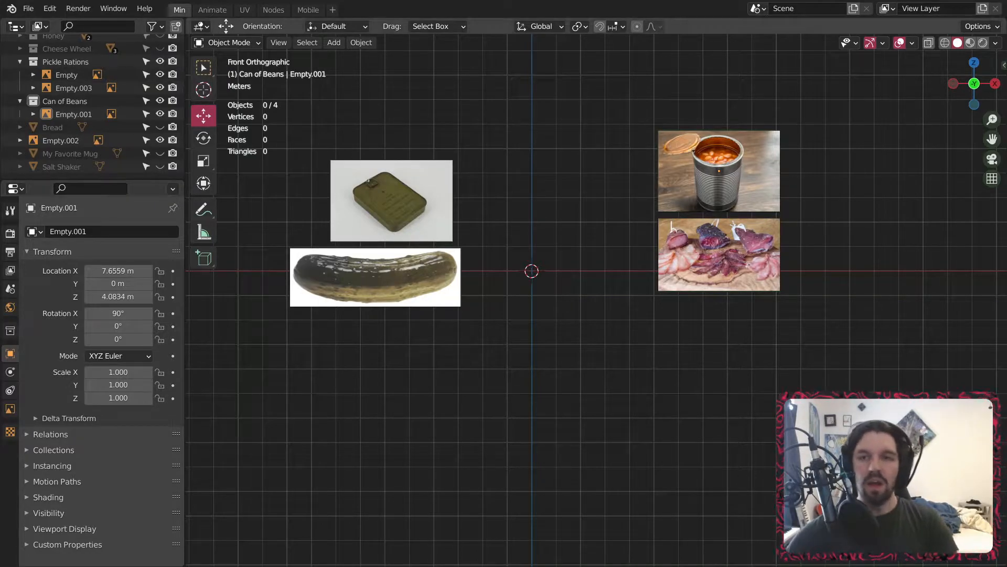
# - Examine the ration tin, pickle, can of beans and dried meat reference images
pyautogui.scroll(2, 735, 139)
pyautogui.moveTo(470, 207); pyautogui.dragTo(603, 199, button='middle')
pyautogui.click(978, 88)
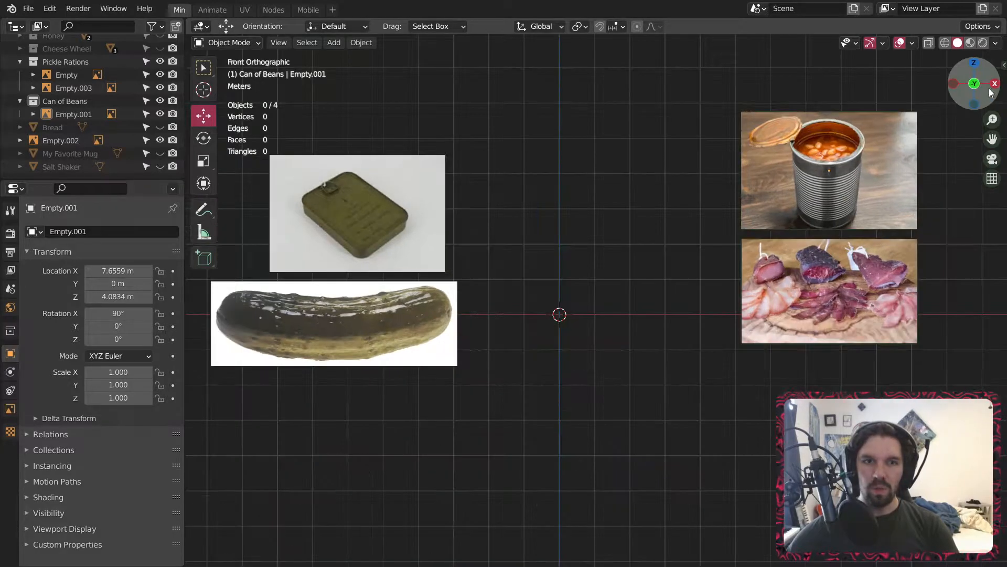
pyautogui.scroll(2, 334, 188)
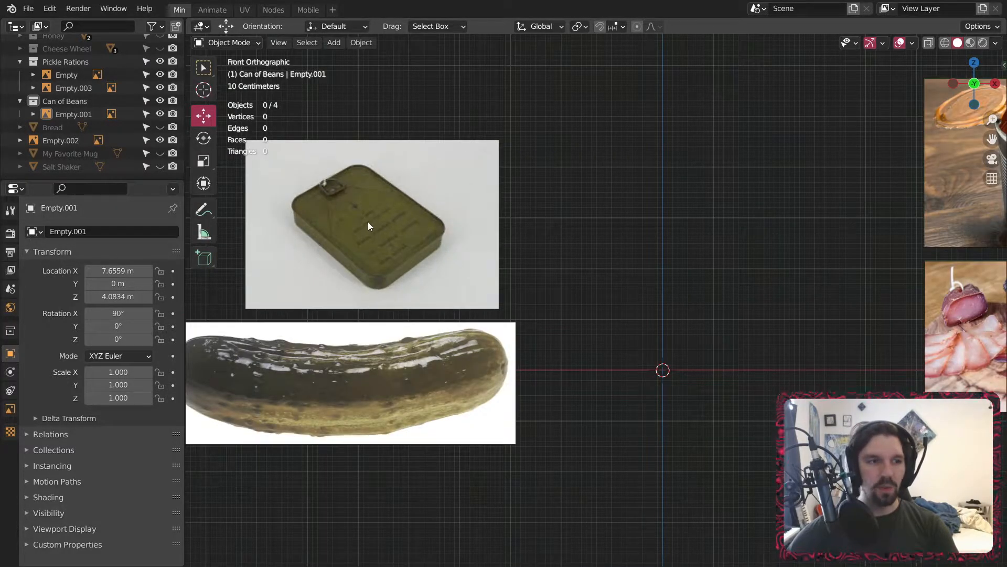
pyautogui.scroll(-3, 356, 210)
pyautogui.keyDown('ctrl'); pyautogui.scroll(-3, 582, 299); pyautogui.keyUp('ctrl')
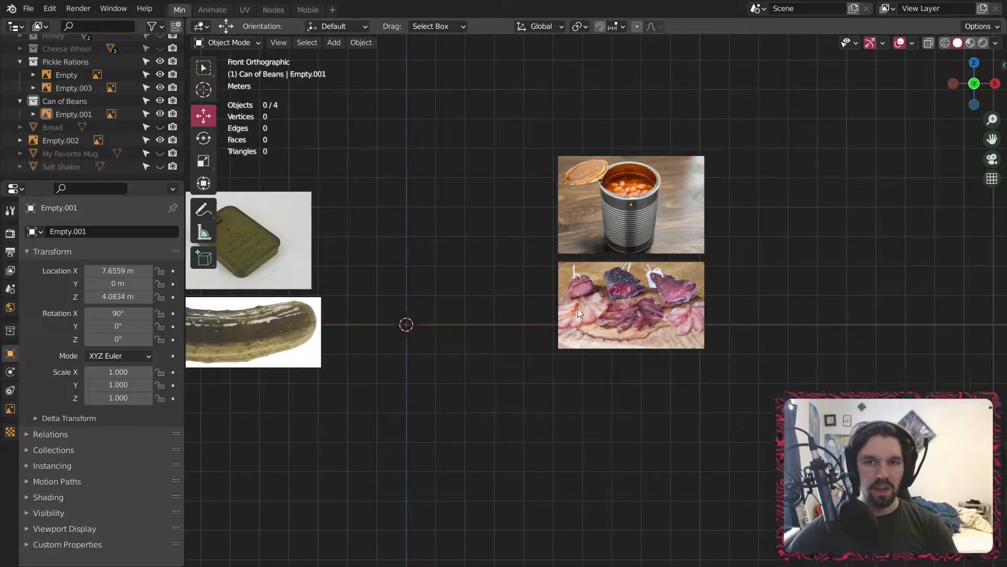
pyautogui.scroll(4, 585, 293)
pyautogui.click(636, 198)
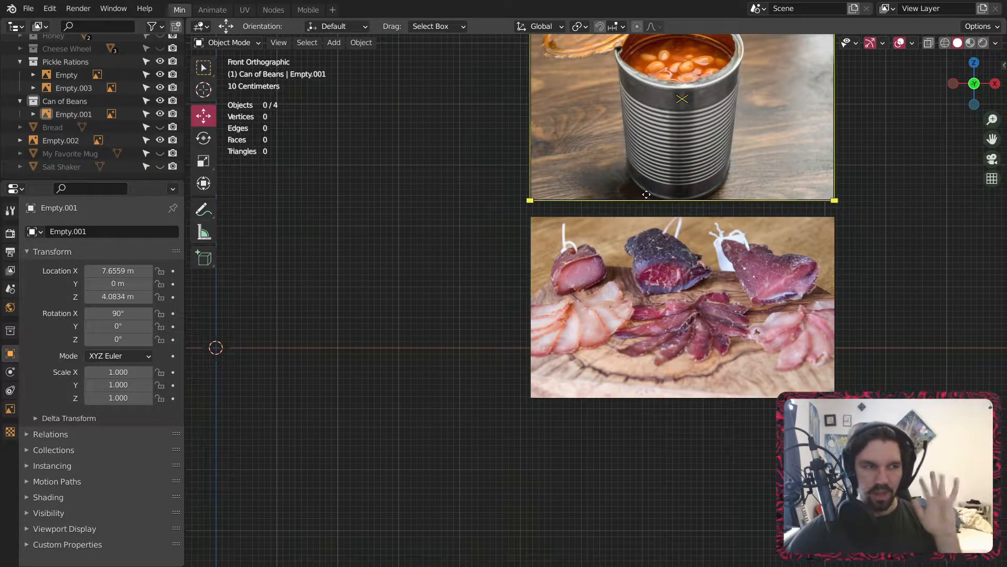
pyautogui.scroll(-6, 700, 288)
pyautogui.scroll(2, 549, 267)
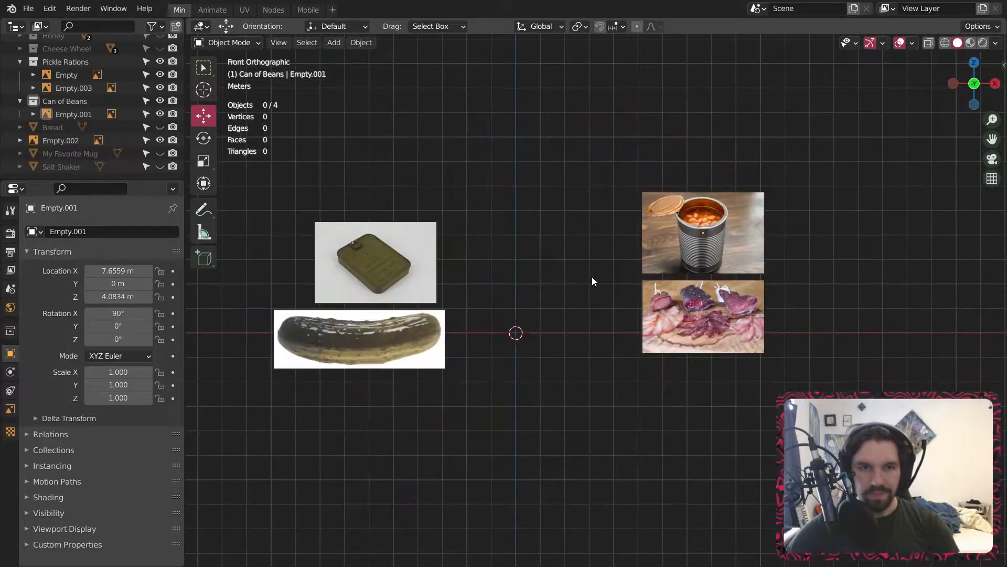
# - Hide the dried meat reference image and the Pickle Rations collection, and collapse that collection
pyautogui.click(697, 324)
pyautogui.click(159, 141)
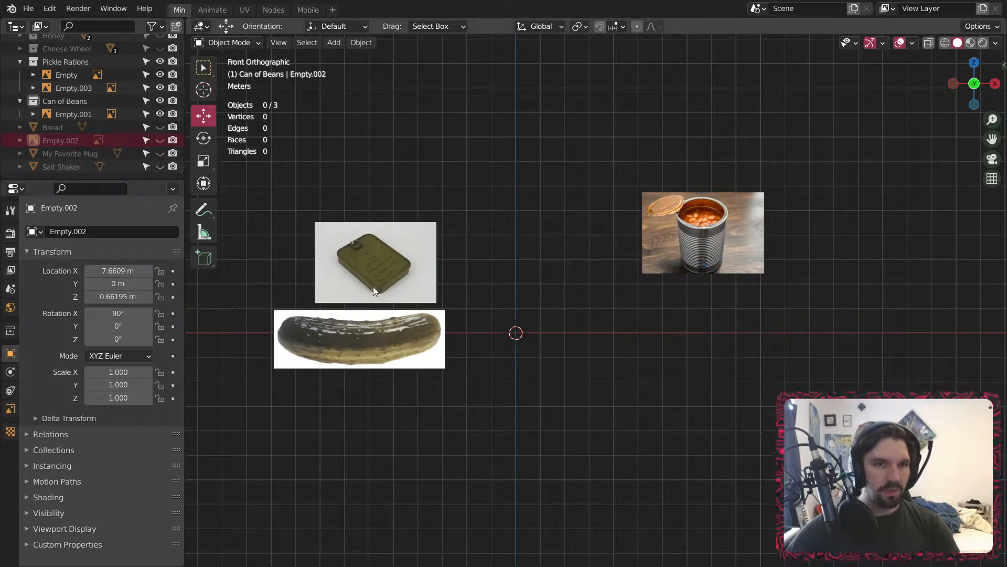
pyautogui.click(160, 62)
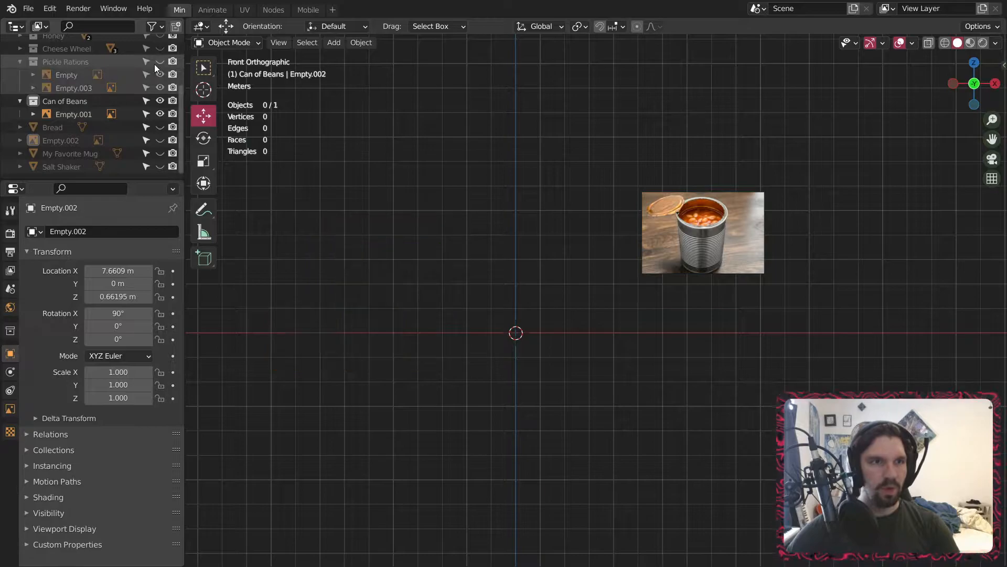
pyautogui.click(19, 63)
# - Add a cylinder with 30 vertices at the origin in the Can of Beans collection
pyautogui.click(712, 259)
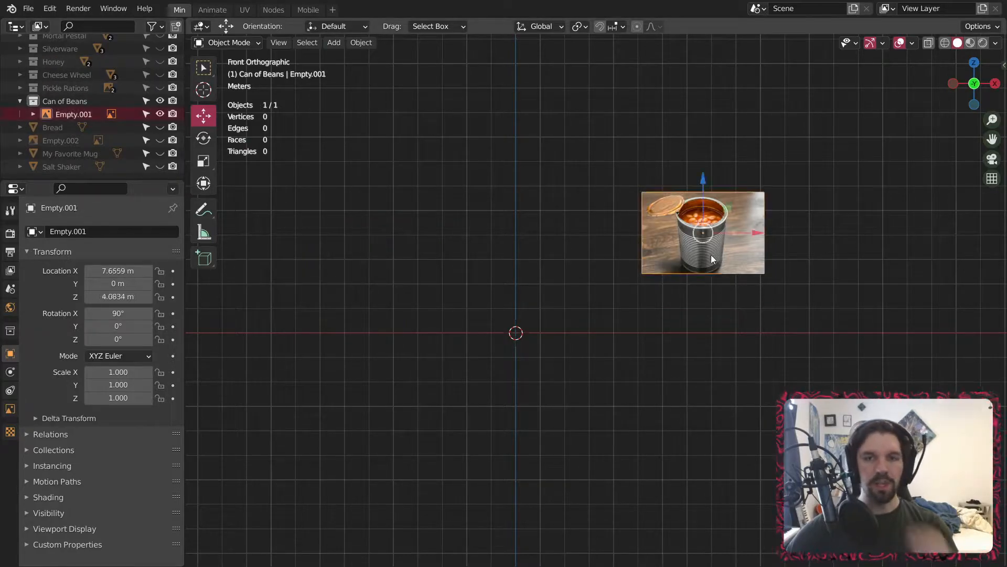
pyautogui.scroll(5, 661, 249)
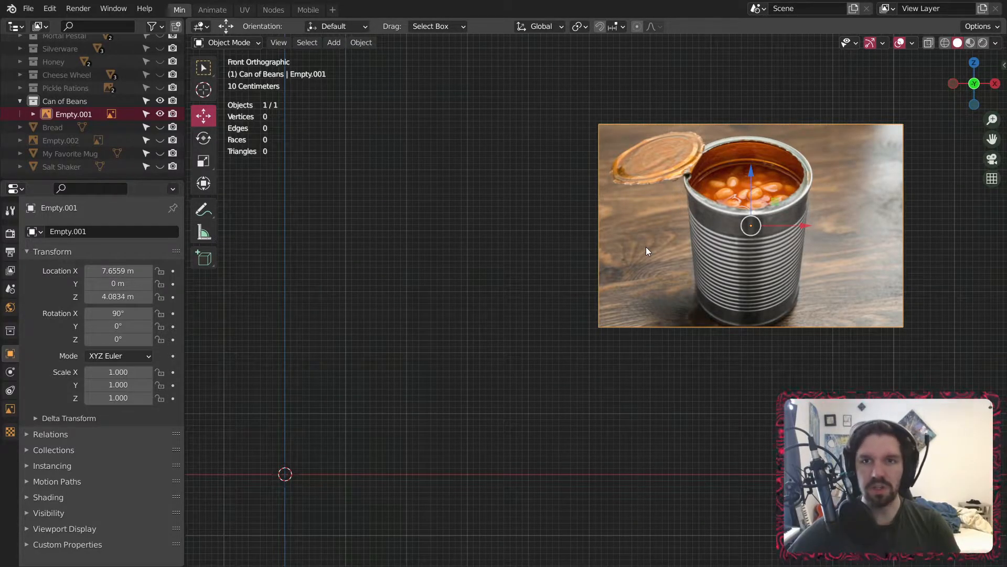
pyautogui.scroll(1, 710, 263)
pyautogui.click(406, 367)
pyautogui.keyDown('shift'); pyautogui.moveTo(409, 381); pyautogui.dragTo(623, 348, button='middle'); pyautogui.keyUp('shift')
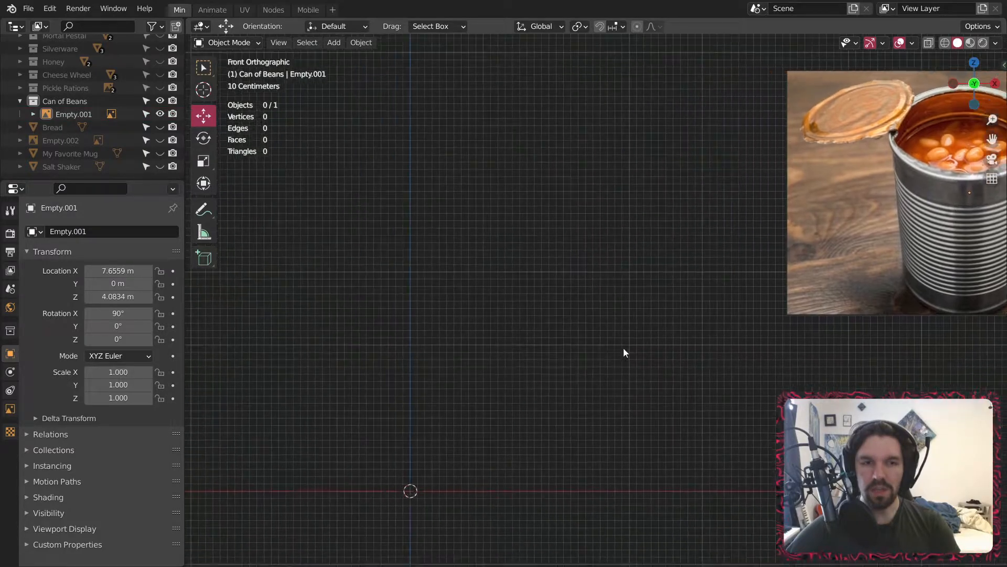
pyautogui.click(335, 45)
pyautogui.moveTo(362, 53)
pyautogui.click(484, 127)
pyautogui.scroll(-2, 488, 426)
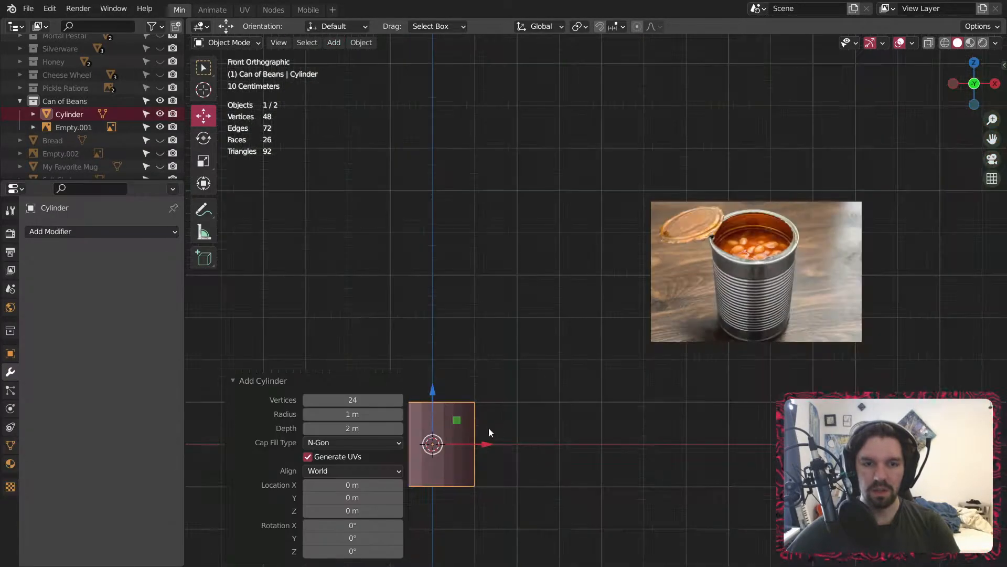
pyautogui.keyDown('shift'); pyautogui.moveTo(488, 426); pyautogui.dragTo(524, 382, button='middle'); pyautogui.keyUp('shift')
pyautogui.click(355, 398)
pyautogui.write('30')
pyautogui.press('Return')
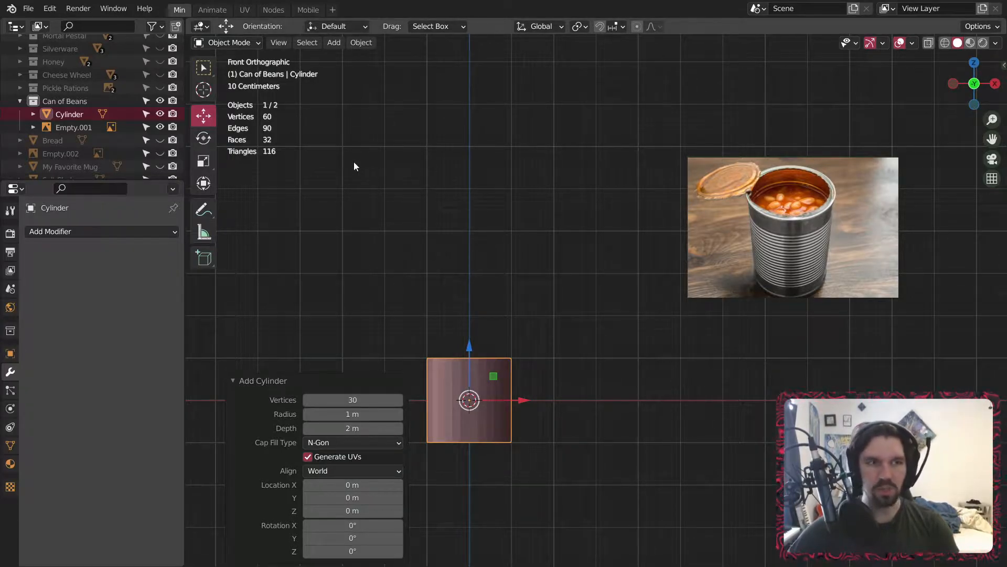
# - Scale the cylinder to the can's proportions: 1.674 along Z, 1.905 uniformly, and 0.992 along Z
pyautogui.click(213, 159)
pyautogui.moveTo(472, 348); pyautogui.dragTo(478, 314)
pyautogui.press('s')
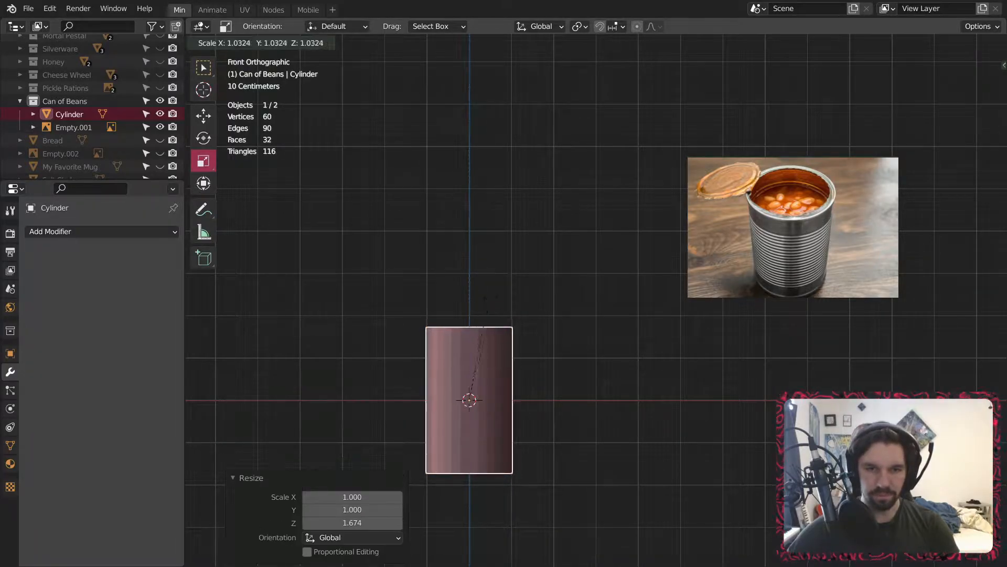
pyautogui.click(605, 288)
pyautogui.press('s')
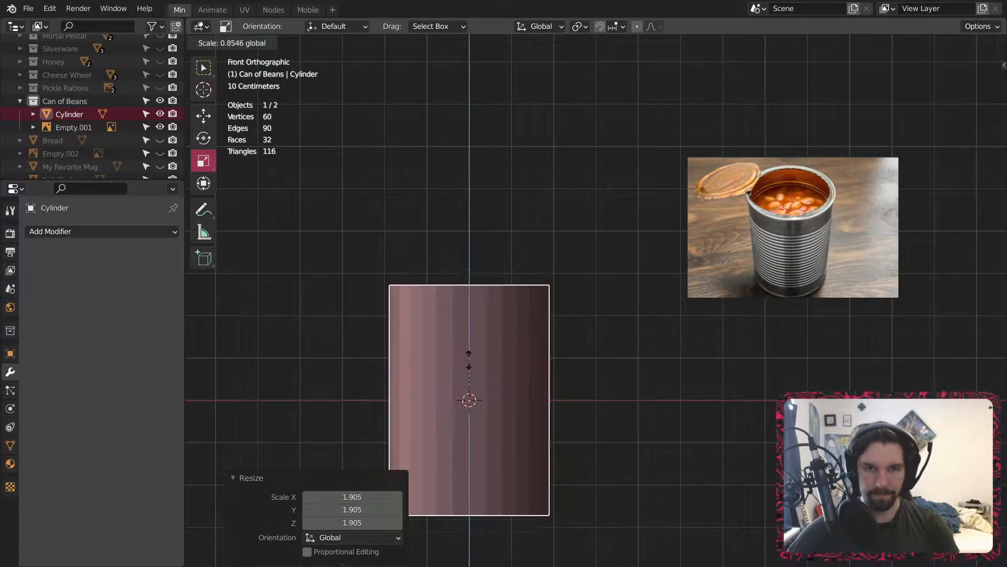
pyautogui.click(484, 356)
# - Shade the cylinder smooth and deselect it
pyautogui.keyDown('shift'); pyautogui.moveTo(543, 256); pyautogui.dragTo(579, 230, button='middle'); pyautogui.keyUp('shift')
pyautogui.rightClick(508, 234)
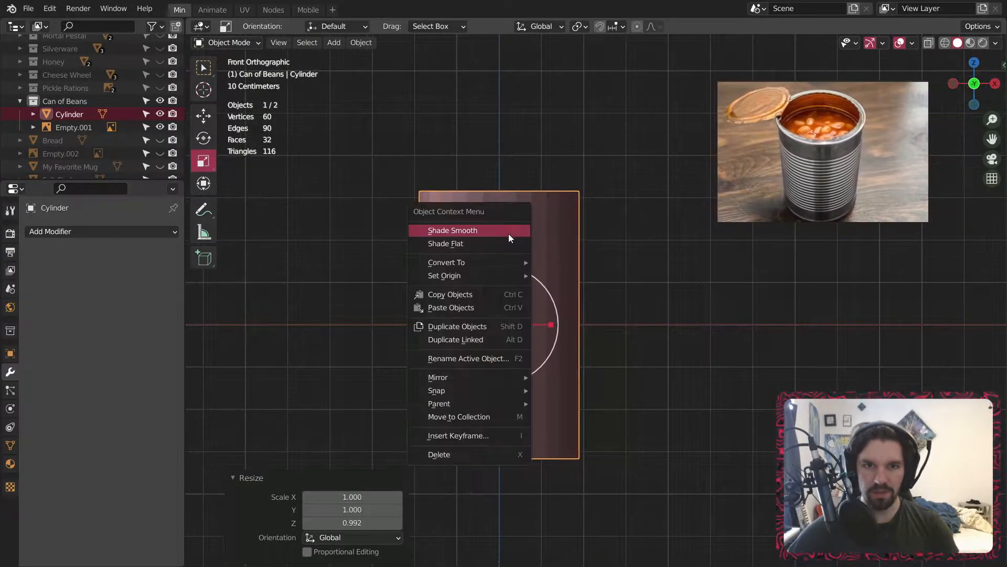
pyautogui.click(509, 234)
pyautogui.click(650, 246)
# - Put the cylinder in Edit Mode and cut two horizontal edge loops around its body
pyautogui.scroll(6, 867, 124)
pyautogui.keyDown('shift'); pyautogui.moveTo(867, 124); pyautogui.dragTo(700, 100, button='middle'); pyautogui.keyUp('shift')
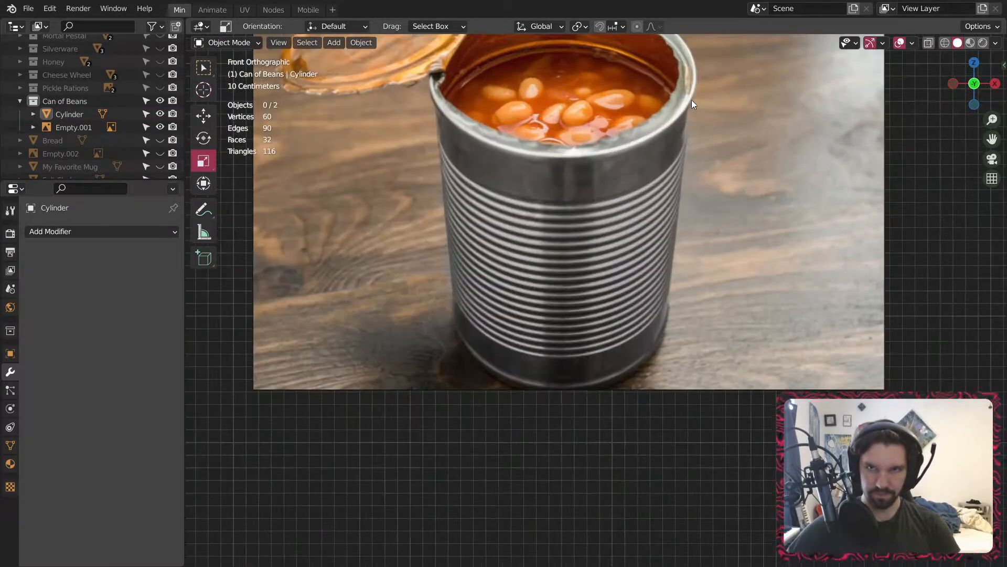
pyautogui.keyDown('shift'); pyautogui.moveTo(606, 102); pyautogui.dragTo(648, 231, button='middle'); pyautogui.keyUp('shift')
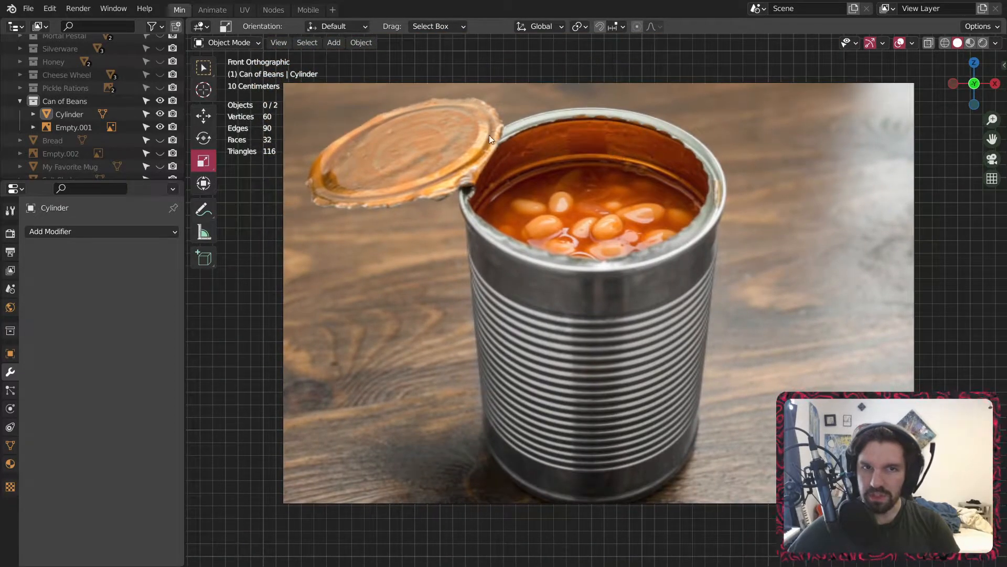
pyautogui.keyDown('shift'); pyautogui.moveTo(632, 386); pyautogui.dragTo(648, 286, button='middle'); pyautogui.keyUp('shift')
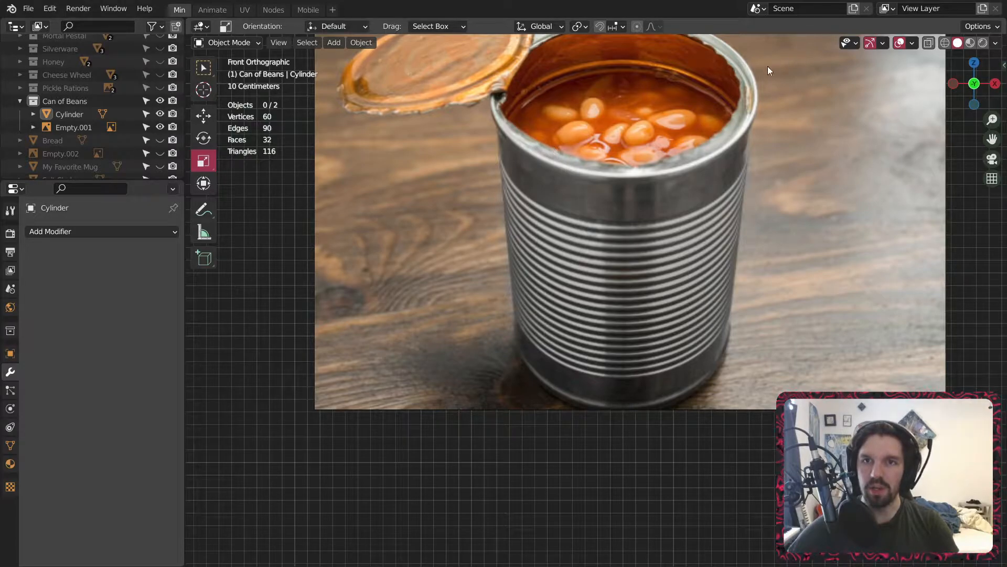
pyautogui.scroll(-7, 701, 155)
pyautogui.keyDown('shift'); pyautogui.moveTo(376, 284); pyautogui.dragTo(536, 253, button='middle'); pyautogui.keyUp('shift')
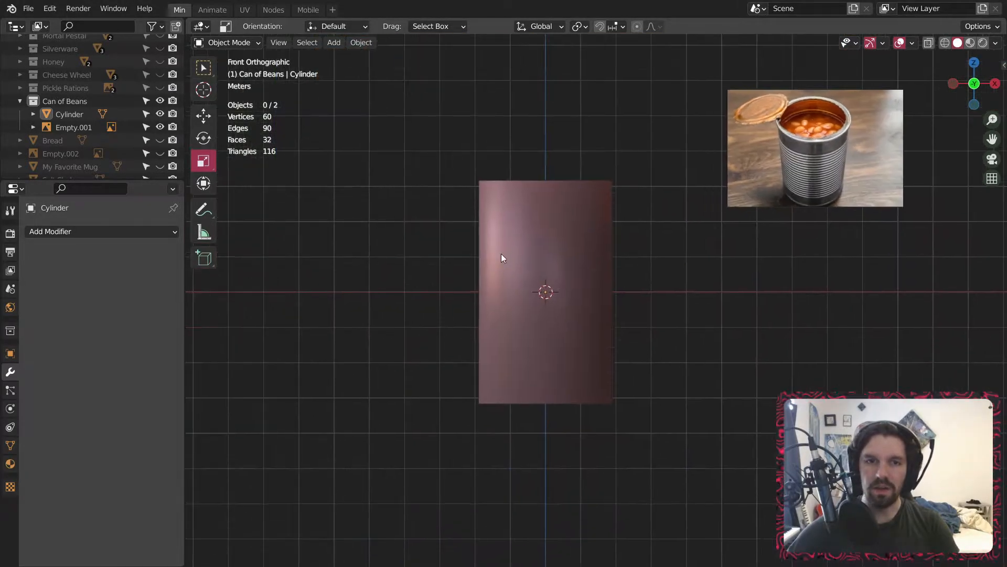
pyautogui.click(234, 45)
pyautogui.click(232, 74)
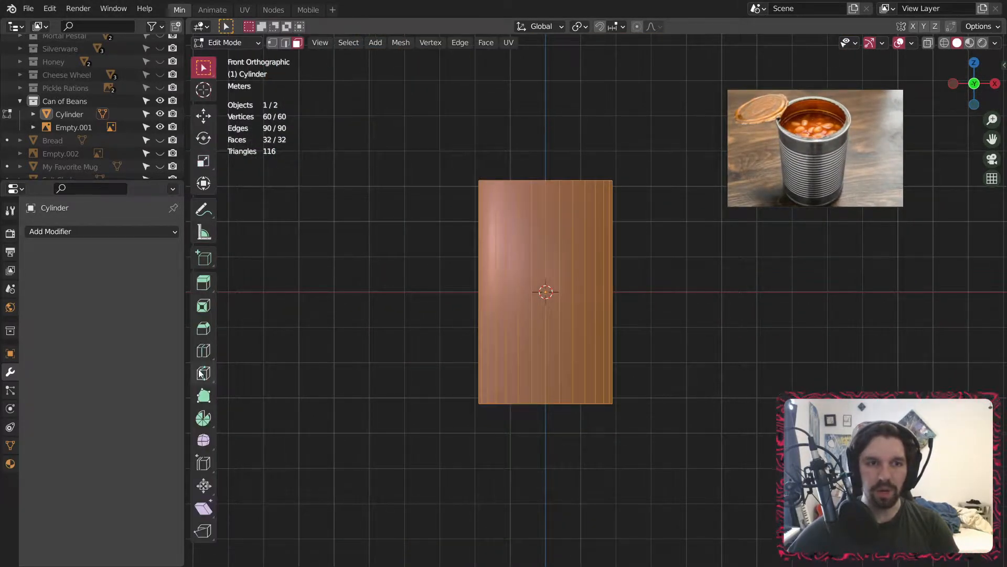
pyautogui.click(204, 350)
pyautogui.click(512, 311)
pyautogui.click(399, 452)
pyautogui.keyDown('shift'); pyautogui.moveTo(599, 279); pyautogui.dragTo(545, 301, button='middle'); pyautogui.keyUp('shift')
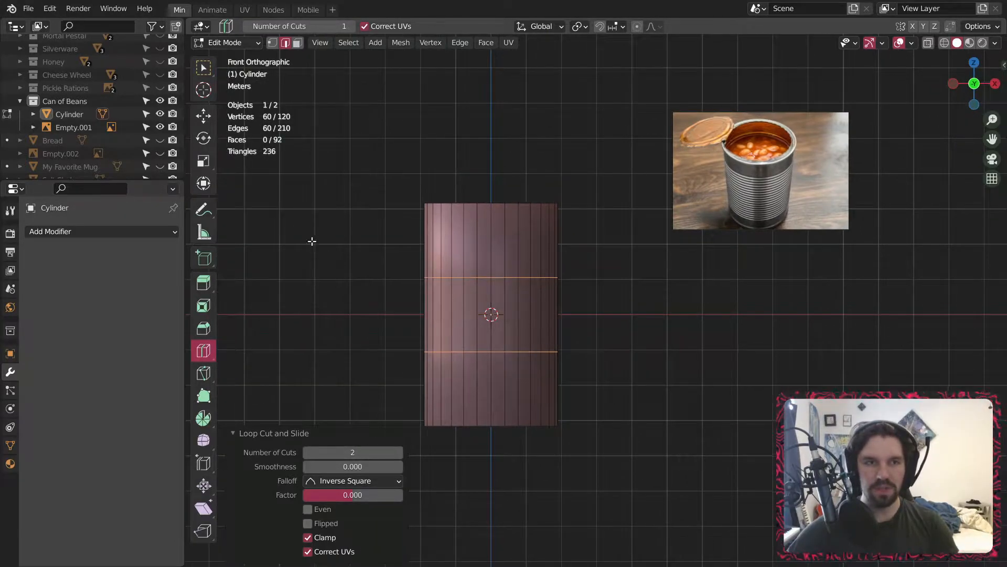
# - Spread the two edge loops apart by scaling them 2.065 along Z towards the can's ends
pyautogui.click(202, 166)
pyautogui.moveTo(489, 259); pyautogui.dragTo(522, 201)
pyautogui.scroll(1, 681, 188)
pyautogui.keyDown('shift'); pyautogui.moveTo(755, 190); pyautogui.dragTo(789, 184, button='middle'); pyautogui.keyUp('shift')
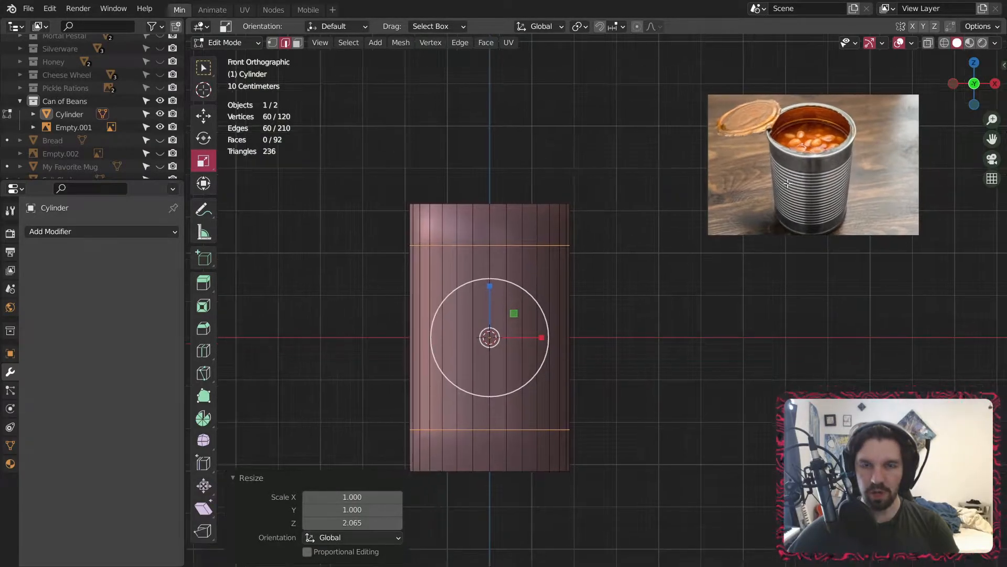
# - Add 25 horizontal loop cuts to the middle section between the two edge loops
pyautogui.scroll(2, 450, 276)
pyautogui.click(203, 350)
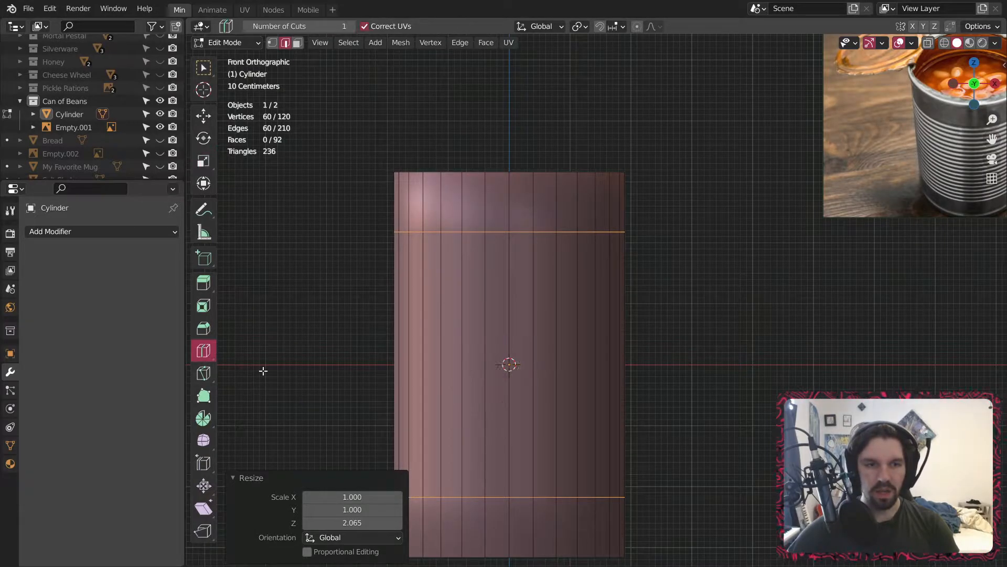
pyautogui.click(472, 339)
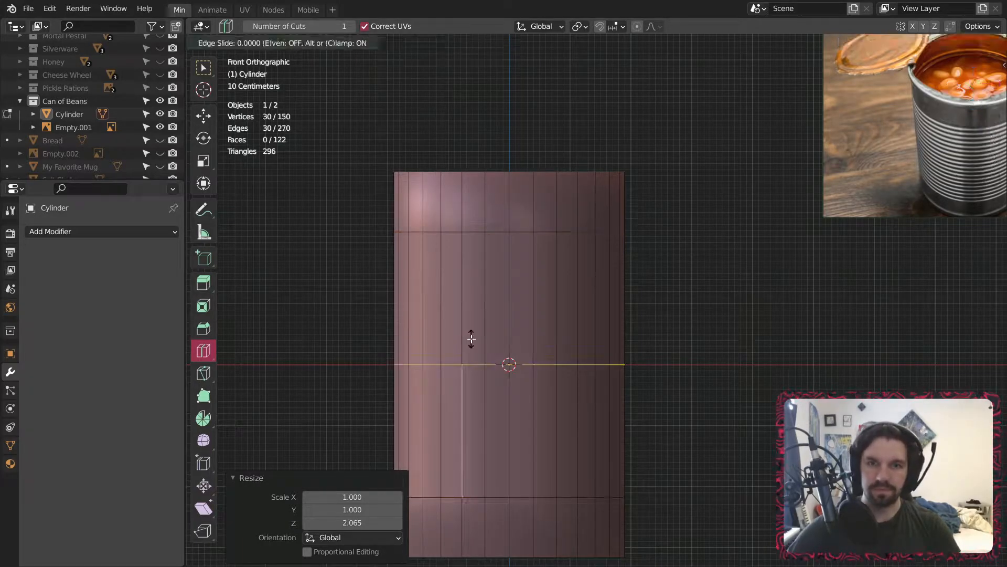
pyautogui.moveTo(353, 453); pyautogui.dragTo(380, 452)
pyautogui.click(349, 449)
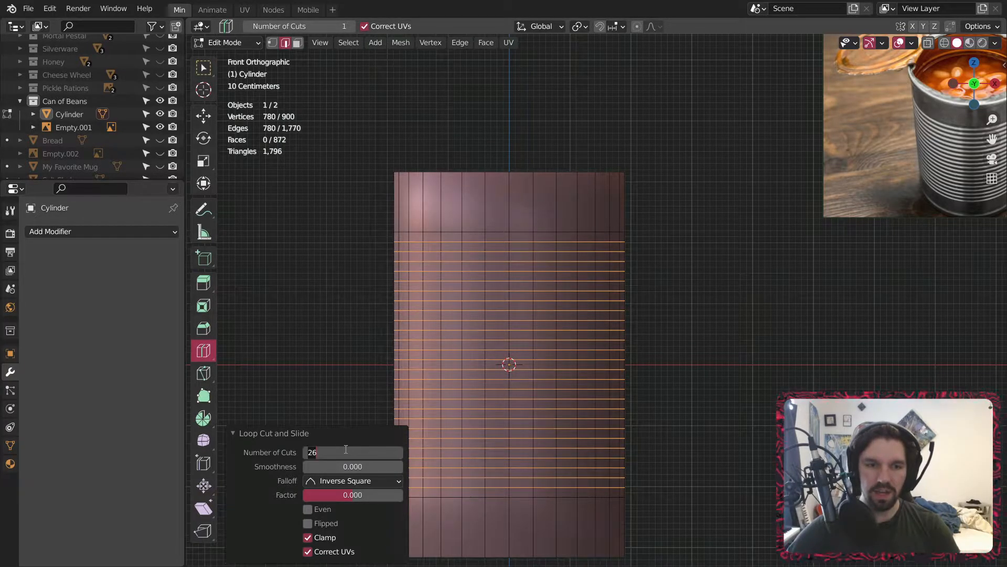
pyautogui.write('25')
pyautogui.press('Return')
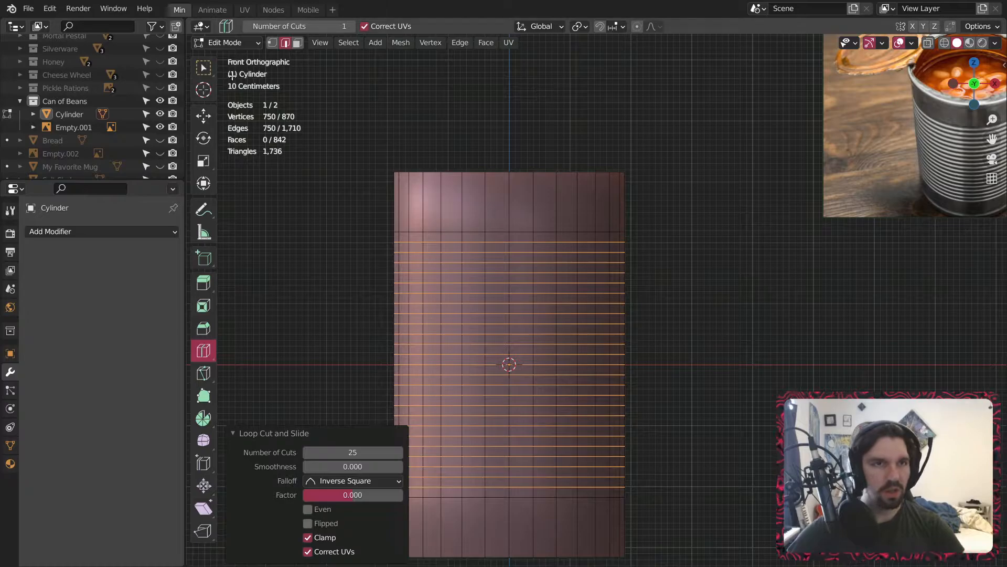
# - Select every other one of the 25 middle edge loops, starting with the uppermost and ending with the lowest
pyautogui.click(207, 68)
pyautogui.scroll(1, 528, 213)
pyautogui.keyDown('alt'); pyautogui.click(503, 248); pyautogui.keyUp('alt')
pyautogui.keyDown('alt'); pyautogui.keyDown('shift'); pyautogui.click(501, 274); pyautogui.keyUp('shift'); pyautogui.keyUp('alt')
pyautogui.keyDown('alt'); pyautogui.keyDown('shift'); pyautogui.click(503, 286); pyautogui.keyUp('shift'); pyautogui.keyUp('alt')
pyautogui.hotkey('ctrl', 'z')
pyautogui.scroll(4, 502, 302)
pyautogui.keyDown('alt'); pyautogui.keyDown('shift'); pyautogui.click(501, 295); pyautogui.keyUp('shift'); pyautogui.keyUp('alt')
pyautogui.keyDown('alt'); pyautogui.keyDown('shift'); pyautogui.click(496, 344); pyautogui.keyUp('shift'); pyautogui.keyUp('alt')
pyautogui.keyDown('alt'); pyautogui.keyDown('shift'); pyautogui.click(493, 390); pyautogui.keyUp('shift'); pyautogui.keyUp('alt')
pyautogui.keyDown('shift'); pyautogui.moveTo(489, 467); pyautogui.dragTo(523, 322, button='middle'); pyautogui.keyUp('shift')
pyautogui.keyDown('alt'); pyautogui.keyDown('shift'); pyautogui.click(511, 320); pyautogui.keyUp('shift'); pyautogui.keyUp('alt')
pyautogui.hotkey('ctrl', 'z')
pyautogui.keyDown('alt'); pyautogui.keyDown('shift'); pyautogui.click(519, 301); pyautogui.keyUp('shift'); pyautogui.keyUp('alt')
pyautogui.keyDown('alt'); pyautogui.keyDown('shift'); pyautogui.click(521, 350); pyautogui.keyUp('shift'); pyautogui.keyUp('alt')
pyautogui.keyDown('alt'); pyautogui.keyDown('shift'); pyautogui.click(519, 400); pyautogui.keyUp('shift'); pyautogui.keyUp('alt')
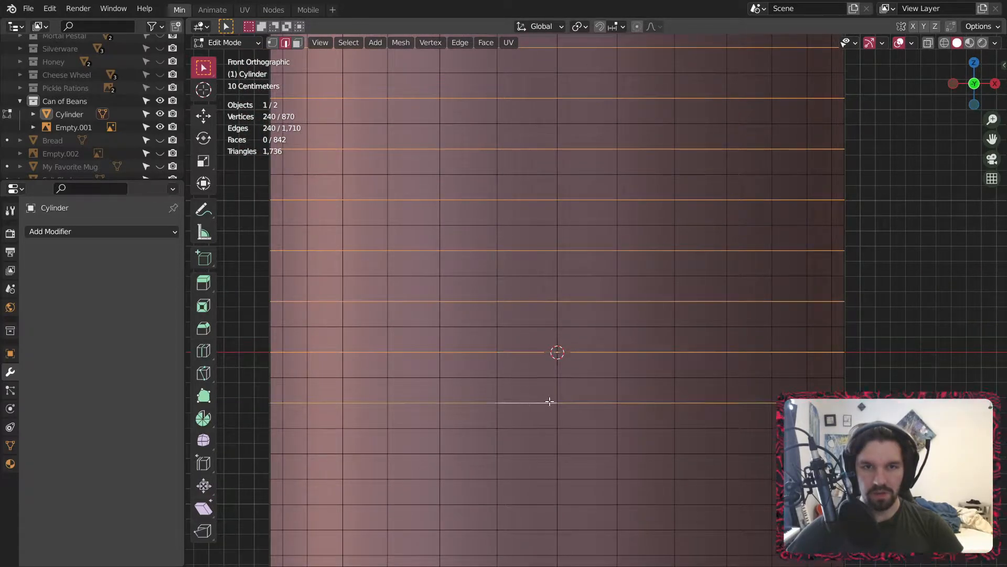
pyautogui.keyDown('shift'); pyautogui.moveTo(526, 438); pyautogui.dragTo(505, 329, button='middle'); pyautogui.keyUp('shift')
pyautogui.keyDown('alt'); pyautogui.keyDown('shift'); pyautogui.click(497, 344); pyautogui.keyUp('shift'); pyautogui.keyUp('alt')
pyautogui.keyDown('alt'); pyautogui.keyDown('shift'); pyautogui.click(512, 394); pyautogui.keyUp('shift'); pyautogui.keyUp('alt')
pyautogui.keyDown('shift'); pyautogui.moveTo(540, 391); pyautogui.dragTo(572, 271, button='middle'); pyautogui.keyUp('shift')
pyautogui.keyDown('alt'); pyautogui.keyDown('shift'); pyautogui.click(525, 349); pyautogui.keyUp('shift'); pyautogui.keyUp('alt')
pyautogui.keyDown('alt'); pyautogui.keyDown('shift'); pyautogui.click(530, 400); pyautogui.keyUp('shift'); pyautogui.keyUp('alt')
pyautogui.keyDown('shift'); pyautogui.moveTo(540, 405); pyautogui.dragTo(527, 384, button='middle'); pyautogui.keyUp('shift')
pyautogui.keyDown('alt'); pyautogui.keyDown('shift'); pyautogui.click(546, 391); pyautogui.keyUp('shift'); pyautogui.keyUp('alt')
# - Scale the selected edge loops inward to 0.918 in X and Y to form the can's ribs
pyautogui.press('KP_5')
pyautogui.scroll(1, 493, 280)
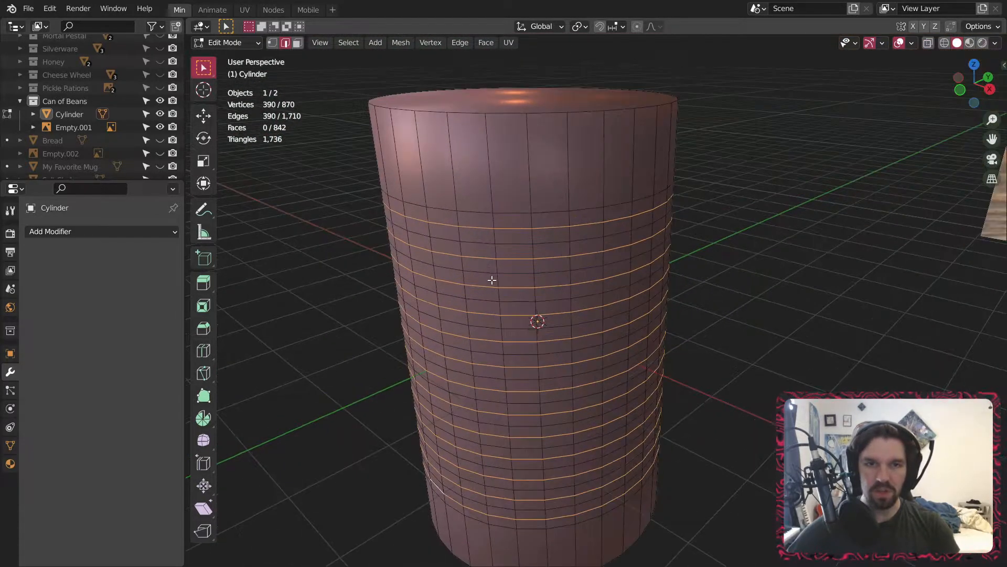
pyautogui.click(203, 161)
pyautogui.moveTo(551, 283); pyautogui.dragTo(570, 321, button='middle')
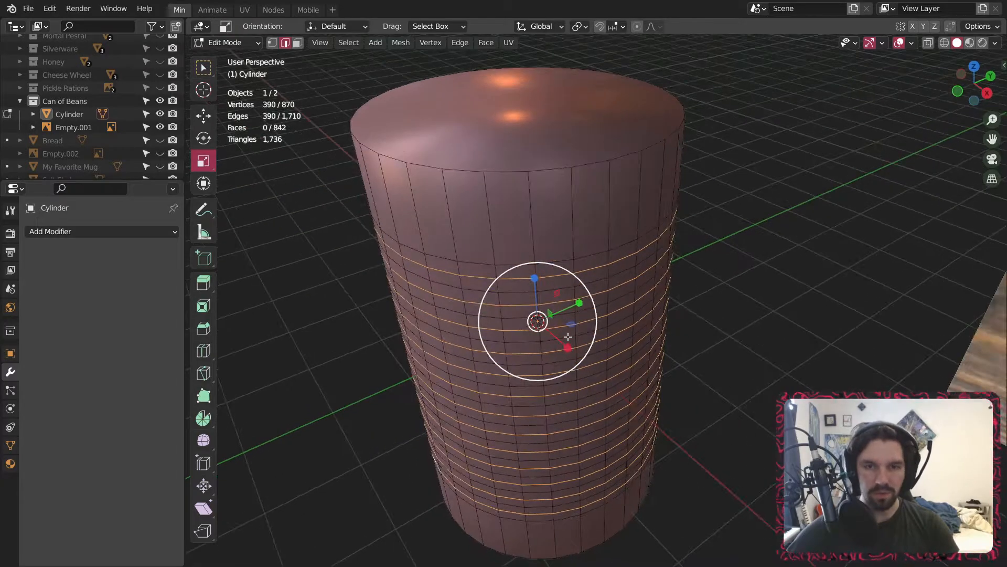
pyautogui.press('s')
pyautogui.hotkey('shift', 'z')
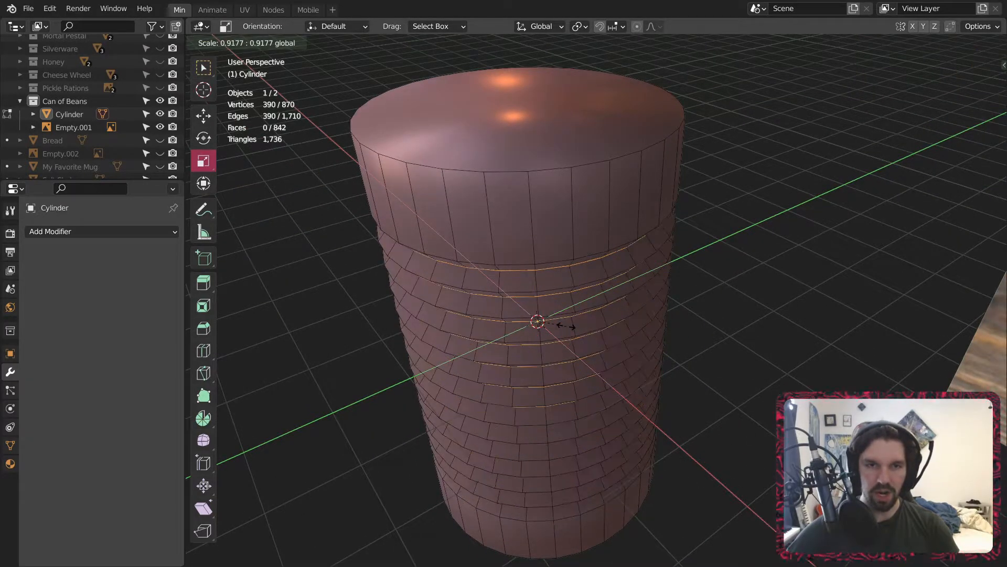
pyautogui.click(565, 326)
pyautogui.moveTo(566, 326); pyautogui.dragTo(641, 266, button='middle')
pyautogui.scroll(-4, 624, 260)
pyautogui.scroll(2, 546, 237)
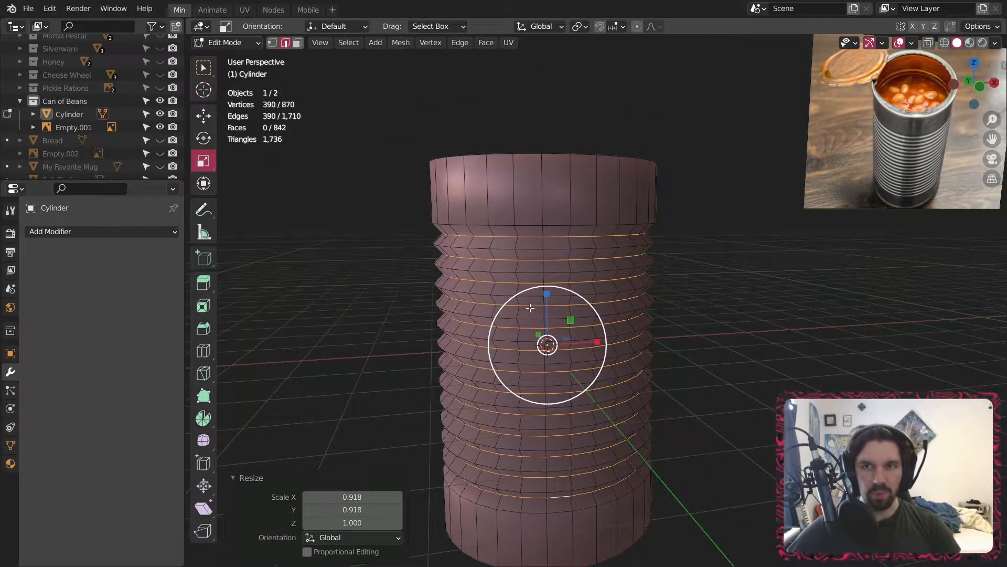
# - Select the entire ribbed section in a wireframe front view, shorten it slightly along Z, and clear the selection
pyautogui.keyDown('alt'); pyautogui.click(510, 225); pyautogui.keyUp('alt')
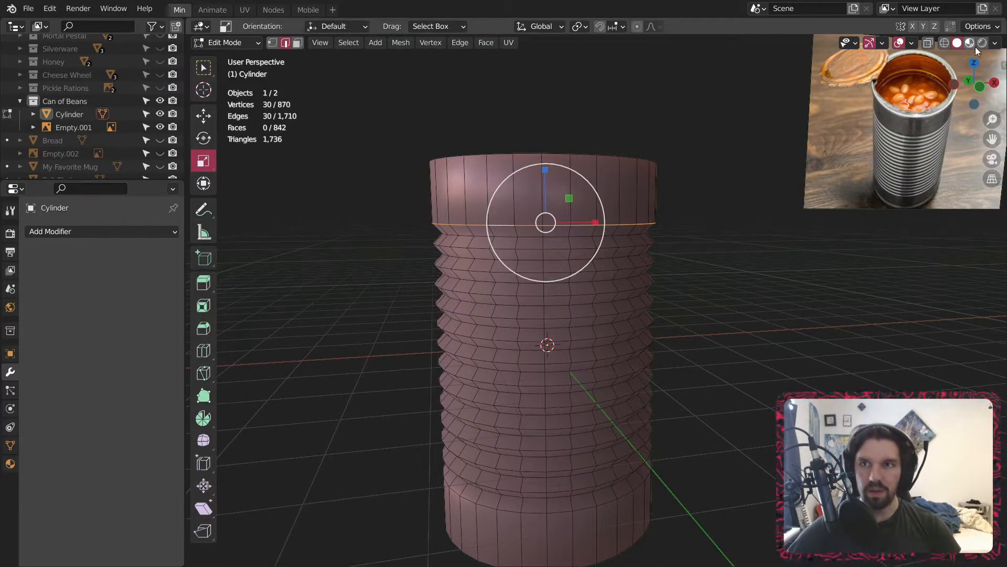
pyautogui.press('KP_1')
pyautogui.moveTo(354, 203); pyautogui.dragTo(782, 528)
pyautogui.hotkey('alt', 'a')
pyautogui.click(944, 42)
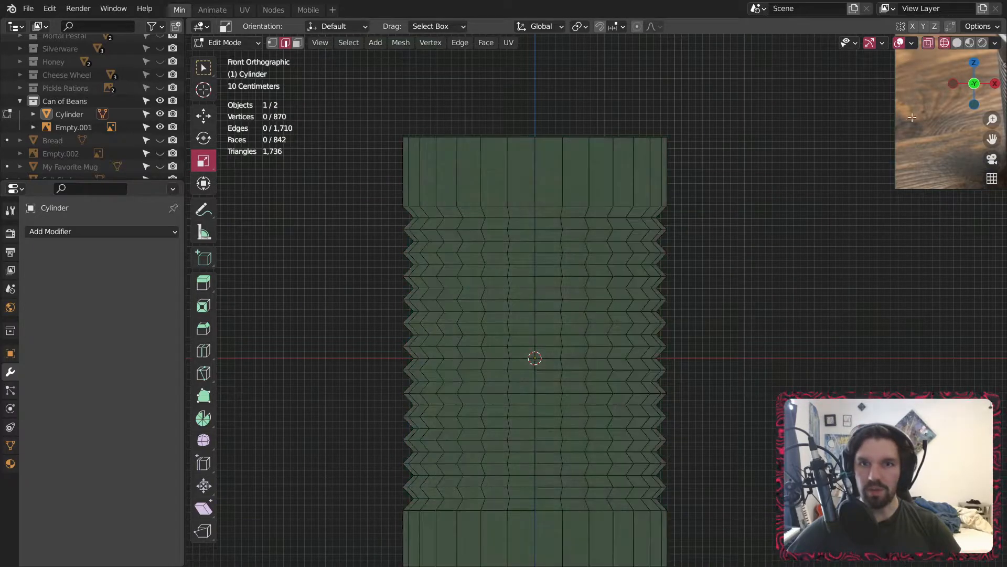
pyautogui.moveTo(334, 186); pyautogui.dragTo(763, 510)
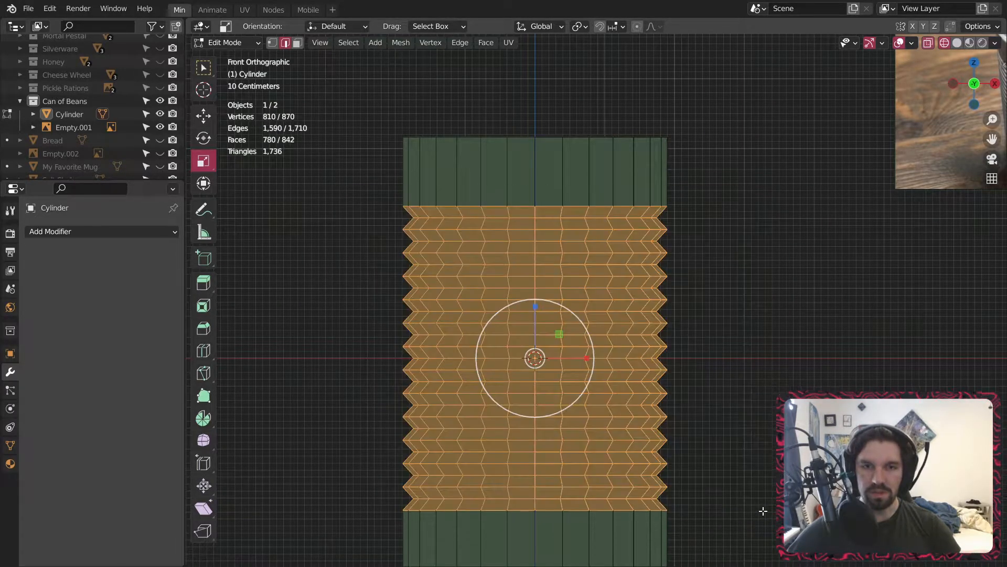
pyautogui.moveTo(535, 307); pyautogui.dragTo(535, 317)
pyautogui.click(796, 224)
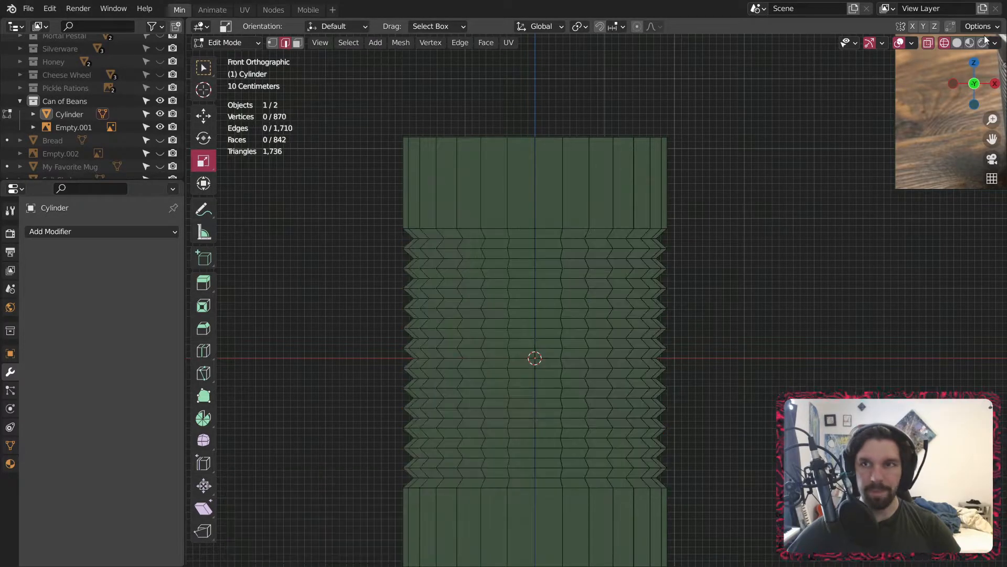
# - Display the can in solid shading and add a Subdivision Surface modifier with a viewport level of 2
pyautogui.click(953, 43)
pyautogui.moveTo(767, 250)
pyautogui.keyDown('shift'); pyautogui.mouseDown(button='middle')
pyautogui.moveTo(751, 238)
pyautogui.moveTo(745, 198)
pyautogui.mouseUp(button='middle'); pyautogui.keyUp('shift')
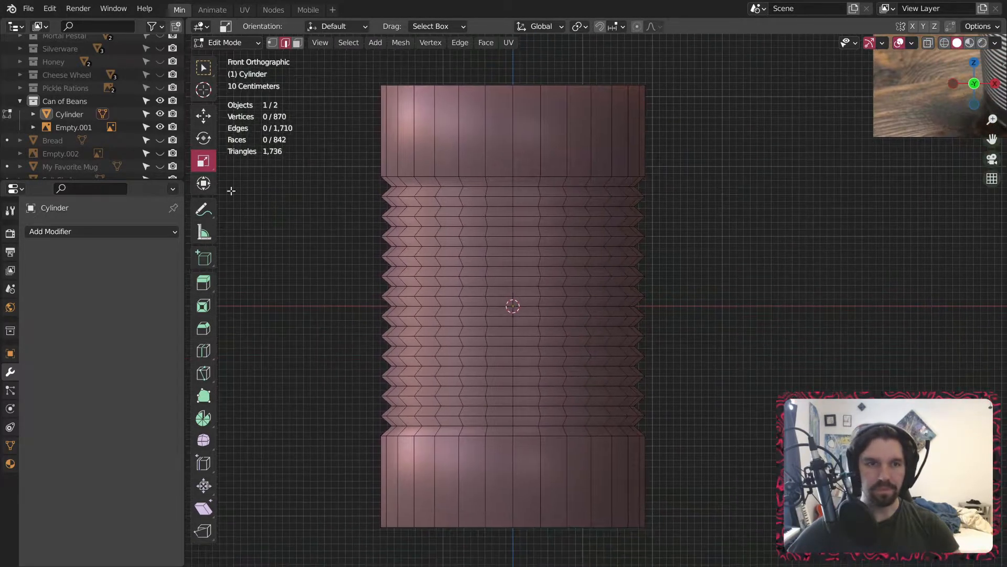
pyautogui.click(129, 227)
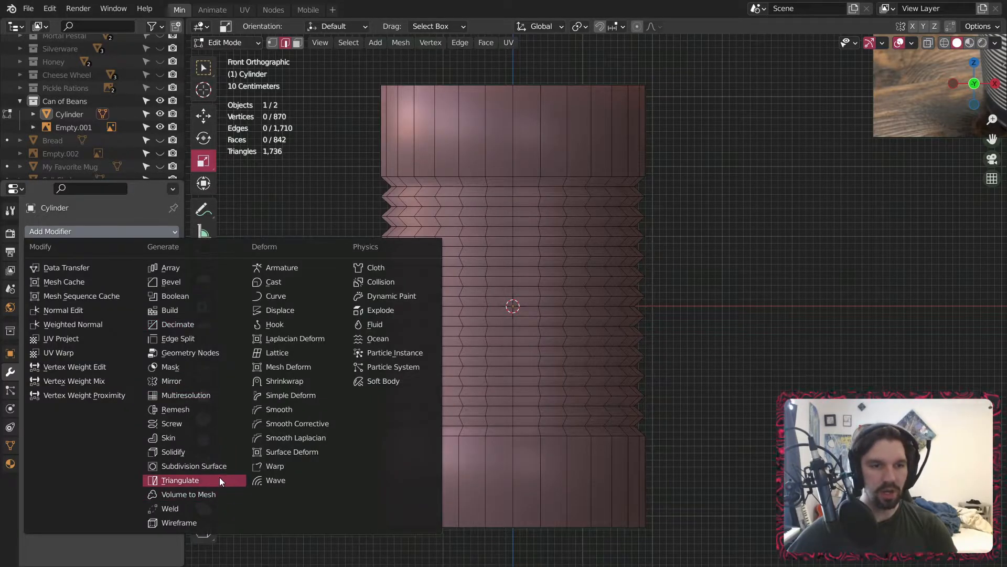
pyautogui.click(219, 463)
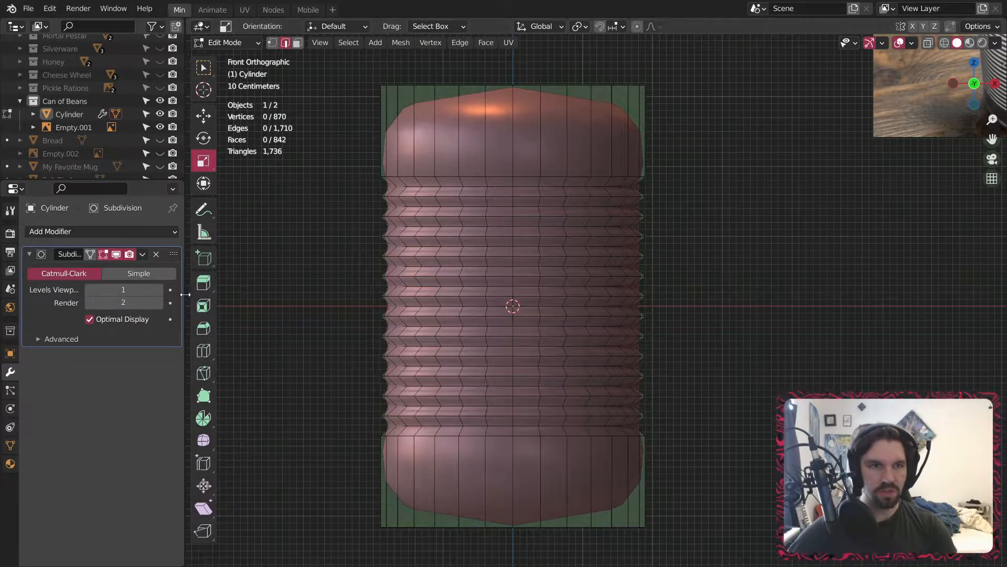
pyautogui.click(161, 289)
# - Examine the smoothed can in Object Mode, looking closely at its top end
pyautogui.click(238, 45)
pyautogui.click(236, 58)
pyautogui.moveTo(382, 175); pyautogui.dragTo(468, 212, button='middle')
pyautogui.scroll(3, 514, 166)
pyautogui.moveTo(511, 167); pyautogui.dragTo(467, 247, button='middle')
pyautogui.click(528, 147)
pyautogui.scroll(-1, 529, 147)
pyautogui.keyDown('shift'); pyautogui.moveTo(529, 146); pyautogui.dragTo(532, 326, button='middle'); pyautogui.keyUp('shift')
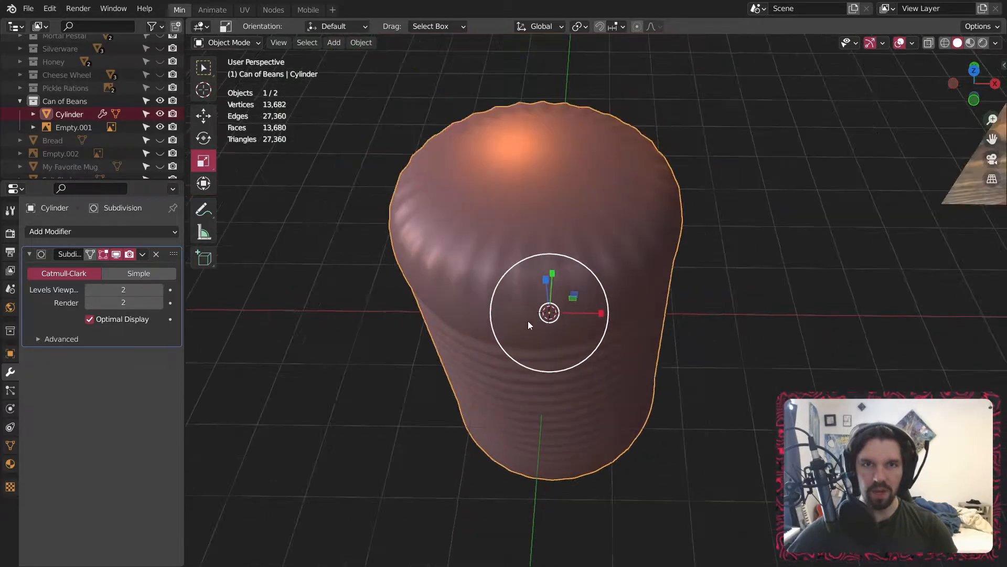
pyautogui.click(239, 50)
pyautogui.click(240, 48)
pyautogui.click(241, 59)
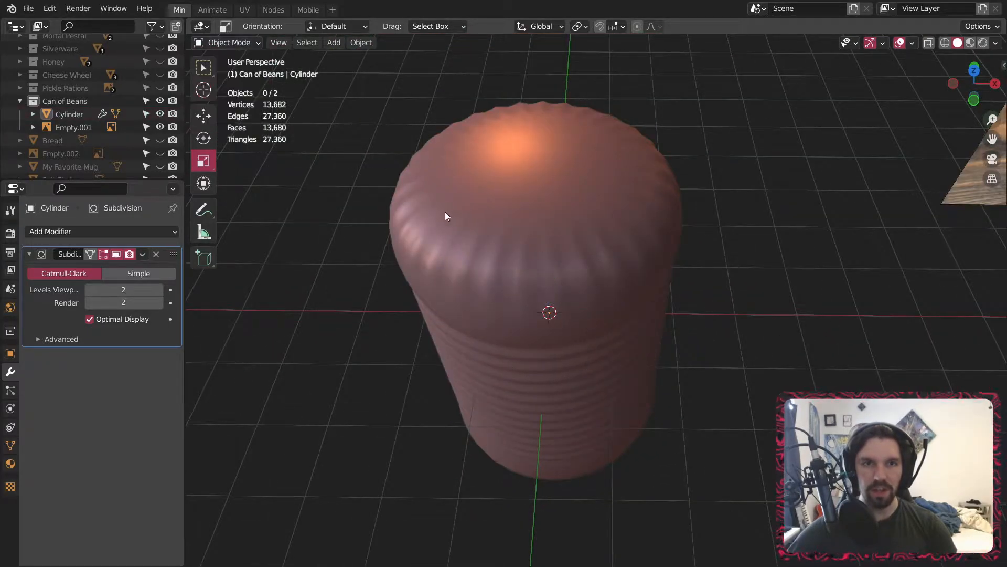
pyautogui.click(554, 222)
# - Inset the can's top face slightly in Edit Mode and lower the inset face about 0.108 m along Z
pyautogui.click(242, 46)
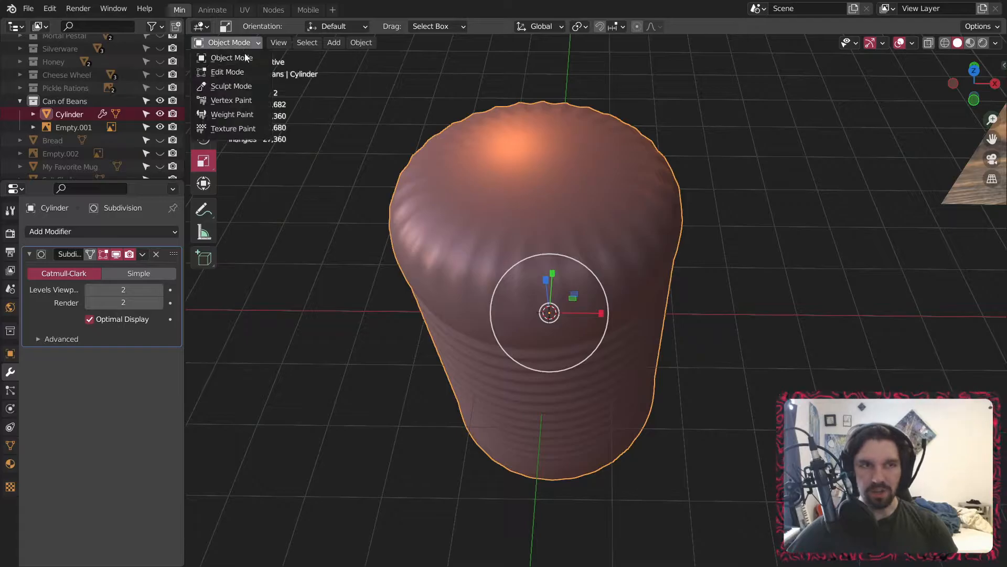
pyautogui.click(233, 73)
pyautogui.click(297, 43)
pyautogui.click(595, 110)
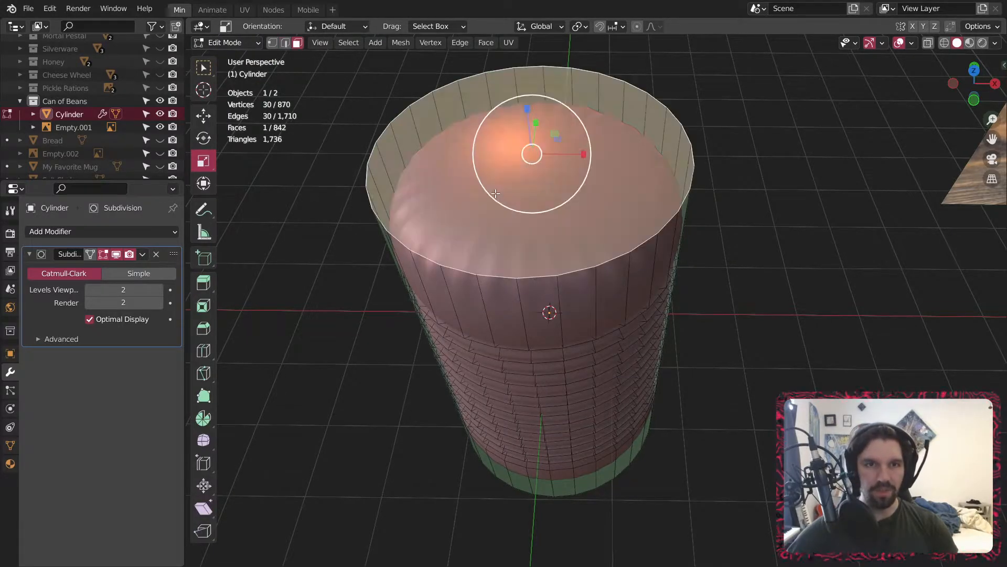
pyautogui.press('i')
pyautogui.click(617, 104)
pyautogui.moveTo(584, 129); pyautogui.dragTo(593, 79, button='middle')
pyautogui.click(206, 116)
pyautogui.moveTo(535, 104); pyautogui.dragTo(531, 114)
# - Inset the lowered top face again by about 0.06 m and raise the new inner face about 0.042 m along Z
pyautogui.moveTo(567, 104); pyautogui.dragTo(568, 169, button='middle')
pyautogui.scroll(-3, 582, 122)
pyautogui.keyDown('shift'); pyautogui.moveTo(745, 223); pyautogui.dragTo(627, 192, button='middle'); pyautogui.keyUp('shift')
pyautogui.scroll(3, 774, 137)
pyautogui.scroll(-4, 774, 135)
pyautogui.keyDown('shift'); pyautogui.moveTo(316, 221); pyautogui.dragTo(475, 231, button='middle'); pyautogui.keyUp('shift')
pyautogui.scroll(6, 474, 231)
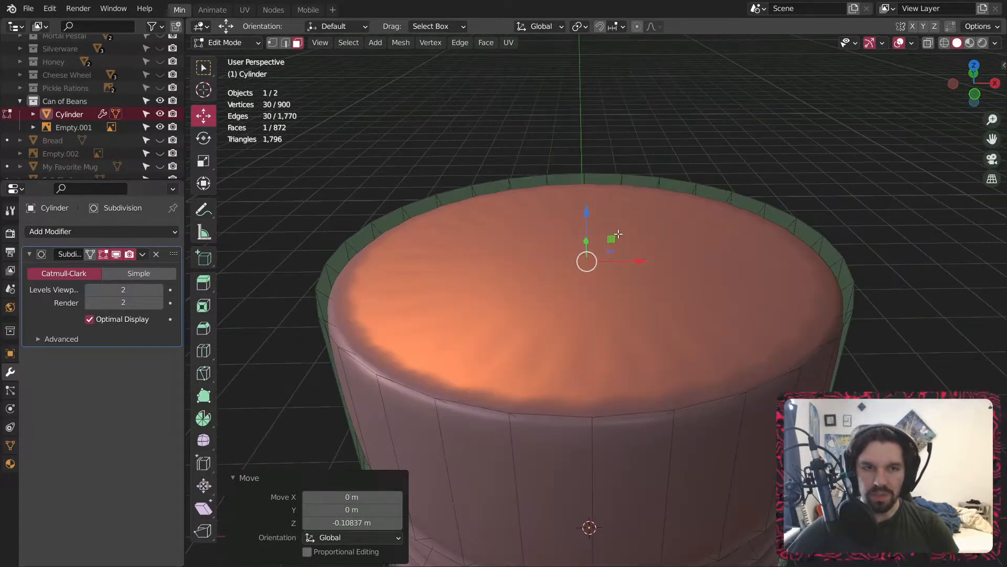
pyautogui.moveTo(618, 234); pyautogui.dragTo(684, 189, button='middle')
pyautogui.press('i')
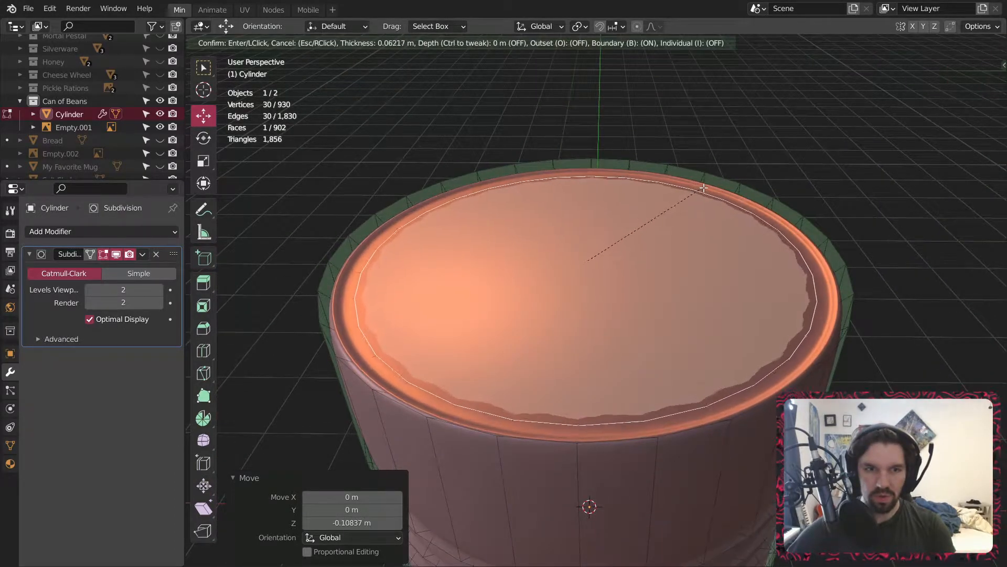
pyautogui.click(623, 254)
pyautogui.moveTo(623, 253); pyautogui.dragTo(586, 208, button='middle')
pyautogui.moveTo(587, 205); pyautogui.dragTo(588, 200)
# - Examine the lid in Object Mode, comparing it with the Subdivision modifier hidden and shown in the viewport
pyautogui.moveTo(408, 306); pyautogui.dragTo(430, 293, button='middle')
pyautogui.click(226, 42)
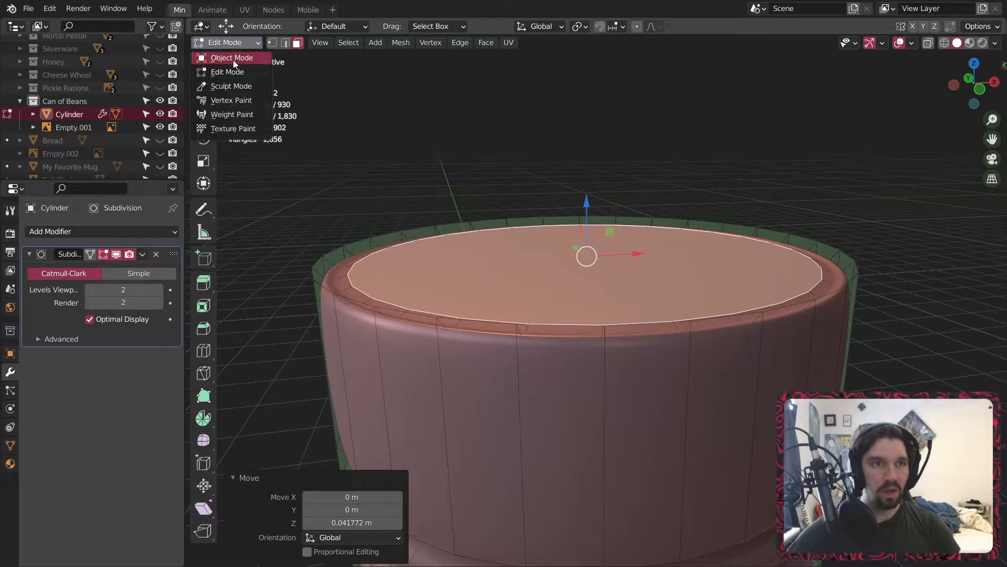
pyautogui.click(246, 44)
pyautogui.moveTo(376, 160); pyautogui.dragTo(385, 265, button='middle')
pyautogui.click(116, 254)
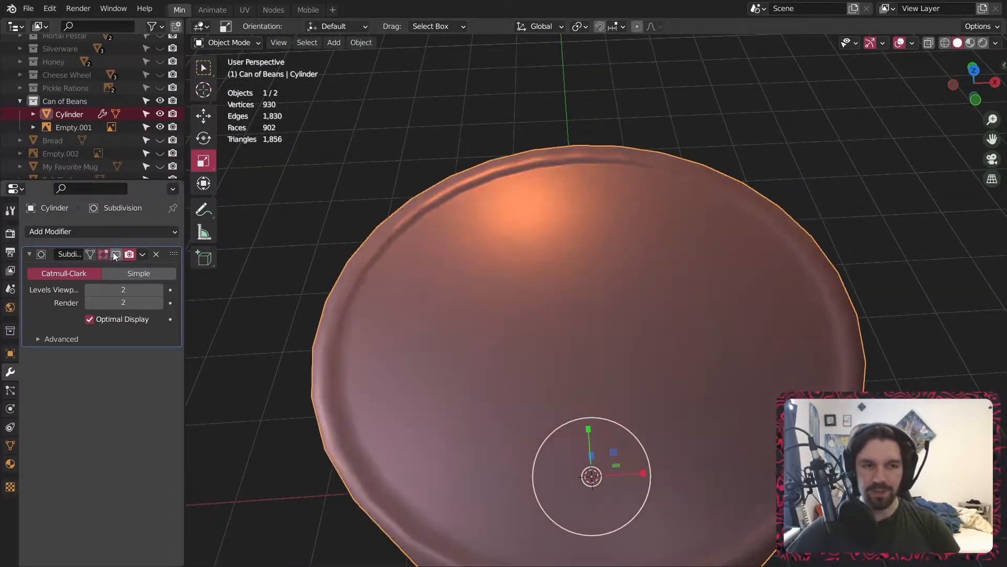
pyautogui.click(116, 254)
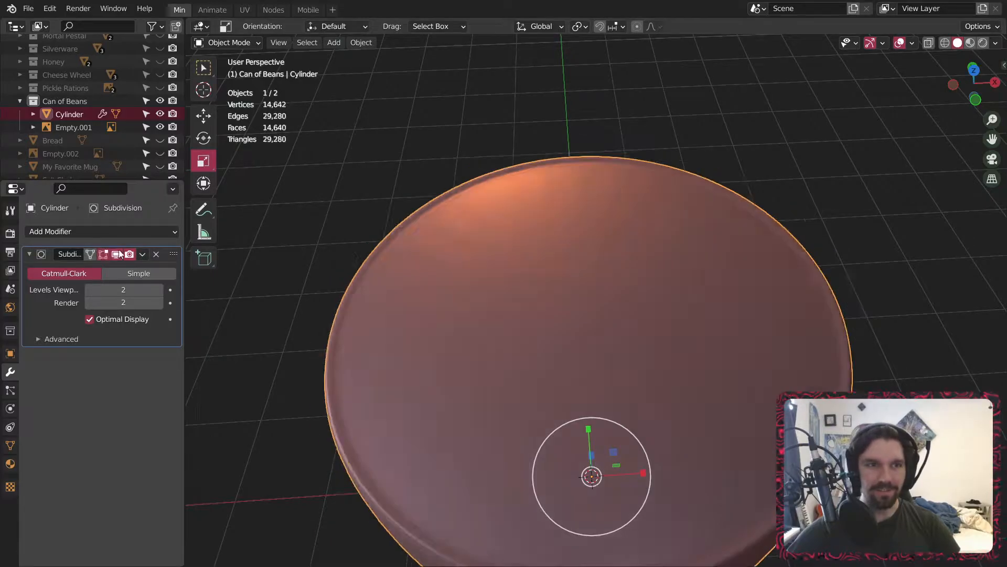
# - Hide the Subdivision modifier in the viewport and scale the two edge loops just inside the lid's outer rim in Edit Mode
pyautogui.click(227, 43)
pyautogui.click(227, 72)
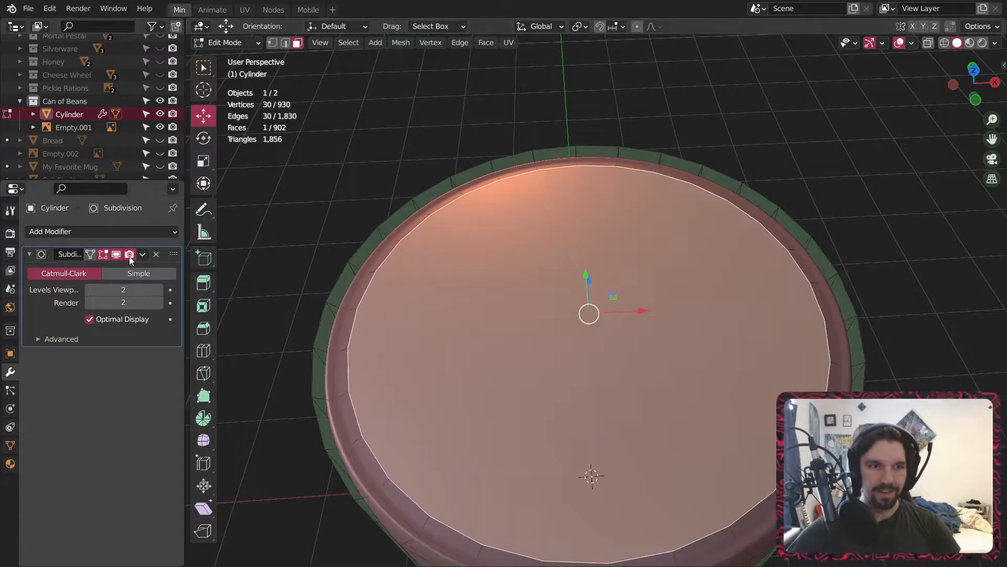
pyautogui.click(116, 254)
pyautogui.scroll(2, 360, 351)
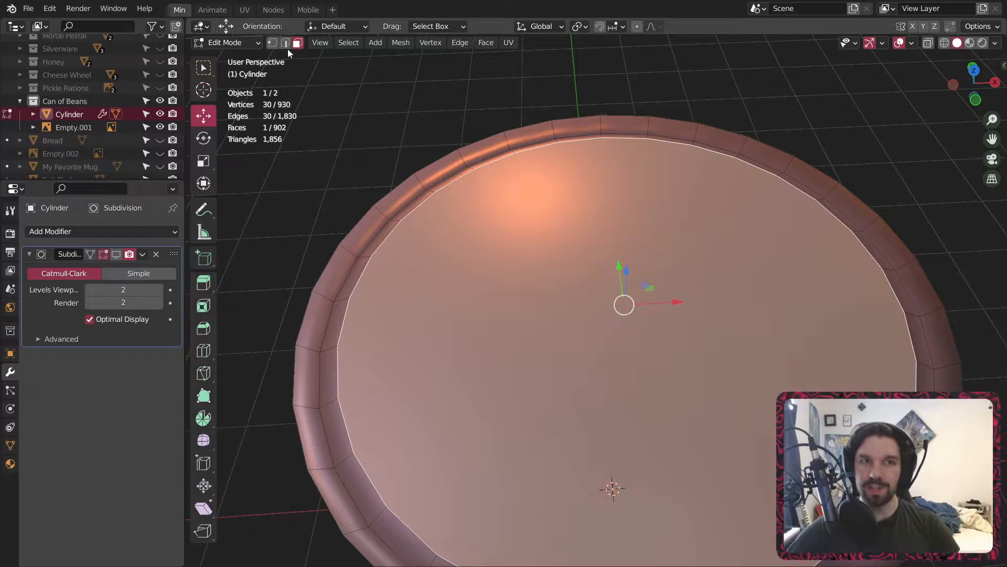
pyautogui.hotkey('alt', 'a')
pyautogui.keyDown('alt'); pyautogui.click(326, 331); pyautogui.keyUp('alt')
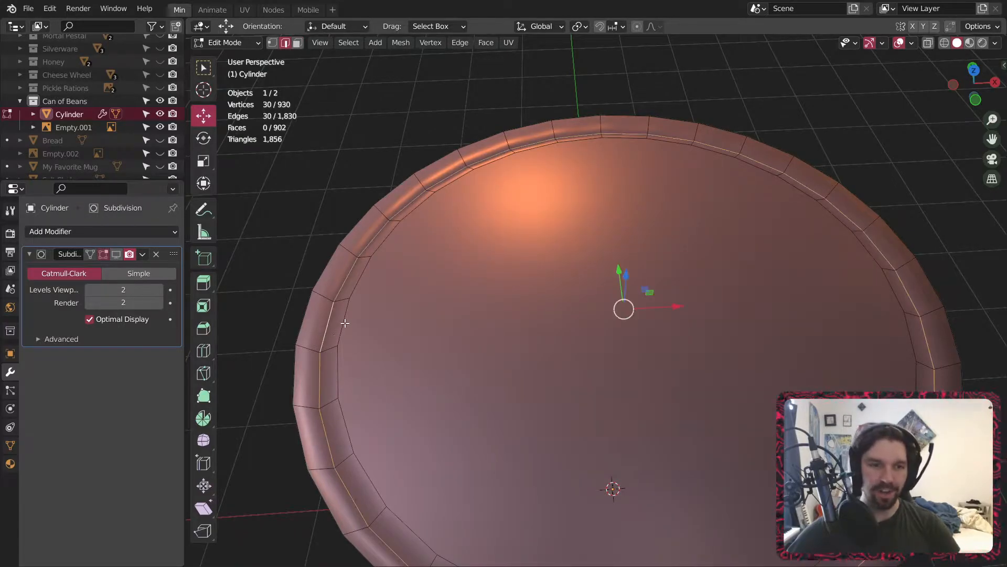
pyautogui.keyDown('alt'); pyautogui.keyDown('shift'); pyautogui.click(344, 323); pyautogui.keyUp('shift'); pyautogui.keyUp('alt')
pyautogui.press('s')
pyautogui.click(781, 164)
# - Lower the groove edge loop between the lid's outer rim and inner face slightly along Z
pyautogui.moveTo(644, 286); pyautogui.dragTo(650, 203, button='middle')
pyautogui.keyDown('alt'); pyautogui.click(326, 321); pyautogui.keyUp('alt')
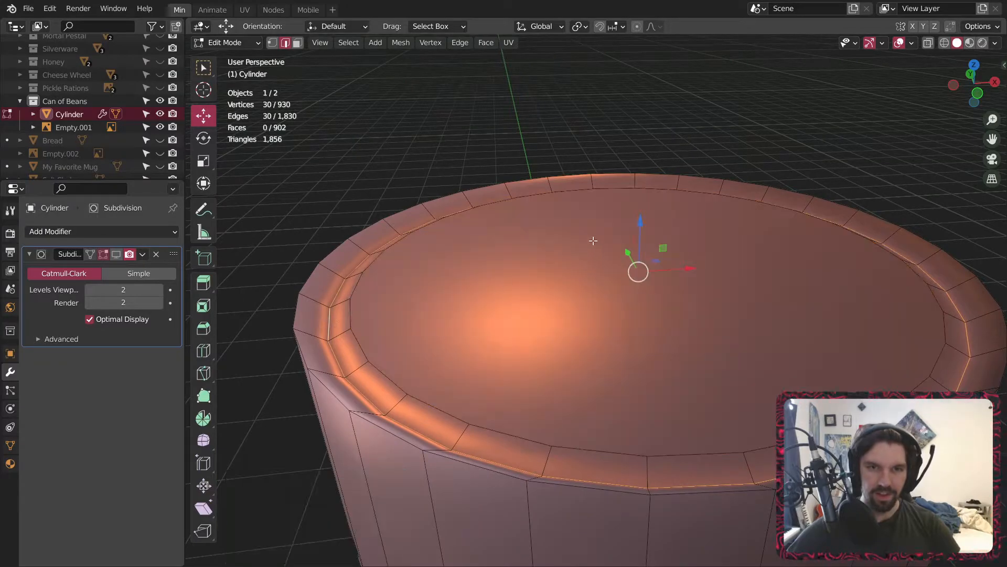
pyautogui.moveTo(641, 216); pyautogui.dragTo(639, 239)
# - Examine the can in Object Mode from the lid around to its underside
pyautogui.scroll(-5, 392, 252)
pyautogui.moveTo(393, 252); pyautogui.dragTo(415, 226, button='middle')
pyautogui.click(212, 42)
pyautogui.click(218, 58)
pyautogui.click(351, 128)
pyautogui.moveTo(351, 128); pyautogui.dragTo(399, 293, button='middle')
# - Inset the can's bottom face by about 0.069 m in Edit Mode
pyautogui.click(225, 42)
pyautogui.click(227, 70)
pyautogui.scroll(2, 389, 328)
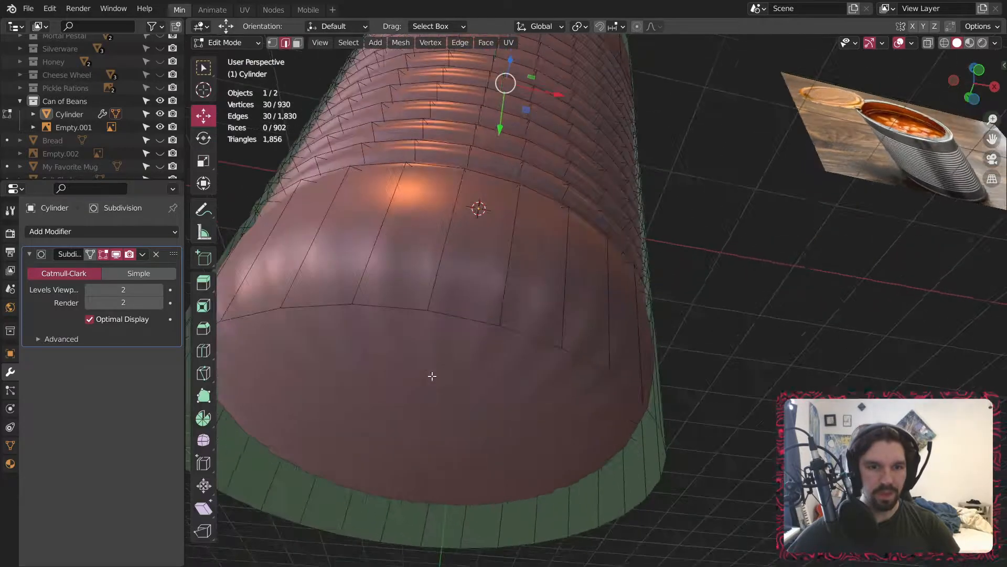
pyautogui.press('3')
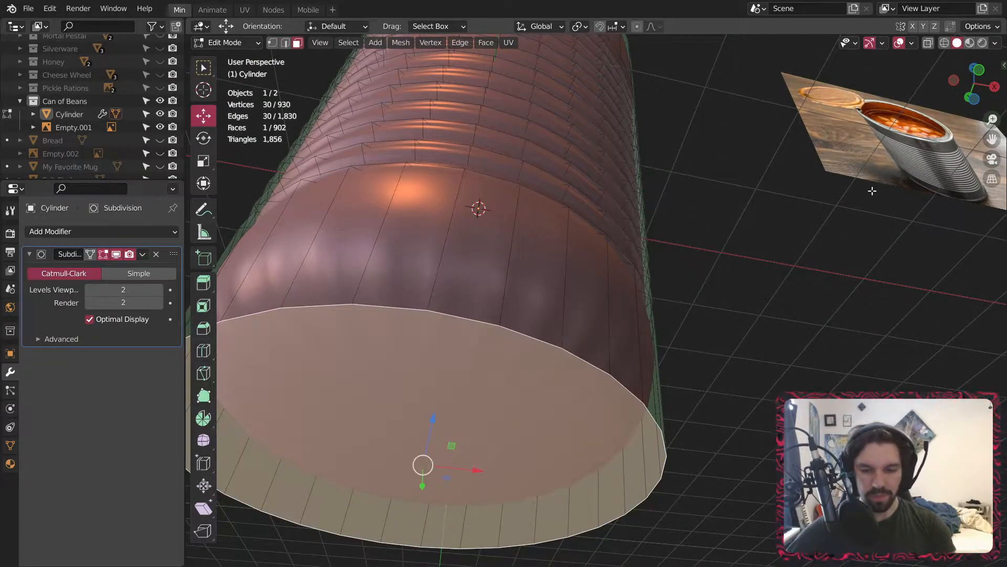
pyautogui.press('i')
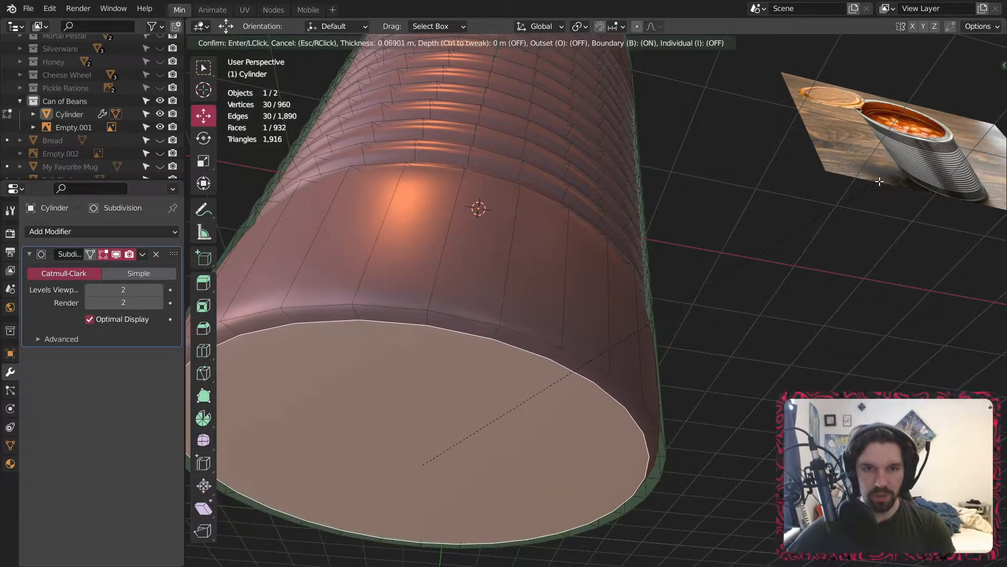
pyautogui.click(469, 302)
# - Move the inset bottom face up into the can about 0.097 m along Z and scale it to 0.965
pyautogui.moveTo(470, 302); pyautogui.dragTo(510, 382, button='middle')
pyautogui.press('g')
pyautogui.press('z')
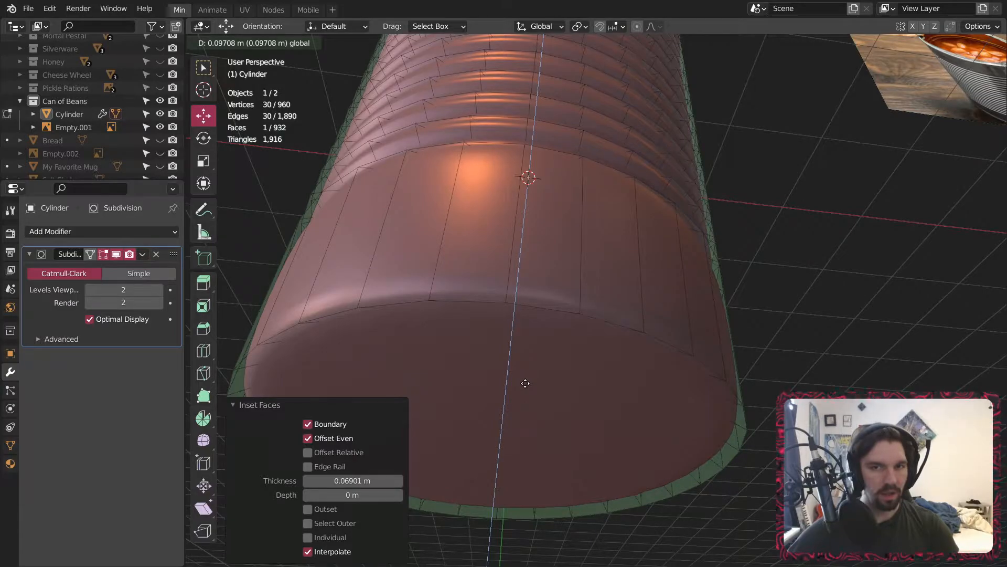
pyautogui.click(525, 383)
pyautogui.press('s')
pyautogui.click(926, 287)
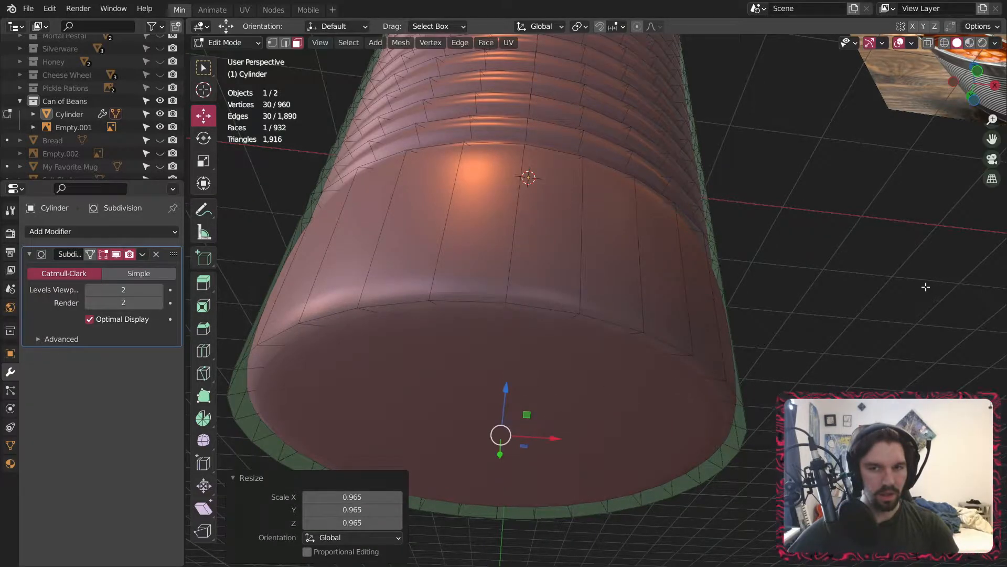
# - Inset the recessed bottom face by about 0.086 m and lower the new inner face about 0.073 m along Z
pyautogui.press('i')
pyautogui.click(890, 288)
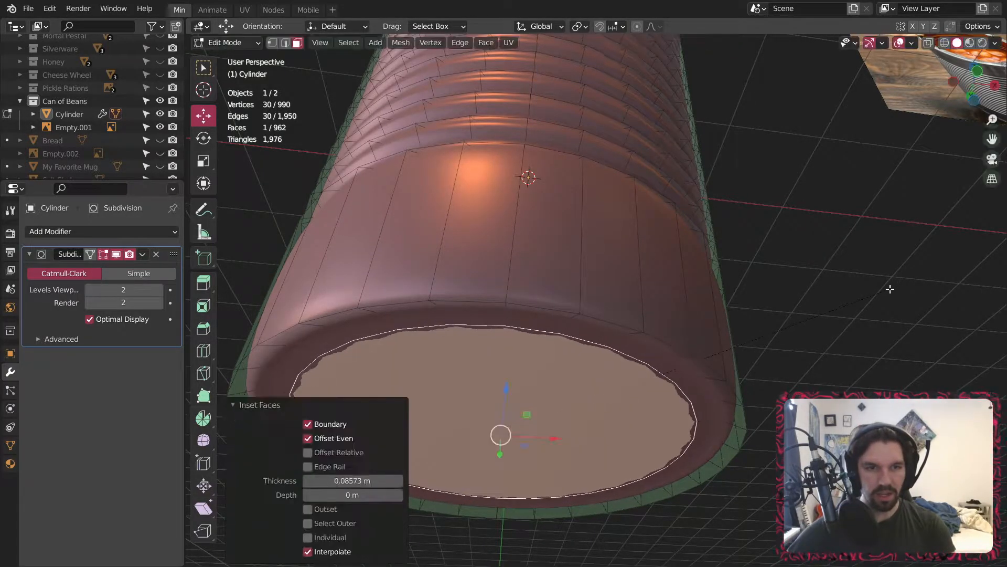
pyautogui.press('g')
pyautogui.press('z')
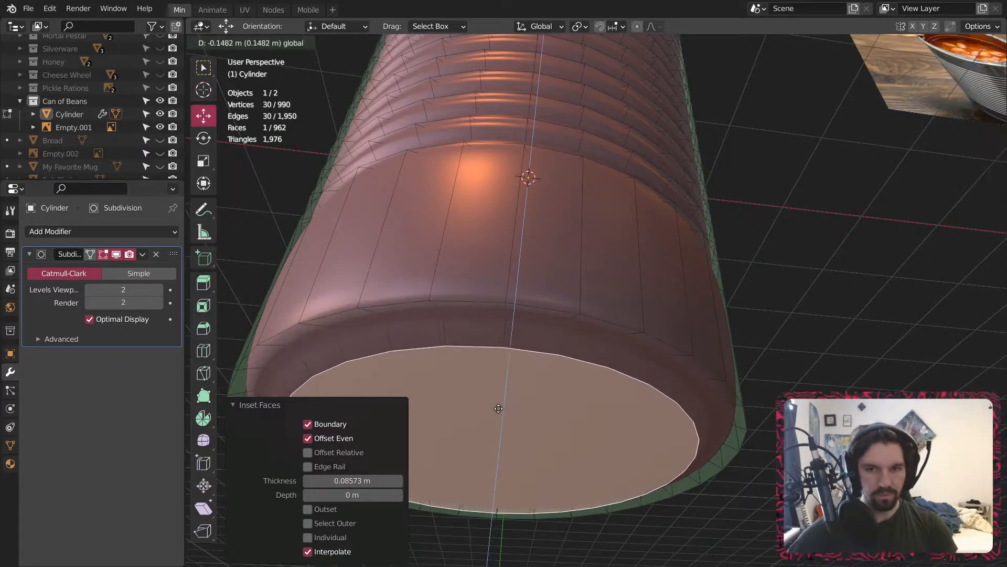
pyautogui.click(510, 400)
# - Move the bottom rim's edge loop slightly down along Z and clear the selection
pyautogui.moveTo(510, 400); pyautogui.dragTo(273, 305, button='middle')
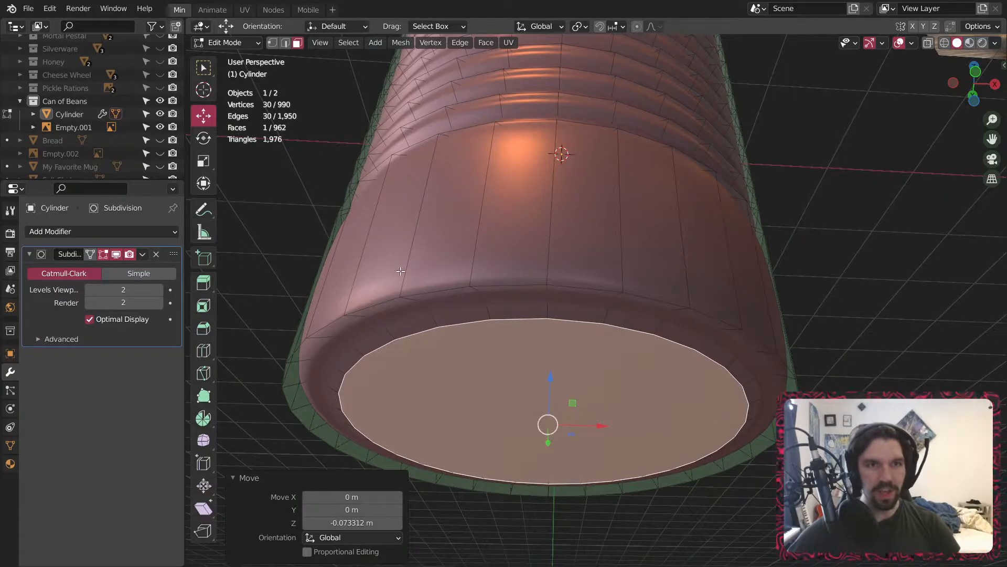
pyautogui.click(285, 42)
pyautogui.keyDown('alt'); pyautogui.click(570, 320); pyautogui.keyUp('alt')
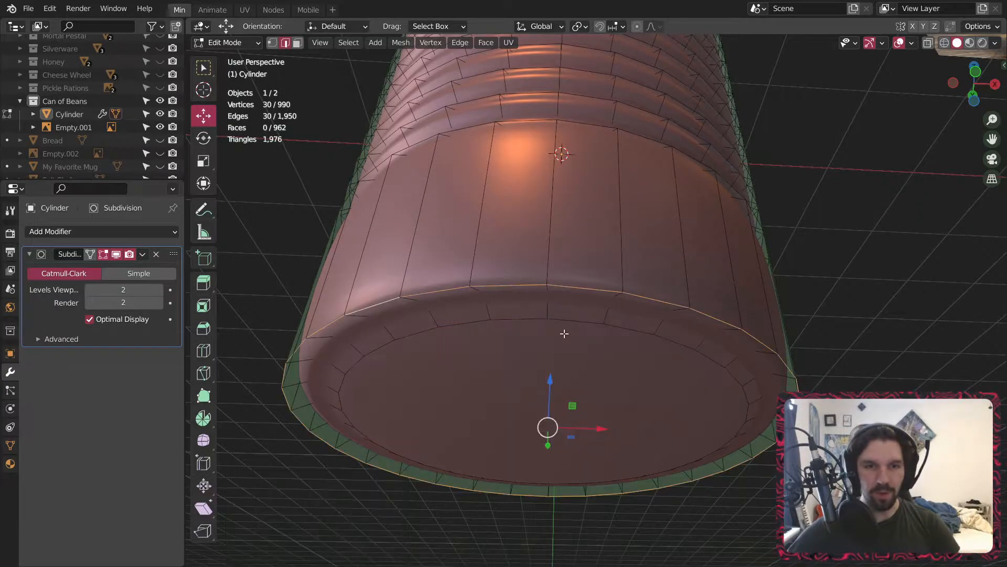
pyautogui.moveTo(554, 379)
pyautogui.mouseDown()
pyautogui.moveTo(547, 394)
pyautogui.moveTo(557, 384)
pyautogui.mouseUp()
pyautogui.hotkey('alt', 'a')
# - Examine the whole smoothed can in Object Mode from the side and from below with nothing selected
pyautogui.click(235, 44)
pyautogui.click(236, 57)
pyautogui.hotkey('alt', 'a')
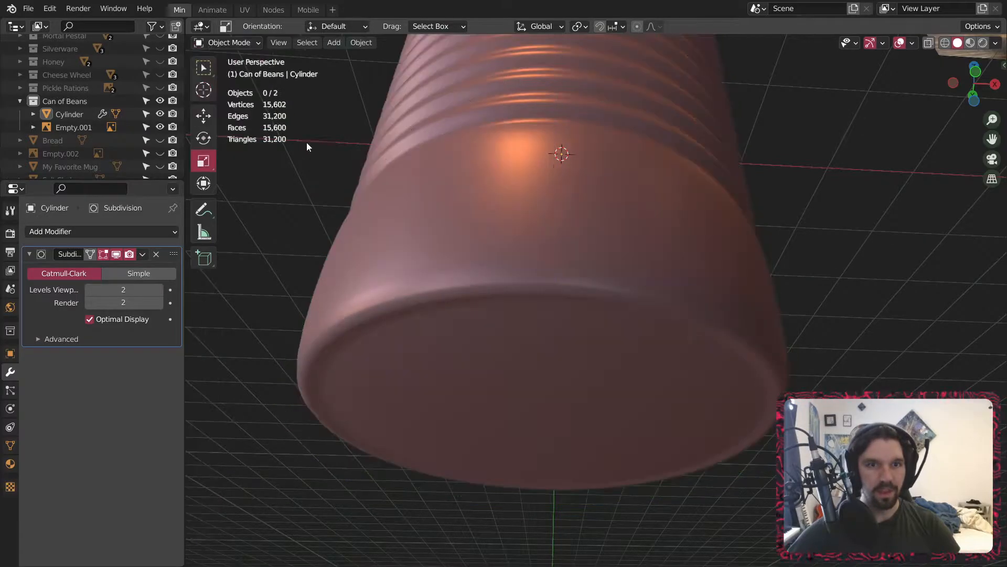
pyautogui.scroll(-4, 341, 176)
pyautogui.moveTo(483, 257); pyautogui.dragTo(499, 345, button='middle')
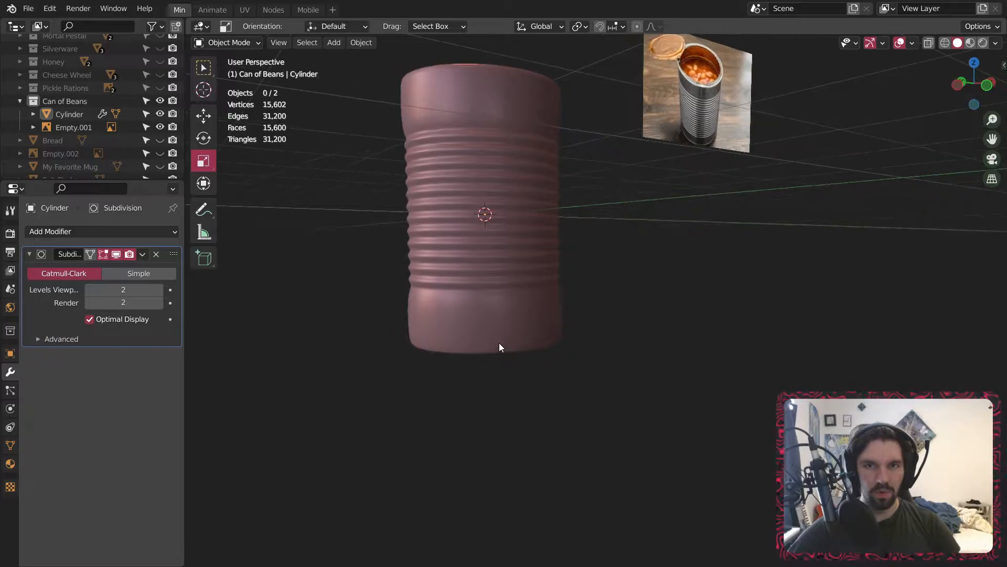
pyautogui.scroll(3, 486, 257)
pyautogui.moveTo(486, 257); pyautogui.dragTo(477, 158, button='middle')
# - Select the outer edge loop of the can's top rim in Edit Mode
pyautogui.click(227, 44)
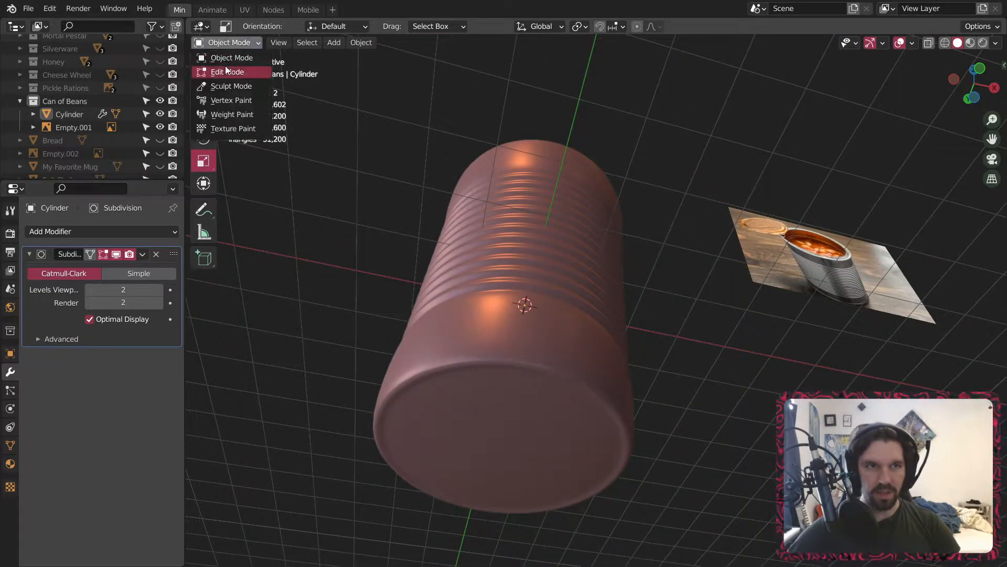
pyautogui.click(236, 57)
pyautogui.scroll(2, 477, 351)
pyautogui.keyDown('alt'); pyautogui.click(480, 364); pyautogui.keyUp('alt')
pyautogui.keyDown('alt'); pyautogui.click(496, 360); pyautogui.keyUp('alt')
pyautogui.scroll(-4, 640, 141)
pyautogui.moveTo(640, 141); pyautogui.dragTo(541, 357, button='middle')
pyautogui.scroll(5, 556, 273)
pyautogui.keyDown('alt'); pyautogui.click(497, 357); pyautogui.keyUp('alt')
# - Try an edge crease of 1.000 on the top rim loop, inspect the can, and undo the crease
pyautogui.hotkey('shift', 'e')
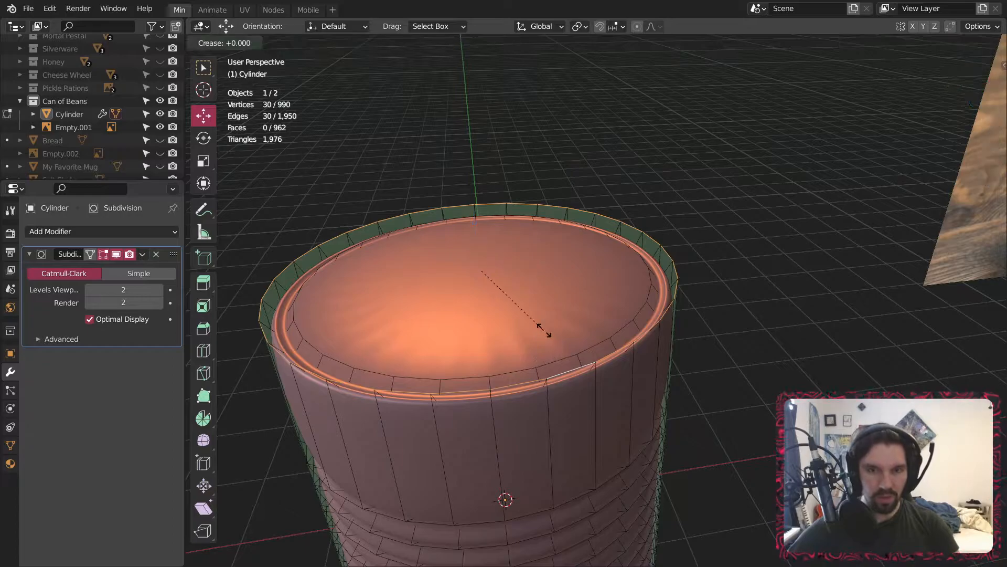
pyautogui.click(656, 136)
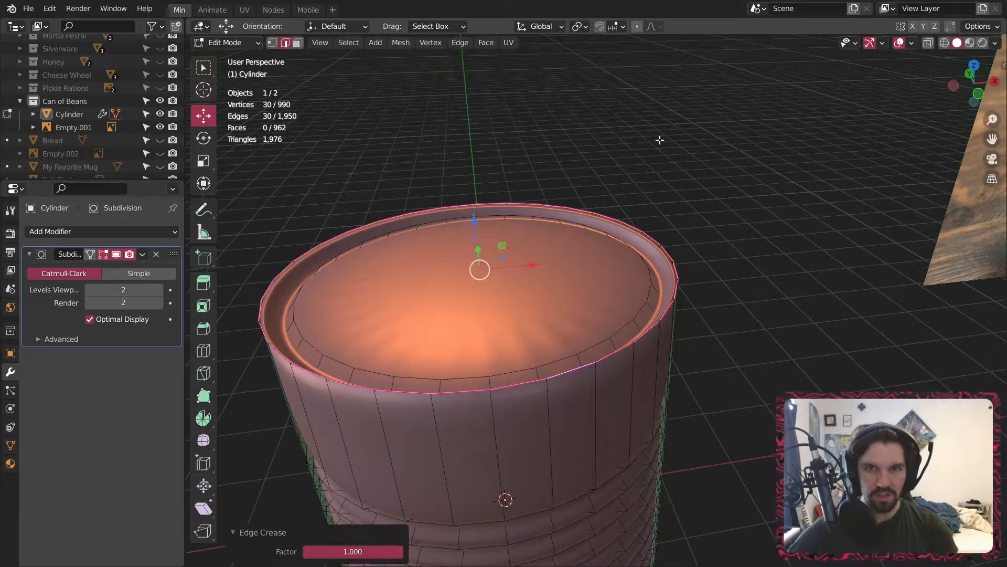
pyautogui.click(231, 42)
pyautogui.click(225, 47)
pyautogui.moveTo(581, 173); pyautogui.dragTo(511, 283, button='middle')
pyautogui.press('Tab')
pyautogui.moveTo(497, 217); pyautogui.dragTo(512, 238, button='middle')
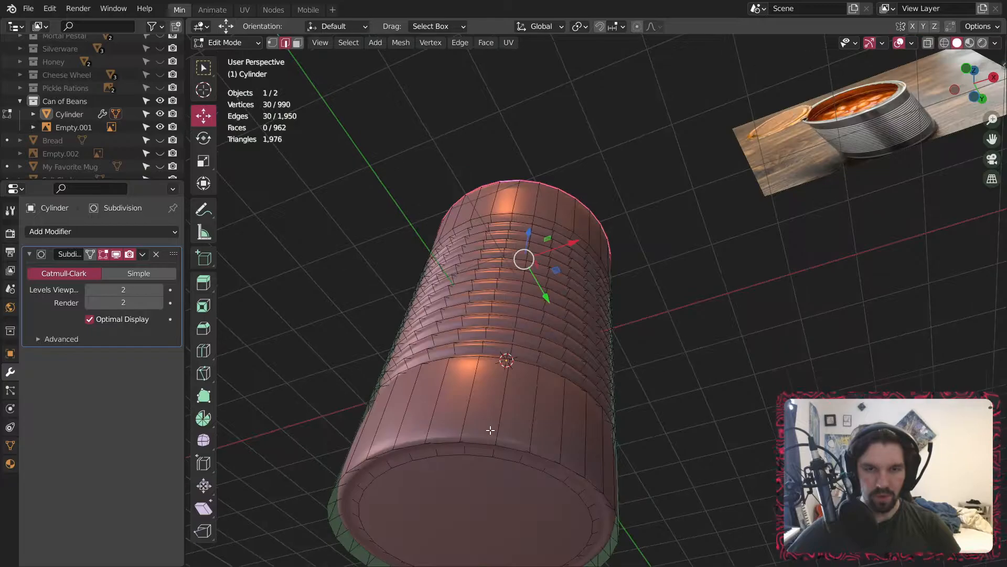
pyautogui.scroll(1, 485, 435)
pyautogui.hotkey('ctrl', 'z')
# - Add the bottom rim's outer edge loop to the selected top rim loop and set both loops' edge crease to 0.350
pyautogui.keyDown('alt'); pyautogui.keyDown('shift'); pyautogui.click(470, 446); pyautogui.keyUp('shift'); pyautogui.keyUp('alt')
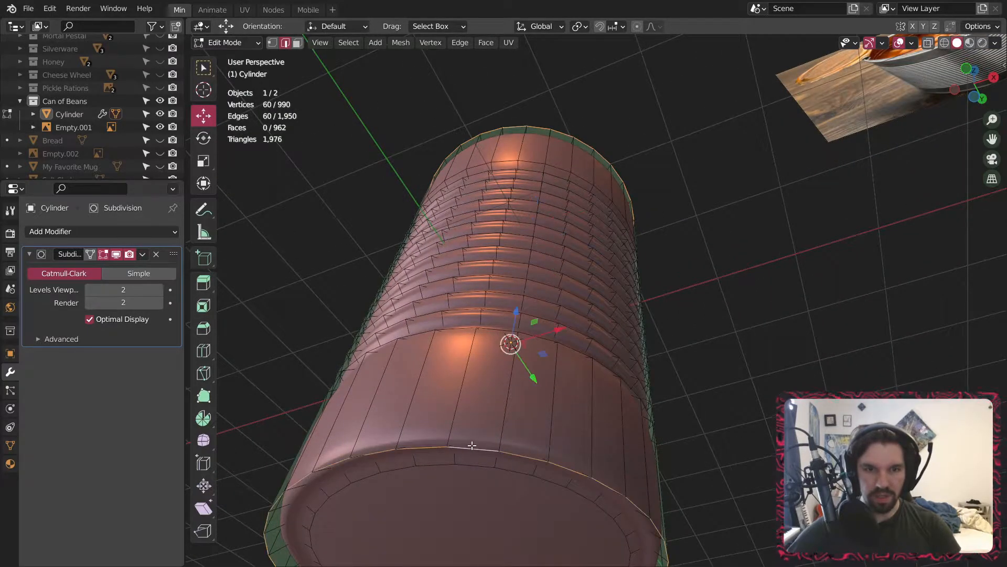
pyautogui.hotkey('shift', 'e')
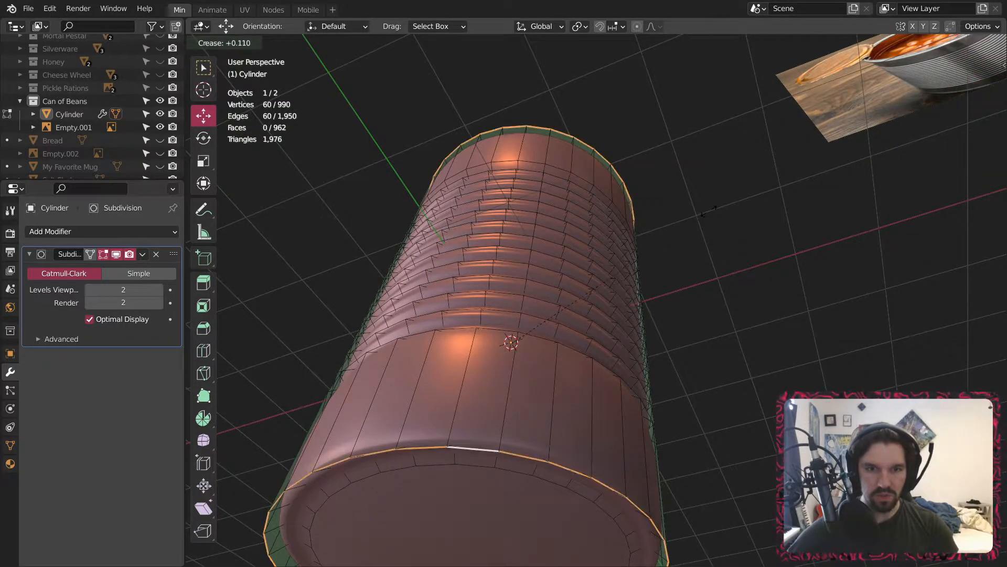
pyautogui.click(728, 201)
pyautogui.write('0.6')
pyautogui.press('Return')
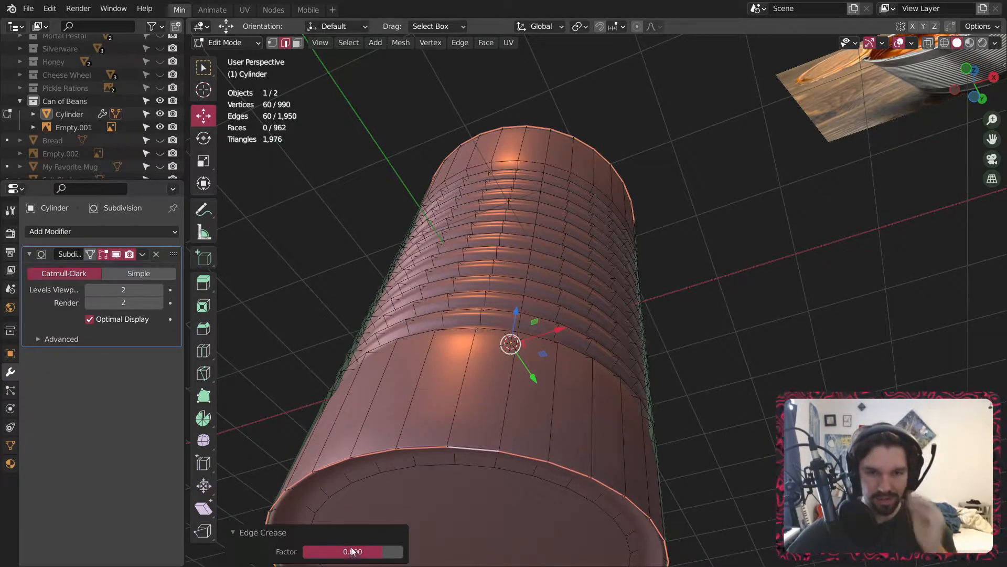
pyautogui.click(387, 549)
pyautogui.press('Return')
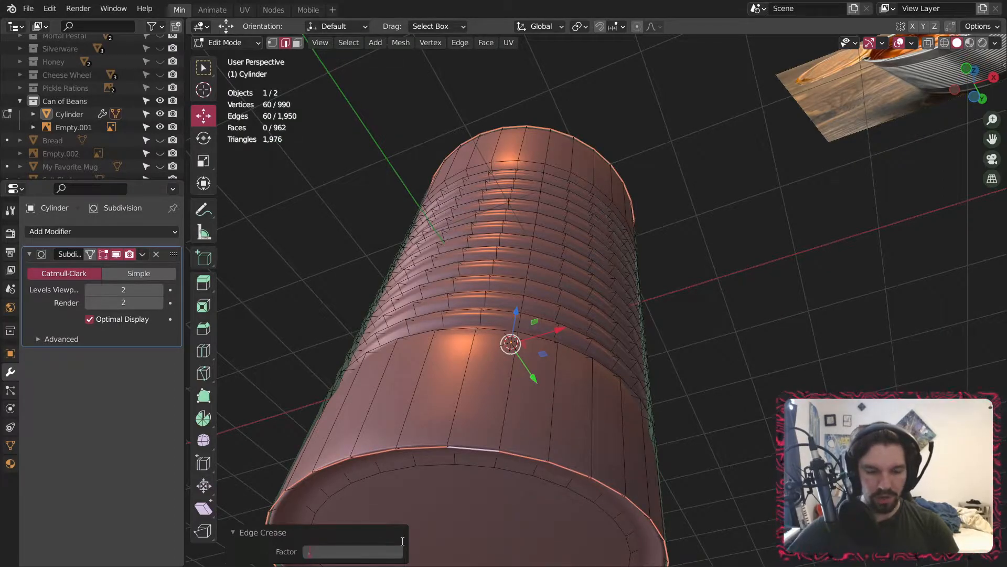
pyautogui.press('Return')
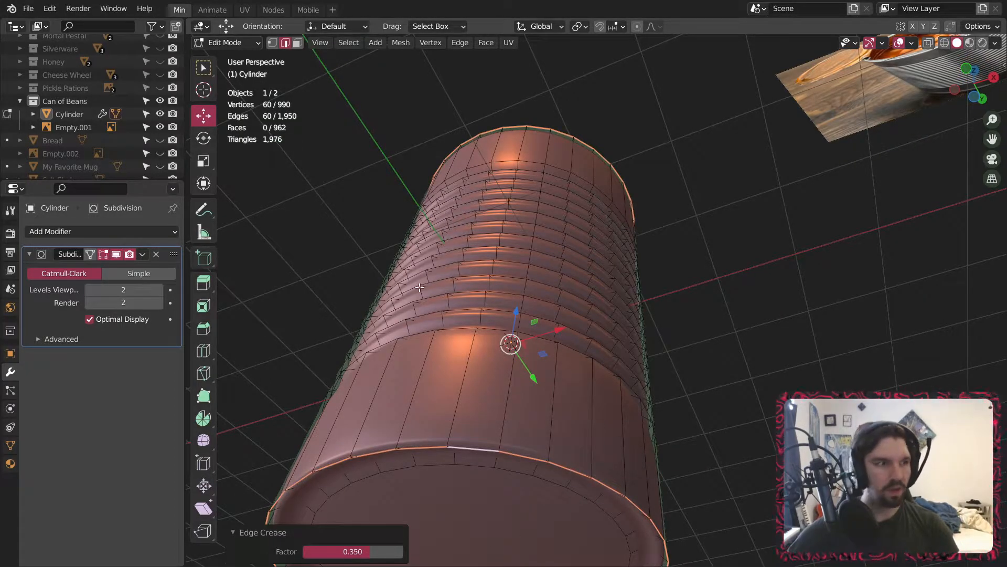
# - Examine the creased can in Object Mode from several angles and compare it with the can of beans reference image
pyautogui.click(227, 43)
pyautogui.click(230, 58)
pyautogui.scroll(-3, 441, 294)
pyautogui.moveTo(431, 284); pyautogui.dragTo(515, 468, button='middle')
pyautogui.scroll(-2, 461, 212)
pyautogui.scroll(3, 514, 399)
pyautogui.moveTo(511, 318); pyautogui.dragTo(464, 292, button='middle')
pyautogui.moveTo(725, 250); pyautogui.dragTo(490, 285, button='middle')
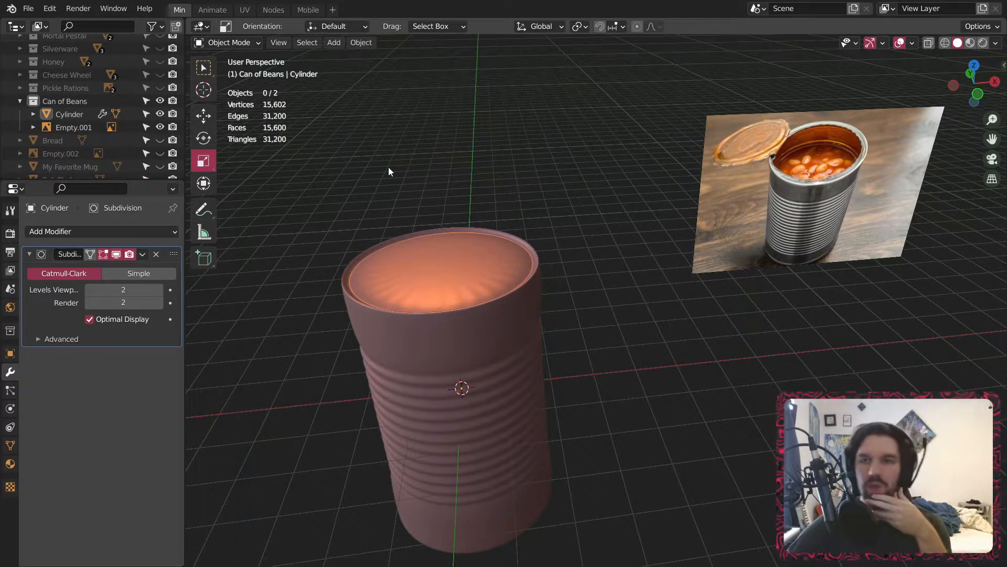
pyautogui.scroll(5, 842, 154)
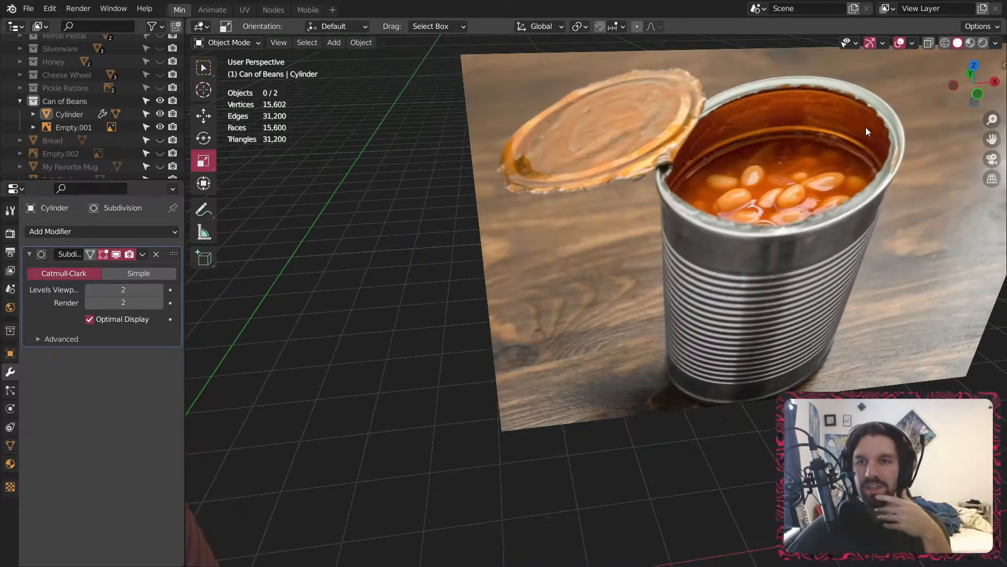
pyautogui.scroll(-5, 863, 123)
pyautogui.moveTo(508, 232); pyautogui.dragTo(484, 294, button='middle')
pyautogui.scroll(2, 486, 212)
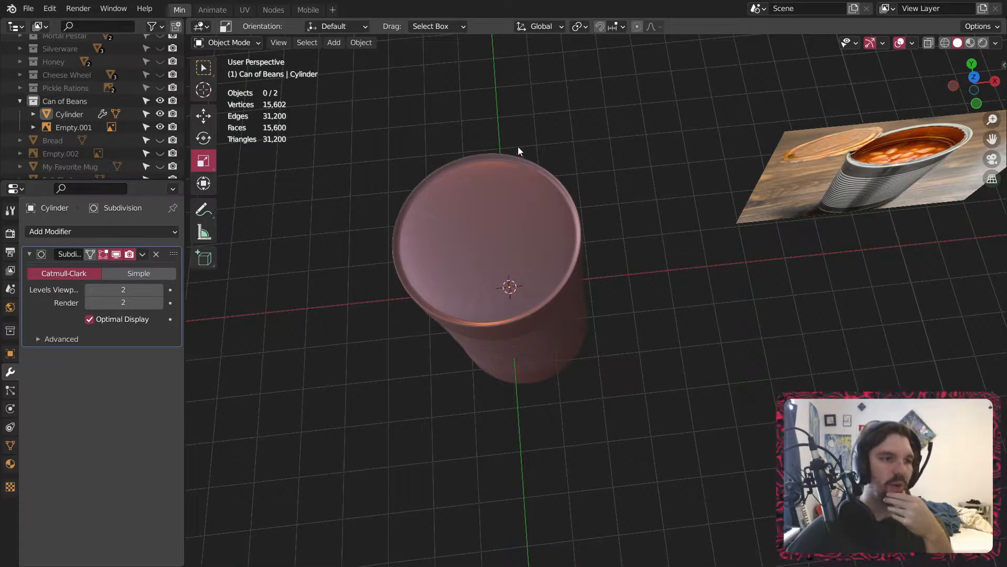
pyautogui.moveTo(486, 211); pyautogui.dragTo(512, 231, button='middle')
# - Inspect the can's top cap in Edit Mode with the Subdivision modifier's viewport display switched off and back on
pyautogui.click(484, 216)
pyautogui.click(223, 42)
pyautogui.click(228, 71)
pyautogui.scroll(4, 479, 221)
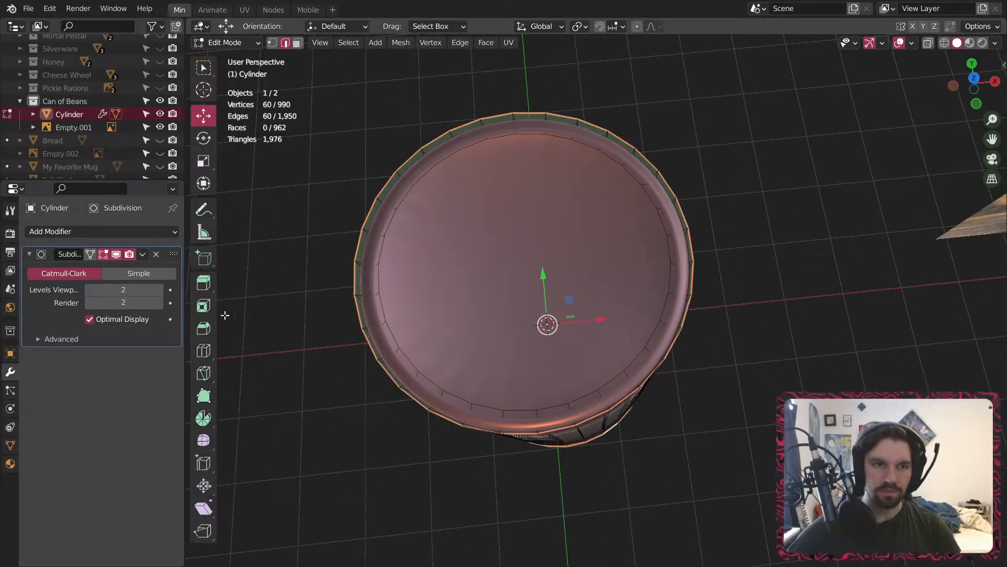
pyautogui.click(116, 255)
pyautogui.scroll(3, 513, 186)
pyautogui.keyDown('shift'); pyautogui.moveTo(553, 276); pyautogui.dragTo(564, 201, button='middle'); pyautogui.keyUp('shift')
pyautogui.click(116, 255)
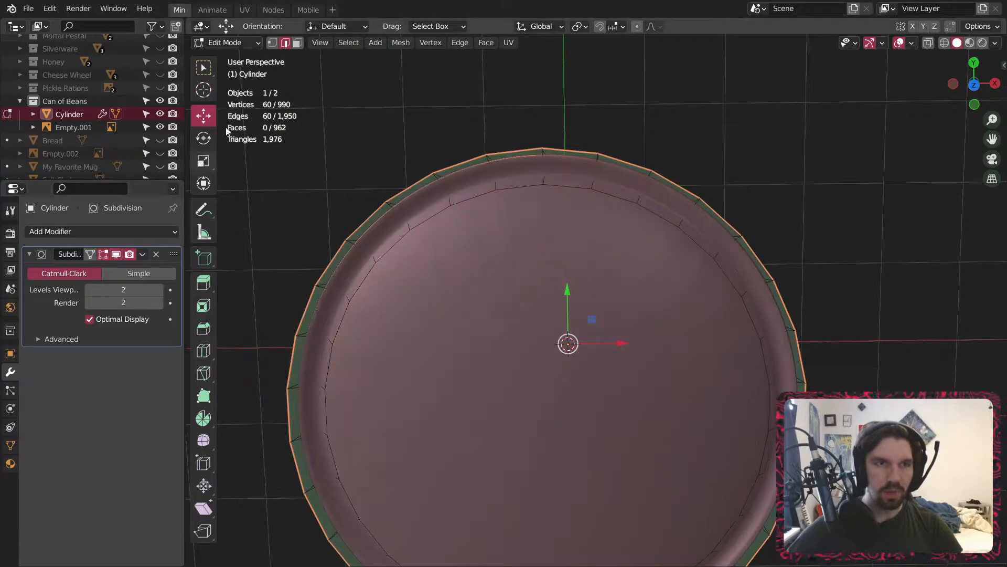
# - Apply the can's Subdivision modifier in Object Mode and return to Edit Mode
pyautogui.click(231, 42)
pyautogui.click(231, 57)
pyautogui.click(142, 254)
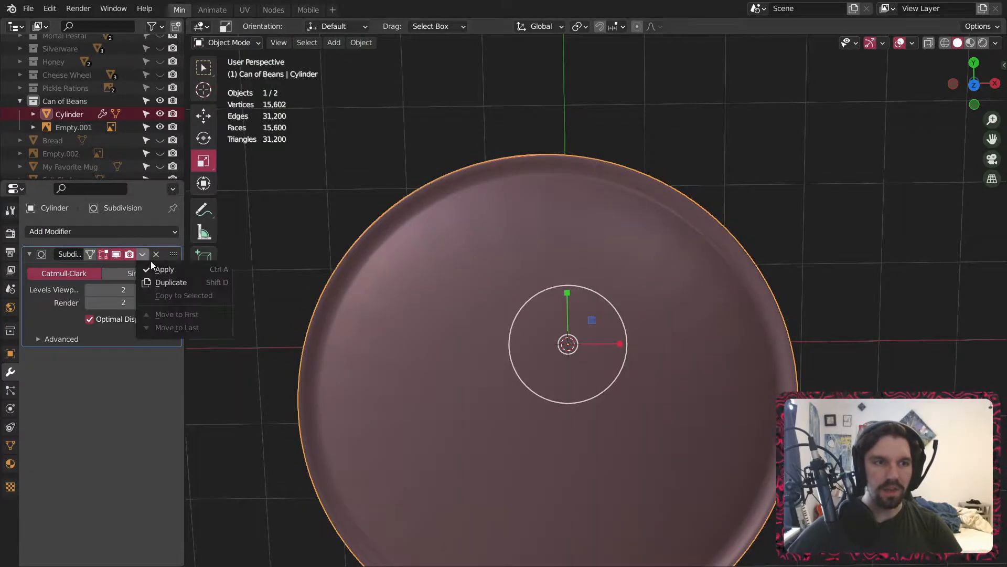
pyautogui.click(157, 268)
pyautogui.click(224, 43)
pyautogui.click(228, 72)
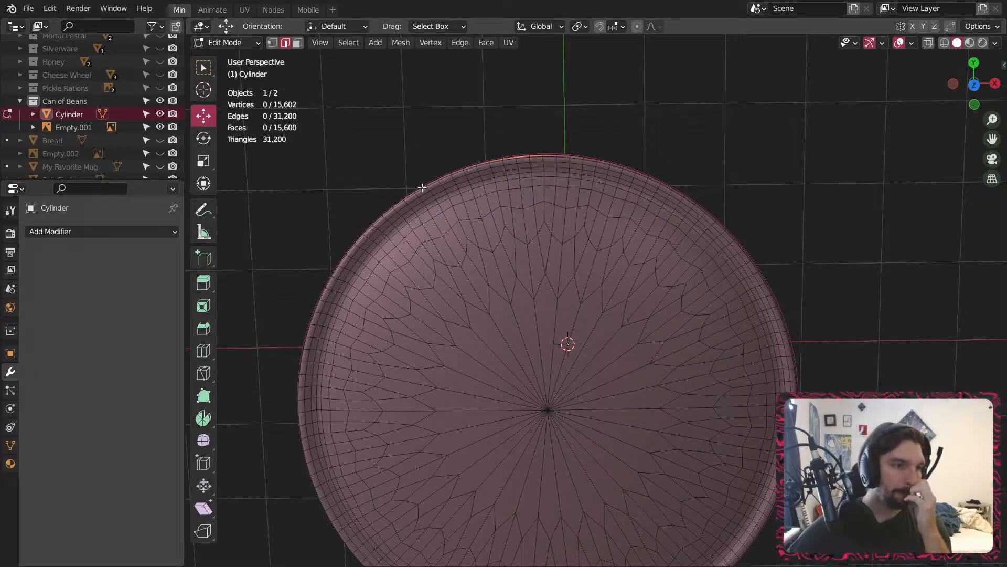
# - Try selecting the outer zigzag ring of faces on the can's top cap in face select mode
pyautogui.scroll(4, 422, 187)
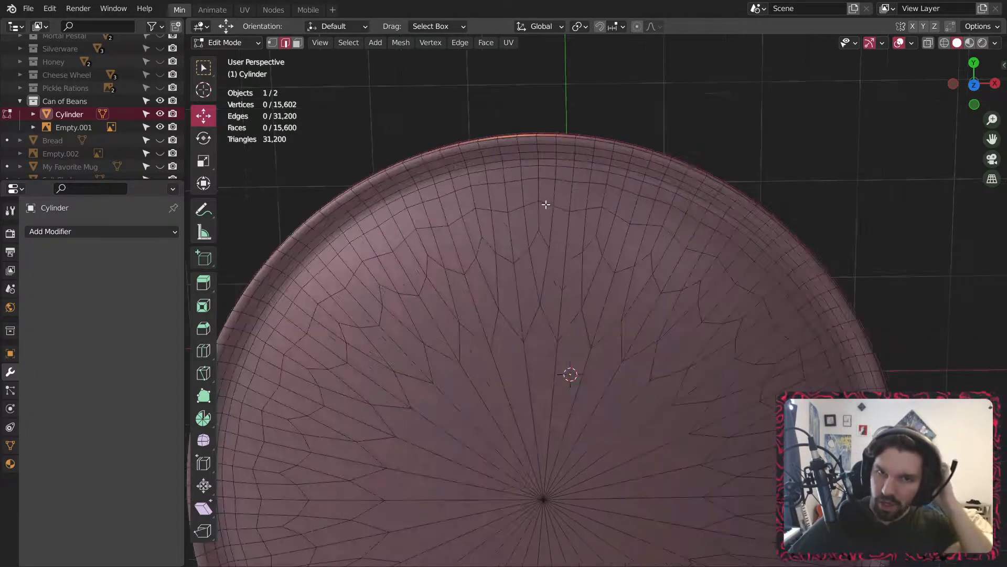
pyautogui.scroll(-2, 514, 246)
pyautogui.keyDown('shift'); pyautogui.moveTo(515, 247); pyautogui.dragTo(546, 210, button='middle'); pyautogui.keyUp('shift')
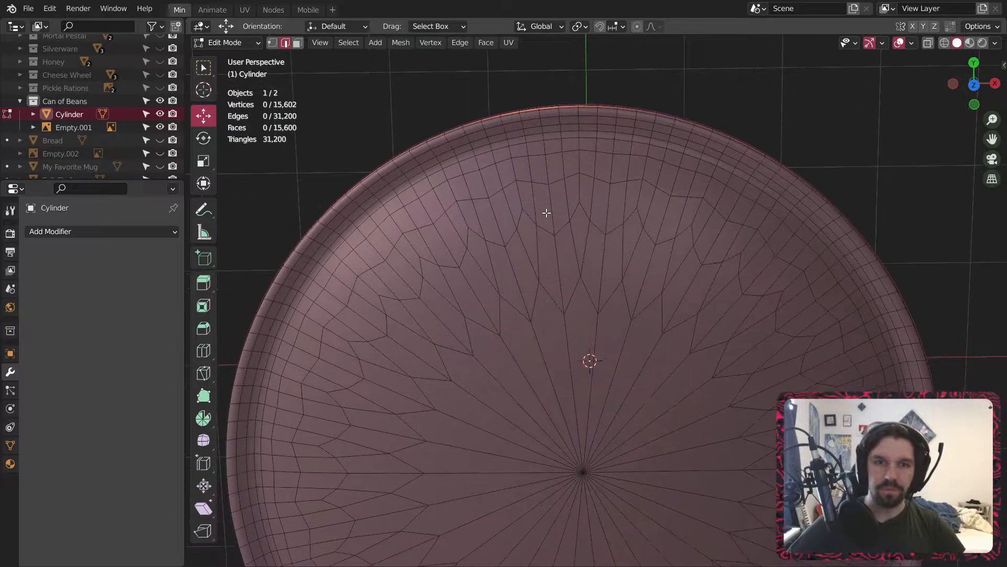
pyautogui.click(299, 44)
pyautogui.scroll(-1, 436, 201)
pyautogui.scroll(-2, 436, 201)
pyautogui.scroll(-1, 495, 205)
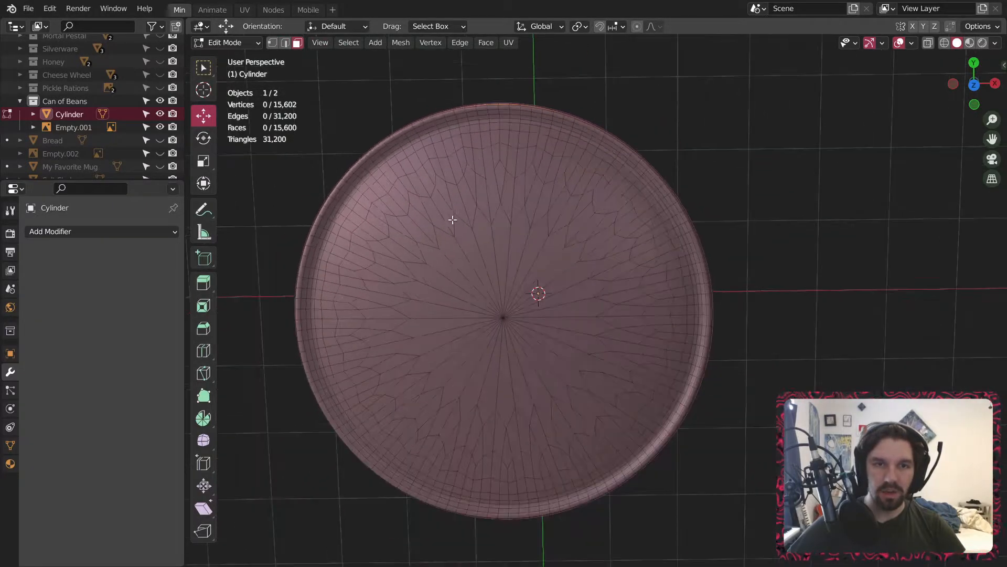
pyautogui.keyDown('alt'); pyautogui.click(386, 206); pyautogui.keyUp('alt')
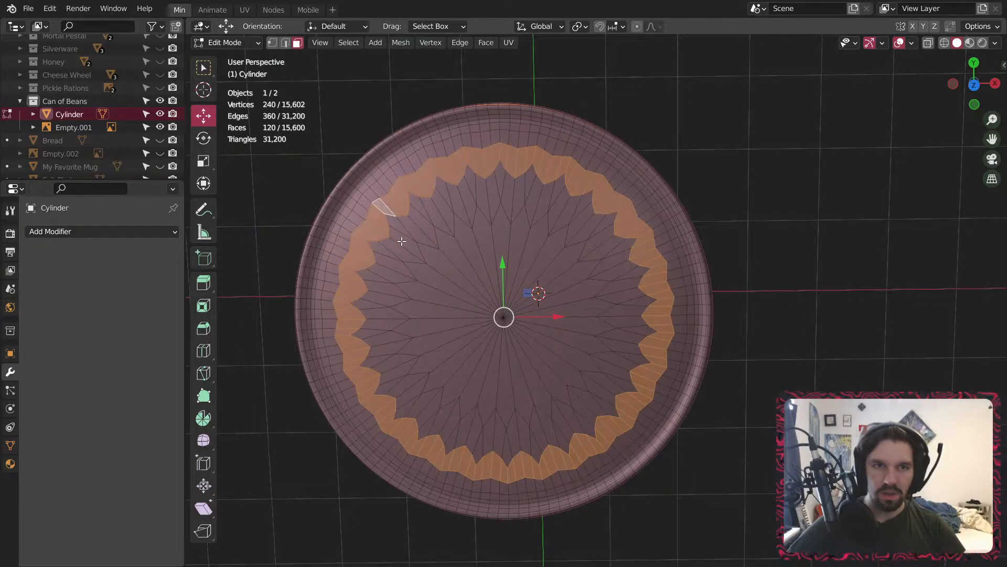
# - Select the outermost zigzag edge loop on the can's top cap in edge select mode and dissolve it
pyautogui.scroll(2, 372, 221)
pyautogui.click(286, 43)
pyautogui.scroll(1, 400, 166)
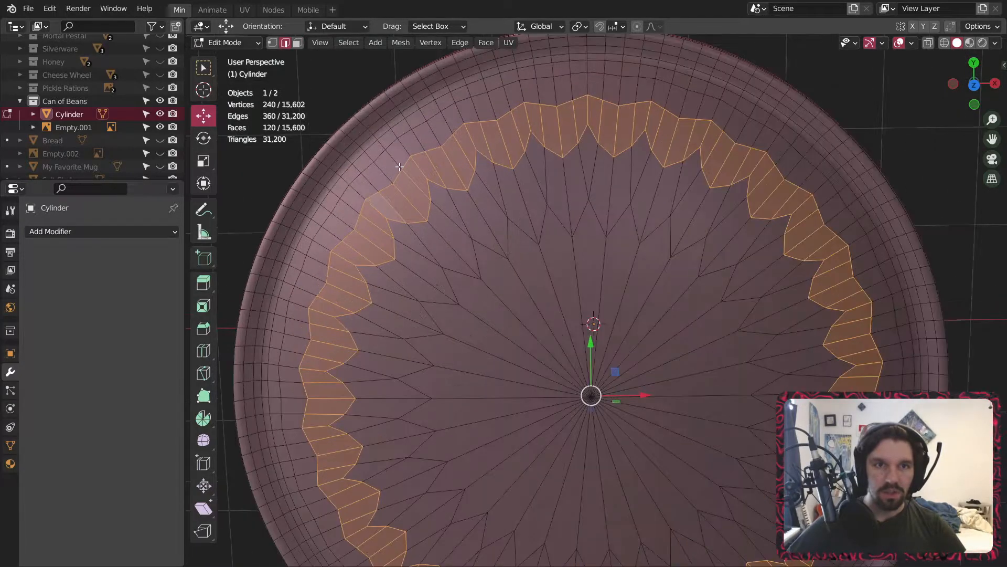
pyautogui.keyDown('alt'); pyautogui.click(404, 163); pyautogui.keyUp('alt')
pyautogui.rightClick(405, 162)
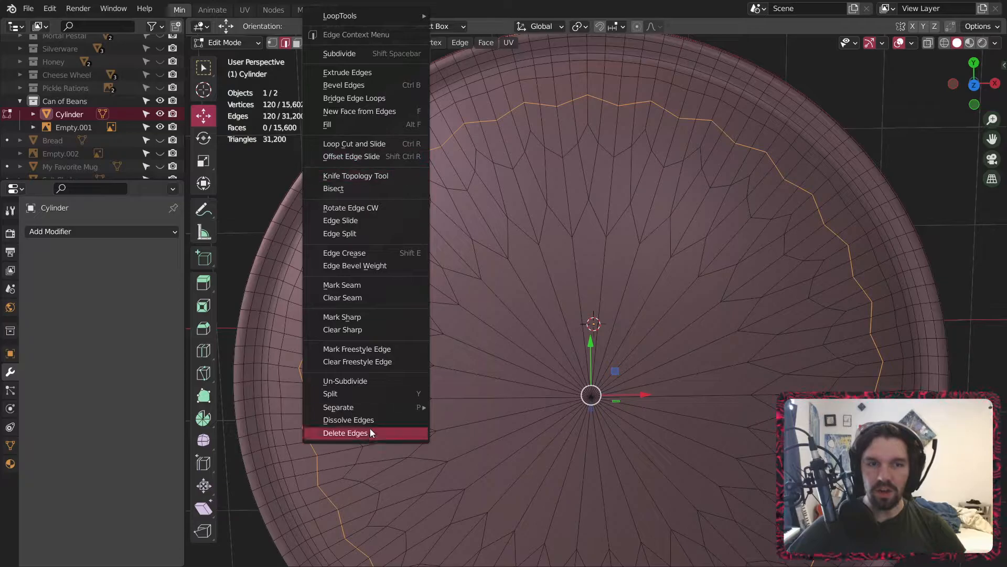
pyautogui.click(370, 429)
pyautogui.scroll(-3, 403, 358)
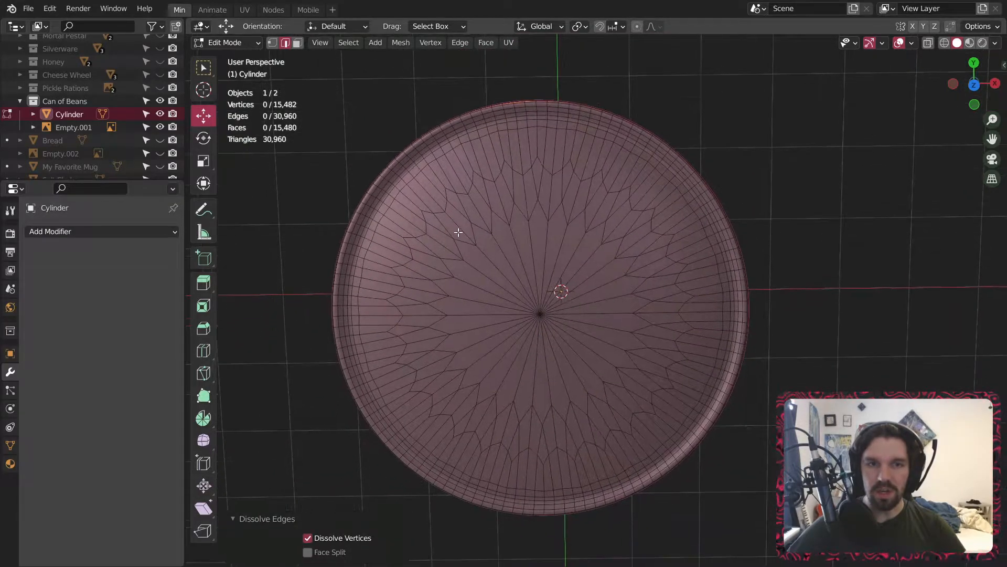
# - Select the central faces of the top cap and add the missing zigzag faces along its -X and +Y sides
pyautogui.scroll(1, 357, 129)
pyautogui.moveTo(438, 230); pyautogui.dragTo(673, 414)
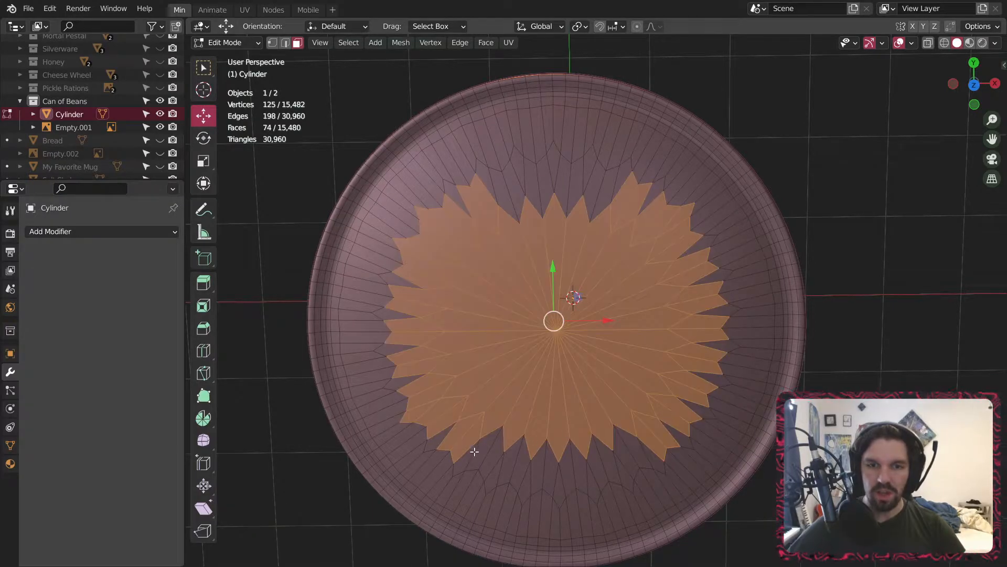
pyautogui.keyDown('shift'); pyautogui.click(443, 436); pyautogui.keyUp('shift')
pyautogui.keyDown('shift'); pyautogui.click(406, 382); pyautogui.keyUp('shift')
pyautogui.keyDown('shift'); pyautogui.click(398, 350); pyautogui.keyUp('shift')
pyautogui.keyDown('shift'); pyautogui.click(398, 311); pyautogui.keyUp('shift')
pyautogui.keyDown('shift'); pyautogui.click(400, 281); pyautogui.keyUp('shift')
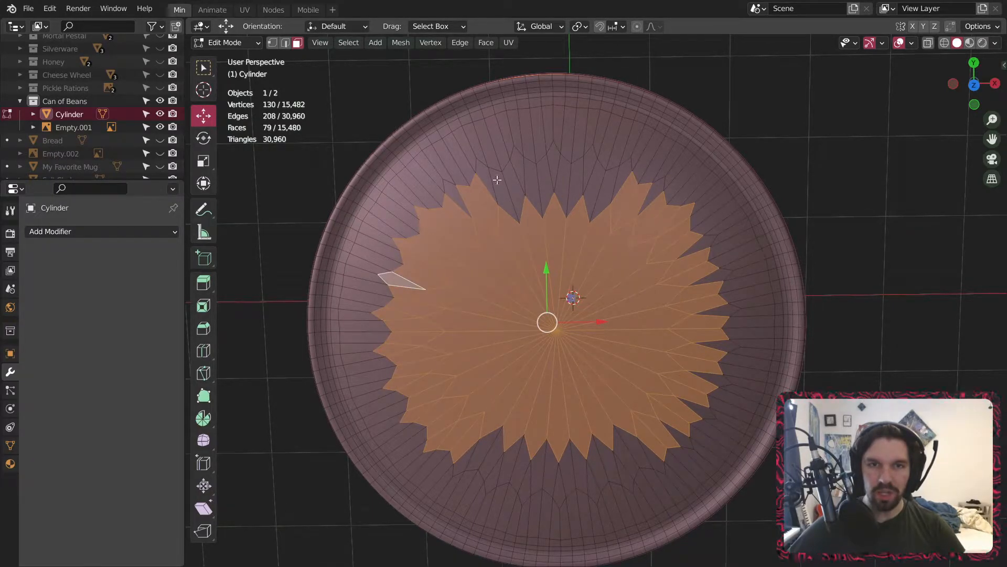
pyautogui.keyDown('shift'); pyautogui.click(460, 197); pyautogui.keyUp('shift')
pyautogui.keyDown('shift'); pyautogui.moveTo(476, 190); pyautogui.dragTo(621, 266); pyautogui.keyUp('shift')
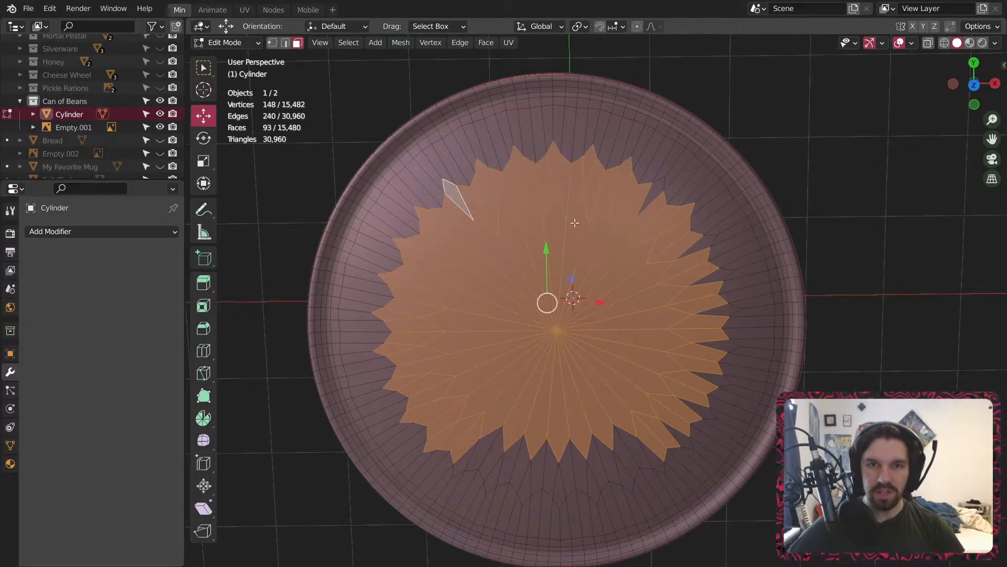
# - Add the missing zigzag faces along the +X side of the top cap to the selection
pyautogui.keyDown('shift'); pyautogui.click(656, 192); pyautogui.keyUp('shift')
pyautogui.keyDown('shift'); pyautogui.click(702, 244); pyautogui.keyUp('shift')
pyautogui.keyDown('shift'); pyautogui.click(714, 278); pyautogui.keyUp('shift')
pyautogui.keyDown('shift'); pyautogui.click(722, 310); pyautogui.keyUp('shift')
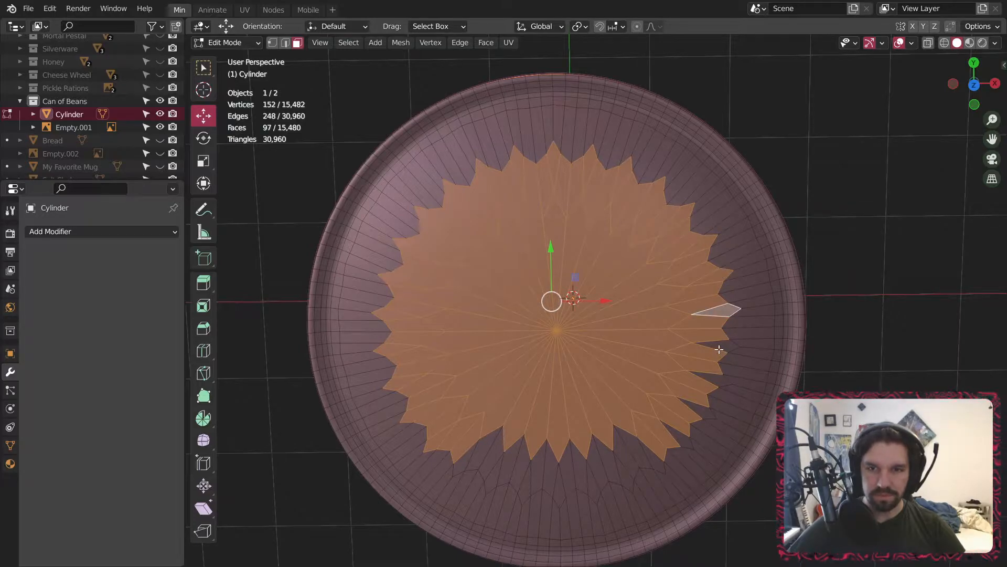
pyautogui.keyDown('shift'); pyautogui.click(719, 349); pyautogui.keyUp('shift')
pyautogui.keyDown('shift'); pyautogui.click(715, 377); pyautogui.keyUp('shift')
pyautogui.keyDown('shift'); pyautogui.click(701, 411); pyautogui.keyUp('shift')
pyautogui.keyDown('shift'); pyautogui.click(671, 441); pyautogui.keyUp('shift')
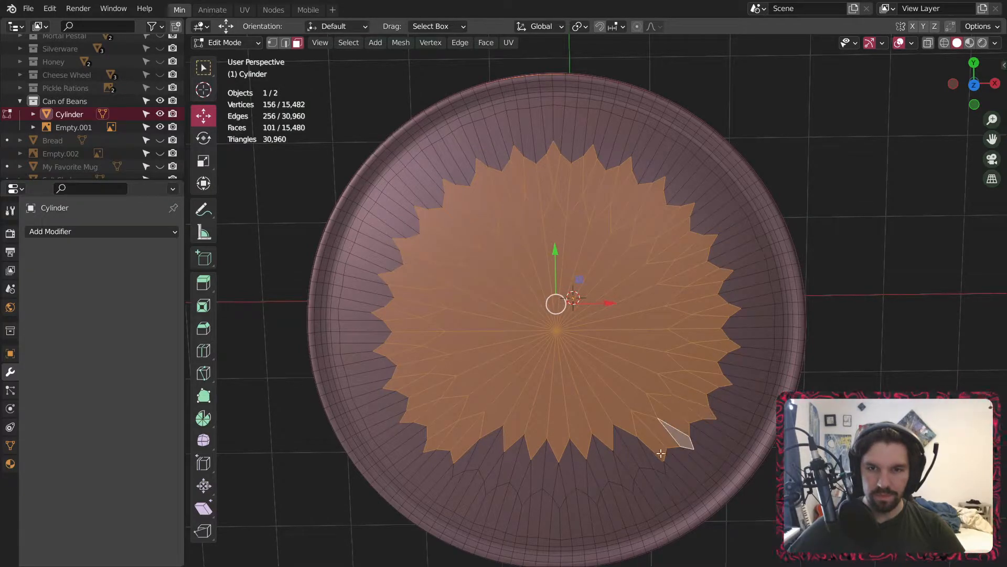
pyautogui.keyDown('shift'); pyautogui.click(653, 454); pyautogui.keyUp('shift')
# - Complete the face selection along the top cap's -Y side, excluding the outer ring, and delete the selected faces to open the can
pyautogui.keyDown('shift'); pyautogui.moveTo(460, 426); pyautogui.dragTo(652, 456); pyautogui.keyUp('shift')
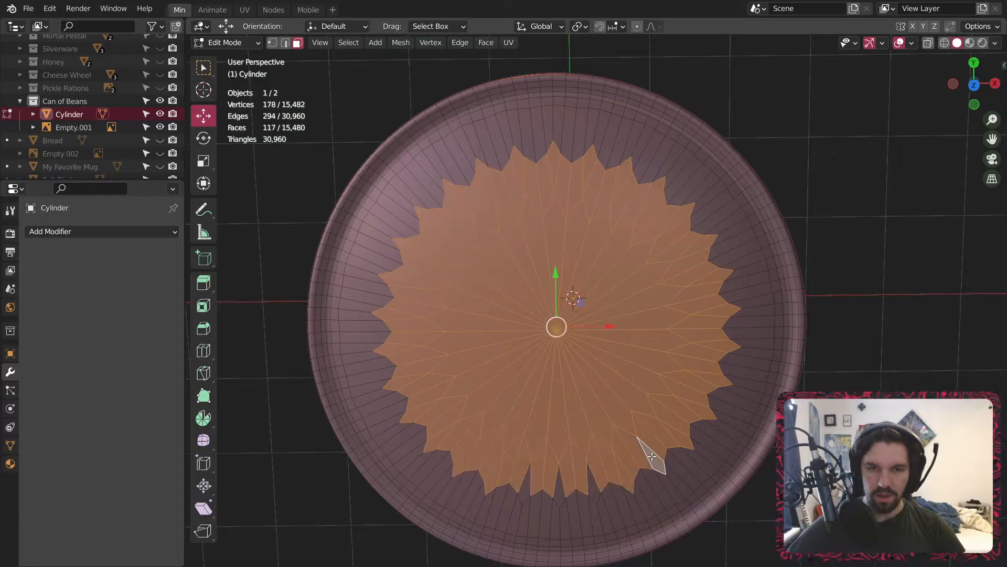
pyautogui.keyDown('shift'); pyautogui.click(562, 486); pyautogui.keyUp('shift')
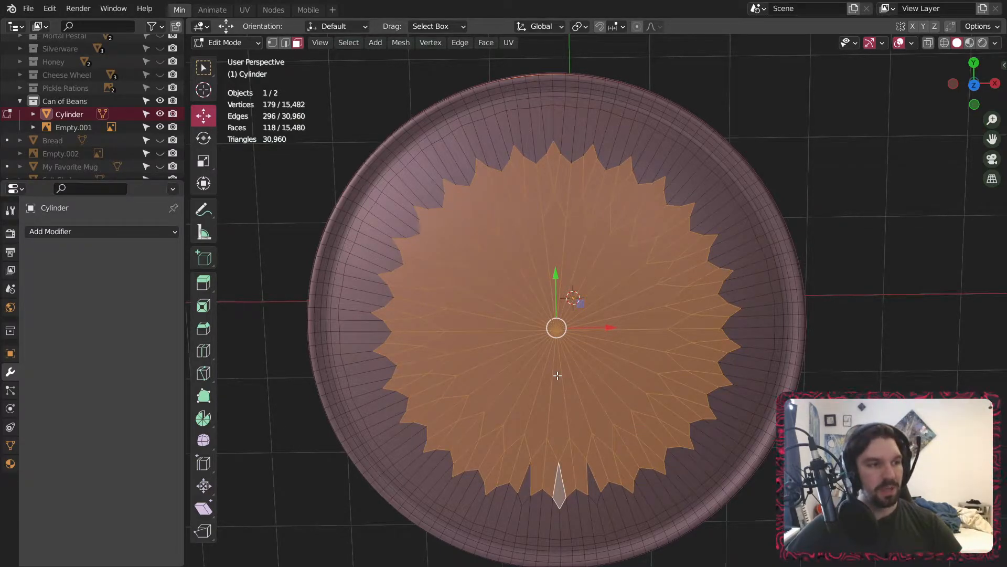
pyautogui.scroll(3, 524, 479)
pyautogui.keyDown('shift'); pyautogui.click(534, 494); pyautogui.keyUp('shift')
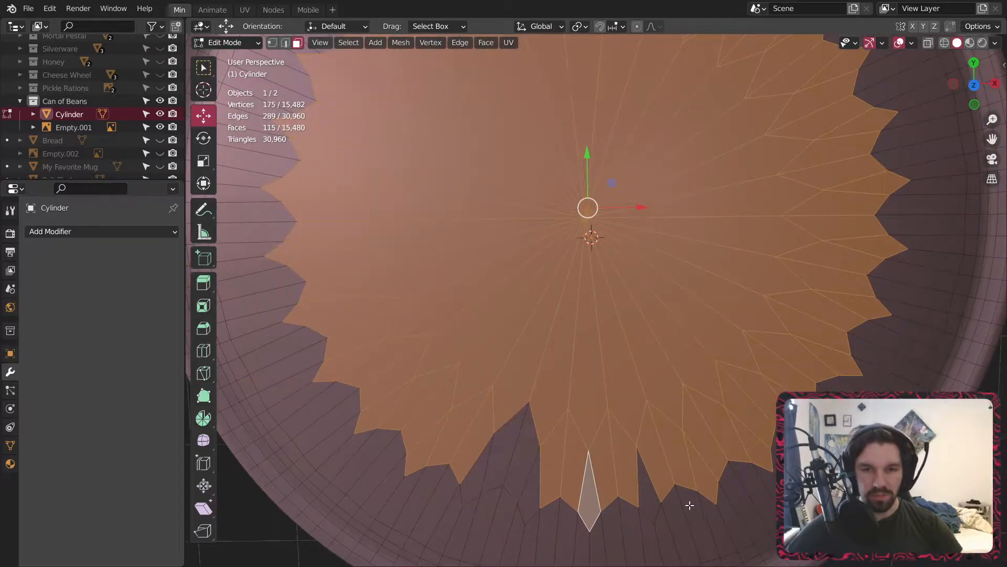
pyautogui.keyDown('ctrl'); pyautogui.moveTo(651, 483); pyautogui.dragTo(704, 490); pyautogui.keyUp('ctrl')
pyautogui.keyDown('shift'); pyautogui.moveTo(450, 419); pyautogui.dragTo(592, 475); pyautogui.keyUp('shift')
pyautogui.keyDown('ctrl'); pyautogui.moveTo(421, 500); pyautogui.dragTo(444, 504); pyautogui.keyUp('ctrl')
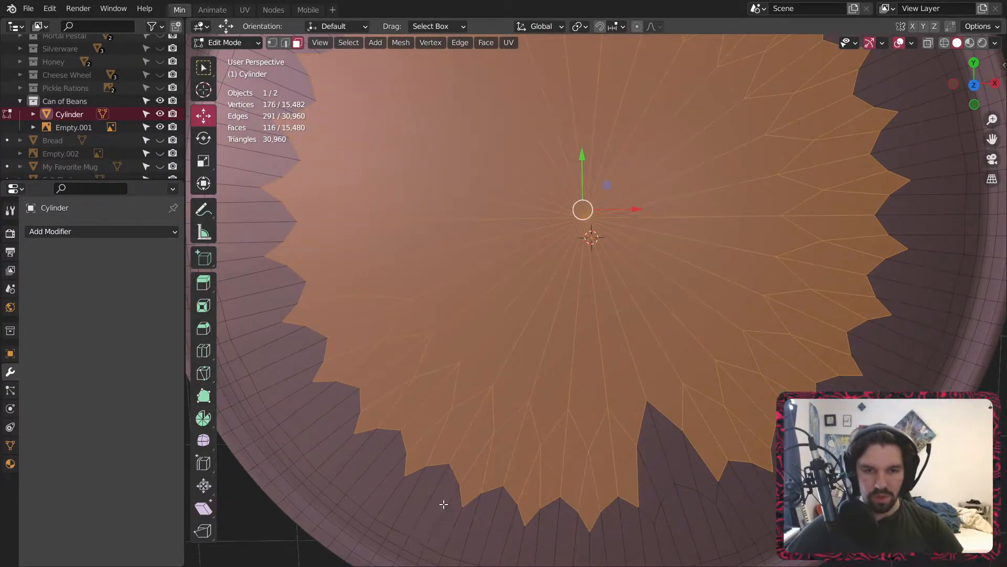
pyautogui.keyDown('shift'); pyautogui.moveTo(616, 434); pyautogui.dragTo(715, 475); pyautogui.keyUp('shift')
pyautogui.scroll(-5, 590, 329)
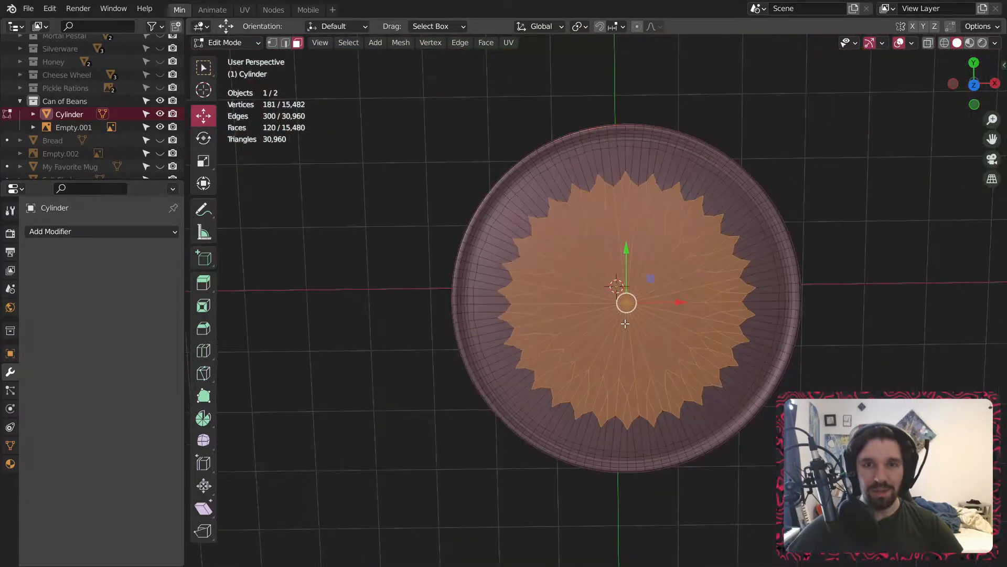
pyautogui.rightClick(589, 329)
pyautogui.click(572, 549)
pyautogui.moveTo(603, 308); pyautogui.dragTo(636, 149, button='middle')
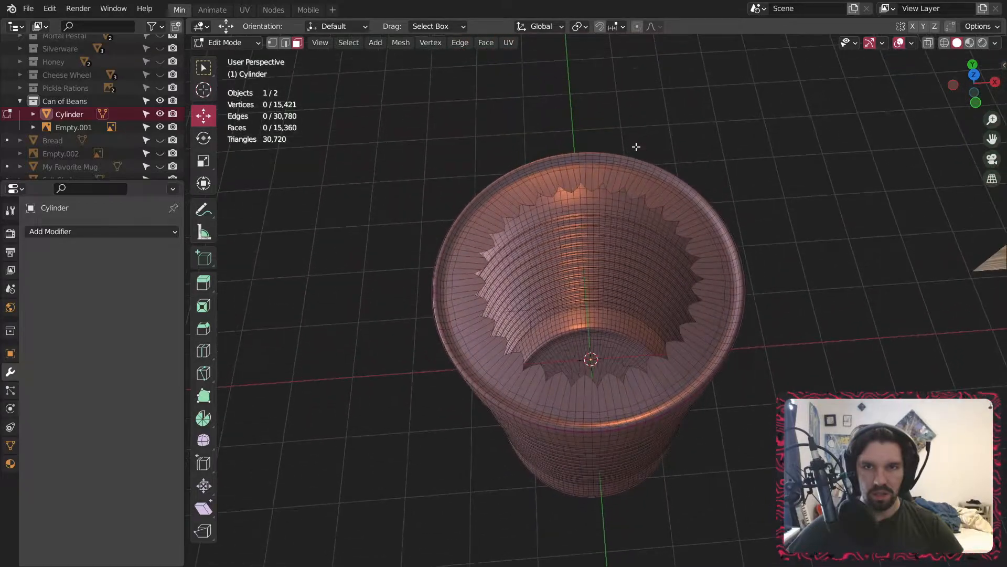
# - Select the zigzag edge loop around the can's opening and scale it outward by about 1.13
pyautogui.scroll(4, 625, 168)
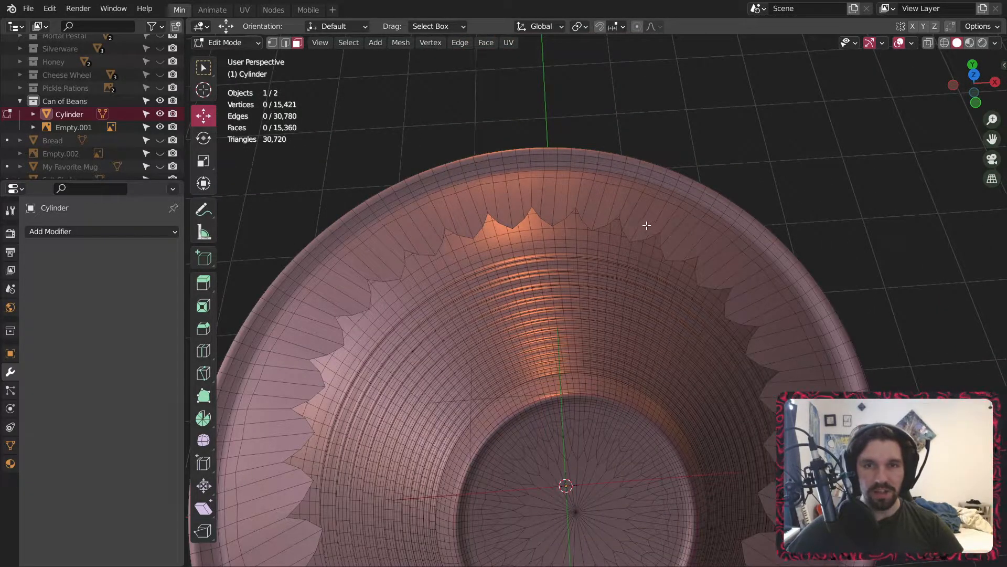
pyautogui.press('2')
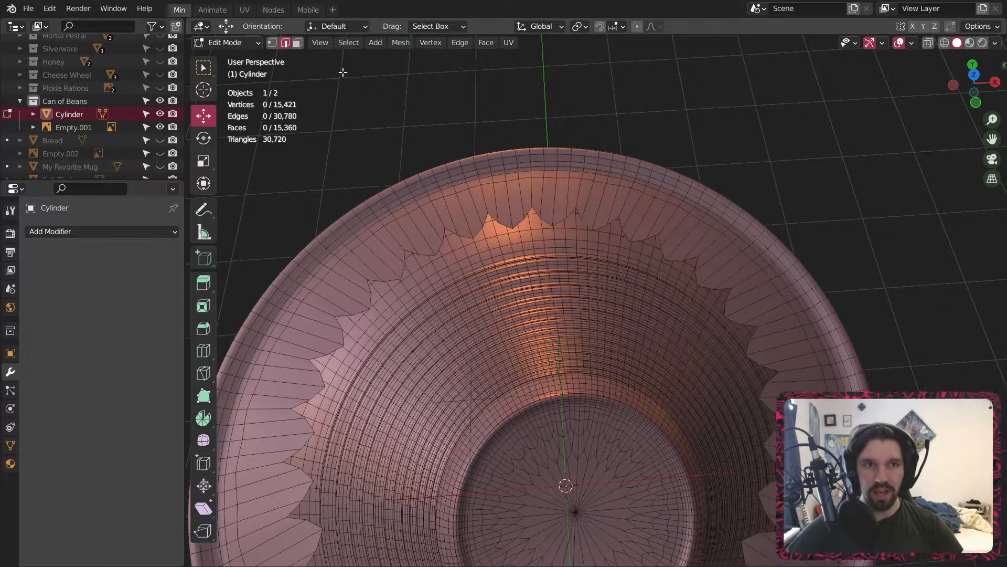
pyautogui.keyDown('alt'); pyautogui.click(643, 239); pyautogui.keyUp('alt')
pyautogui.scroll(-4, 644, 242)
pyautogui.moveTo(646, 243); pyautogui.dragTo(660, 265, button='middle')
pyautogui.press('s')
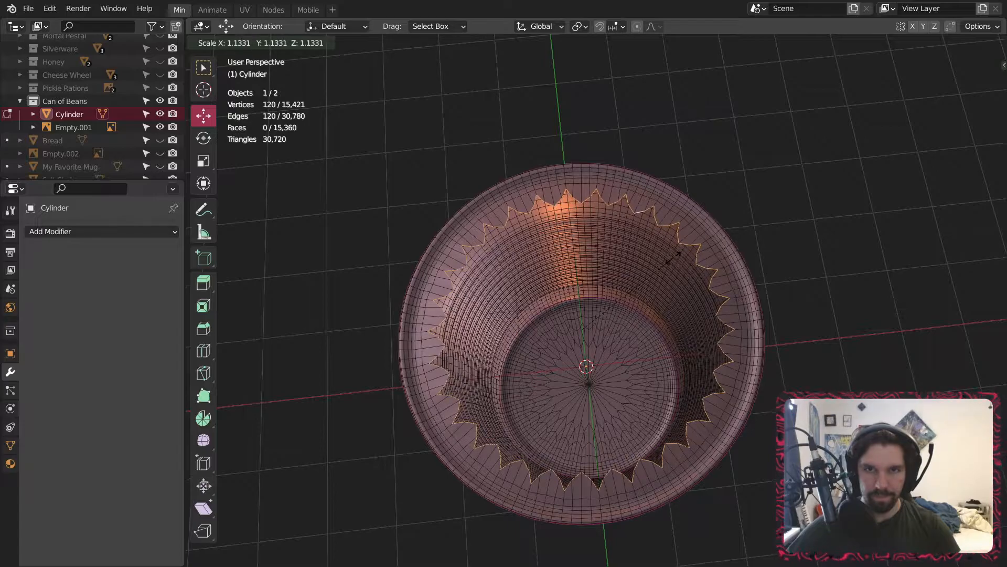
pyautogui.click(673, 258)
# - Stretch the zigzag edge loop around the can's opening vertically by scaling it about 12.75 along Z
pyautogui.click(237, 43)
pyautogui.click(239, 58)
pyautogui.moveTo(479, 246); pyautogui.dragTo(523, 141, button='middle')
pyautogui.scroll(2, 567, 151)
pyautogui.press('Tab')
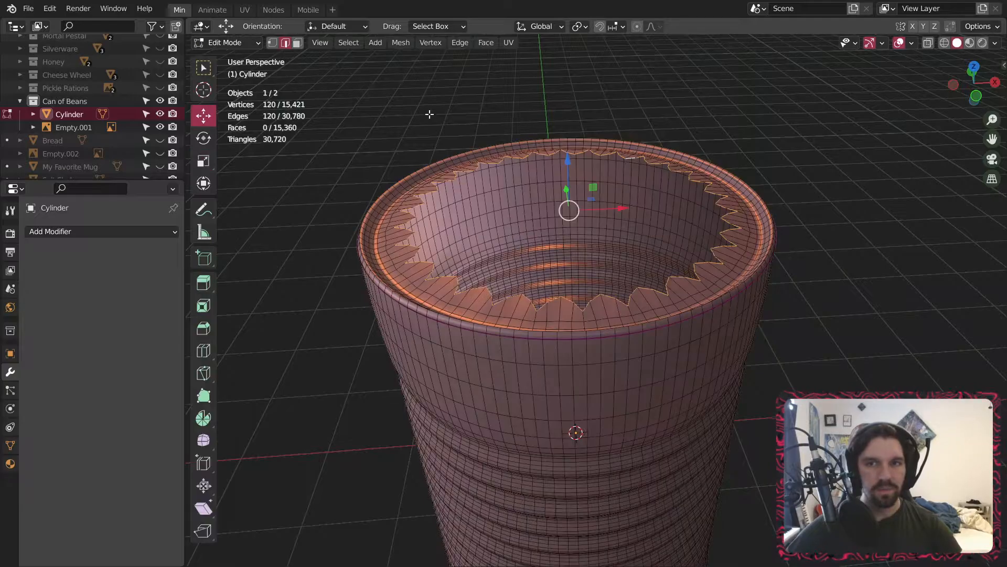
pyautogui.click(204, 161)
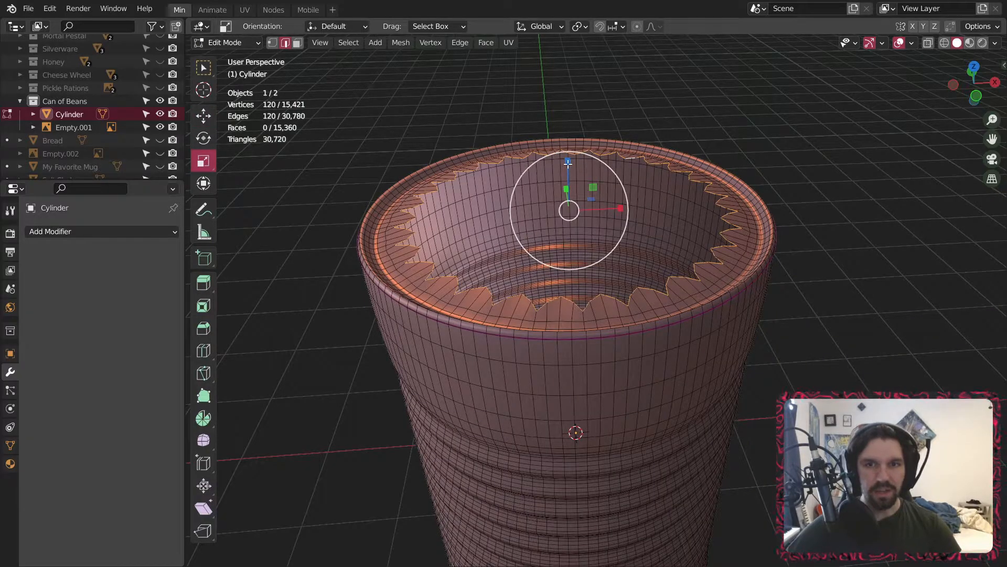
pyautogui.moveTo(569, 161); pyautogui.dragTo(610, 107)
pyautogui.moveTo(621, 288); pyautogui.dragTo(646, 322, button='middle')
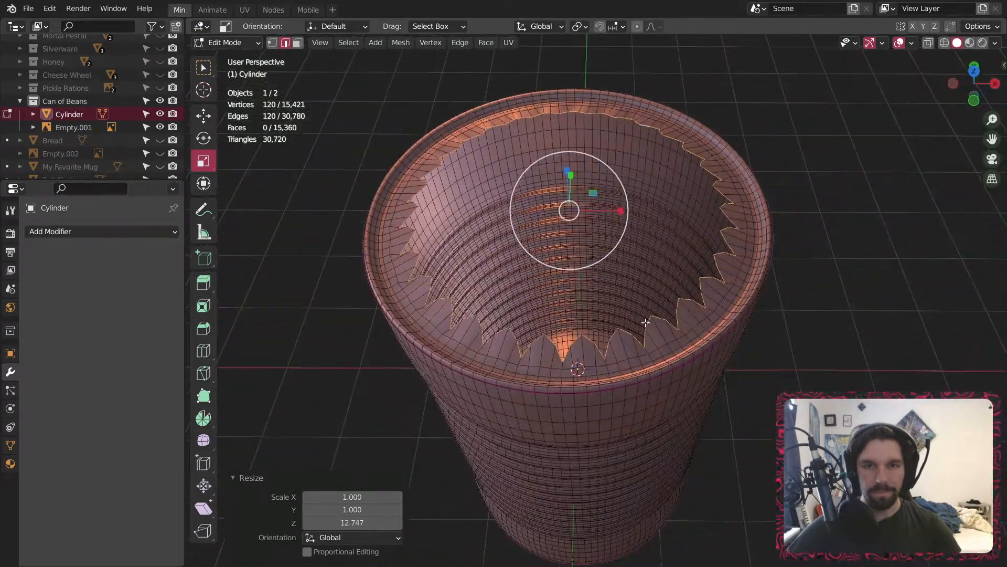
# - Smooth the vertices of the zigzag edge loop with the Smooth tool and return to Object Mode
pyautogui.click(203, 440)
pyautogui.moveTo(565, 155); pyautogui.dragTo(656, 565)
pyautogui.click(225, 42)
pyautogui.click(229, 59)
pyautogui.moveTo(440, 181); pyautogui.dragTo(457, 199, button='middle')
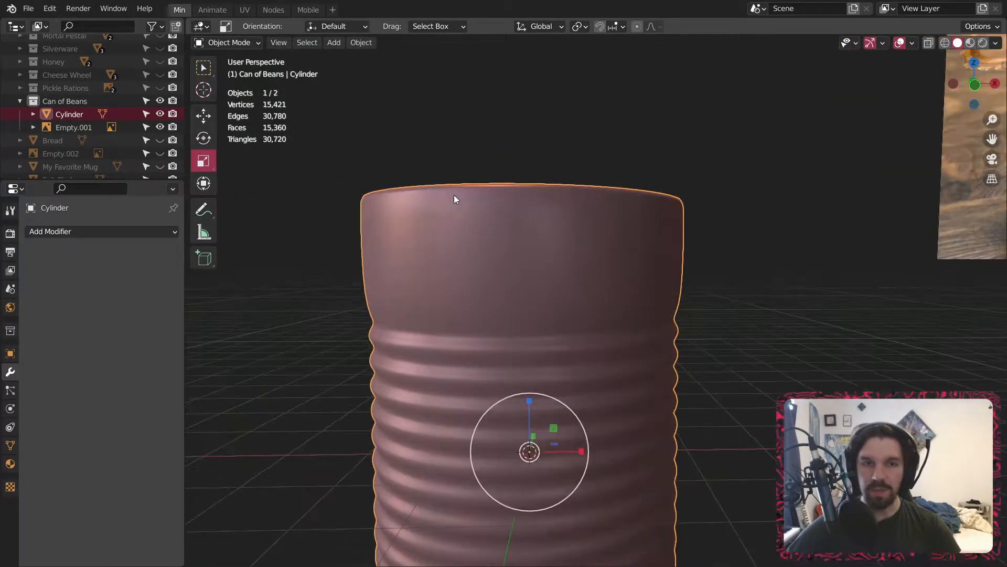
# - In Edit Mode, select the four horizontal edge loops on the plain band above the ribs and dissolve them
pyautogui.click(229, 43)
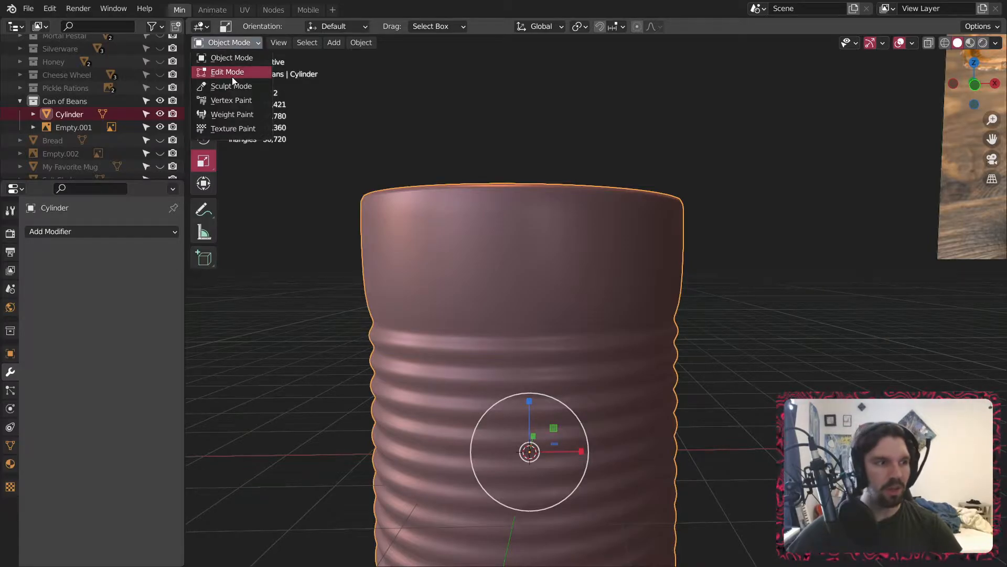
pyautogui.click(232, 74)
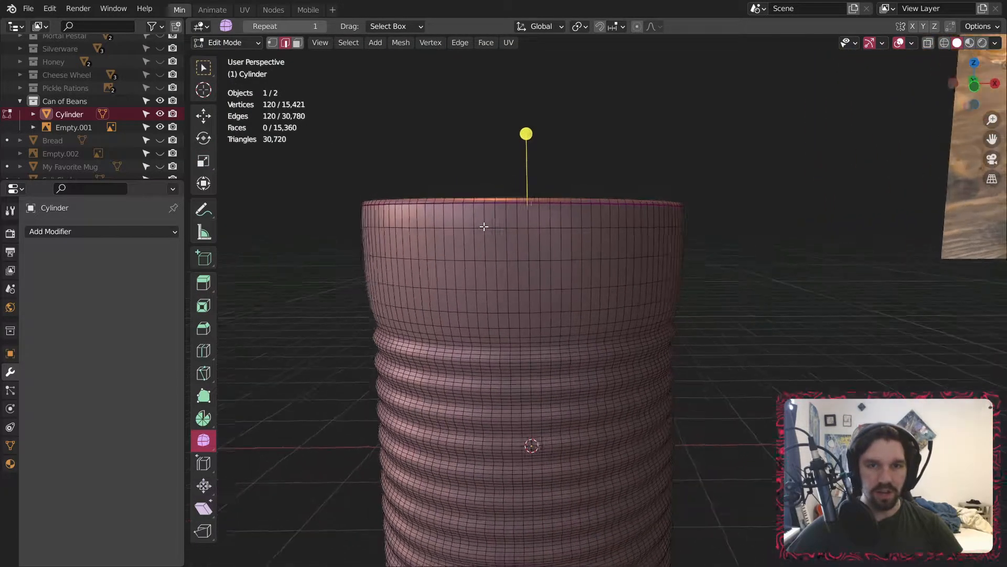
pyautogui.moveTo(485, 228); pyautogui.dragTo(461, 208, button='middle')
pyautogui.scroll(2, 435, 241)
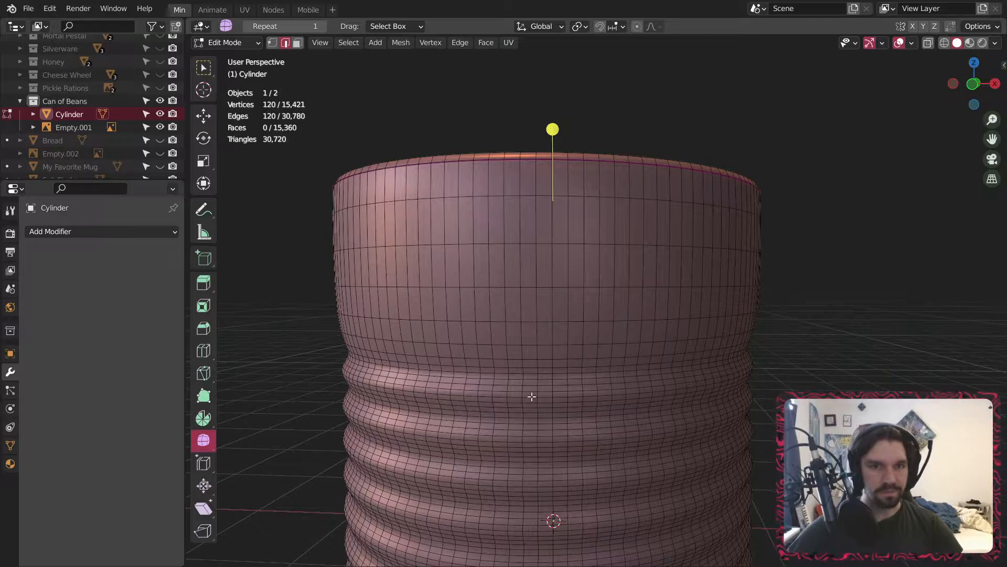
pyautogui.keyDown('alt'); pyautogui.click(472, 318); pyautogui.keyUp('alt')
pyautogui.keyDown('alt'); pyautogui.keyDown('shift'); pyautogui.click(470, 286); pyautogui.keyUp('shift'); pyautogui.keyUp('alt')
pyautogui.keyDown('alt'); pyautogui.keyDown('shift'); pyautogui.click(467, 235); pyautogui.keyUp('shift'); pyautogui.keyUp('alt')
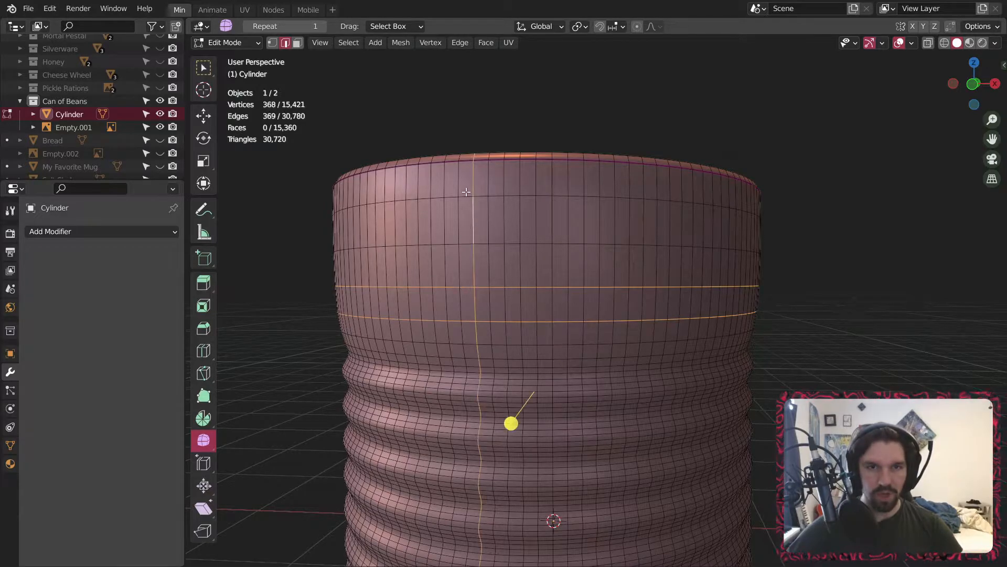
pyautogui.keyDown('alt'); pyautogui.keyDown('shift'); pyautogui.click(462, 199); pyautogui.keyUp('shift'); pyautogui.keyUp('alt')
pyautogui.keyDown('alt'); pyautogui.keyDown('shift'); pyautogui.click(465, 245); pyautogui.keyUp('shift'); pyautogui.keyUp('alt')
pyautogui.rightClick(467, 241)
pyautogui.hotkey('ctrl', 'z')
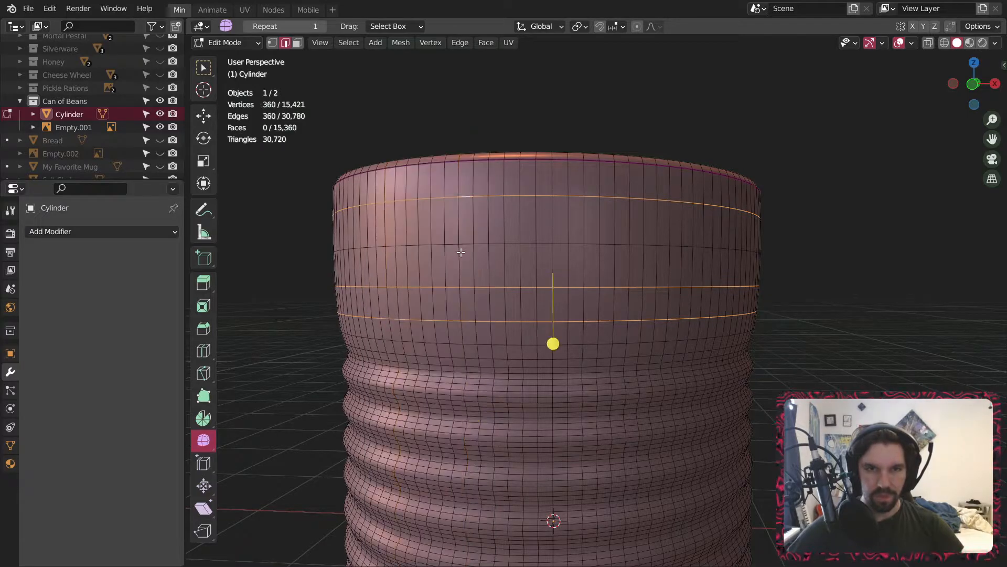
pyautogui.rightClick(467, 243)
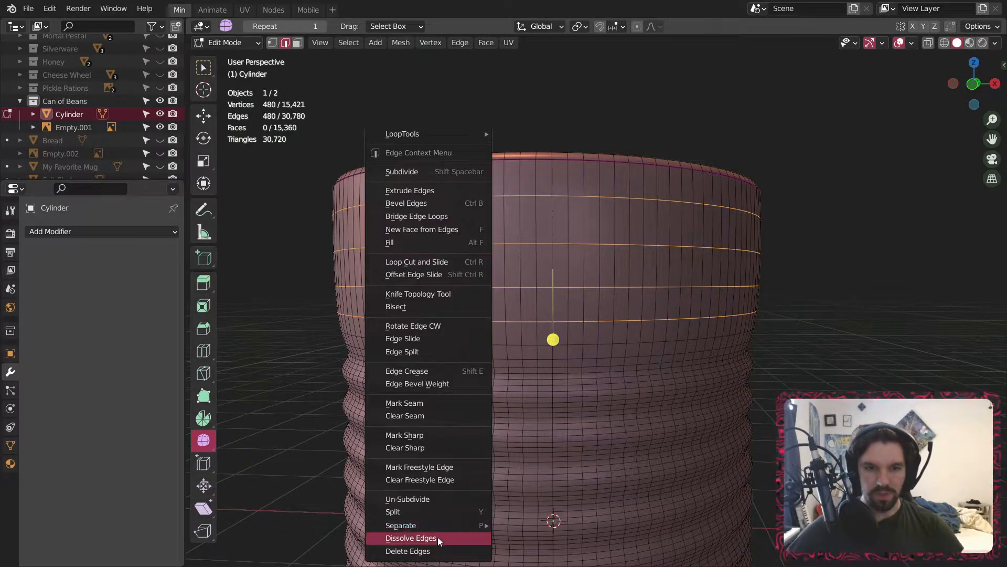
pyautogui.click(443, 538)
# - Select the four horizontal edge loops on the plain band below the ribs and dissolve them
pyautogui.scroll(-3, 490, 357)
pyautogui.moveTo(489, 357); pyautogui.dragTo(511, 332, button='middle')
pyautogui.scroll(4, 558, 165)
pyautogui.keyDown('alt'); pyautogui.click(544, 198); pyautogui.keyUp('alt')
pyautogui.keyDown('alt'); pyautogui.keyDown('shift'); pyautogui.click(543, 247); pyautogui.keyUp('shift'); pyautogui.keyUp('alt')
pyautogui.keyDown('alt'); pyautogui.keyDown('shift'); pyautogui.click(537, 291); pyautogui.keyUp('shift'); pyautogui.keyUp('alt')
pyautogui.keyDown('alt'); pyautogui.keyDown('shift'); pyautogui.click(540, 365); pyautogui.keyUp('shift'); pyautogui.keyUp('alt')
pyautogui.rightClick(539, 379)
pyautogui.click(485, 420)
pyautogui.moveTo(523, 408); pyautogui.dragTo(453, 190, button='middle')
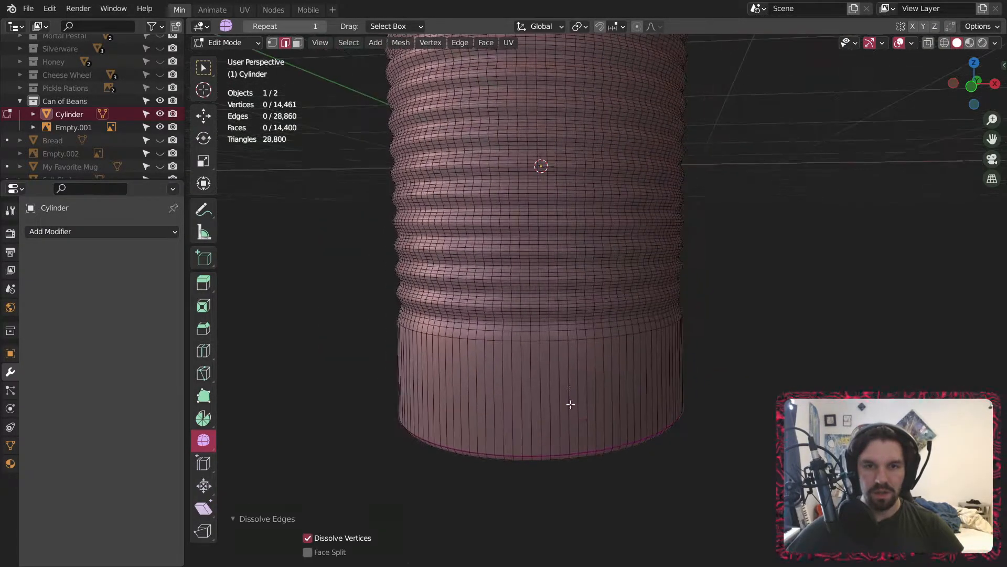
# - Return to Object Mode and examine the can's rim and jagged opening against the reference image
pyautogui.click(241, 41)
pyautogui.click(237, 42)
pyautogui.click(236, 49)
pyautogui.scroll(-5, 370, 228)
pyautogui.moveTo(552, 304); pyautogui.dragTo(513, 260, button='middle')
pyautogui.scroll(2, 470, 294)
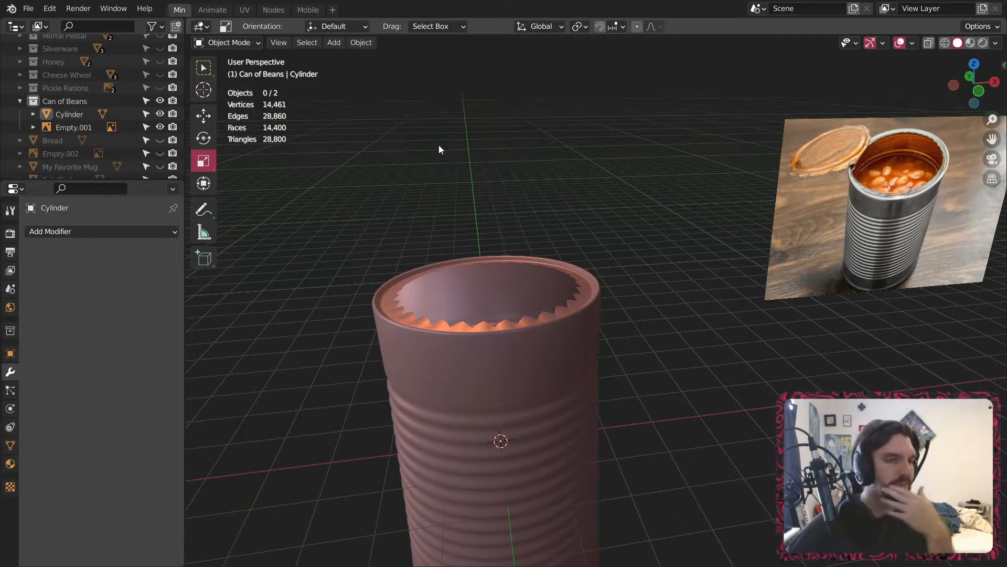
pyautogui.moveTo(439, 145); pyautogui.dragTo(415, 261, button='middle')
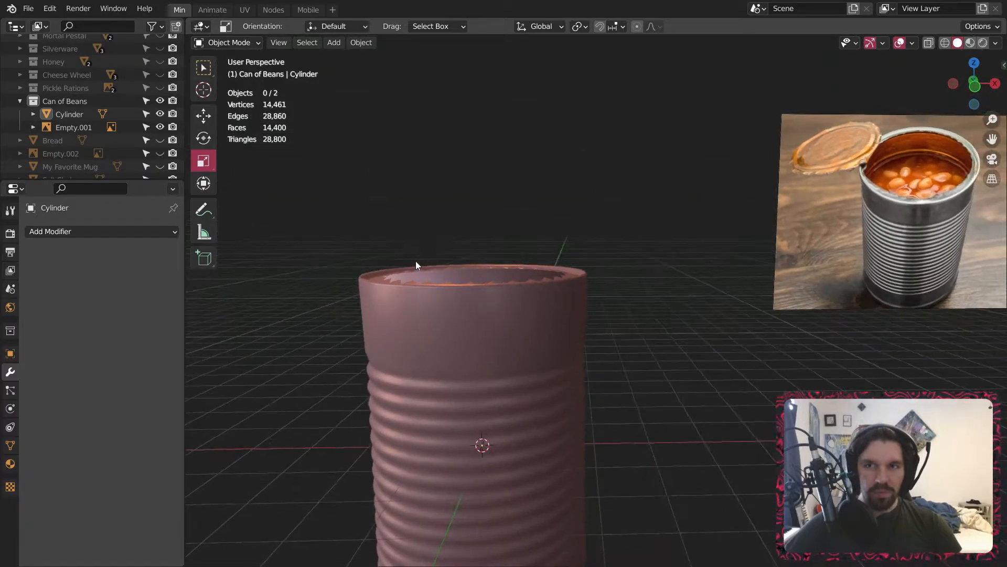
pyautogui.keyDown('shift'); pyautogui.moveTo(279, 150); pyautogui.dragTo(394, 193, button='middle'); pyautogui.keyUp('shift')
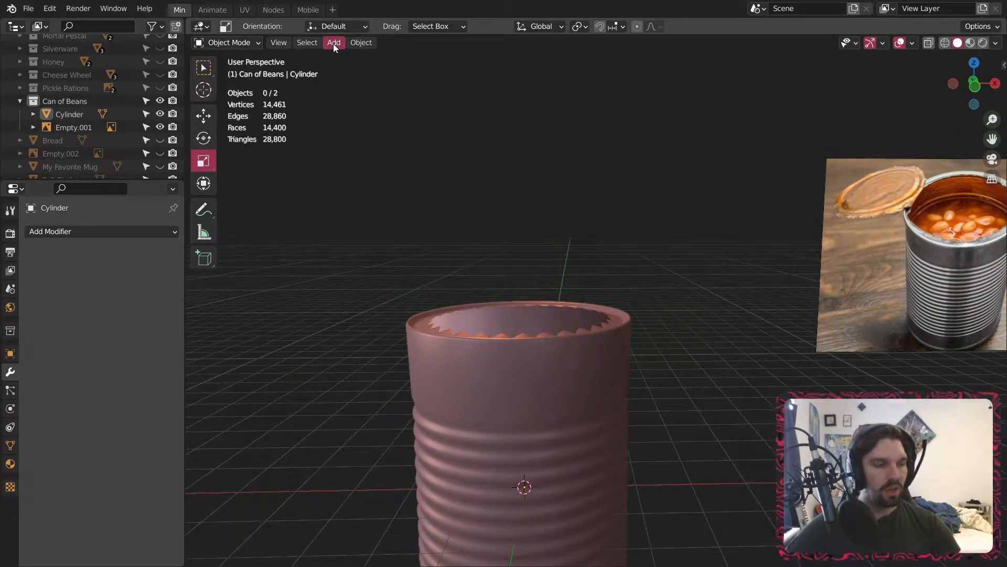
pyautogui.moveTo(496, 322); pyautogui.dragTo(474, 372, button='middle')
pyautogui.scroll(2, 473, 372)
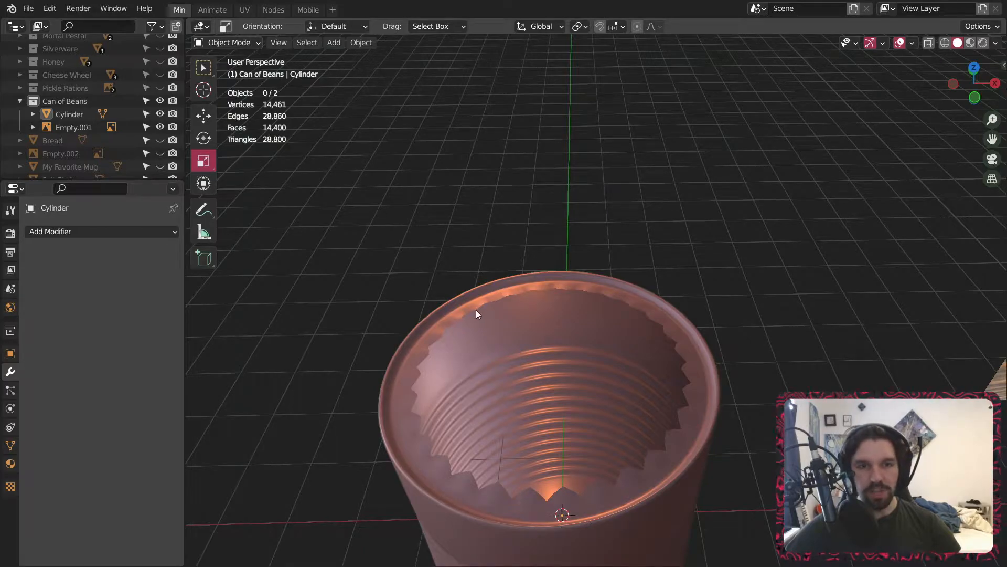
# - In the can's Edit Mode, select the zigzag edge loop around the opening and fill it with a face
pyautogui.click(499, 307)
pyautogui.click(226, 42)
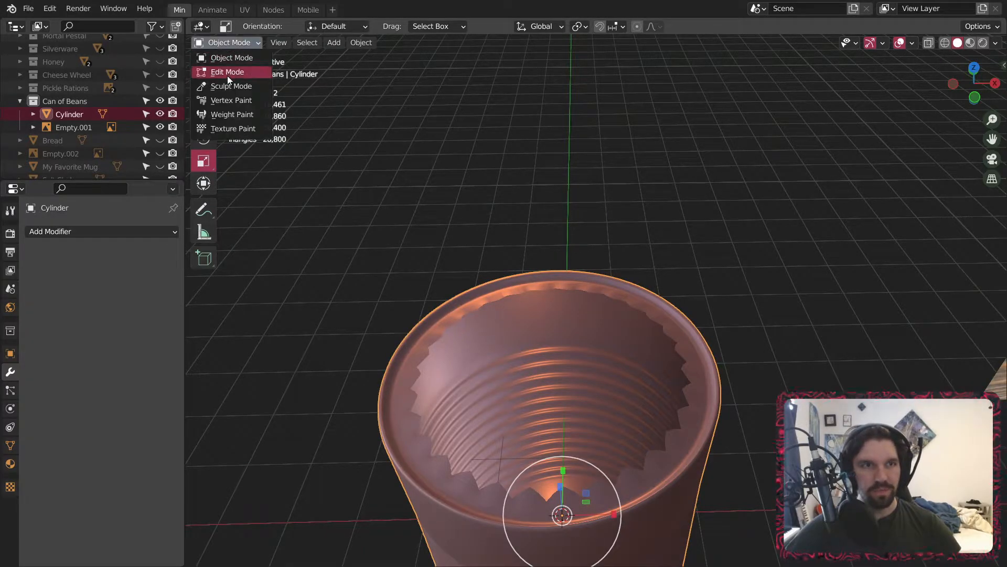
pyautogui.click(228, 73)
pyautogui.scroll(5, 561, 342)
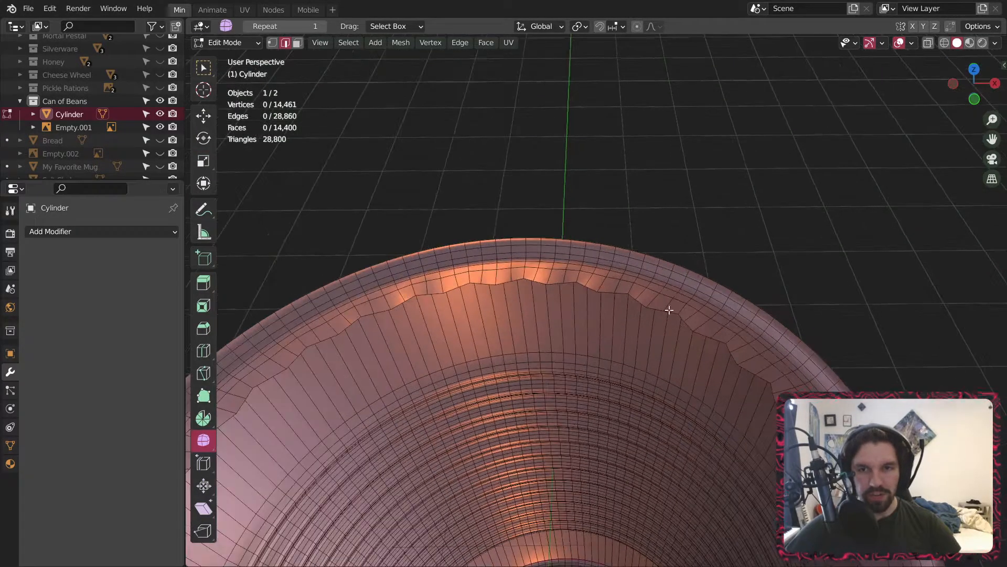
pyautogui.keyDown('alt'); pyautogui.click(655, 307); pyautogui.keyUp('alt')
pyautogui.scroll(-3, 648, 302)
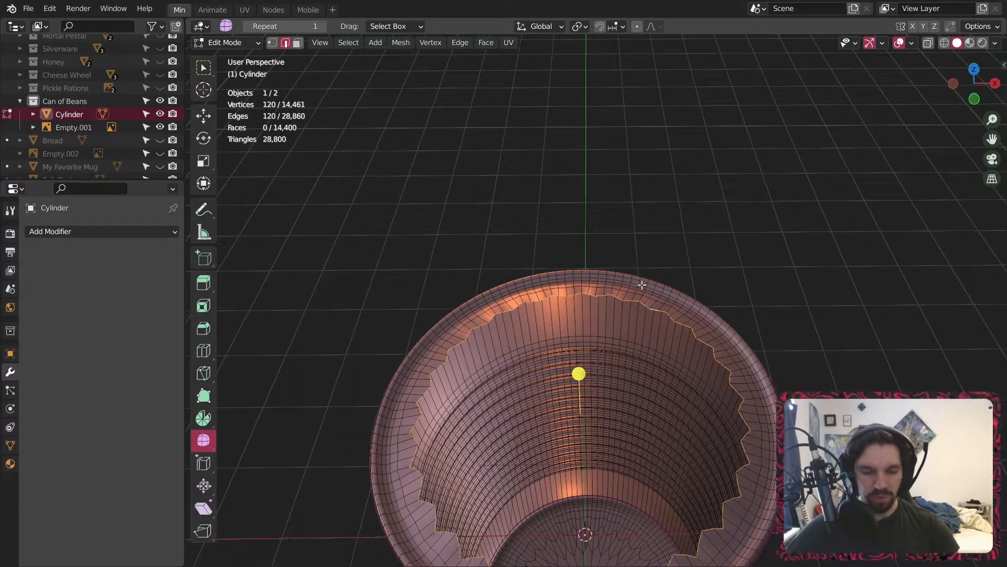
pyautogui.press('f')
# - Select the new face across the opening, separate it into its own lid object and return to Object Mode
pyautogui.click(297, 44)
pyautogui.click(613, 369)
pyautogui.keyDown('shift'); pyautogui.moveTo(621, 367); pyautogui.dragTo(573, 315, button='middle'); pyautogui.keyUp('shift')
pyautogui.moveTo(501, 282); pyautogui.dragTo(475, 351, button='middle')
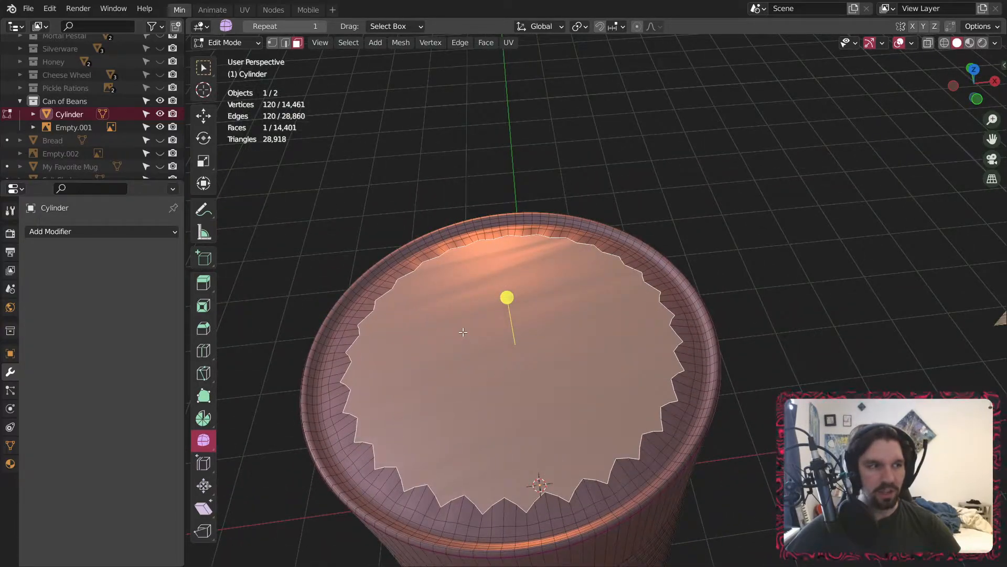
pyautogui.rightClick(463, 332)
pyautogui.moveTo(453, 527)
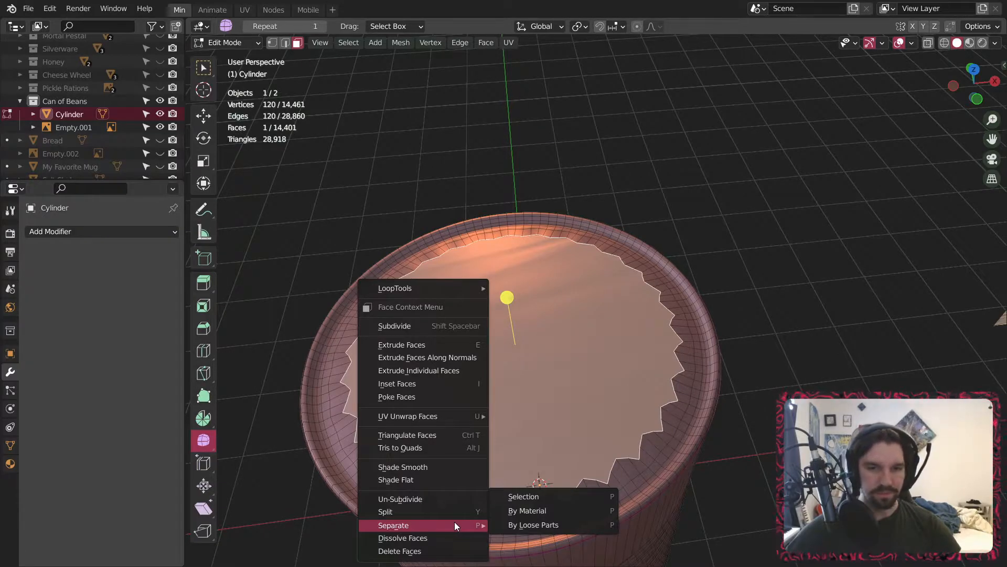
pyautogui.click(527, 496)
pyautogui.click(236, 43)
pyautogui.click(231, 61)
pyautogui.keyDown('shift'); pyautogui.moveTo(590, 338); pyautogui.dragTo(603, 319, button='middle'); pyautogui.keyUp('shift')
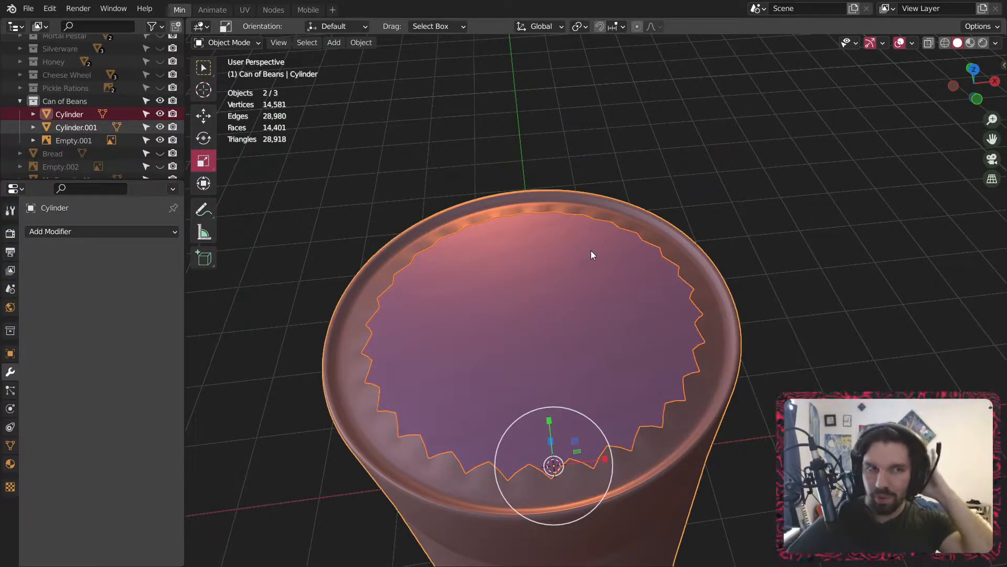
# - Select only the separated lid object in Object Mode, leaving the can body out of the selection
pyautogui.click(226, 42)
pyautogui.click(229, 55)
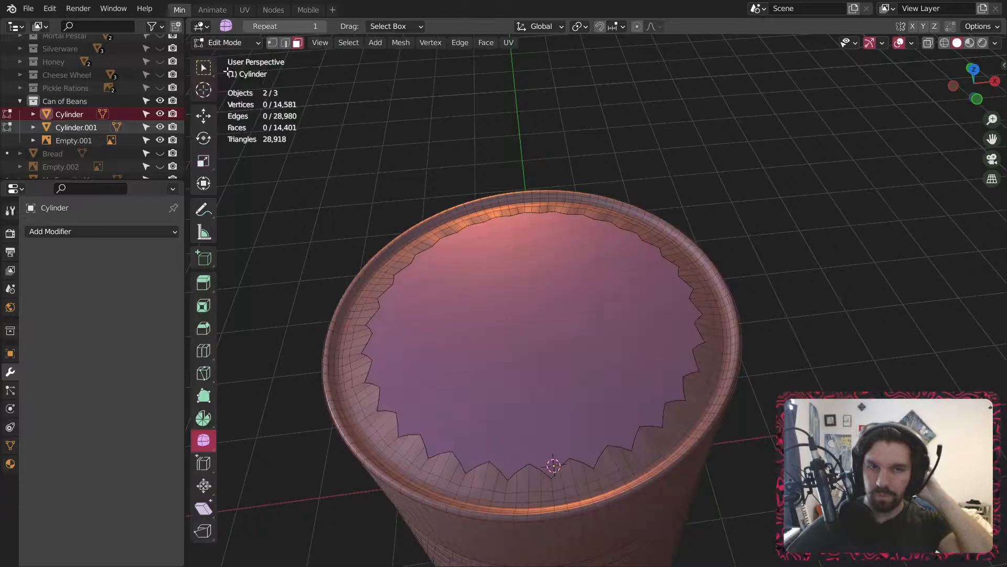
pyautogui.click(505, 276)
pyautogui.click(227, 43)
pyautogui.click(232, 46)
pyautogui.click(442, 237)
pyautogui.click(227, 43)
pyautogui.click(243, 72)
pyautogui.rightClick(434, 267)
pyautogui.click(435, 247)
pyautogui.rightClick(435, 246)
pyautogui.click(435, 246)
pyautogui.hotkey('ctrl', 'z')
pyautogui.hotkey('ctrl', 'z')
pyautogui.press('Tab')
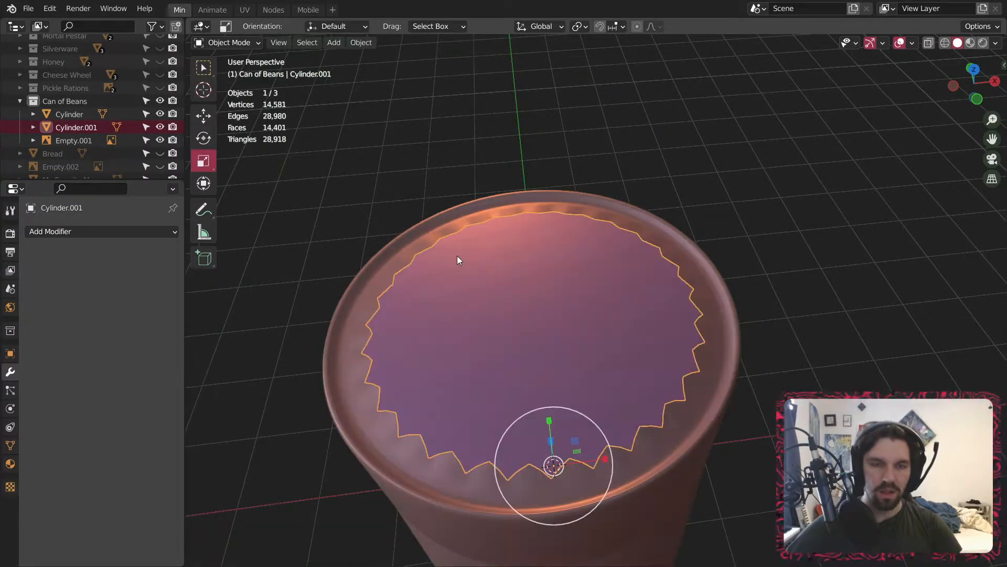
# - Enter Edit Mode on the lid and try poking its face into triangles around the centre
pyautogui.click(236, 42)
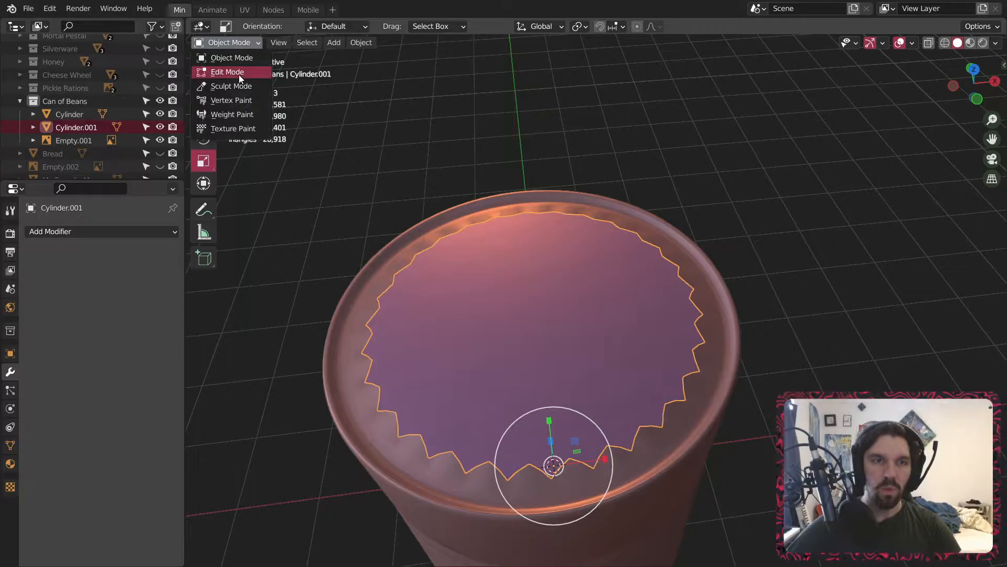
pyautogui.click(238, 74)
pyautogui.rightClick(467, 317)
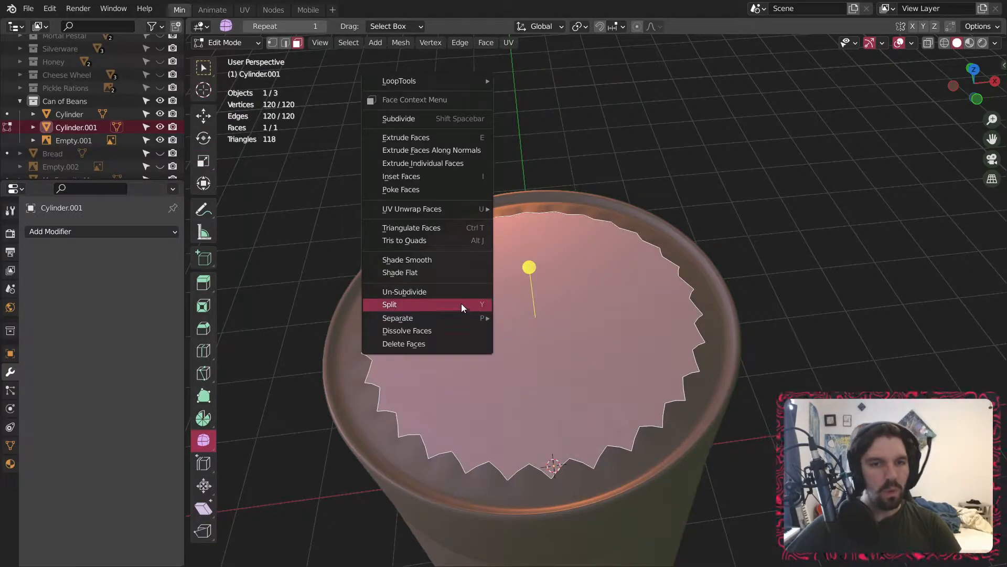
pyautogui.click(417, 185)
pyautogui.moveTo(489, 329); pyautogui.dragTo(481, 355, button='middle')
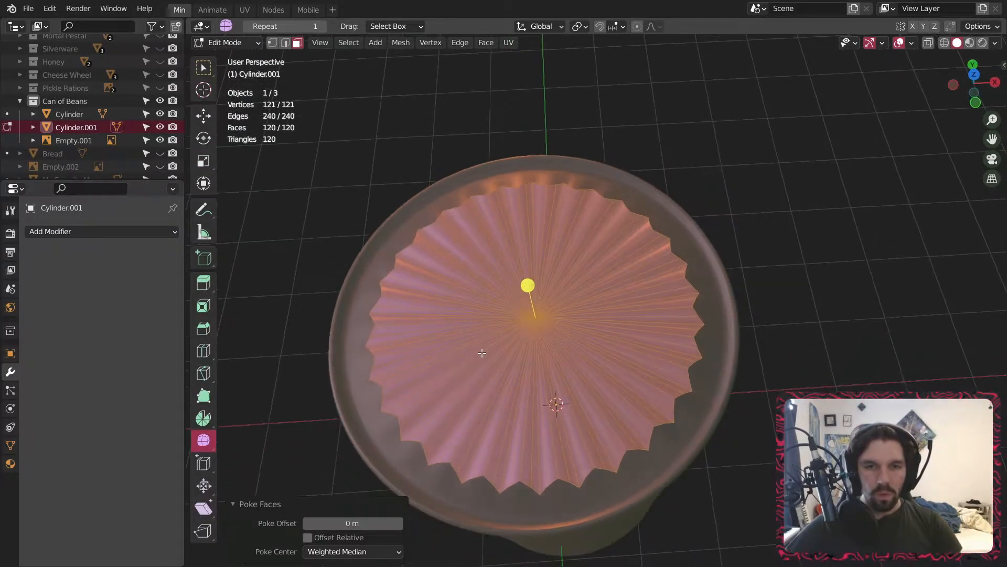
# - Try subdividing the poked lid faces with one cut, and undo both the subdivision and the poke
pyautogui.rightClick(482, 353)
pyautogui.press('s')
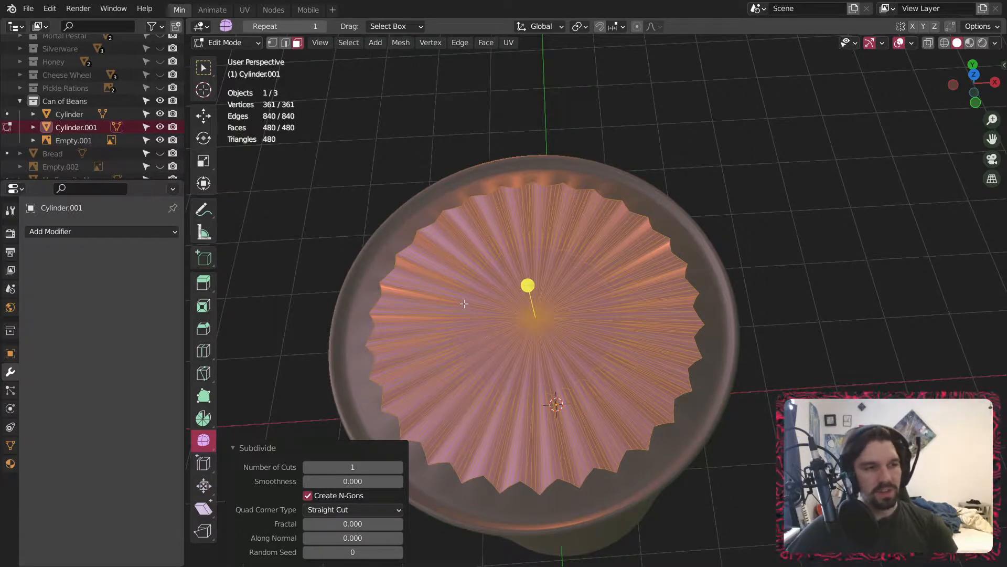
pyautogui.scroll(4, 464, 303)
pyautogui.hotkey('ctrl', 'z')
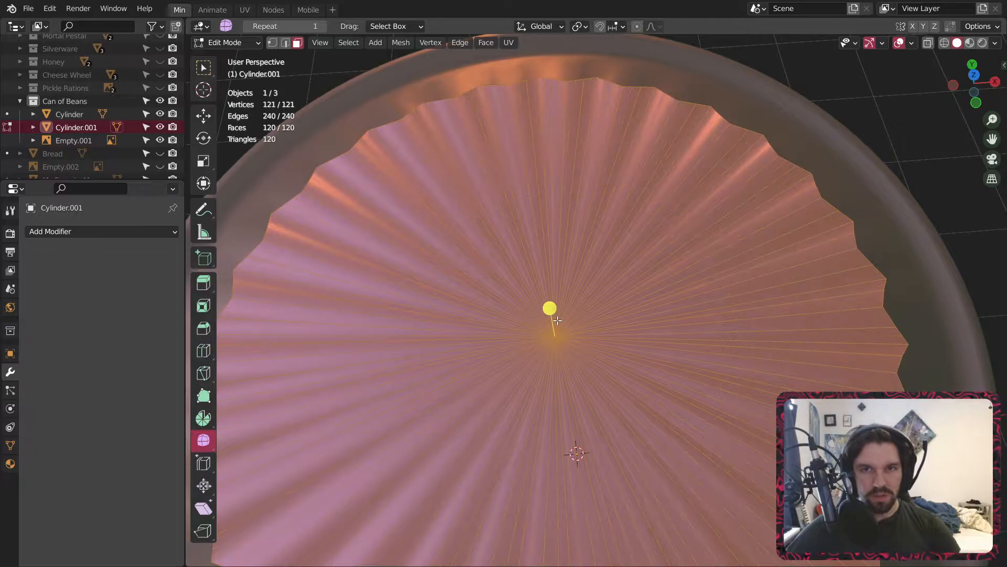
pyautogui.hotkey('ctrl', 'z')
pyautogui.scroll(-2, 557, 321)
pyautogui.press('i')
pyautogui.press('Escape')
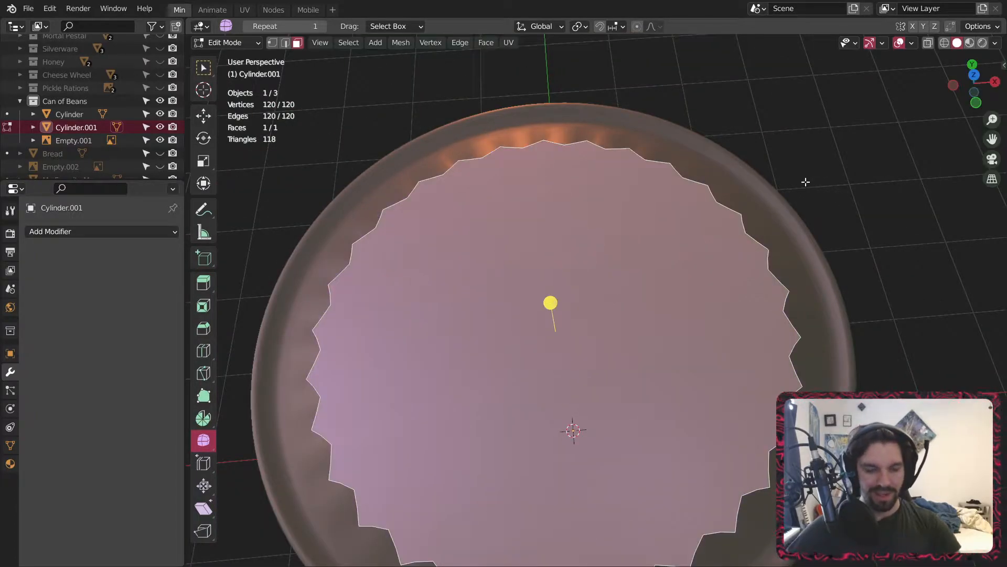
pyautogui.press('Tab')
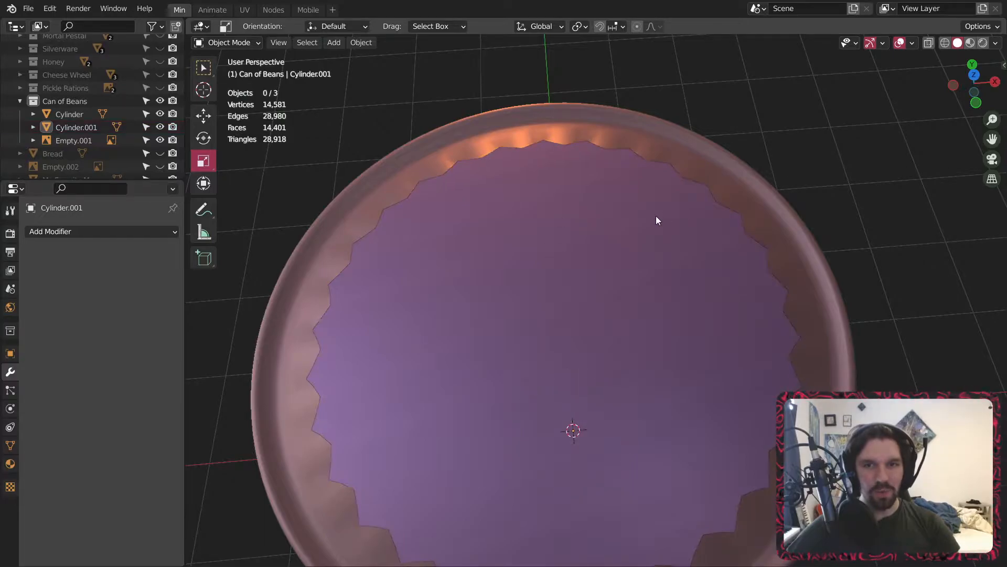
pyautogui.click(229, 43)
pyautogui.click(227, 72)
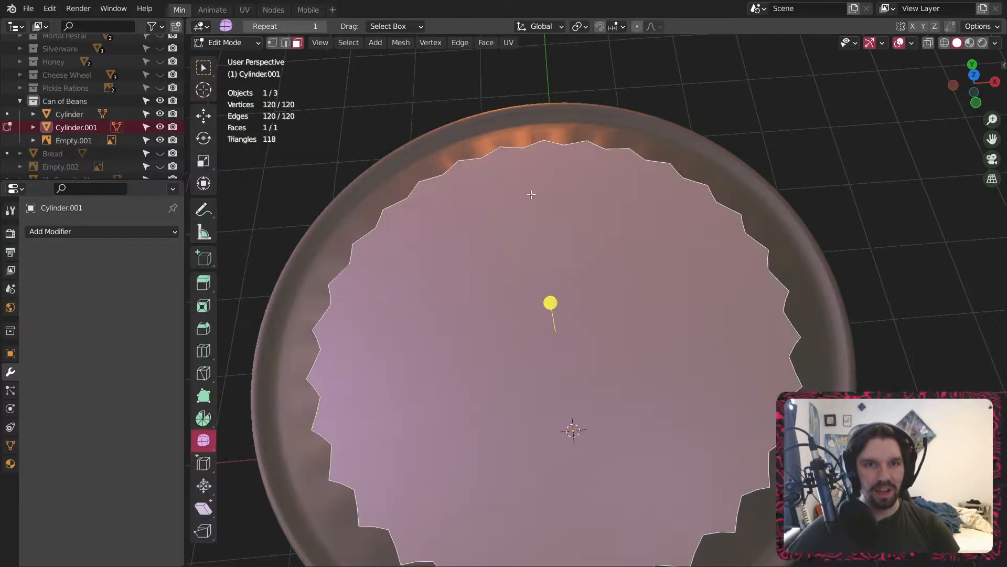
# - Try insetting the lid face by 0.0816 m, inspect the inset zigzag corners and undo the inset
pyautogui.press('i')
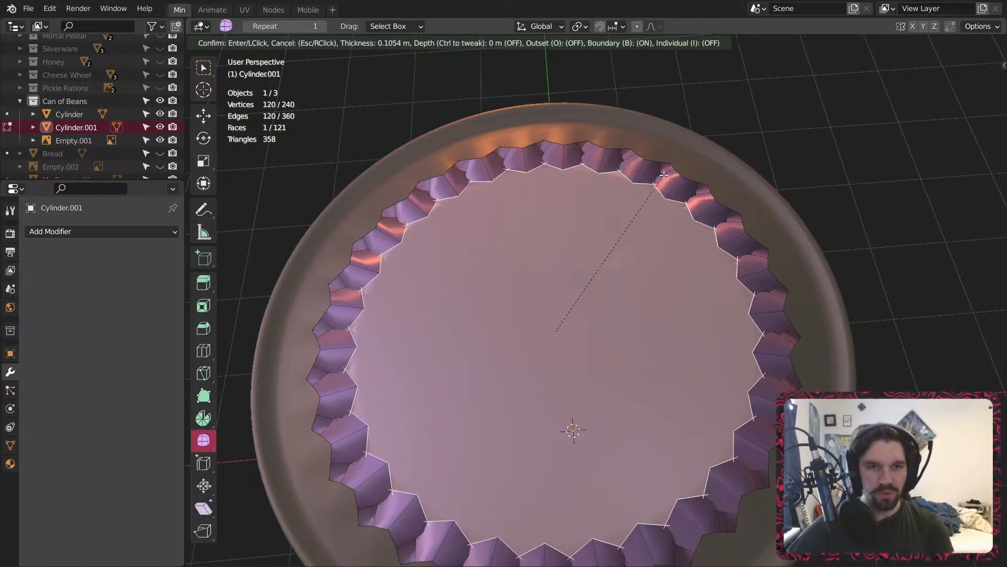
pyautogui.click(677, 174)
pyautogui.moveTo(551, 299); pyautogui.dragTo(552, 272, button='middle')
pyautogui.moveTo(439, 230); pyautogui.dragTo(586, 388, button='middle')
pyautogui.scroll(6, 586, 388)
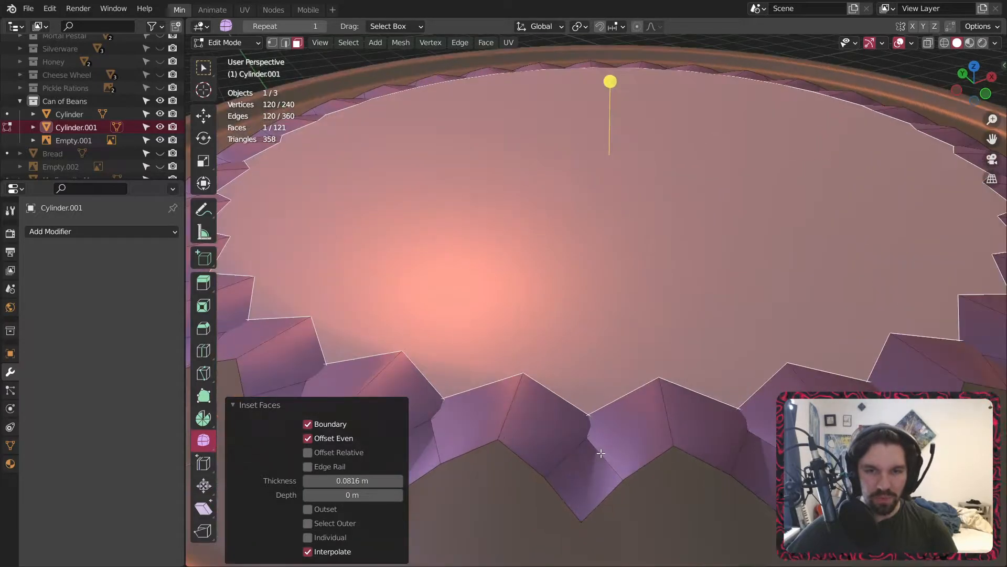
pyautogui.moveTo(620, 426); pyautogui.dragTo(584, 427, button='middle')
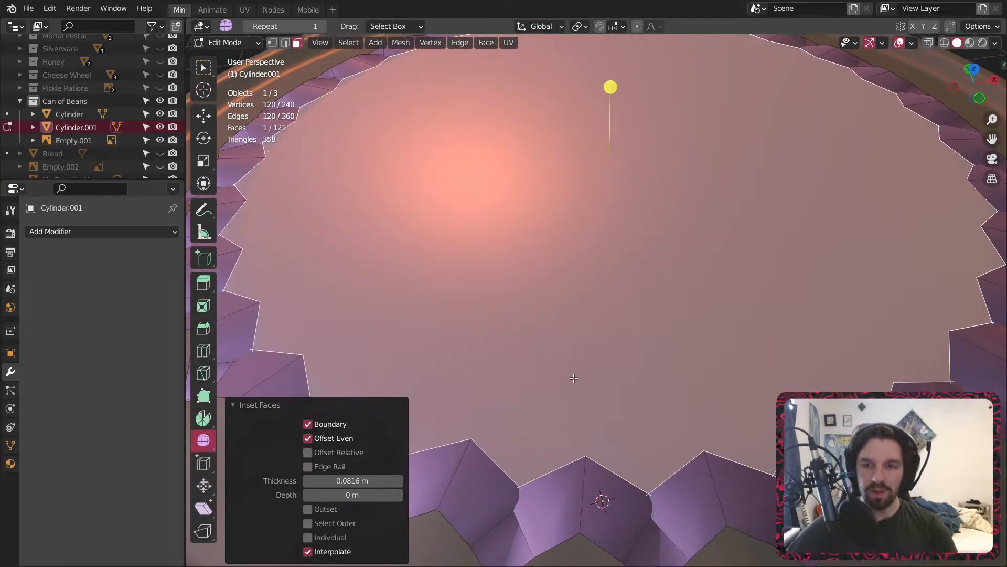
pyautogui.scroll(-4, 564, 404)
pyautogui.hotkey('ctrl', 'z')
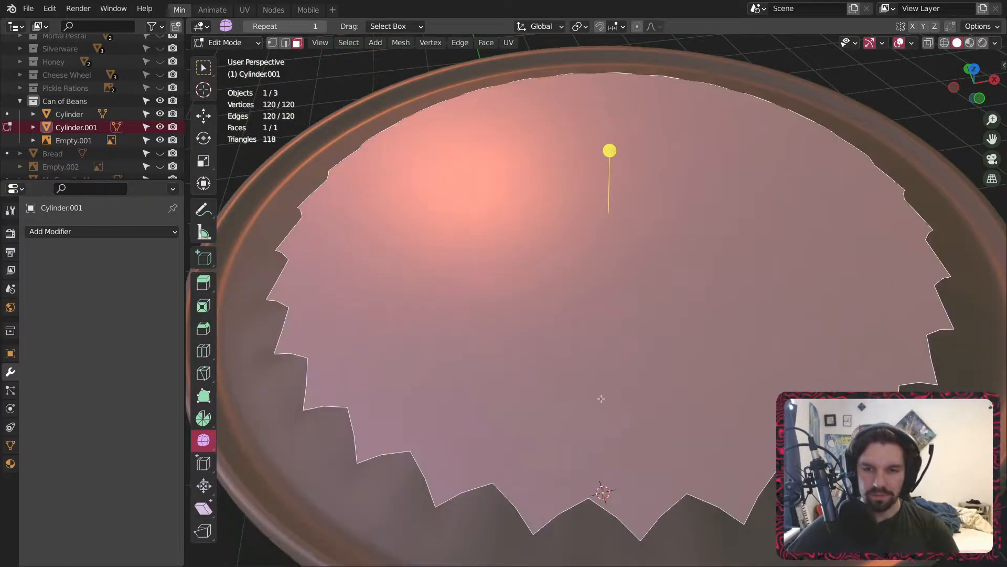
# - Return to Object Mode and rotate the lid by -54.6° about the global Y axis
pyautogui.scroll(-5, 613, 351)
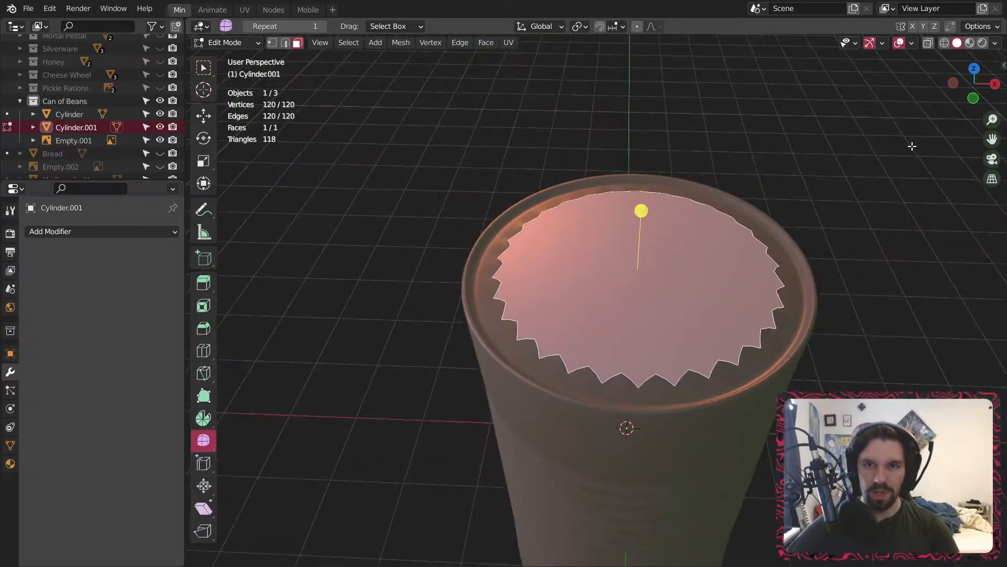
pyautogui.click(576, 80)
pyautogui.click(227, 43)
pyautogui.click(234, 59)
pyautogui.moveTo(389, 173); pyautogui.dragTo(420, 202, button='middle')
pyautogui.click(550, 295)
pyautogui.moveTo(550, 294); pyautogui.dragTo(558, 259, button='middle')
pyautogui.click(558, 259)
pyautogui.click(203, 138)
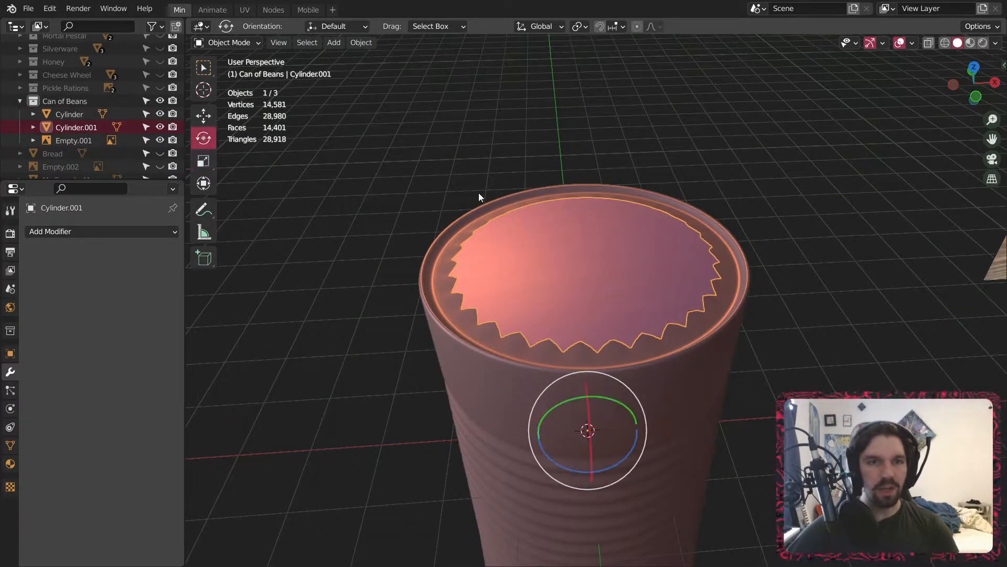
pyautogui.moveTo(581, 398); pyautogui.dragTo(527, 411)
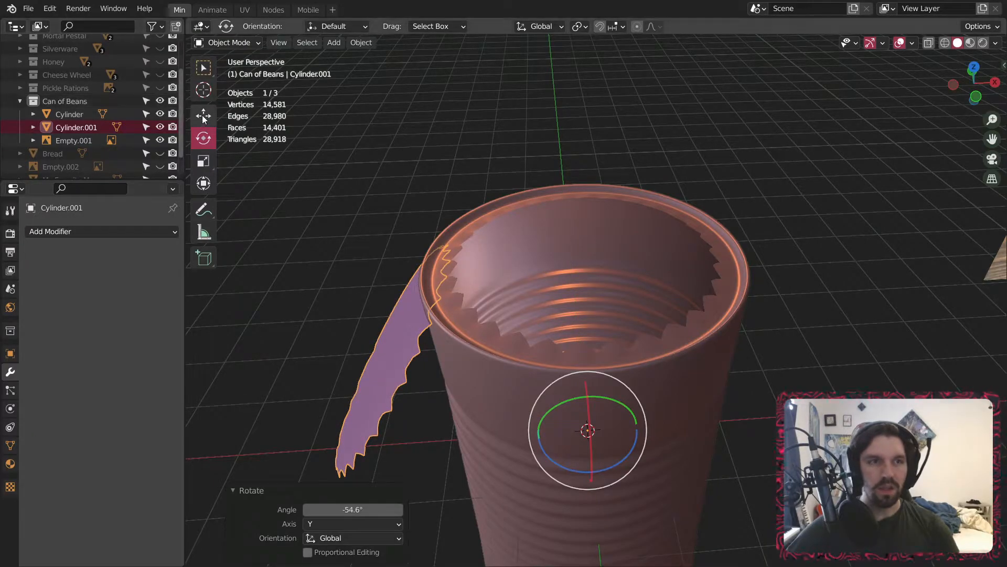
# - Set the lid's origin to its geometry and rotate the lid about its own centre so it stands steeply upright
pyautogui.click(372, 43)
pyautogui.moveTo(413, 74)
pyautogui.click(524, 85)
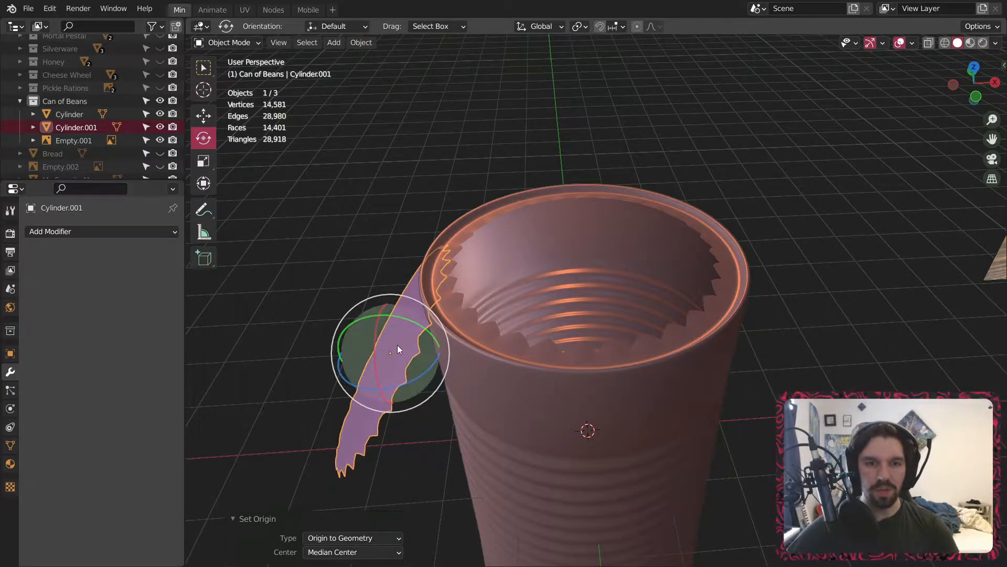
pyautogui.moveTo(394, 317); pyautogui.dragTo(466, 174)
# - Move the upright lid 0.8031 m along X towards the can, and adjust its height and position above the rim
pyautogui.click(206, 118)
pyautogui.moveTo(476, 254); pyautogui.dragTo(471, 209, button='middle')
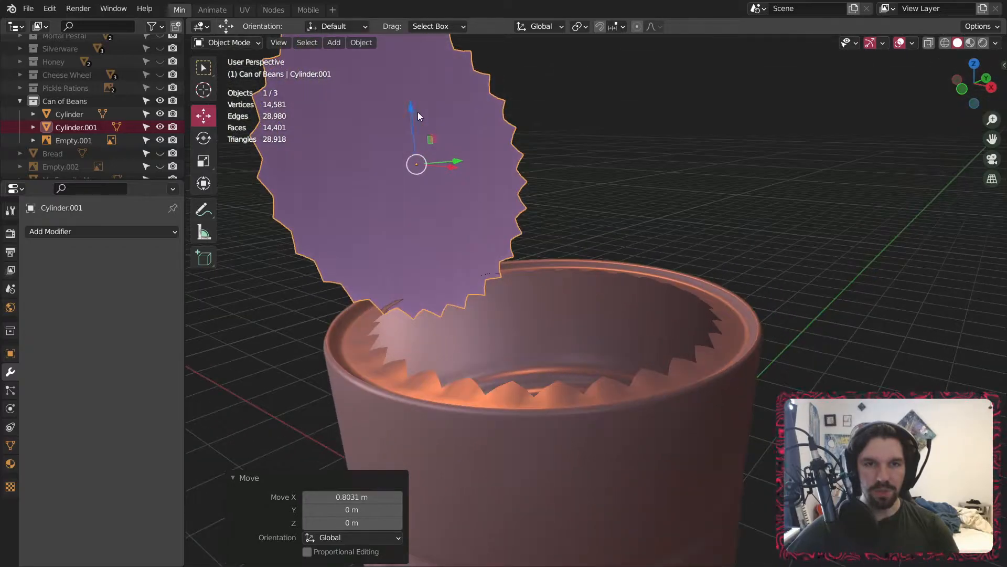
pyautogui.moveTo(418, 112); pyautogui.dragTo(418, 100)
pyautogui.moveTo(418, 100); pyautogui.dragTo(531, 176, button='middle')
pyautogui.moveTo(464, 152); pyautogui.dragTo(457, 153)
pyautogui.moveTo(518, 180); pyautogui.dragTo(438, 241, button='middle')
pyautogui.press('g')
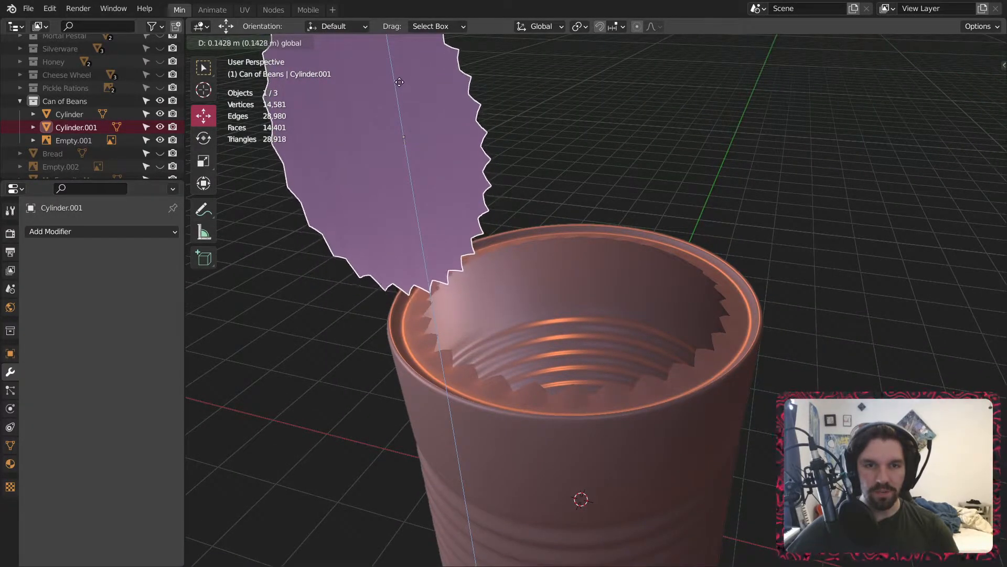
pyautogui.click(457, 134)
# - Fine-tune the lid's position along X and Z so its lower teeth rest on the rim, and deselect it
pyautogui.moveTo(458, 134); pyautogui.dragTo(487, 245, button='middle')
pyautogui.moveTo(443, 157); pyautogui.dragTo(432, 152)
pyautogui.moveTo(510, 309); pyautogui.dragTo(549, 297, button='middle')
pyautogui.moveTo(380, 98); pyautogui.dragTo(381, 128)
pyautogui.moveTo(380, 129); pyautogui.dragTo(469, 300, button='middle')
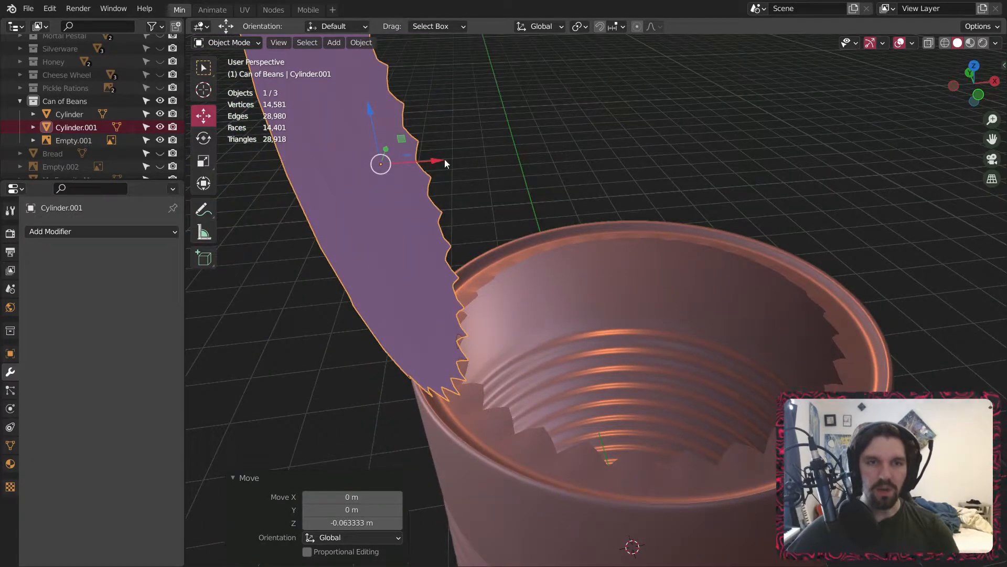
pyautogui.moveTo(433, 164); pyautogui.dragTo(425, 161)
pyautogui.moveTo(366, 109); pyautogui.dragTo(365, 102)
pyautogui.click(549, 137)
# - Examine the open can and raised lid from several angles and compare them with the reference image
pyautogui.moveTo(550, 140); pyautogui.dragTo(611, 327, button='middle')
pyautogui.scroll(-8, 577, 196)
pyautogui.scroll(2, 563, 215)
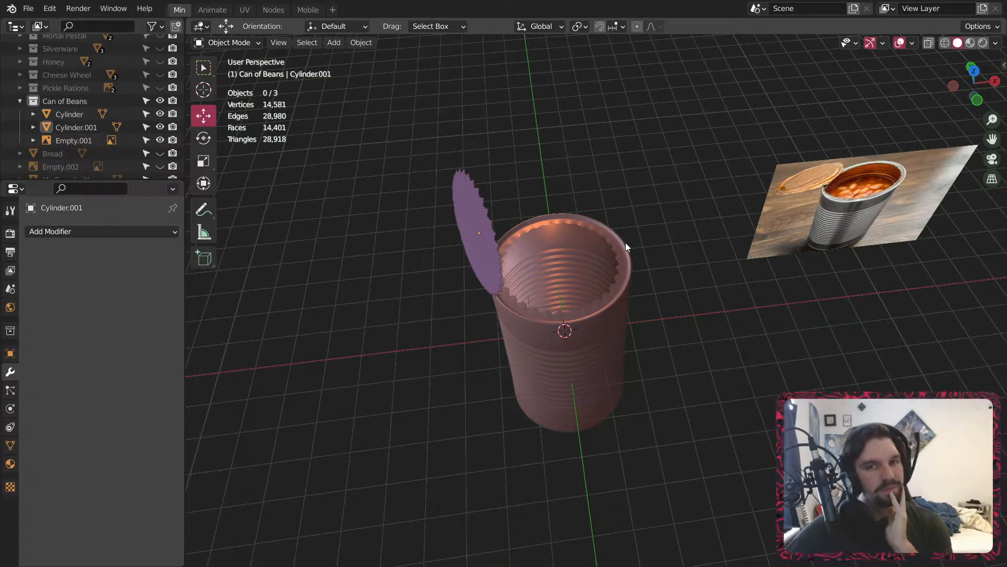
pyautogui.scroll(2, 625, 243)
pyautogui.moveTo(625, 242); pyautogui.dragTo(493, 274, button='middle')
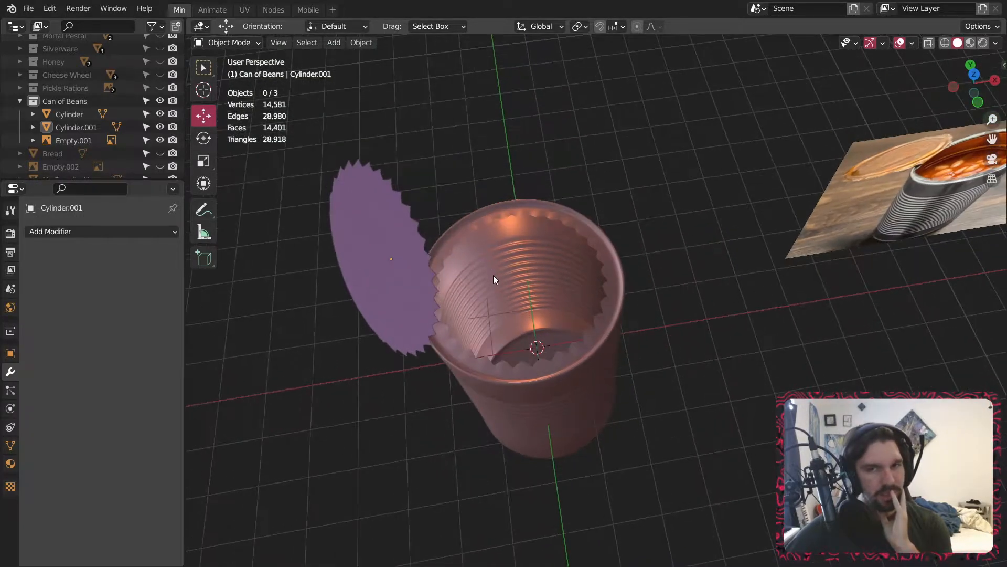
pyautogui.scroll(3, 503, 280)
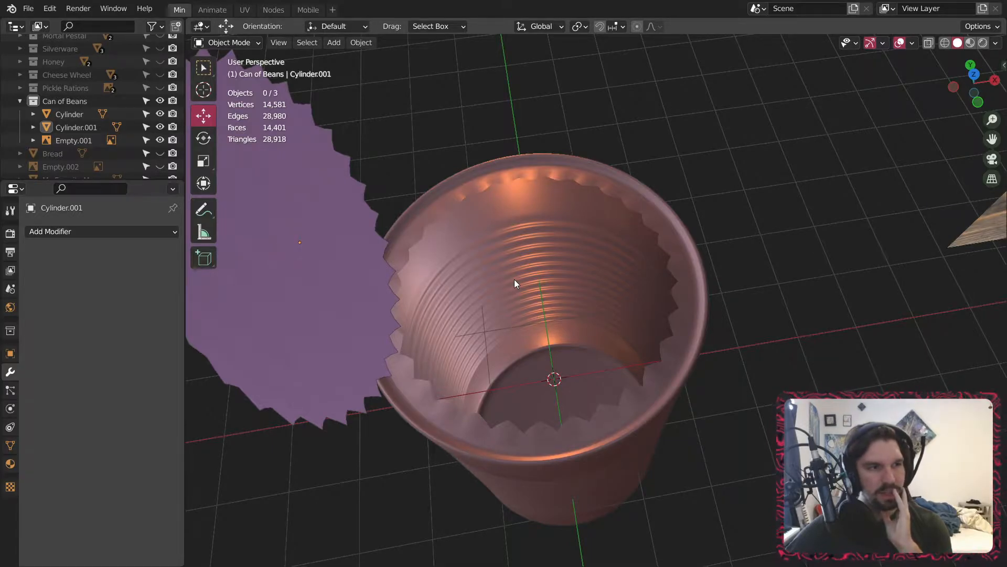
pyautogui.scroll(2, 540, 305)
pyautogui.scroll(-6, 533, 315)
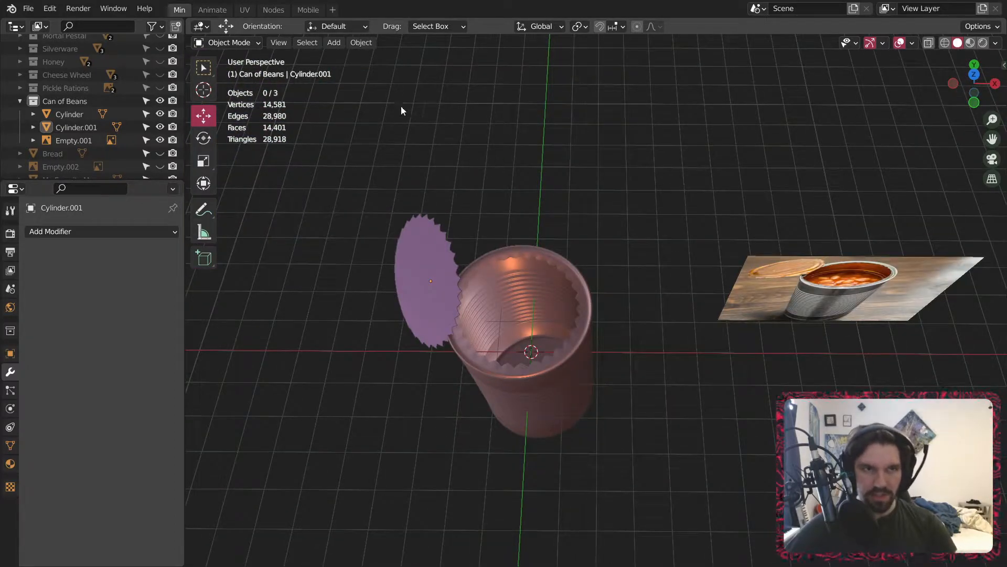
# - Add a plane metaball inside the can, raise it to Z 1.9212 m and scale it to 0.805
pyautogui.click(340, 45)
pyautogui.moveTo(360, 56)
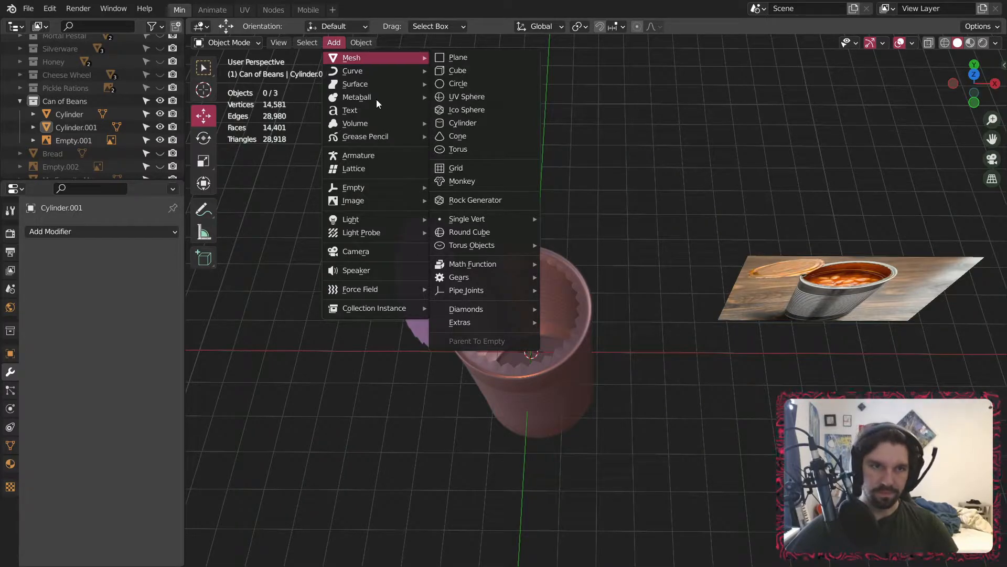
pyautogui.moveTo(370, 96)
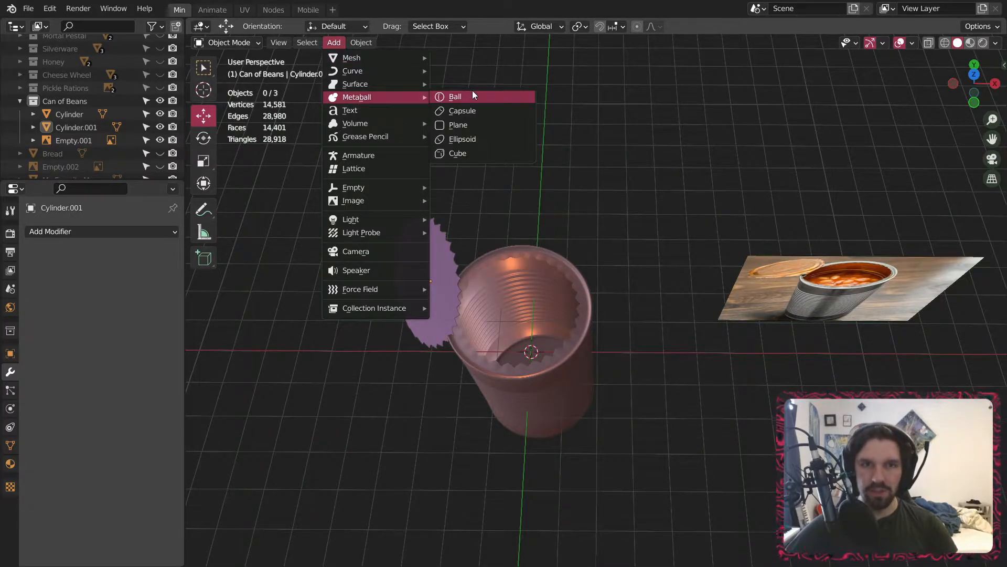
pyautogui.click(454, 125)
pyautogui.moveTo(569, 377); pyautogui.dragTo(524, 266, button='middle')
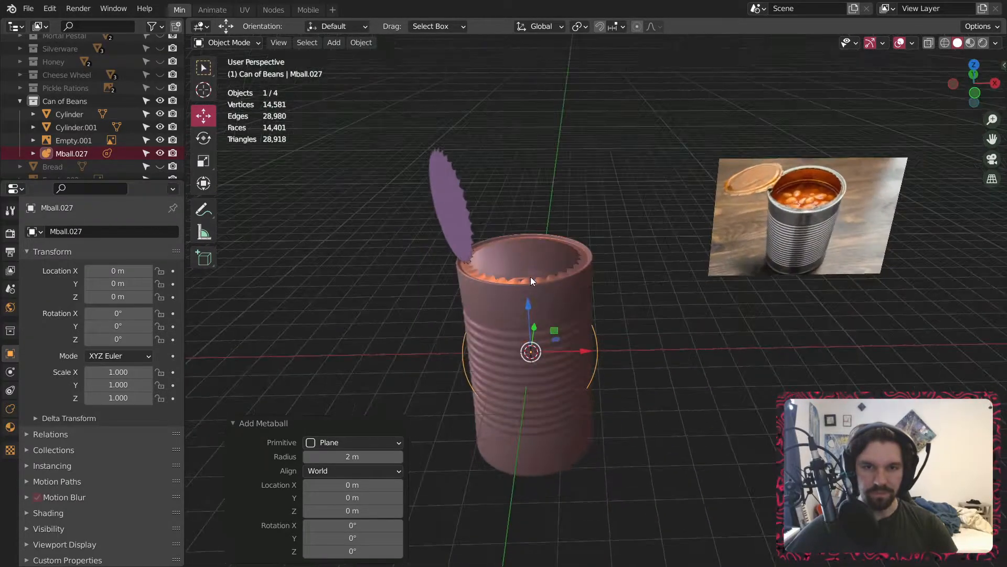
pyautogui.moveTo(524, 300); pyautogui.dragTo(524, 245)
pyautogui.press('s')
pyautogui.click(576, 252)
pyautogui.click(562, 175)
# - Add a ball metaball and move it 6.9618 m up along Z above the can
pyautogui.click(337, 45)
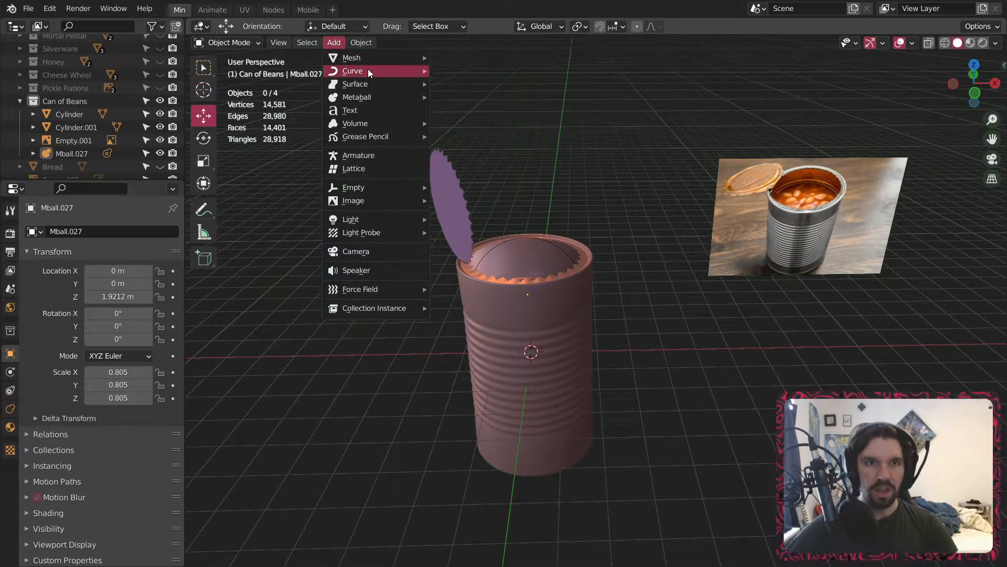
pyautogui.moveTo(379, 96)
pyautogui.click(469, 100)
pyautogui.moveTo(565, 373); pyautogui.dragTo(523, 323, button='middle')
pyautogui.press('g')
pyautogui.press('z')
pyautogui.click(521, 120)
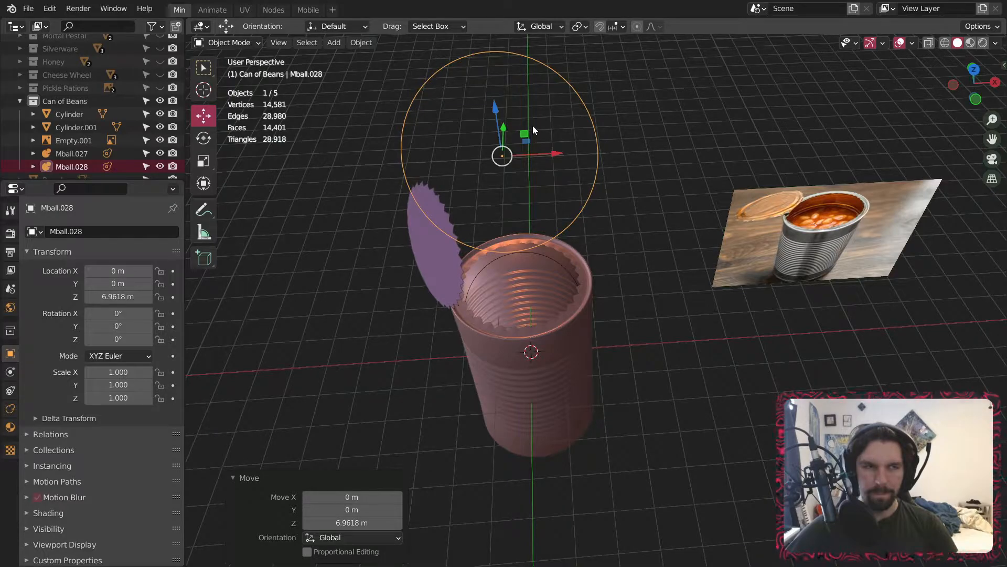
# - Delete both metaballs from the Can of Beans collection
pyautogui.click(628, 137)
pyautogui.click(69, 167)
pyautogui.keyDown('ctrl'); pyautogui.click(75, 153); pyautogui.keyUp('ctrl')
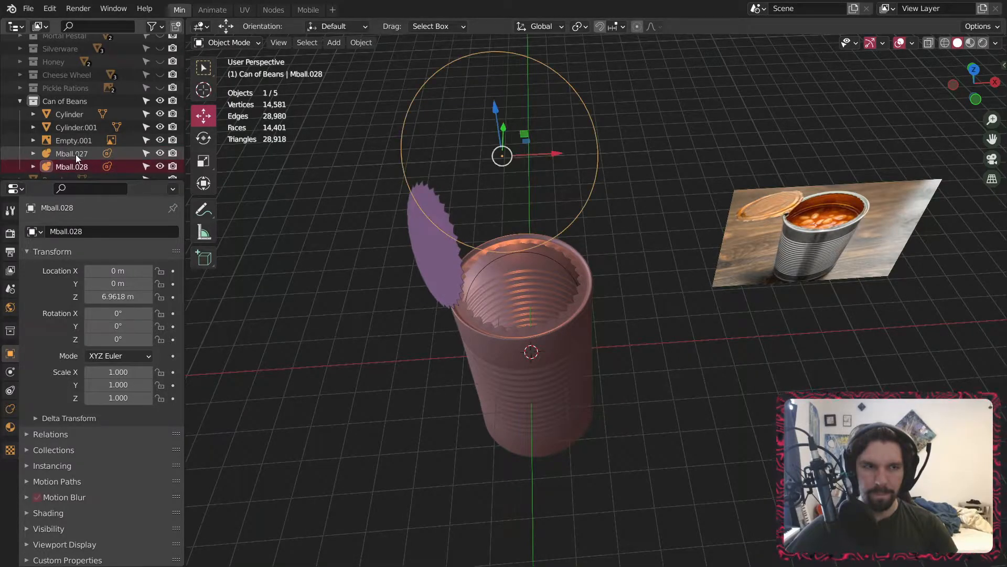
pyautogui.press('Delete')
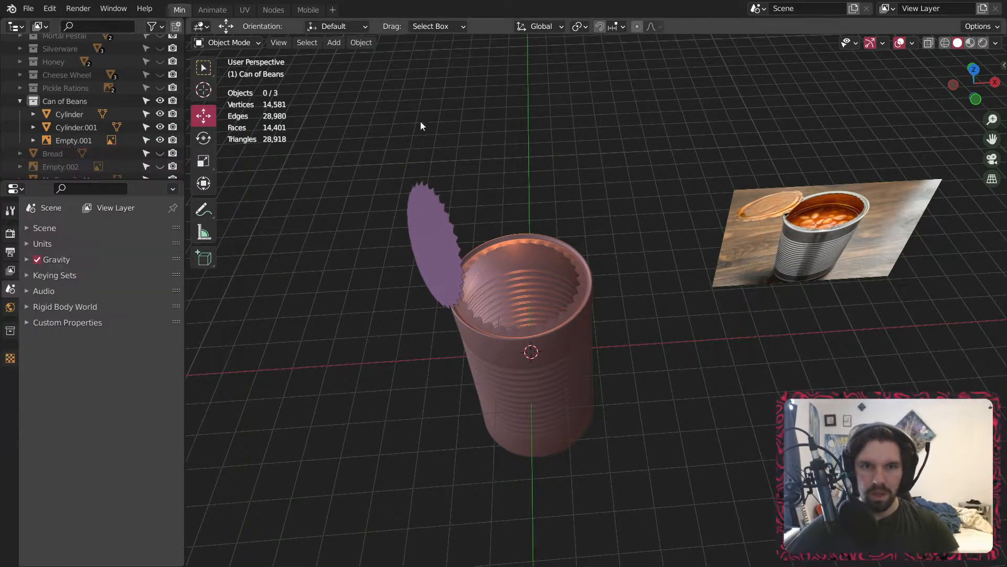
# - Try a new ball metaball raised 7.288 m above the can, check its resolution settings and delete it
pyautogui.click(333, 42)
pyautogui.moveTo(395, 98)
pyautogui.click(456, 97)
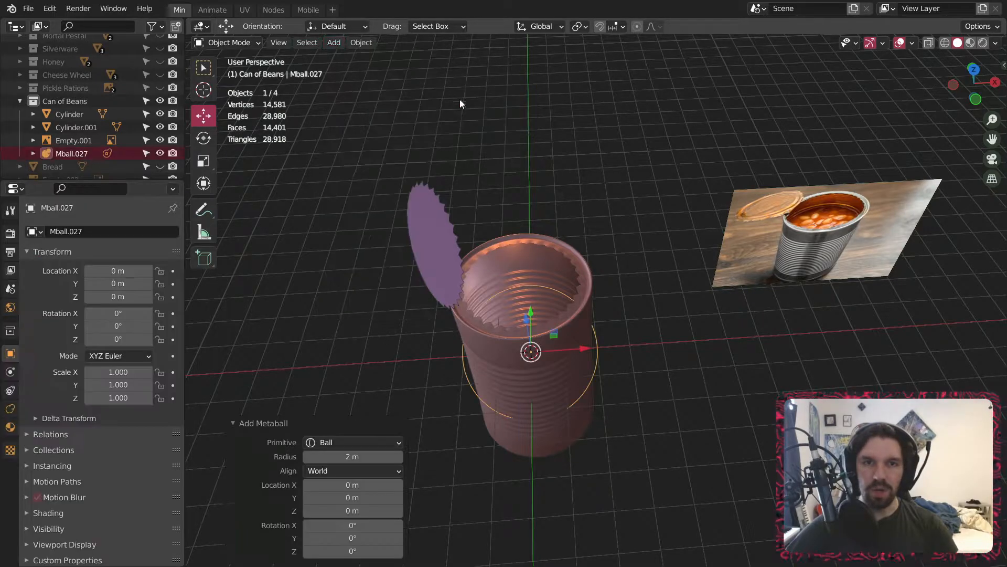
pyautogui.press('g')
pyautogui.press('z')
pyautogui.click(518, 106)
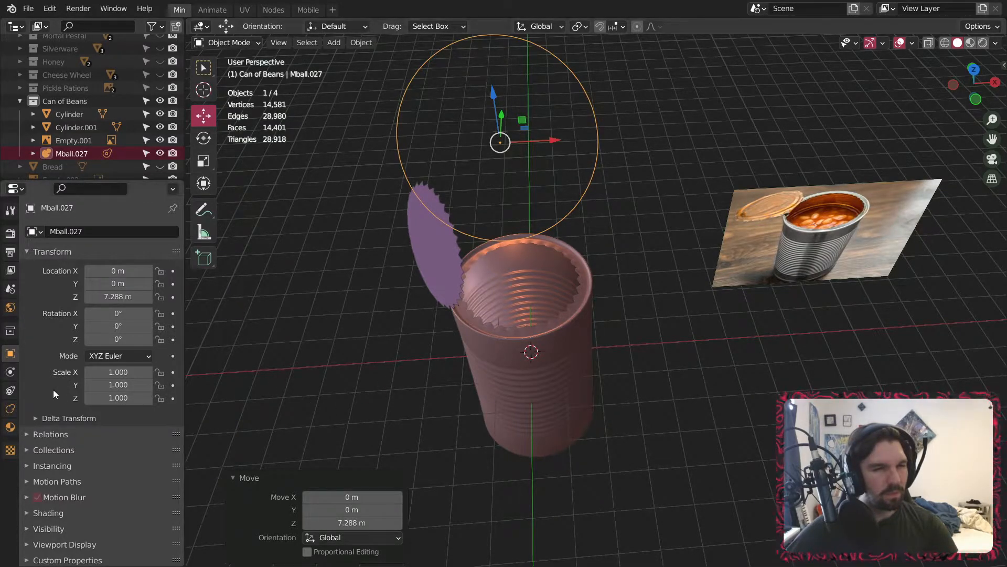
pyautogui.click(10, 408)
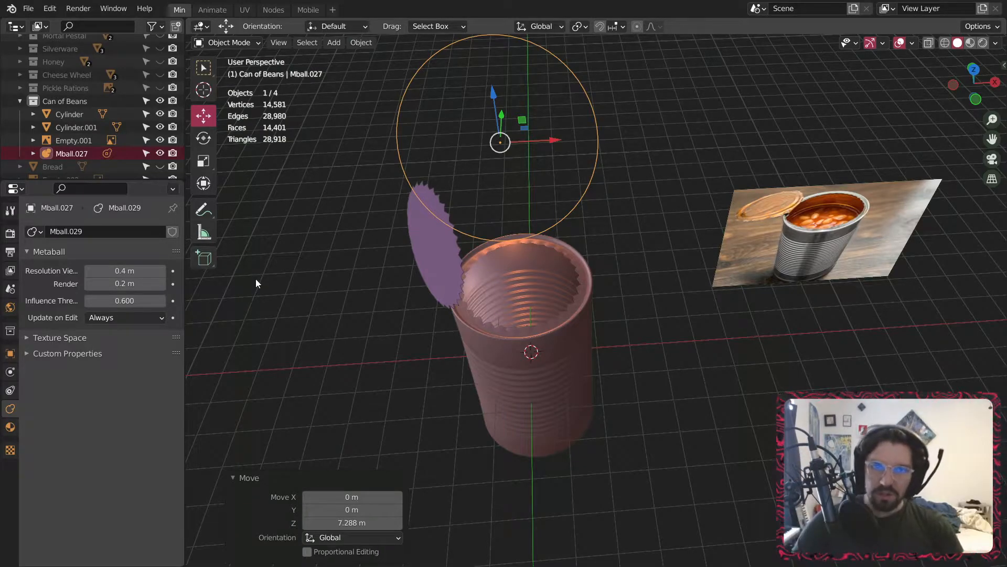
pyautogui.press('Delete')
# - Add a UV sphere with 40 segments, 20 rings and 1 m radius, and move it 6.9691 m up above the can
pyautogui.moveTo(505, 283); pyautogui.dragTo(544, 187, button='middle')
pyautogui.click(333, 41)
pyautogui.moveTo(359, 58)
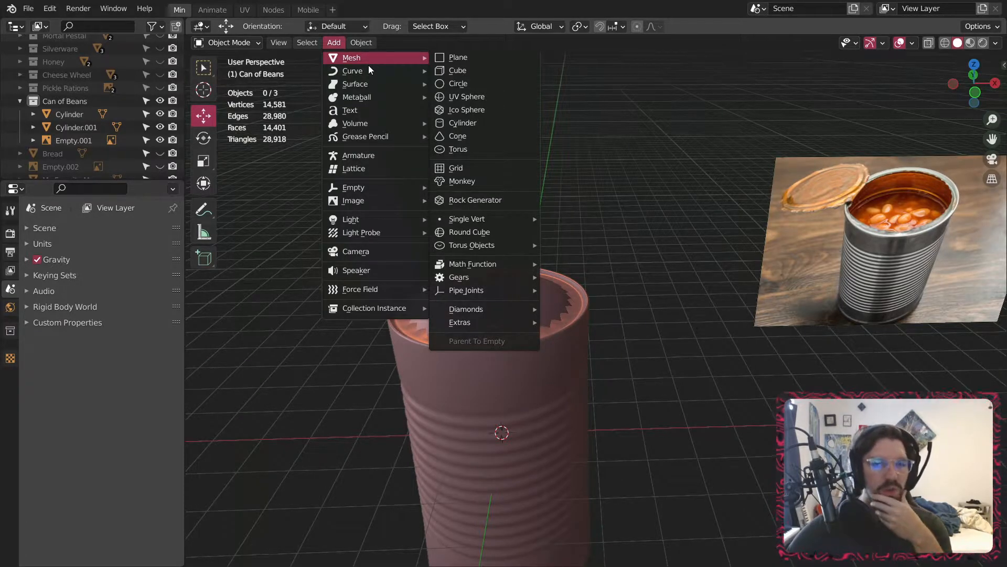
pyautogui.click(467, 98)
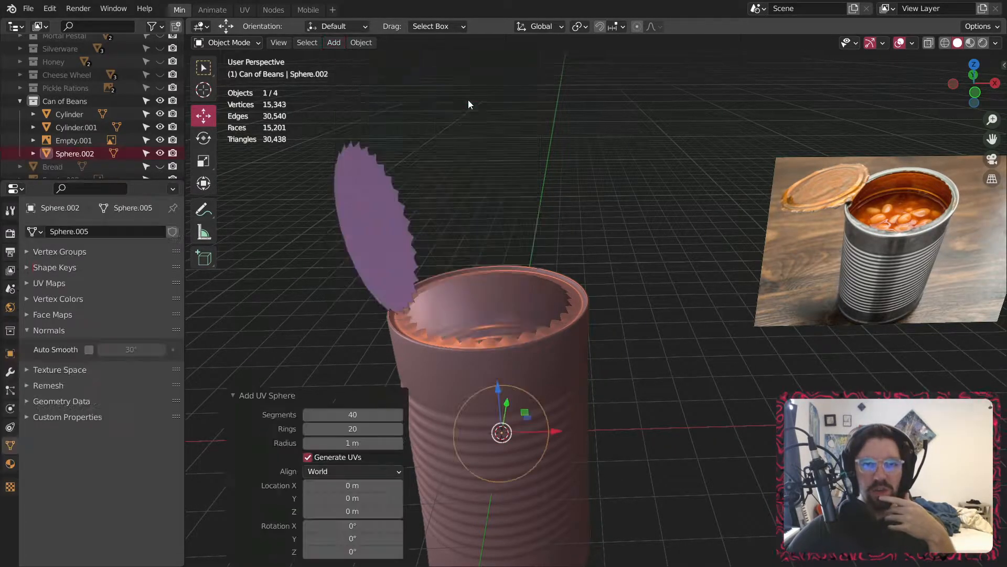
pyautogui.moveTo(468, 100); pyautogui.dragTo(525, 376, button='middle')
pyautogui.moveTo(507, 368); pyautogui.dragTo(499, 86)
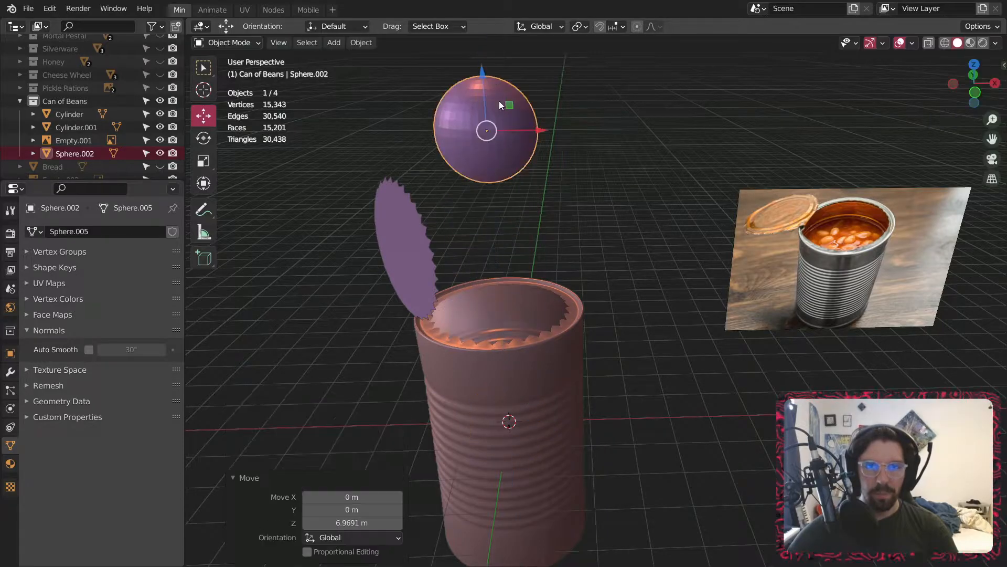
pyautogui.scroll(4, 334, 62)
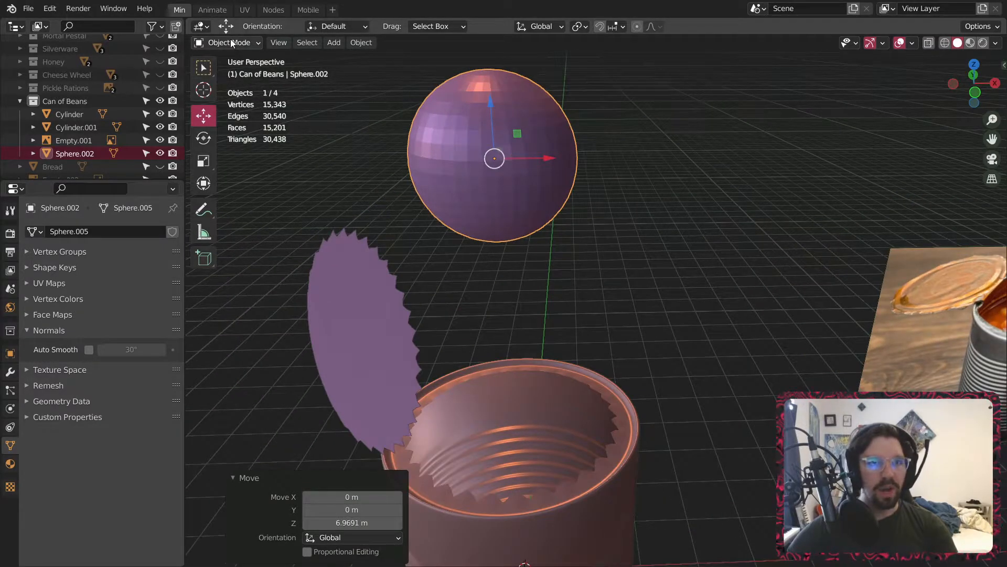
# - Stretch the sphere along Z by a factor of 1.640 and shade it smooth
pyautogui.hotkey('shift', 'space')
pyautogui.press('s')
pyautogui.moveTo(489, 105); pyautogui.dragTo(491, 64)
pyautogui.keyDown('shift'); pyautogui.moveTo(521, 130); pyautogui.dragTo(516, 168, button='middle'); pyautogui.keyUp('shift')
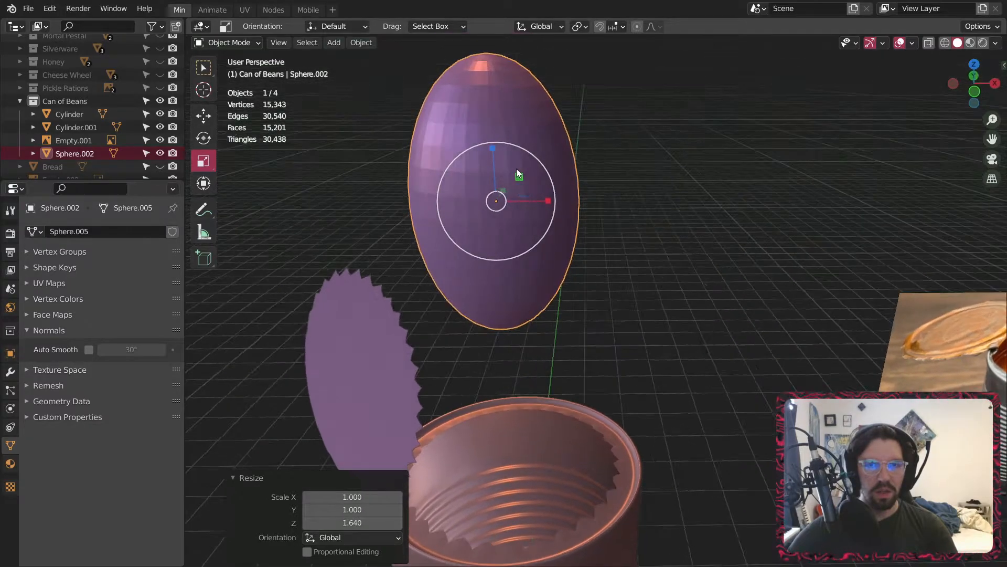
pyautogui.rightClick(502, 127)
pyautogui.click(502, 127)
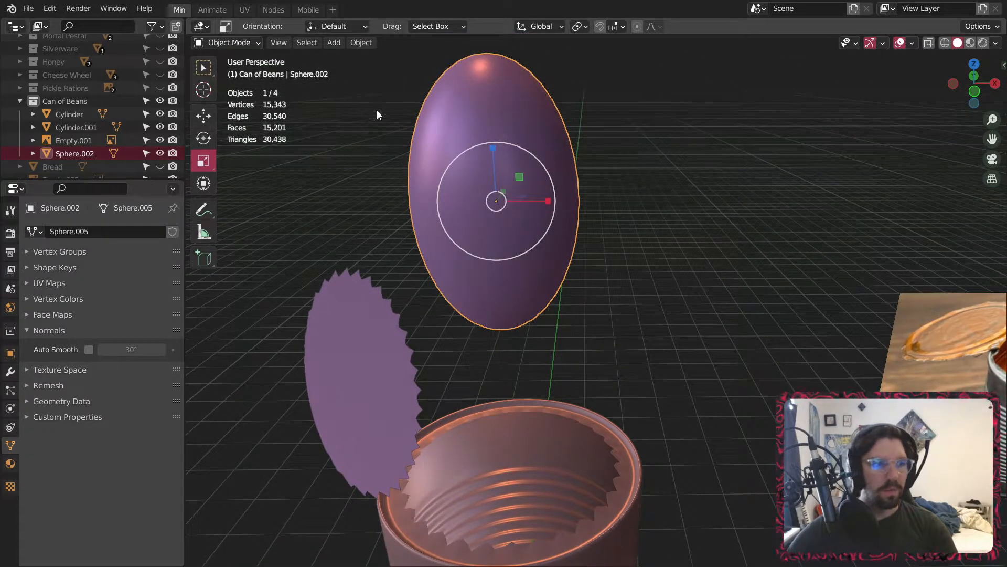
# - Bend the ellipsoid by moving its middle edge loop 0.48111 m along X with smooth proportional editing at size 2.230
pyautogui.click(254, 45)
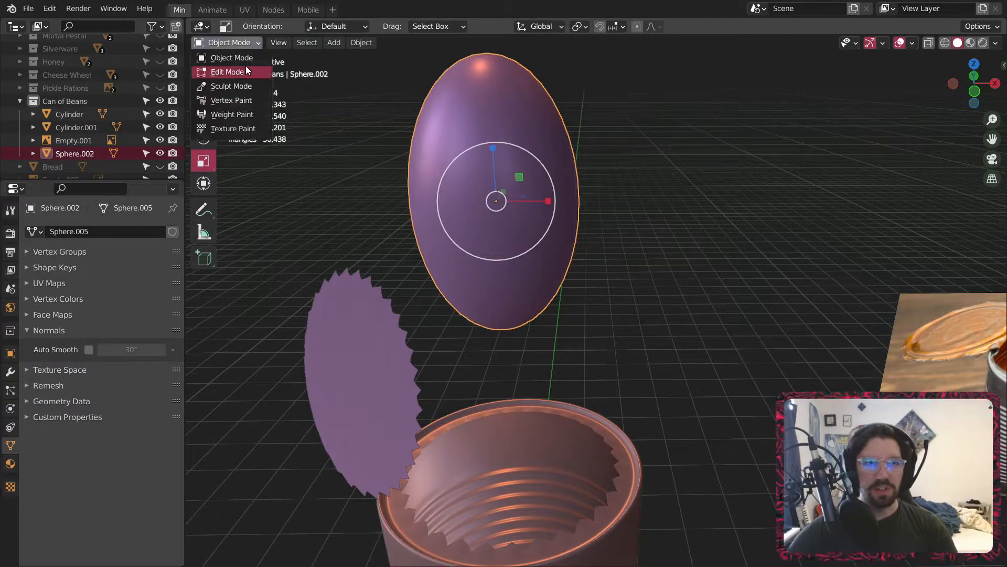
pyautogui.click(245, 66)
pyautogui.click(285, 43)
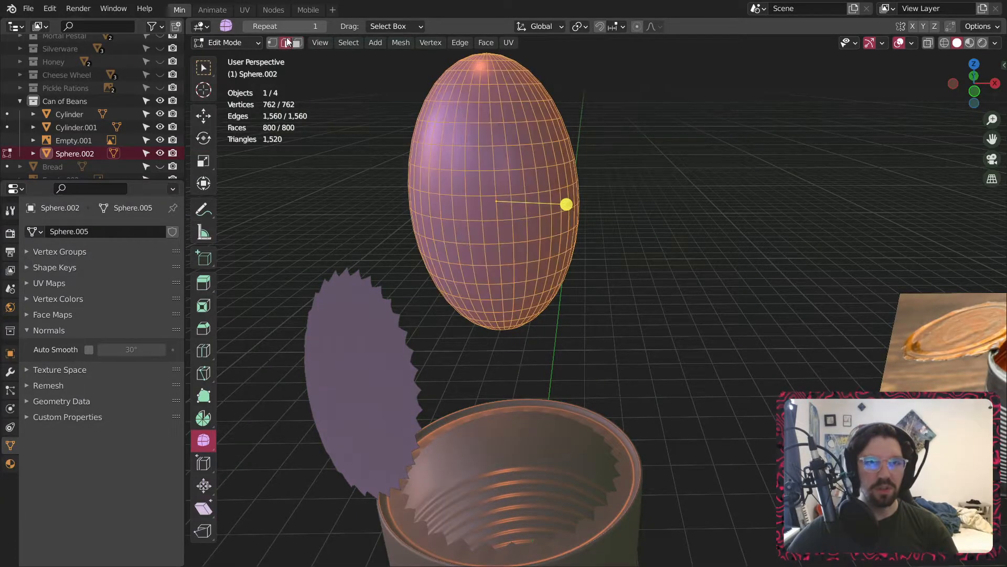
pyautogui.keyDown('alt'); pyautogui.click(491, 194); pyautogui.keyUp('alt')
pyautogui.click(641, 27)
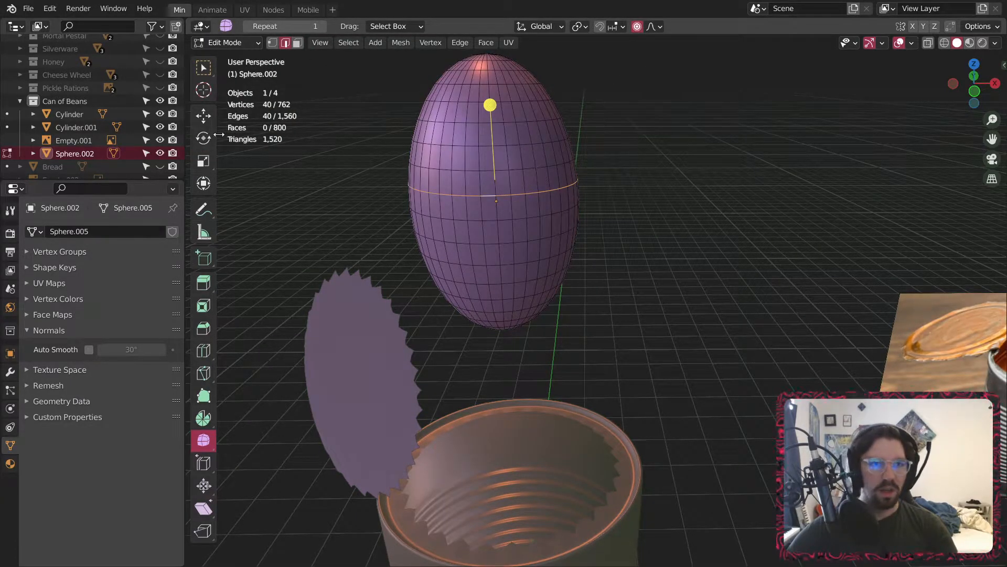
pyautogui.click(209, 117)
pyautogui.moveTo(546, 179); pyautogui.dragTo(600, 179)
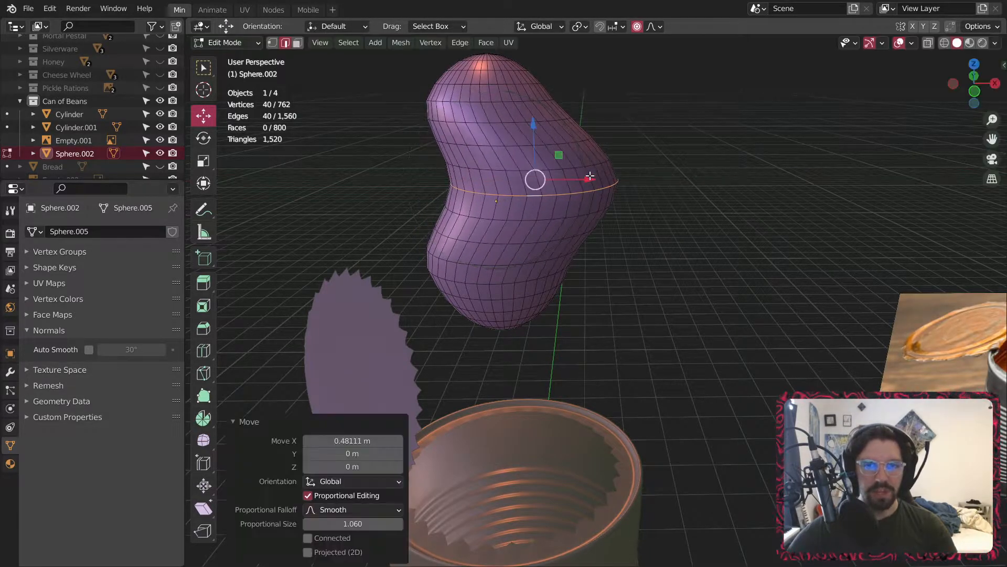
pyautogui.moveTo(360, 521); pyautogui.dragTo(424, 521)
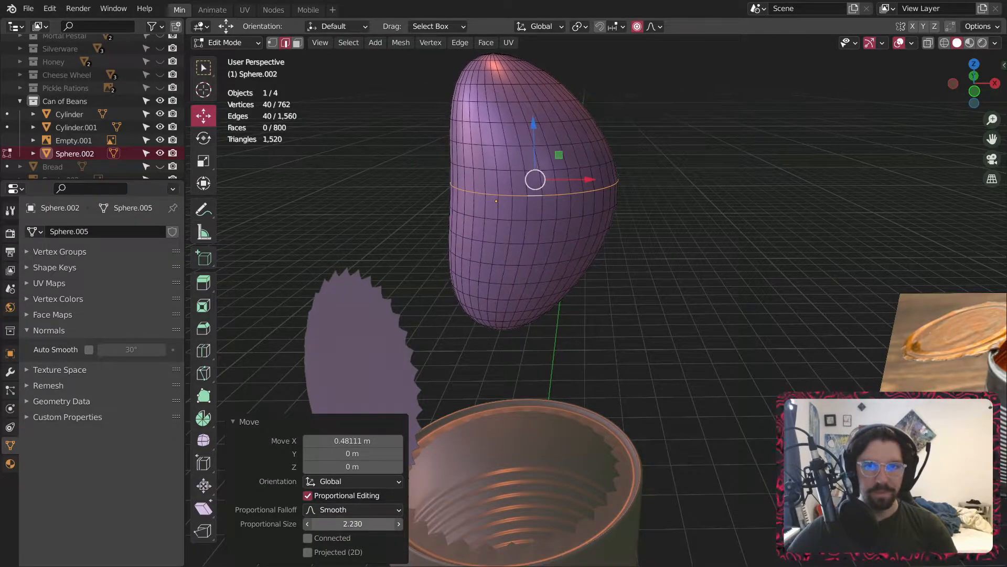
# - Move the bean's middle loop a further 0.30519 m along X with proportional size 2.290 and scale it by 0.769
pyautogui.moveTo(593, 178); pyautogui.dragTo(619, 179)
pyautogui.moveTo(384, 522)
pyautogui.mouseDown()
pyautogui.moveTo(454, 523)
pyautogui.moveTo(375, 522)
pyautogui.moveTo(419, 522)
pyautogui.moveTo(378, 523)
pyautogui.moveTo(387, 523)
pyautogui.mouseUp()
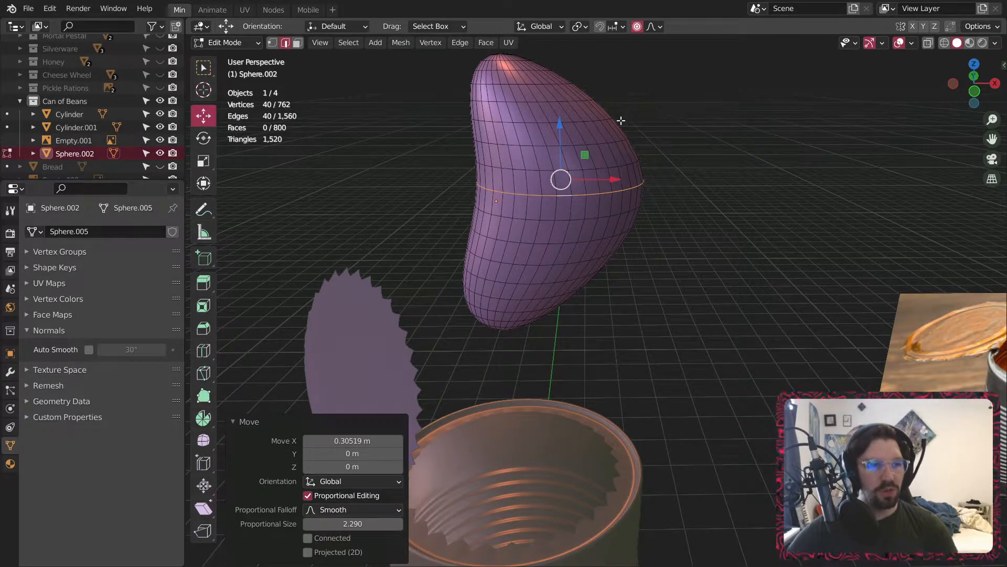
pyautogui.press('s')
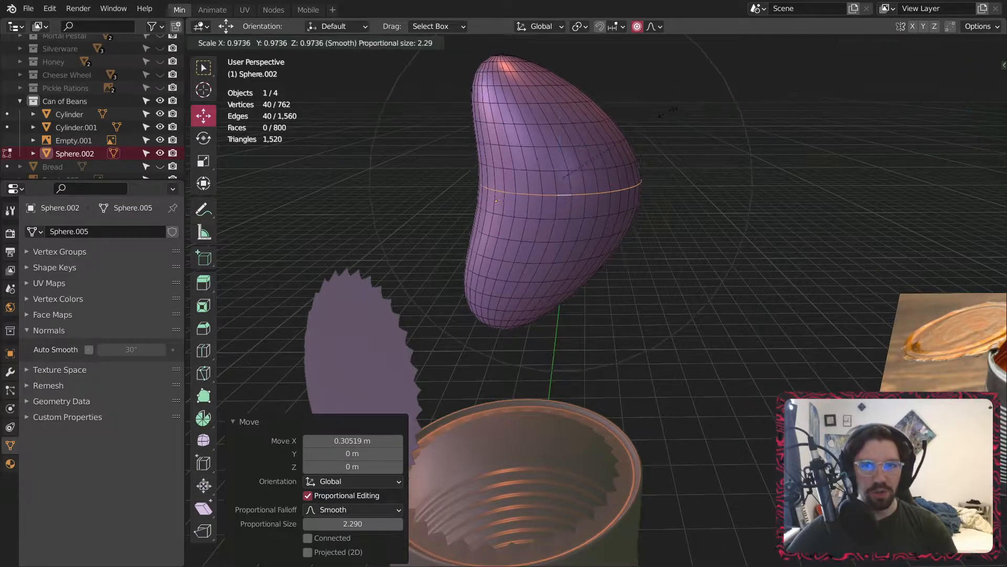
pyautogui.click(643, 123)
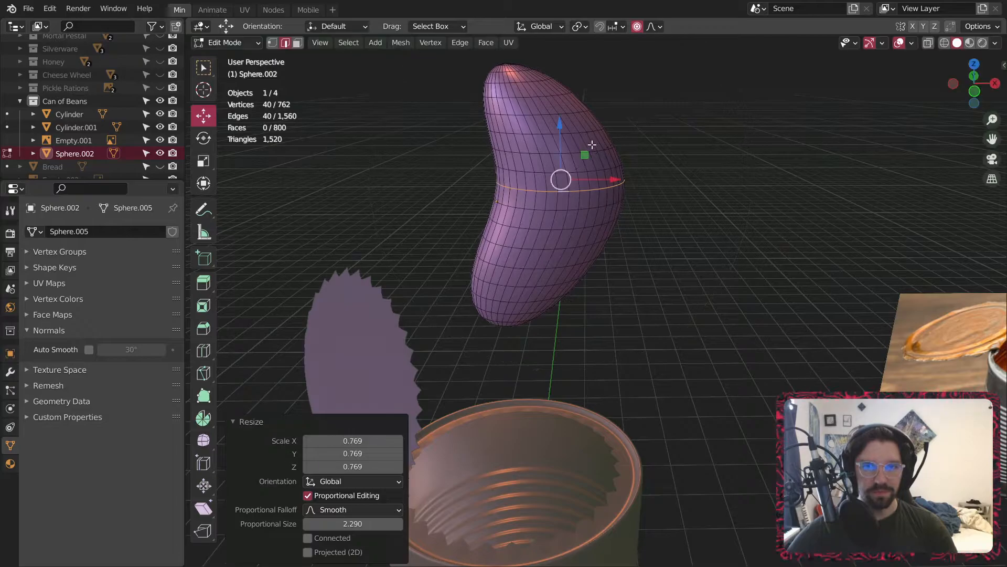
# - Move the bean's middle edge loop slightly back along X to soften the bend, and return to Object Mode
pyautogui.moveTo(621, 180); pyautogui.dragTo(596, 180)
pyautogui.click(223, 42)
pyautogui.click(221, 56)
# - Scale the whole bean down to about 0.245 so it suits the size of the can's opening
pyautogui.click(424, 135)
pyautogui.scroll(-4, 427, 138)
pyautogui.moveTo(467, 160); pyautogui.dragTo(517, 155, button='middle')
pyautogui.click(511, 165)
pyautogui.scroll(3, 609, 138)
pyautogui.moveTo(527, 174); pyautogui.dragTo(492, 191)
pyautogui.moveTo(492, 191); pyautogui.dragTo(640, 128, button='middle')
pyautogui.press('s')
pyautogui.click(653, 166)
pyautogui.click(650, 166)
pyautogui.scroll(-3, 553, 178)
pyautogui.scroll(-1, 553, 178)
pyautogui.scroll(3, 537, 177)
pyautogui.click(519, 170)
pyautogui.scroll(-3, 525, 170)
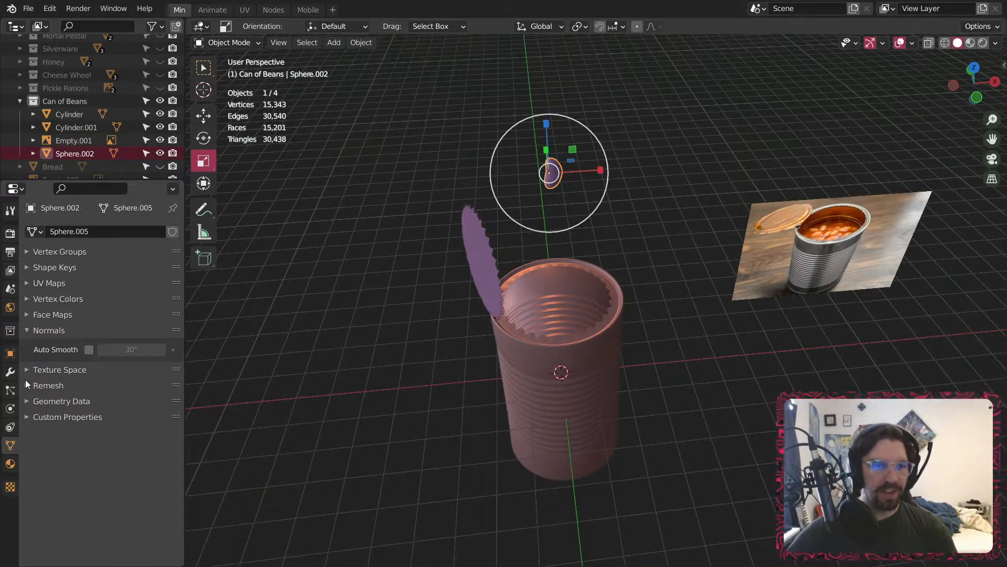
# - Add an Array modifier to the bean with relative offset factors of 0 on X and 1.1 on Z
pyautogui.click(10, 354)
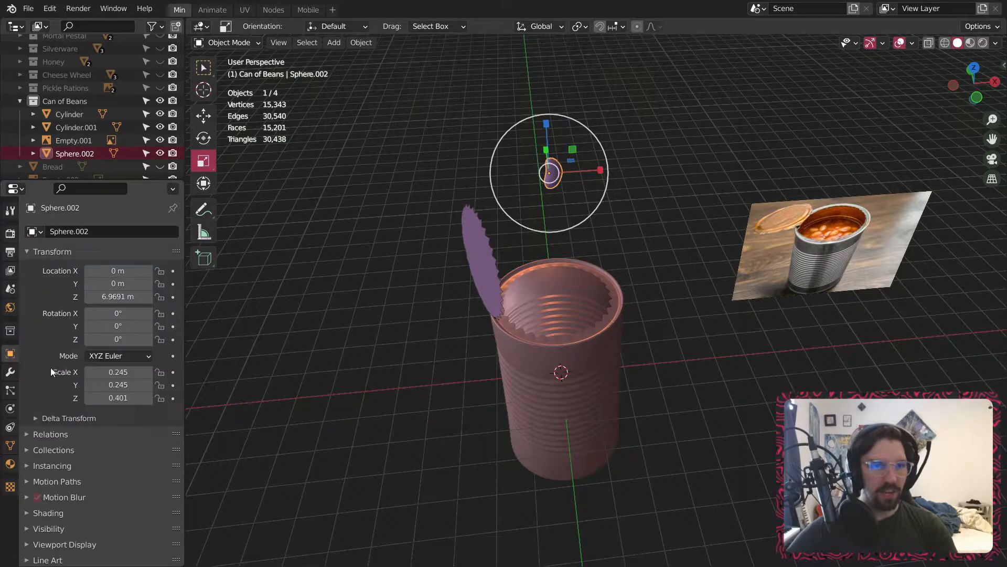
pyautogui.click(11, 371)
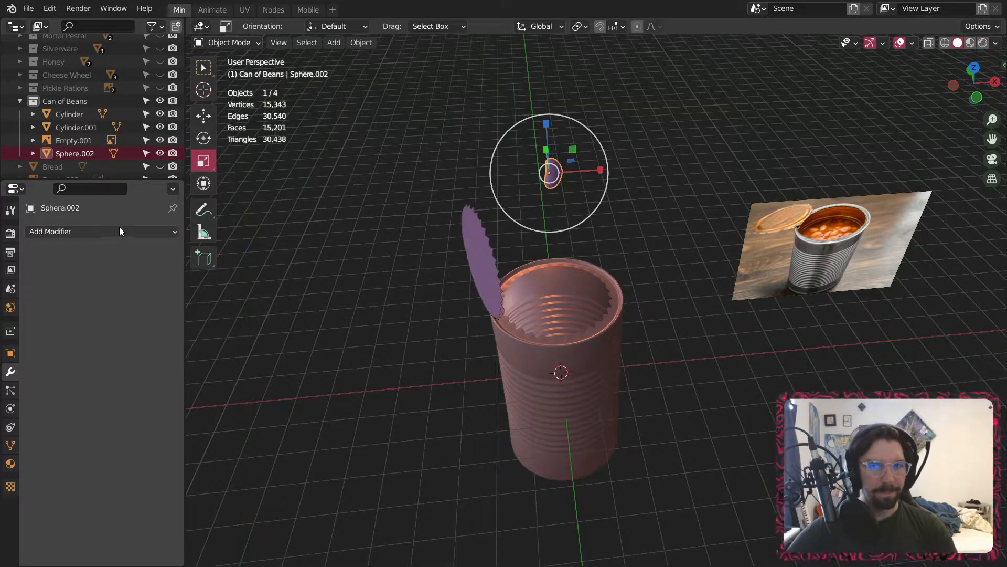
pyautogui.click(332, 227)
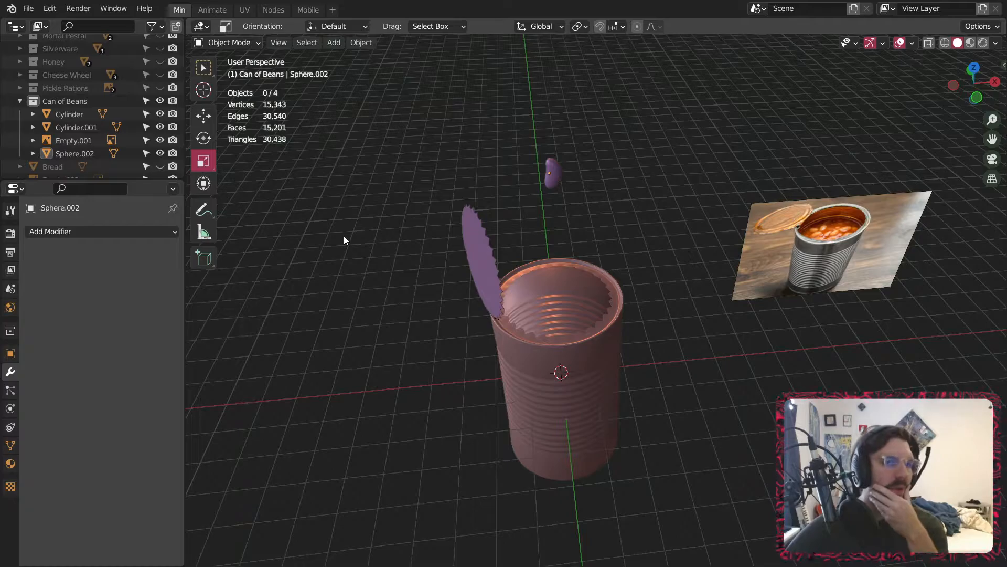
pyautogui.click(546, 181)
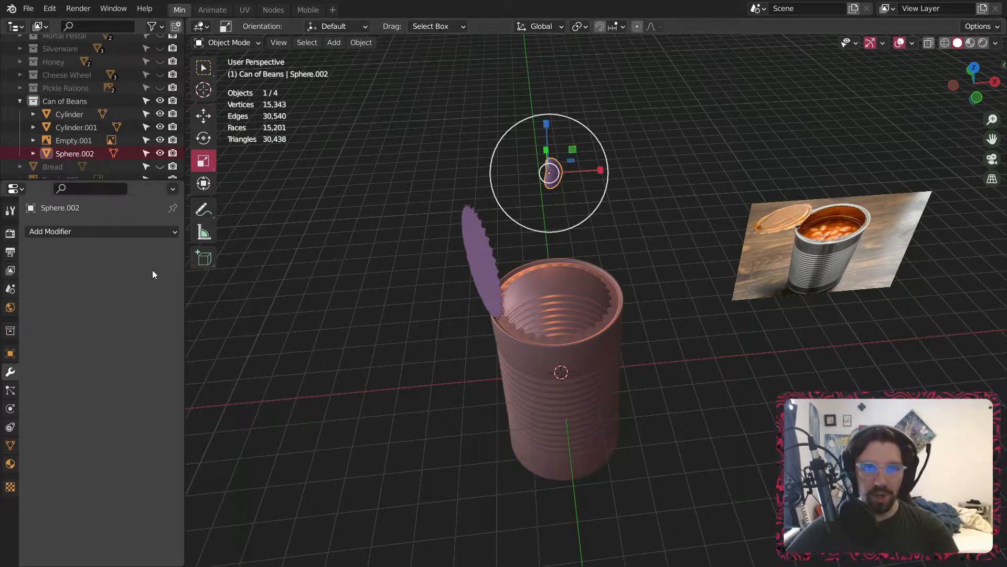
pyautogui.click(99, 232)
pyautogui.click(193, 273)
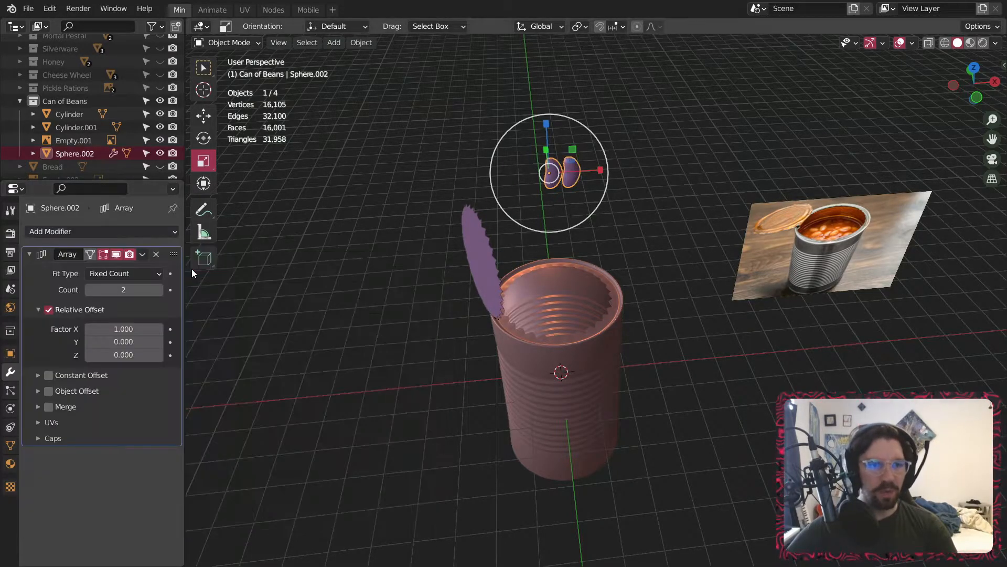
pyautogui.click(138, 353)
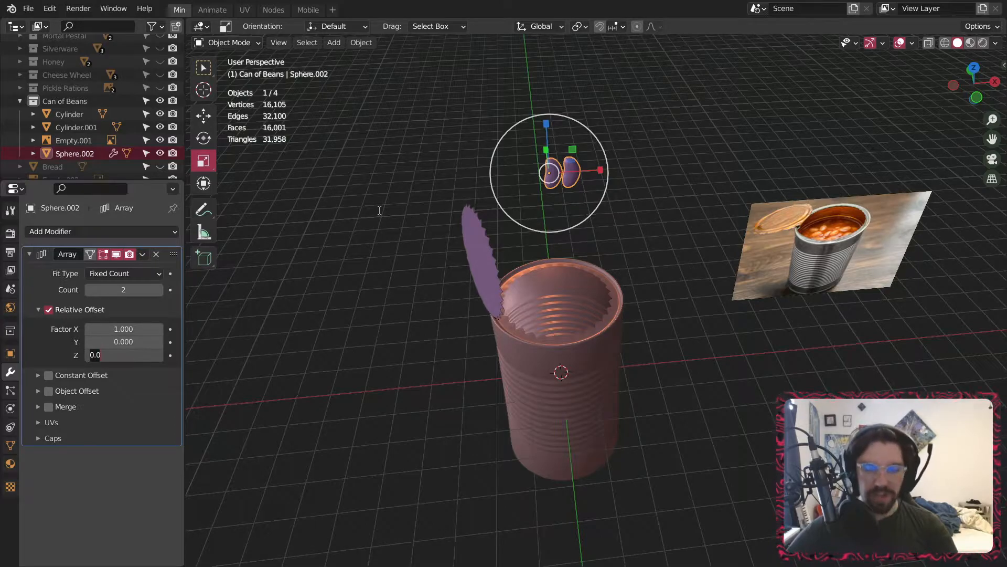
pyautogui.write('1.1')
pyautogui.press('Return')
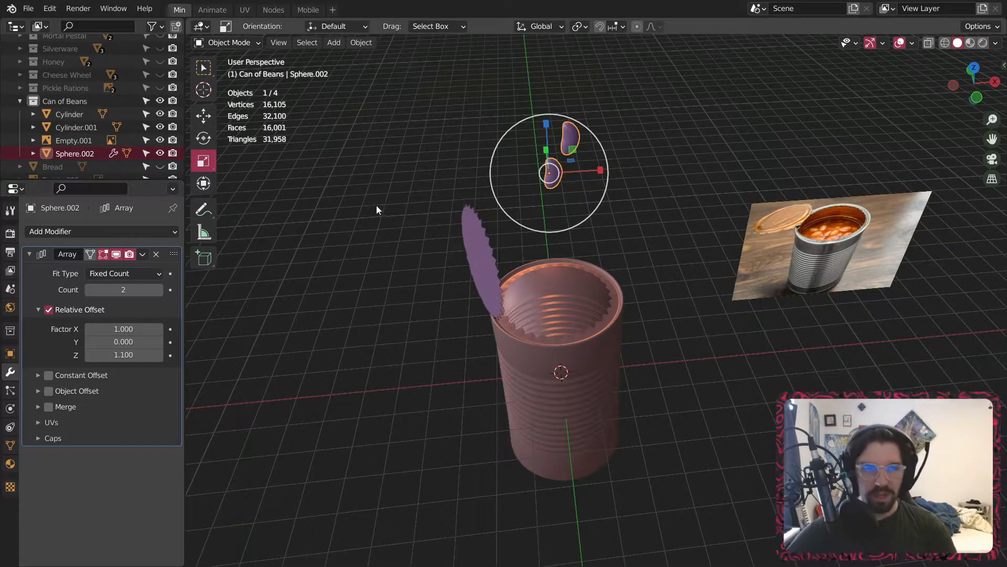
pyautogui.click(113, 327)
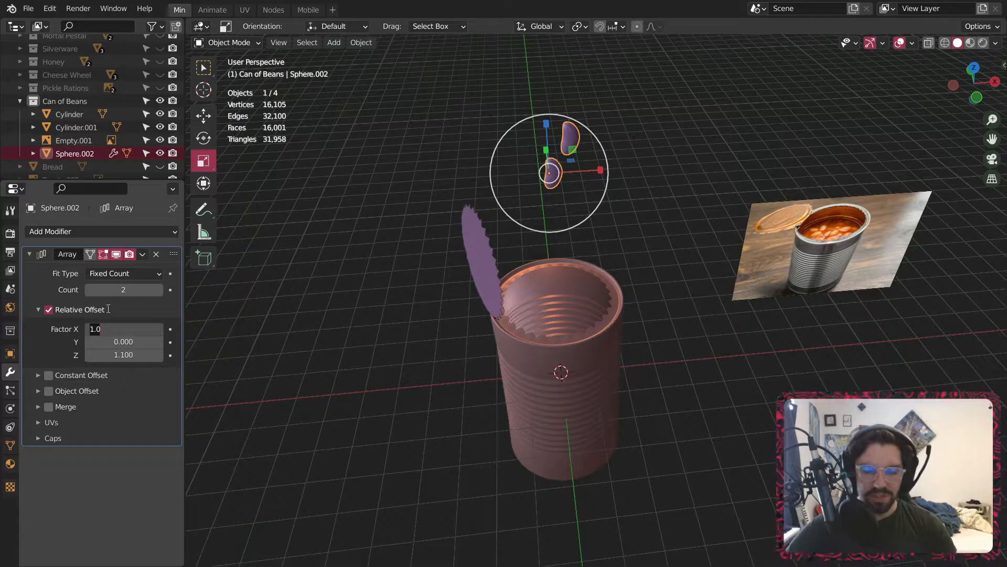
pyautogui.write('0')
pyautogui.press('Return')
# - Set the bean Array modifier's count to 60
pyautogui.press('KP_Decimal')
pyautogui.moveTo(603, 239)
pyautogui.mouseDown(button='middle')
pyautogui.moveTo(594, 215)
pyautogui.moveTo(587, 231)
pyautogui.mouseUp(button='middle')
pyautogui.scroll(3, 594, 231)
pyautogui.click(118, 291)
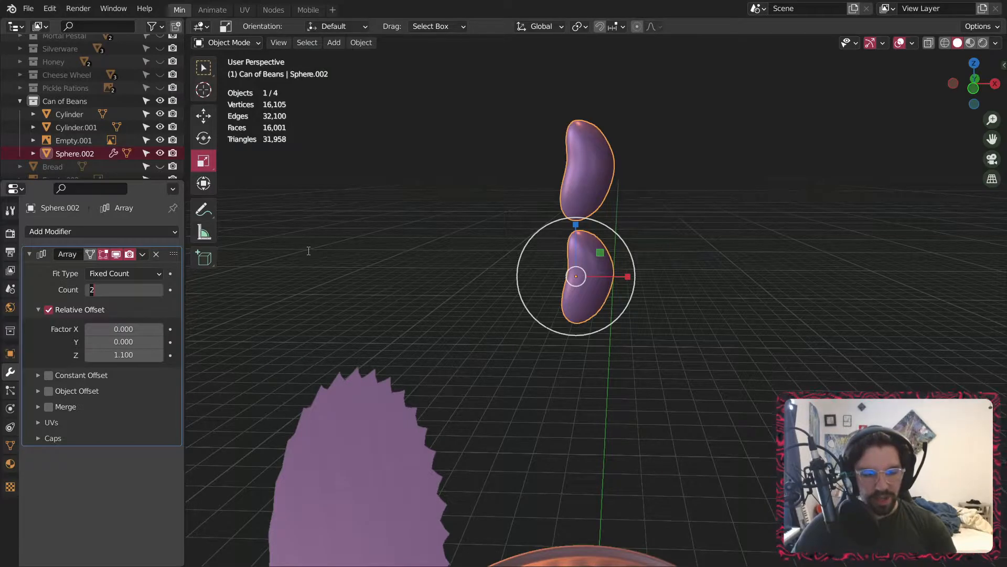
pyautogui.write('60')
pyautogui.press('Return')
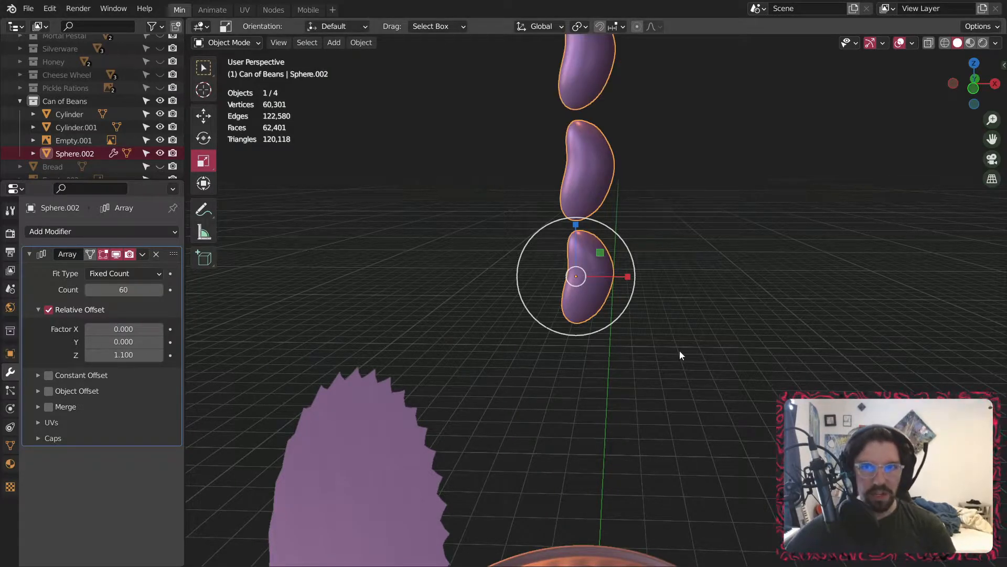
# - Try applying the Array modifier and setting the bean column's origin to its geometry
pyautogui.moveTo(679, 350); pyautogui.dragTo(538, 288, button='middle')
pyautogui.click(142, 254)
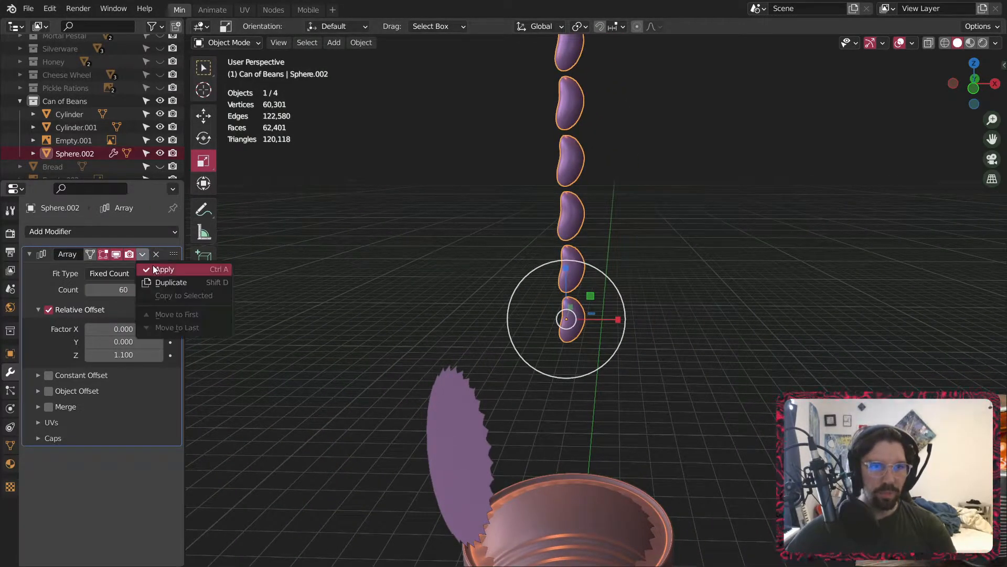
pyautogui.click(155, 267)
pyautogui.click(361, 43)
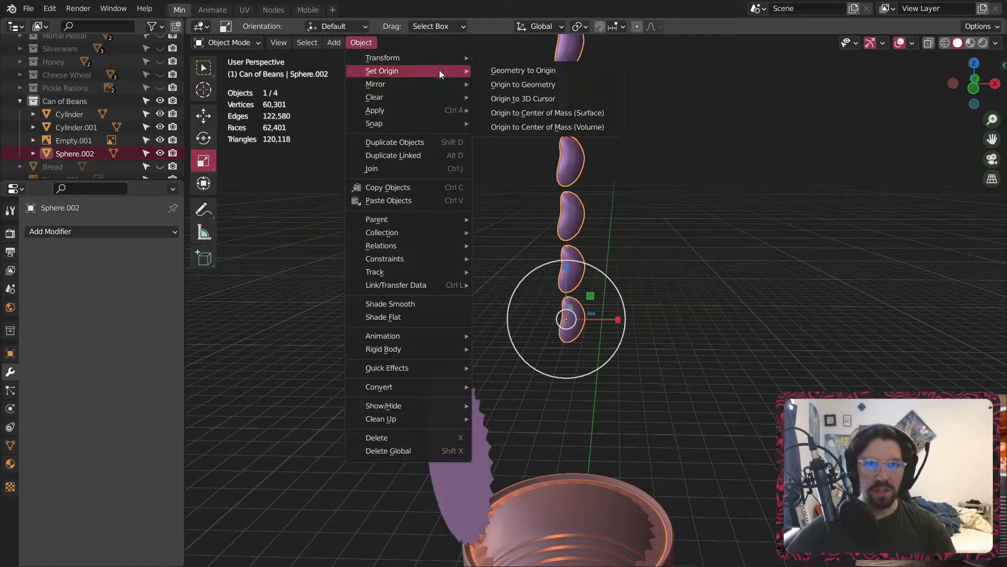
pyautogui.click(525, 84)
pyautogui.moveTo(577, 149); pyautogui.dragTo(584, 142, button='middle')
pyautogui.scroll(-4, 579, 148)
pyautogui.keyDown('shift'); pyautogui.moveTo(579, 148); pyautogui.dragTo(554, 344, button='middle'); pyautogui.keyUp('shift')
pyautogui.scroll(-4, 540, 272)
# - Undo the origin change and the application of the bean's Array modifier
pyautogui.hotkey('ctrl', 'z')
pyautogui.scroll(8, 525, 339)
pyautogui.scroll(3, 542, 350)
pyautogui.scroll(-3, 539, 351)
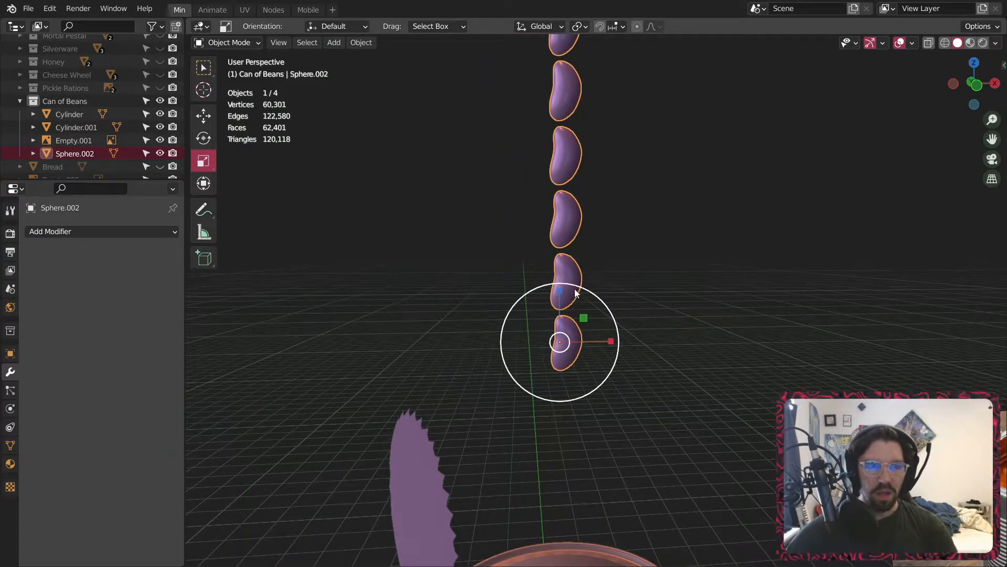
pyautogui.moveTo(546, 292); pyautogui.dragTo(549, 311, button='middle')
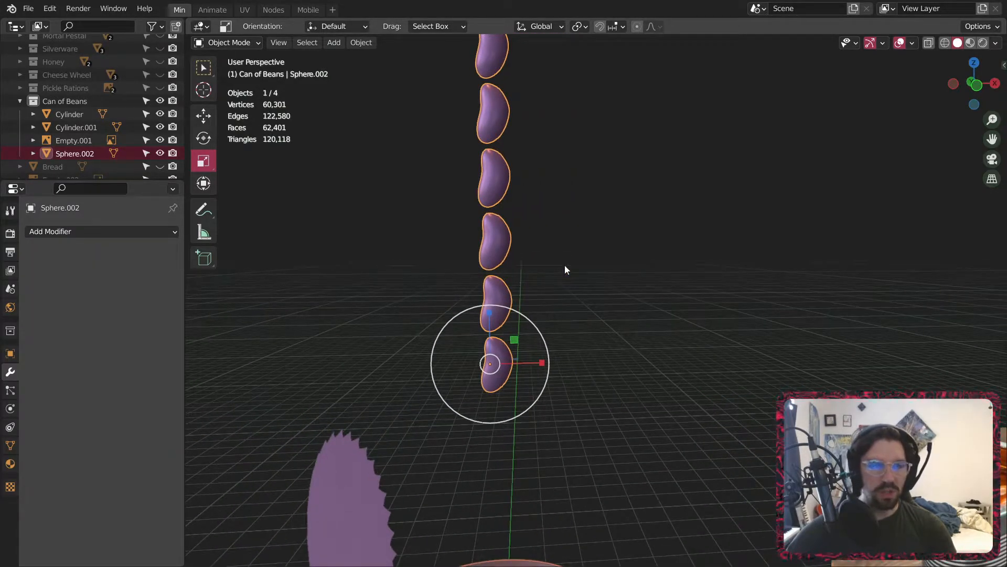
pyautogui.hotkey('ctrl', 'z')
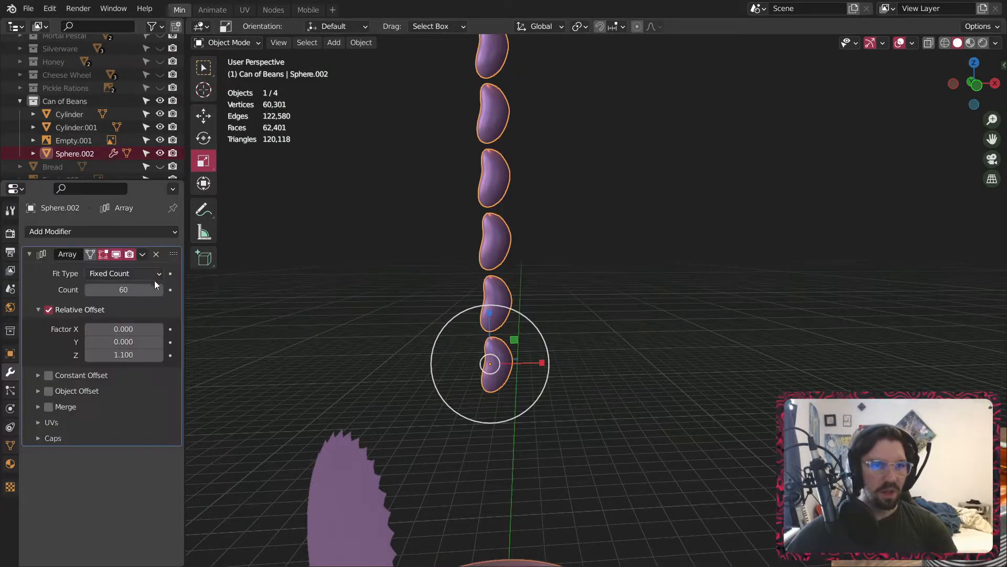
# - Give the bean an Active rigid body with Convex Hull shape, and apply its Array modifier
pyautogui.click(10, 391)
pyautogui.click(10, 409)
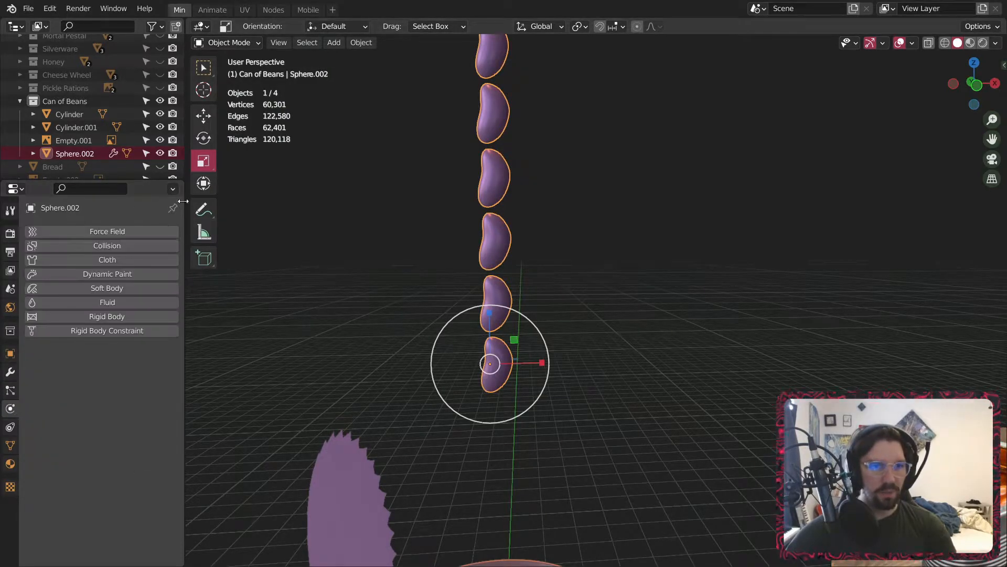
pyautogui.click(117, 317)
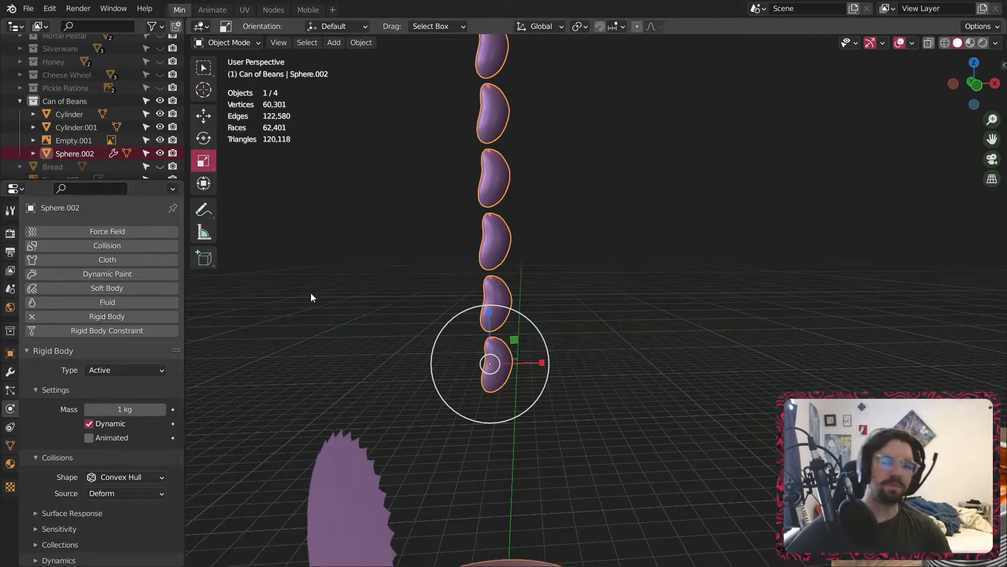
pyautogui.click(10, 372)
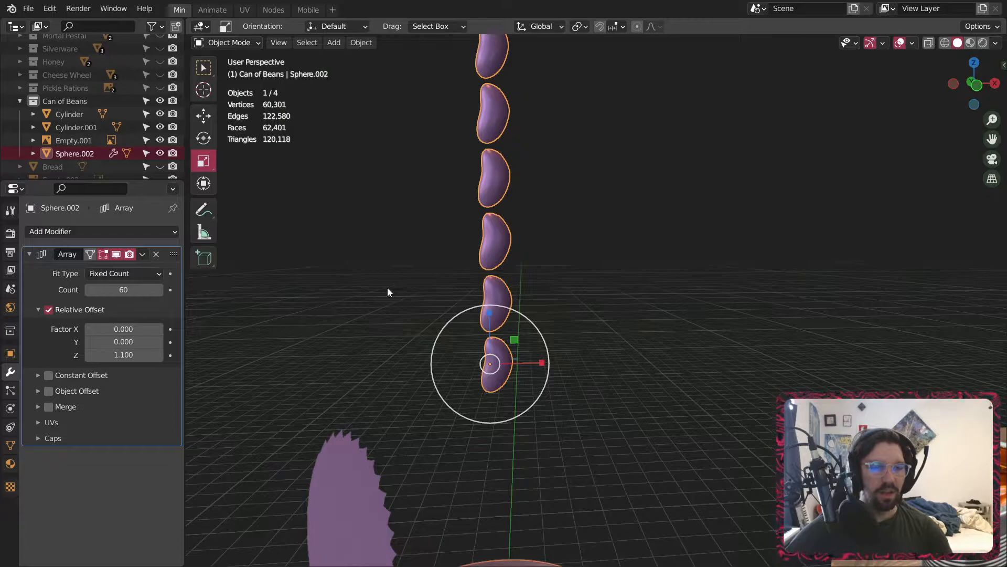
pyautogui.click(143, 255)
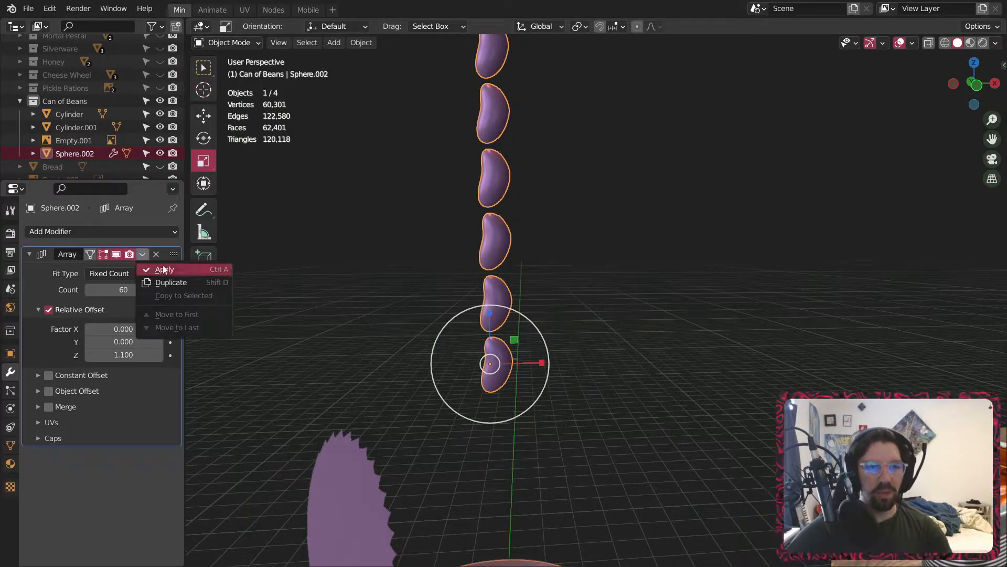
pyautogui.click(158, 269)
# - Separate the bean column's mesh by loose parts so each bean becomes its own object
pyautogui.click(229, 43)
pyautogui.press('Escape')
pyautogui.click(229, 42)
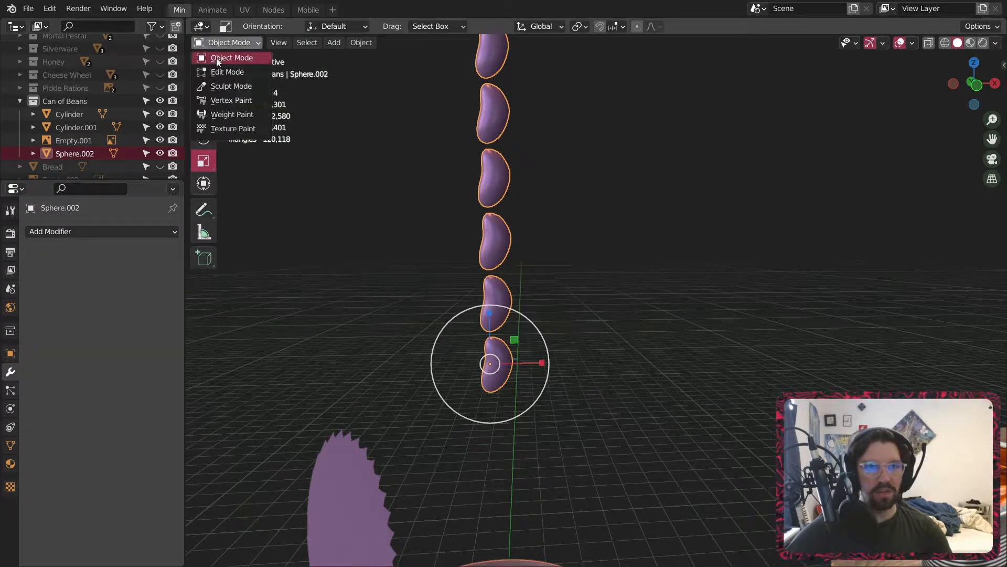
pyautogui.click(216, 58)
pyautogui.press('a')
pyautogui.rightClick(420, 491)
pyautogui.moveTo(404, 524)
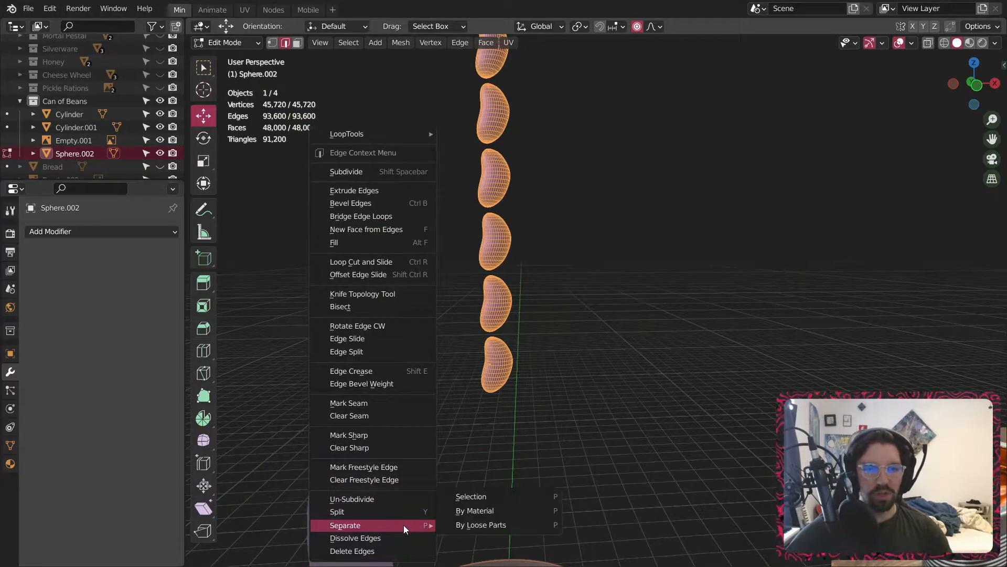
pyautogui.click(476, 524)
# - Select all the beans in Object Mode and set their origins to geometry
pyautogui.click(247, 43)
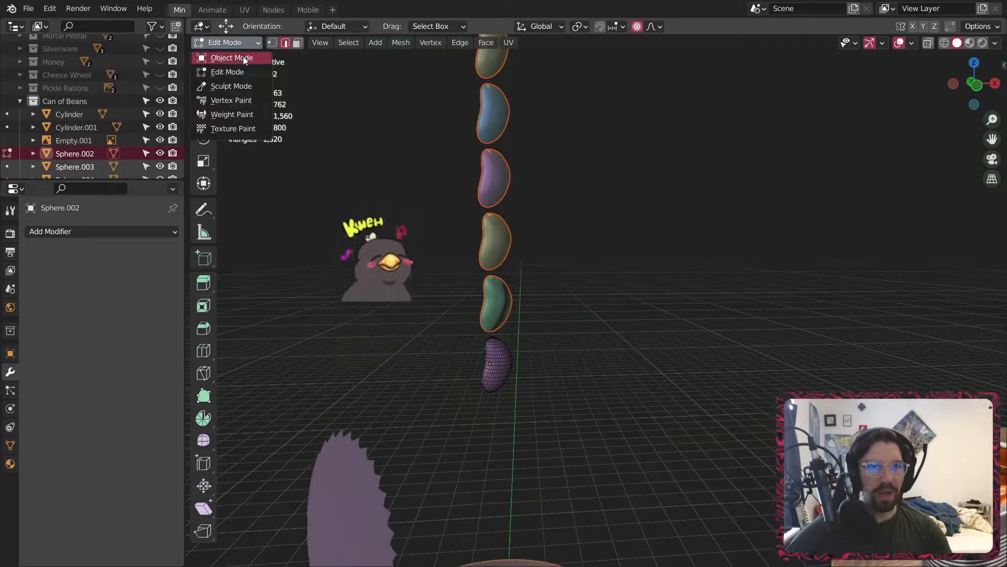
pyautogui.click(243, 56)
pyautogui.click(365, 44)
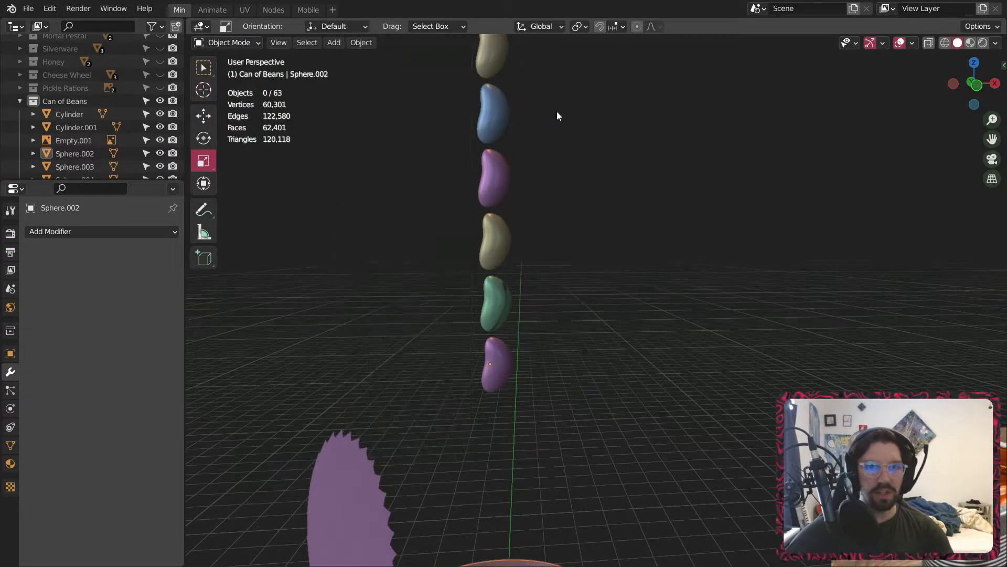
pyautogui.press('a')
pyautogui.click(362, 42)
pyautogui.moveTo(409, 71)
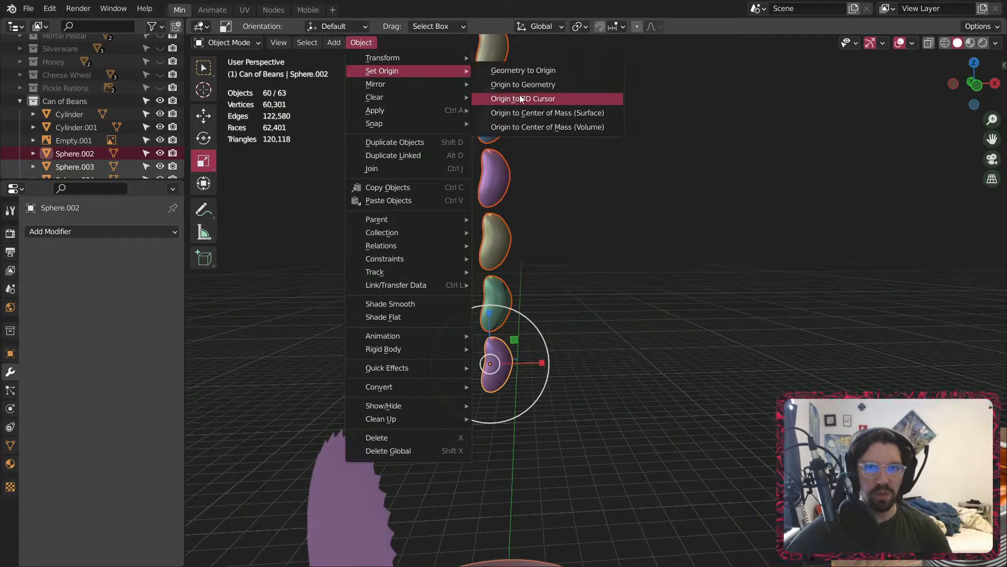
pyautogui.click(521, 87)
# - Give the can body a Passive rigid body with its collision shape set to Mesh
pyautogui.scroll(-4, 727, 472)
pyautogui.keyDown('shift'); pyautogui.moveTo(729, 481); pyautogui.dragTo(681, 373, button='middle'); pyautogui.keyUp('shift')
pyautogui.click(525, 427)
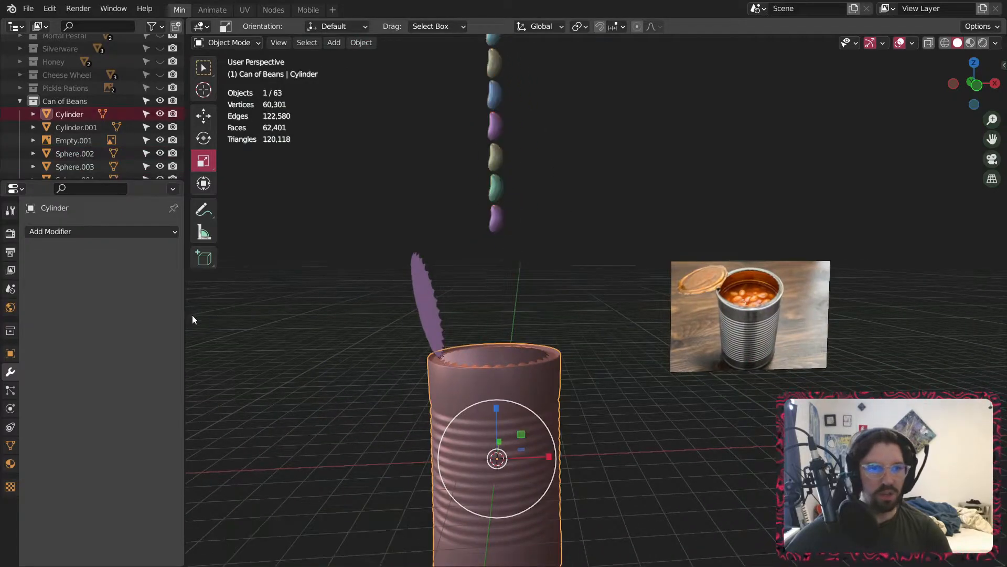
pyautogui.click(105, 232)
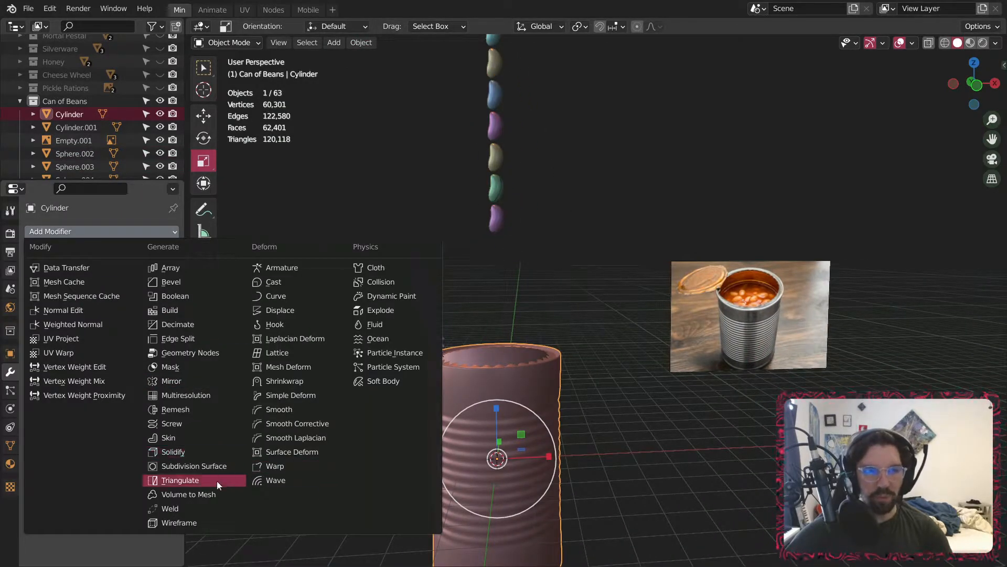
pyautogui.click(10, 408)
pyautogui.click(9, 409)
pyautogui.click(125, 317)
pyautogui.click(122, 370)
pyautogui.click(119, 399)
pyautogui.click(127, 450)
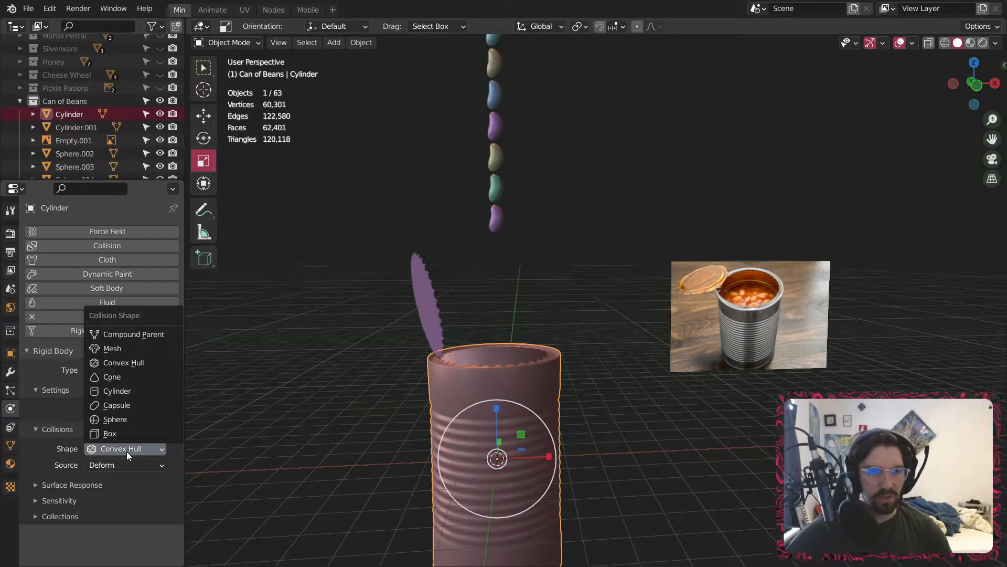
pyautogui.click(127, 348)
# - Play the rigid body simulation until the beans have dropped into the can
pyautogui.click(367, 211)
pyautogui.moveTo(367, 211); pyautogui.dragTo(399, 213, button='middle')
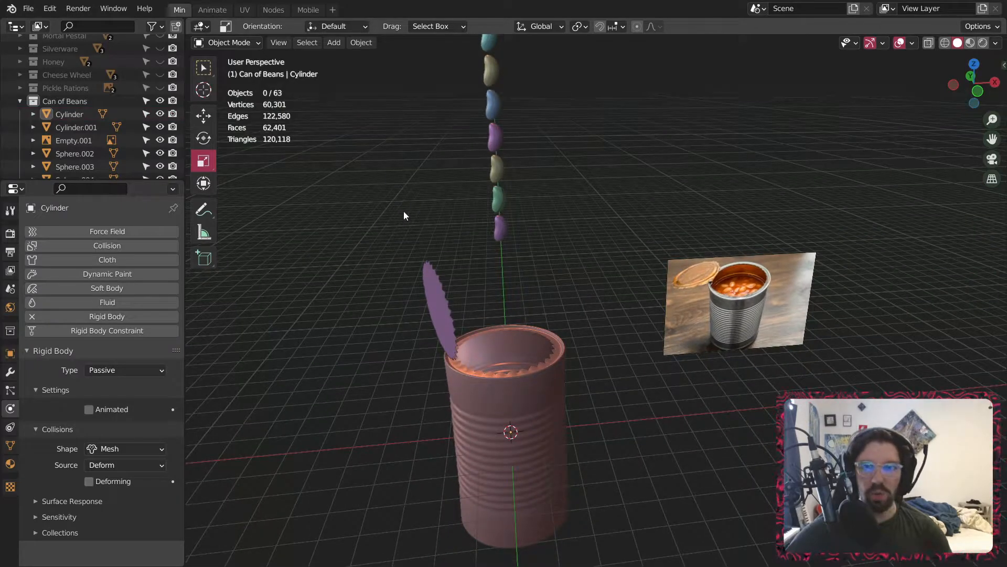
pyautogui.press('space')
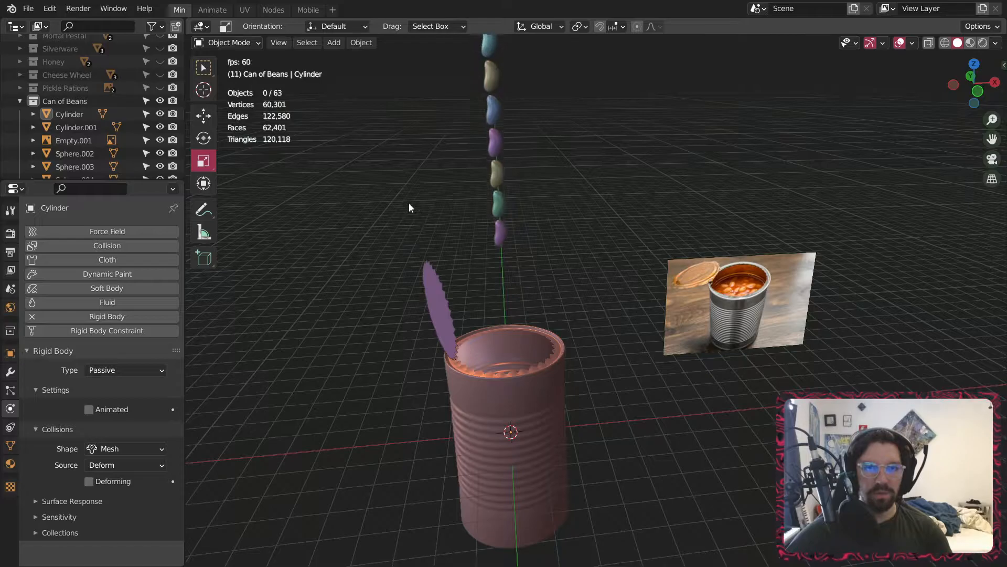
pyautogui.press('space')
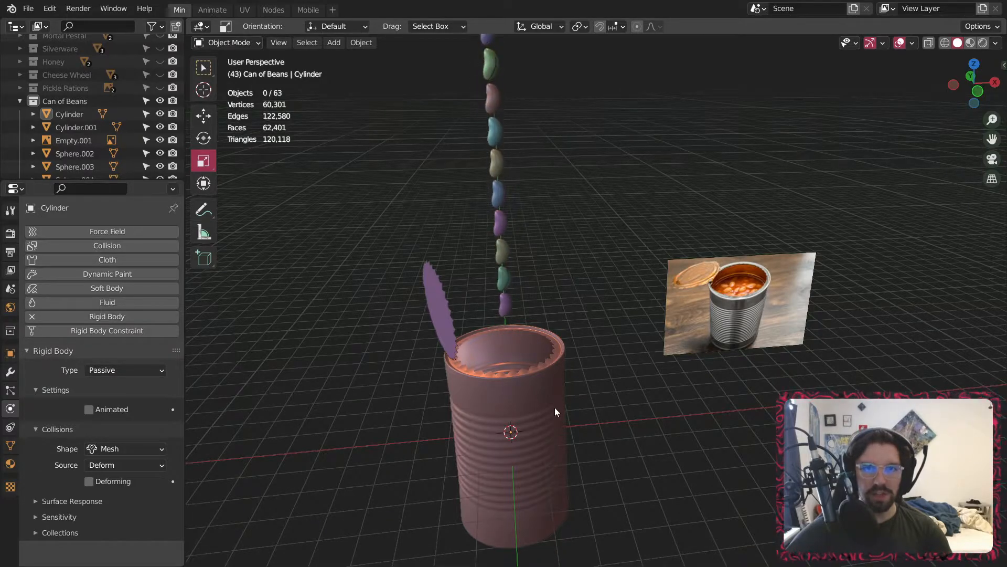
pyautogui.hotkey('ctrl', 'pagedown')
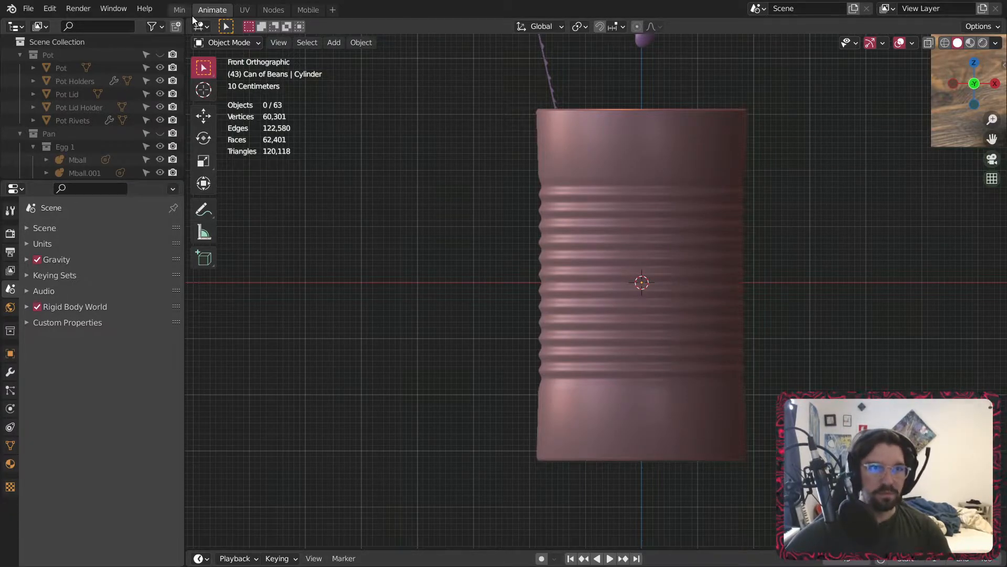
pyautogui.hotkey('ctrl', 'pageup')
pyautogui.press('space')
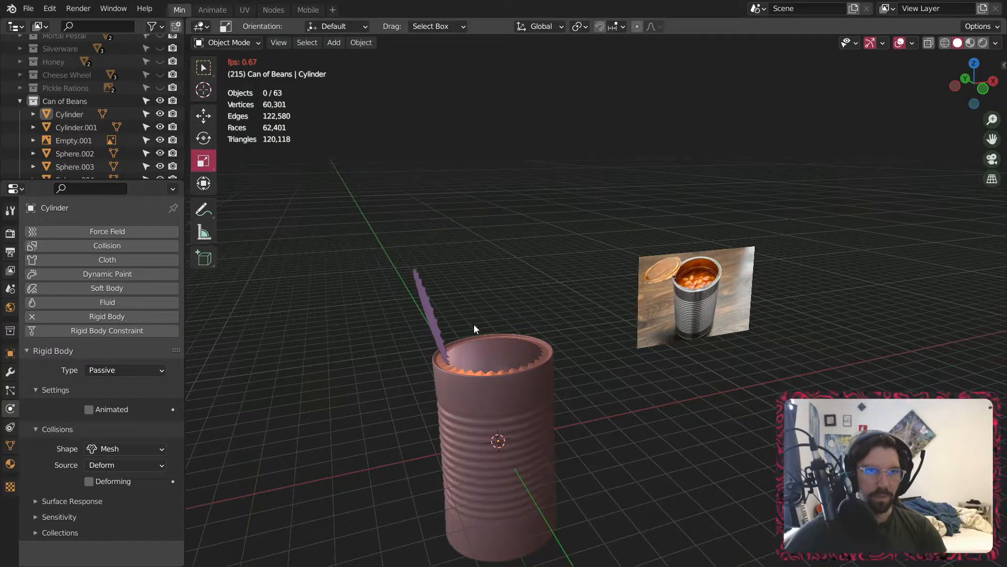
pyautogui.press('space')
# - View the beans inside the can and advance the simulation to frame 229
pyautogui.moveTo(473, 324); pyautogui.dragTo(516, 470, button='middle')
pyautogui.scroll(9, 507, 411)
pyautogui.moveTo(508, 411); pyautogui.dragTo(563, 376, button='middle')
pyautogui.press('space')
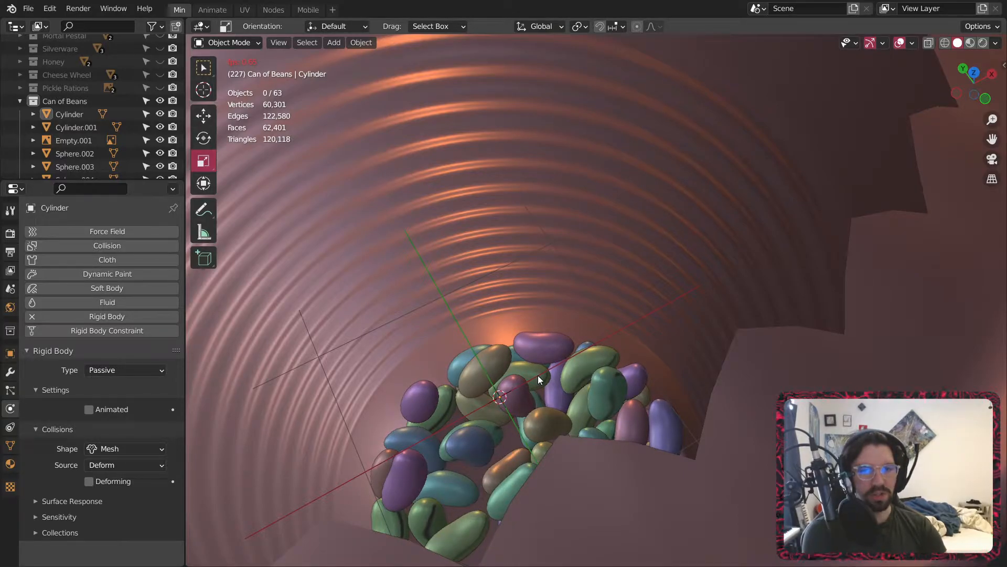
pyautogui.press('space')
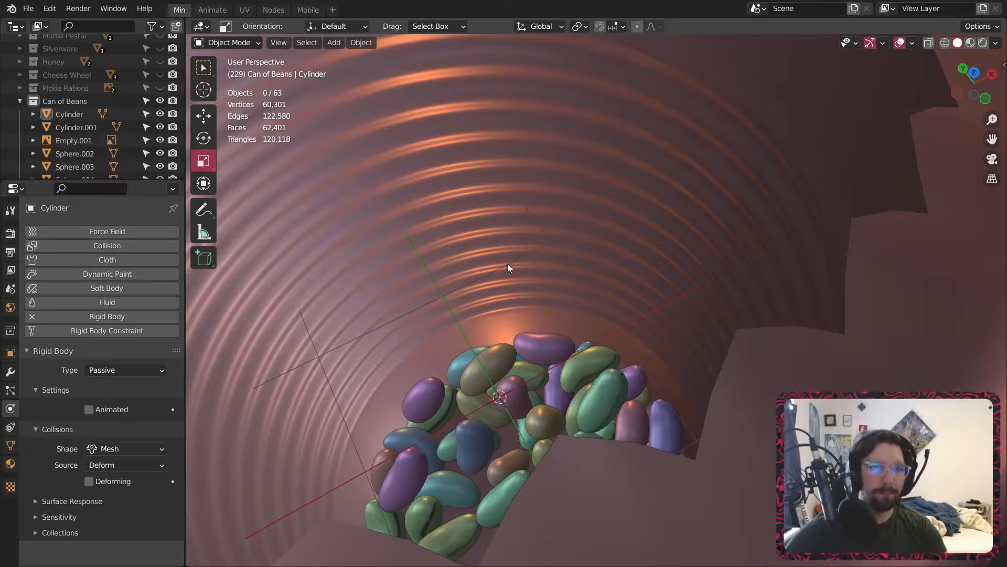
# - Delete the reference image standing beside the finished can of beans
pyautogui.scroll(-7, 490, 261)
pyautogui.moveTo(514, 235); pyautogui.dragTo(502, 292, button='middle')
pyautogui.scroll(5, 502, 292)
pyautogui.scroll(-3, 541, 221)
pyautogui.moveTo(540, 221); pyautogui.dragTo(658, 235, button='middle')
pyautogui.scroll(-5, 645, 345)
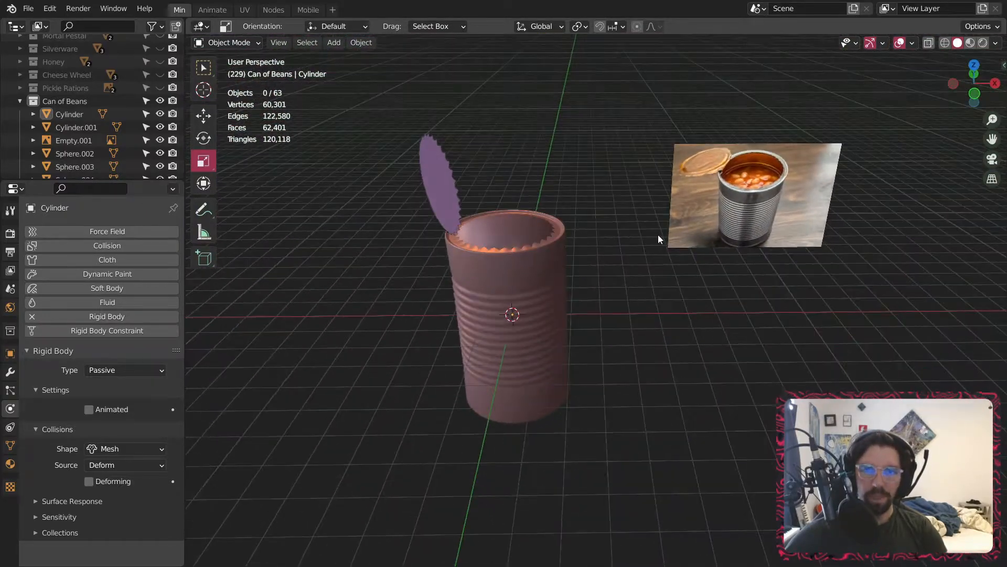
pyautogui.click(761, 220)
pyautogui.press('Delete')
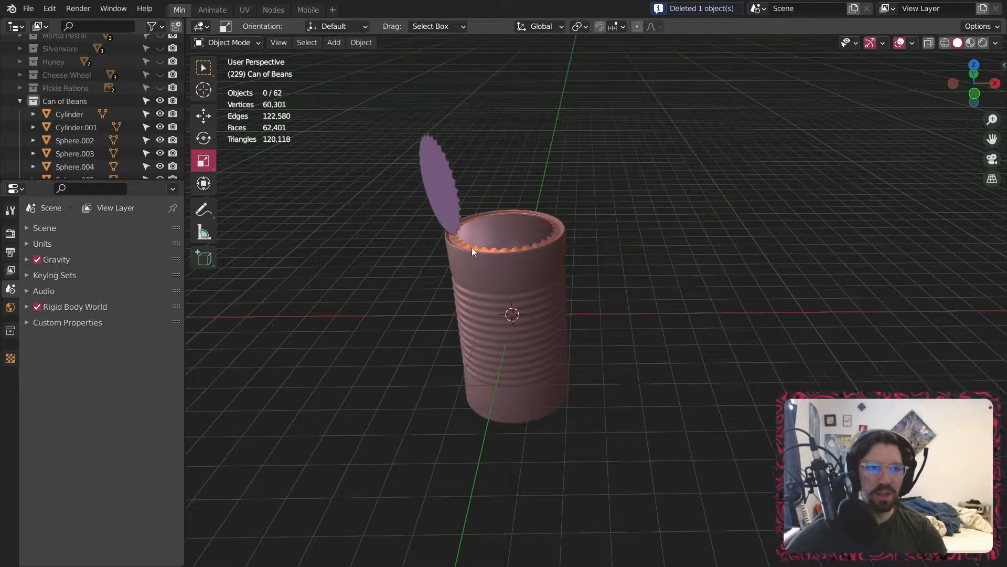
pyautogui.scroll(-3, 518, 245)
pyautogui.moveTo(518, 244); pyautogui.dragTo(536, 245, button='middle')
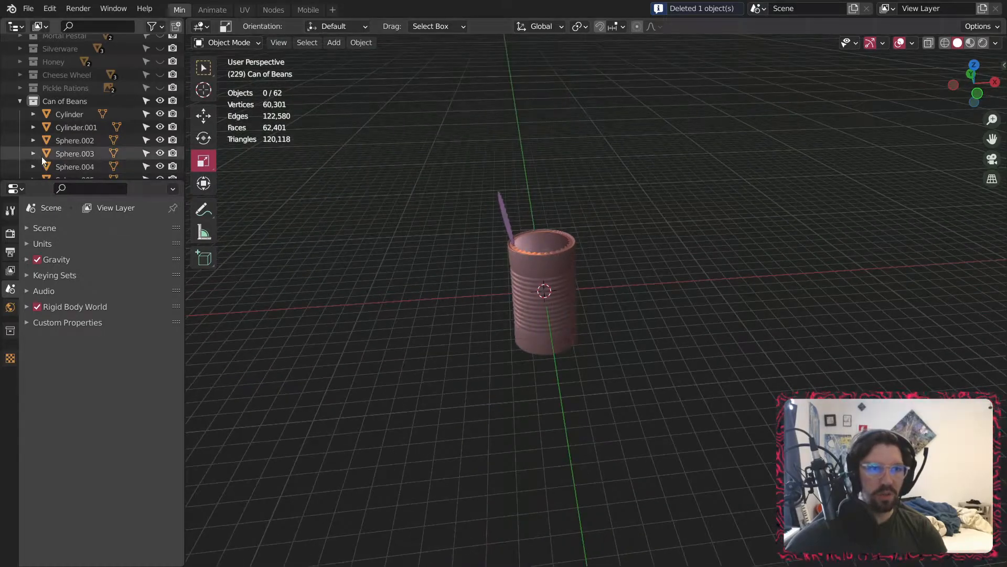
# - Examine the modifier and rigid body settings of the bean Sphere.002, and clear the selection
pyautogui.click(69, 139)
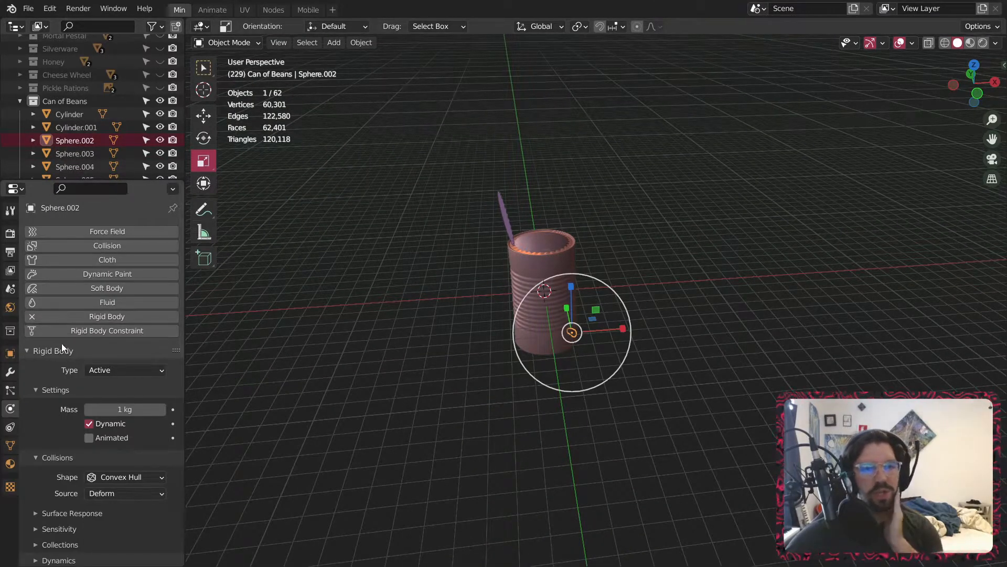
pyautogui.click(10, 372)
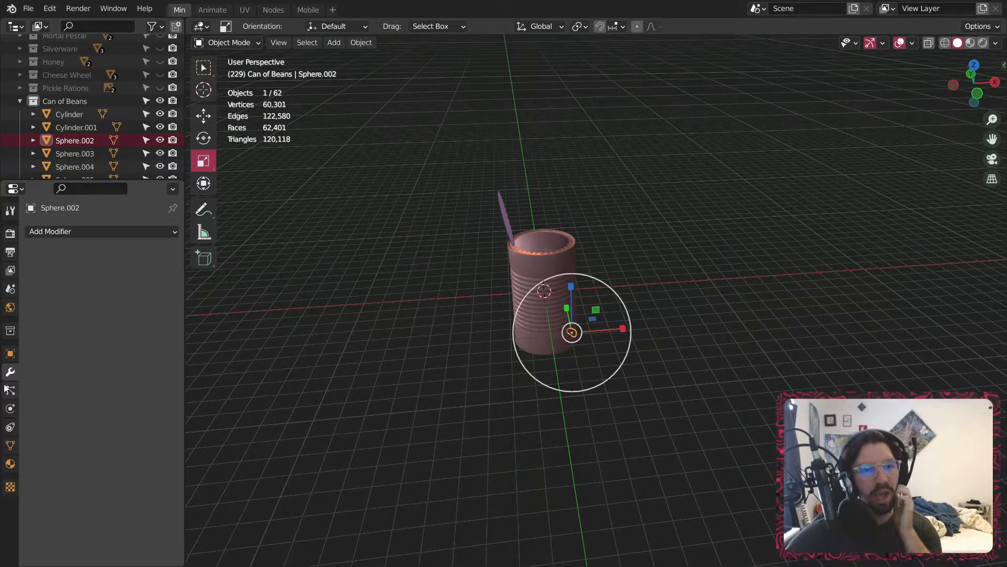
pyautogui.click(10, 389)
pyautogui.click(10, 407)
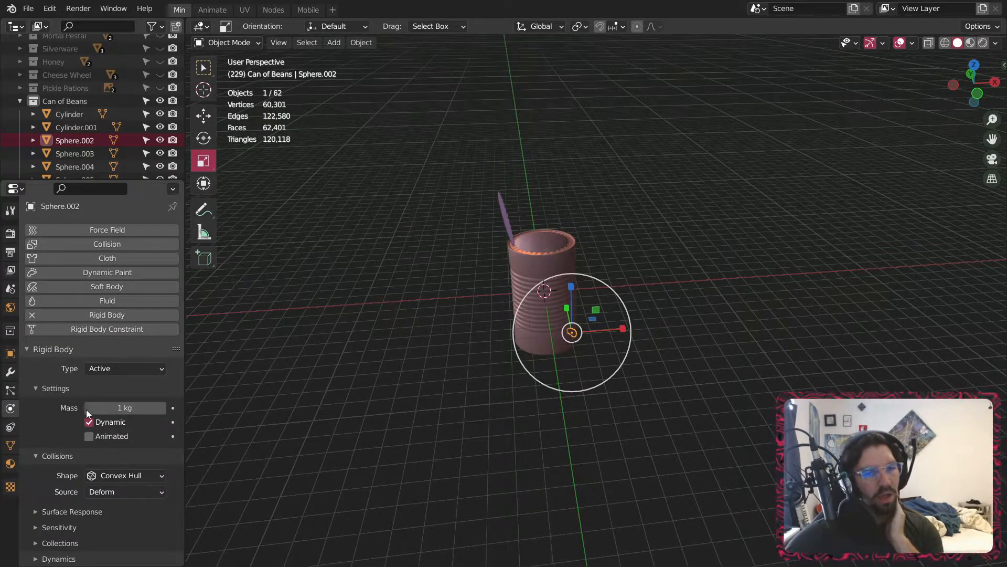
pyautogui.scroll(3, 555, 213)
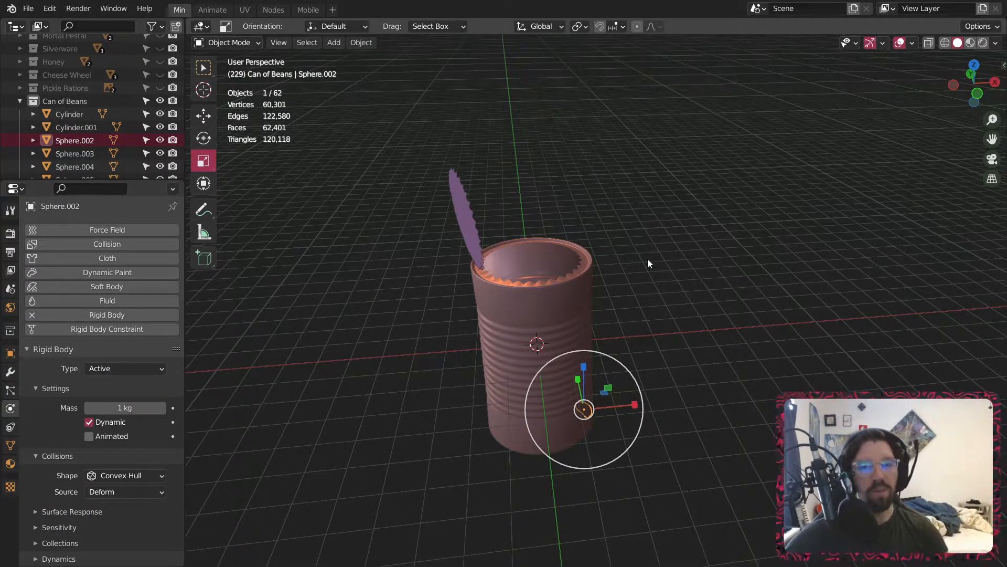
pyautogui.moveTo(672, 182); pyautogui.dragTo(533, 240, button='middle')
pyautogui.click(645, 195)
pyautogui.scroll(-2, 533, 240)
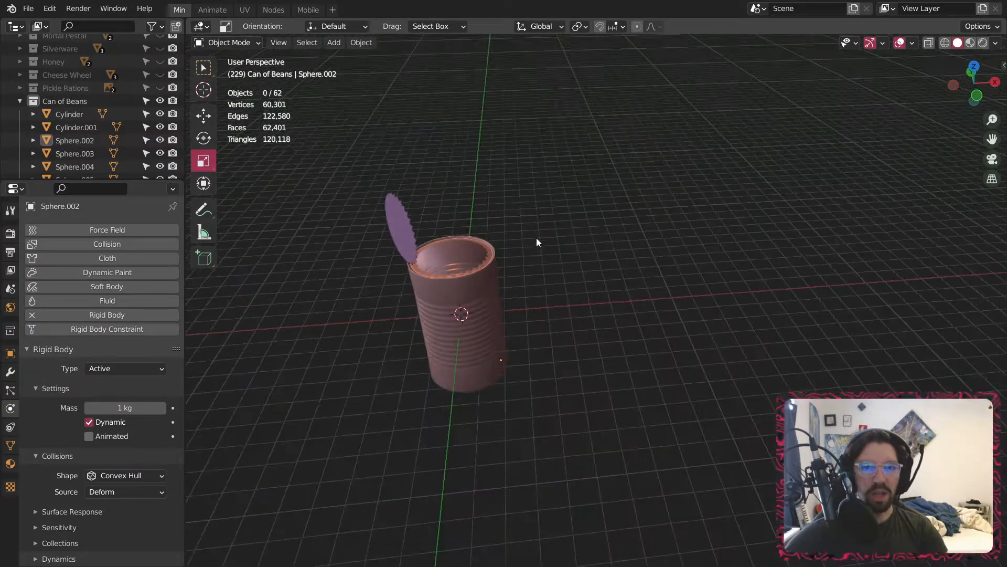
# - Collapse and hide the Can of Beans collection, and show the Pickle Rations collection with its reference images
pyautogui.click(20, 101)
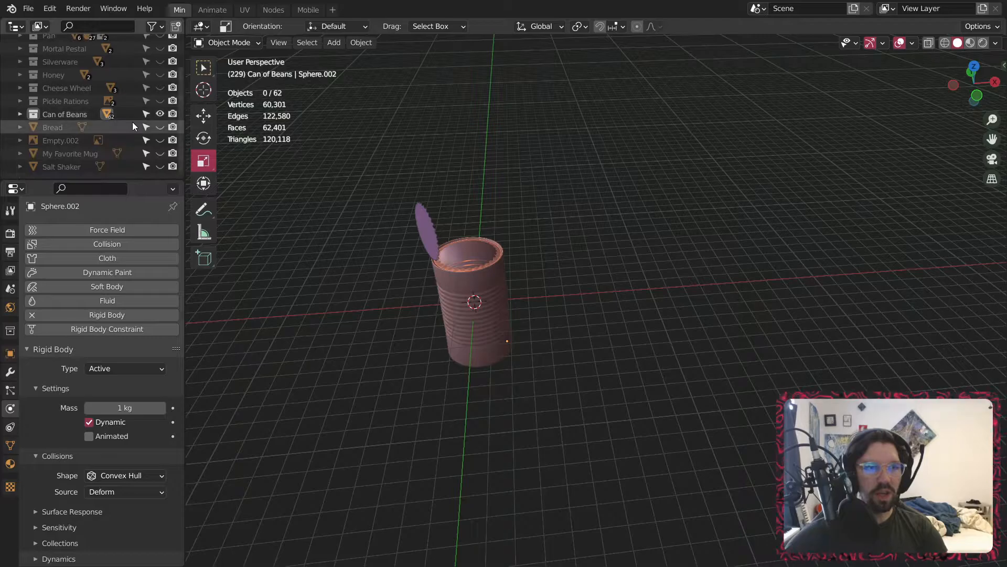
pyautogui.click(160, 113)
pyautogui.click(160, 100)
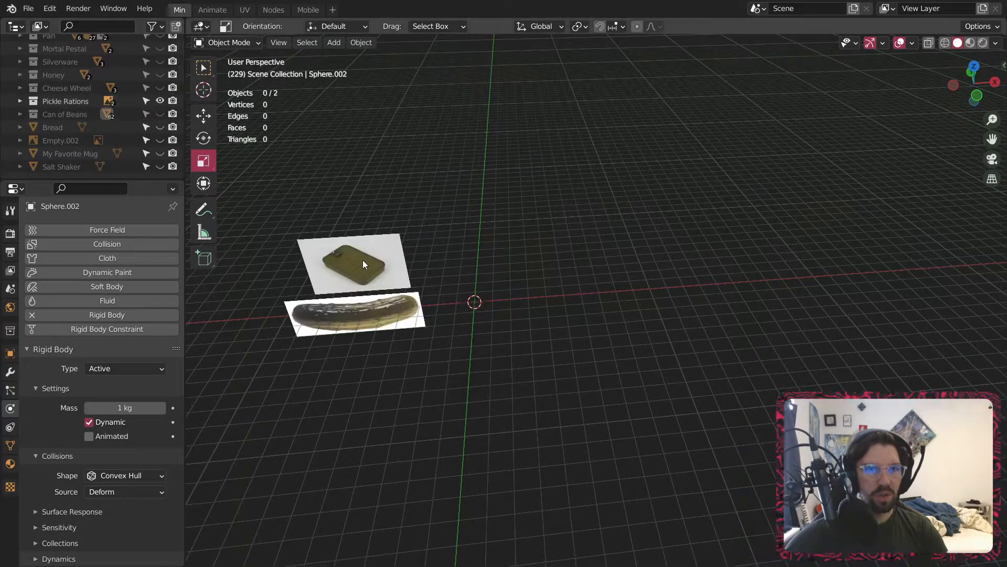
pyautogui.keyDown('shift'); pyautogui.moveTo(360, 260); pyautogui.dragTo(525, 333, button='middle'); pyautogui.keyUp('shift')
pyautogui.scroll(5, 504, 336)
# - Try a UV sphere stretched to about 6.5 along Z as the pickle's base shape, and undo it
pyautogui.click(334, 43)
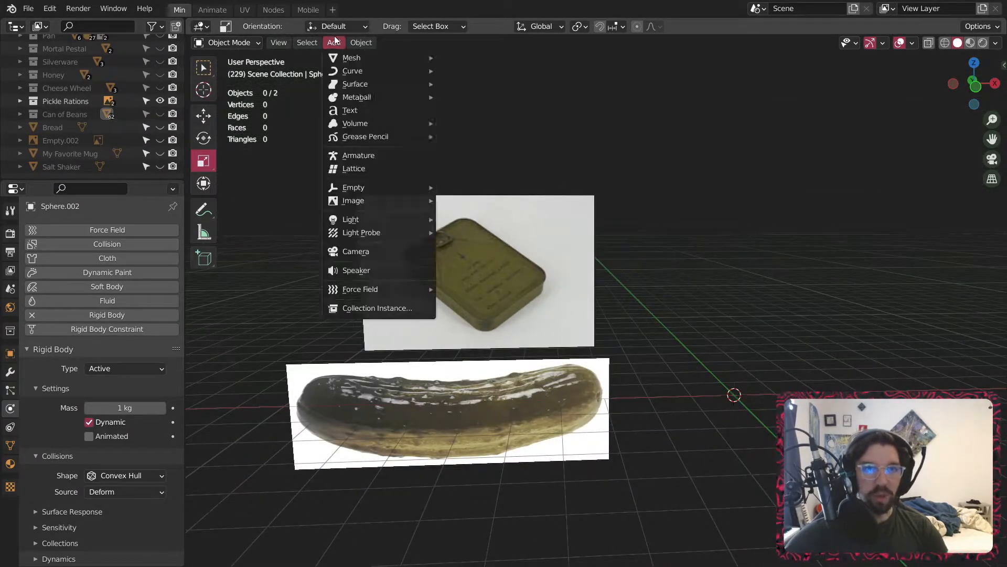
pyautogui.moveTo(368, 58)
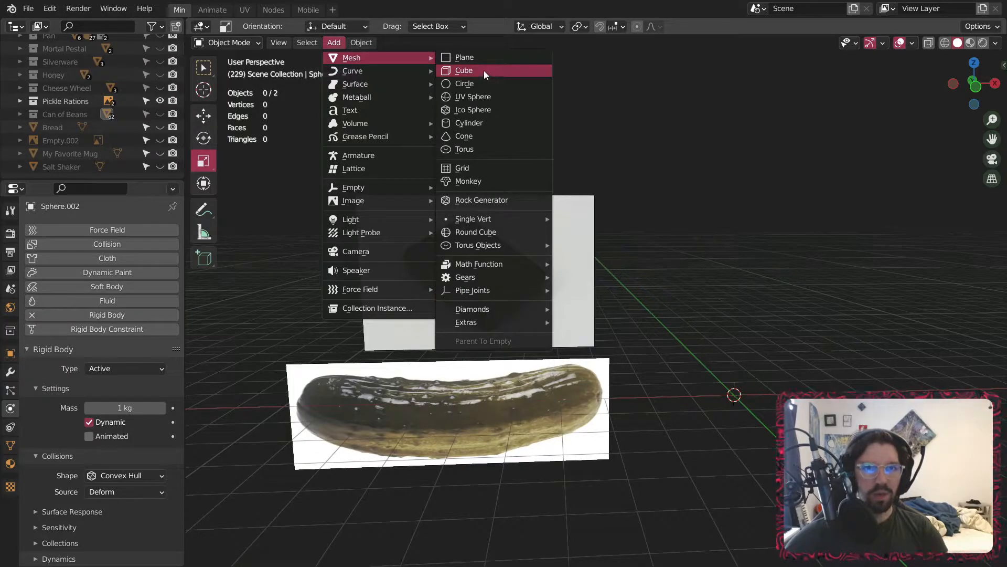
pyautogui.click(467, 97)
pyautogui.scroll(-3, 599, 234)
pyautogui.moveTo(599, 234); pyautogui.dragTo(576, 287, button='middle')
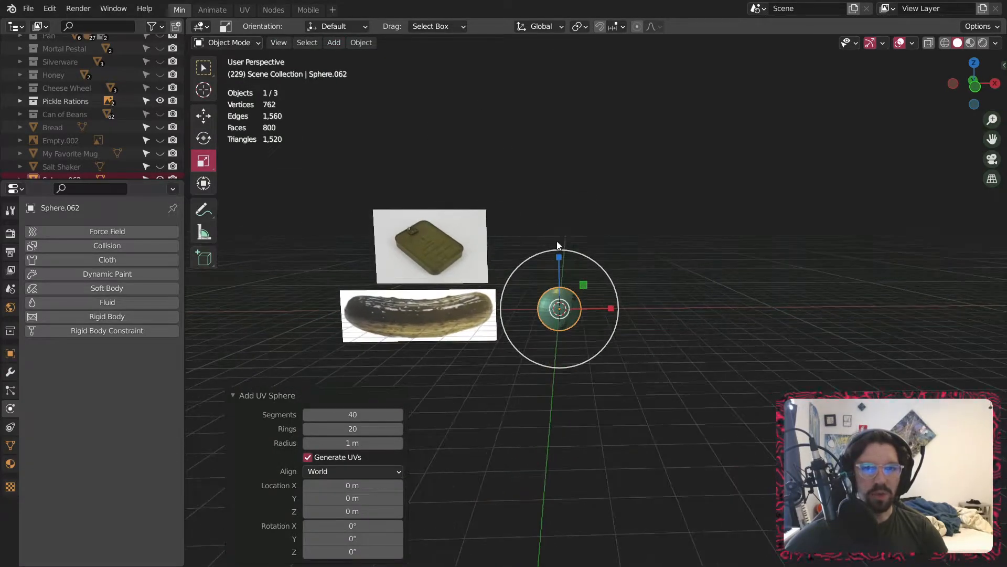
pyautogui.moveTo(567, 253); pyautogui.dragTo(543, 475)
pyautogui.scroll(2, 558, 284)
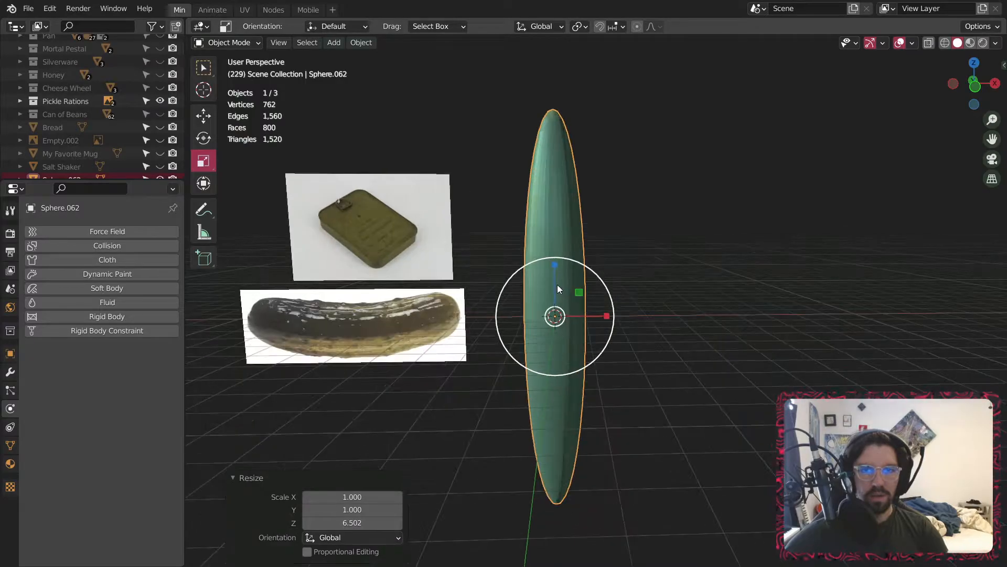
pyautogui.moveTo(569, 277); pyautogui.dragTo(562, 266, button='middle')
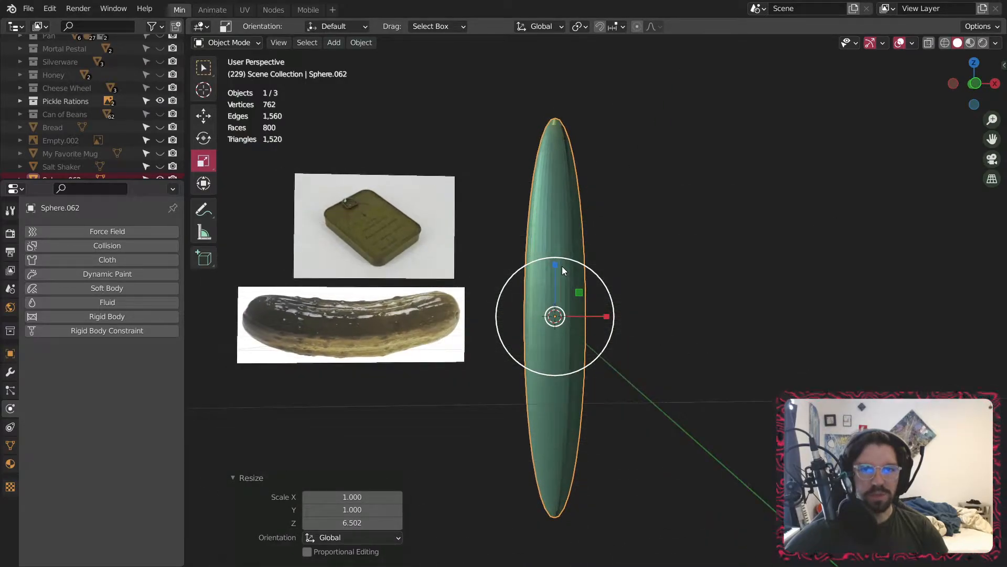
pyautogui.hotkey('ctrl', 'z')
pyautogui.hotkey('ctrl', 'z')
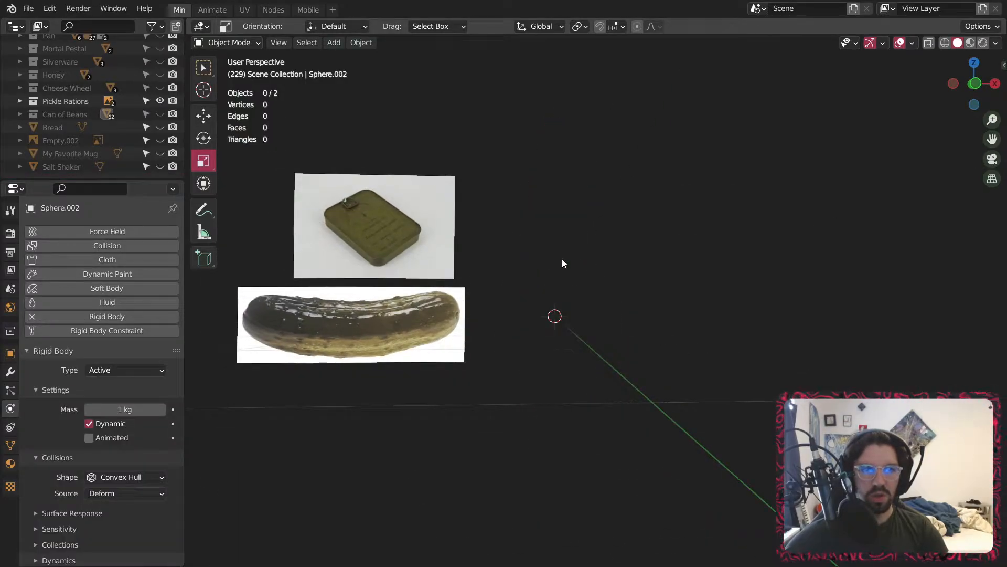
# - Add a cylinder as the pickle's base and scale it along Z by about 4.6
pyautogui.click(336, 44)
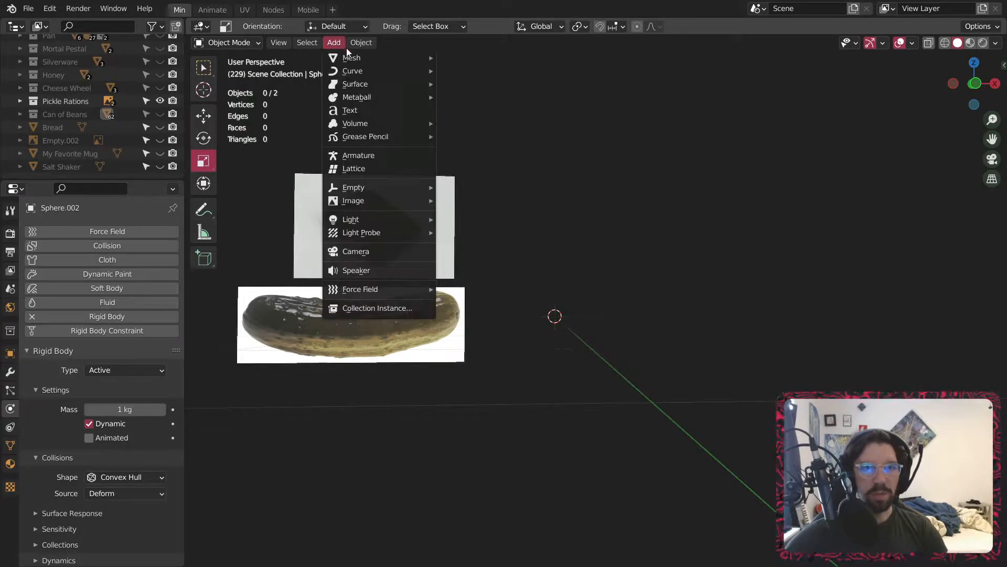
pyautogui.click(335, 46)
pyautogui.click(335, 46)
pyautogui.moveTo(343, 62)
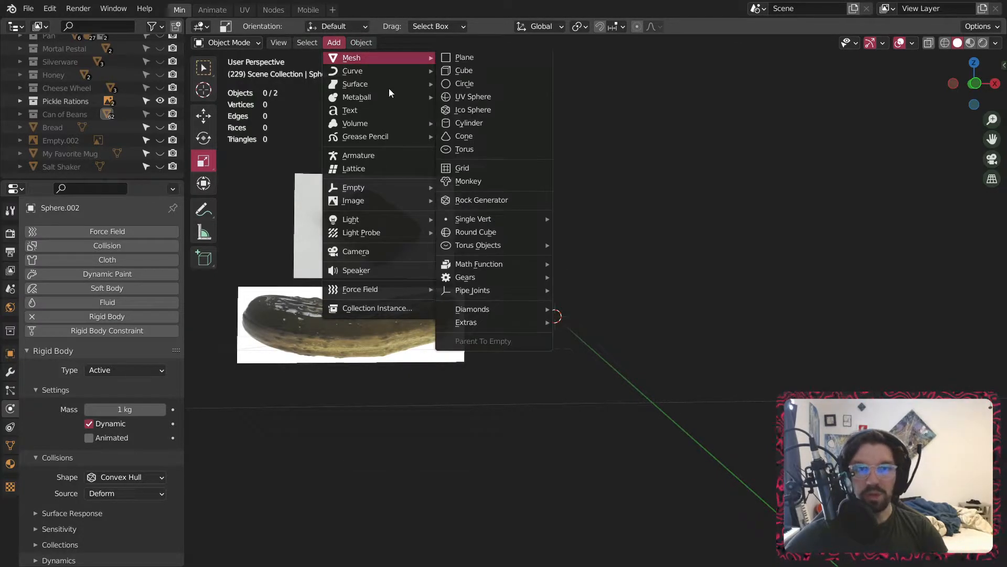
pyautogui.click(481, 123)
pyautogui.scroll(2, 563, 295)
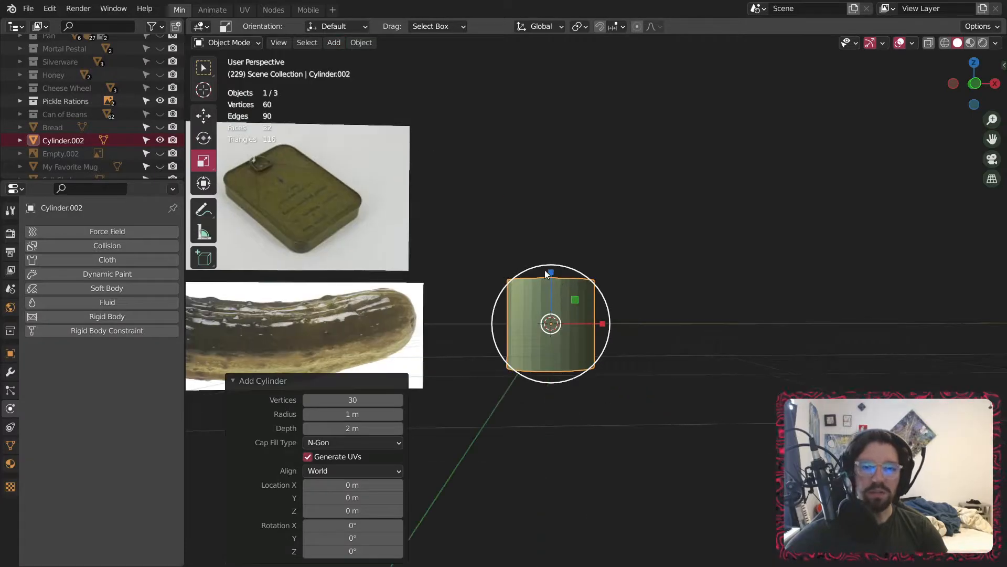
pyautogui.moveTo(551, 273); pyautogui.dragTo(581, 55)
# - Cut two horizontal edge loops around the cylinder in Edit Mode and spread them apart by scaling about 2.0 along Z
pyautogui.click(228, 45)
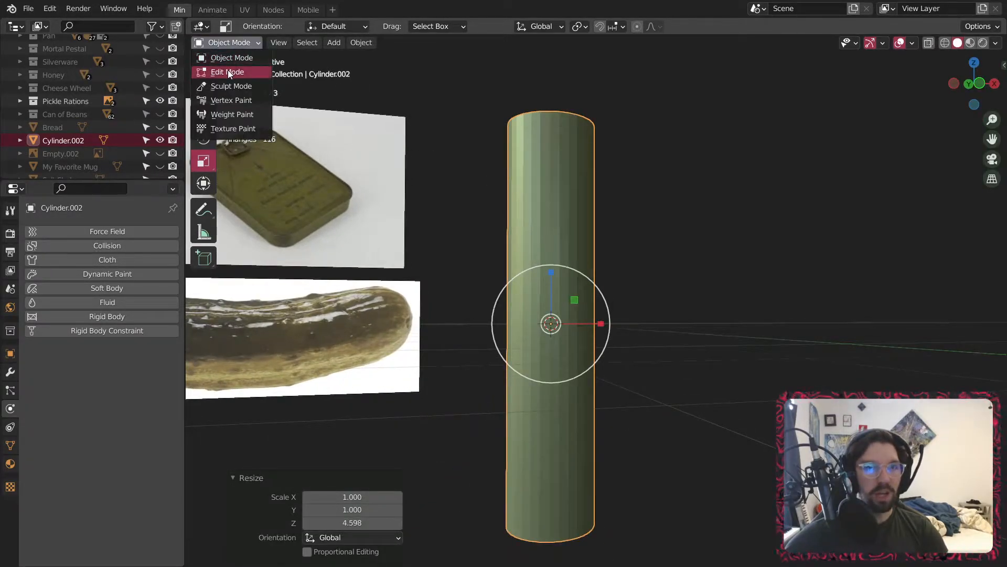
pyautogui.click(228, 68)
pyautogui.click(205, 352)
pyautogui.click(516, 363)
pyautogui.click(401, 452)
pyautogui.moveTo(243, 243); pyautogui.dragTo(238, 243, button='middle')
pyautogui.click(203, 161)
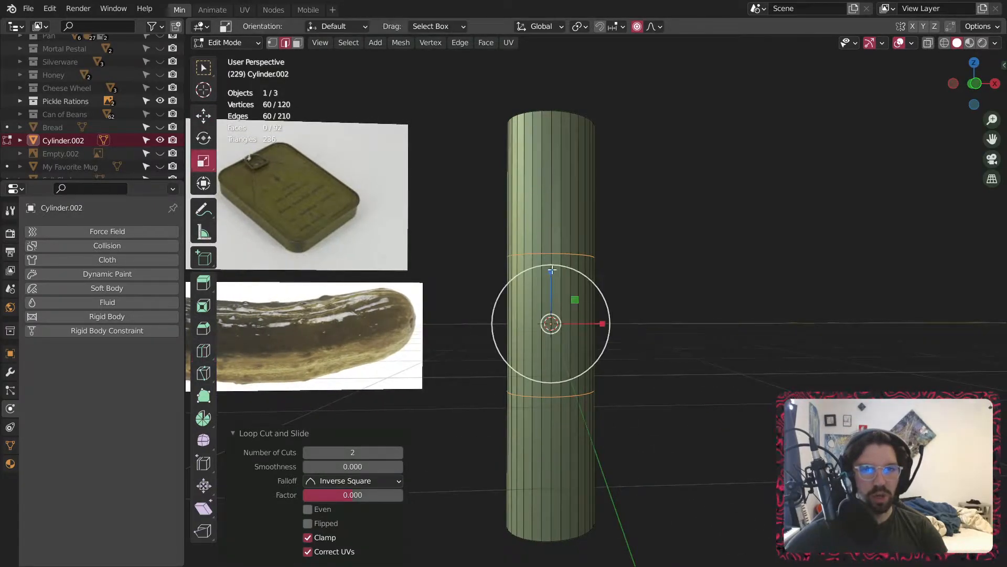
pyautogui.moveTo(554, 271); pyautogui.dragTo(558, 220)
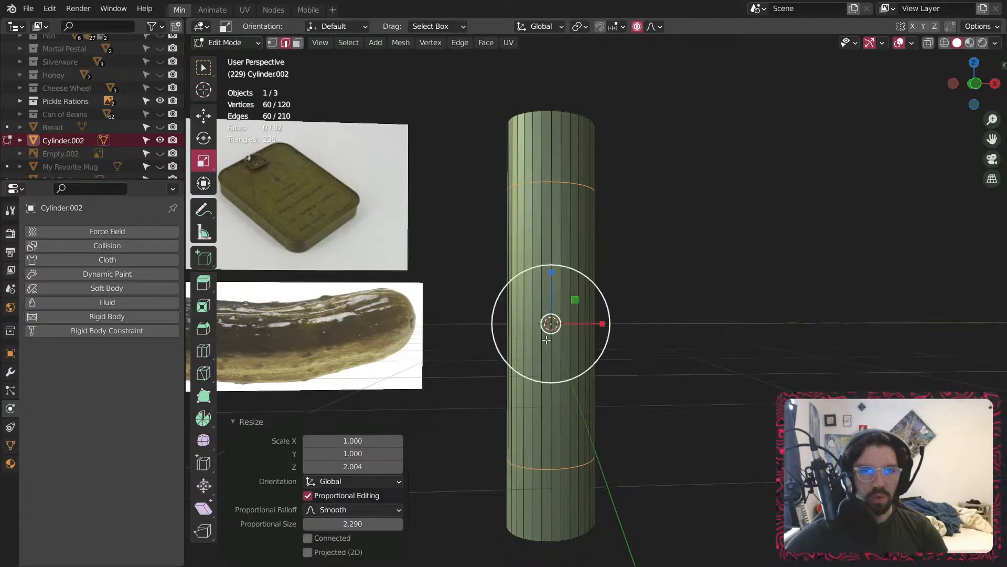
# - Bend the cylinder by moving the upper edge loop about 0.87 m and the lower loop about 0.56 m along X
pyautogui.keyDown('alt'); pyautogui.click(557, 182); pyautogui.keyUp('alt')
pyautogui.moveTo(557, 182); pyautogui.dragTo(642, 193)
pyautogui.click(204, 115)
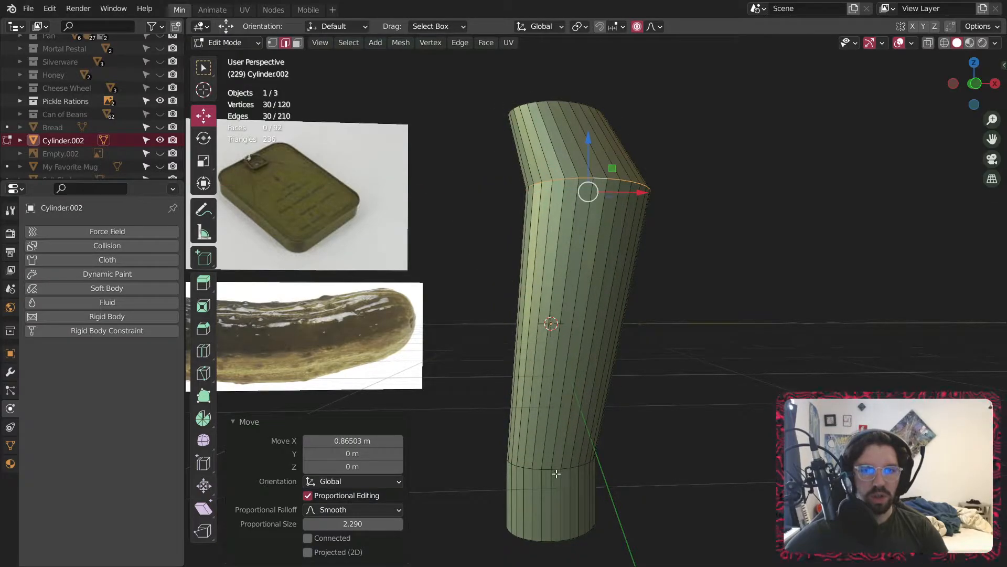
pyautogui.keyDown('alt'); pyautogui.click(555, 471); pyautogui.keyUp('alt')
pyautogui.moveTo(595, 452); pyautogui.dragTo(625, 452)
# - Add a Subdivision modifier to the bent cylinder with viewport level 3, and clear the mesh selection
pyautogui.click(10, 371)
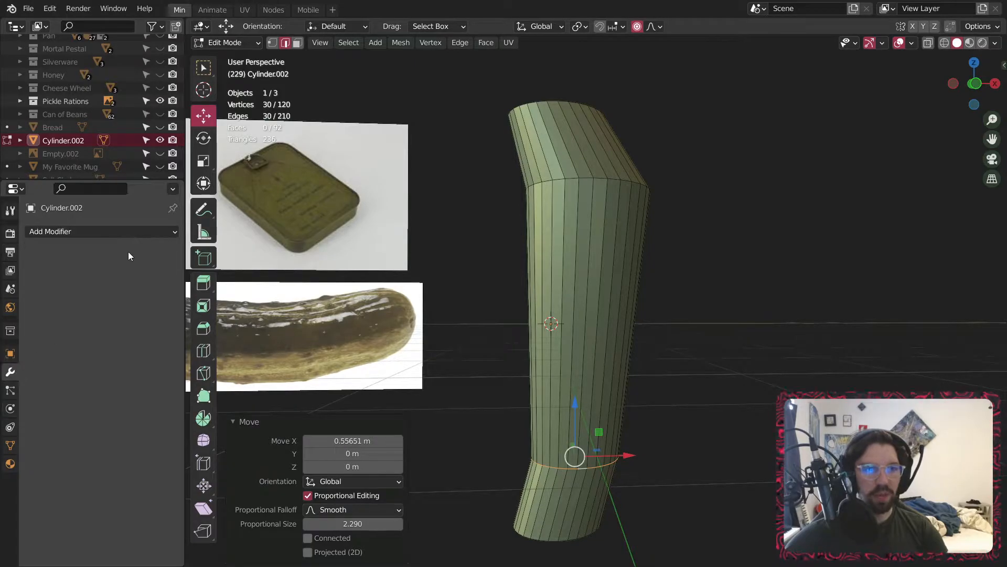
pyautogui.click(112, 230)
pyautogui.click(184, 466)
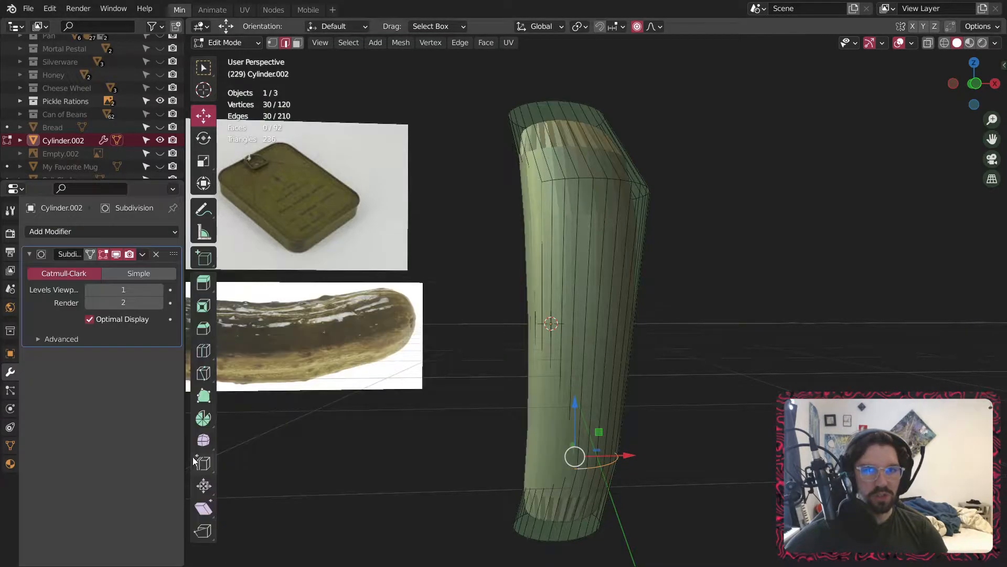
pyautogui.click(159, 289)
pyautogui.click(159, 289)
pyautogui.hotkey('alt', 'a')
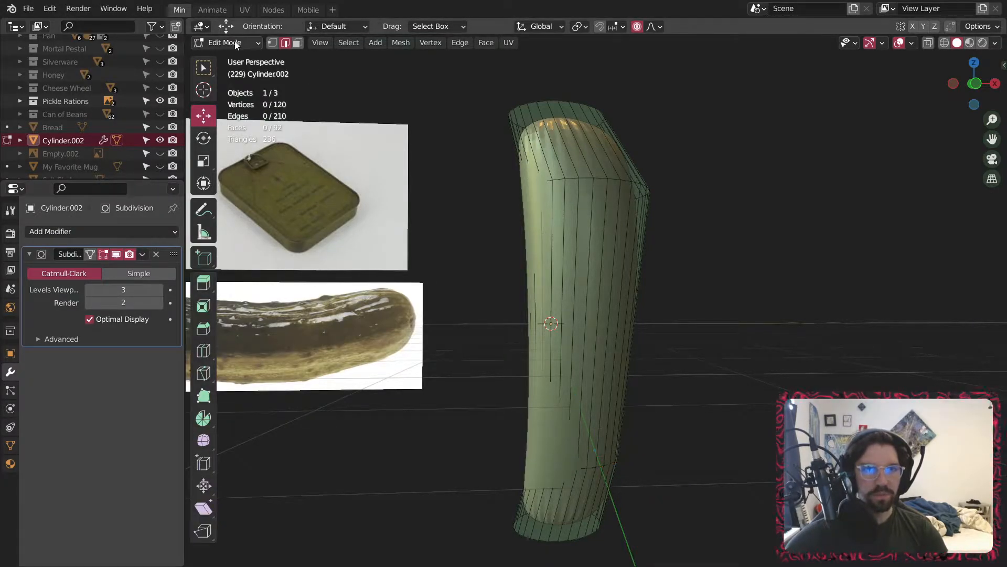
# - Inspect the subdivided pickle in Object Mode and return to Edit Mode
pyautogui.click(240, 43)
pyautogui.click(236, 59)
pyautogui.hotkey('alt', 'a')
pyautogui.moveTo(569, 209); pyautogui.dragTo(552, 225, button='middle')
pyautogui.click(551, 220)
pyautogui.click(237, 43)
pyautogui.click(239, 71)
# - Try Grid Fill on the cylinder's upper cap face, and delete that face
pyautogui.moveTo(555, 159); pyautogui.dragTo(551, 236, button='middle')
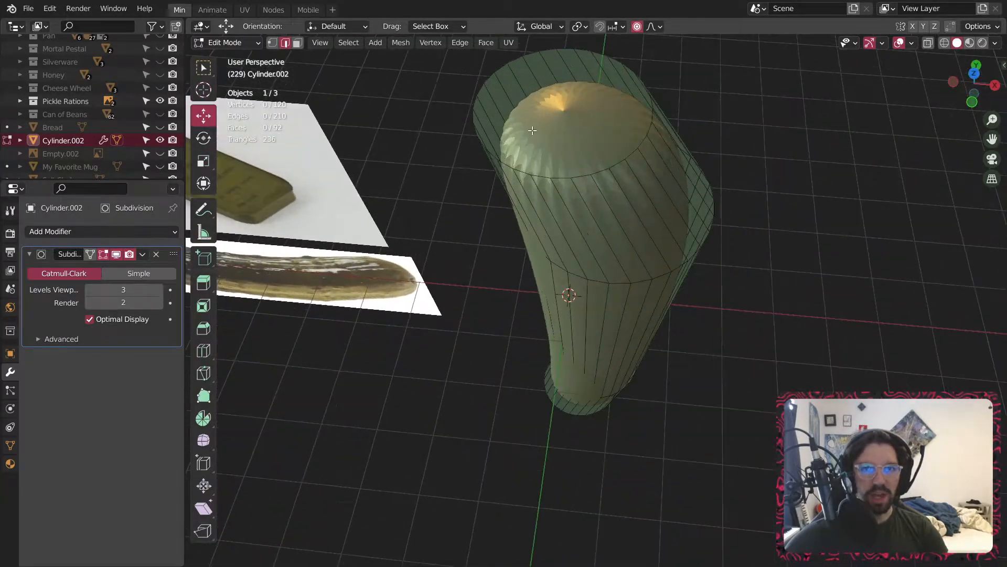
pyautogui.click(560, 129)
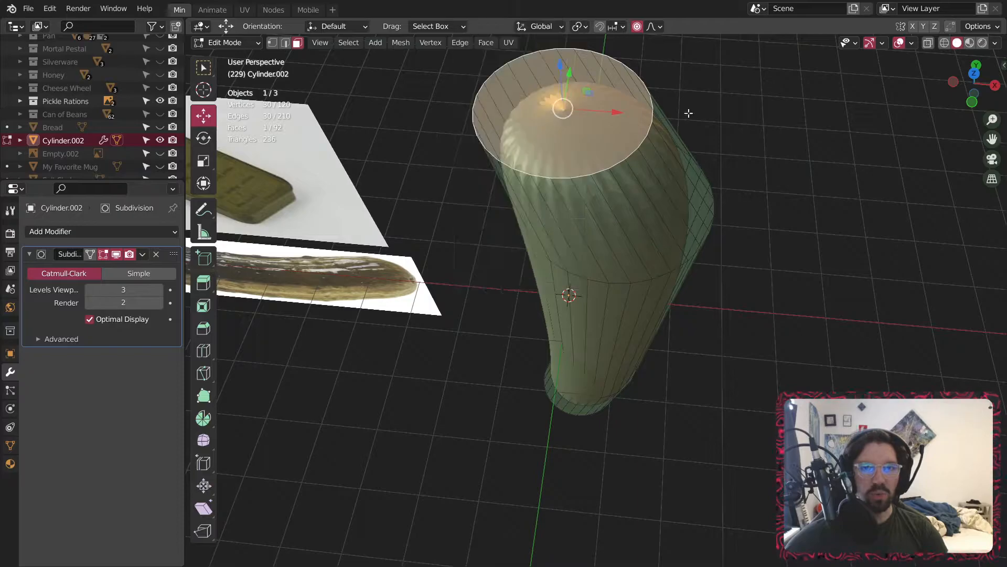
pyautogui.hotkey('ctrl', 'f')
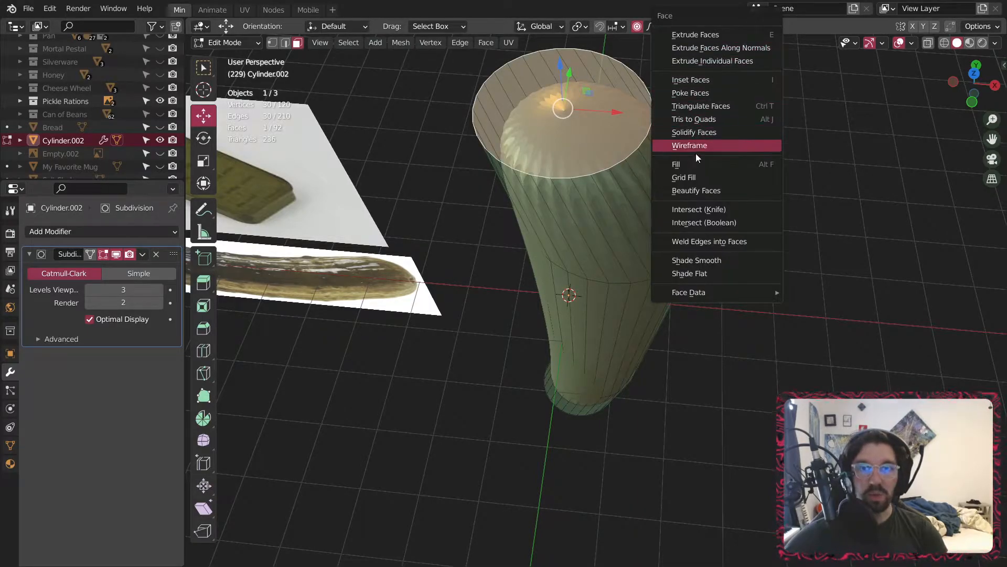
pyautogui.click(692, 177)
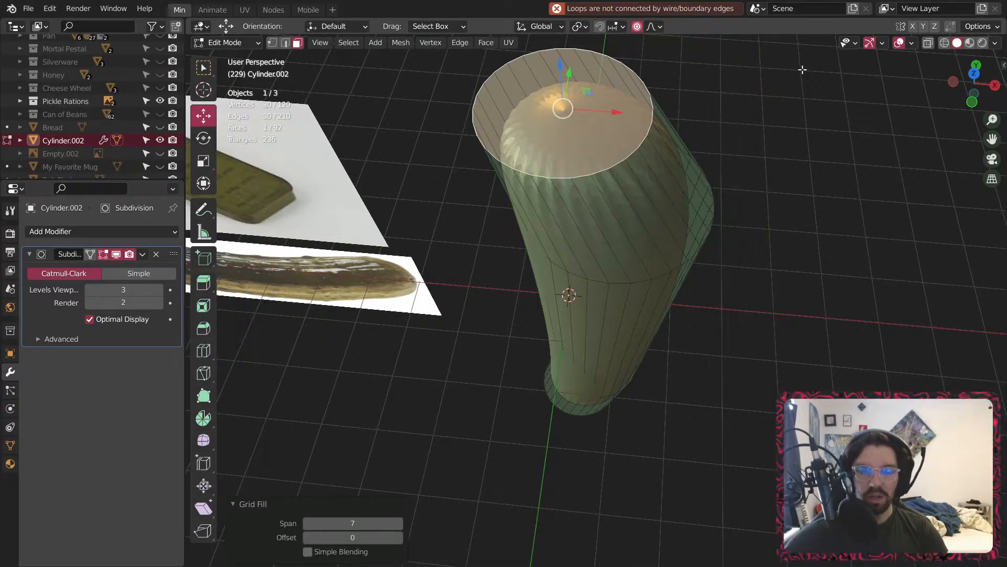
pyautogui.press('x')
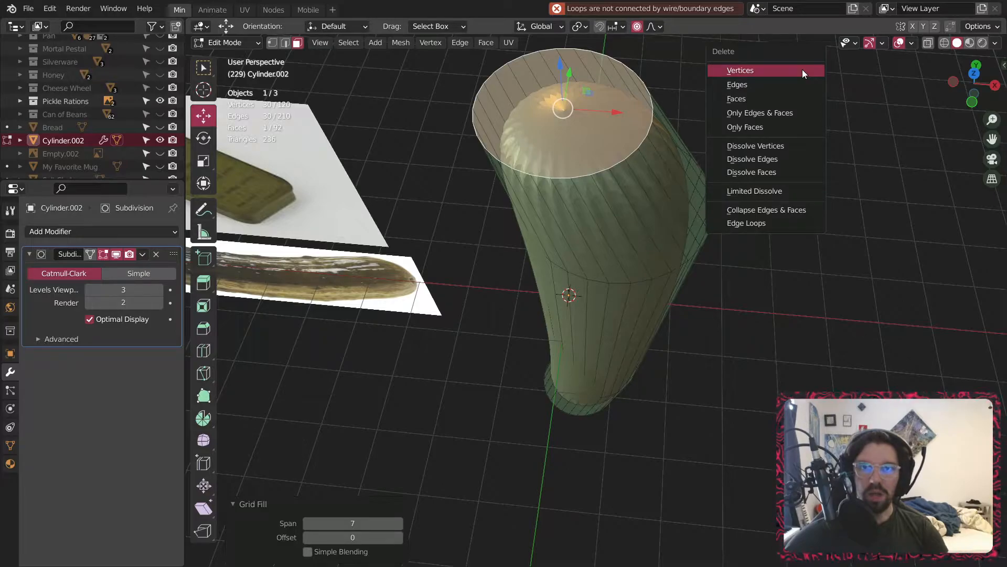
pyautogui.click(745, 99)
# - Select the open edge loop at the cylinder's upper end and close it with Grid Fill, span 7
pyautogui.click(284, 43)
pyautogui.keyDown('alt'); pyautogui.click(520, 62); pyautogui.keyUp('alt')
pyautogui.keyDown('alt'); pyautogui.click(511, 62); pyautogui.keyUp('alt')
pyautogui.press('s')
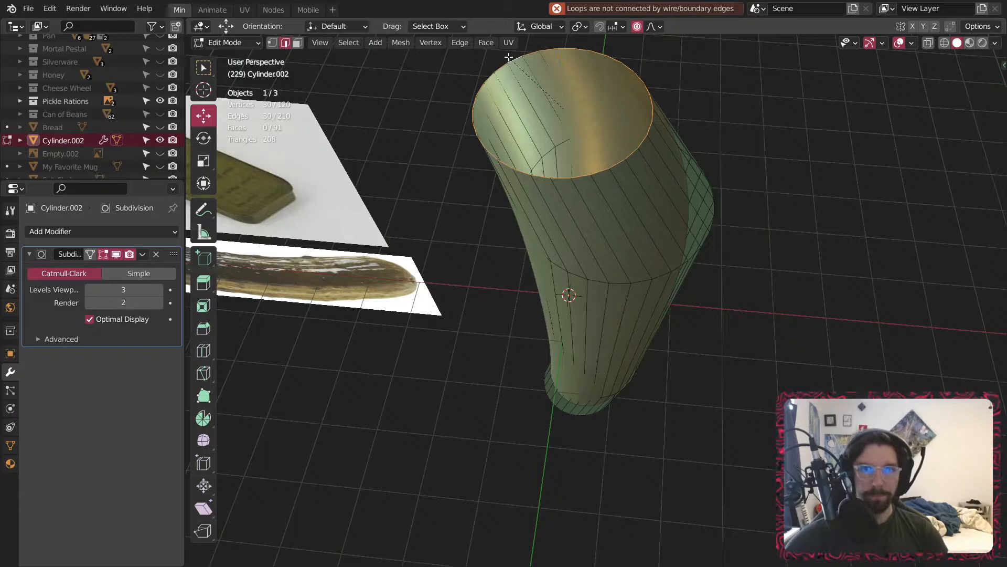
pyautogui.rightClick(509, 58)
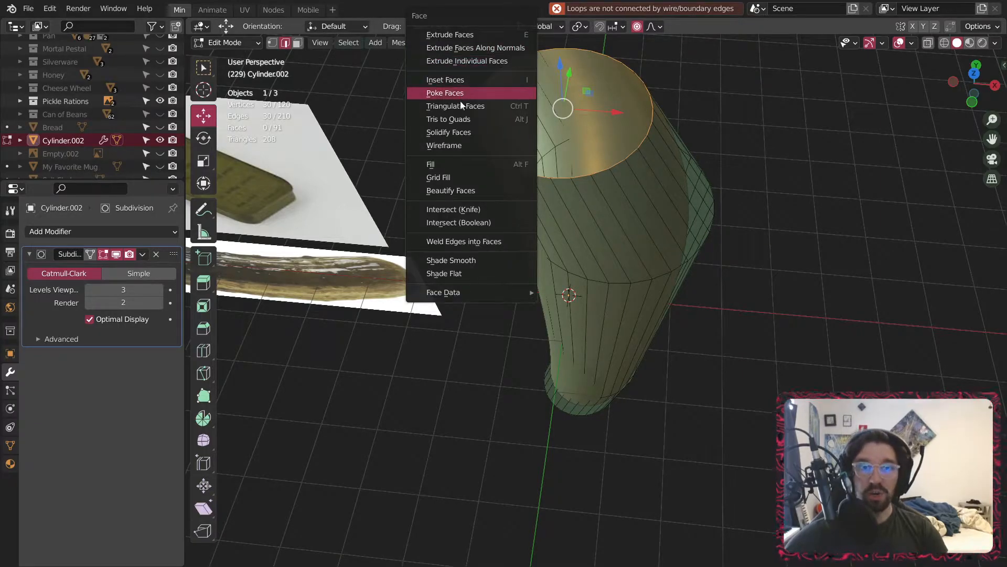
pyautogui.click(445, 173)
pyautogui.moveTo(534, 164); pyautogui.dragTo(600, 143, button='middle')
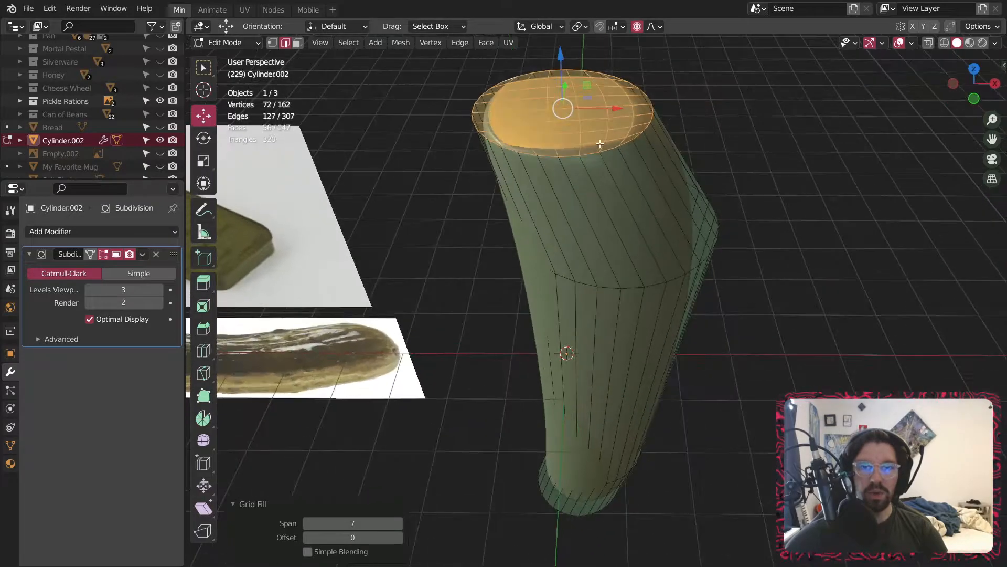
# - Delete the cap face at the cylinder's lower end and close the open edge loop with Grid Fill, span 7
pyautogui.moveTo(502, 382); pyautogui.dragTo(334, 78, button='middle')
pyautogui.click(298, 45)
pyautogui.rightClick(559, 219)
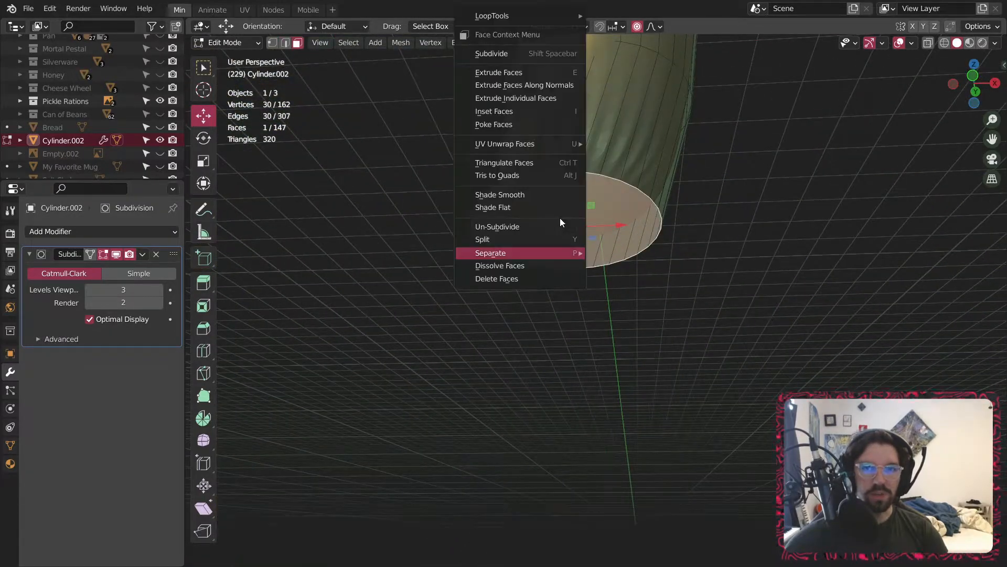
pyautogui.click(515, 288)
pyautogui.keyDown('alt'); pyautogui.click(570, 171); pyautogui.keyUp('alt')
pyautogui.hotkey('ctrl', 'f')
pyautogui.click(553, 179)
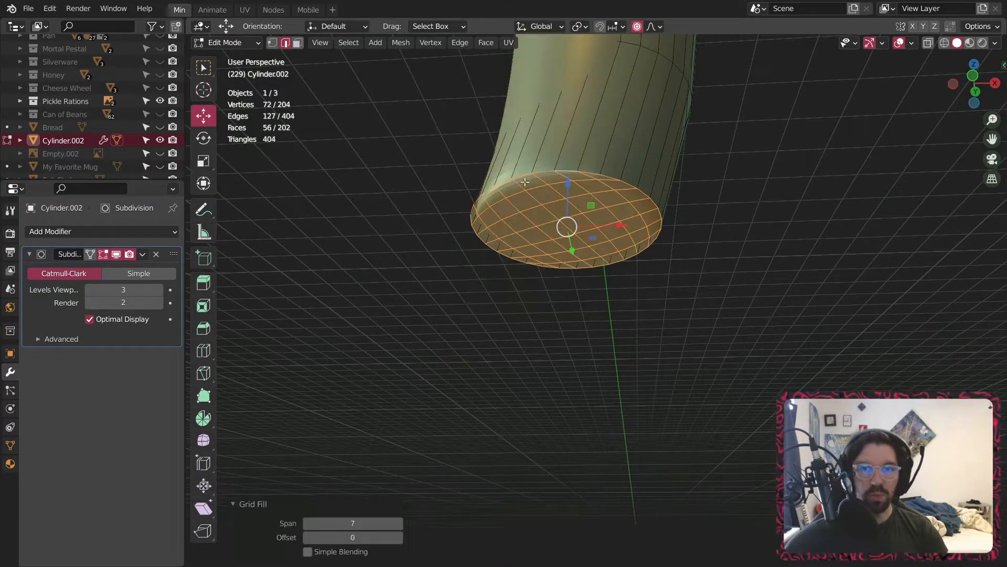
# - Move the lower cap's centre vertex -1.4132 m along Z with proportional editing, size 1.640, to round that end
pyautogui.click(273, 43)
pyautogui.click(562, 217)
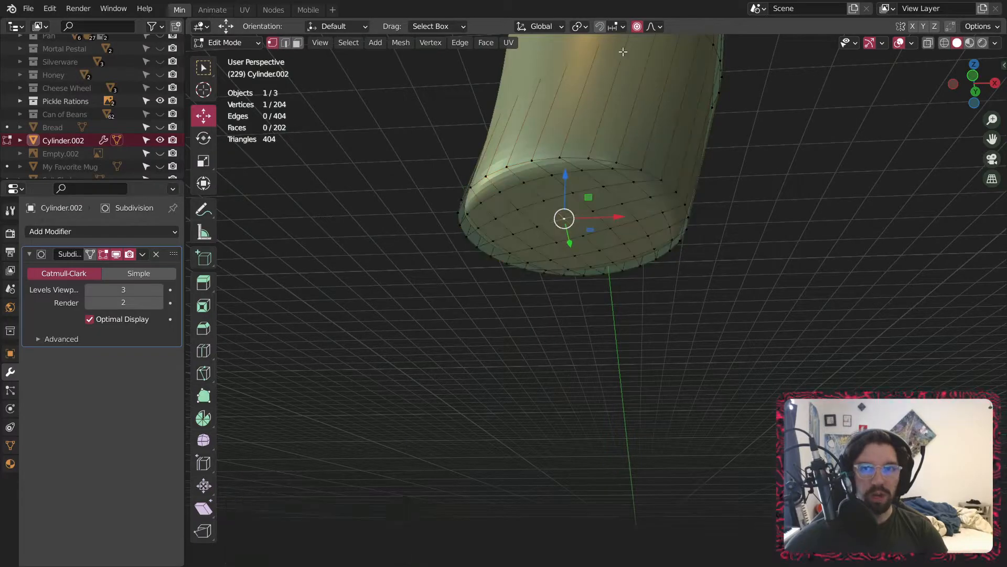
pyautogui.moveTo(565, 176); pyautogui.dragTo(561, 335)
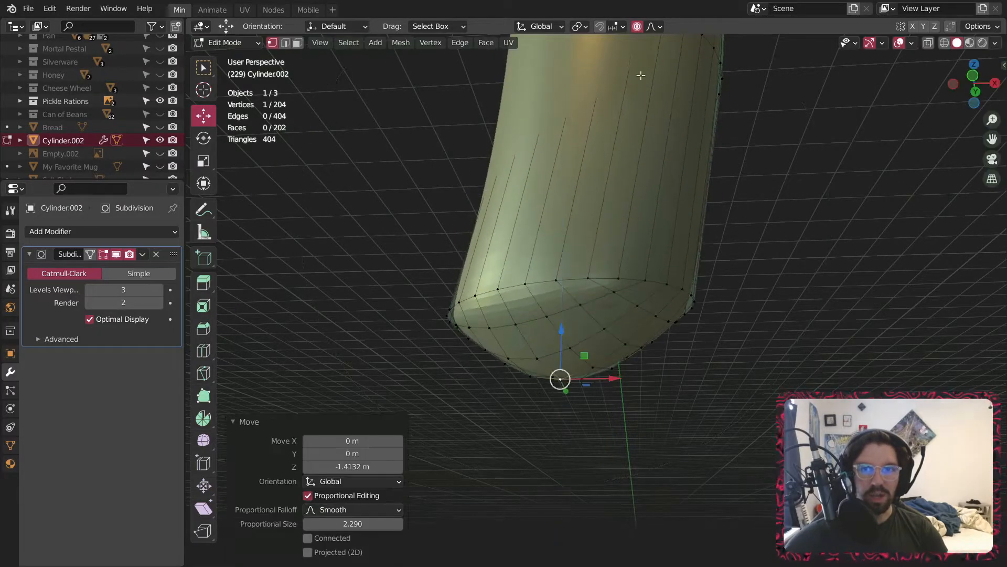
pyautogui.moveTo(353, 523); pyautogui.dragTo(324, 524)
pyautogui.scroll(-5, 530, 362)
pyautogui.moveTo(541, 314); pyautogui.dragTo(556, 398, button='middle')
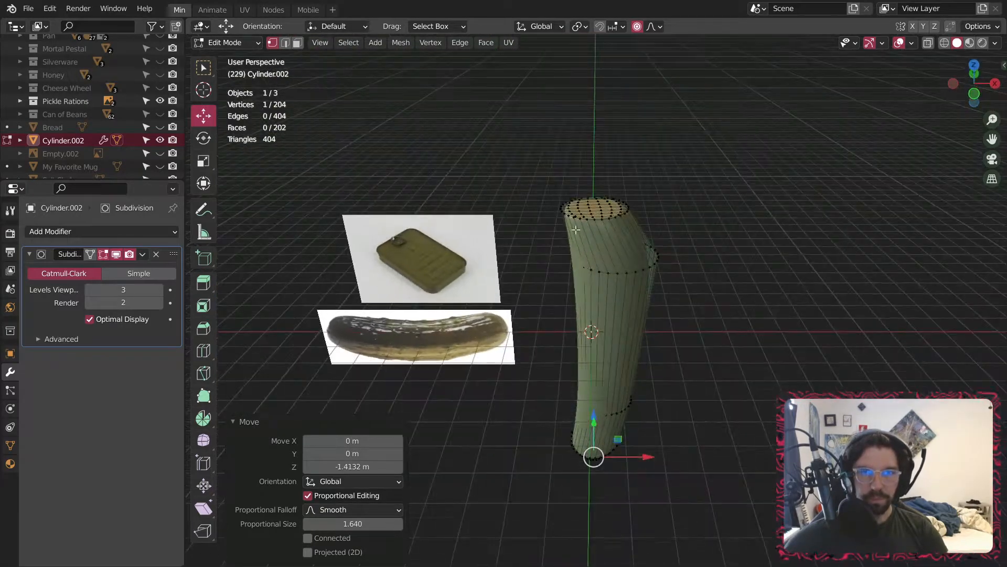
# - Move the upper cap's centre vertex 1.0921 m along Z with proportional editing to round the upper end
pyautogui.scroll(6, 625, 209)
pyautogui.click(602, 204)
pyautogui.moveTo(599, 154); pyautogui.dragTo(613, 30)
pyautogui.scroll(-5, 658, 357)
pyautogui.keyDown('shift'); pyautogui.moveTo(656, 353); pyautogui.dragTo(553, 228, button='middle'); pyautogui.keyUp('shift')
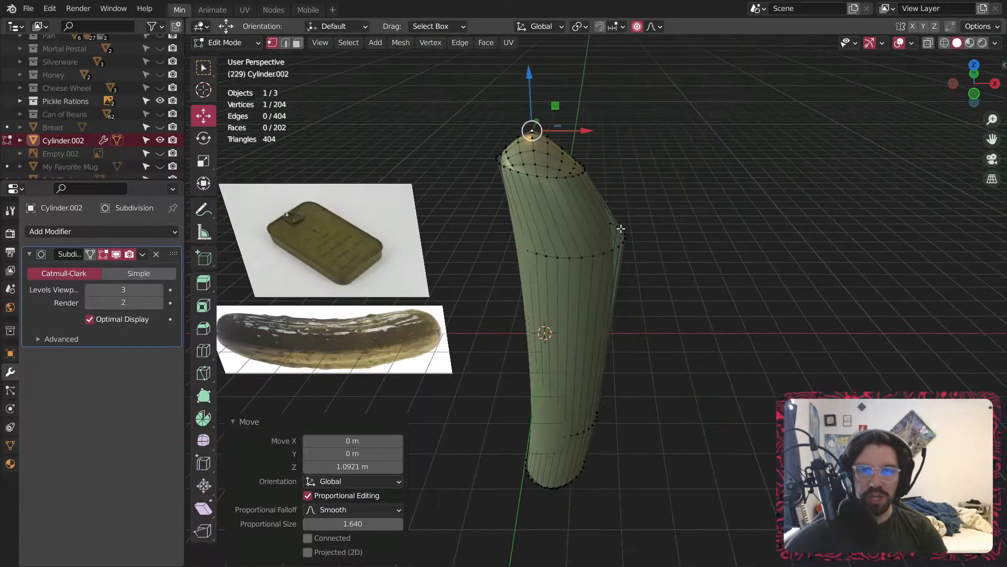
# - Select the whole pickle mesh and smooth all its vertices with the Smooth tool, smoothing 0.996
pyautogui.press('a')
pyautogui.click(205, 441)
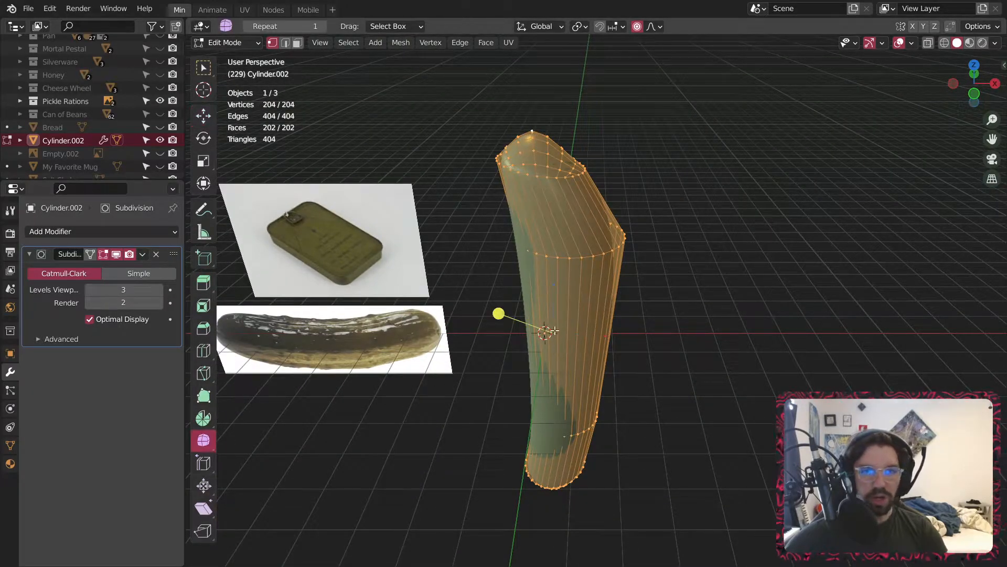
pyautogui.moveTo(505, 311); pyautogui.dragTo(703, 417)
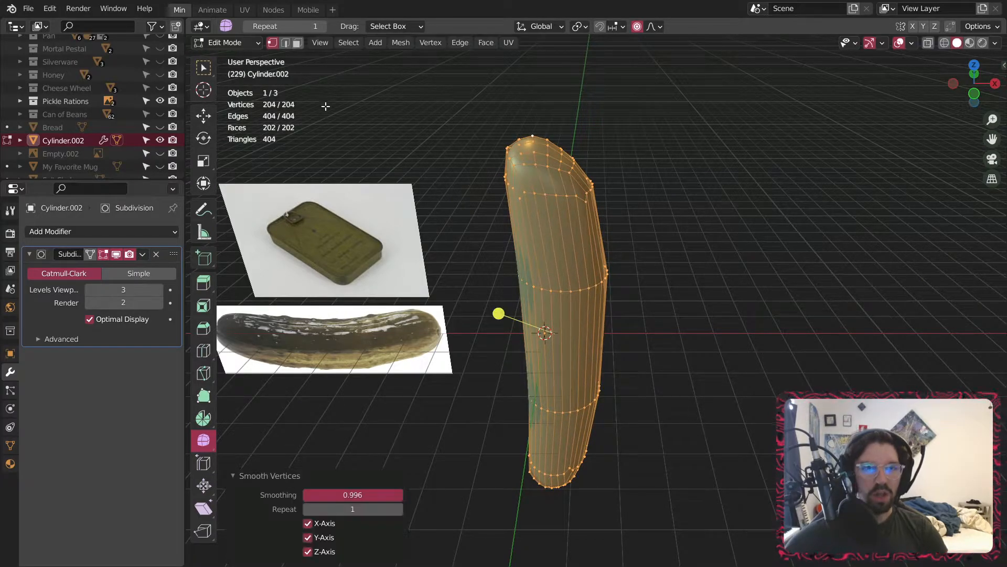
# - Check the smoothed pickle in Object Mode and examine the edge flow around its upper end in Edit Mode
pyautogui.click(232, 45)
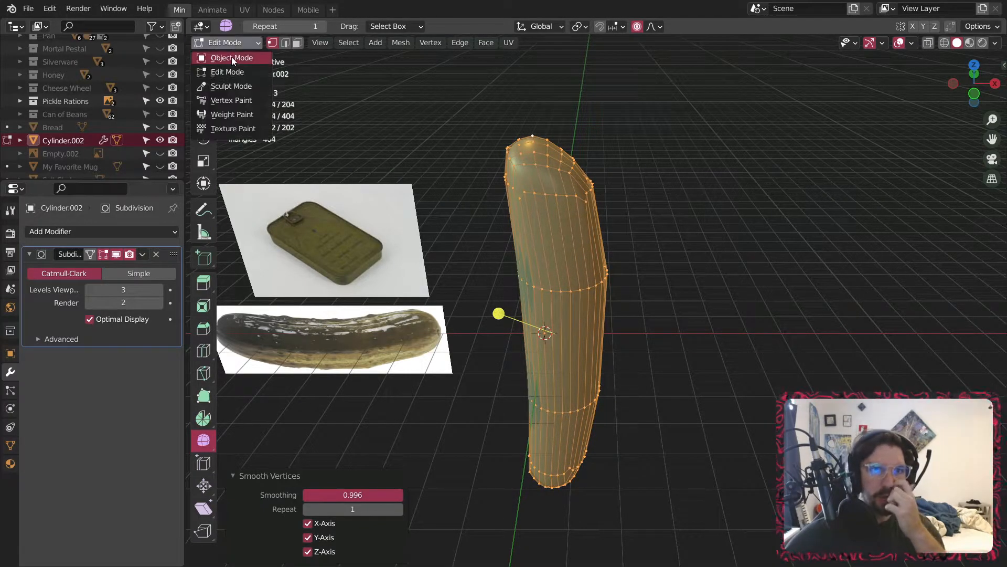
pyautogui.click(232, 57)
pyautogui.press('KP_3')
pyautogui.moveTo(418, 242); pyautogui.dragTo(575, 212, button='middle')
pyautogui.click(524, 266)
pyautogui.moveTo(523, 267)
pyautogui.mouseDown(button='middle')
pyautogui.moveTo(601, 301)
pyautogui.moveTo(491, 333)
pyautogui.moveTo(550, 274)
pyautogui.moveTo(542, 265)
pyautogui.mouseUp(button='middle')
pyautogui.click(232, 44)
pyautogui.click(231, 58)
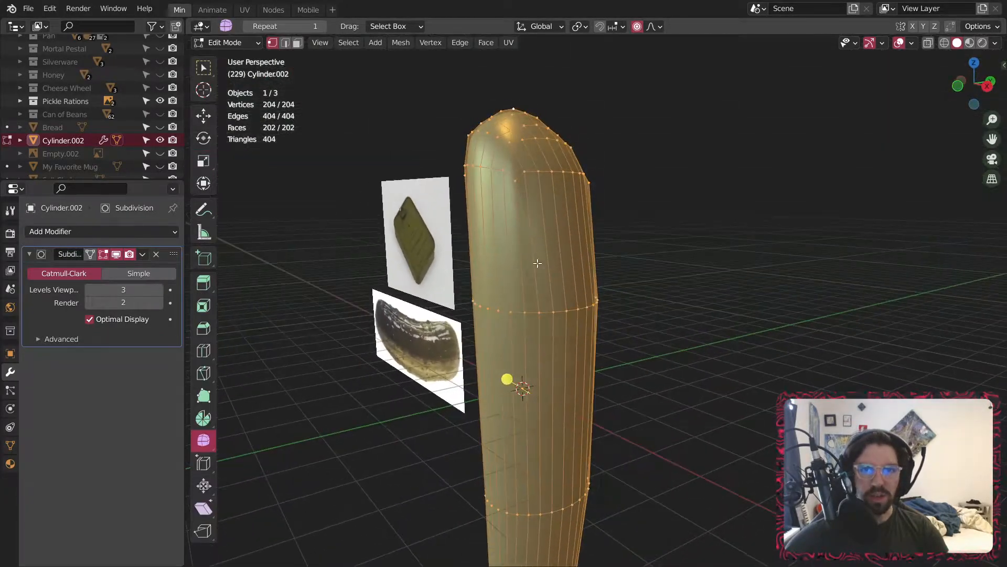
pyautogui.scroll(2, 506, 154)
pyautogui.moveTo(524, 178); pyautogui.dragTo(552, 203, button='middle')
pyautogui.moveTo(558, 290); pyautogui.dragTo(509, 218, button='middle')
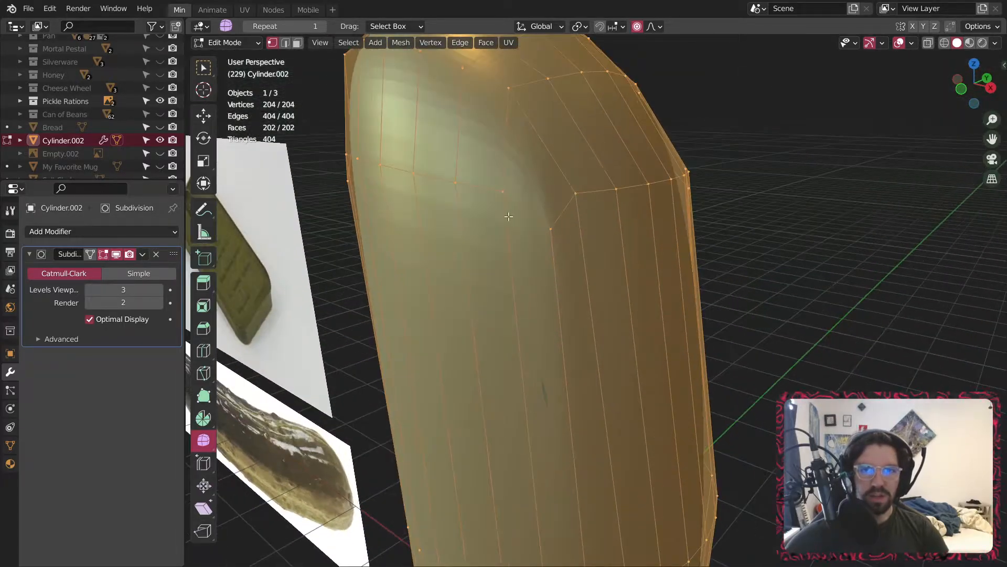
pyautogui.scroll(-4, 592, 218)
pyautogui.moveTo(557, 246); pyautogui.dragTo(584, 216, button='middle')
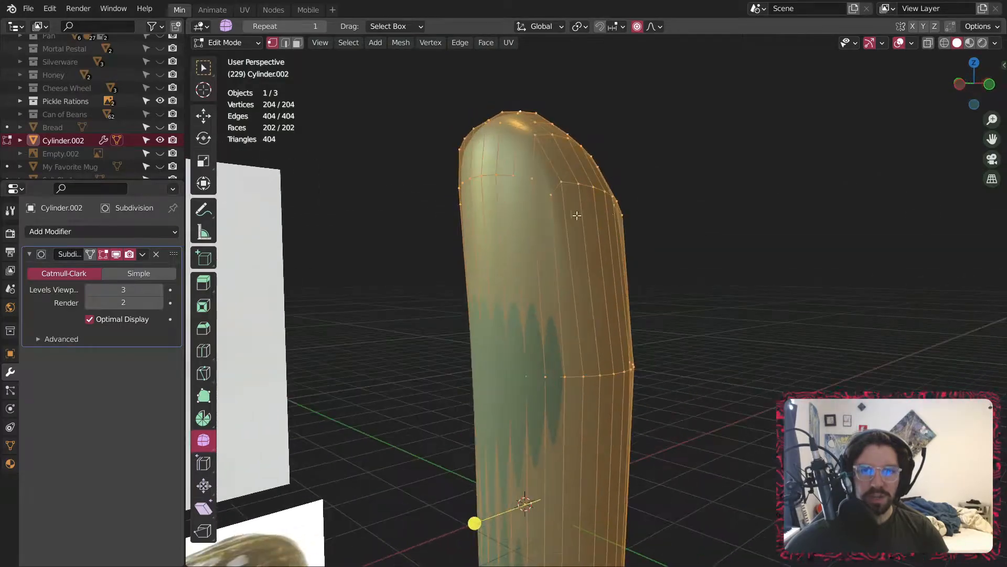
# - Review the whole pickle's shape against the reference image in Object Mode, with the pickle deselected and reselected
pyautogui.click(248, 43)
pyautogui.click(246, 55)
pyautogui.click(368, 144)
pyautogui.scroll(-5, 593, 276)
pyautogui.moveTo(601, 279); pyautogui.dragTo(615, 264, button='middle')
pyautogui.click(624, 267)
pyautogui.scroll(4, 645, 274)
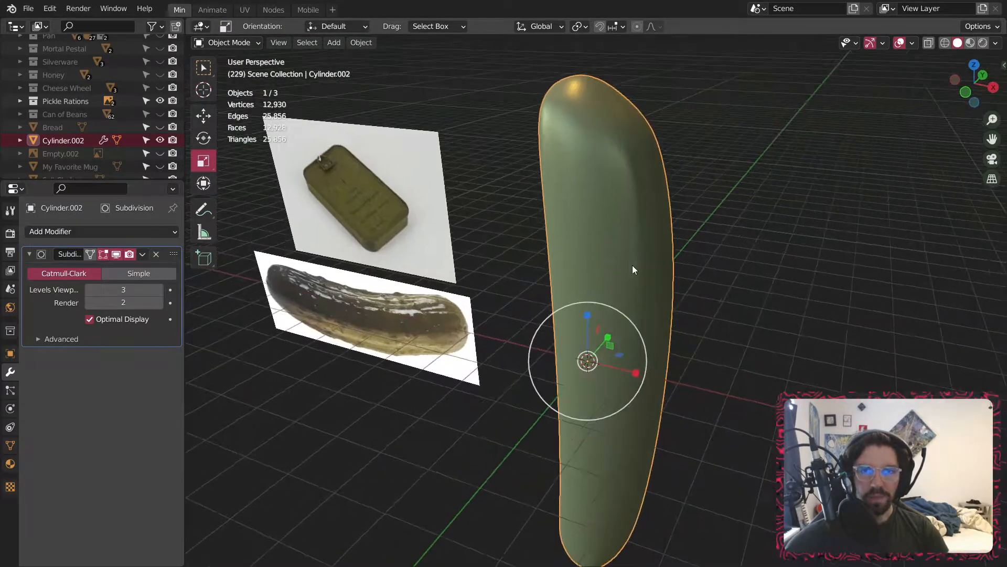
# - Apply the Subdivision modifier to the pickle in Object Mode
pyautogui.click(231, 43)
pyautogui.click(236, 71)
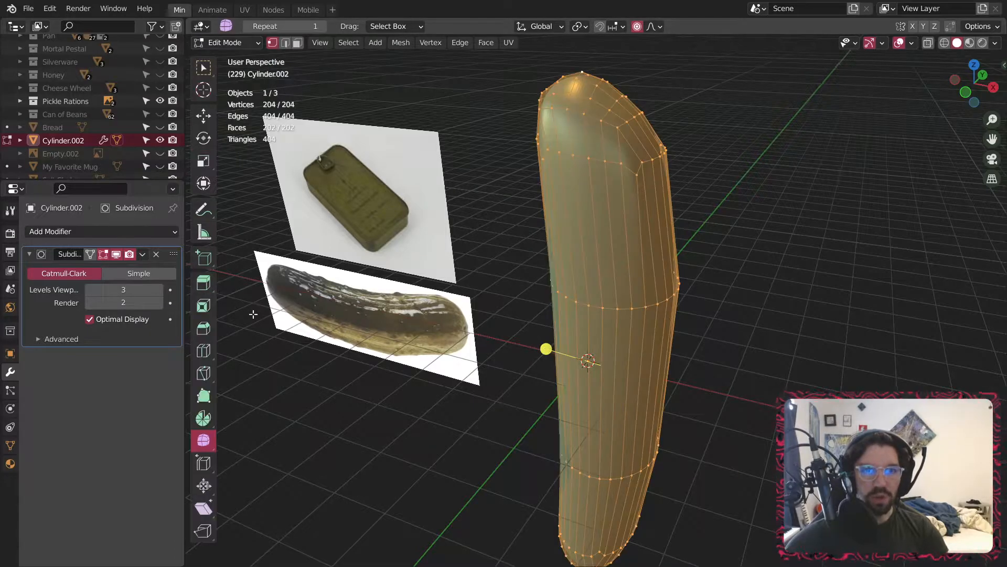
pyautogui.click(142, 254)
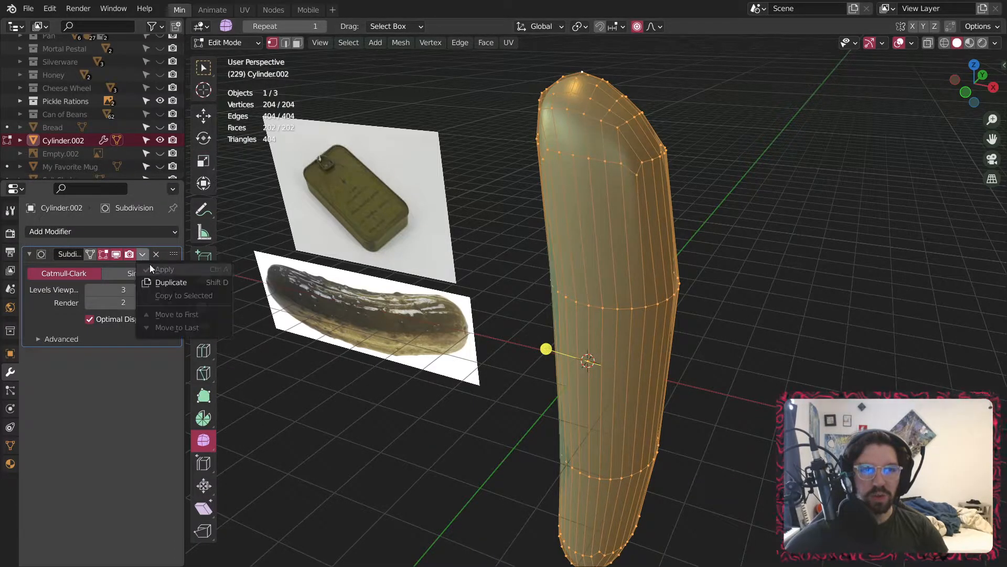
pyautogui.click(230, 43)
pyautogui.click(229, 56)
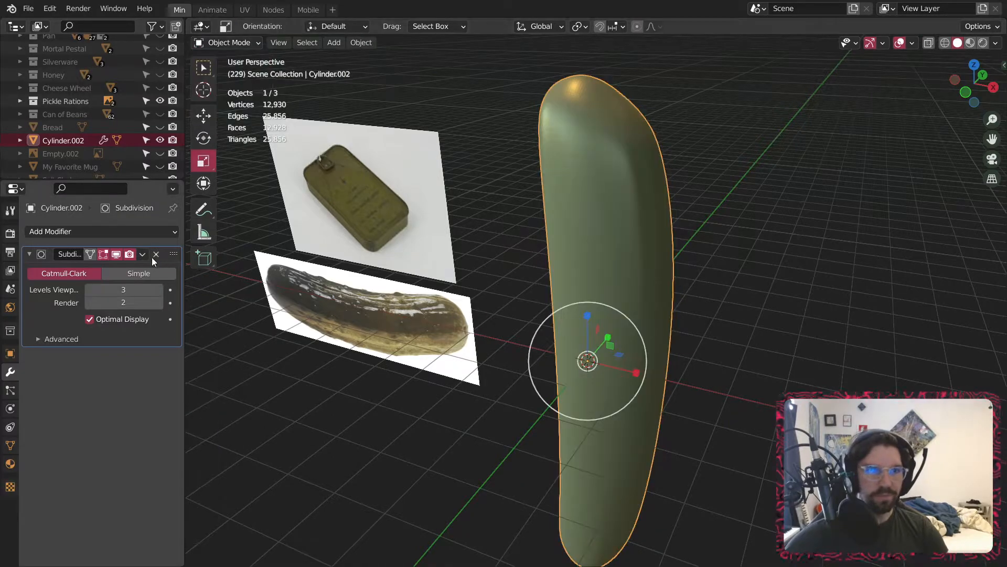
pyautogui.click(142, 254)
pyautogui.click(152, 273)
pyautogui.moveTo(556, 289); pyautogui.dragTo(517, 286, button='middle')
pyautogui.press('a')
pyautogui.click(644, 231)
pyautogui.click(530, 157)
pyautogui.click(431, 112)
pyautogui.click(232, 42)
pyautogui.click(563, 168)
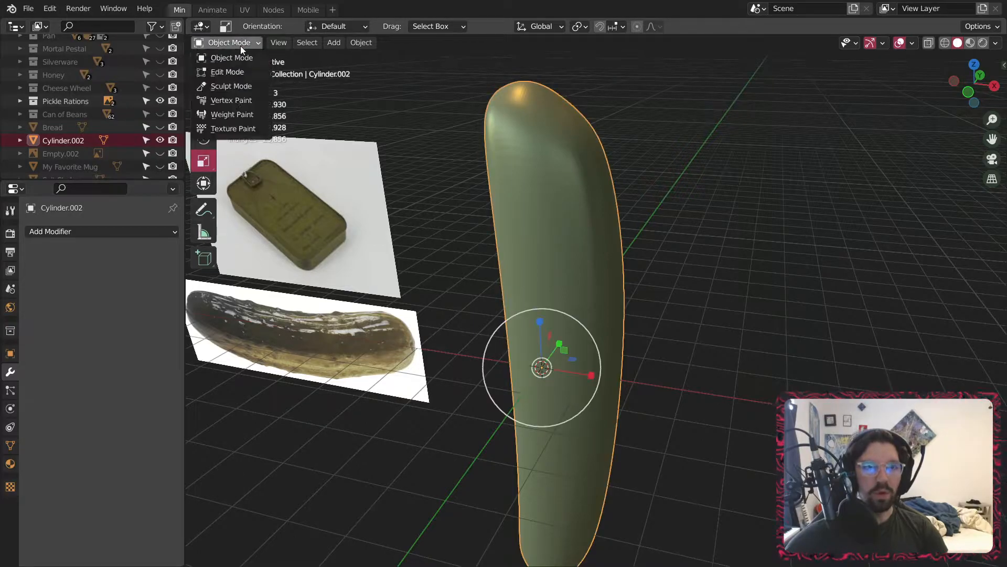
# - Smooth all vertices of the dense pickle mesh with smoothing 1.000 and a raised repeat count, and return to Object Mode
pyautogui.click(240, 46)
pyautogui.click(246, 69)
pyautogui.moveTo(500, 362); pyautogui.dragTo(1, 262)
pyautogui.moveTo(336, 496); pyautogui.dragTo(403, 495)
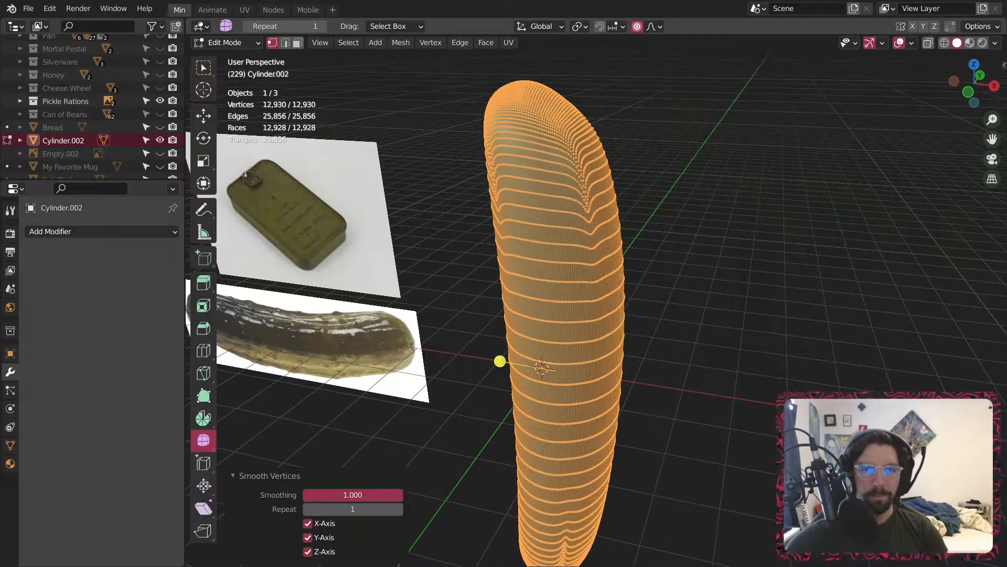
pyautogui.click(399, 509)
pyautogui.click(400, 509)
pyautogui.click(400, 509)
pyautogui.click(400, 509)
pyautogui.click(225, 42)
pyautogui.click(231, 56)
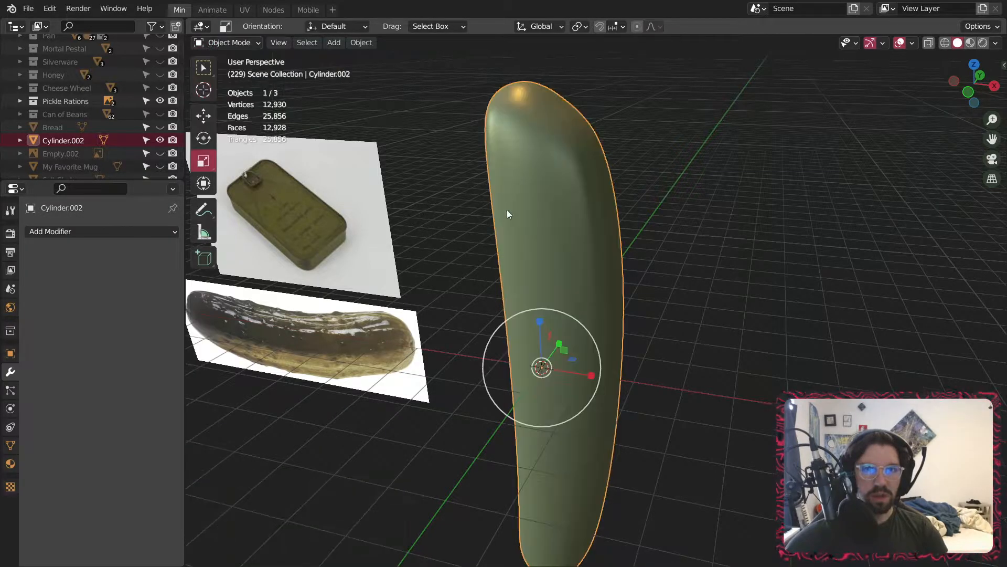
# - Switch the pickle to Sculpt Mode and set up the Smooth brush with a 275 px radius
pyautogui.scroll(-5, 509, 184)
pyautogui.click(227, 42)
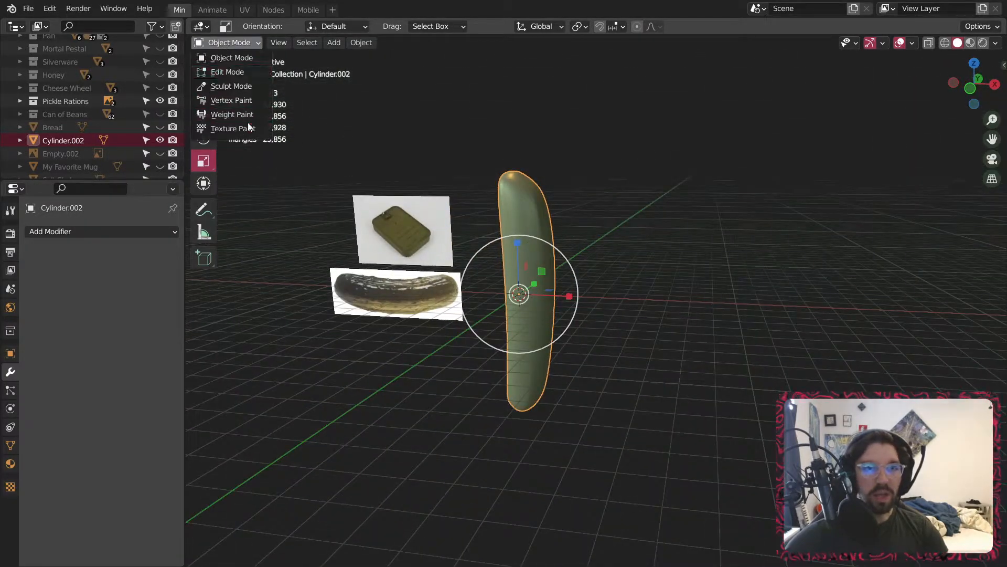
pyautogui.click(231, 87)
pyautogui.scroll(4, 519, 247)
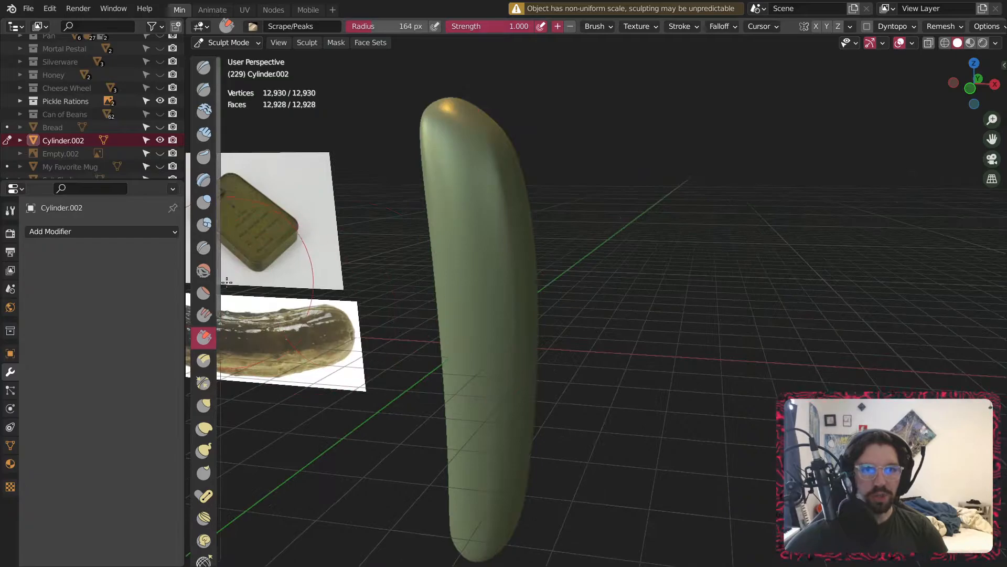
pyautogui.hotkey('shift', 's')
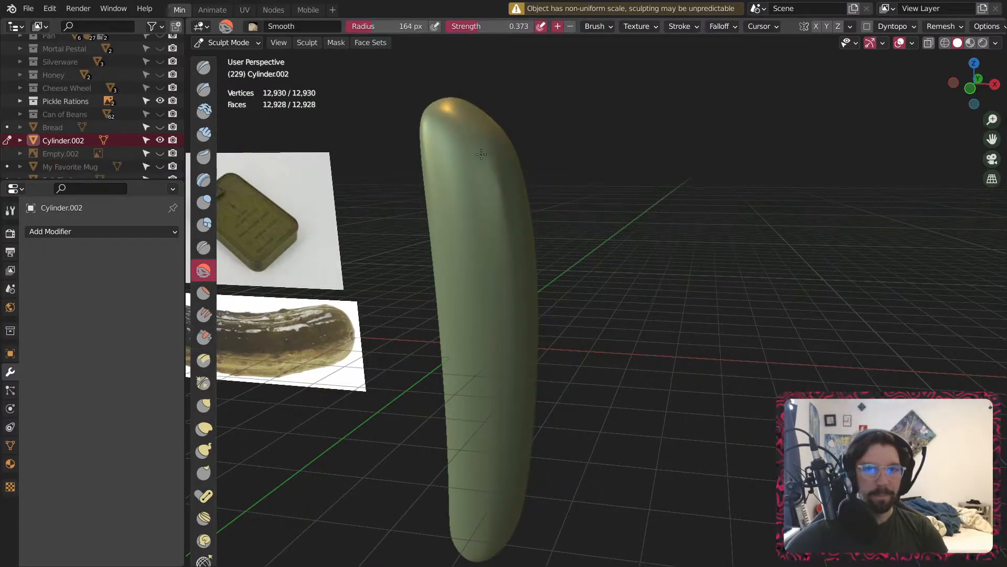
pyautogui.moveTo(499, 153); pyautogui.dragTo(453, 272, button='middle')
pyautogui.scroll(-1, 451, 267)
pyautogui.press('f')
pyautogui.click(496, 214)
# - Smooth out the ridges on the pickle's sides and rounded ends with the Smooth brush from several angles
pyautogui.moveTo(496, 214); pyautogui.dragTo(462, 223, button='middle')
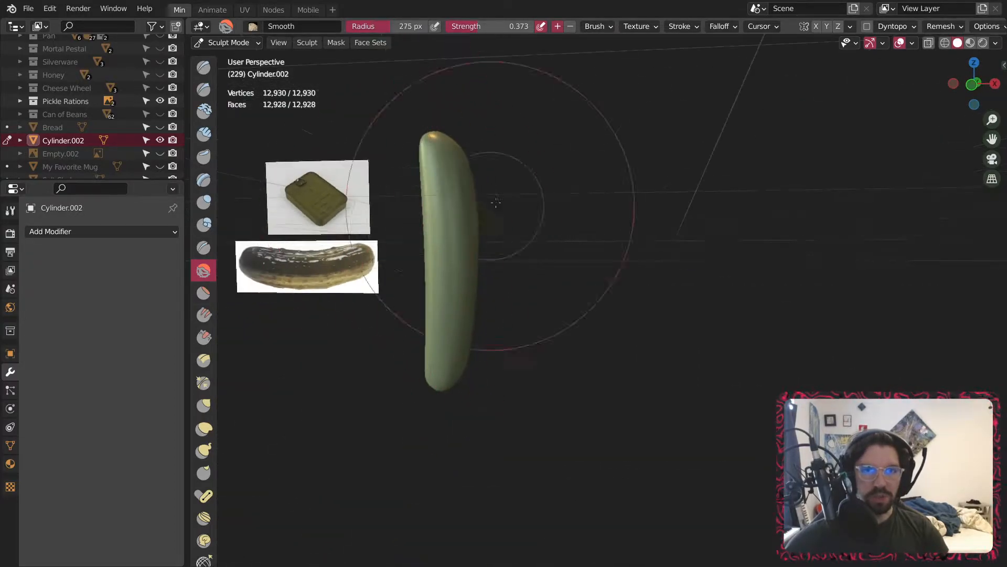
pyautogui.moveTo(426, 164)
pyautogui.mouseDown(button='middle')
pyautogui.moveTo(414, 201)
pyautogui.moveTo(468, 332)
pyautogui.mouseUp(button='middle')
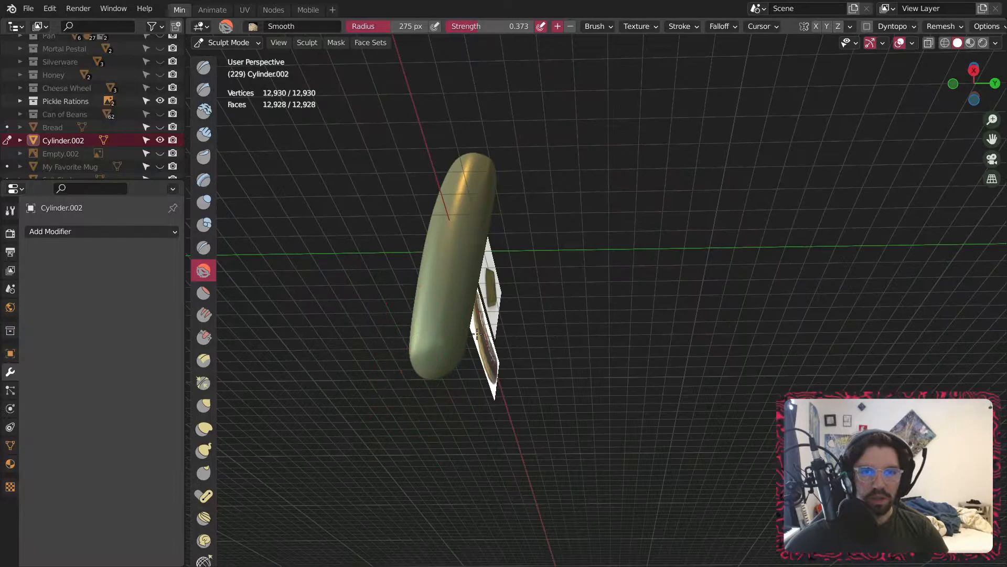
pyautogui.moveTo(406, 354); pyautogui.dragTo(457, 136, button='middle')
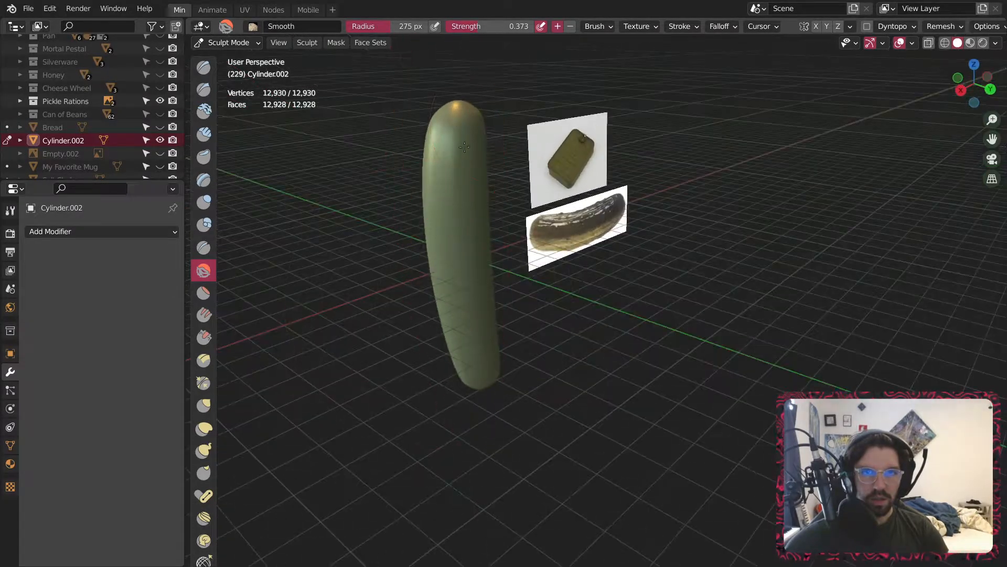
pyautogui.scroll(3, 467, 99)
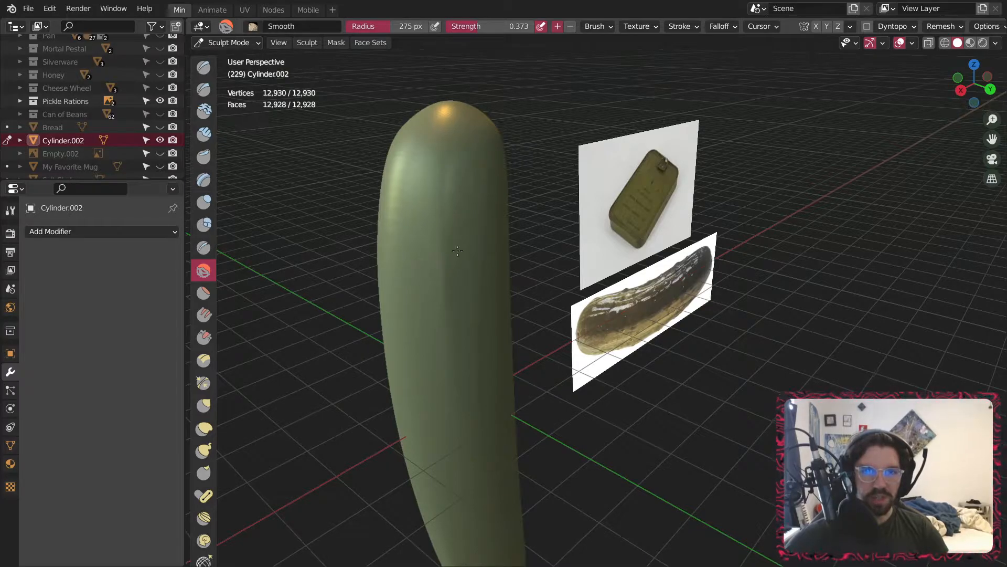
pyautogui.moveTo(419, 305); pyautogui.dragTo(461, 249, button='middle')
pyautogui.moveTo(421, 297); pyautogui.dragTo(469, 167, button='middle')
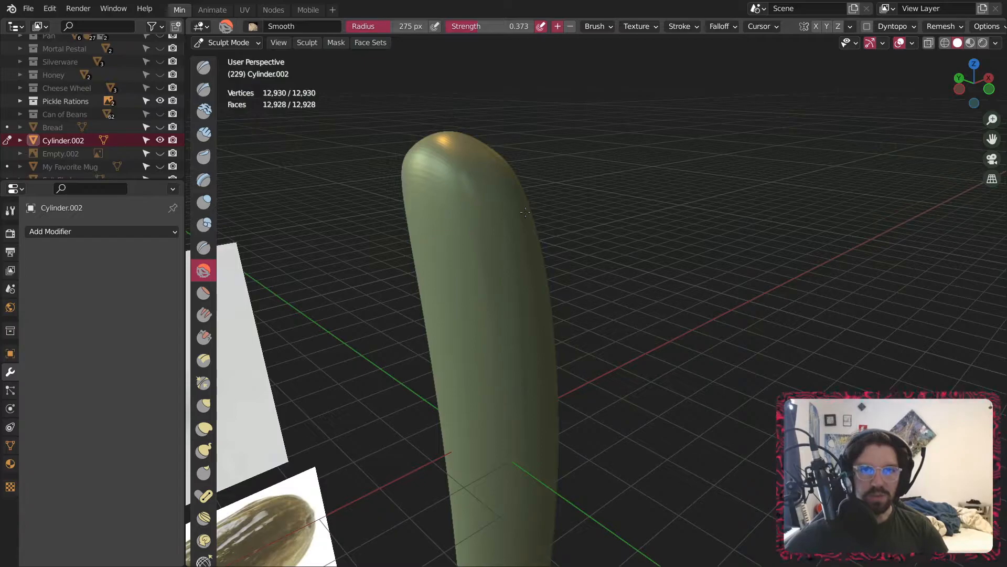
pyautogui.moveTo(450, 252); pyautogui.dragTo(506, 124, button='middle')
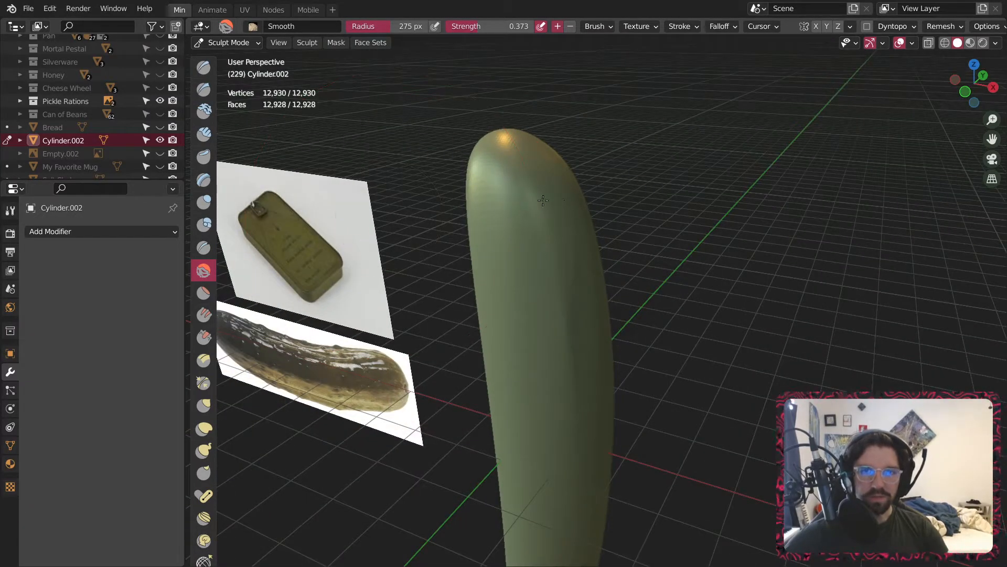
pyautogui.scroll(-4, 548, 251)
pyautogui.moveTo(479, 297)
pyautogui.mouseDown(button='middle')
pyautogui.moveTo(517, 284)
pyautogui.moveTo(539, 203)
pyautogui.mouseUp(button='middle')
pyautogui.scroll(2, 518, 283)
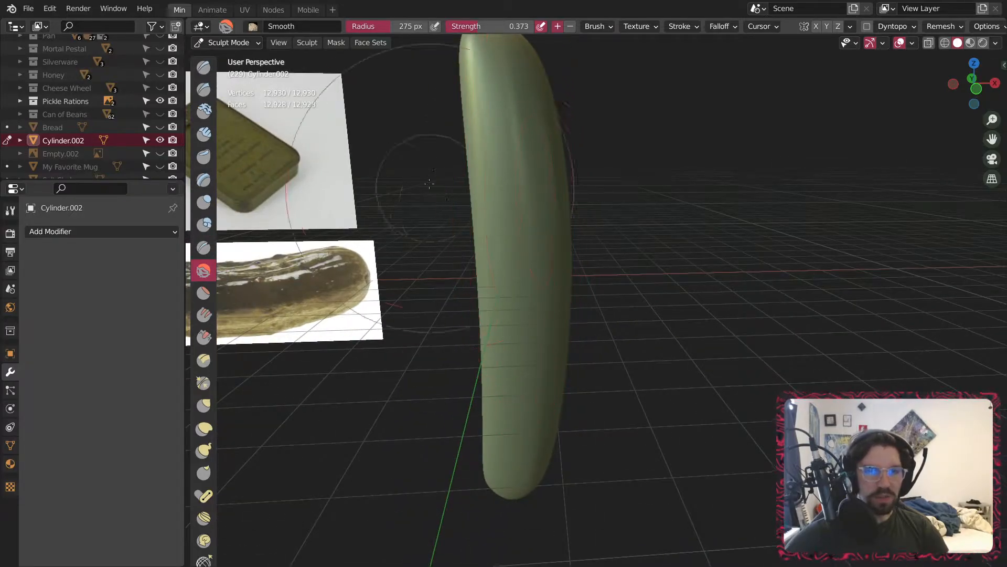
# - Try reshaping the pickle's body with the Grab and Snake Hook brushes, and undo the strokes
pyautogui.click(205, 405)
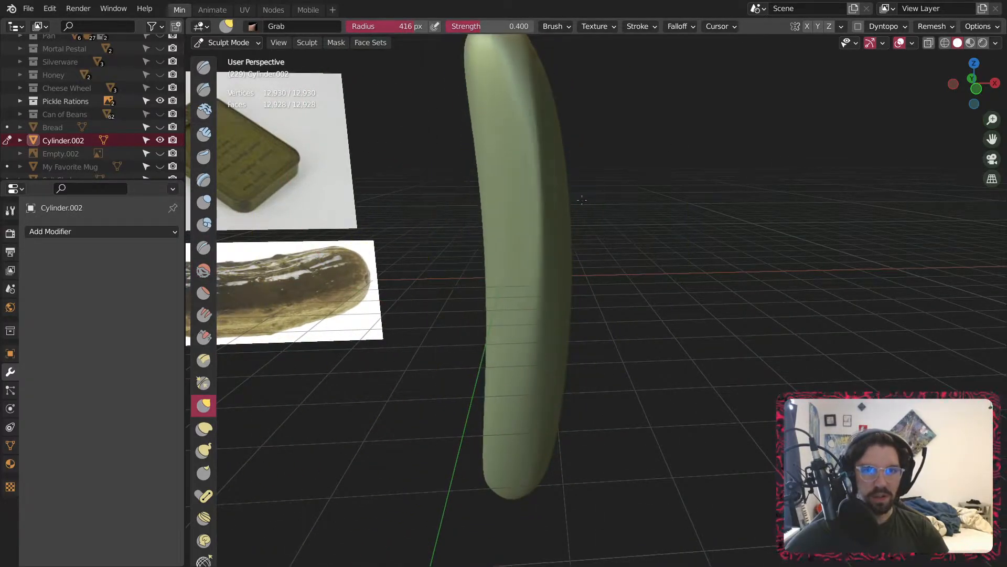
pyautogui.click(204, 450)
pyautogui.moveTo(527, 222)
pyautogui.mouseDown()
pyautogui.moveTo(546, 218)
pyautogui.moveTo(520, 165)
pyautogui.moveTo(512, 198)
pyautogui.mouseUp()
pyautogui.moveTo(512, 197)
pyautogui.mouseDown(button='middle')
pyautogui.moveTo(556, 160)
pyautogui.moveTo(659, 180)
pyautogui.moveTo(568, 233)
pyautogui.mouseUp(button='middle')
pyautogui.scroll(-4, 659, 180)
pyautogui.hotkey('ctrl', 'z')
# - Return to Object Mode and add a cube mesh at the pickle's centre
pyautogui.click(227, 43)
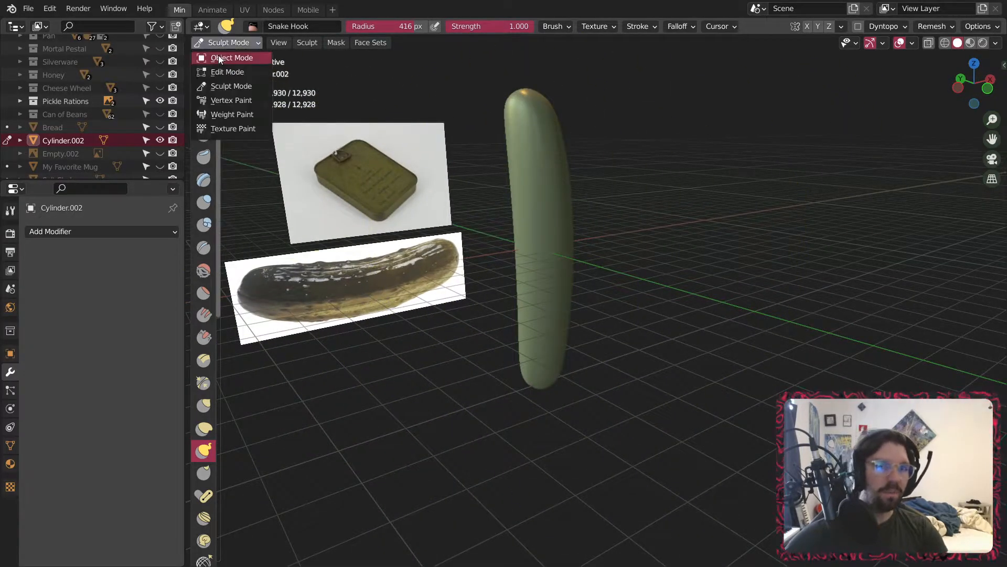
pyautogui.click(219, 57)
pyautogui.moveTo(672, 261); pyautogui.dragTo(537, 223, button='middle')
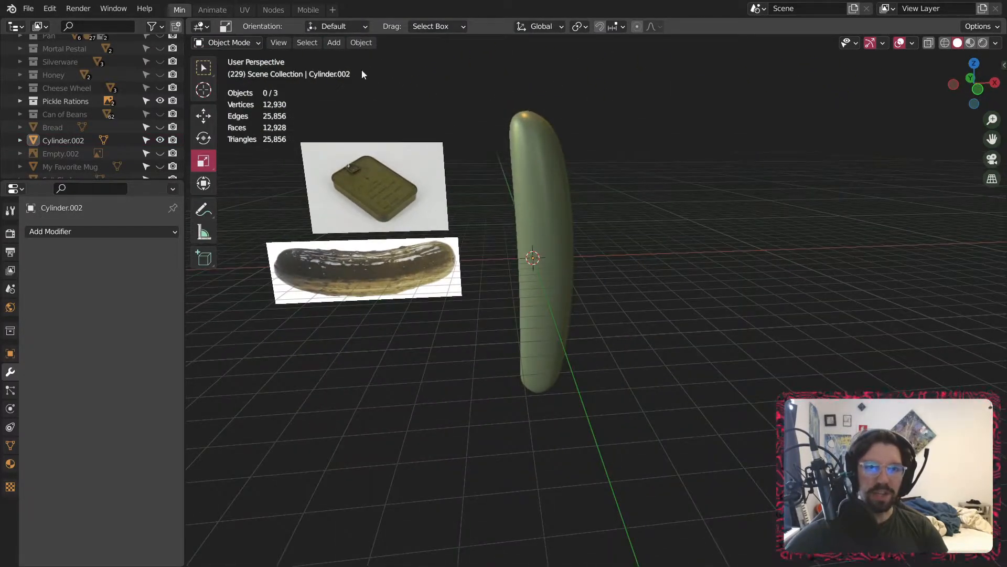
pyautogui.click(344, 42)
pyautogui.moveTo(347, 58)
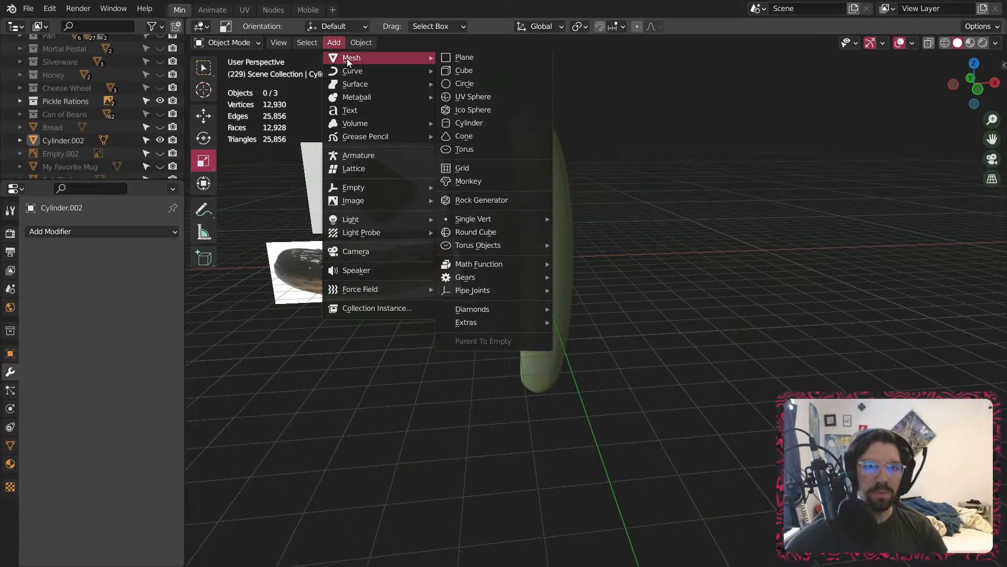
pyautogui.click(458, 77)
# - Stretch the cube into a wide flat slab, scaling it 4.032 along Y and widening it along X, finishing with X scale 1.250
pyautogui.moveTo(605, 318); pyautogui.dragTo(570, 198, button='middle')
pyautogui.moveTo(568, 221); pyautogui.dragTo(625, 229)
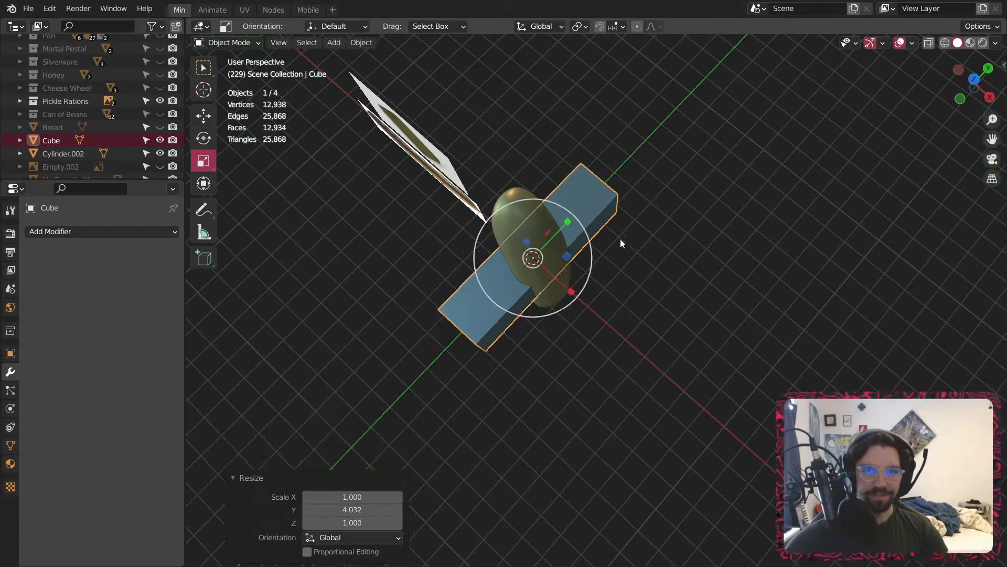
pyautogui.moveTo(571, 288); pyautogui.dragTo(630, 328)
pyautogui.moveTo(630, 328); pyautogui.dragTo(590, 250, button='middle')
pyautogui.moveTo(591, 250)
pyautogui.mouseDown()
pyautogui.moveTo(631, 255)
pyautogui.moveTo(602, 255)
pyautogui.mouseUp()
pyautogui.moveTo(603, 255)
pyautogui.mouseDown(button='middle')
pyautogui.moveTo(544, 252)
pyautogui.moveTo(610, 268)
pyautogui.mouseUp(button='middle')
pyautogui.moveTo(580, 272); pyautogui.dragTo(594, 281)
pyautogui.moveTo(593, 281); pyautogui.dragTo(488, 273, button='middle')
# - Apply the slab's scale in Object Mode
pyautogui.click(228, 42)
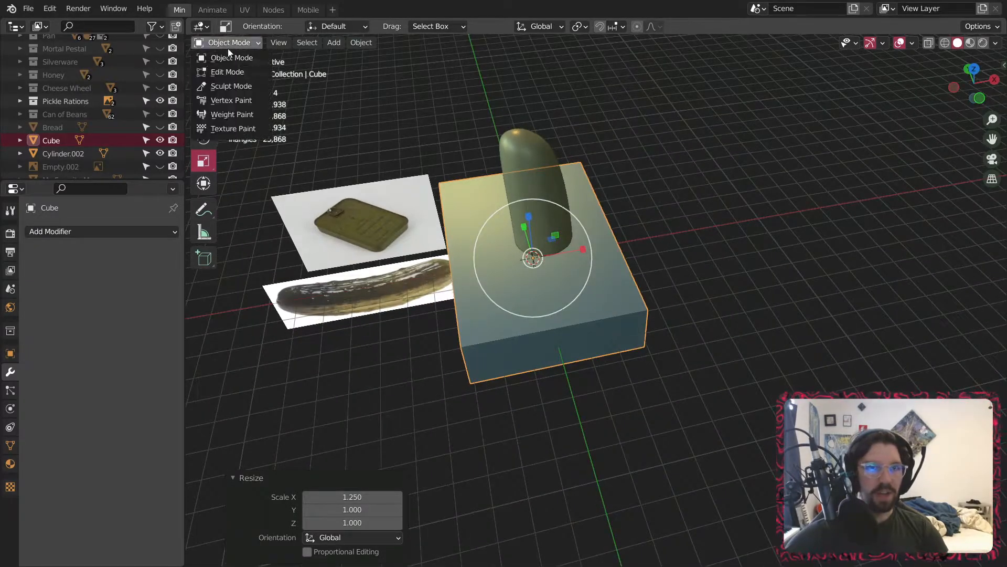
pyautogui.click(230, 71)
pyautogui.click(229, 43)
pyautogui.click(229, 61)
pyautogui.hotkey('ctrl', 'a')
pyautogui.click(257, 92)
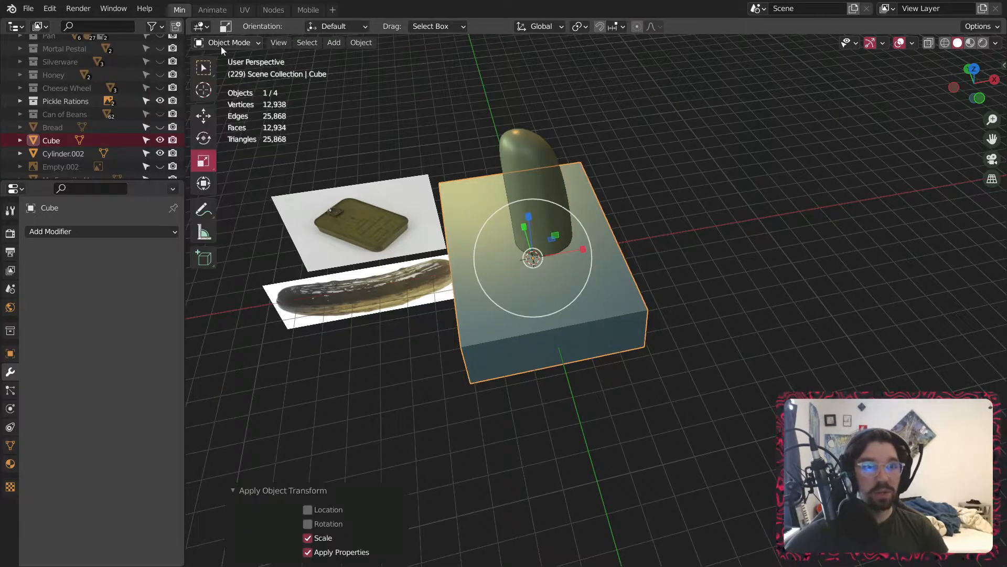
# - Bevel the slab's four vertical corner edges with a width of 1.06 m and 5 segments
pyautogui.click(225, 47)
pyautogui.click(233, 71)
pyautogui.click(286, 46)
pyautogui.click(465, 359)
pyautogui.keyDown('shift'); pyautogui.click(656, 332); pyautogui.keyUp('shift')
pyautogui.moveTo(659, 332); pyautogui.dragTo(565, 319, button='middle')
pyautogui.keyDown('shift'); pyautogui.click(856, 349); pyautogui.keyUp('shift')
pyautogui.hotkey('ctrl', 'z')
pyautogui.keyDown('shift'); pyautogui.click(855, 354); pyautogui.keyUp('shift')
pyautogui.keyDown('shift'); pyautogui.moveTo(860, 342); pyautogui.dragTo(576, 382, button='middle'); pyautogui.keyUp('shift')
pyautogui.hotkey('ctrl', 'b')
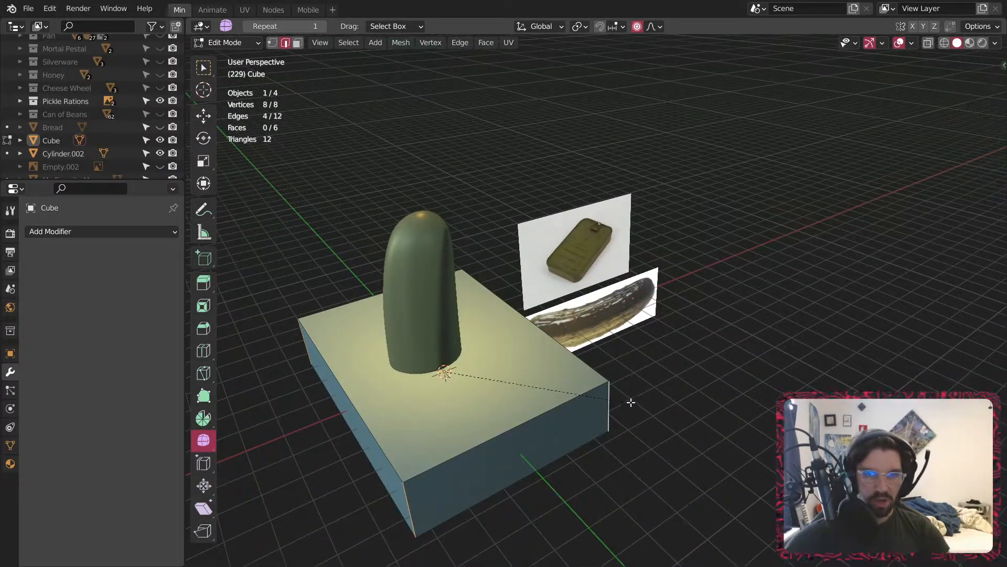
pyautogui.click(667, 347)
pyautogui.moveTo(667, 347); pyautogui.dragTo(686, 415, button='middle')
pyautogui.scroll(1, 637, 352)
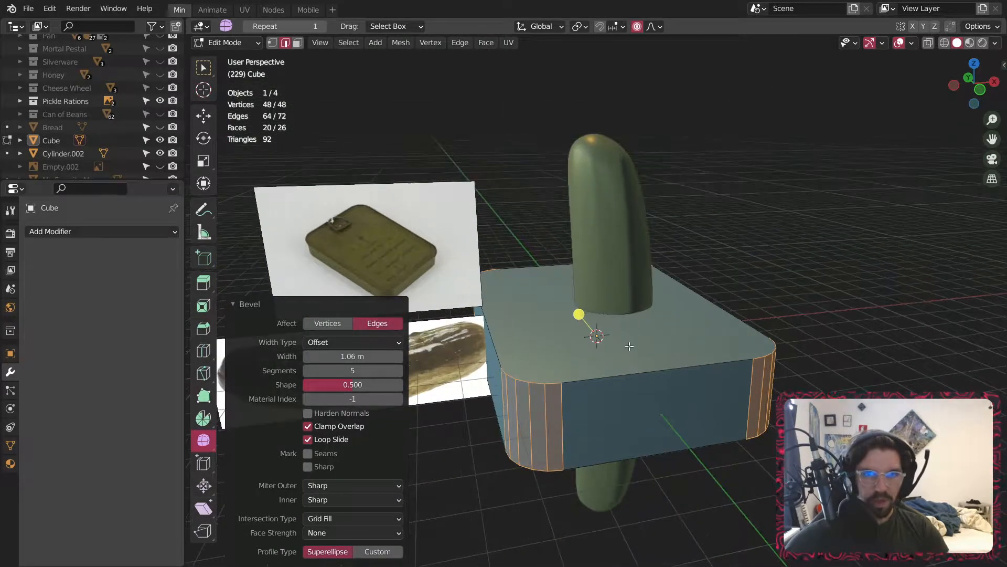
# - Inset the slab's large upper and lower faces together with a thickness of 0.4932 m
pyautogui.click(300, 42)
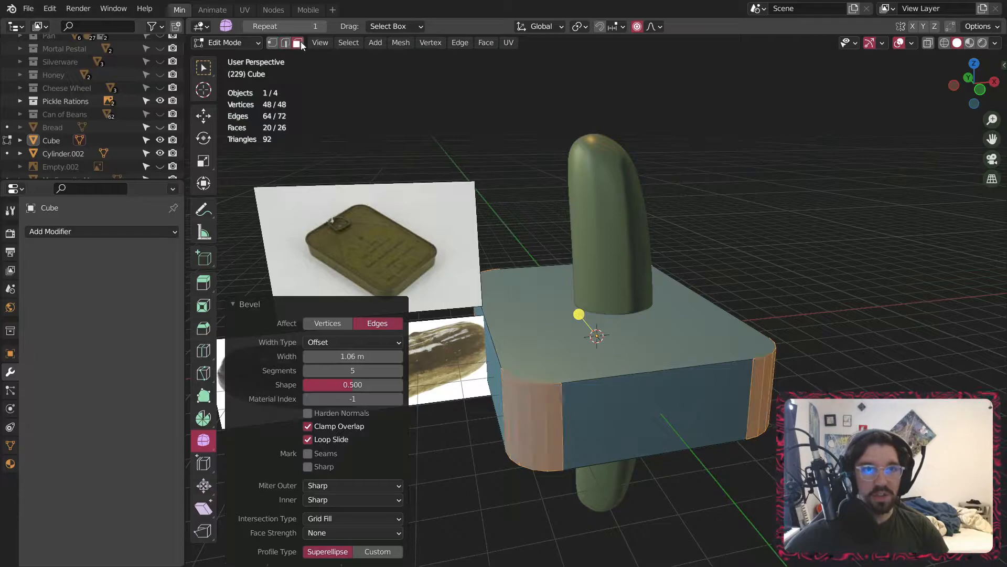
pyautogui.click(596, 441)
pyautogui.moveTo(575, 383); pyautogui.dragTo(599, 342, button='middle')
pyautogui.keyDown('shift'); pyautogui.click(598, 340); pyautogui.keyUp('shift')
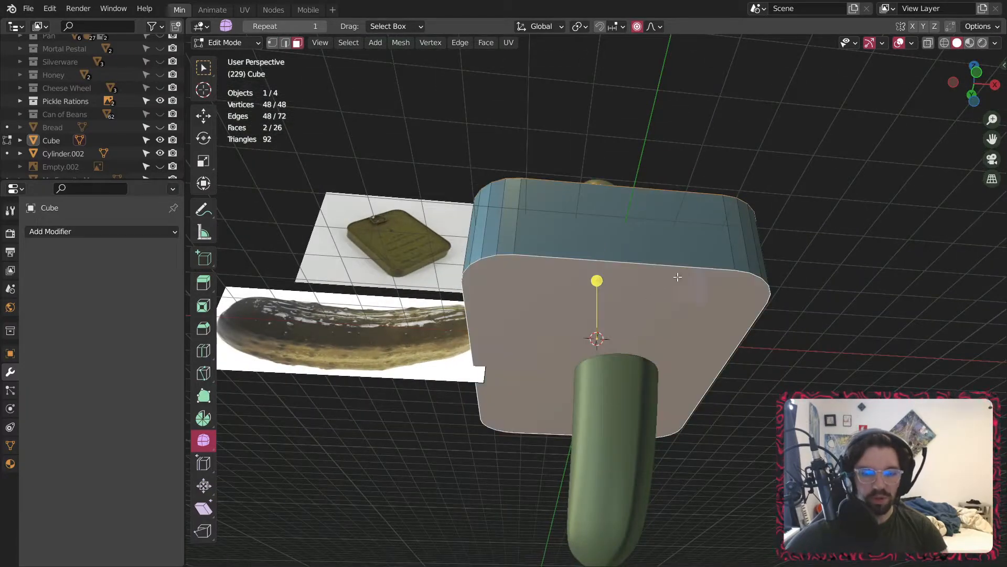
pyautogui.press('i')
pyautogui.click(689, 229)
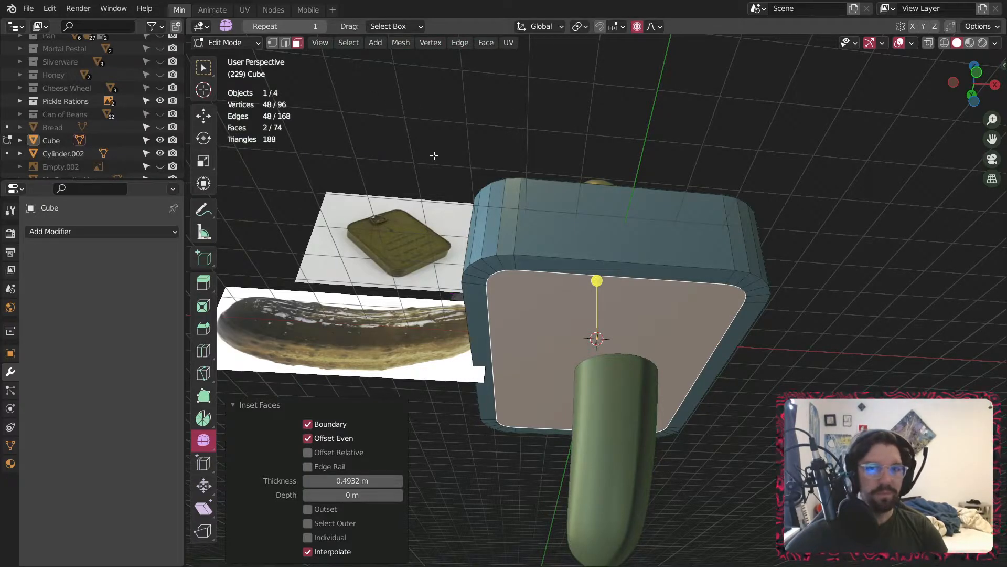
# - Extrude both inset faces inward along their normals with an offset of -0.286 m
pyautogui.hotkey('ctrl', 'f')
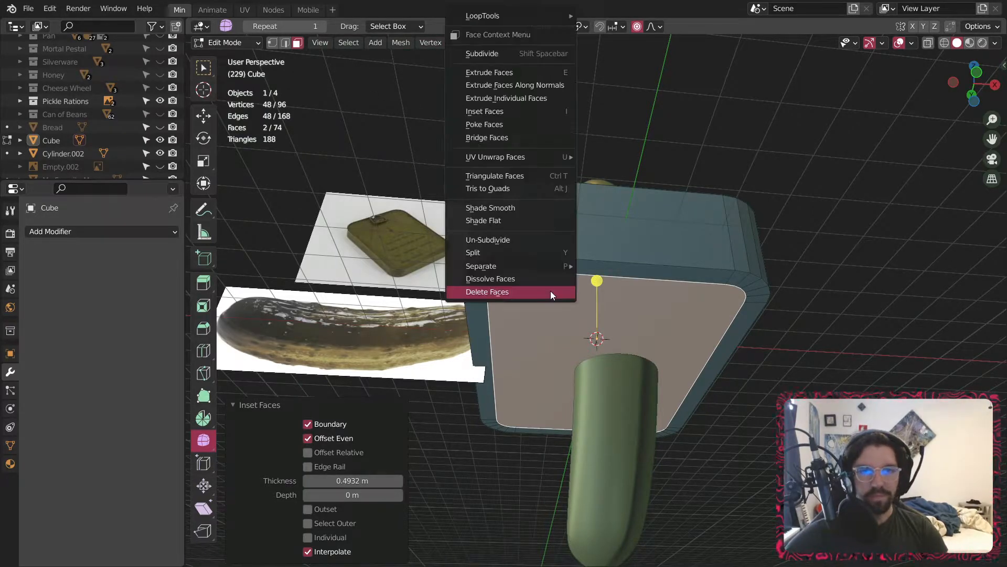
pyautogui.click(543, 87)
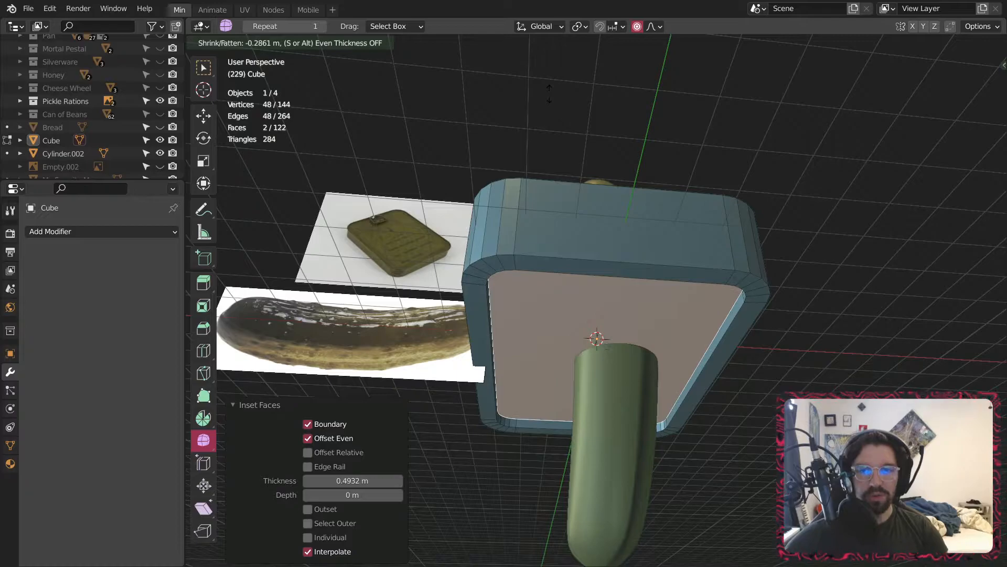
pyautogui.click(549, 93)
pyautogui.moveTo(549, 93); pyautogui.dragTo(441, 128, button='middle')
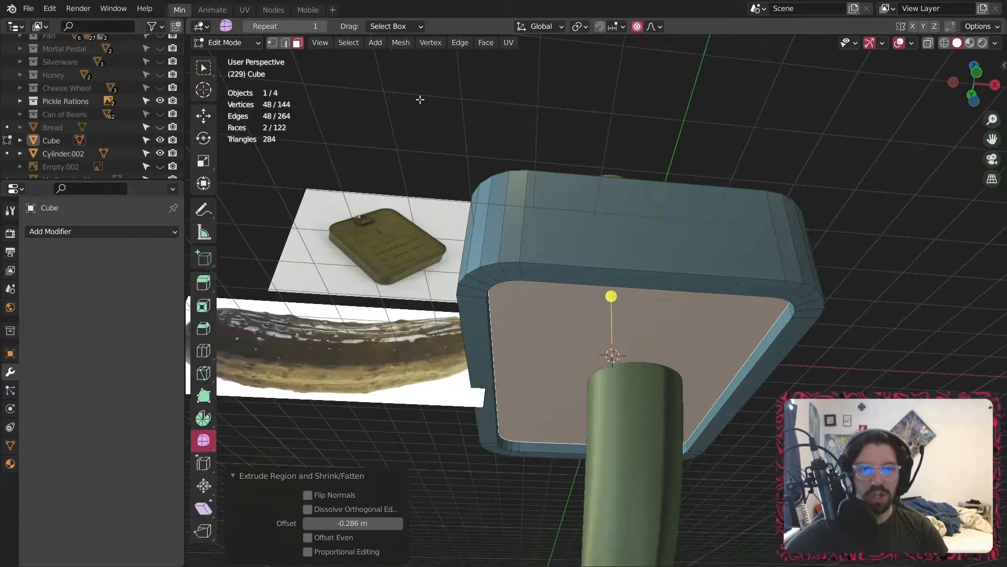
# - Bevel the inner and outer rim edge loops on both sides of the tin, 0.143 m wide with 3 segments
pyautogui.keyDown('alt'); pyautogui.click(539, 266); pyautogui.keyUp('alt')
pyautogui.keyDown('alt'); pyautogui.keyDown('shift'); pyautogui.click(540, 280); pyautogui.keyUp('shift'); pyautogui.keyUp('alt')
pyautogui.moveTo(567, 241); pyautogui.dragTo(578, 395, button='middle')
pyautogui.keyDown('alt'); pyautogui.keyDown('shift'); pyautogui.click(462, 470); pyautogui.keyUp('shift'); pyautogui.keyUp('alt')
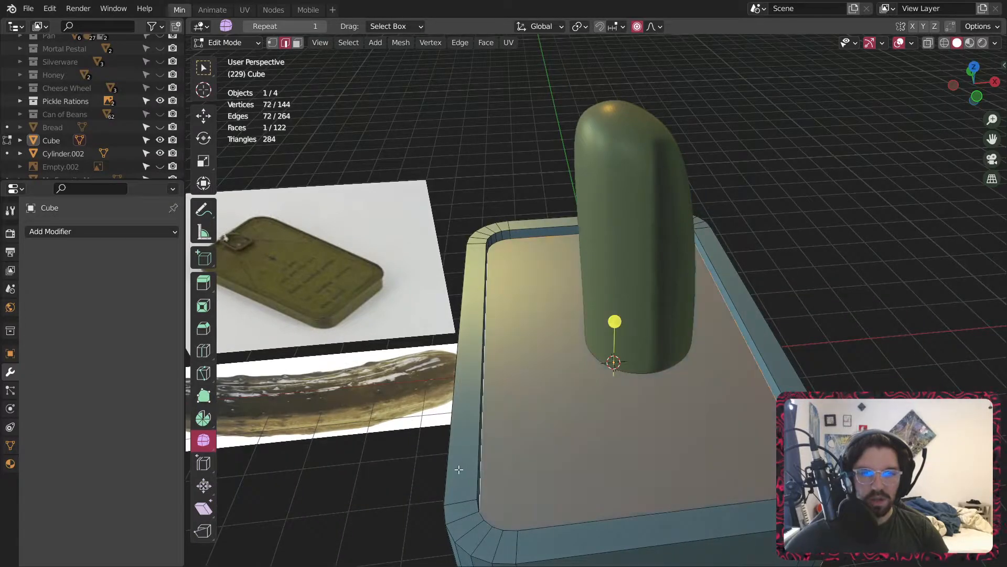
pyautogui.hotkey('ctrl', 'z')
pyautogui.keyDown('alt'); pyautogui.keyDown('shift'); pyautogui.click(475, 455); pyautogui.keyUp('shift'); pyautogui.keyUp('alt')
pyautogui.keyDown('alt'); pyautogui.keyDown('shift'); pyautogui.click(453, 458); pyautogui.keyUp('shift'); pyautogui.keyUp('alt')
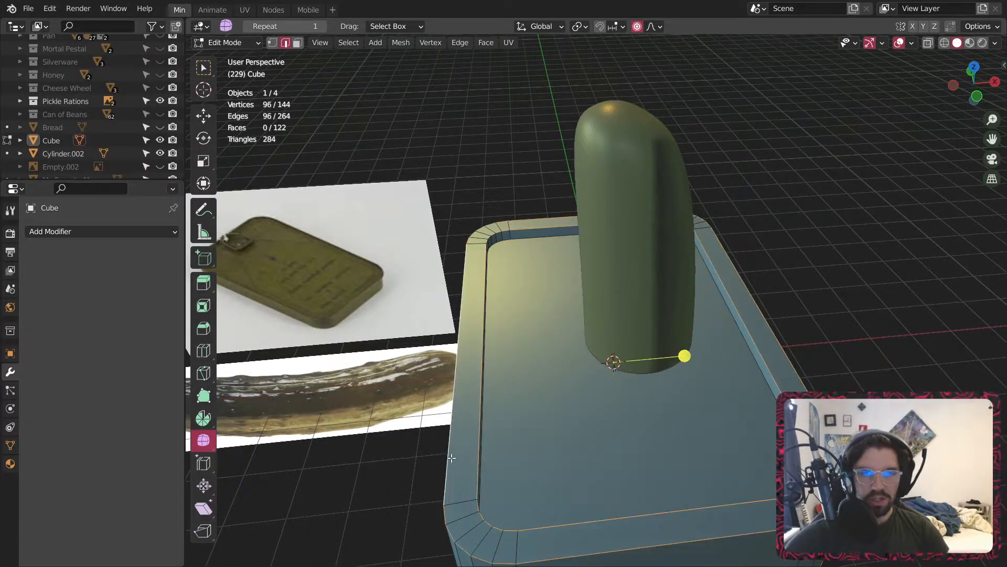
pyautogui.press('s')
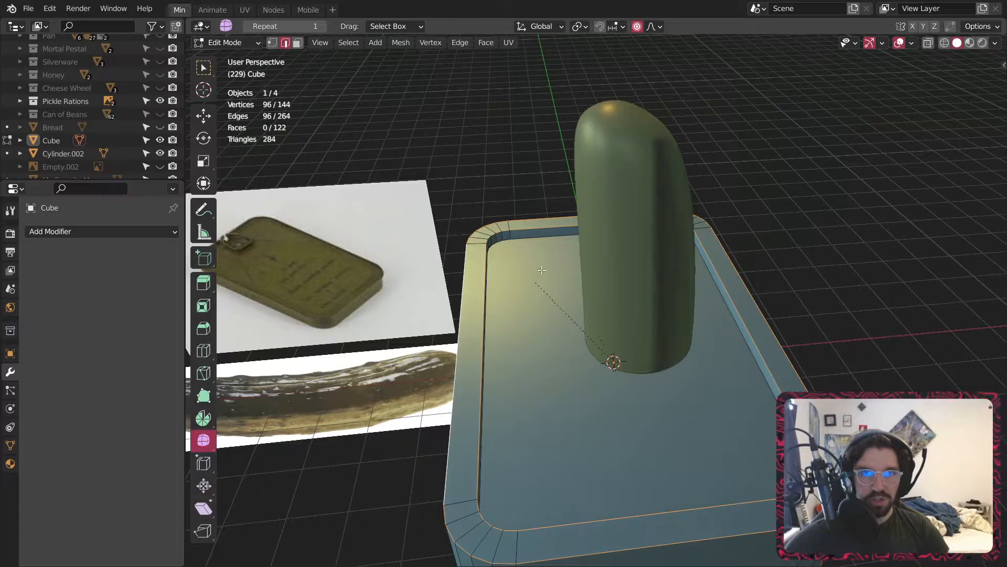
pyautogui.click(615, 171)
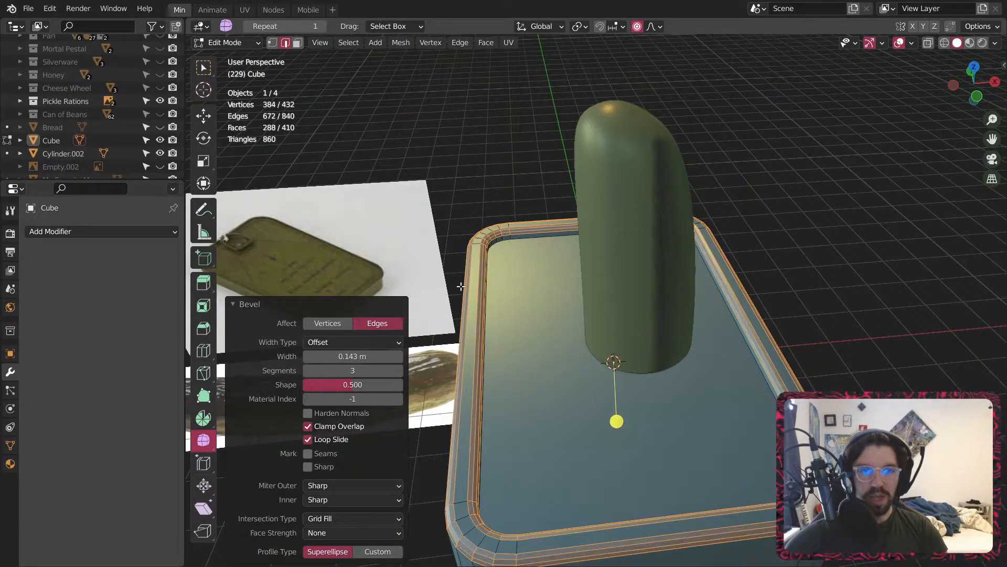
# - Return to Object Mode and apply smooth shading to the tin
pyautogui.click(228, 43)
pyautogui.click(232, 57)
pyautogui.click(490, 322)
pyautogui.rightClick(498, 390)
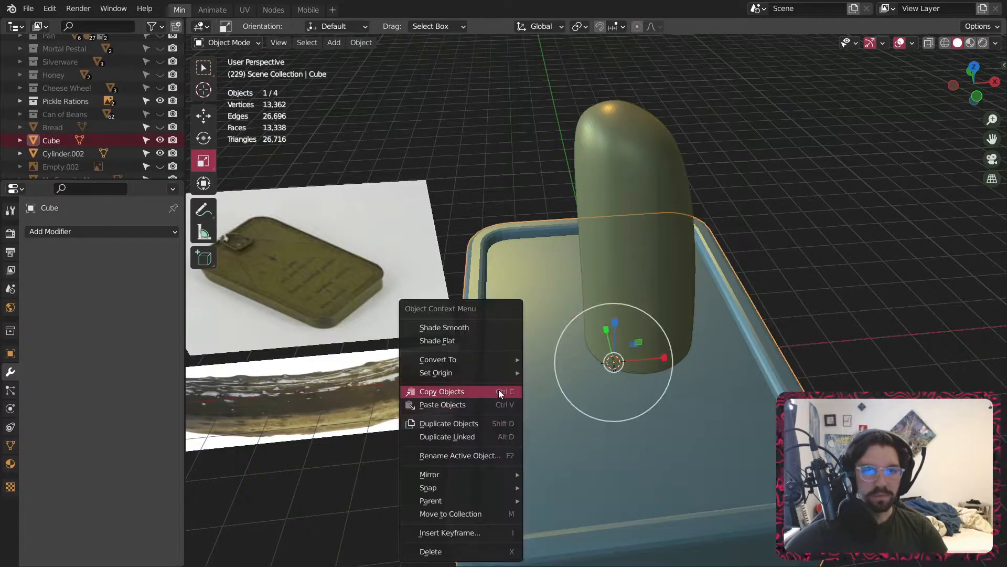
pyautogui.click(499, 389)
pyautogui.rightClick(489, 328)
pyautogui.click(455, 264)
pyautogui.click(490, 197)
pyautogui.scroll(-4, 489, 197)
pyautogui.moveTo(500, 253); pyautogui.dragTo(509, 273, button='middle')
pyautogui.scroll(2, 534, 263)
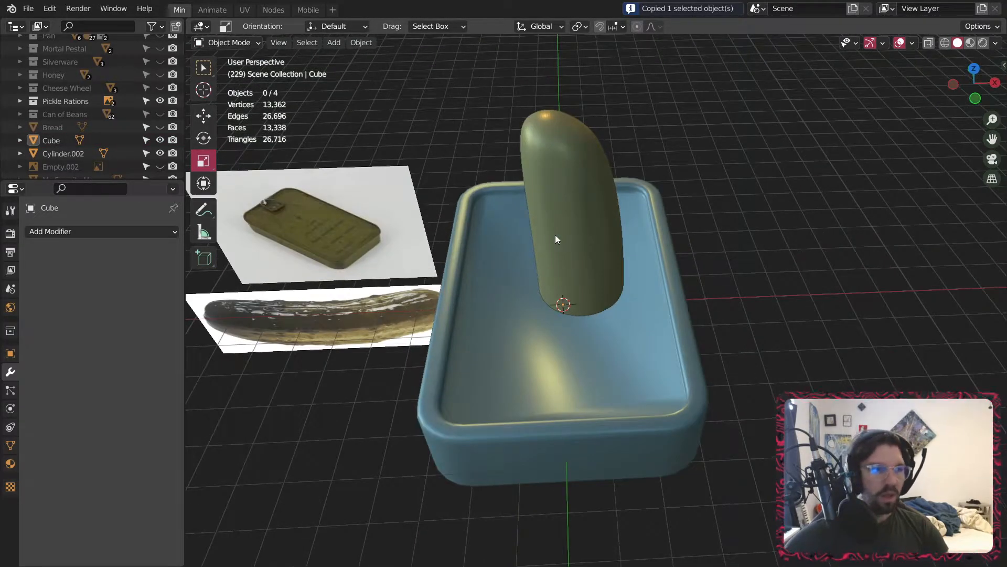
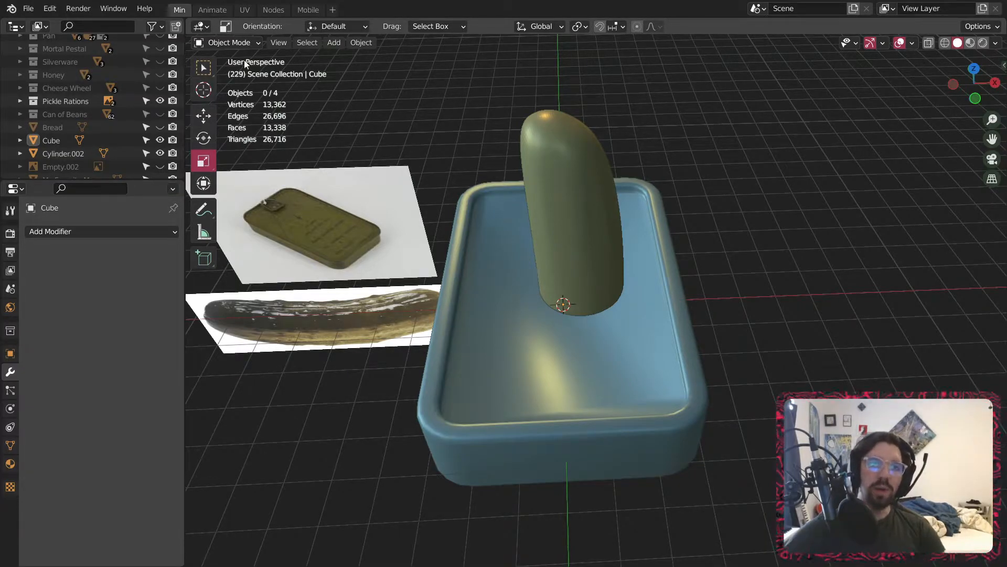
# - Separate the tin's recessed upper face into its own object in Edit Mode
pyautogui.click(234, 43)
pyautogui.click(233, 67)
pyautogui.moveTo(367, 220); pyautogui.dragTo(446, 265, button='middle')
pyautogui.click(298, 43)
pyautogui.click(506, 326)
pyautogui.moveTo(506, 307); pyautogui.dragTo(487, 303, button='middle')
pyautogui.rightClick(486, 302)
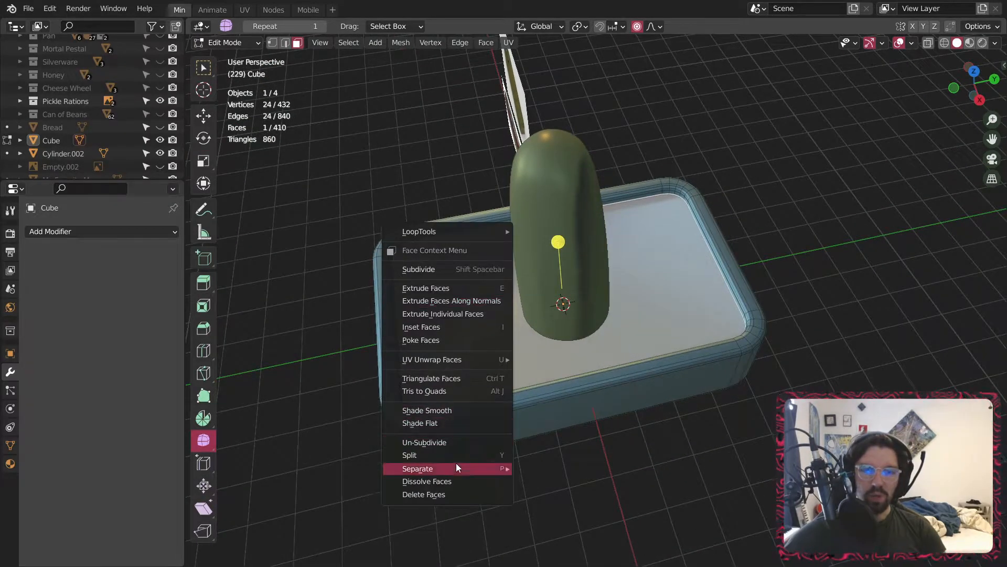
pyautogui.moveTo(454, 473)
pyautogui.click(559, 462)
pyautogui.moveTo(398, 215); pyautogui.dragTo(388, 208, button='middle')
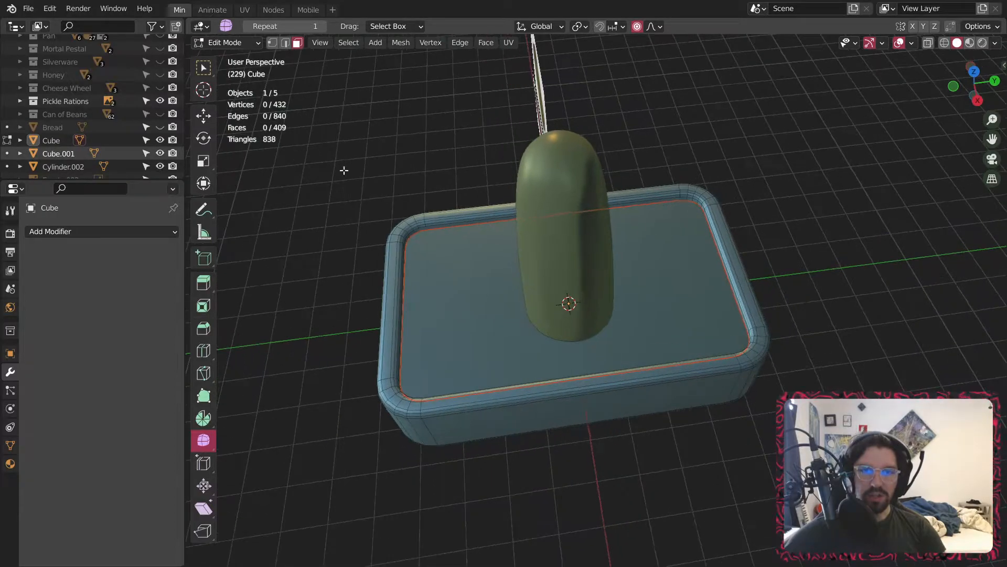
# - Switch mesh editing from the tin body to the separated lid panel and select its face
pyautogui.click(237, 42)
pyautogui.click(235, 74)
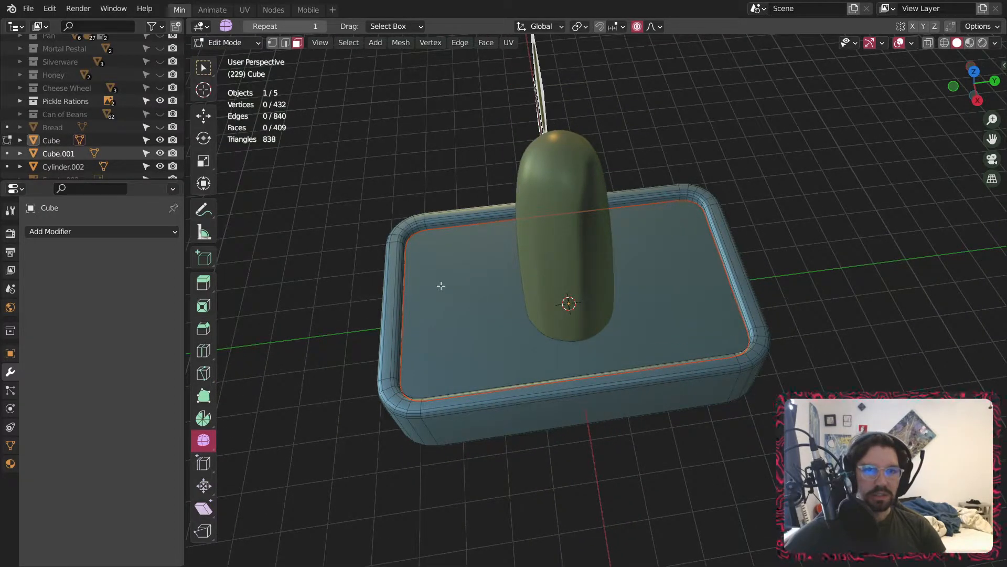
pyautogui.click(248, 42)
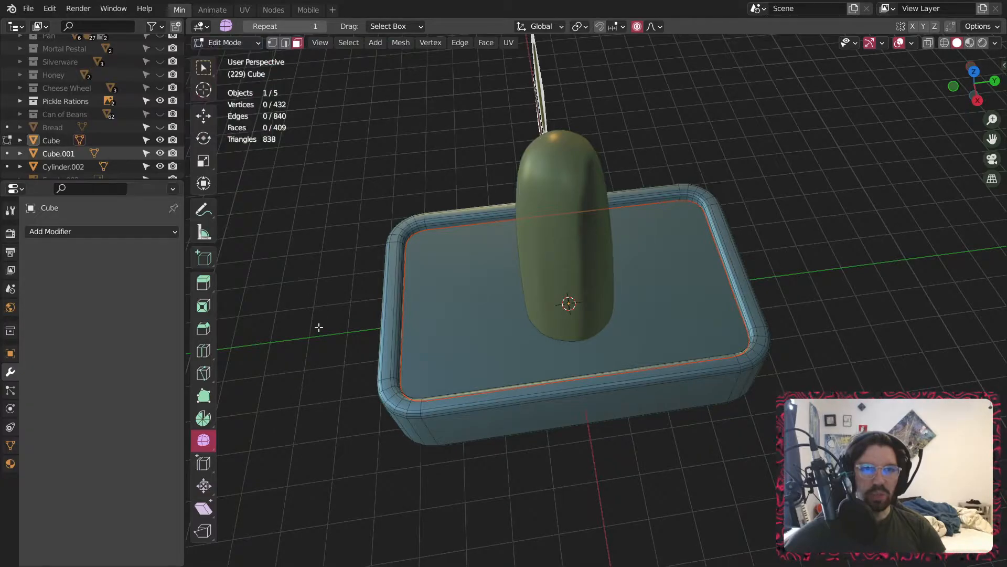
pyautogui.press('Tab')
pyautogui.click(434, 286)
pyautogui.click(244, 43)
pyautogui.click(240, 70)
pyautogui.scroll(3, 419, 270)
pyautogui.click(500, 317)
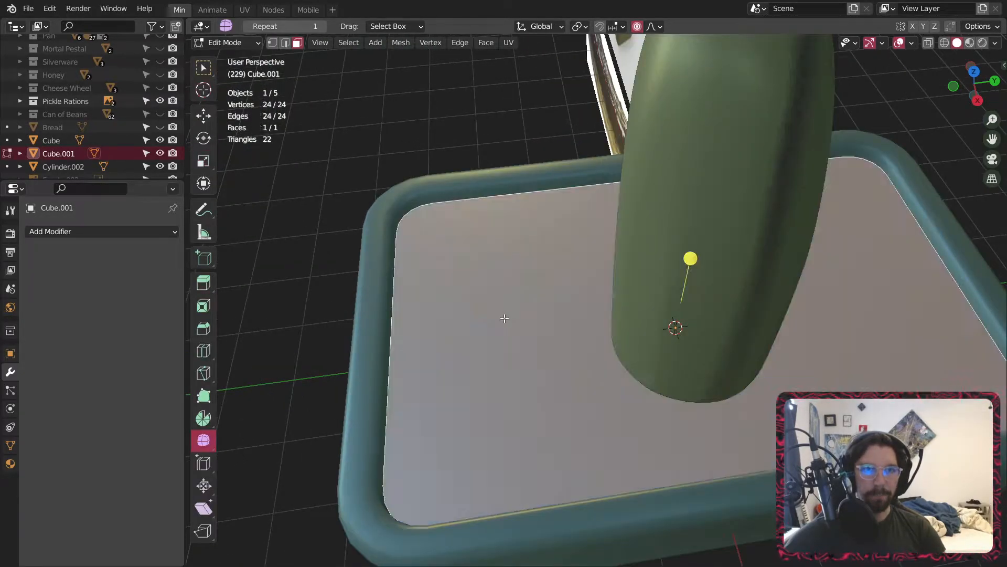
# - Try subdividing the separated lid panel with one cut, and undo it
pyautogui.scroll(-5, 501, 318)
pyautogui.moveTo(533, 333); pyautogui.dragTo(497, 326, button='middle')
pyautogui.scroll(5, 497, 325)
pyautogui.rightClick(513, 323)
pyautogui.click(513, 323)
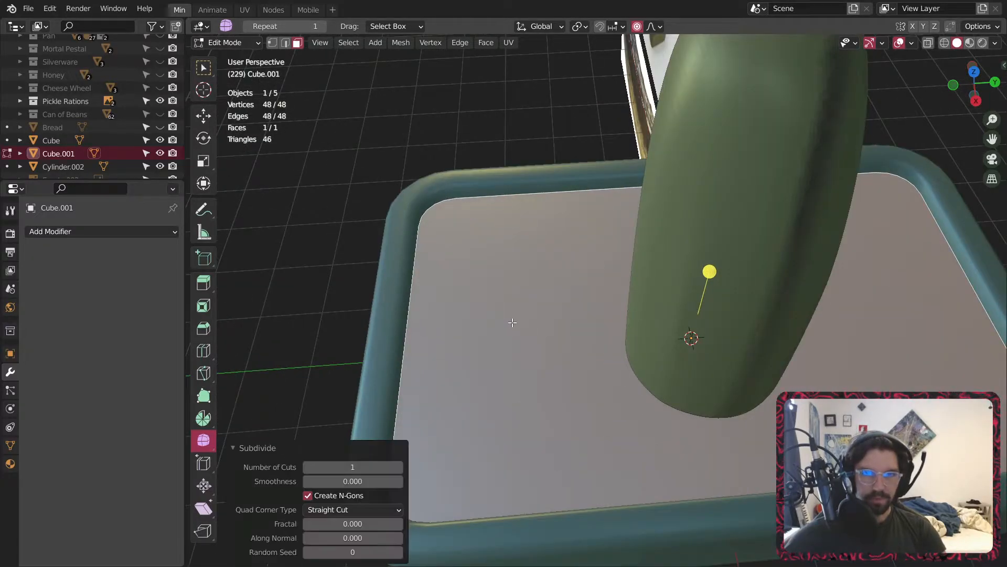
pyautogui.hotkey('ctrl', 'z')
pyautogui.rightClick(511, 299)
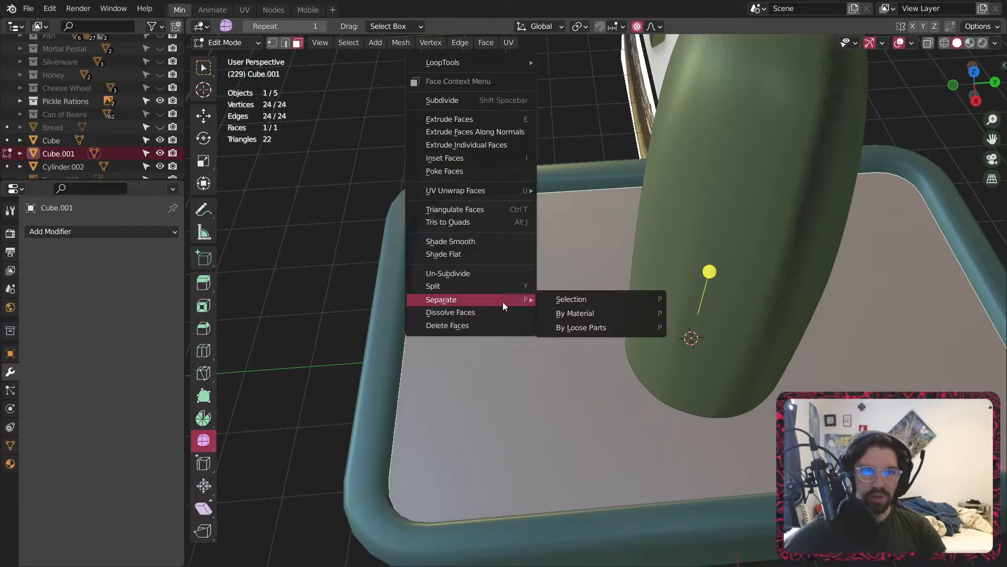
pyautogui.click(326, 261)
pyautogui.click(493, 264)
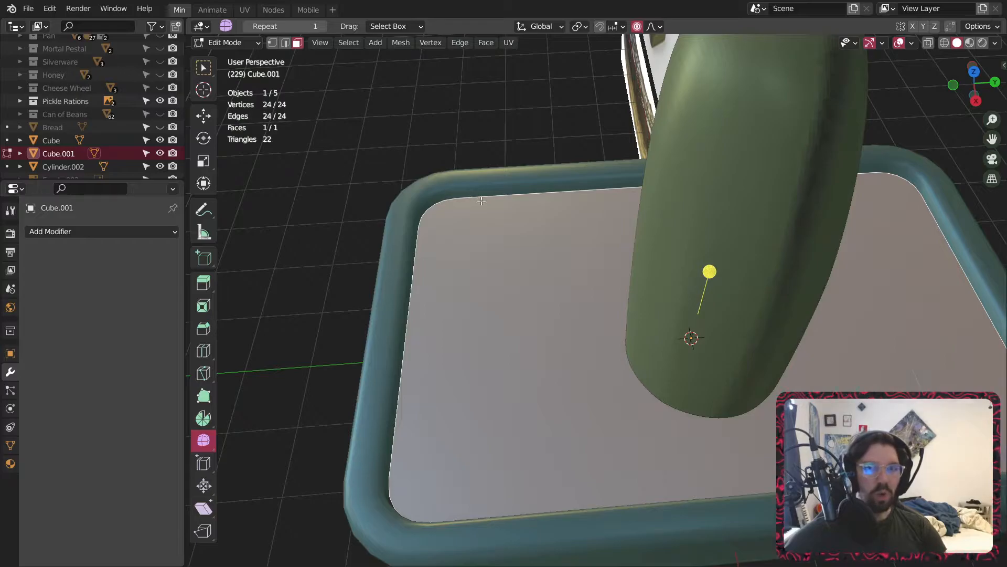
# - Raise the lid panel straight up along Z above the tin and pickle, finishing with a 2.3851 m move
pyautogui.scroll(-5, 461, 195)
pyautogui.click(204, 116)
pyautogui.moveTo(658, 231); pyautogui.dragTo(605, 218, button='middle')
pyautogui.moveTo(604, 217); pyautogui.dragTo(603, 18)
pyautogui.keyDown('shift'); pyautogui.moveTo(641, 119); pyautogui.dragTo(640, 315, button='middle'); pyautogui.keyUp('shift')
pyautogui.moveTo(599, 200); pyautogui.dragTo(596, 220, button='middle')
pyautogui.moveTo(602, 215); pyautogui.dragTo(602, 124)
pyautogui.scroll(2, 563, 139)
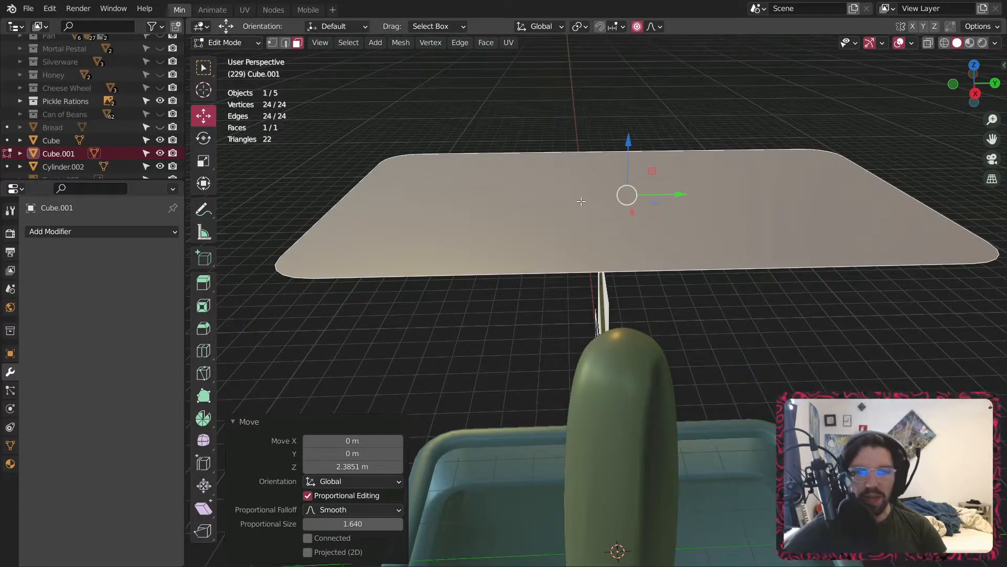
pyautogui.scroll(-2, 497, 256)
pyautogui.moveTo(584, 488); pyautogui.dragTo(540, 257, button='middle')
pyautogui.moveTo(546, 241)
pyautogui.mouseDown(button='middle')
pyautogui.moveTo(563, 210)
pyautogui.moveTo(600, 180)
pyautogui.moveTo(544, 247)
pyautogui.mouseUp(button='middle')
pyautogui.keyDown('shift'); pyautogui.moveTo(474, 157); pyautogui.dragTo(488, 344, button='middle'); pyautogui.keyUp('shift')
pyautogui.scroll(2, 456, 204)
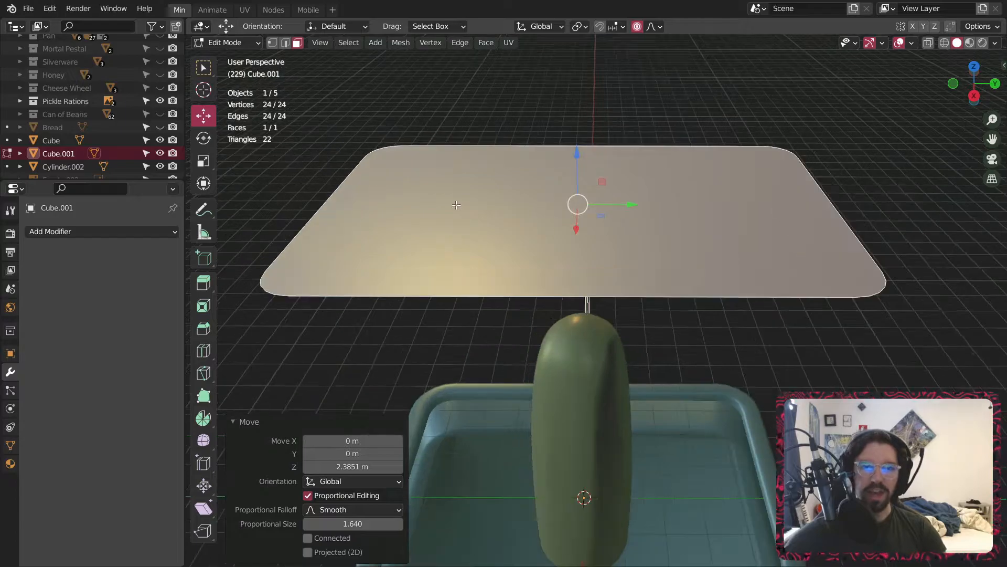
pyautogui.scroll(1, 456, 204)
# - Clear the raised lid panel's face selection and reopen the panel in Edit Mode
pyautogui.click(222, 43)
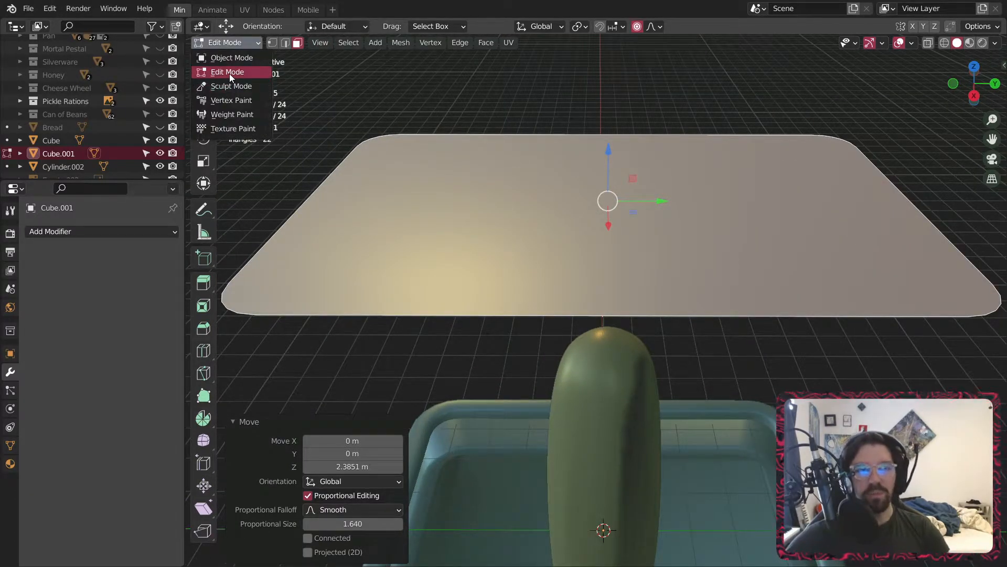
pyautogui.click(230, 75)
pyautogui.moveTo(454, 218); pyautogui.dragTo(455, 227, button='middle')
pyautogui.keyDown('shift'); pyautogui.moveTo(454, 190); pyautogui.dragTo(477, 226, button='middle'); pyautogui.keyUp('shift')
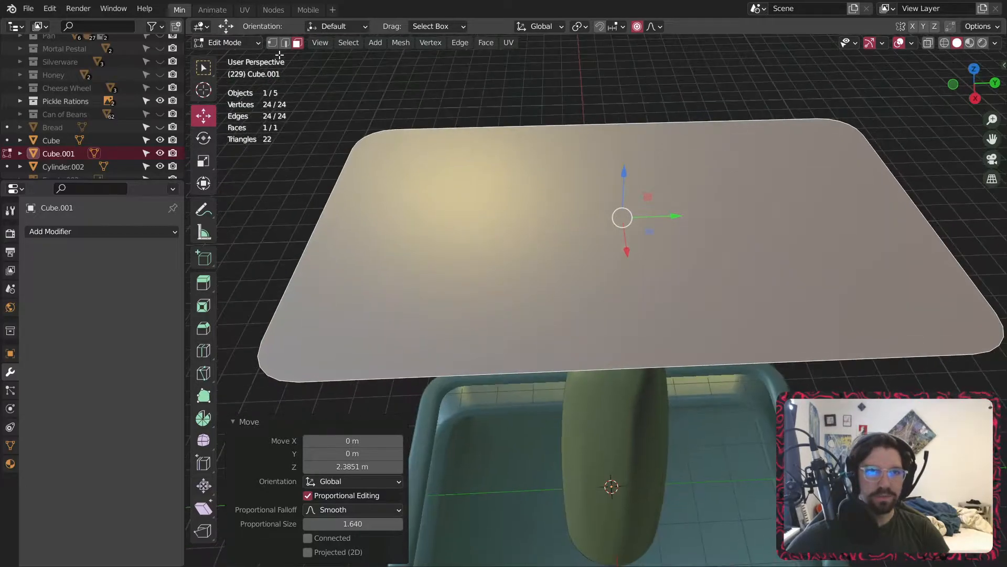
pyautogui.click(283, 57)
pyautogui.click(240, 42)
pyautogui.click(236, 58)
pyautogui.click(225, 43)
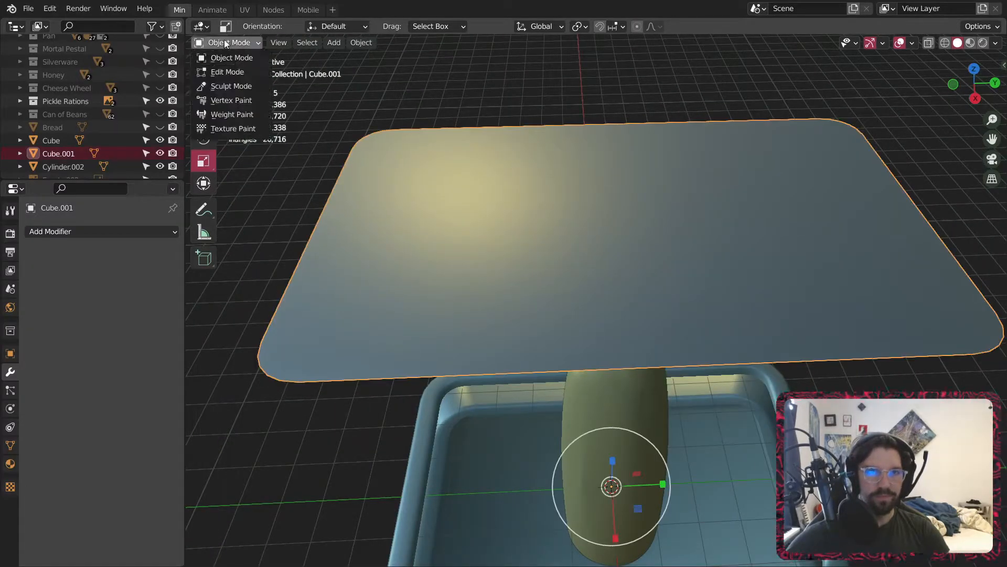
pyautogui.click(227, 71)
# - Connect the opposite vertices where the rounded corners begin, adding one straight edge across each short end of the lid panel
pyautogui.scroll(2, 386, 161)
pyautogui.keyDown('shift'); pyautogui.moveTo(375, 331); pyautogui.dragTo(431, 282, button='middle'); pyautogui.keyUp('shift')
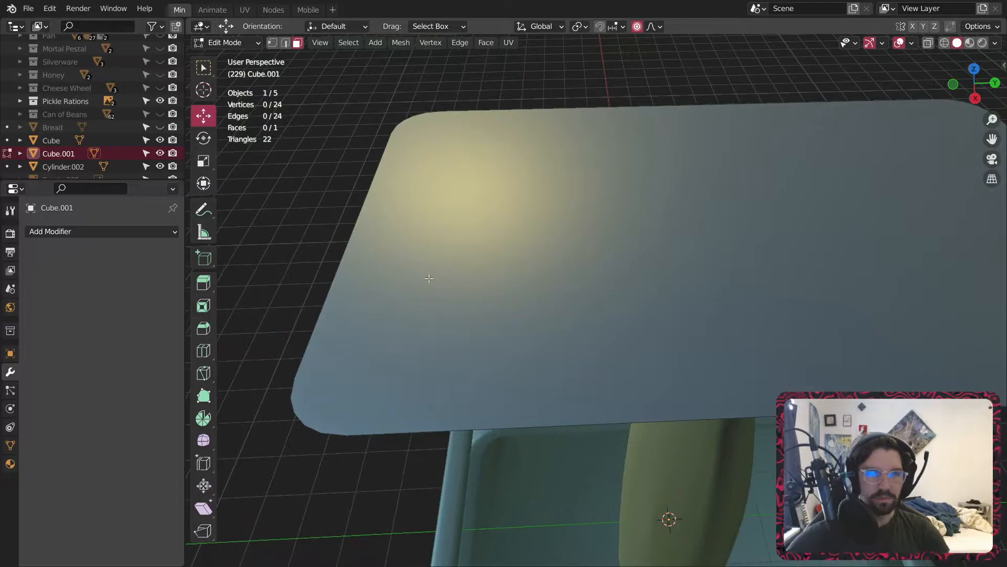
pyautogui.moveTo(421, 317); pyautogui.dragTo(439, 158, button='middle')
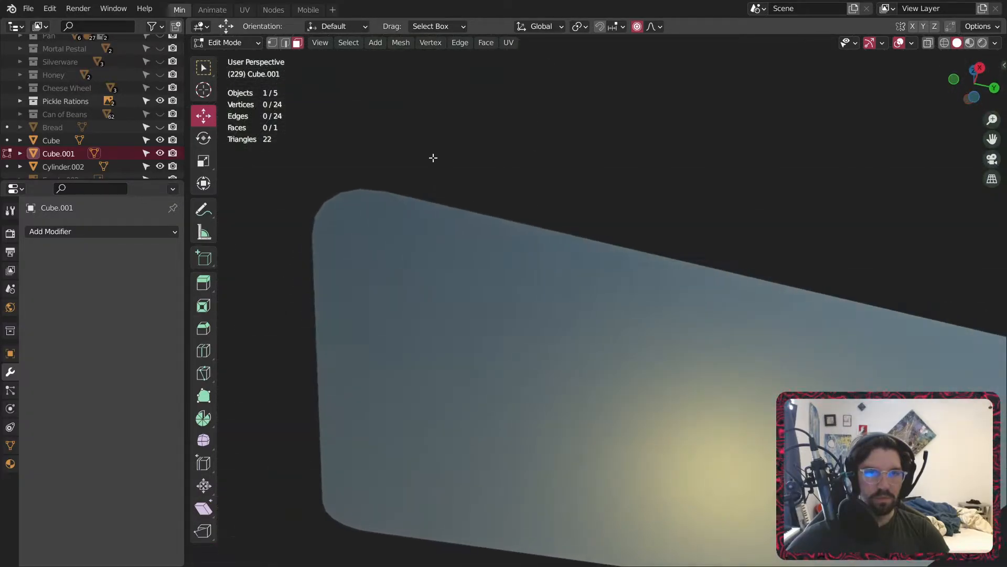
pyautogui.moveTo(422, 226); pyautogui.dragTo(465, 320, button='middle')
pyautogui.click(435, 239)
pyautogui.keyDown('shift'); pyautogui.click(412, 434); pyautogui.keyUp('shift')
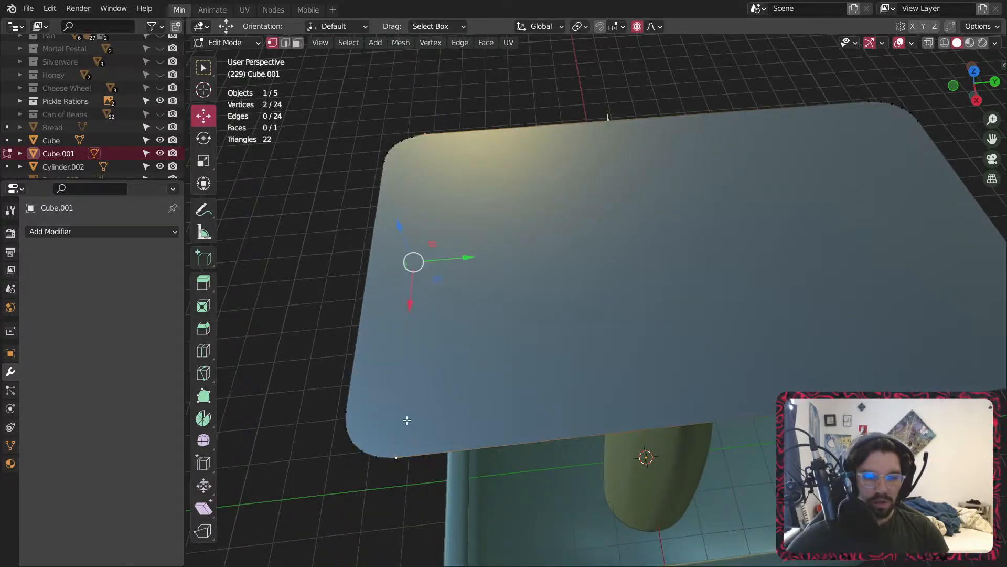
pyautogui.keyDown('shift'); pyautogui.moveTo(851, 257); pyautogui.dragTo(710, 286, button='middle'); pyautogui.keyUp('shift')
pyautogui.click(728, 132)
pyautogui.keyDown('shift'); pyautogui.click(855, 424); pyautogui.keyUp('shift')
pyautogui.press('j')
# - Add a single centred loop cut across the lid panel's middle section, parallel to the two end edges
pyautogui.keyDown('shift'); pyautogui.moveTo(609, 288); pyautogui.dragTo(771, 293, button='middle'); pyautogui.keyUp('shift')
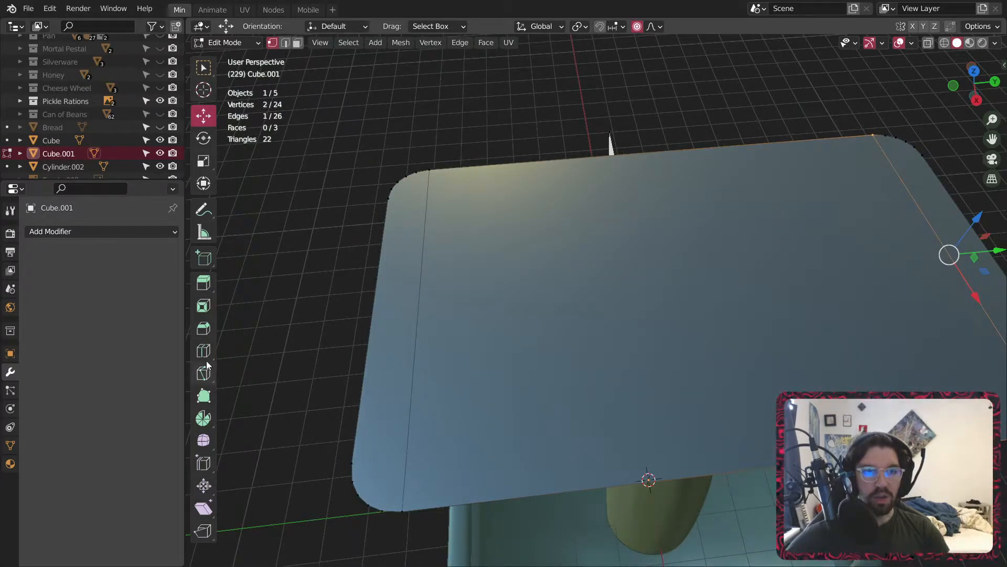
pyautogui.click(204, 354)
pyautogui.click(748, 470)
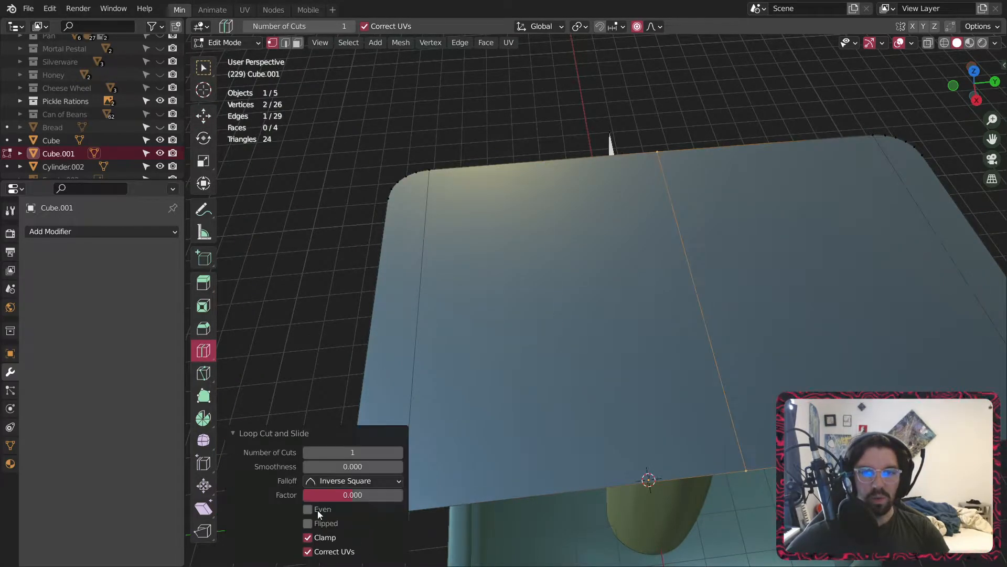
# - Increase the loop cut to 8 evenly spaced cuts across the lid panel's middle section, without any lengthwise cut
pyautogui.click(398, 453)
pyautogui.click(398, 452)
pyautogui.click(398, 453)
pyautogui.click(398, 452)
pyautogui.click(398, 452)
pyautogui.click(398, 453)
pyautogui.click(398, 452)
pyautogui.moveTo(412, 453); pyautogui.dragTo(424, 459)
pyautogui.hotkey('ctrl', 'z')
pyautogui.scroll(-2, 542, 322)
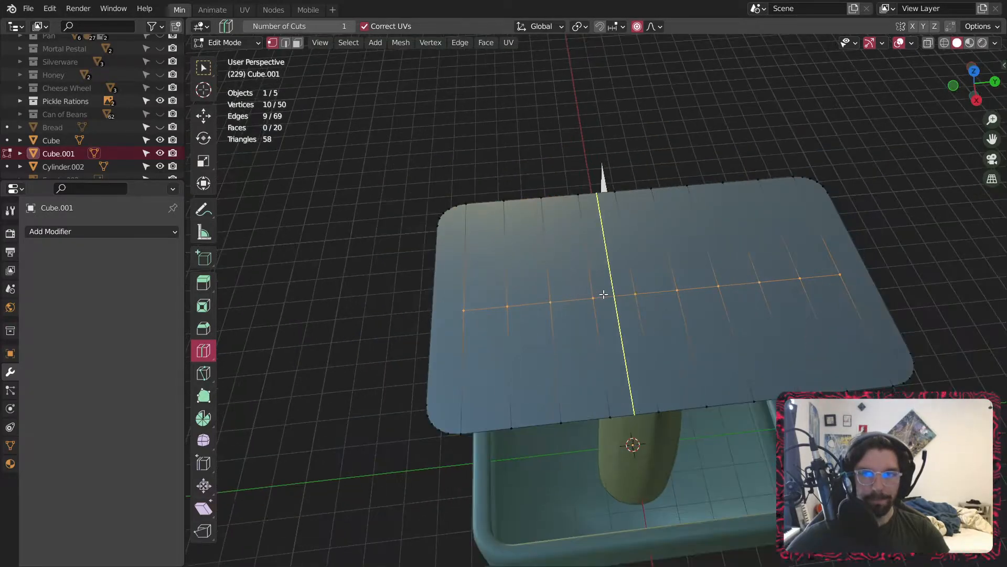
pyautogui.hotkey('ctrl', 'z')
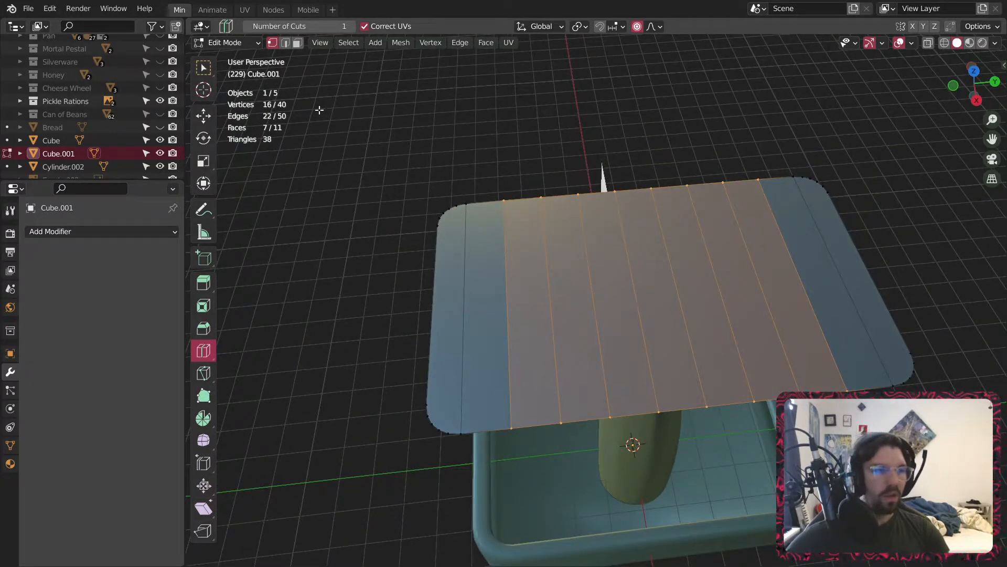
# - Rotate the lid panel's short end edge -149° about X with smooth proportional editing at size 14.370, curling the panel
pyautogui.click(287, 44)
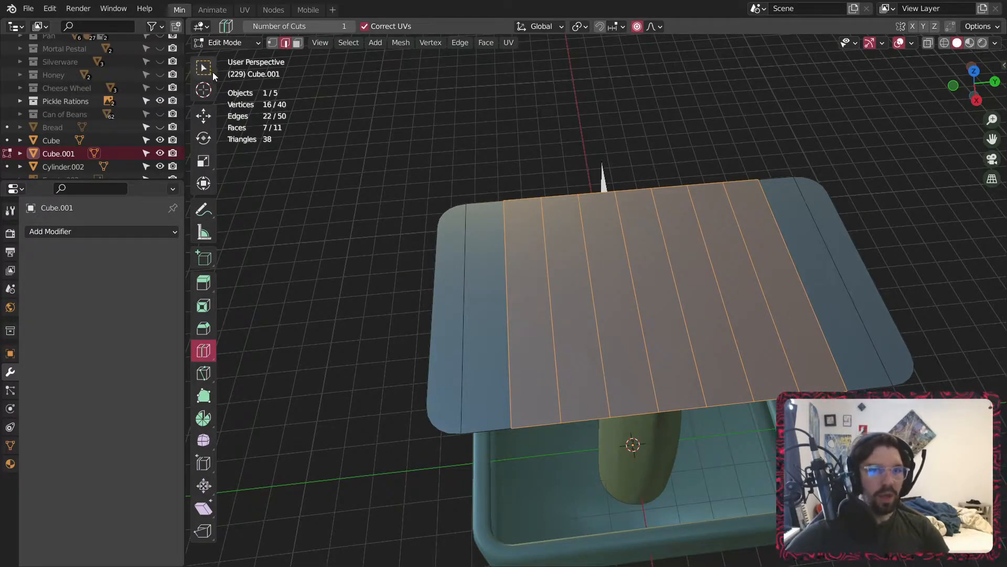
pyautogui.click(214, 71)
pyautogui.click(465, 317)
pyautogui.moveTo(465, 317); pyautogui.dragTo(464, 294, button='middle')
pyautogui.moveTo(631, 59); pyautogui.dragTo(504, 226, button='middle')
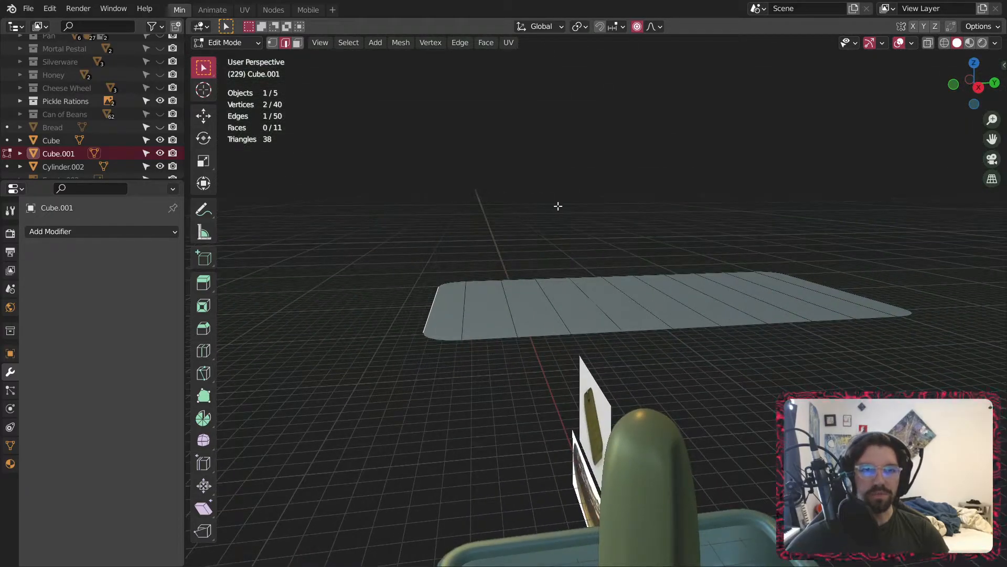
pyautogui.moveTo(556, 206); pyautogui.dragTo(575, 200, button='middle')
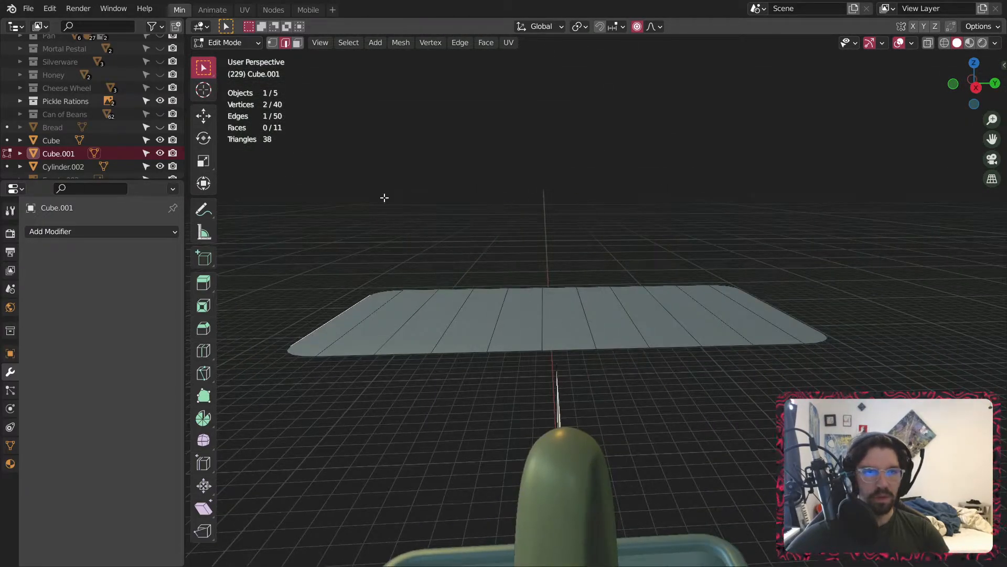
pyautogui.moveTo(402, 194); pyautogui.dragTo(315, 180, button='middle')
pyautogui.click(203, 138)
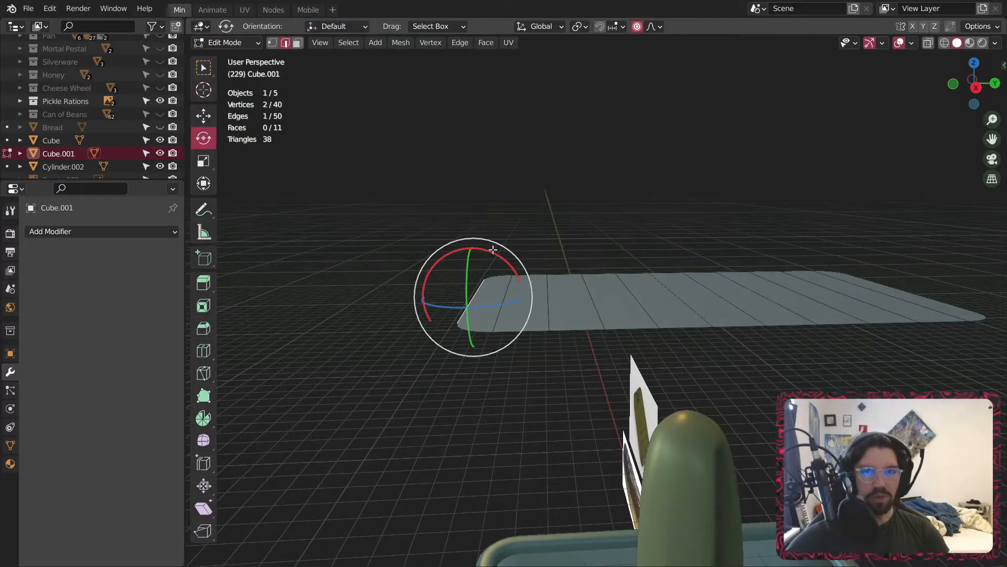
pyautogui.moveTo(487, 252); pyautogui.dragTo(544, 369)
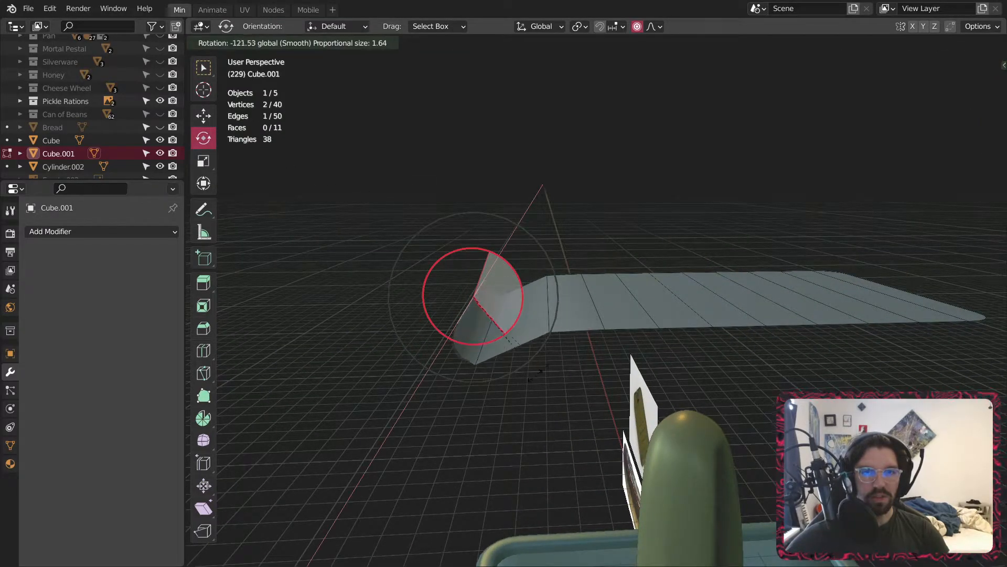
pyautogui.moveTo(494, 389); pyautogui.dragTo(493, 390)
pyautogui.moveTo(359, 524); pyautogui.dragTo(498, 523)
pyautogui.moveTo(353, 523); pyautogui.dragTo(369, 523)
# - Return to Object Mode and move the curled lid 3.1547 m along Y over the tin
pyautogui.click(228, 43)
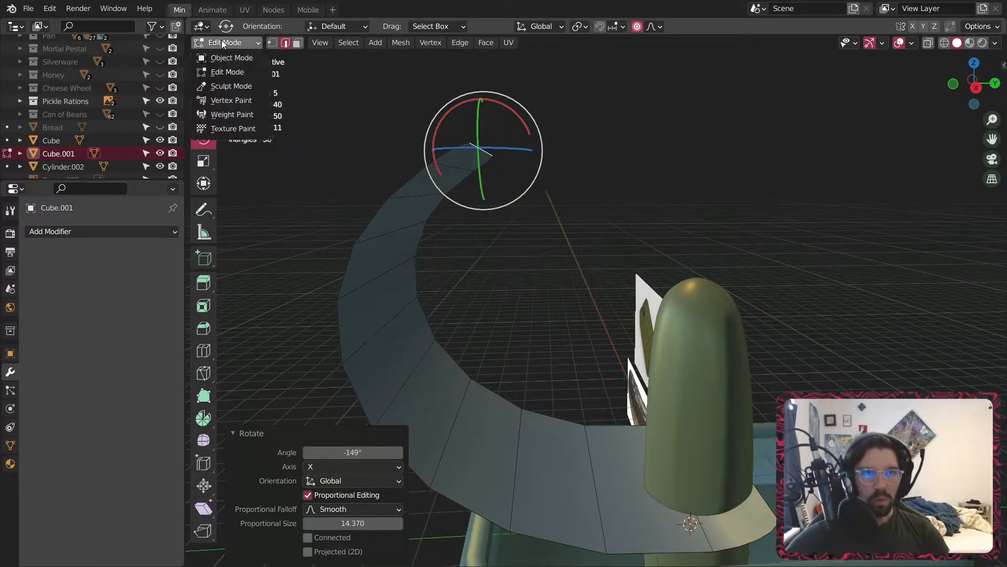
pyautogui.click(230, 58)
pyautogui.moveTo(463, 249); pyautogui.dragTo(465, 255, button='middle')
pyautogui.keyDown('shift'); pyautogui.moveTo(655, 441); pyautogui.dragTo(532, 376, button='middle'); pyautogui.keyUp('shift')
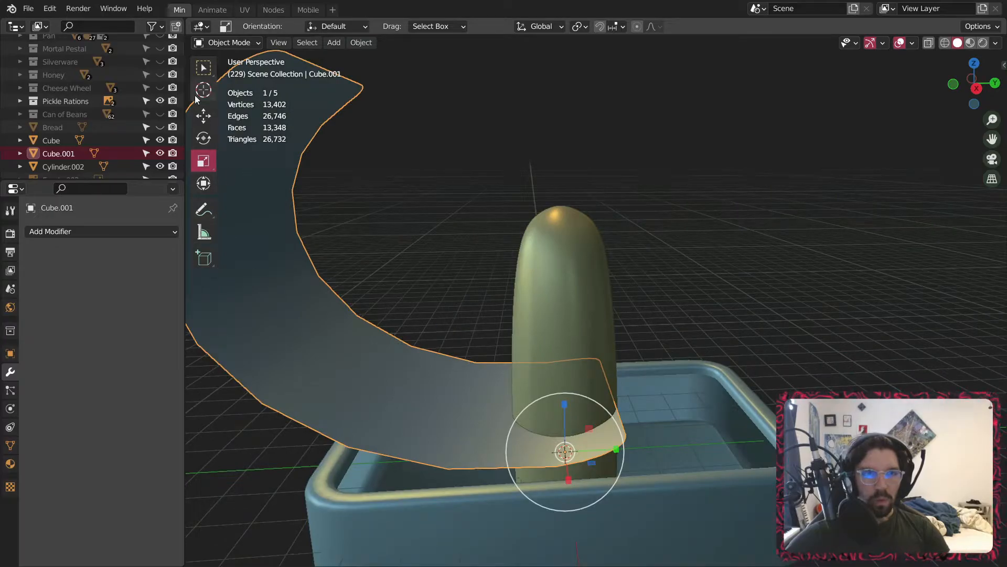
pyautogui.click(203, 115)
pyautogui.moveTo(354, 245); pyautogui.dragTo(595, 333, button='middle')
pyautogui.moveTo(617, 297); pyautogui.dragTo(730, 286)
pyautogui.moveTo(730, 287); pyautogui.dragTo(719, 210, button='middle')
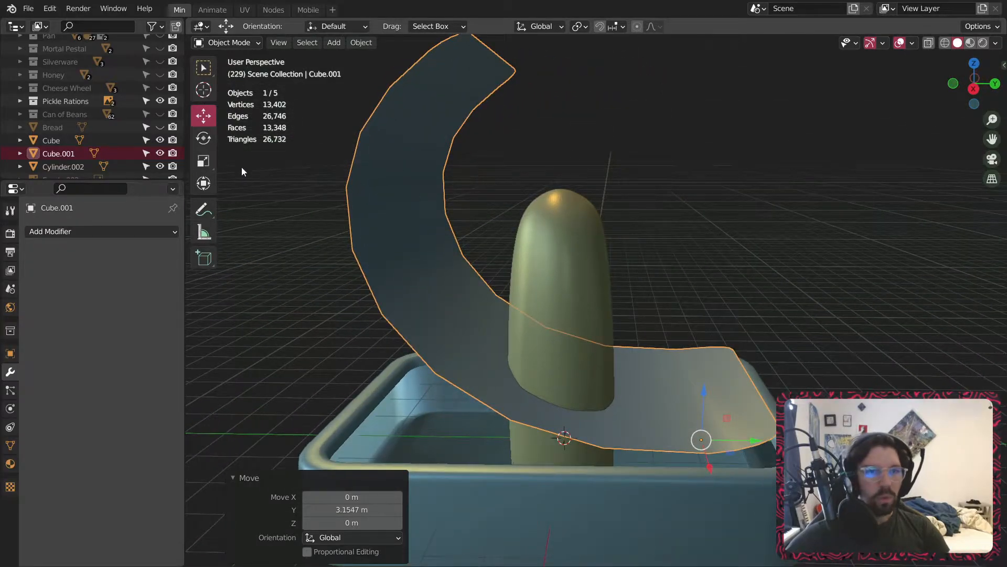
# - Scale the curled lid down slightly along Y and to 0.781 along Z
pyautogui.click(205, 165)
pyautogui.moveTo(756, 443); pyautogui.dragTo(733, 442)
pyautogui.moveTo(703, 389); pyautogui.dragTo(708, 399)
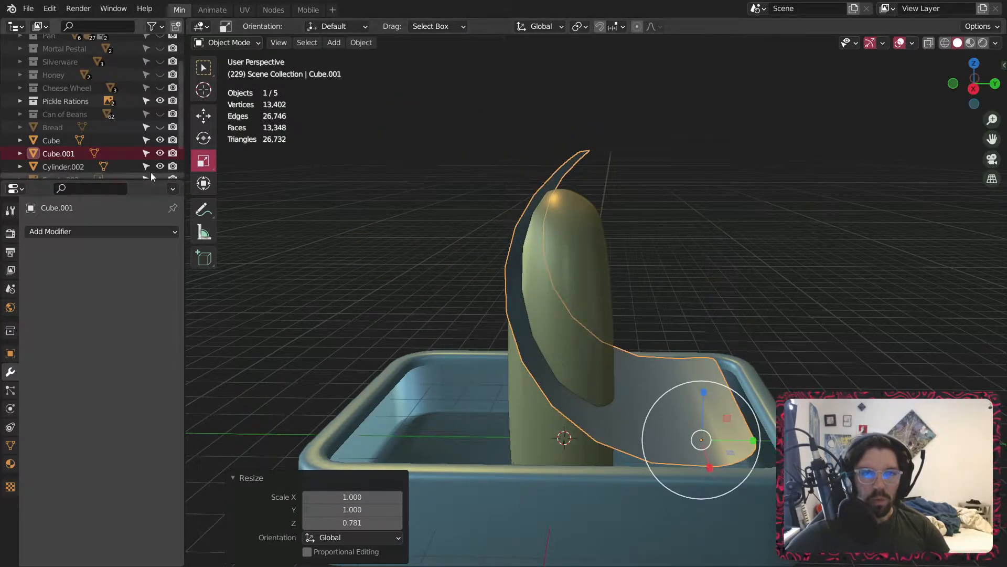
# - Move the curled lid 0.50762 m along Y to the tin's end, tilt it slightly about X, and deselect it
pyautogui.click(203, 116)
pyautogui.keyDown('shift'); pyautogui.moveTo(672, 400); pyautogui.dragTo(521, 377, button='middle'); pyautogui.keyUp('shift')
pyautogui.moveTo(603, 421); pyautogui.dragTo(619, 415)
pyautogui.click(204, 138)
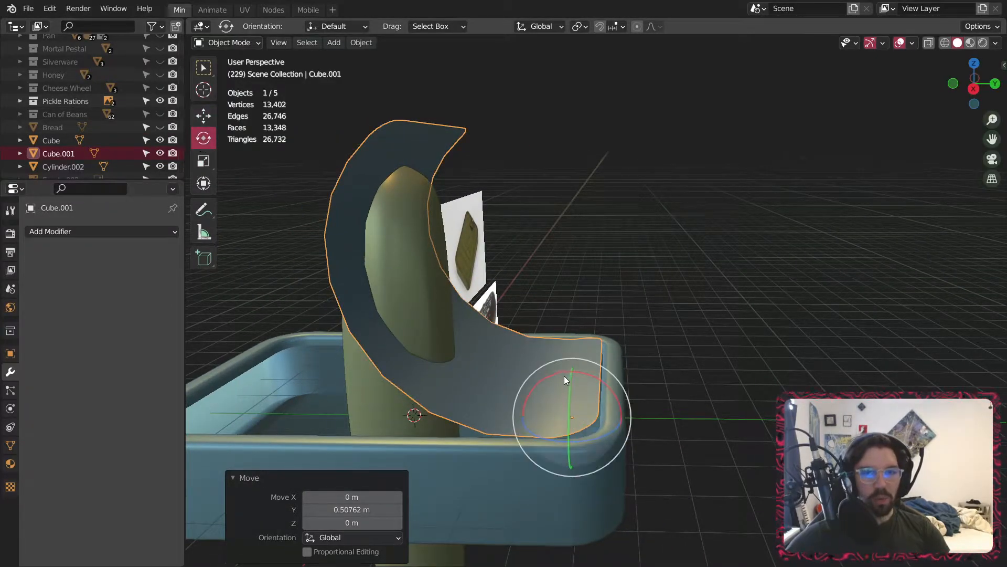
pyautogui.moveTo(559, 373)
pyautogui.mouseDown()
pyautogui.moveTo(566, 394)
pyautogui.moveTo(567, 376)
pyautogui.mouseUp()
pyautogui.click(203, 114)
pyautogui.click(704, 276)
# - Check the tin reference image, then add a 2 m cube and move it along X clear of the tin
pyautogui.moveTo(704, 276); pyautogui.dragTo(715, 365, button='middle')
pyautogui.scroll(5, 540, 239)
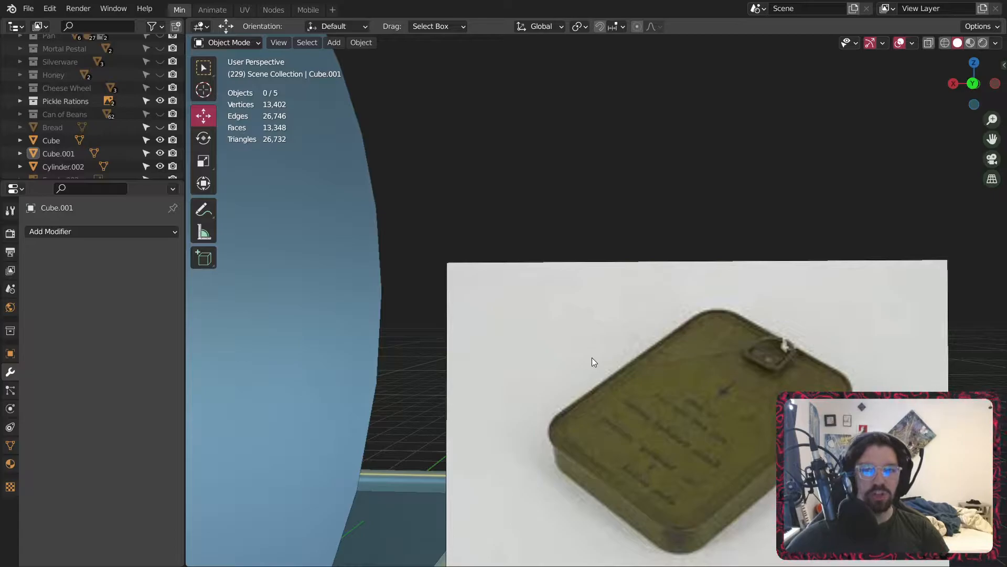
pyautogui.scroll(-5, 592, 358)
pyautogui.moveTo(299, 355); pyautogui.dragTo(308, 371, button='middle')
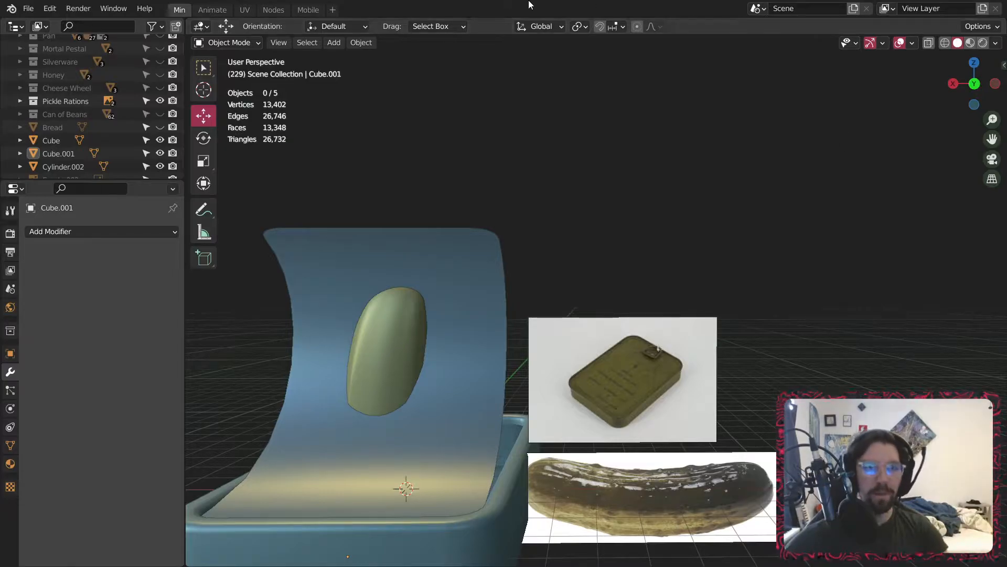
pyautogui.scroll(-4, 485, 207)
pyautogui.moveTo(493, 220); pyautogui.dragTo(515, 243, button='middle')
pyautogui.click(333, 42)
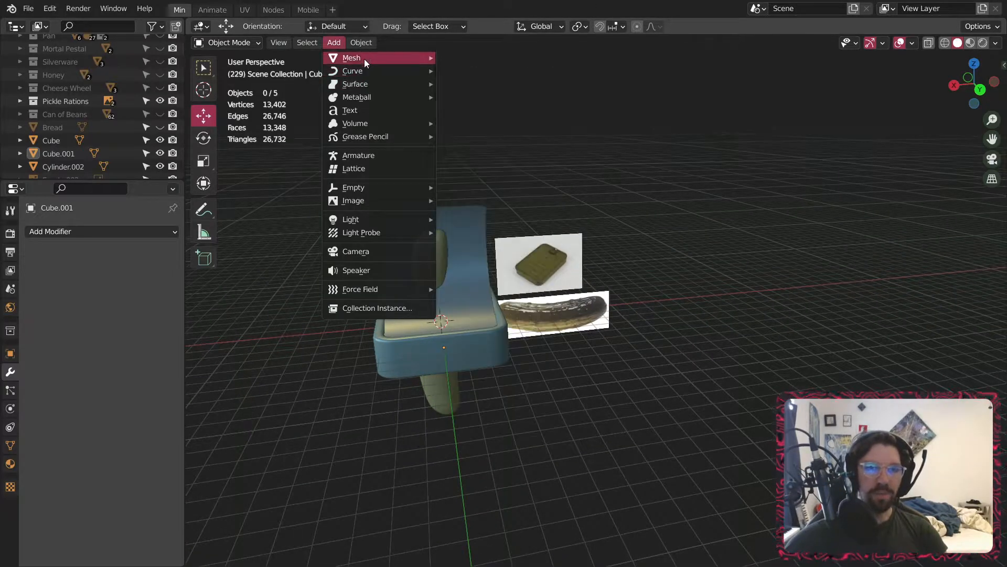
pyautogui.moveTo(364, 57)
pyautogui.click(502, 73)
pyautogui.moveTo(502, 342); pyautogui.dragTo(545, 329, button='middle')
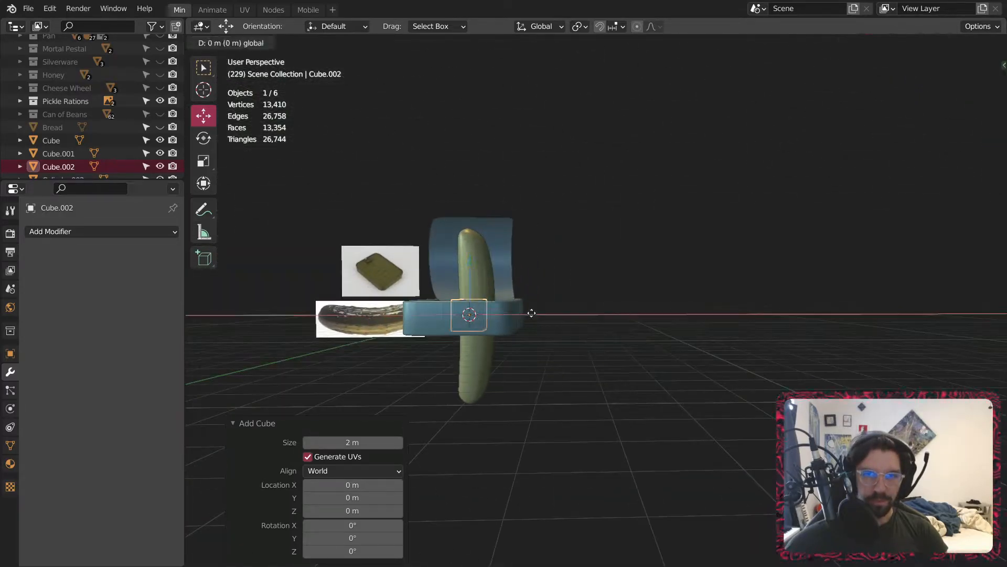
pyautogui.moveTo(519, 315); pyautogui.dragTo(704, 323)
# - In Edit Mode, scale the new cube down along Y into a thin upright slab
pyautogui.click(223, 43)
pyautogui.click(223, 70)
pyautogui.moveTo(223, 79); pyautogui.dragTo(371, 240, button='middle')
pyautogui.click(206, 168)
pyautogui.moveTo(774, 386); pyautogui.dragTo(724, 382, button='middle')
pyautogui.moveTo(709, 322); pyautogui.dragTo(658, 328)
pyautogui.hotkey('ctrl', 'z')
pyautogui.moveTo(645, 326); pyautogui.dragTo(735, 315, button='middle')
pyautogui.scroll(4, 655, 316)
pyautogui.keyDown('shift'); pyautogui.moveTo(667, 282); pyautogui.dragTo(592, 293, button='middle'); pyautogui.keyUp('shift')
# - Extrude the slab's top face 0.225 m along its normal
pyautogui.click(297, 43)
pyautogui.moveTo(464, 234); pyautogui.dragTo(514, 329, button='middle')
pyautogui.click(505, 295)
pyautogui.rightClick(503, 295)
pyautogui.moveTo(488, 297)
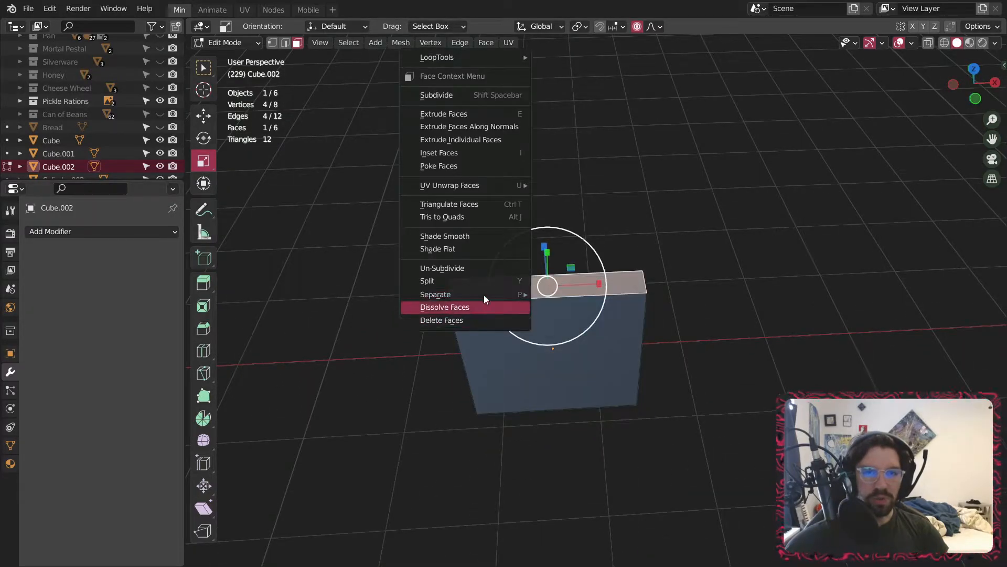
pyautogui.click(491, 131)
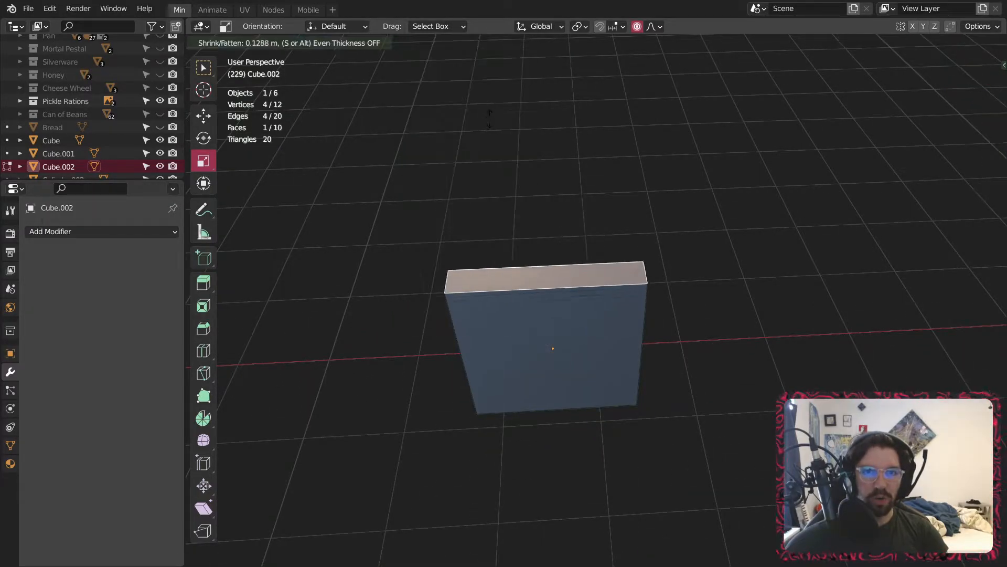
pyautogui.click(498, 116)
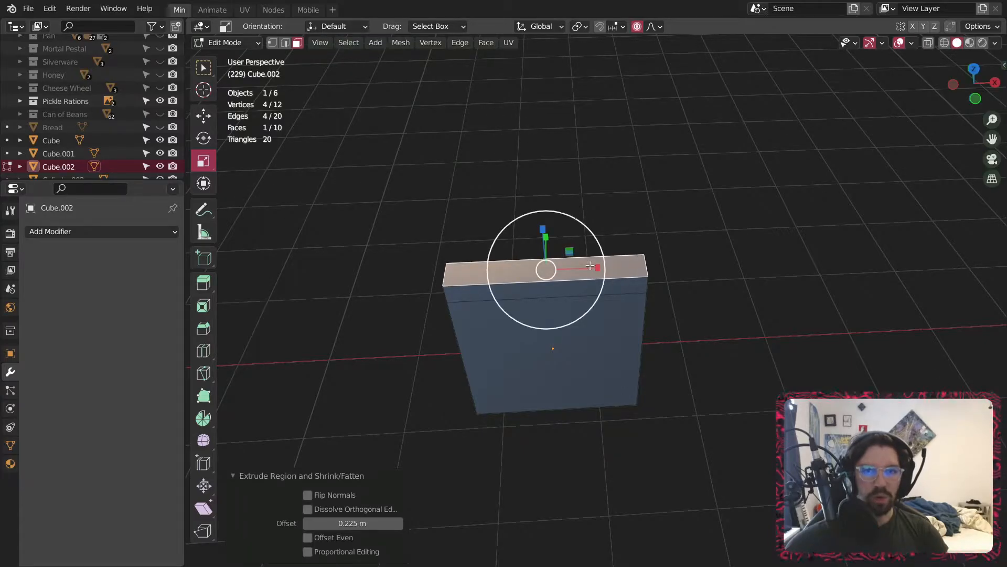
# - Scale the extruded top face to 0.578 along X with proportional editing off, forming two sloped shoulders
pyautogui.moveTo(598, 268); pyautogui.dragTo(577, 268)
pyautogui.hotkey('ctrl', 'z')
pyautogui.scroll(2, 538, 264)
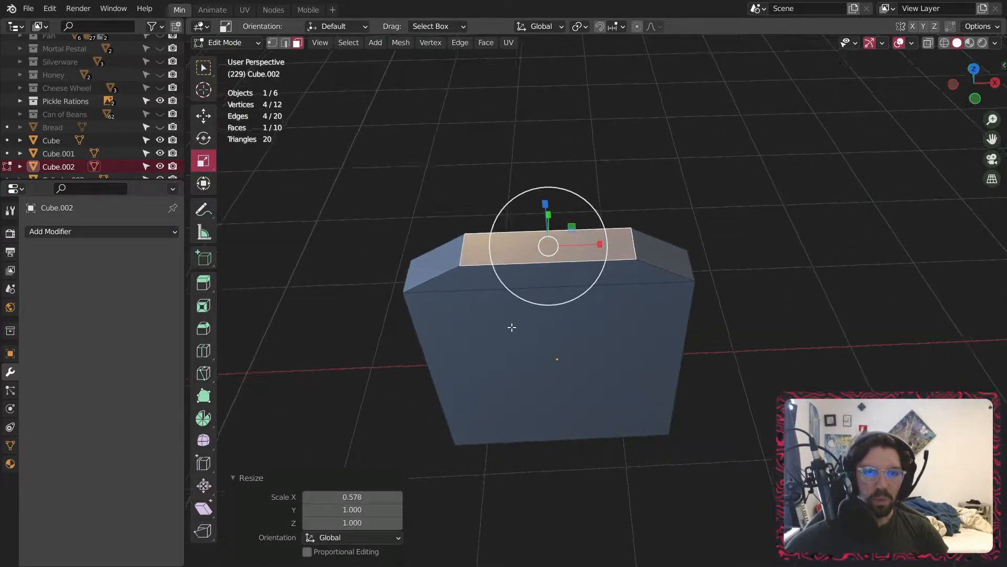
# - Dissolve the upper and lower faces on both broad sides of the slab into one face per side
pyautogui.moveTo(513, 328); pyautogui.dragTo(512, 243, button='middle')
pyautogui.moveTo(464, 274); pyautogui.dragTo(483, 360, button='middle')
pyautogui.keyDown('shift'); pyautogui.click(547, 344); pyautogui.keyUp('shift')
pyautogui.moveTo(654, 374); pyautogui.dragTo(383, 379, button='middle')
pyautogui.keyDown('shift'); pyautogui.click(524, 248); pyautogui.keyUp('shift')
pyautogui.keyDown('shift'); pyautogui.click(515, 339); pyautogui.keyUp('shift')
pyautogui.rightClick(493, 339)
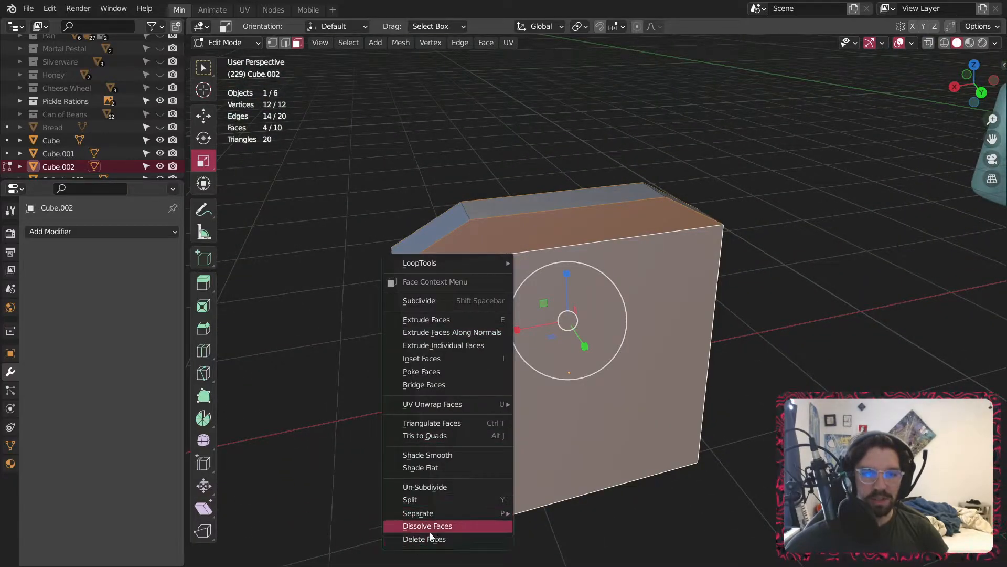
pyautogui.click(428, 526)
# - Return to Object Mode and apply the slab's scale
pyautogui.moveTo(474, 240); pyautogui.dragTo(585, 206, button='middle')
pyautogui.click(220, 43)
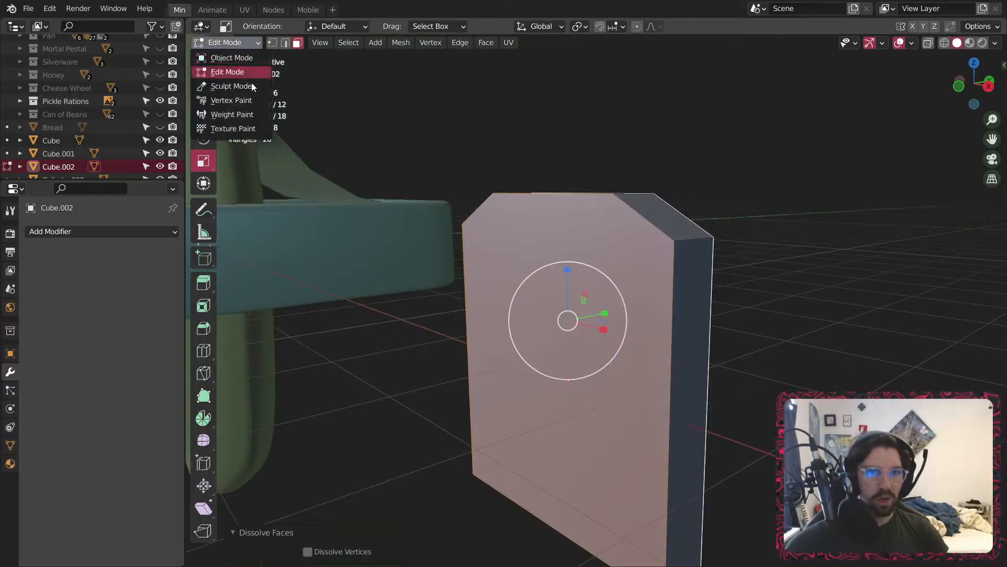
pyautogui.click(248, 58)
pyautogui.hotkey('ctrl', 'a')
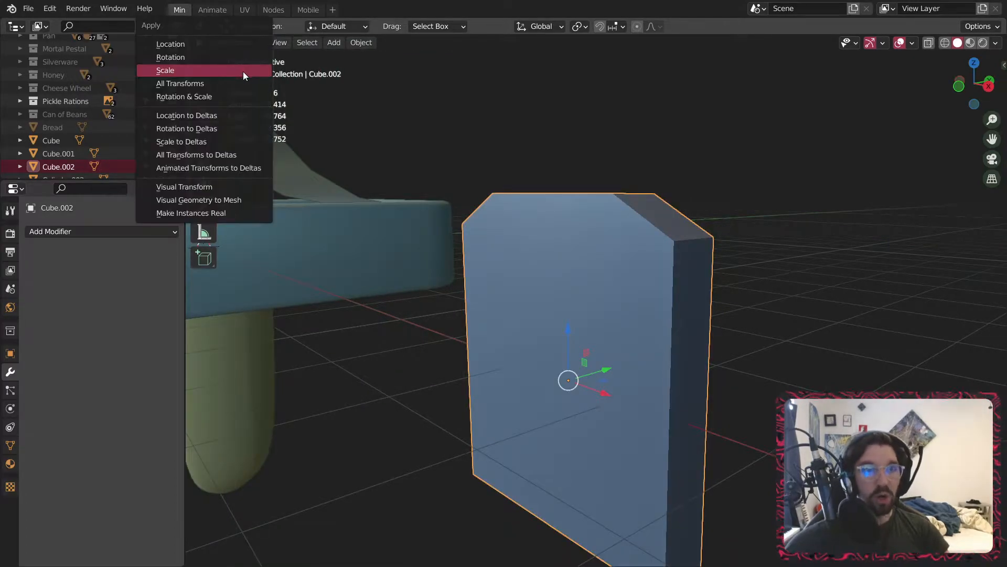
pyautogui.click(238, 71)
# - In Edit Mode, raise the slab's top face 0.36264 m along Z
pyautogui.click(221, 43)
pyautogui.click(230, 72)
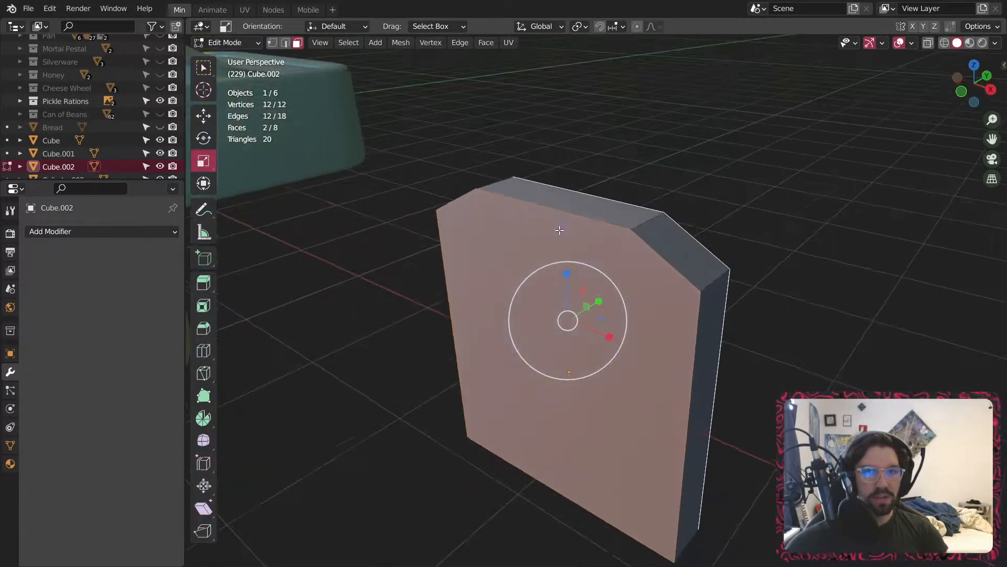
pyautogui.moveTo(578, 157); pyautogui.dragTo(578, 203, button='middle')
pyautogui.click(578, 203)
pyautogui.click(208, 123)
pyautogui.moveTo(563, 149); pyautogui.dragTo(562, 86)
# - Back in Object Mode, save the Cookware file and apply the slab's scale again
pyautogui.click(207, 42)
pyautogui.click(226, 73)
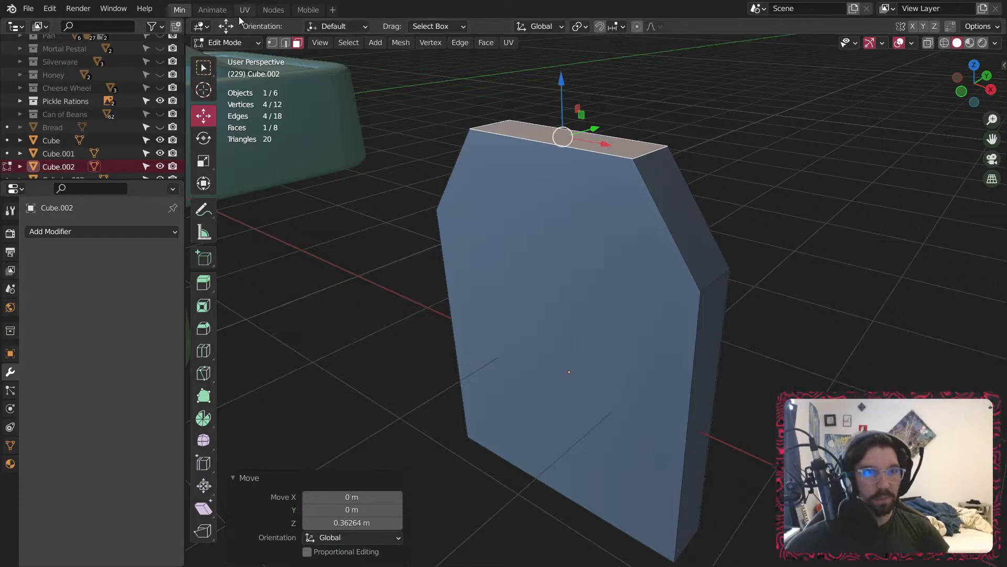
pyautogui.click(225, 44)
pyautogui.click(233, 58)
pyautogui.hotkey('ctrl', 'q')
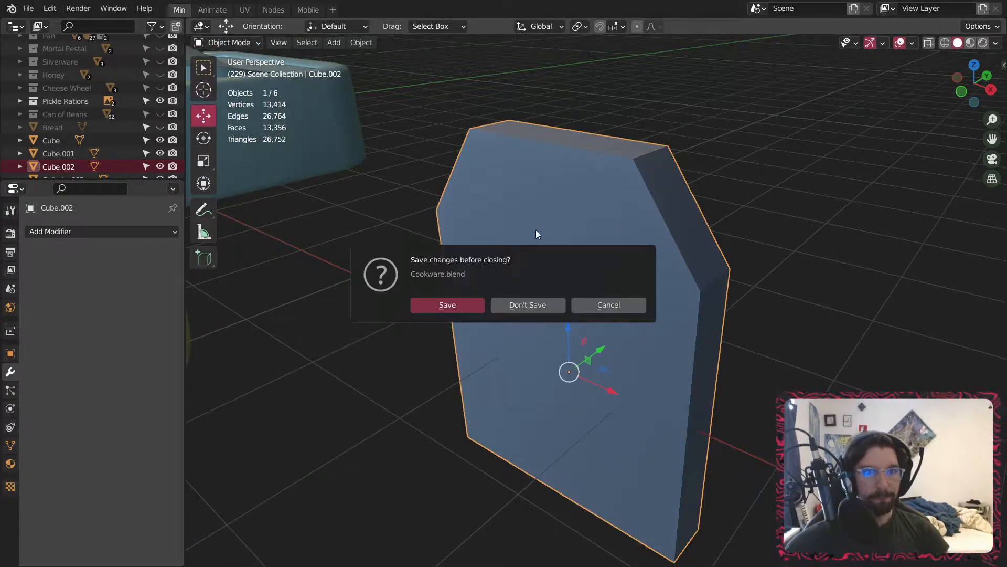
pyautogui.click(597, 305)
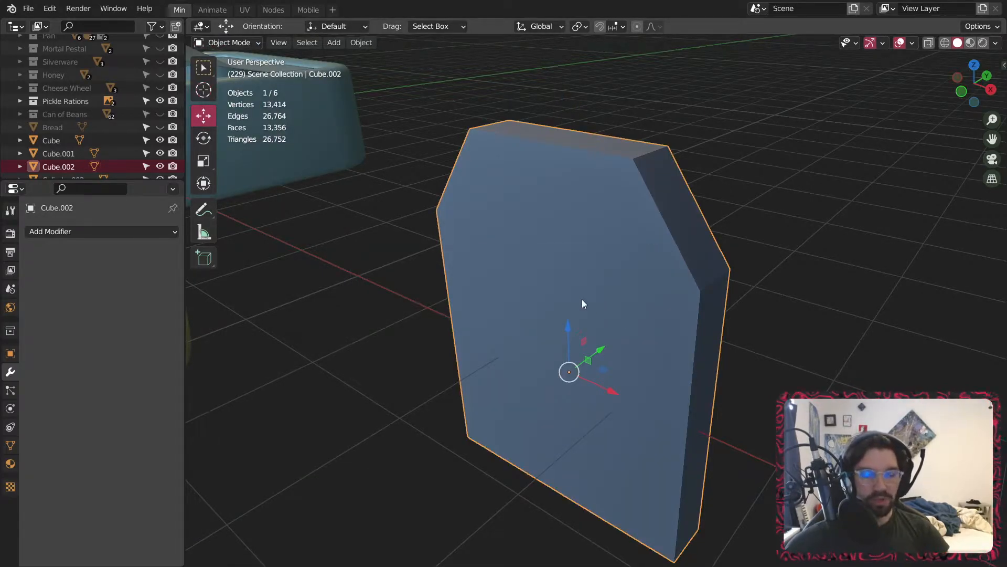
pyautogui.hotkey('ctrl', 's')
pyautogui.hotkey('ctrl', 'a')
pyautogui.click(551, 299)
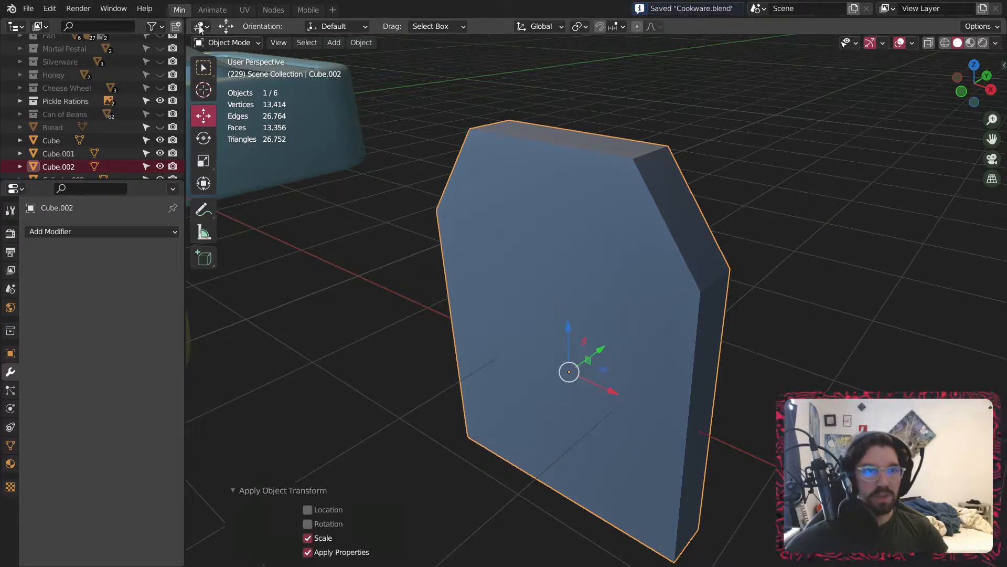
# - Inset both broad faces of the slab by 0.147 m and bridge them to cut an opening through it
pyautogui.click(219, 45)
pyautogui.click(232, 70)
pyautogui.click(650, 304)
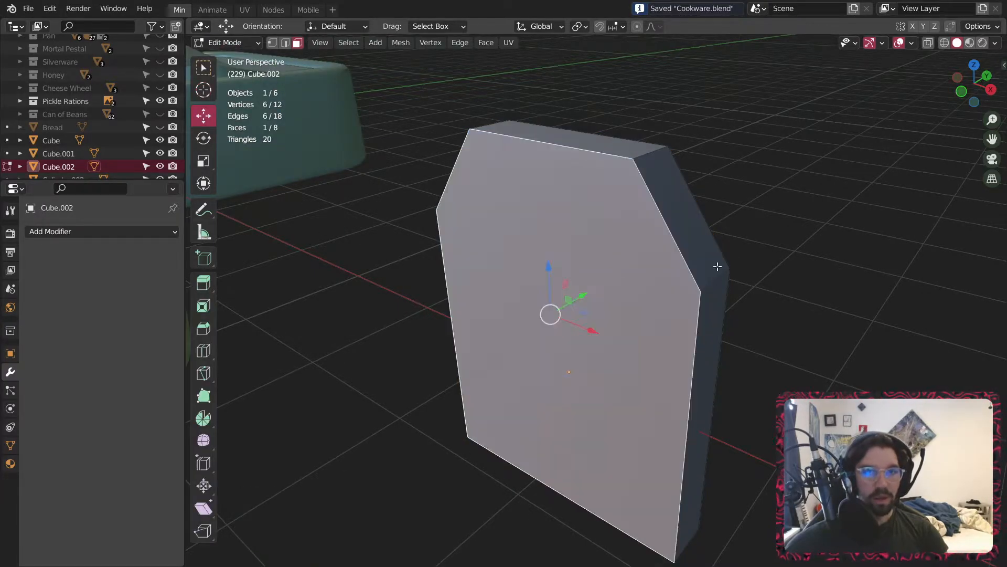
pyautogui.moveTo(650, 305); pyautogui.dragTo(576, 272, button='middle')
pyautogui.keyDown('shift'); pyautogui.click(576, 271); pyautogui.keyUp('shift')
pyautogui.press('i')
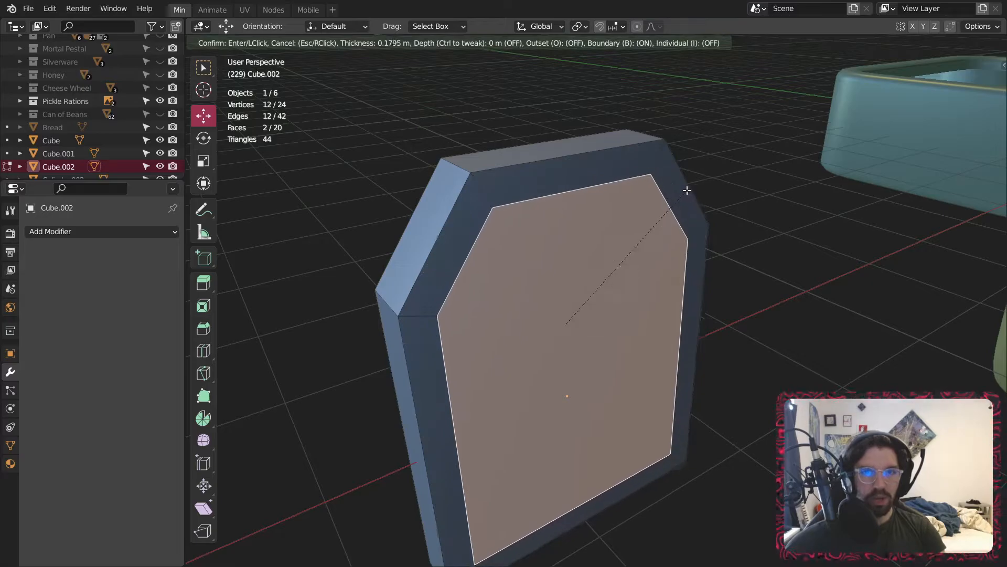
pyautogui.click(694, 189)
pyautogui.rightClick(539, 288)
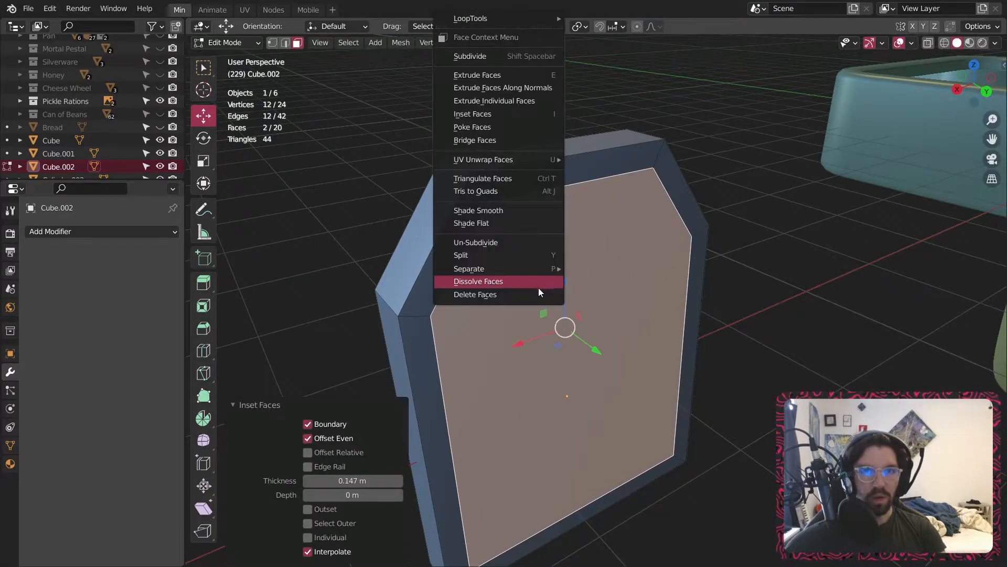
pyautogui.click(508, 140)
# - Select the entire frame mesh and scale it down along Y to make it thinner
pyautogui.moveTo(578, 250); pyautogui.dragTo(355, 236, button='middle')
pyautogui.press('a')
pyautogui.moveTo(432, 249); pyautogui.dragTo(572, 280, button='middle')
pyautogui.click(204, 160)
pyautogui.moveTo(247, 206); pyautogui.dragTo(450, 241, button='middle')
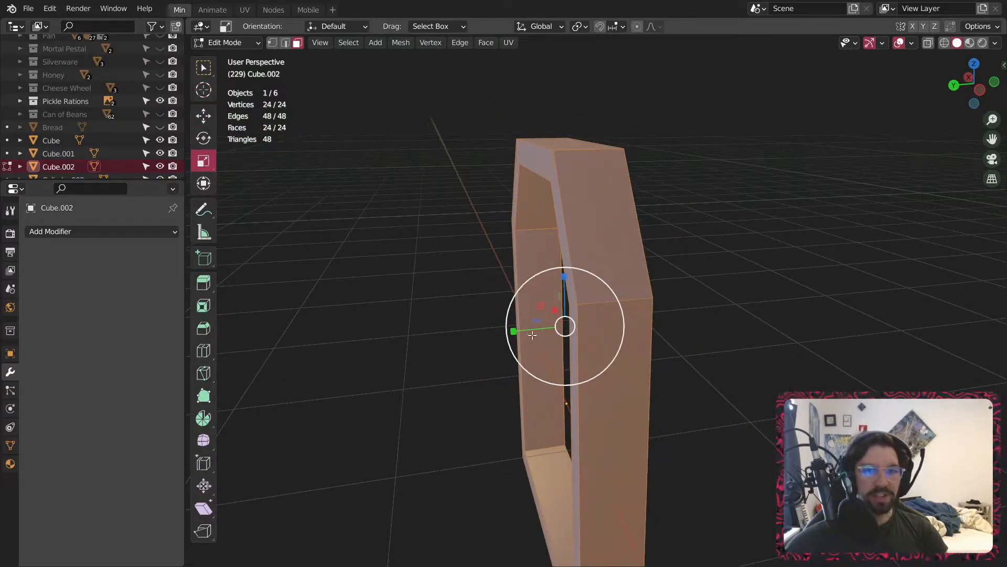
pyautogui.moveTo(576, 343); pyautogui.dragTo(545, 341, button='middle')
pyautogui.moveTo(519, 331); pyautogui.dragTo(553, 343)
pyautogui.hotkey('ctrl', 'z')
# - Add a Subdivision Surface modifier to the frame with both viewport and render levels set to 3
pyautogui.hotkey('alt', 'a')
pyautogui.moveTo(577, 225); pyautogui.dragTo(614, 288, button='middle')
pyautogui.press('a')
pyautogui.click(131, 231)
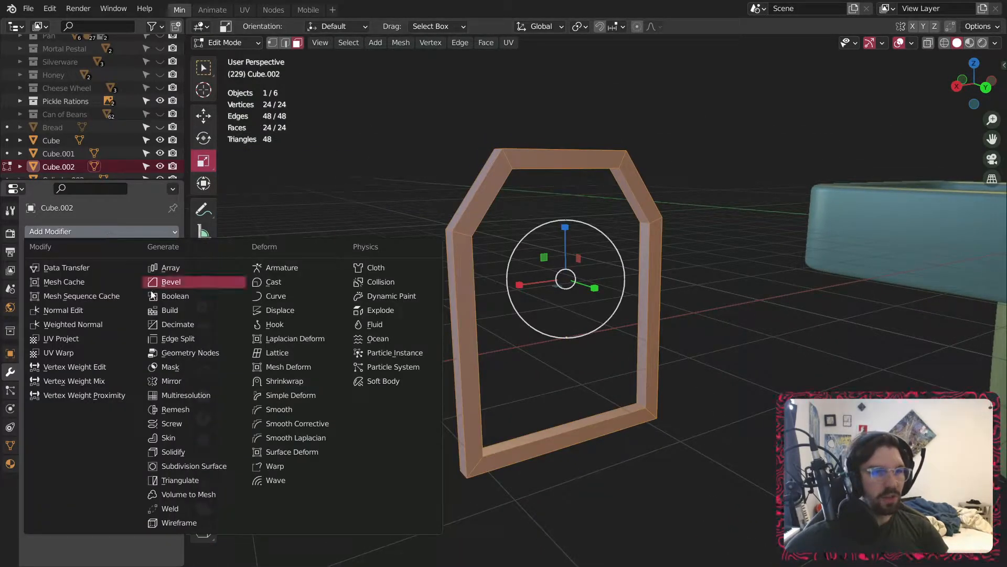
pyautogui.click(222, 464)
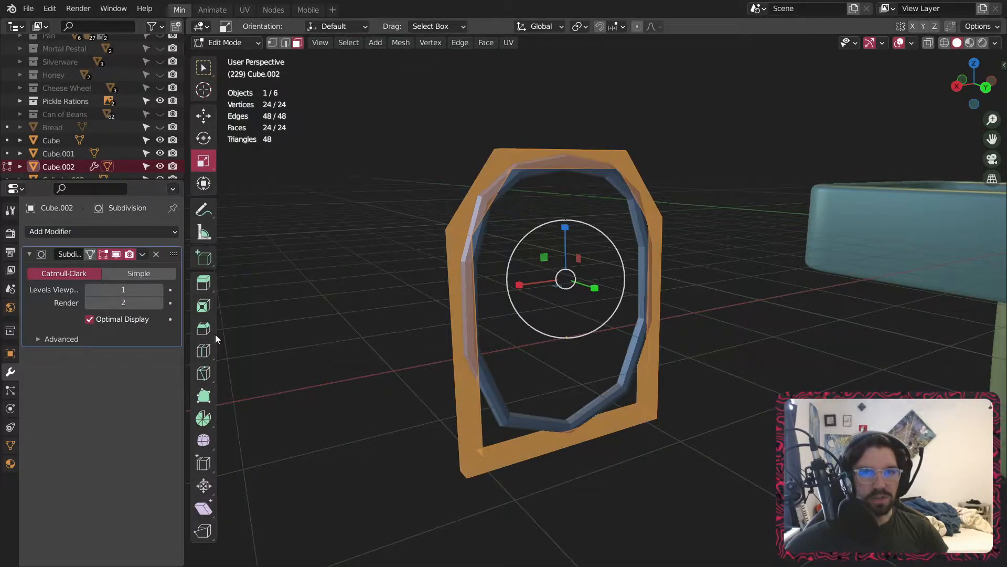
pyautogui.click(158, 290)
pyautogui.click(158, 303)
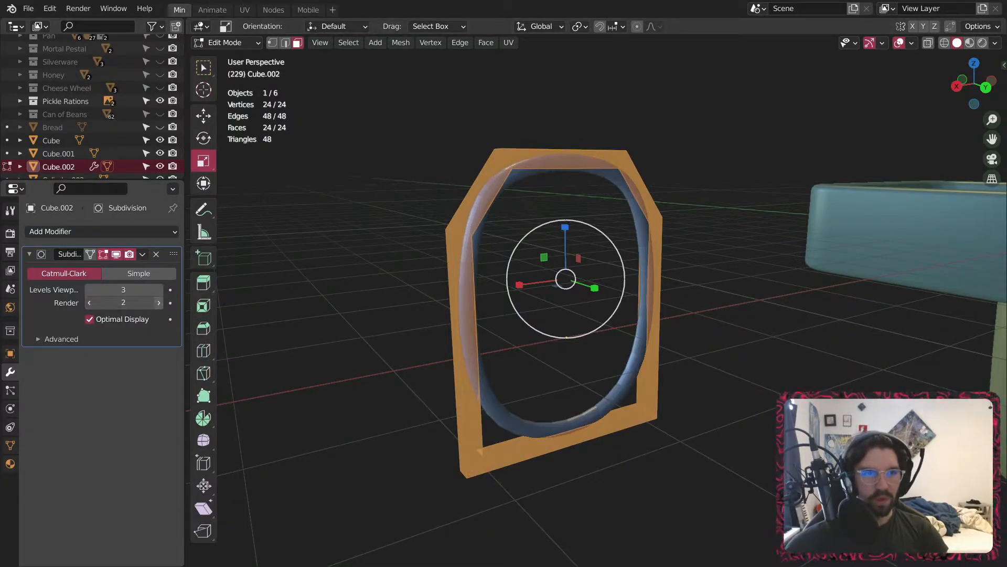
# - View the frame from the front and switch to edge selection
pyautogui.moveTo(569, 165); pyautogui.dragTo(526, 139, button='middle')
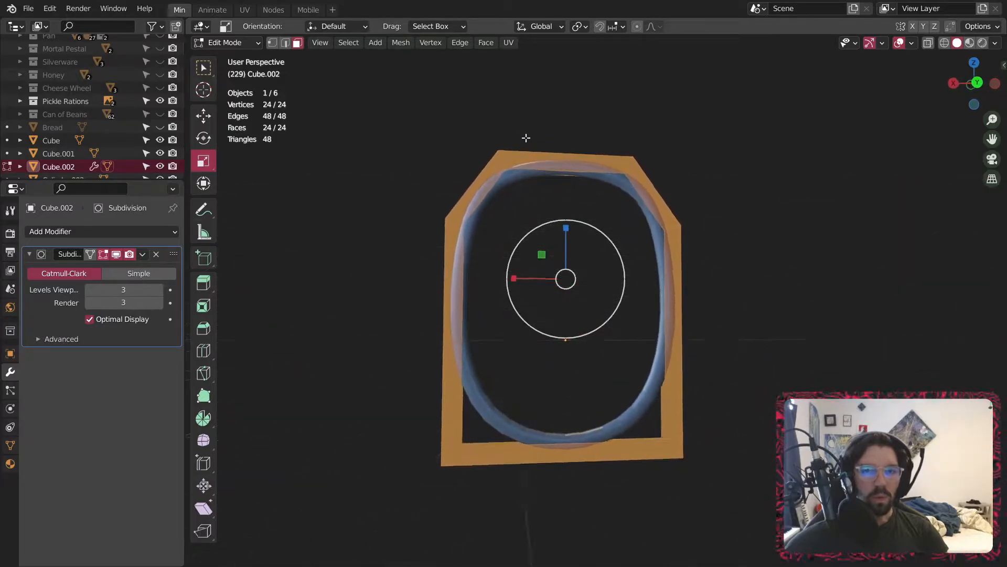
pyautogui.click(284, 43)
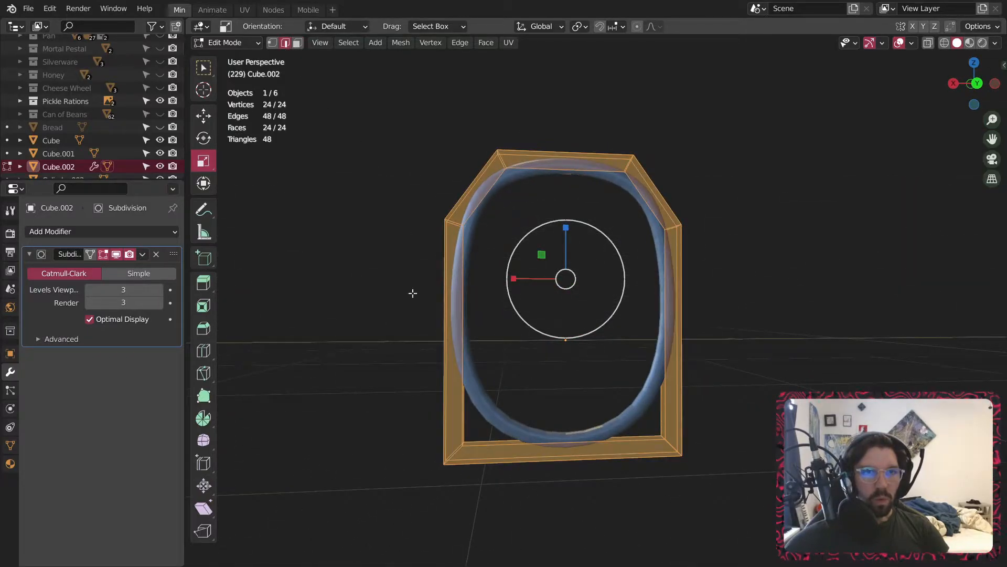
# - Bevel the bottom corner edges of the can's pull ring with 4 segments and a width of about 0.315 m
pyautogui.keyDown('alt'); pyautogui.click(451, 452); pyautogui.keyUp('alt')
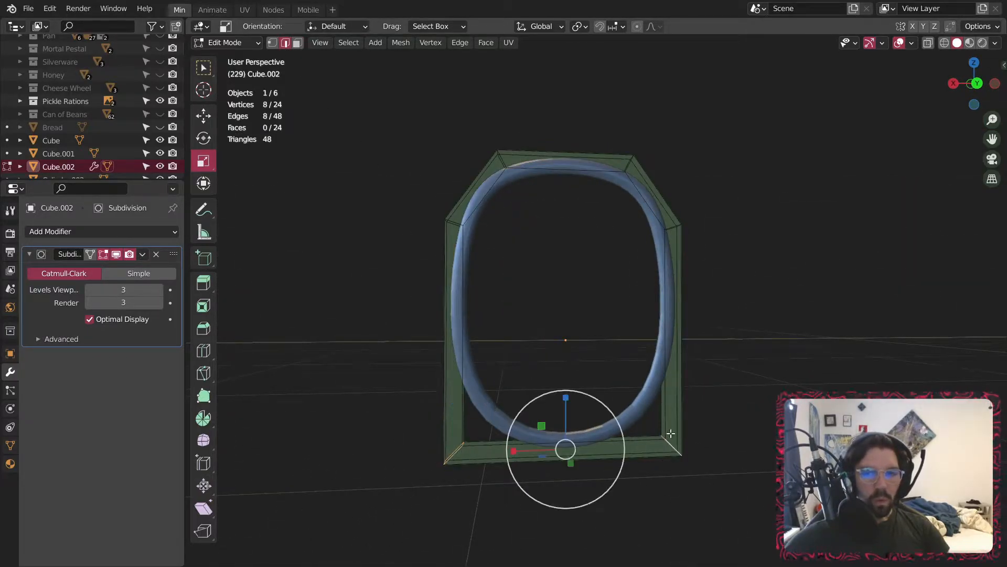
pyautogui.hotkey('ctrl', 'b')
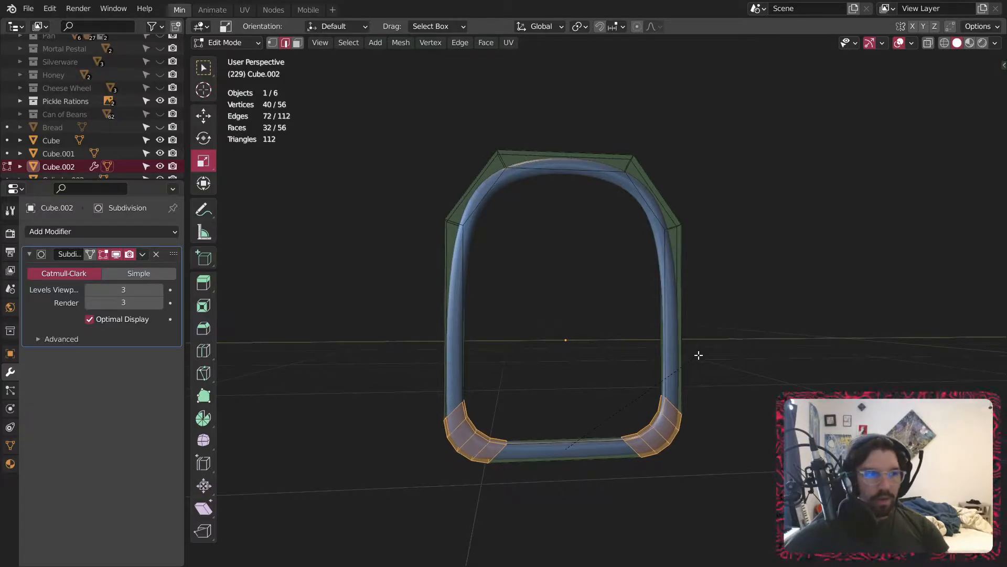
pyautogui.click(698, 355)
pyautogui.scroll(3, 523, 369)
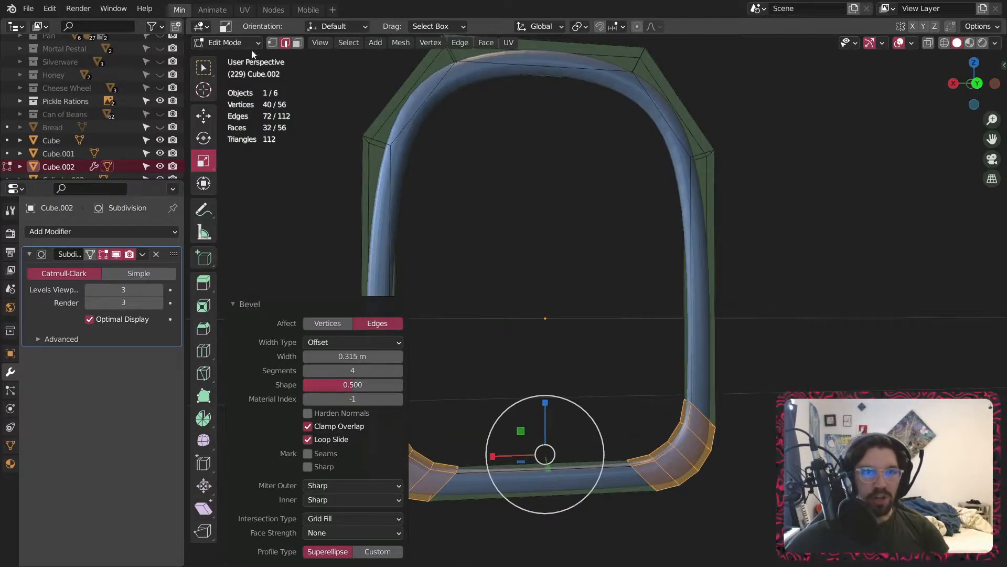
# - Return to Object Mode, bring the pull ring over to the can and set its X location to 0 m
pyautogui.click(231, 58)
pyautogui.scroll(-5, 470, 194)
pyautogui.moveTo(540, 205); pyautogui.dragTo(395, 300, button='middle')
pyautogui.moveTo(368, 294); pyautogui.dragTo(874, 224)
pyautogui.moveTo(874, 224); pyautogui.dragTo(619, 306, button='middle')
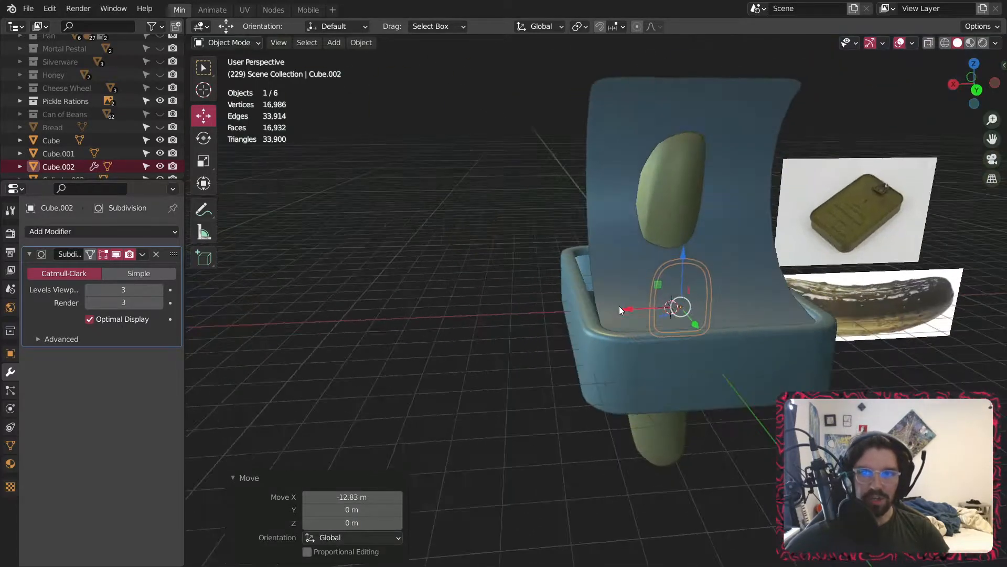
pyautogui.click(10, 354)
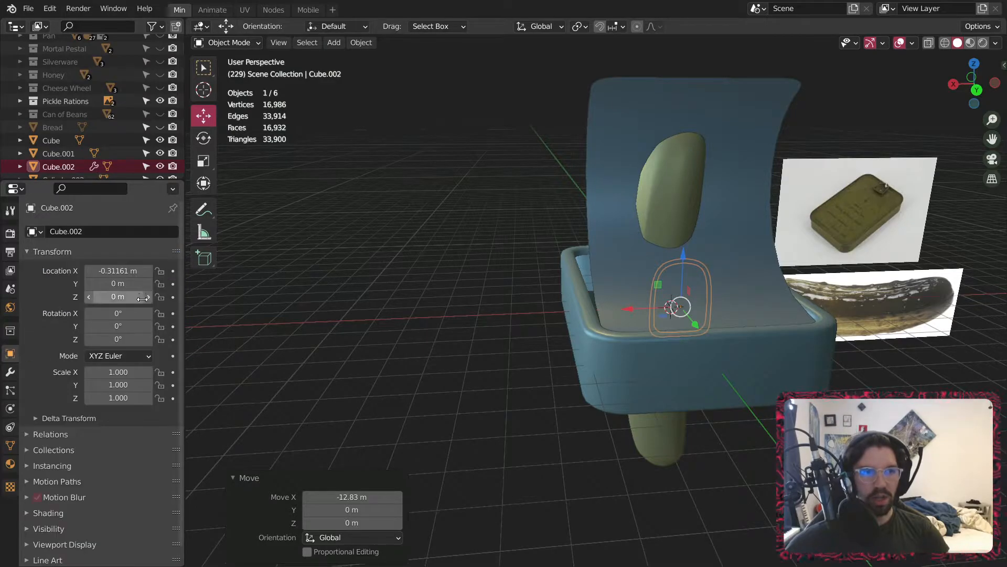
pyautogui.write('0')
pyautogui.press('Return')
# - Raise the pull ring to the upper part of the curled lid and shift it along Y towards the lid's surface
pyautogui.moveTo(649, 272); pyautogui.dragTo(782, 311, button='middle')
pyautogui.moveTo(729, 310); pyautogui.dragTo(853, 317)
pyautogui.keyDown('shift'); pyautogui.moveTo(836, 292); pyautogui.dragTo(643, 323, button='middle'); pyautogui.keyUp('shift')
pyautogui.moveTo(645, 314); pyautogui.dragTo(653, 109)
pyautogui.moveTo(688, 123); pyautogui.dragTo(649, 104, button='middle')
pyautogui.moveTo(652, 105); pyautogui.dragTo(652, 144)
pyautogui.moveTo(655, 170); pyautogui.dragTo(754, 177, button='middle')
pyautogui.moveTo(703, 206); pyautogui.dragTo(610, 210)
pyautogui.moveTo(576, 159); pyautogui.dragTo(571, 167)
# - Fine-tune the pull ring's placement against the lid, at Y about 1.84 m and Z about 4.93 m
pyautogui.click(644, 145)
pyautogui.scroll(4, 642, 145)
pyautogui.moveTo(640, 145); pyautogui.dragTo(588, 181, button='middle')
pyautogui.moveTo(585, 247); pyautogui.dragTo(585, 238)
pyautogui.moveTo(606, 130); pyautogui.dragTo(596, 216, button='middle')
pyautogui.click(686, 154)
pyautogui.click(597, 219)
pyautogui.rightClick(605, 225)
pyautogui.click(603, 225)
pyautogui.moveTo(731, 88); pyautogui.dragTo(574, 373, button='middle')
pyautogui.click(665, 130)
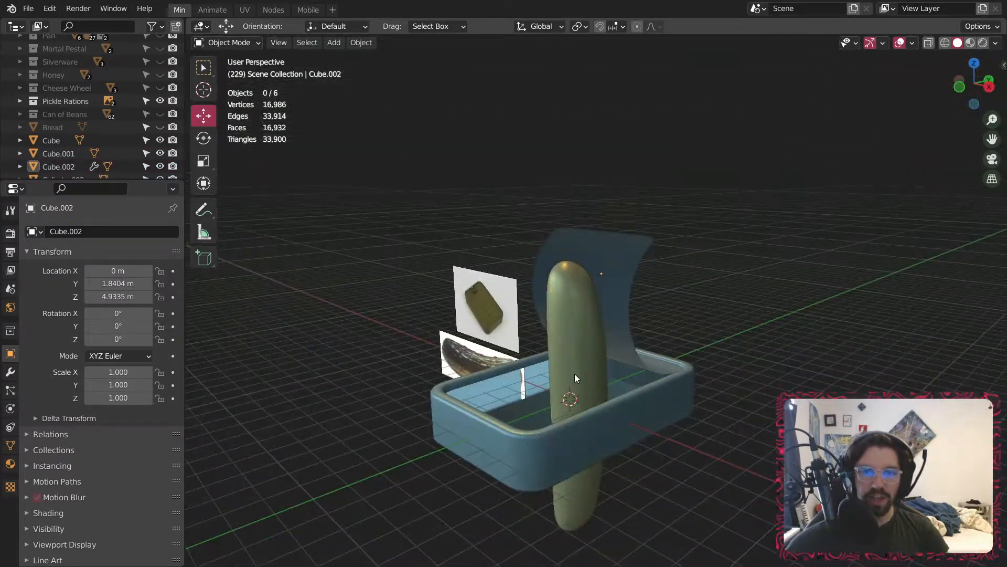
# - Lay the pickle down with an X rotation of 90° and scale it down by about 0.443
pyautogui.click(575, 373)
pyautogui.moveTo(643, 315); pyautogui.dragTo(201, 382, button='middle')
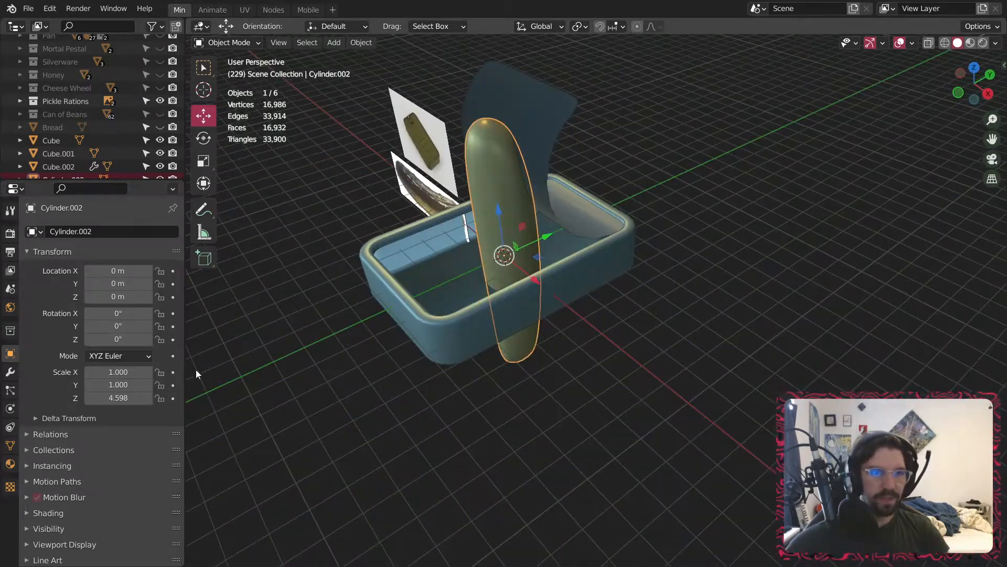
pyautogui.write('90')
pyautogui.press('Return')
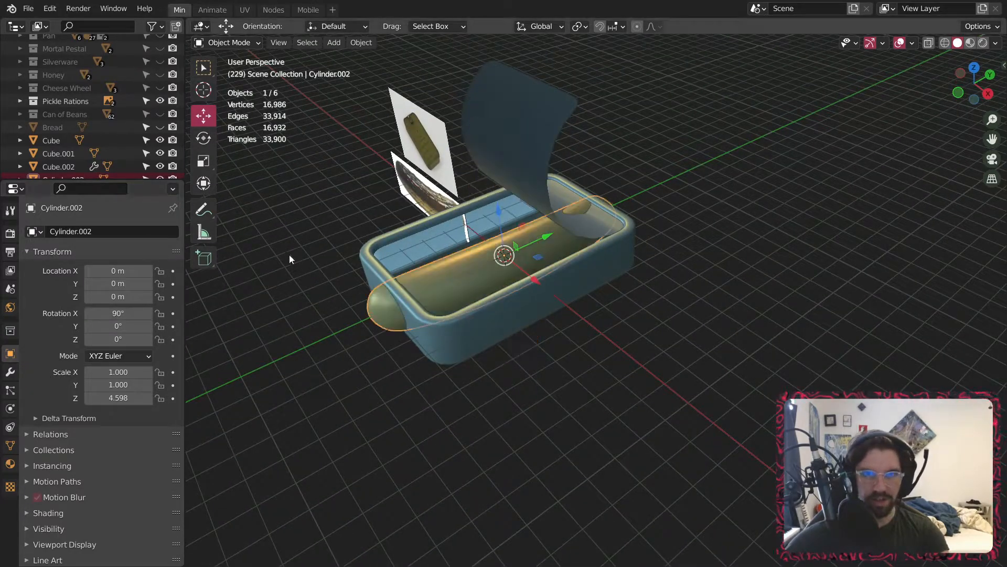
pyautogui.moveTo(497, 219); pyautogui.dragTo(660, 209, button='middle')
pyautogui.press('s')
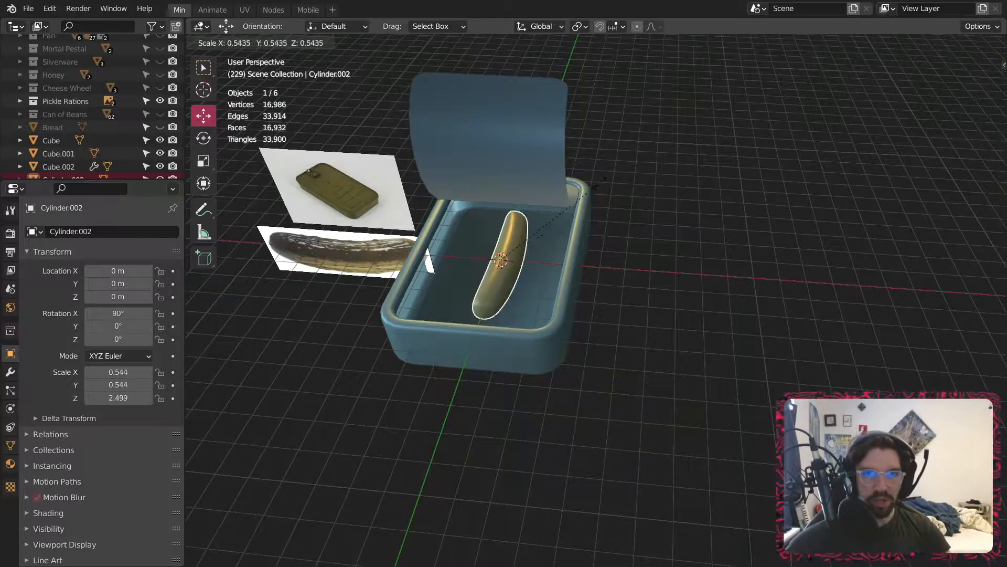
pyautogui.click(520, 260)
# - Move the pickle beside the can's long wall, to X about -1.99 m and Z about -0.71 m
pyautogui.scroll(5, 622, 262)
pyautogui.press('g')
pyautogui.press('x')
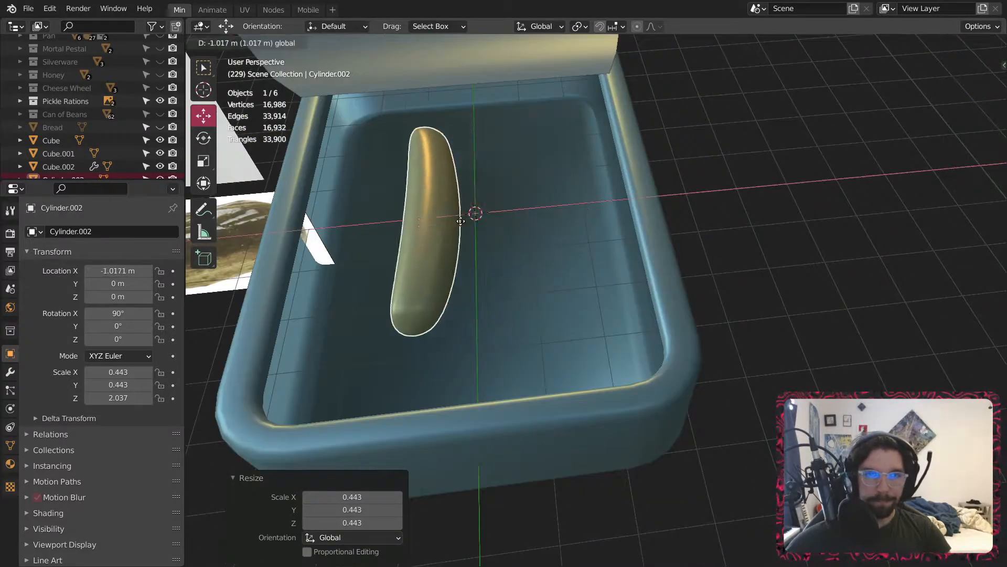
pyautogui.click(455, 256)
pyautogui.scroll(-3, 455, 236)
pyautogui.moveTo(454, 215); pyautogui.dragTo(496, 191, button='middle')
pyautogui.press('g')
pyautogui.press('z')
pyautogui.click(518, 242)
# - Copy and paste the pickle, moving the copy about 2.53 m along X
pyautogui.scroll(2, 518, 239)
pyautogui.hotkey('ctrl', 'c')
pyautogui.hotkey('ctrl', 'v')
pyautogui.press('g')
pyautogui.press('x')
pyautogui.click(645, 257)
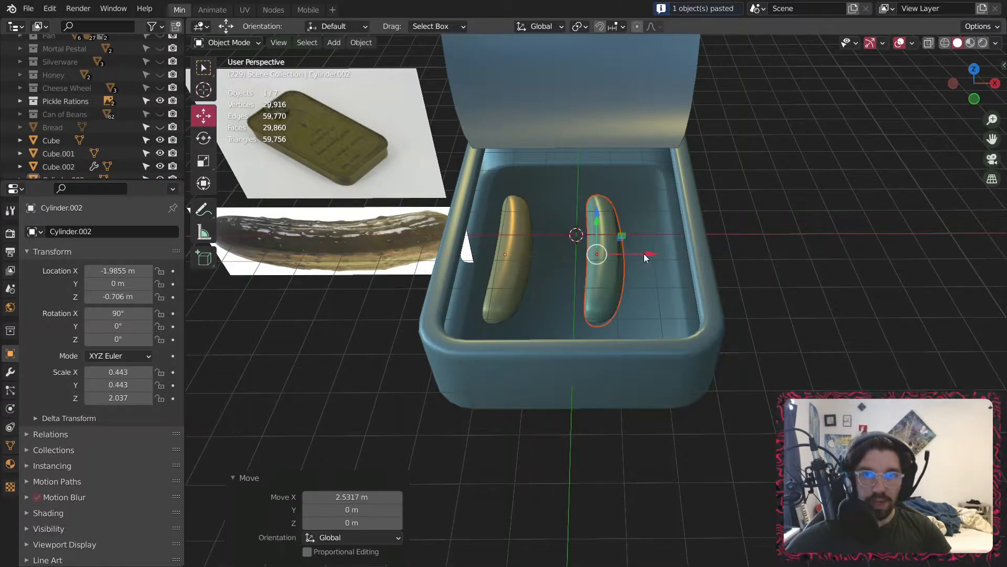
# - Rotate the copied pickle 157° about Y and about -7.85° about Z, then bring it to X about -0.23 m
pyautogui.click(205, 139)
pyautogui.moveTo(570, 222); pyautogui.dragTo(696, 310)
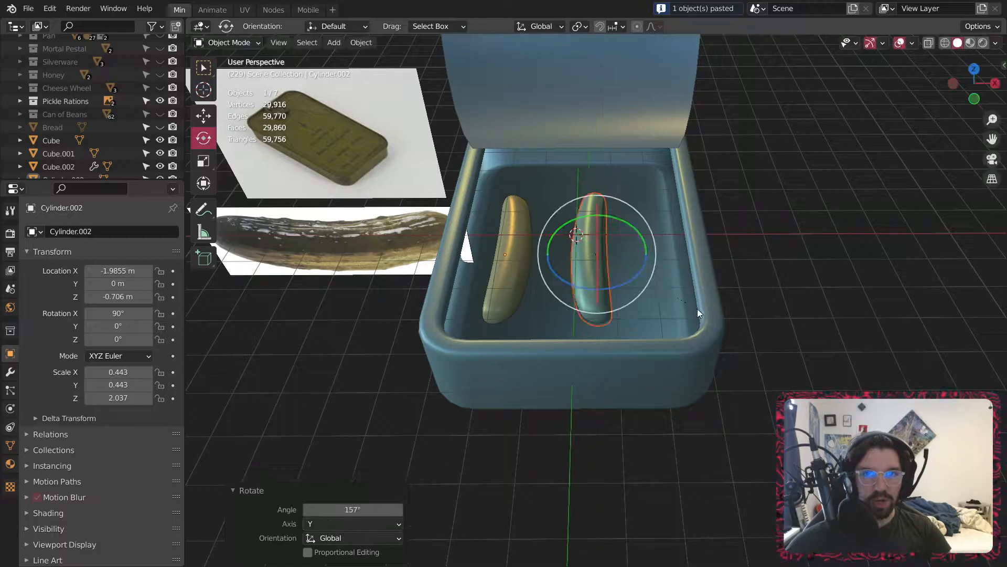
pyautogui.scroll(3, 590, 246)
pyautogui.moveTo(572, 283); pyautogui.dragTo(557, 289)
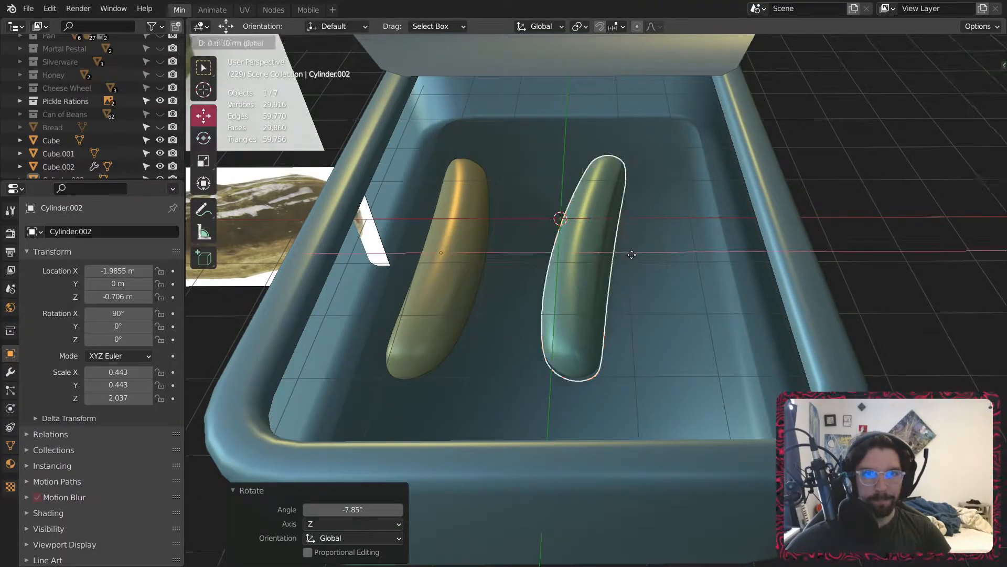
pyautogui.moveTo(638, 255); pyautogui.dragTo(589, 254)
# - Raise both pickles clear of the can's floor, lifting the second one about 0.51 m
pyautogui.press('g')
pyautogui.moveTo(561, 294); pyautogui.dragTo(573, 184, button='middle')
pyautogui.click(471, 272)
pyautogui.moveTo(448, 195); pyautogui.dragTo(449, 184)
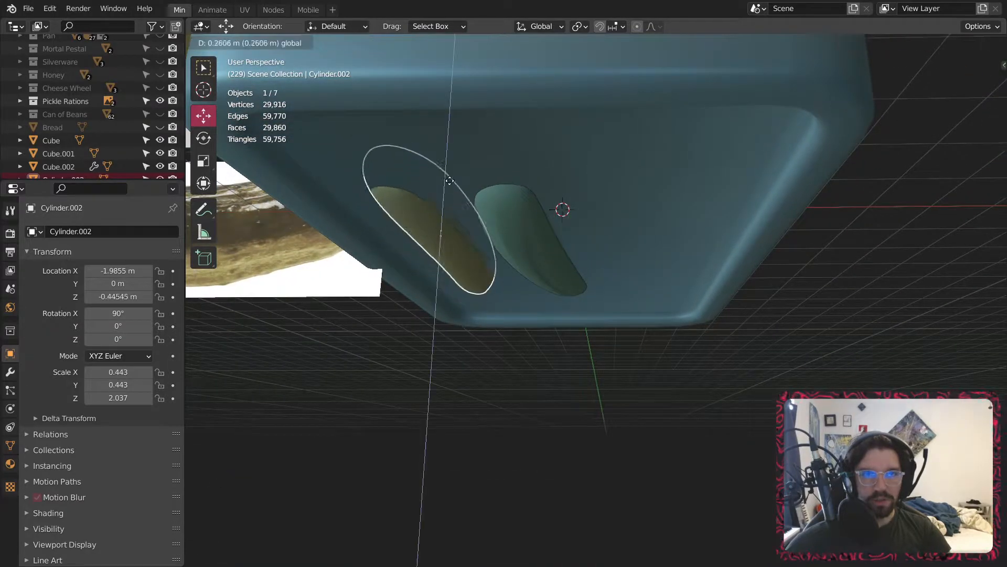
pyautogui.click(455, 161)
pyautogui.click(518, 230)
pyautogui.press('g')
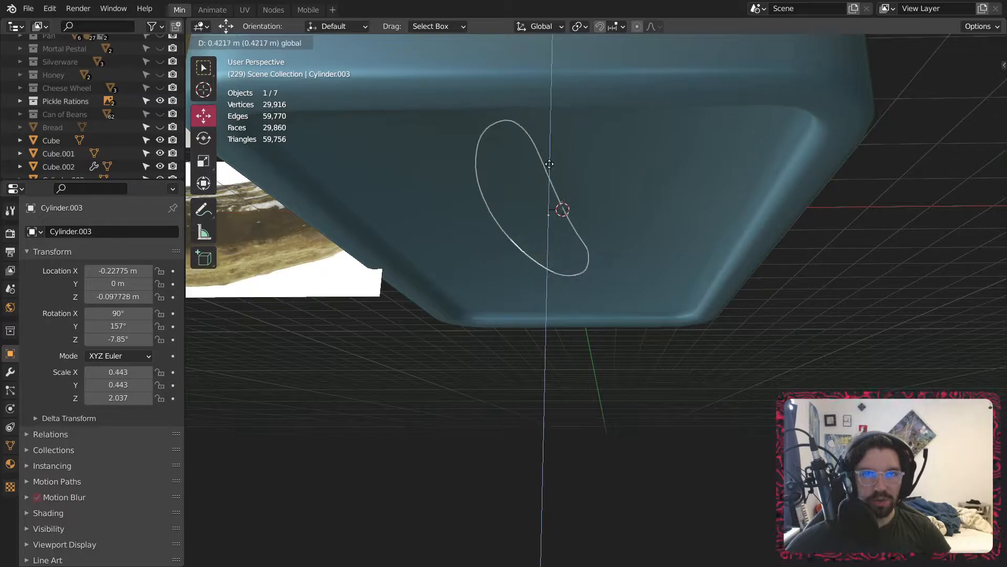
pyautogui.click(564, 139)
pyautogui.moveTo(565, 140); pyautogui.dragTo(571, 235, button='middle')
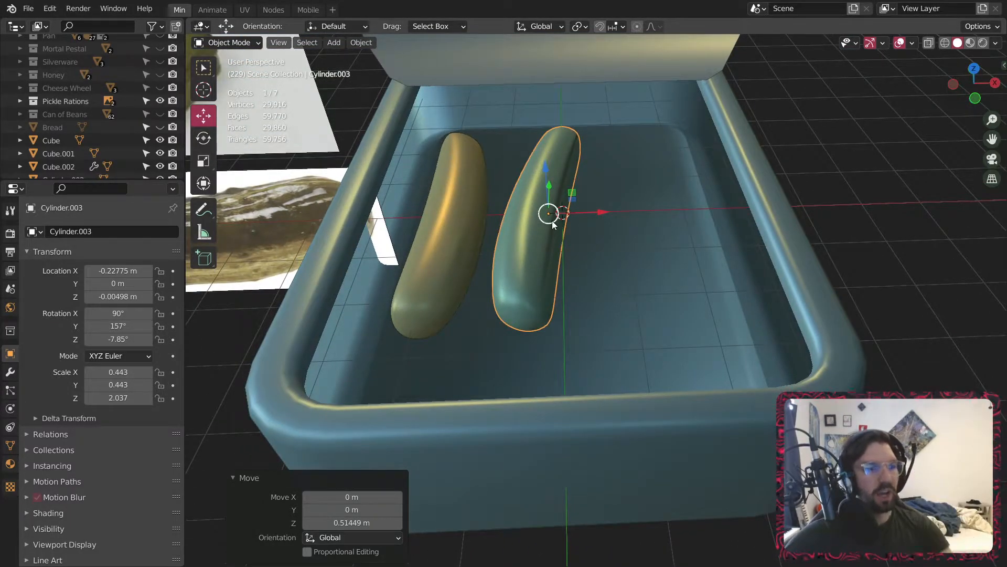
# - Paste a third pickle at X about 1.29 m, enlarge it to about 0.565 X scale and raise it to Z about 0.055 m
pyautogui.hotkey('alt', 'a')
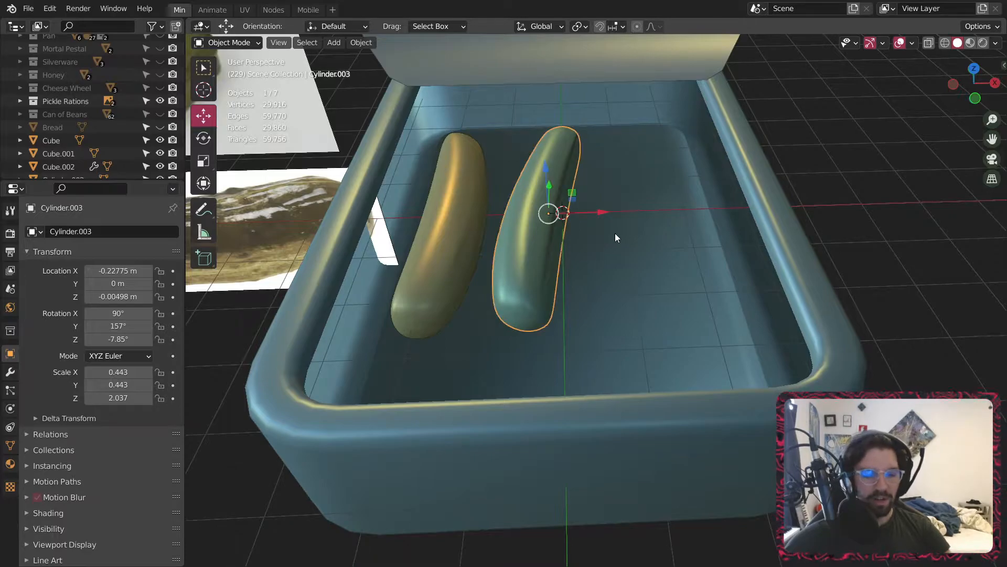
pyautogui.hotkey('ctrl', 'v')
pyautogui.moveTo(600, 213); pyautogui.dragTo(695, 210)
pyautogui.press('s')
pyautogui.click(737, 194)
pyautogui.moveTo(682, 252); pyautogui.dragTo(674, 181, button='middle')
pyautogui.moveTo(643, 171); pyautogui.dragTo(642, 163)
# - Scale the middle pickle up by about 1.083 and shift it along Y towards the can end opposite the lid
pyautogui.moveTo(636, 220); pyautogui.dragTo(658, 304, button='middle')
pyautogui.click(551, 253)
pyautogui.press('s')
pyautogui.click(575, 250)
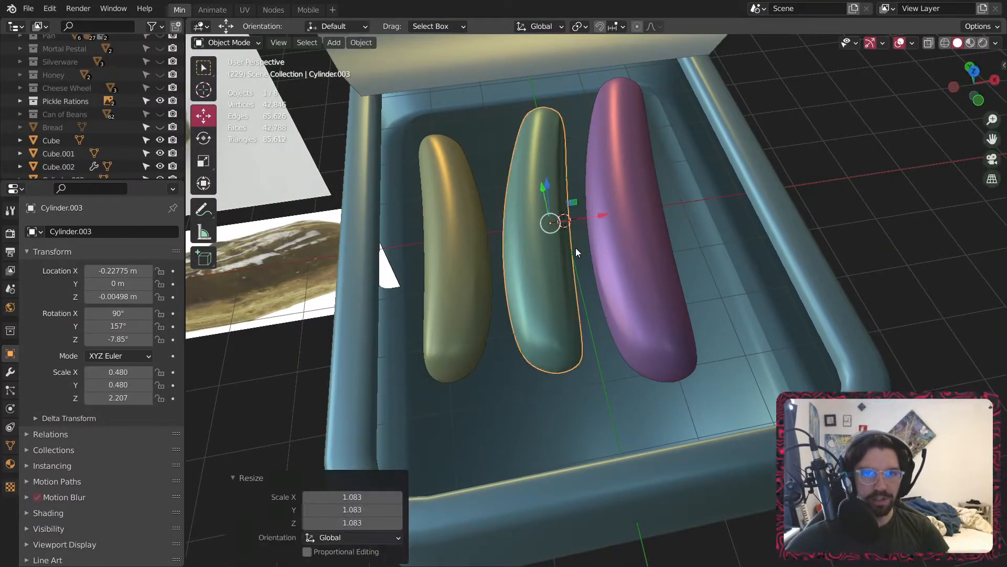
pyautogui.moveTo(547, 183); pyautogui.dragTo(552, 211)
pyautogui.hotkey('ctrl', 'z')
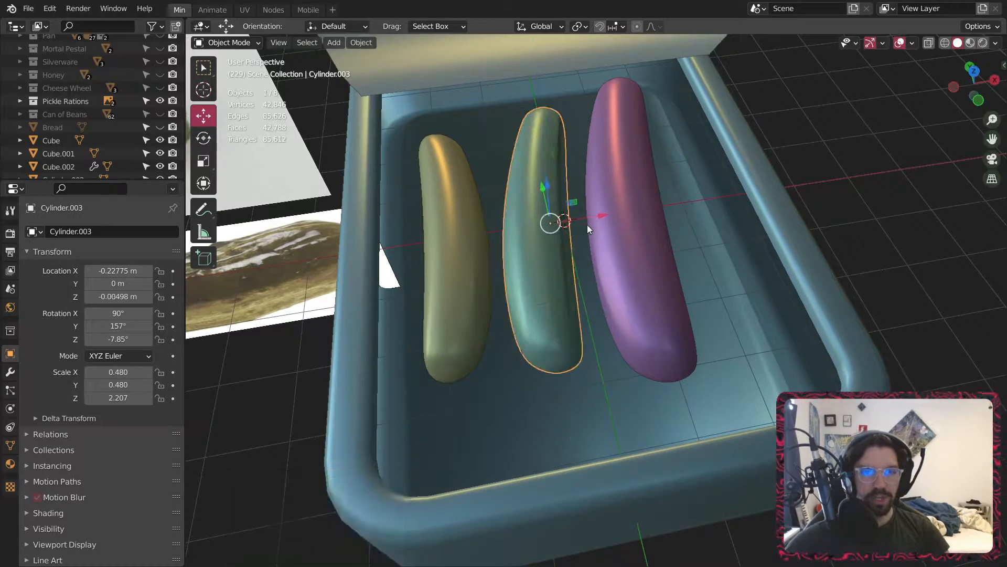
pyautogui.moveTo(587, 225); pyautogui.dragTo(512, 225, button='middle')
pyautogui.moveTo(578, 211); pyautogui.dragTo(561, 216)
pyautogui.click(561, 217)
pyautogui.moveTo(561, 216); pyautogui.dragTo(604, 318, button='middle')
# - Rotate the third pickle about 17.1° about Z and move it to X about 1.65 m
pyautogui.click(599, 316)
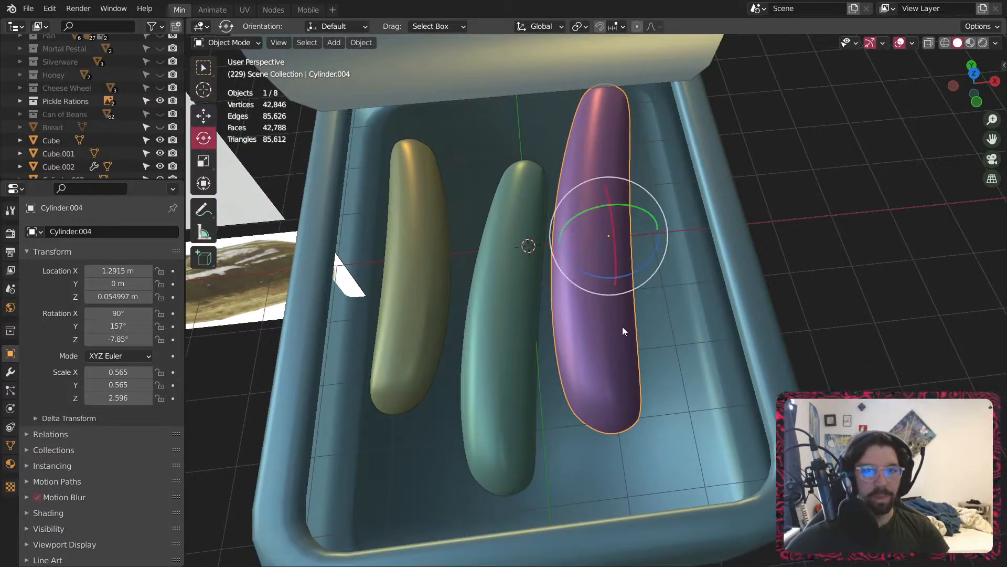
pyautogui.moveTo(586, 278)
pyautogui.mouseDown()
pyautogui.moveTo(589, 270)
pyautogui.moveTo(603, 281)
pyautogui.mouseUp()
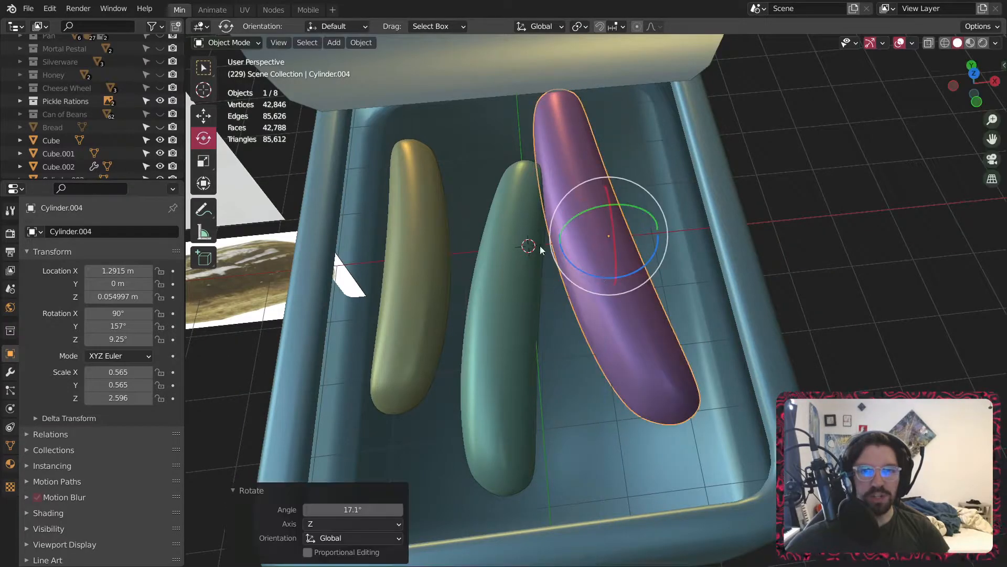
pyautogui.moveTo(661, 232); pyautogui.dragTo(684, 237)
pyautogui.moveTo(685, 237); pyautogui.dragTo(844, 273, button='middle')
pyautogui.click(844, 273)
# - Examine the arrangement of the three pickles in the open can from several angles
pyautogui.scroll(-5, 839, 270)
pyautogui.moveTo(638, 111); pyautogui.dragTo(623, 294, button='middle')
pyautogui.scroll(4, 531, 203)
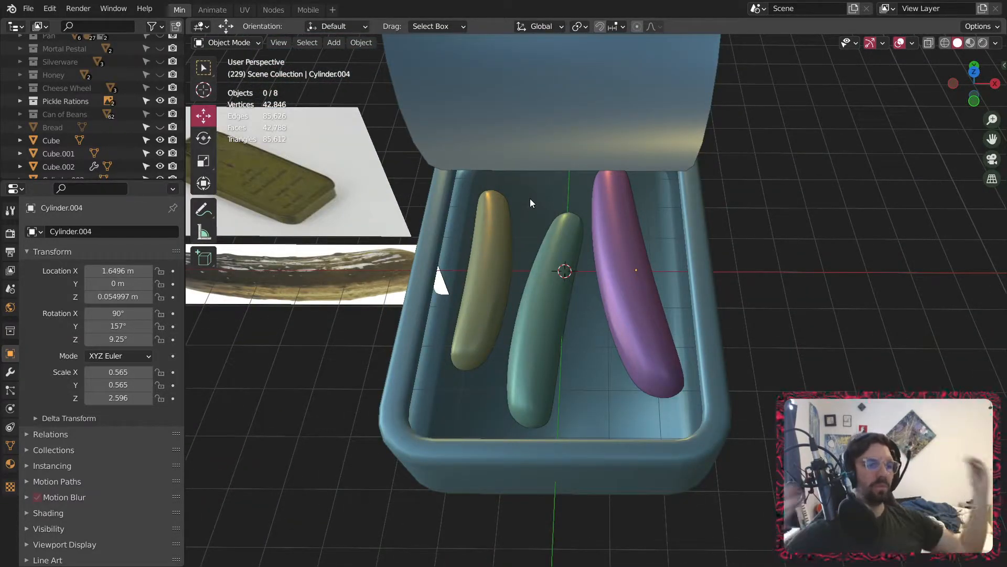
pyautogui.scroll(-4, 599, 165)
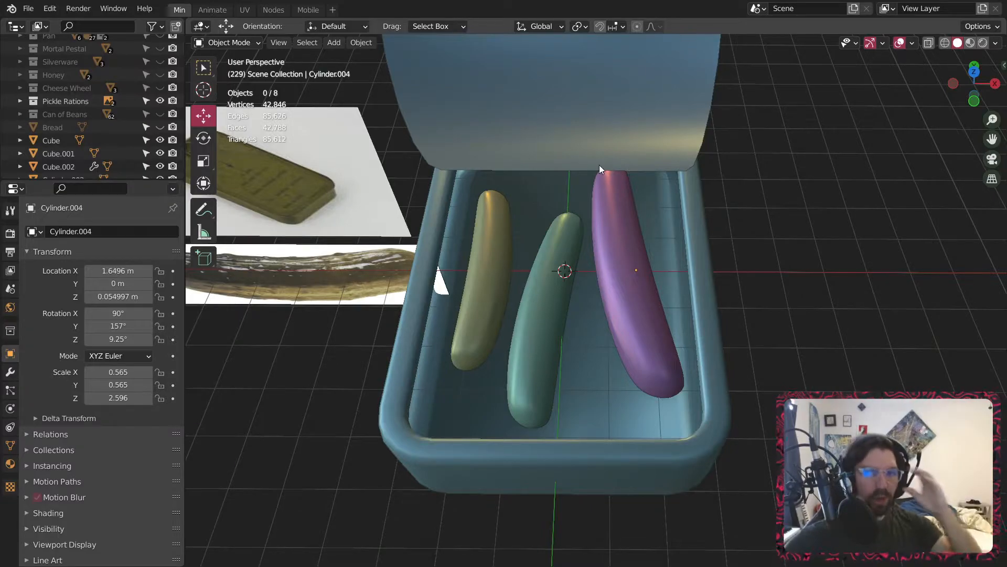
pyautogui.moveTo(703, 162); pyautogui.dragTo(667, 120, button='middle')
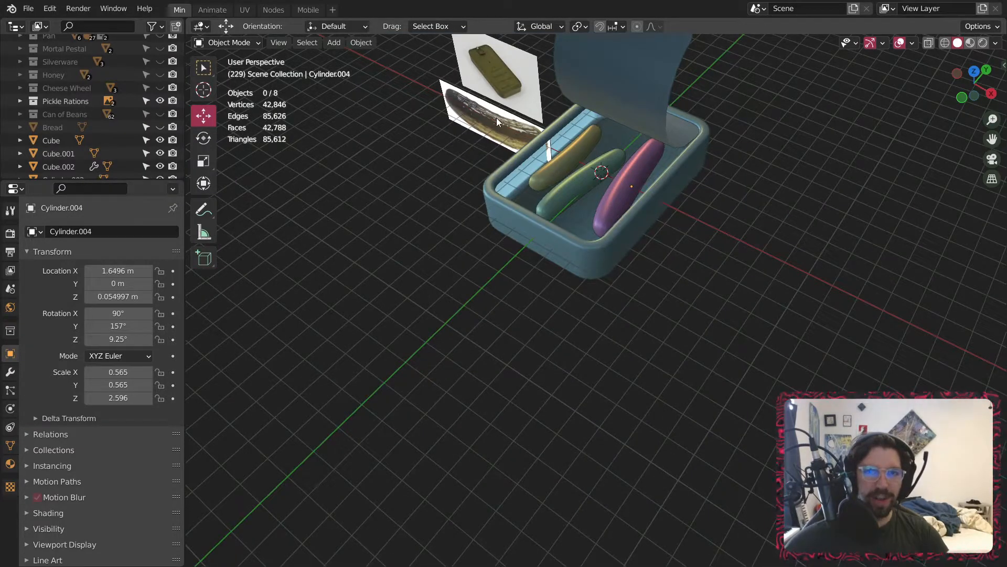
pyautogui.keyDown('shift'); pyautogui.moveTo(497, 122); pyautogui.dragTo(496, 232, button='middle'); pyautogui.keyUp('shift')
pyautogui.scroll(4, 578, 254)
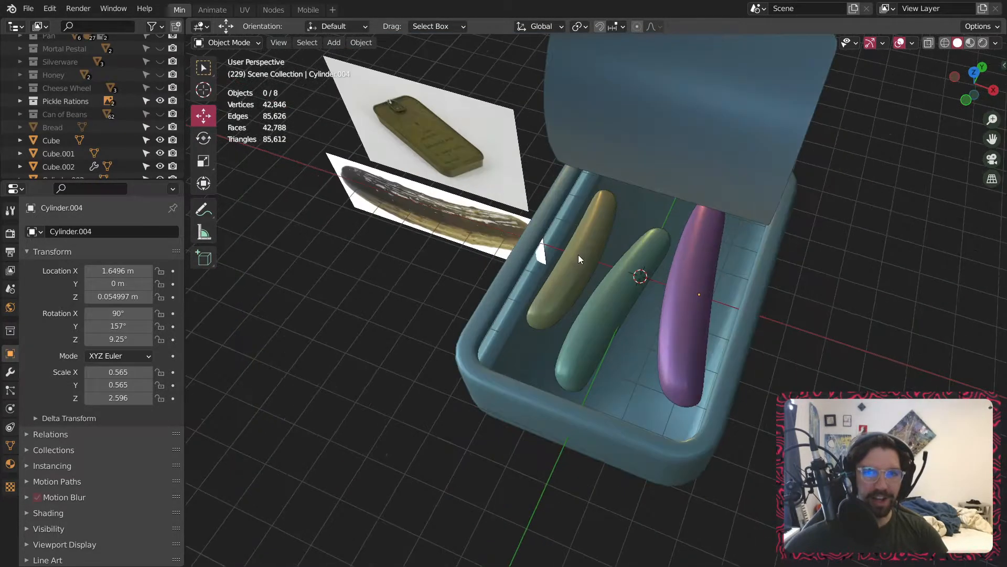
# - Switch to the Nodes workspace, assign the Chrome material to the lid and make it a single-user copy
pyautogui.click(269, 9)
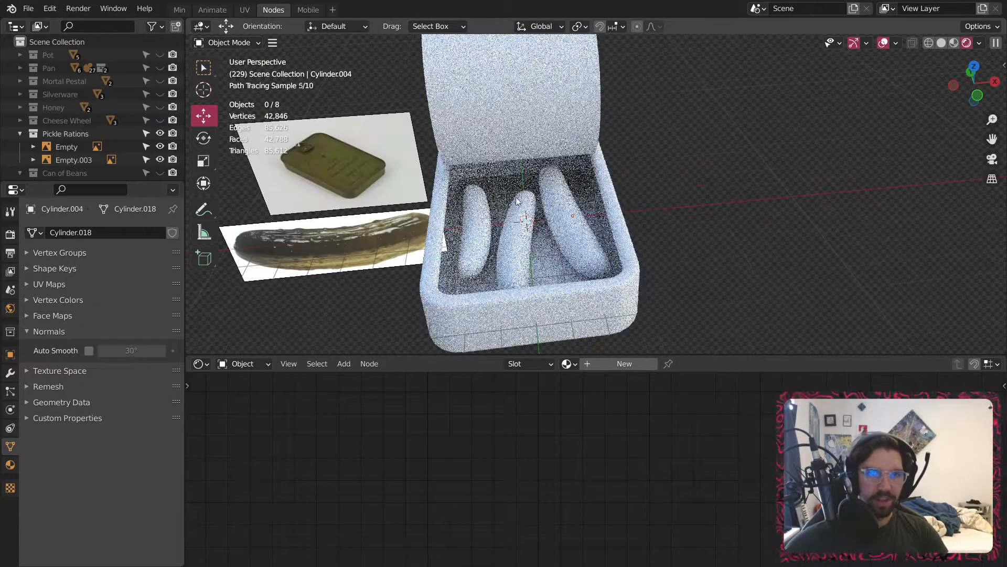
pyautogui.click(514, 115)
pyautogui.click(569, 363)
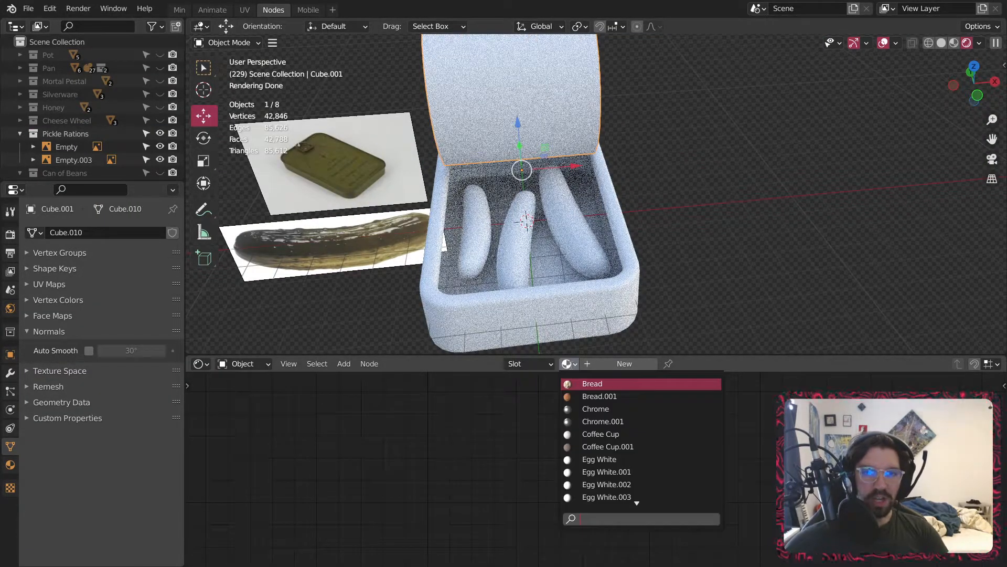
pyautogui.click(624, 408)
pyautogui.click(659, 363)
# - Change the lid material's base color to a dark green
pyautogui.moveTo(645, 220); pyautogui.dragTo(598, 220, button='middle')
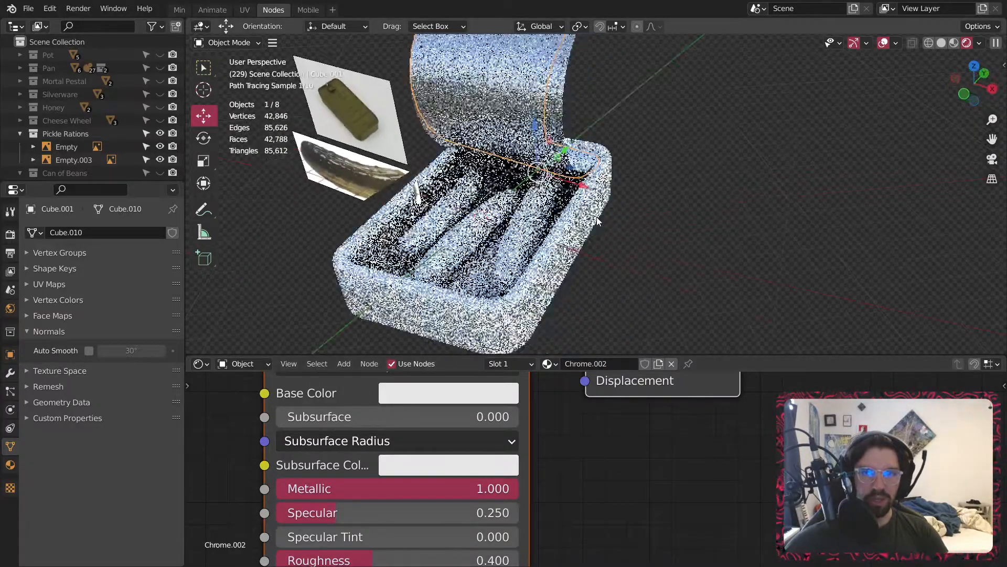
pyautogui.scroll(-7, 558, 449)
pyautogui.moveTo(528, 428); pyautogui.dragTo(603, 448, button='middle')
pyautogui.scroll(6, 585, 445)
pyautogui.click(584, 444)
pyautogui.moveTo(616, 209); pyautogui.dragTo(577, 203)
pyautogui.moveTo(707, 158); pyautogui.dragTo(707, 246)
pyautogui.moveTo(578, 202)
pyautogui.mouseDown()
pyautogui.moveTo(569, 194)
pyautogui.moveTo(592, 202)
pyautogui.mouseUp()
# - Set the lid material's roughness to 0.6
pyautogui.moveTo(720, 550); pyautogui.dragTo(747, 372, button='middle')
pyautogui.write('.6')
pyautogui.press('Return')
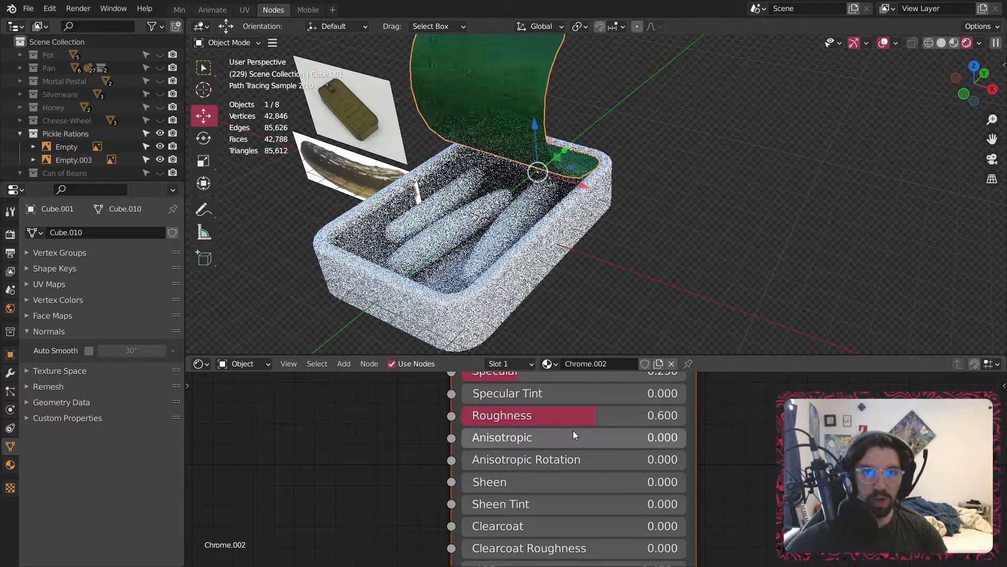
# - Shift the lid material's base color to a more muted olive green like the reference can
pyautogui.scroll(3, 465, 95)
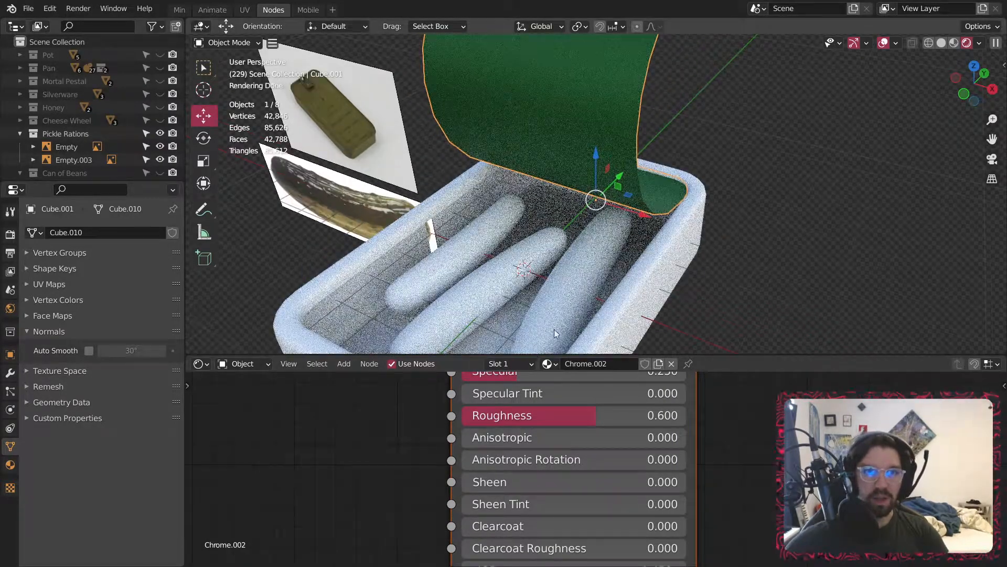
pyautogui.moveTo(759, 379); pyautogui.dragTo(750, 513, button='middle')
pyautogui.click(624, 460)
pyautogui.moveTo(625, 237); pyautogui.dragTo(602, 241)
pyautogui.click(725, 85)
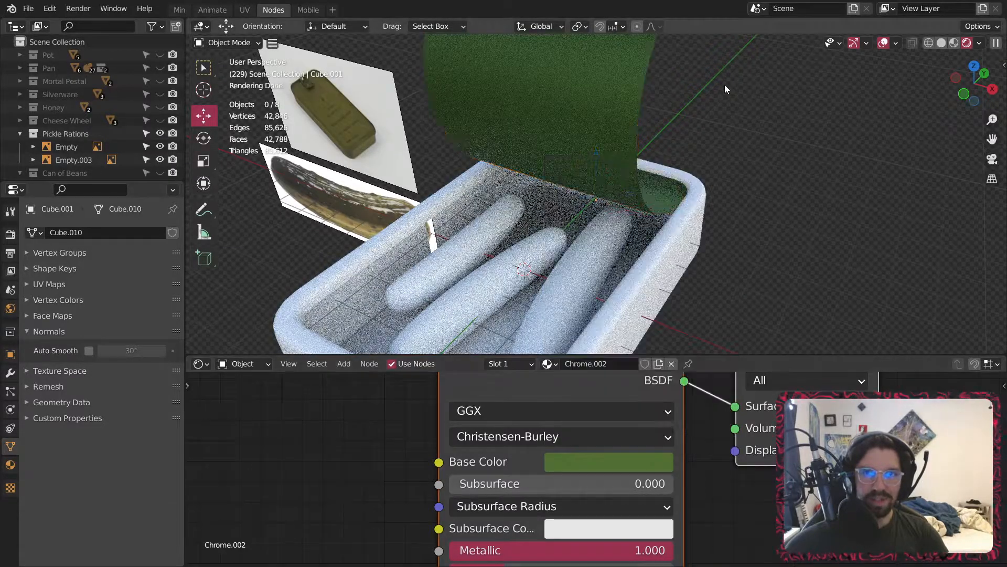
# - Add a Noise Texture node to the lid material and connect its Color output to the shader's Roughness input
pyautogui.scroll(-4, 656, 210)
pyautogui.moveTo(646, 226); pyautogui.dragTo(677, 212, button='middle')
pyautogui.scroll(4, 553, 206)
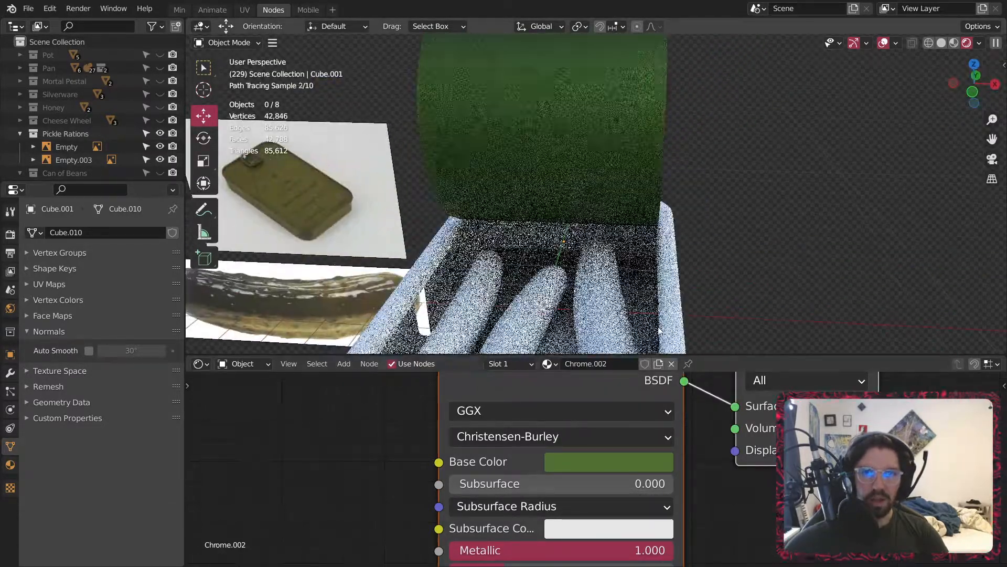
pyautogui.scroll(-3, 572, 487)
pyautogui.moveTo(398, 548); pyautogui.dragTo(529, 415, button='middle')
pyautogui.moveTo(376, 450)
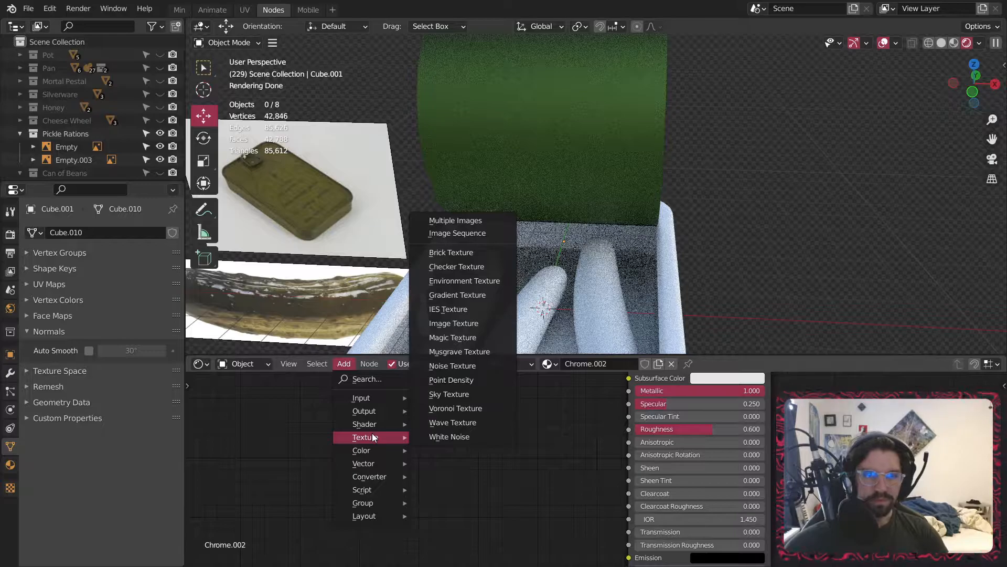
pyautogui.click(458, 366)
pyautogui.click(546, 443)
pyautogui.scroll(2, 549, 444)
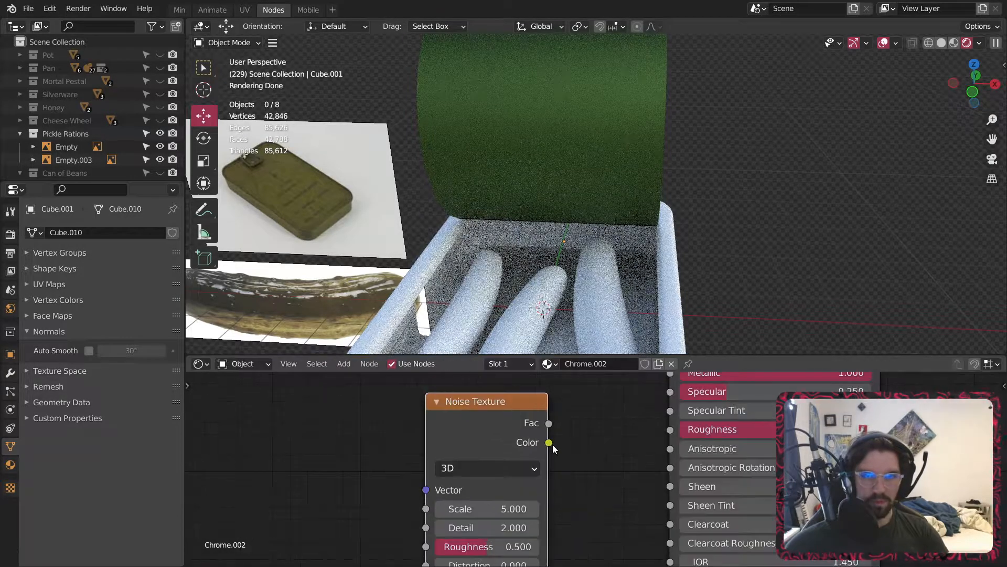
pyautogui.moveTo(675, 427); pyautogui.dragTo(675, 428)
pyautogui.moveTo(417, 444); pyautogui.dragTo(515, 452, button='middle')
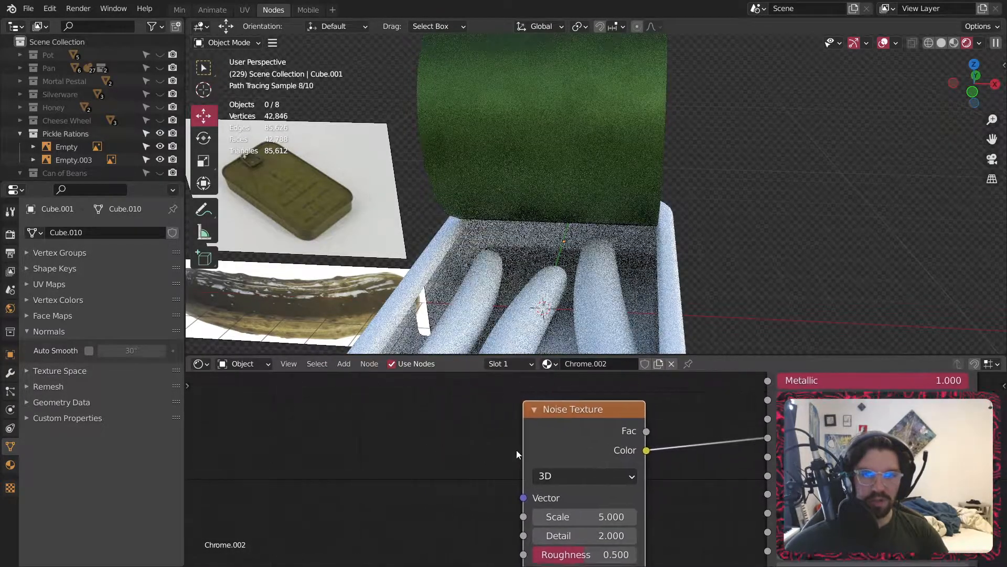
# - Drive the lid material's Noise Texture with object coordinates through Texture Coordinate and Mapping nodes, and set its scale to 1
pyautogui.hotkey('ctrl', 't')
pyautogui.moveTo(432, 448); pyautogui.dragTo(618, 412, button='middle')
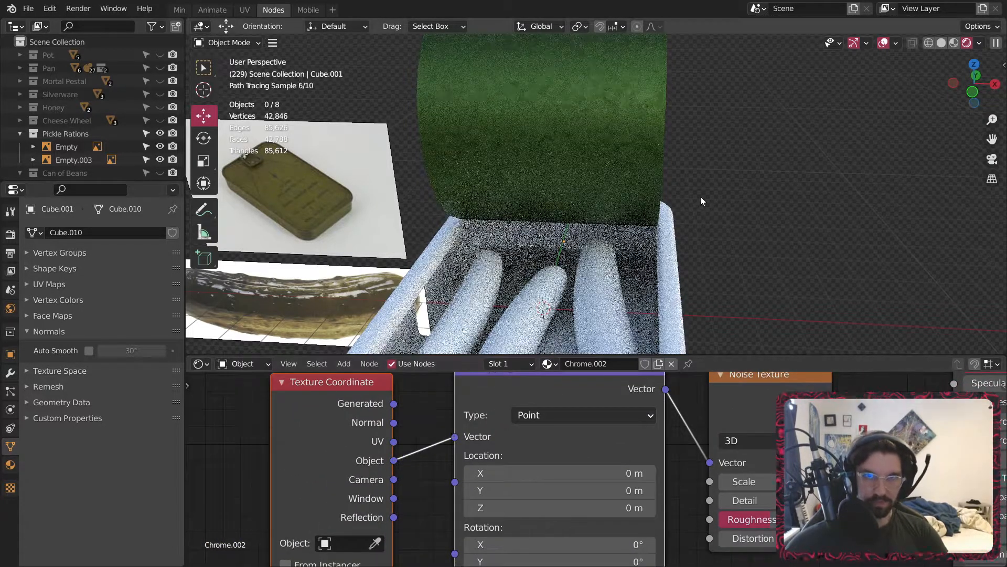
pyautogui.moveTo(755, 481); pyautogui.dragTo(608, 437, button='middle')
pyautogui.write('1')
pyautogui.press('Return')
pyautogui.scroll(-4, 556, 191)
pyautogui.moveTo(555, 191); pyautogui.dragTo(452, 158, button='middle')
pyautogui.scroll(4, 452, 157)
# - Set the lid material's metallic value to 0.75
pyautogui.moveTo(948, 377); pyautogui.dragTo(650, 488, button='middle')
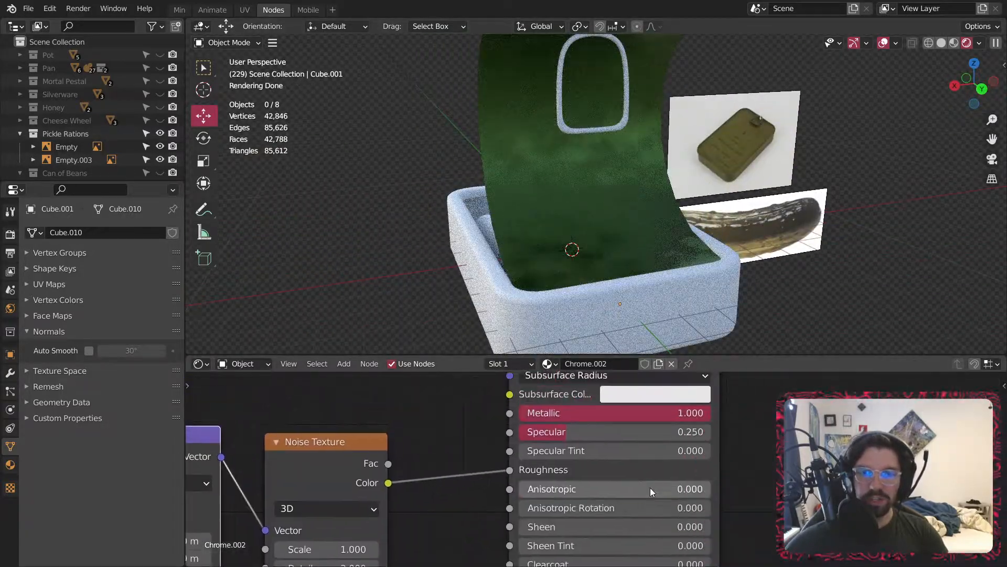
pyautogui.click(625, 398)
pyautogui.click(606, 414)
pyautogui.write('.75')
pyautogui.press('Return')
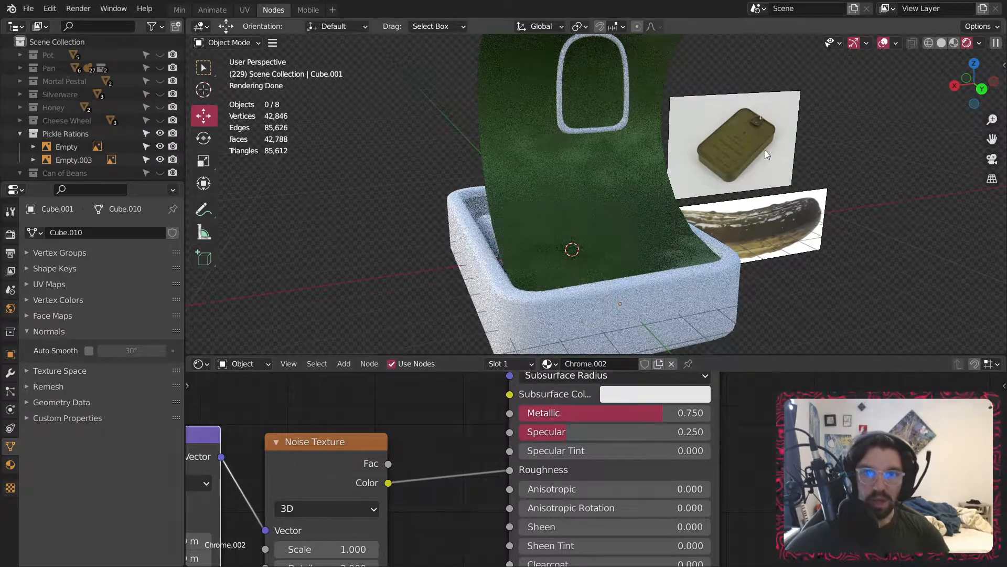
pyautogui.scroll(3, 577, 175)
pyautogui.moveTo(577, 174); pyautogui.dragTo(651, 203, button='middle')
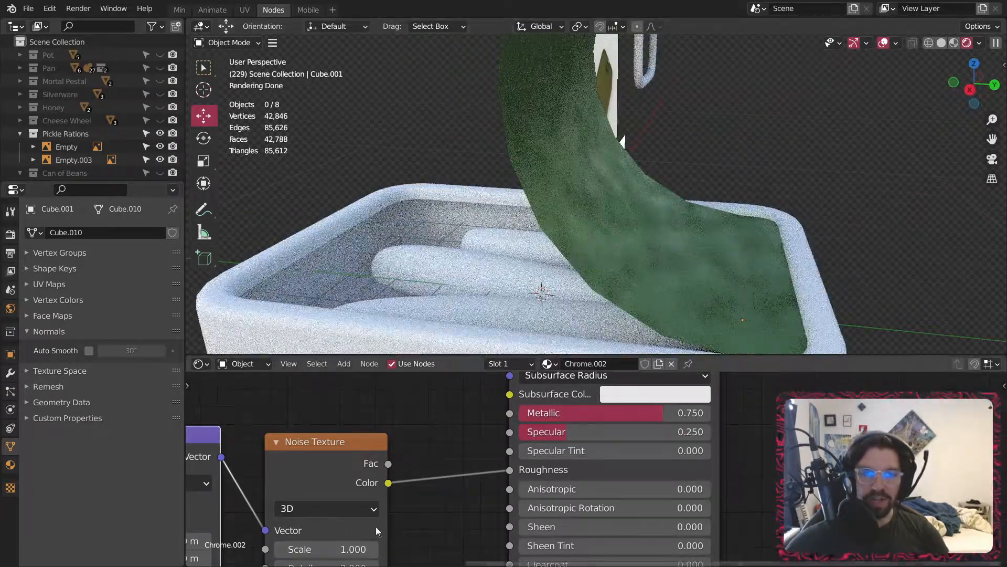
# - Rename the lid material to Army Metal and assign it to the body of the pickle can
pyautogui.scroll(-2, 486, 435)
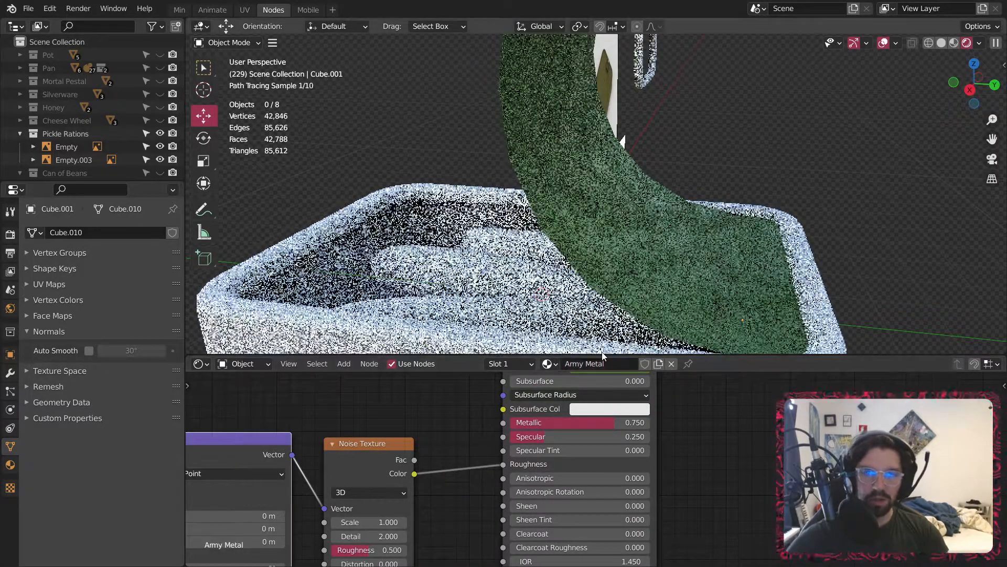
pyautogui.click(329, 252)
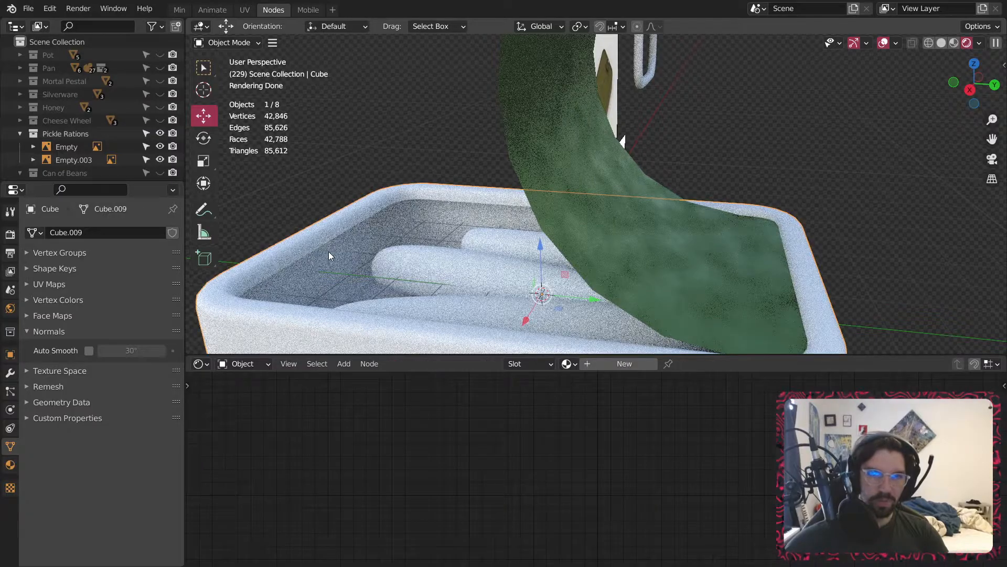
pyautogui.click(567, 364)
pyautogui.click(594, 383)
pyautogui.click(807, 152)
# - Assign the Army Metal material to the pull ring on the curled lid
pyautogui.scroll(-4, 803, 158)
pyautogui.moveTo(764, 171); pyautogui.dragTo(701, 152, button='middle')
pyautogui.scroll(3, 702, 153)
pyautogui.click(653, 189)
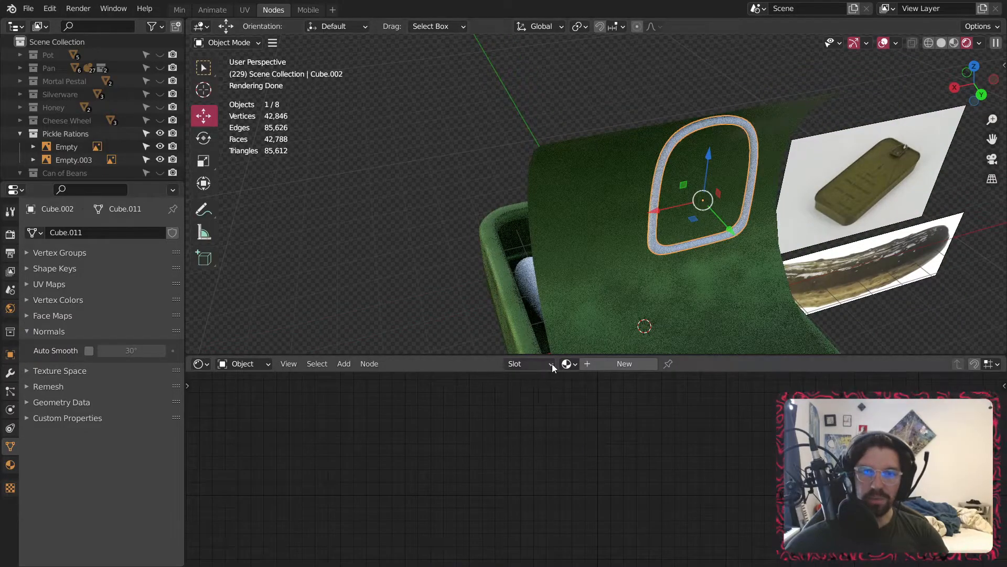
pyautogui.click(568, 363)
pyautogui.click(590, 382)
pyautogui.click(458, 147)
pyautogui.scroll(-3, 461, 145)
pyautogui.moveTo(465, 149); pyautogui.dragTo(537, 144, button='middle')
pyautogui.scroll(3, 520, 170)
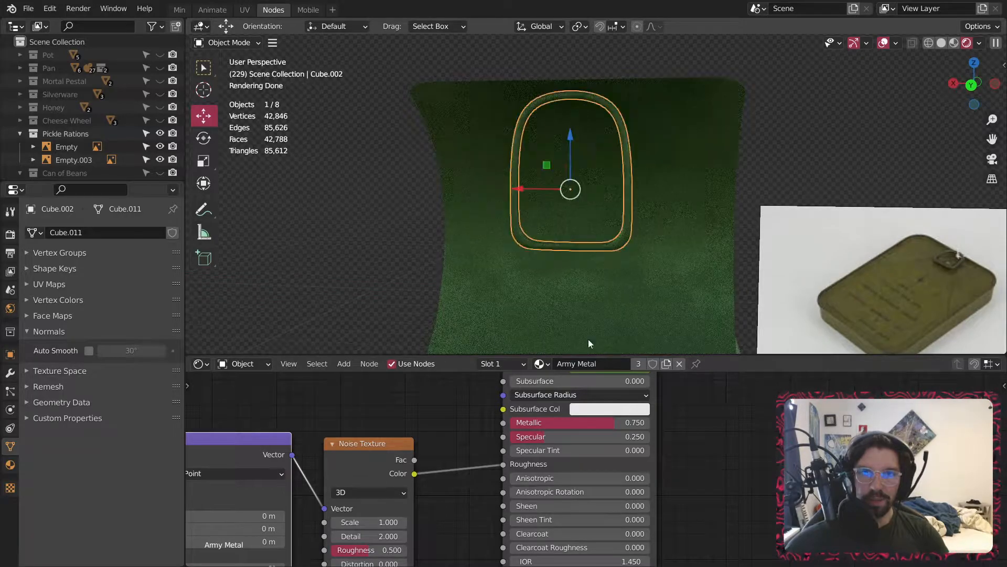
# - Make the pull ring's material a separate copy and darken its base color to a very dark green
pyautogui.click(667, 364)
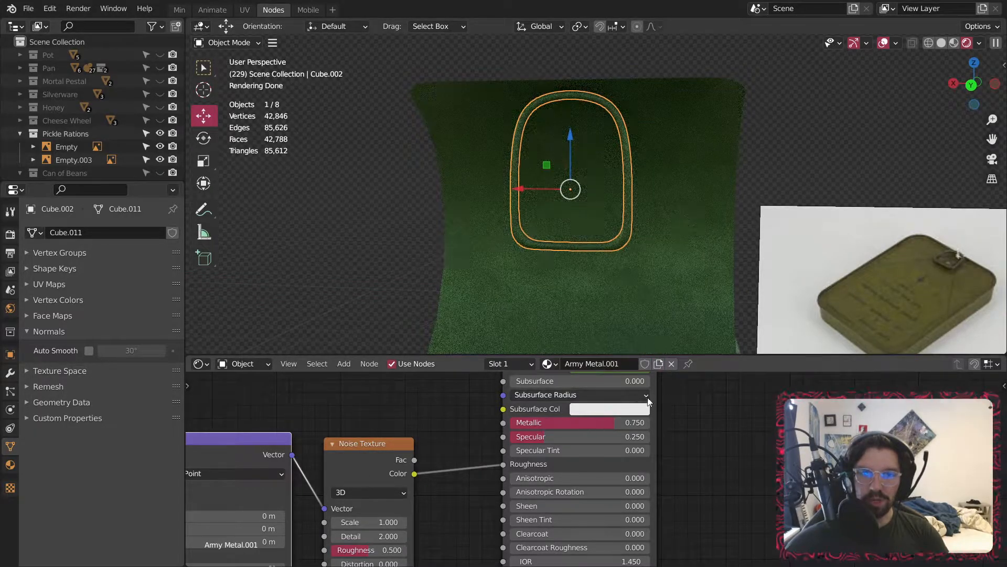
pyautogui.keyDown('shift'); pyautogui.scroll(2, 632, 402); pyautogui.keyUp('shift')
pyautogui.click(625, 405)
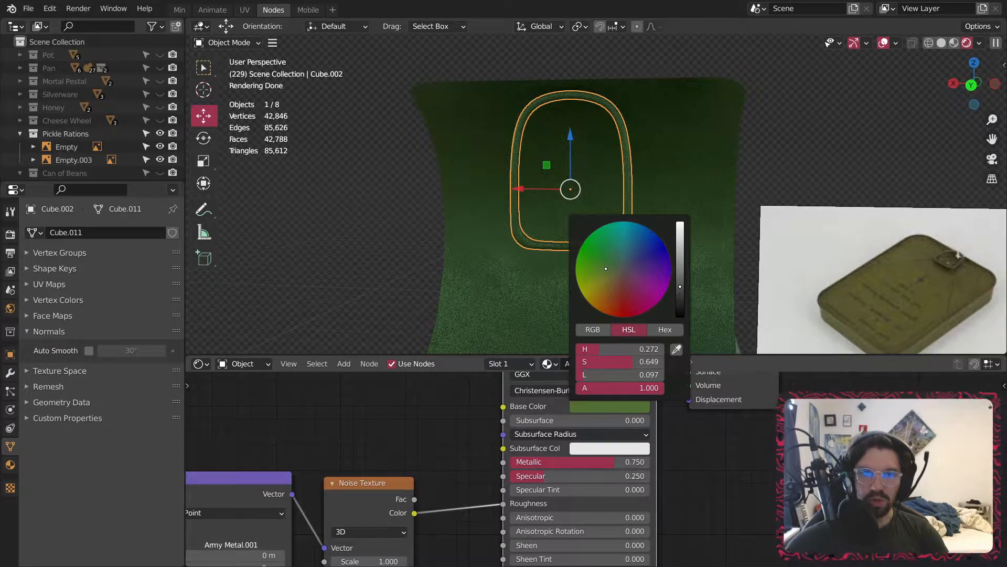
pyautogui.moveTo(678, 292); pyautogui.dragTo(679, 306)
pyautogui.hotkey('alt', 'a')
pyautogui.scroll(-3, 692, 192)
pyautogui.moveTo(692, 193); pyautogui.dragTo(761, 206, button='middle')
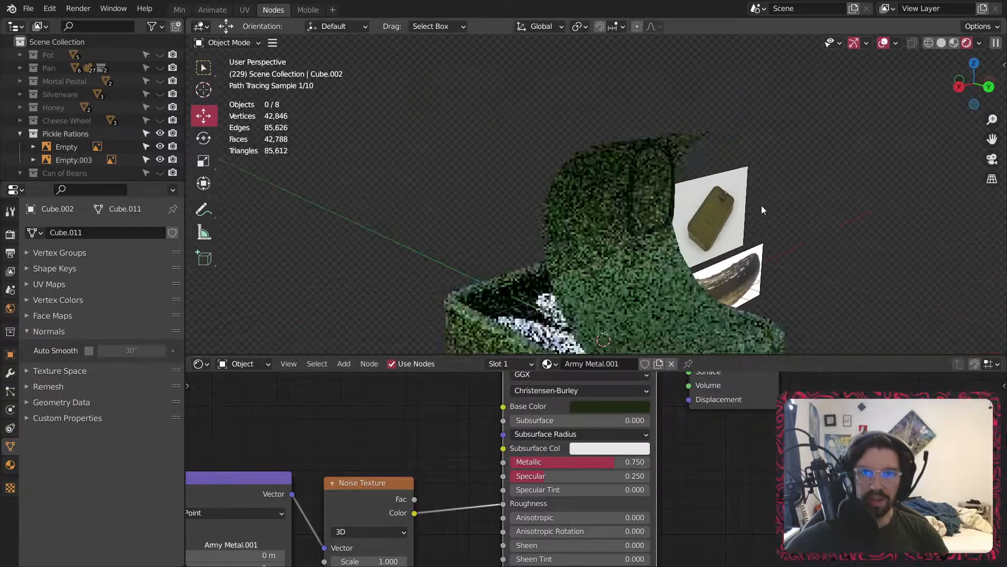
pyautogui.moveTo(530, 222); pyautogui.dragTo(595, 218, button='middle')
pyautogui.moveTo(595, 218); pyautogui.dragTo(659, 221, button='middle')
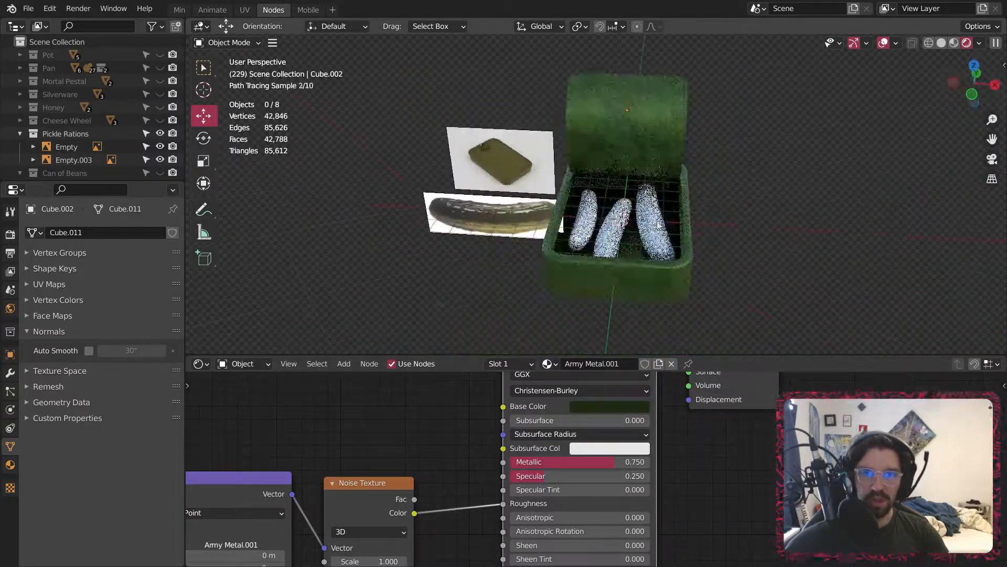
# - Show the Can of Beans collection in the scene and collapse its object list
pyautogui.click(160, 173)
pyautogui.scroll(-1, 659, 237)
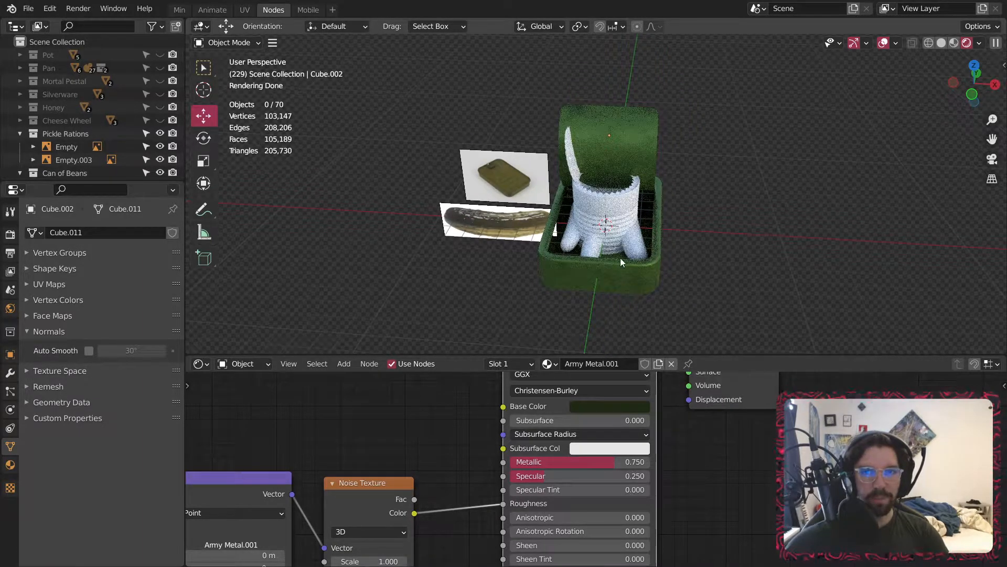
pyautogui.scroll(-6, 74, 138)
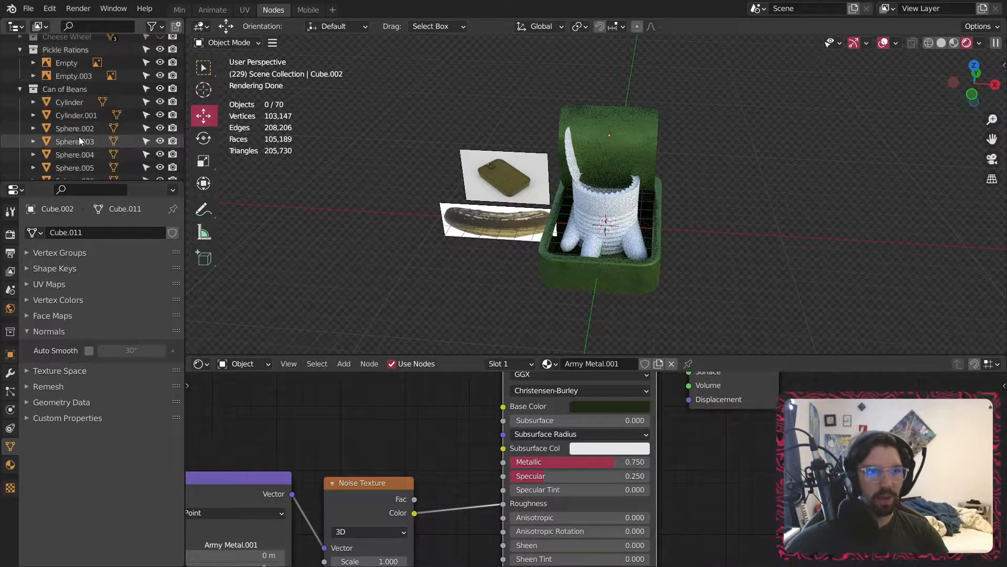
pyautogui.scroll(-5, 81, 138)
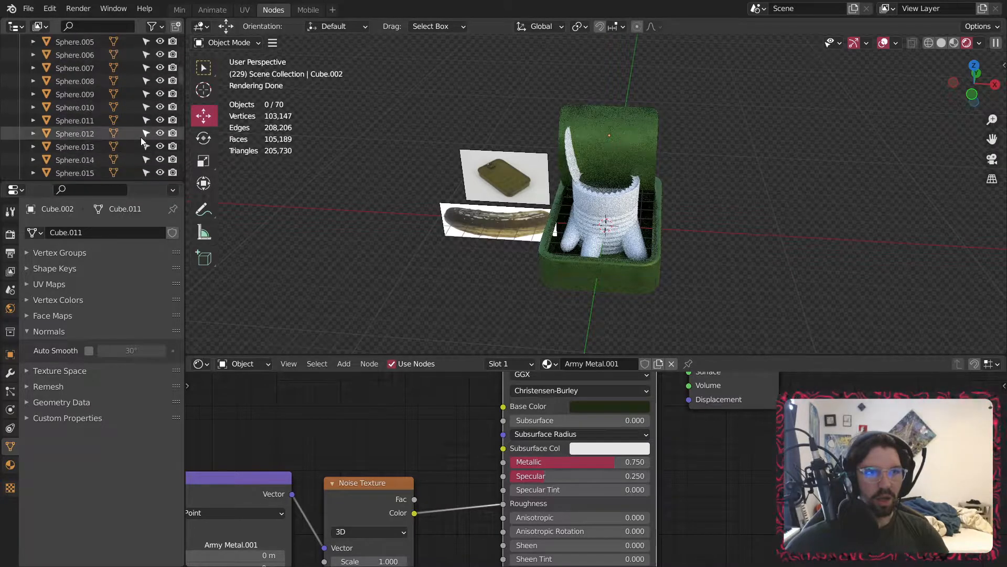
pyautogui.click(21, 152)
pyautogui.scroll(-3, 54, 138)
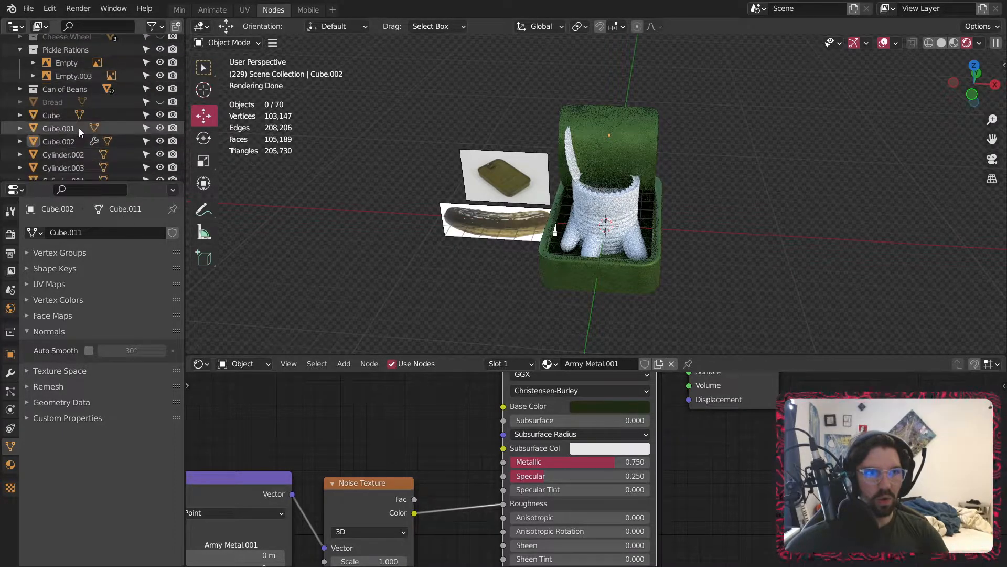
# - Move the curled lid and the green can body into the Pickle Rations collection
pyautogui.click(650, 143)
pyautogui.scroll(3, 104, 89)
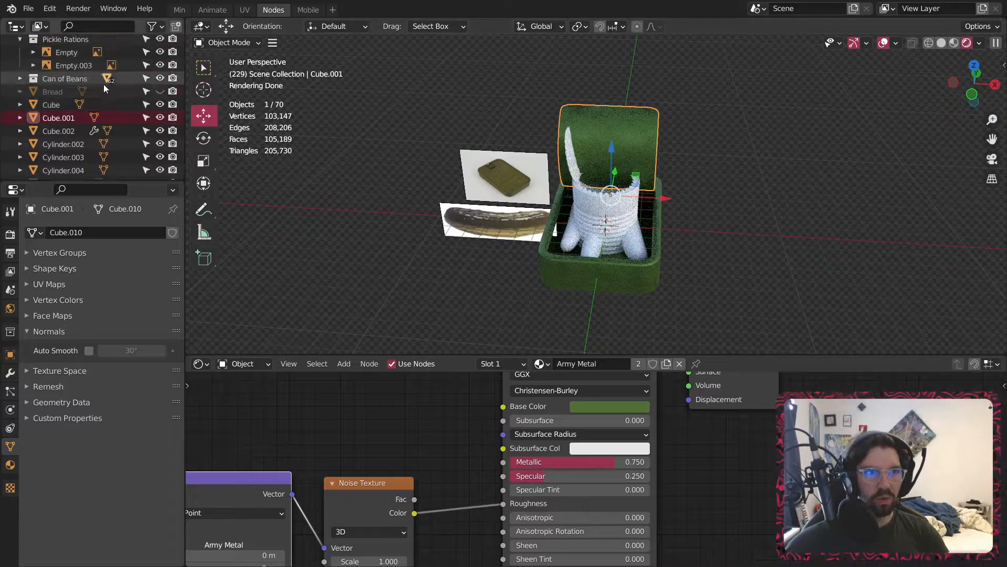
pyautogui.moveTo(62, 121); pyautogui.dragTo(60, 40)
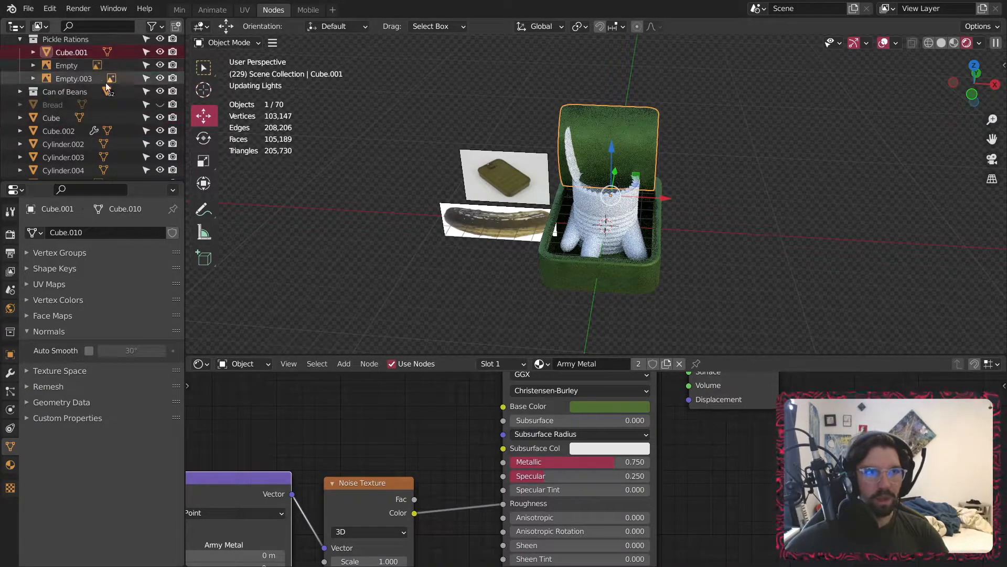
pyautogui.click(612, 282)
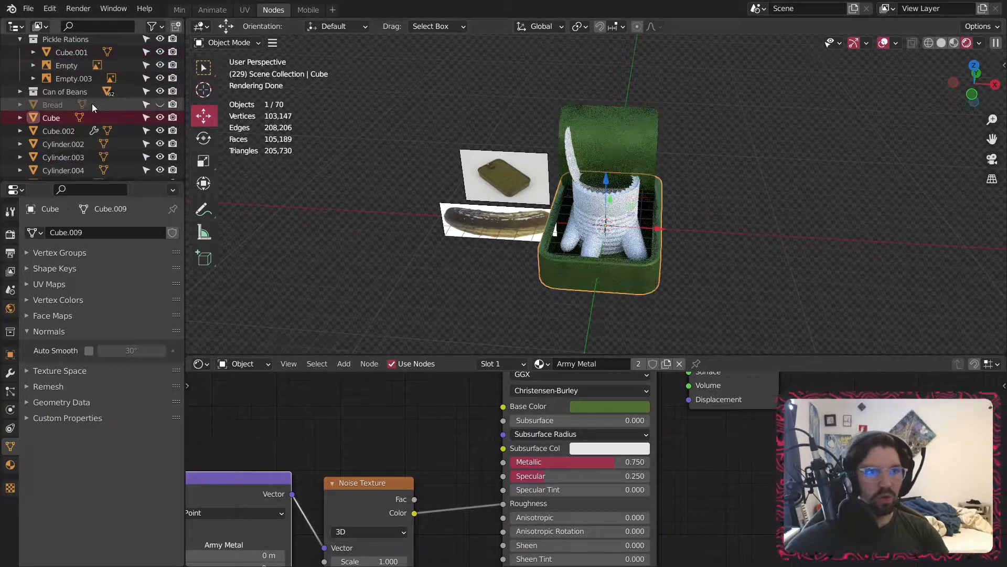
pyautogui.moveTo(52, 117); pyautogui.dragTo(65, 39)
# - Move the three pickles and the pull ring into the Pickle Rations collection
pyautogui.click(71, 143)
pyautogui.moveTo(71, 143); pyautogui.dragTo(78, 69)
pyautogui.click(71, 158)
pyautogui.moveTo(71, 157); pyautogui.dragTo(79, 69)
pyautogui.click(76, 170)
pyautogui.moveTo(80, 170); pyautogui.dragTo(96, 91)
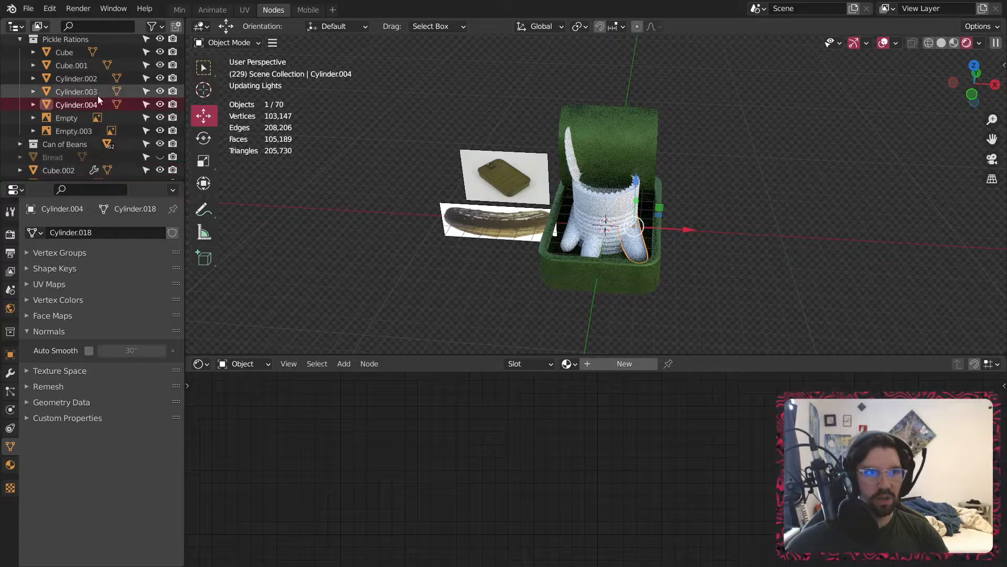
pyautogui.scroll(-4, 78, 134)
pyautogui.click(74, 131)
pyautogui.moveTo(74, 131); pyautogui.dragTo(79, 68)
pyautogui.scroll(2, 57, 82)
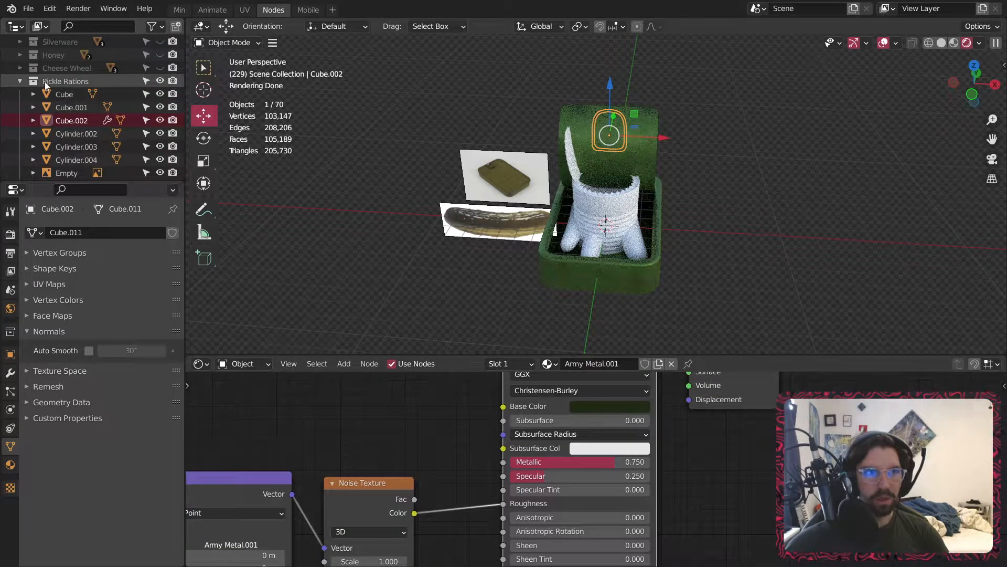
# - Select every object in the Pickle Rations collection and move them along the X axis, clear of the bean can
pyautogui.click(70, 93)
pyautogui.scroll(-3, 71, 93)
pyautogui.keyDown('shift'); pyautogui.click(83, 143); pyautogui.keyUp('shift')
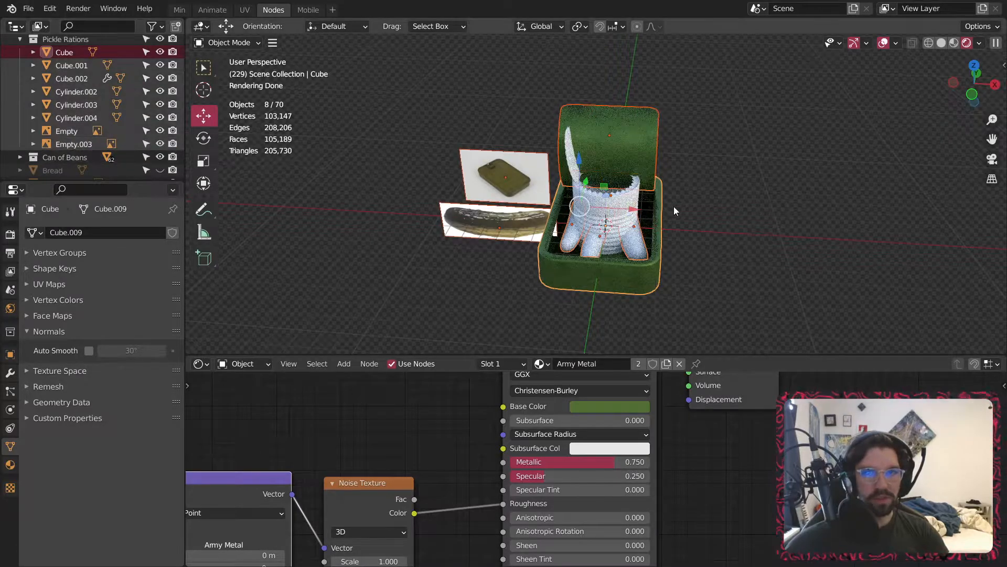
pyautogui.moveTo(638, 213); pyautogui.dragTo(926, 223)
pyautogui.keyDown('shift'); pyautogui.moveTo(820, 167); pyautogui.dragTo(690, 157, button='middle'); pyautogui.keyUp('shift')
# - Delete the reference image of the olive green can
pyautogui.click(650, 159)
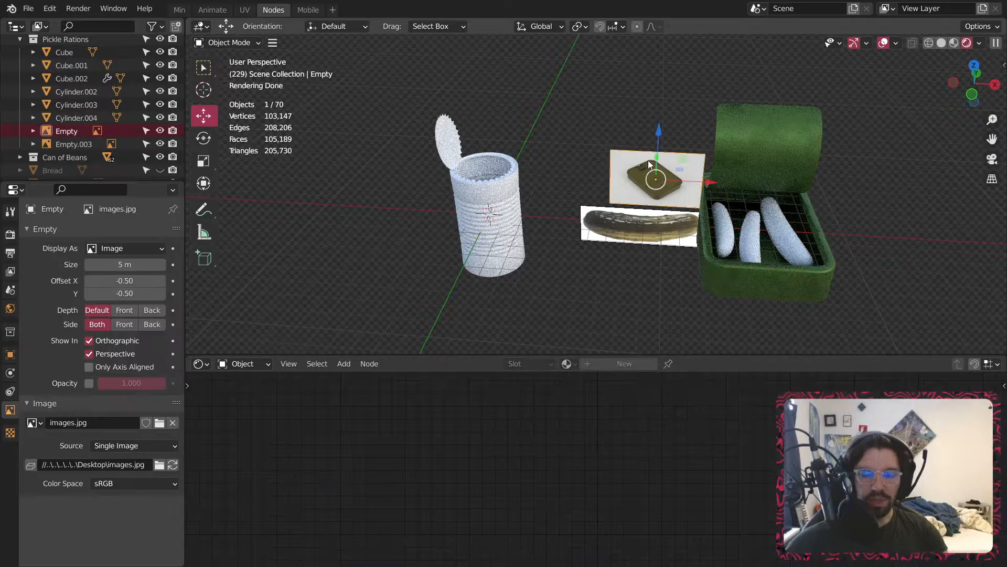
pyautogui.press('Delete')
pyautogui.moveTo(469, 167); pyautogui.dragTo(535, 186, button='middle')
# - Expand the Can of Beans collection and assign the existing Chrome material to the bean can's body
pyautogui.click(20, 144)
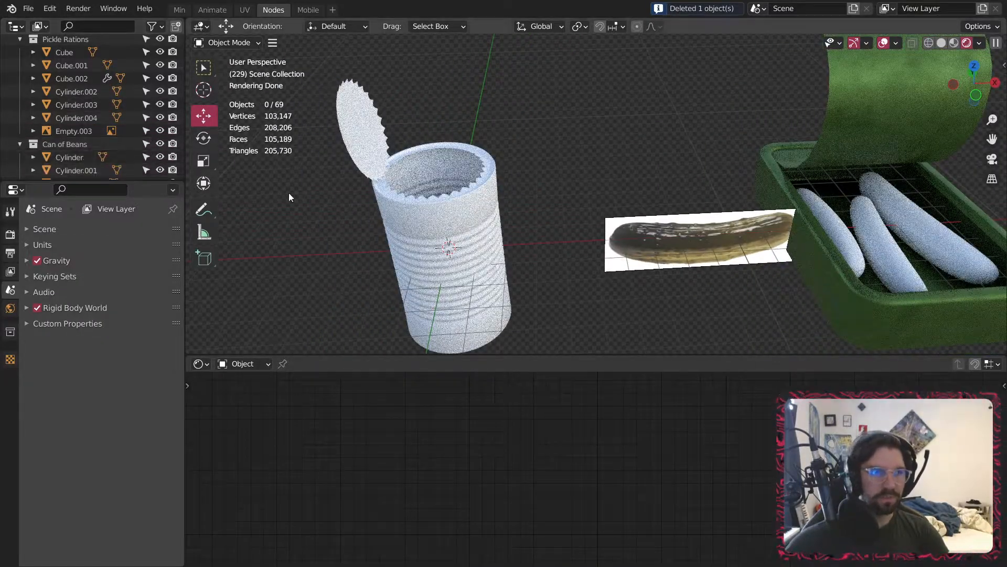
pyautogui.scroll(-4, 473, 190)
pyautogui.scroll(4, 446, 209)
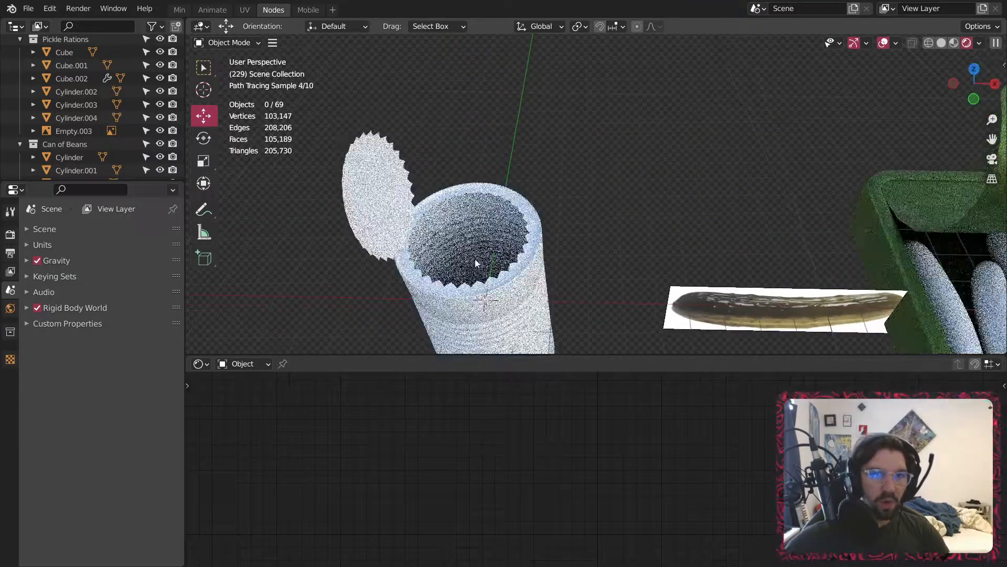
pyautogui.scroll(-5, 126, 86)
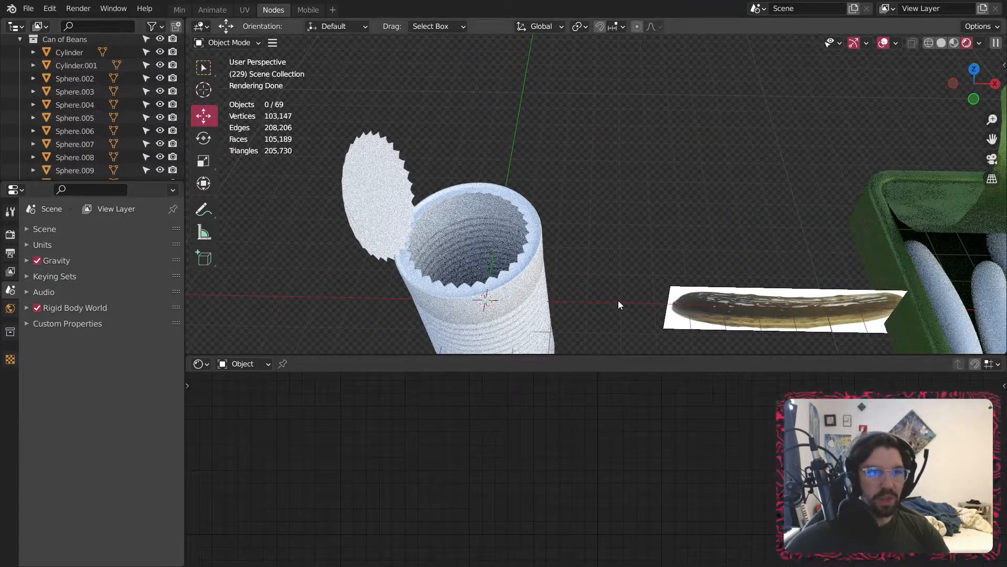
pyautogui.scroll(3, 487, 259)
pyautogui.moveTo(487, 259); pyautogui.dragTo(604, 247, button='middle')
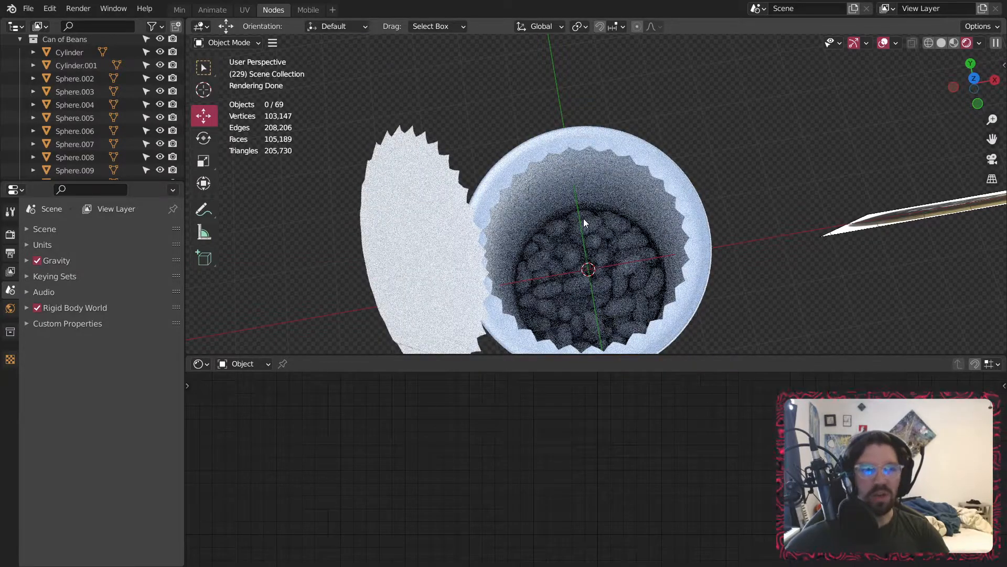
pyautogui.click(591, 146)
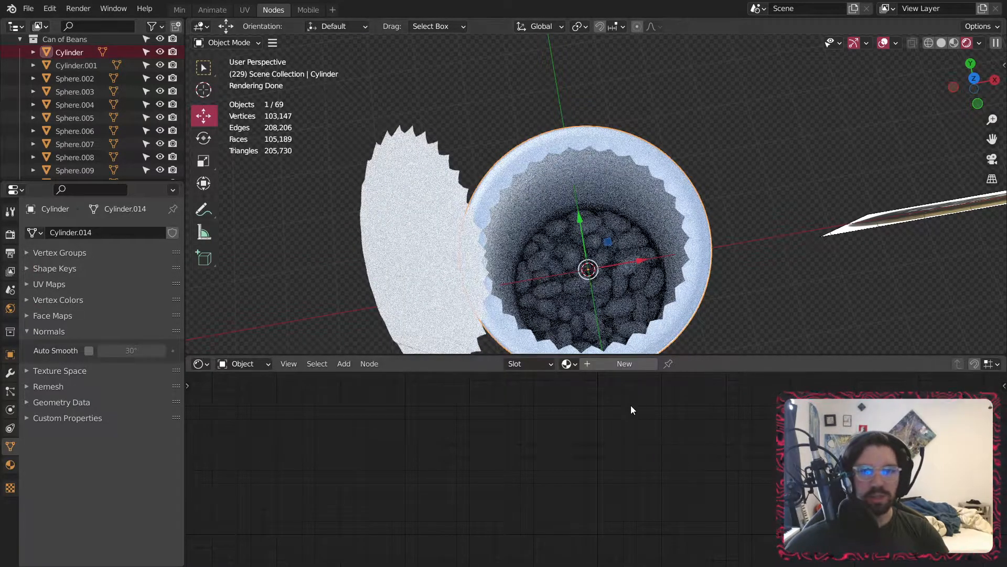
pyautogui.click(567, 364)
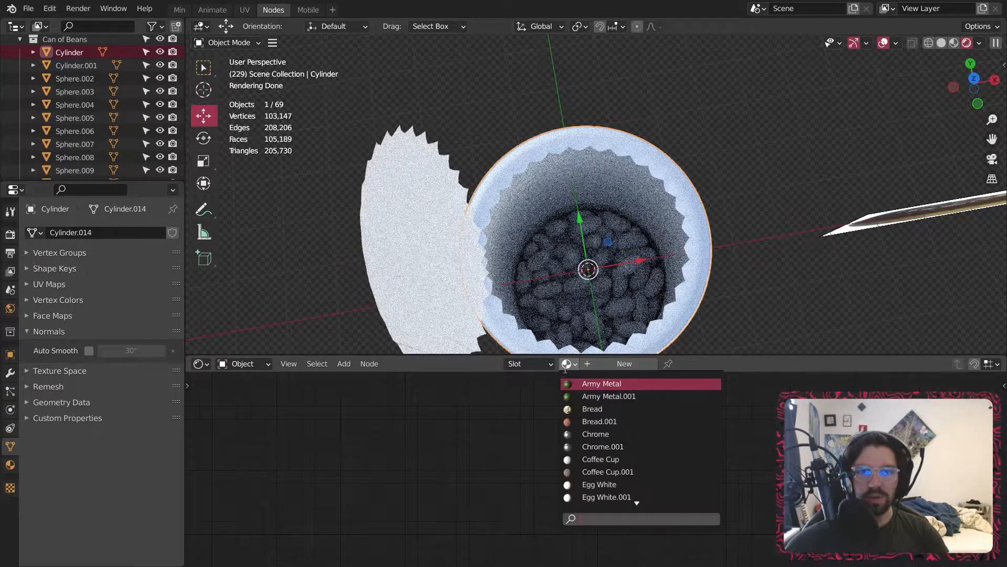
pyautogui.click(586, 434)
pyautogui.moveTo(735, 213); pyautogui.dragTo(656, 220, button='middle')
# - Assign the Chrome material to the bean can's jagged lid
pyautogui.click(508, 82)
pyautogui.click(531, 81)
pyautogui.click(567, 363)
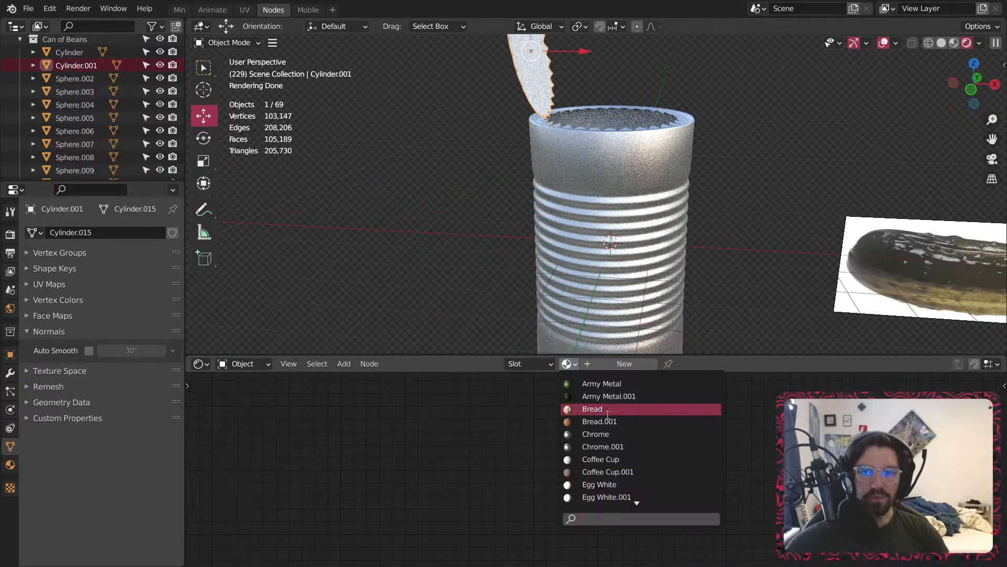
pyautogui.click(605, 437)
# - Enable Auto Smooth at 30° on the bean can's body and its jagged lid
pyautogui.click(612, 227)
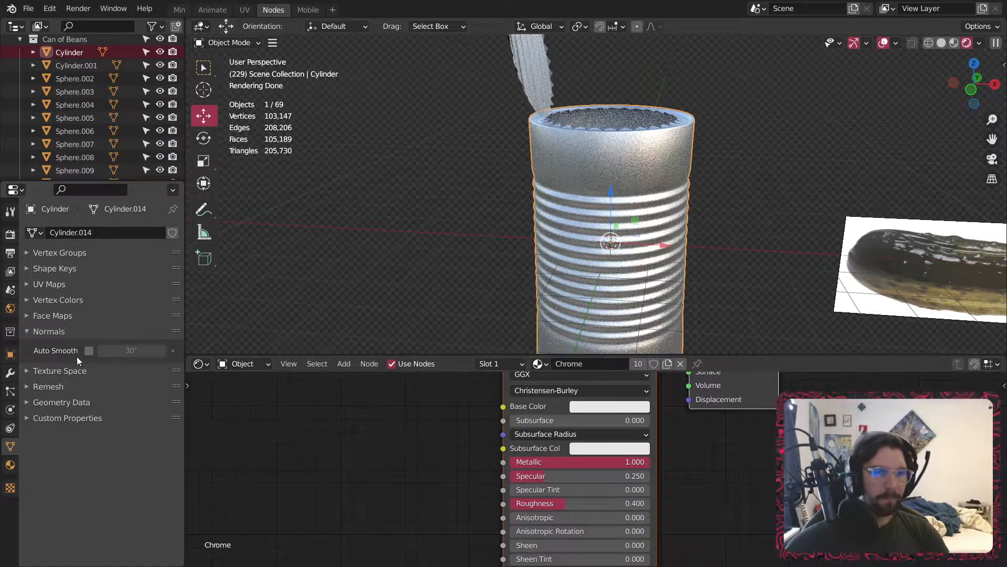
pyautogui.click(90, 351)
pyautogui.click(529, 79)
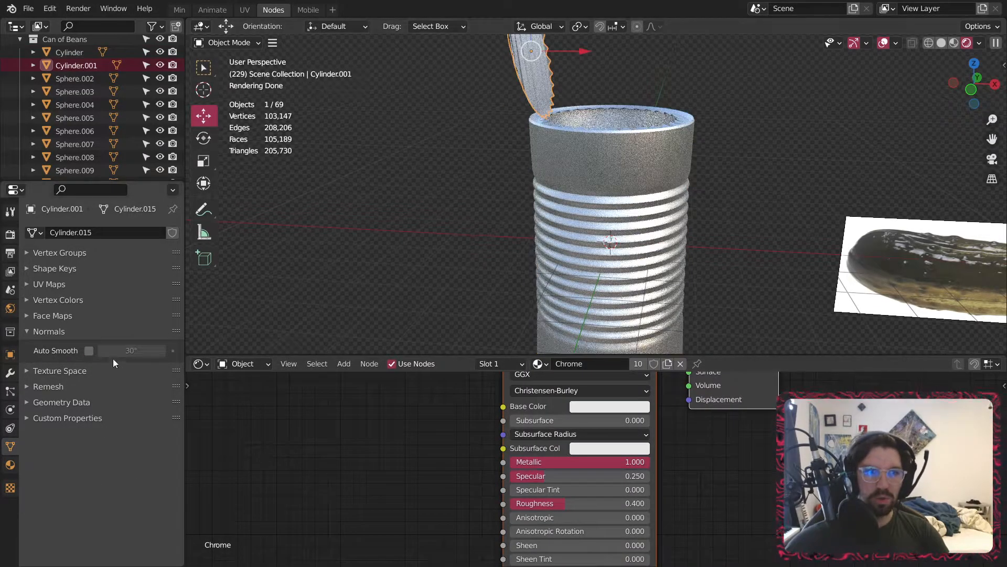
pyautogui.click(90, 351)
pyautogui.click(748, 151)
pyautogui.moveTo(698, 178); pyautogui.dragTo(630, 257, button='middle')
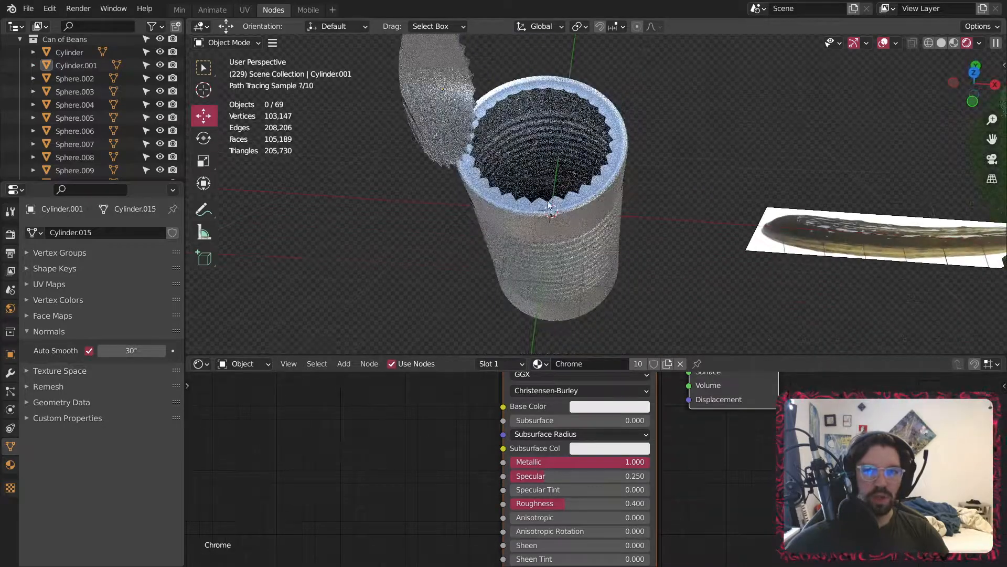
pyautogui.moveTo(548, 105); pyautogui.dragTo(550, 149, button='middle')
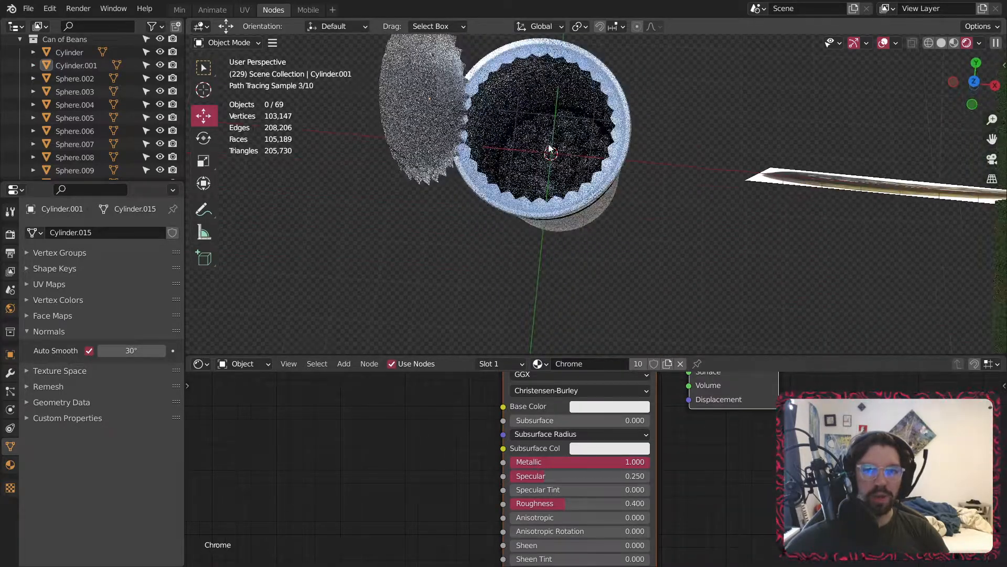
# - Hide the bean can's body and jagged lid in the Can of Beans collection to isolate the beans
pyautogui.click(78, 78)
pyautogui.keyDown('shift'); pyautogui.moveTo(600, 153); pyautogui.dragTo(600, 200, button='middle'); pyautogui.keyUp('shift')
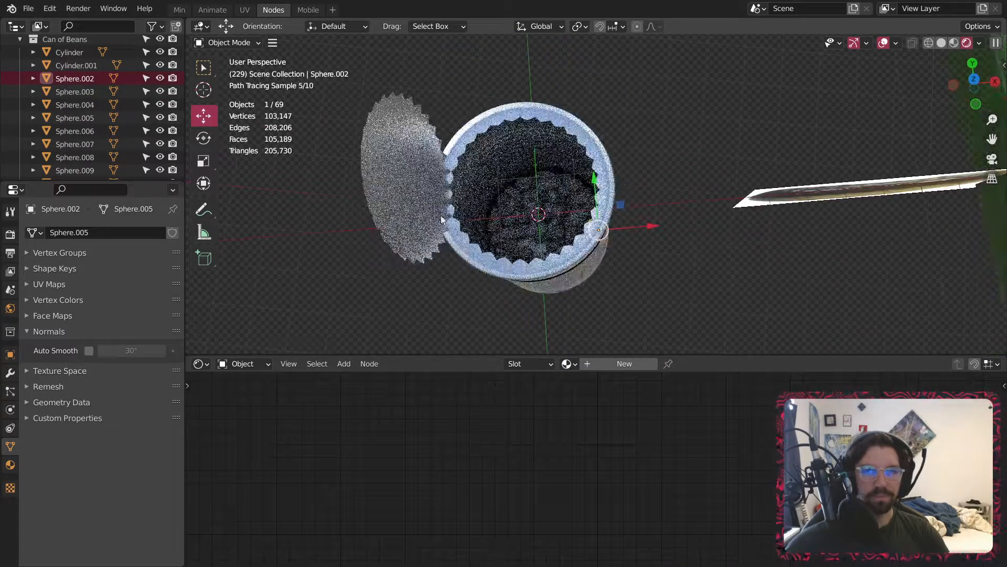
pyautogui.scroll(1, 127, 91)
pyautogui.click(160, 73)
pyautogui.click(160, 86)
pyautogui.keyDown('shift'); pyautogui.moveTo(704, 275); pyautogui.dragTo(677, 166, button='middle'); pyautogui.keyUp('shift')
pyautogui.scroll(4, 724, 266)
# - Create a new material for the bean Sphere.002 and set its base color to a pale peach
pyautogui.click(595, 365)
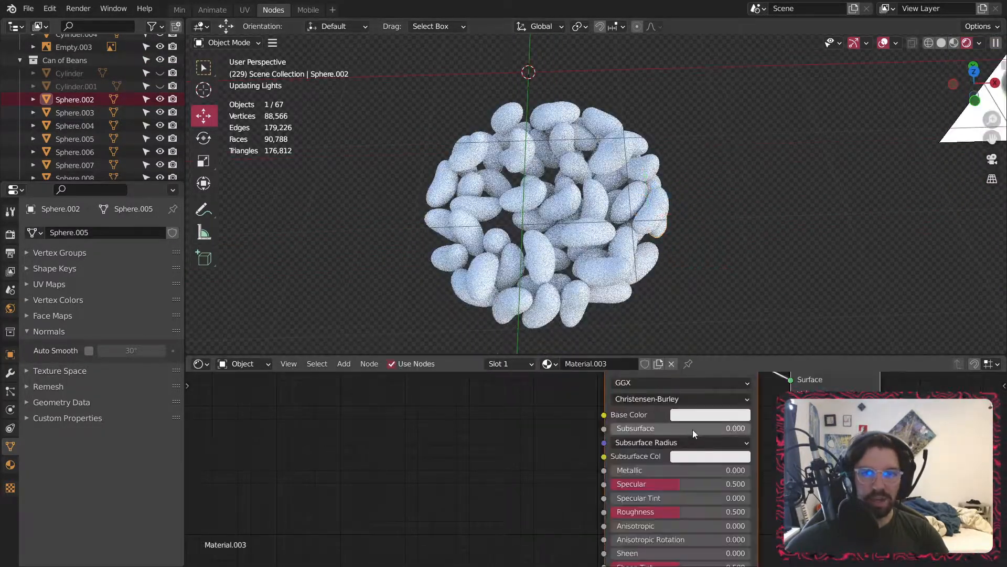
pyautogui.scroll(3, 688, 432)
pyautogui.moveTo(834, 445); pyautogui.dragTo(671, 439, button='middle')
pyautogui.scroll(3, 670, 439)
pyautogui.moveTo(649, 394); pyautogui.dragTo(715, 513, button='middle')
pyautogui.click(581, 511)
pyautogui.click(592, 322)
pyautogui.moveTo(693, 234); pyautogui.dragTo(692, 259)
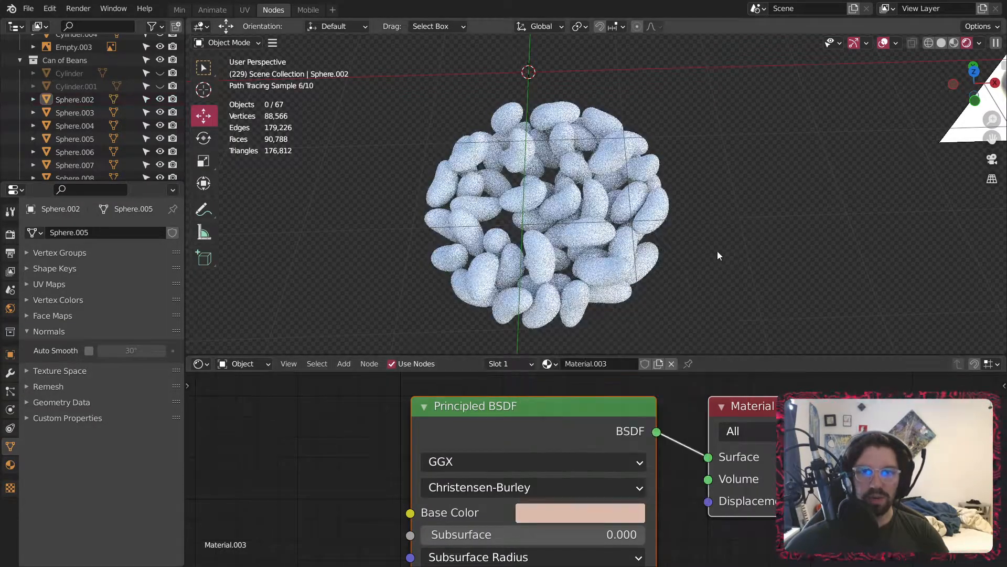
# - Darken the base color of Sphere.002's material to dark brown with H 0.041, S 0.622, L 0.021
pyautogui.scroll(5, 722, 257)
pyautogui.scroll(-5, 399, 236)
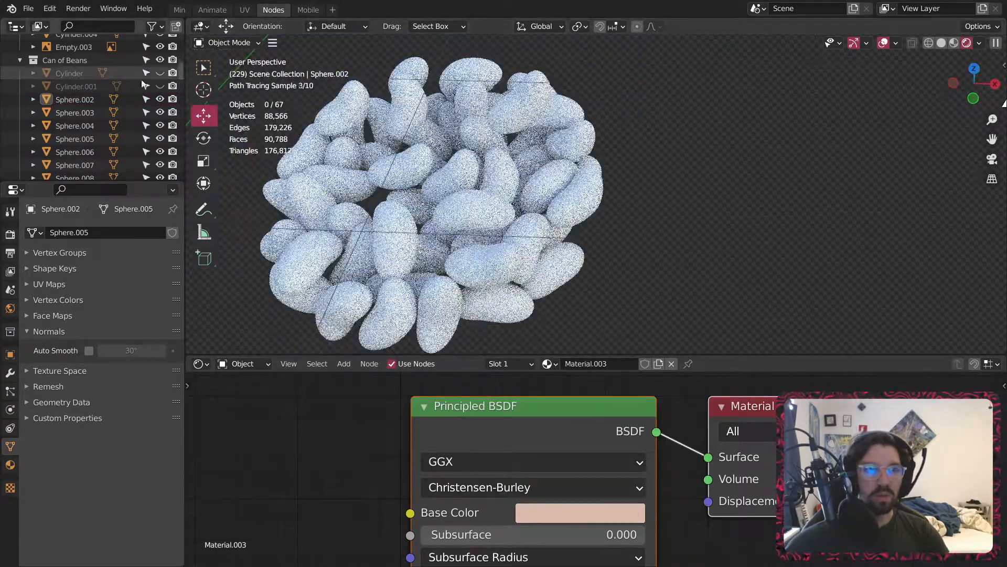
pyautogui.click(75, 99)
pyautogui.moveTo(474, 228); pyautogui.dragTo(354, 157, button='middle')
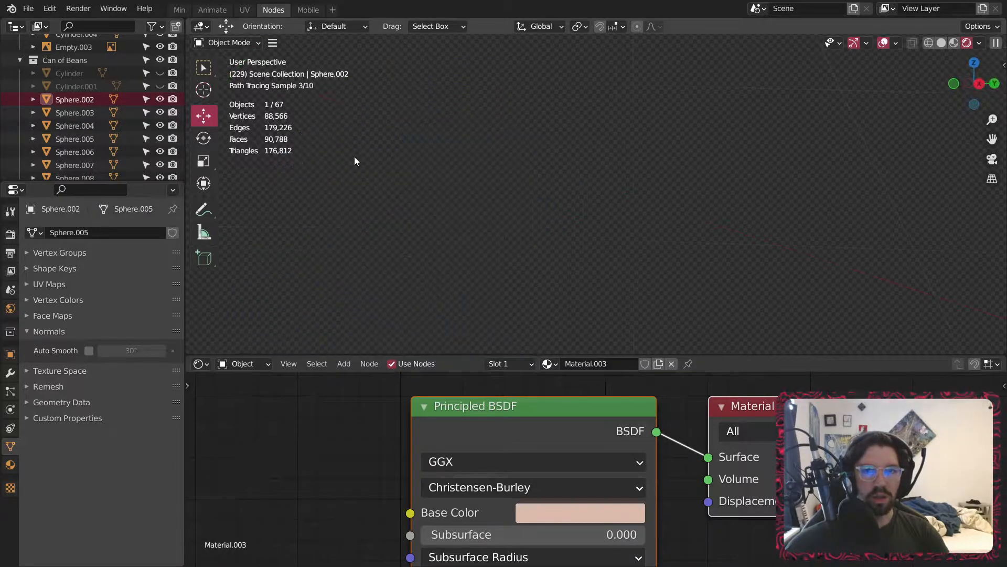
pyautogui.scroll(-6, 589, 254)
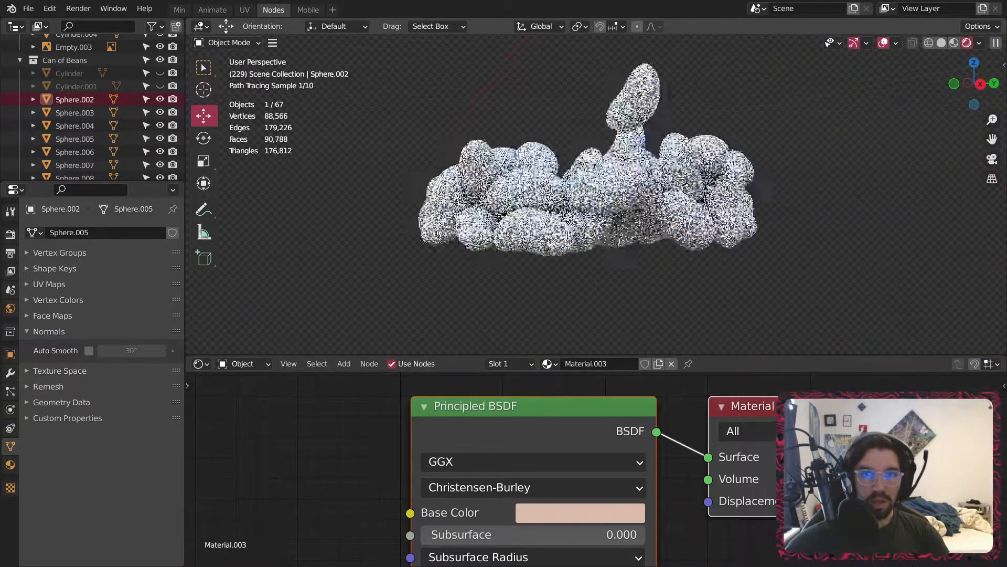
pyautogui.scroll(3, 674, 211)
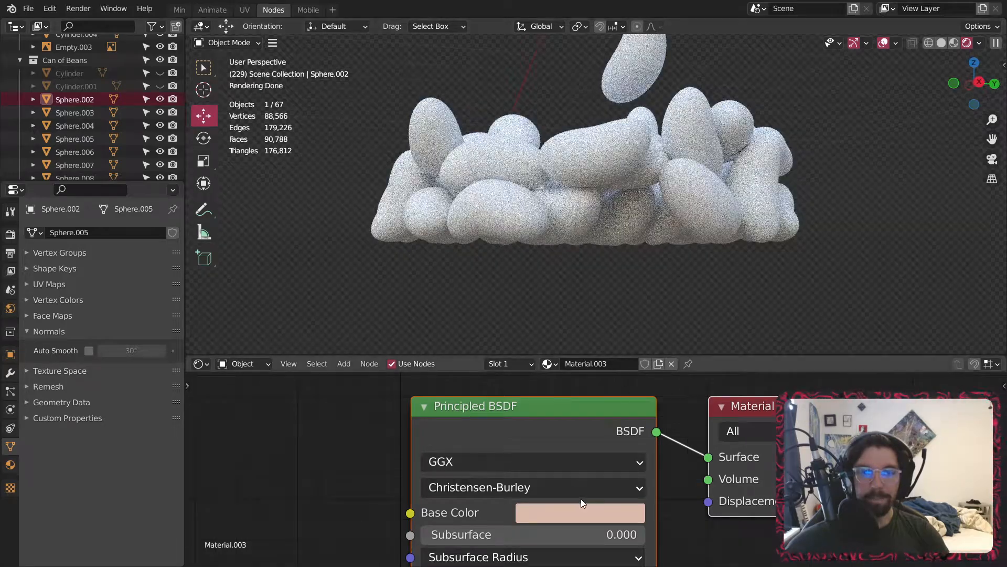
pyautogui.click(581, 509)
pyautogui.moveTo(697, 264); pyautogui.dragTo(694, 346)
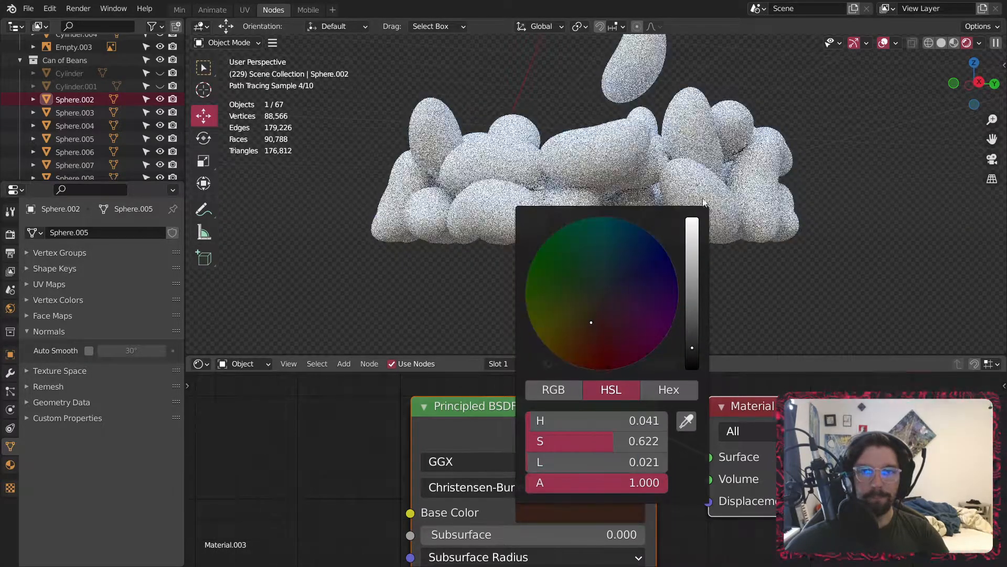
# - Find the bean Sphere.002 floating high above the pile and delete it
pyautogui.scroll(-4, 696, 149)
pyautogui.moveTo(624, 83); pyautogui.dragTo(706, 140, button='middle')
pyautogui.keyDown('shift'); pyautogui.moveTo(692, 104); pyautogui.dragTo(677, 281, button='middle'); pyautogui.keyUp('shift')
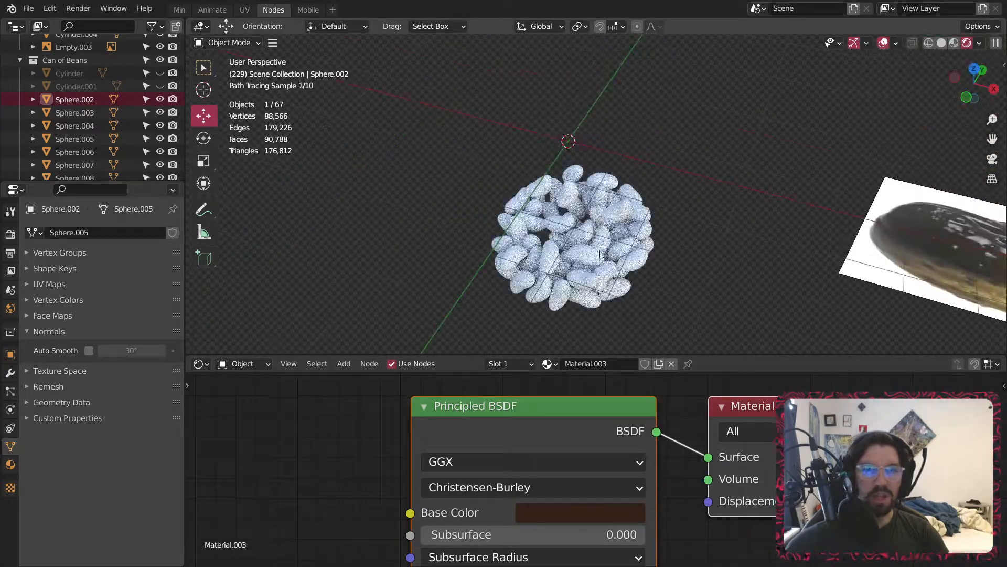
pyautogui.scroll(4, 651, 257)
pyautogui.click(85, 113)
pyautogui.click(87, 103)
pyautogui.keyDown('shift'); pyautogui.moveTo(636, 307); pyautogui.dragTo(567, 168, button='middle'); pyautogui.keyUp('shift')
pyautogui.scroll(-8, 569, 163)
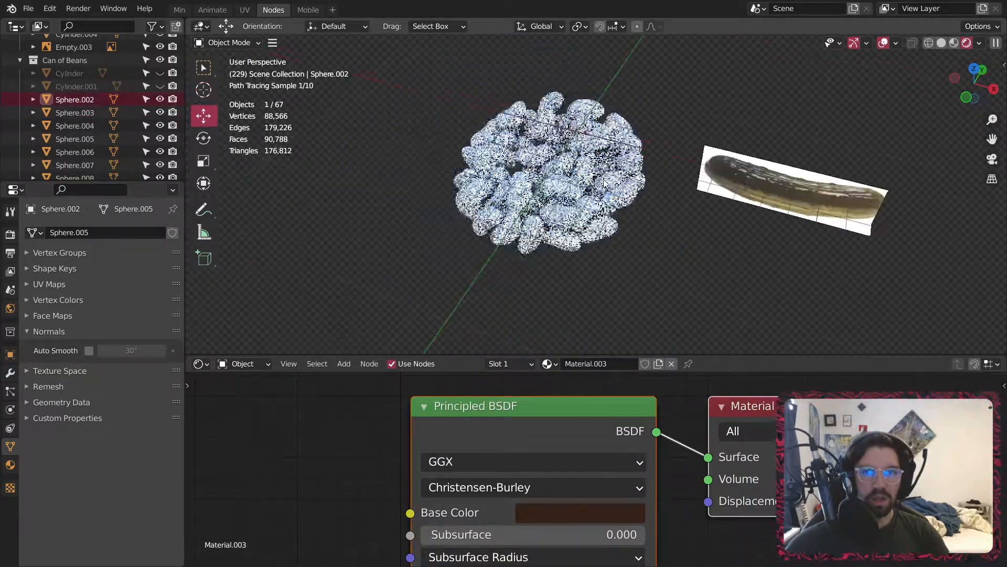
pyautogui.scroll(8, 592, 153)
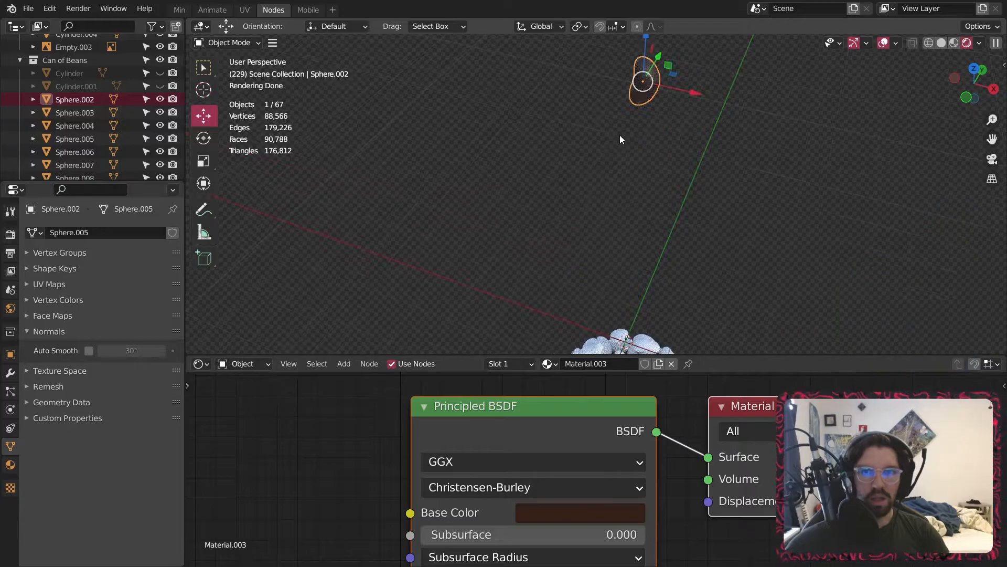
pyautogui.keyDown('shift'); pyautogui.moveTo(796, 167); pyautogui.dragTo(729, 148, button='middle'); pyautogui.keyUp('shift')
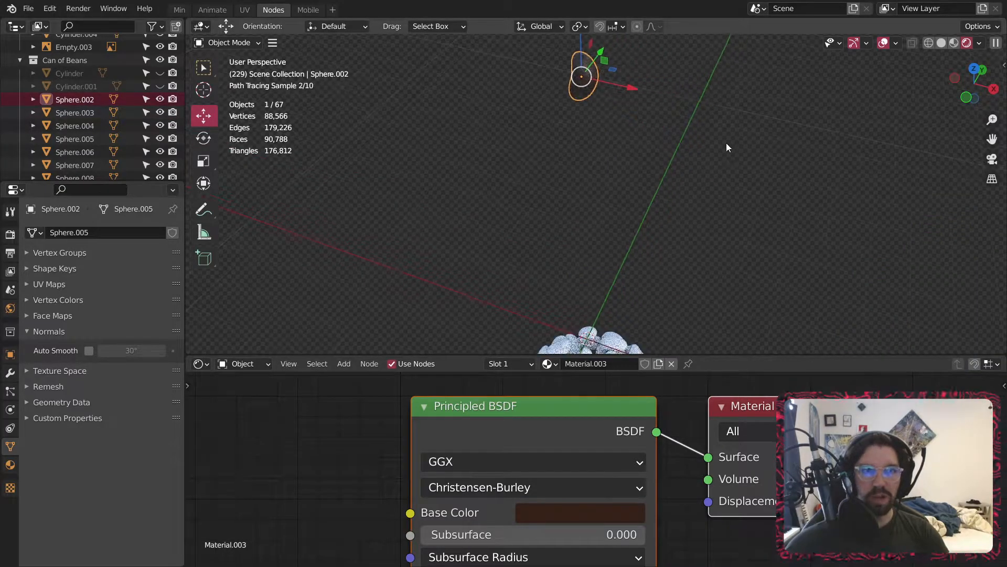
pyautogui.press('Delete')
# - Add a new material to the bean Sphere.040 and set its base color to pale pink
pyautogui.keyDown('shift'); pyautogui.moveTo(648, 107); pyautogui.dragTo(576, 174, button='middle'); pyautogui.keyUp('shift')
pyautogui.scroll(5, 555, 274)
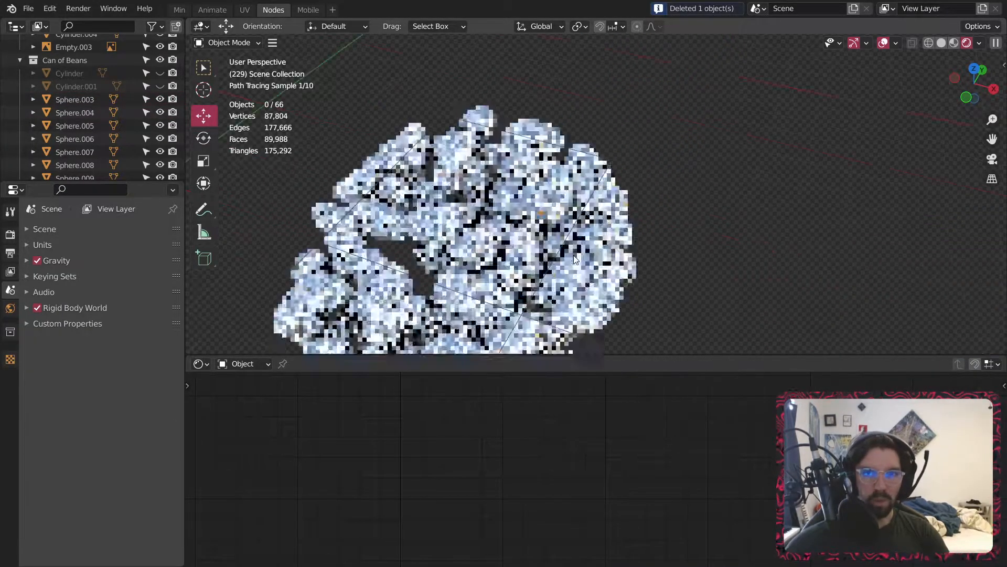
pyautogui.click(556, 275)
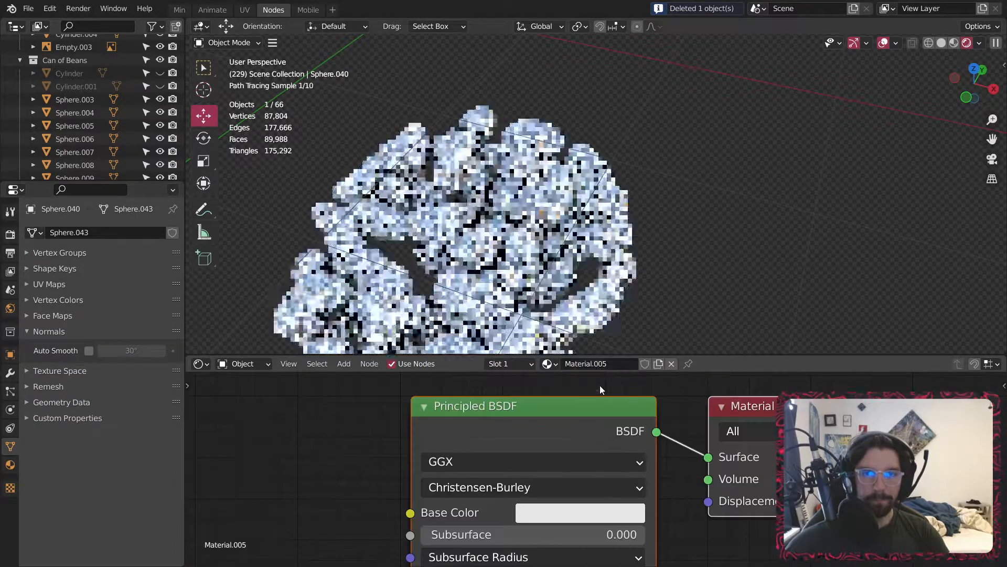
pyautogui.click(556, 522)
pyautogui.click(599, 340)
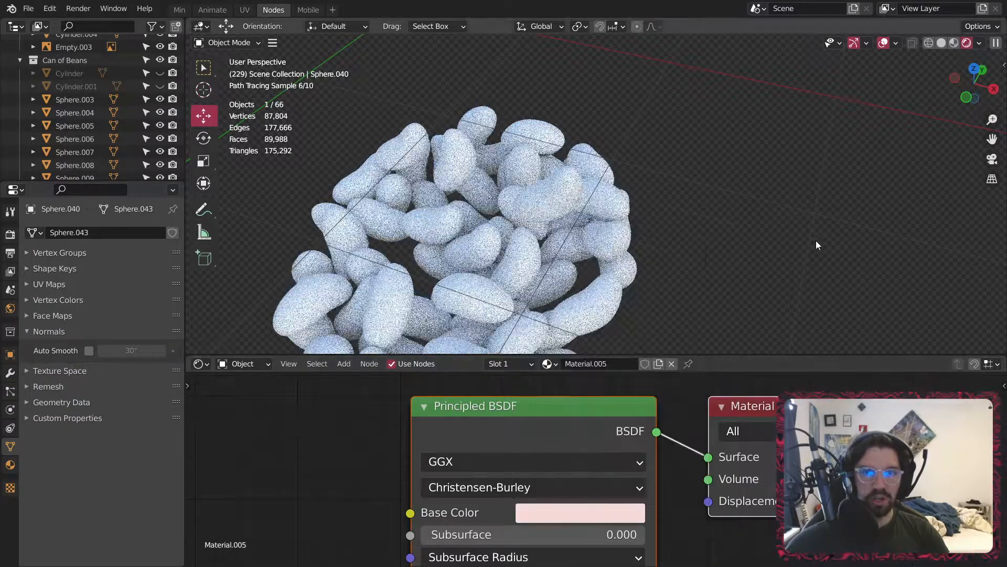
pyautogui.scroll(-5, 592, 128)
pyautogui.moveTo(592, 128); pyautogui.dragTo(621, 240, button='middle')
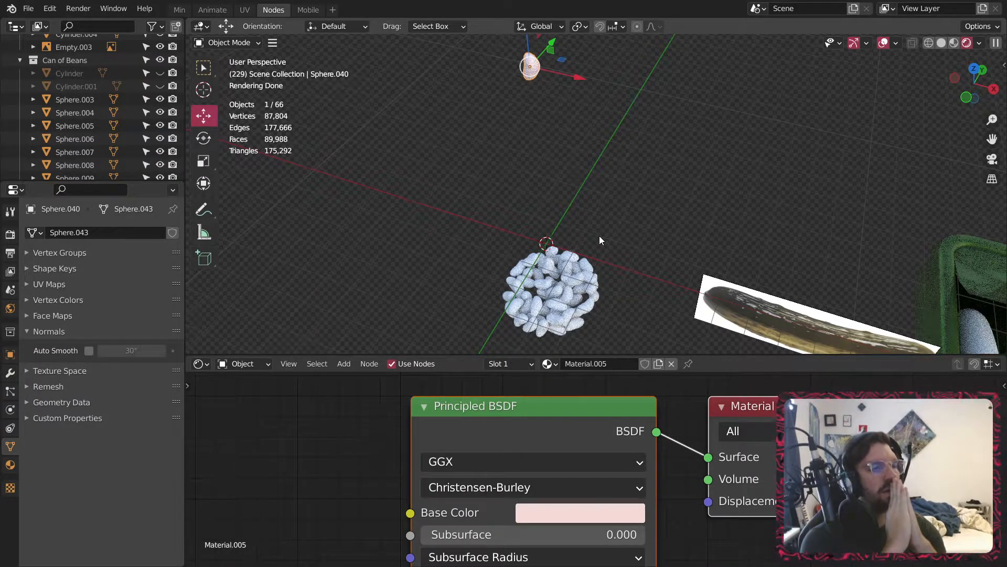
# - Undo the bean material edits and the bean deletion, keeping the can body and lid hidden
pyautogui.hotkey('ctrl', 'z')
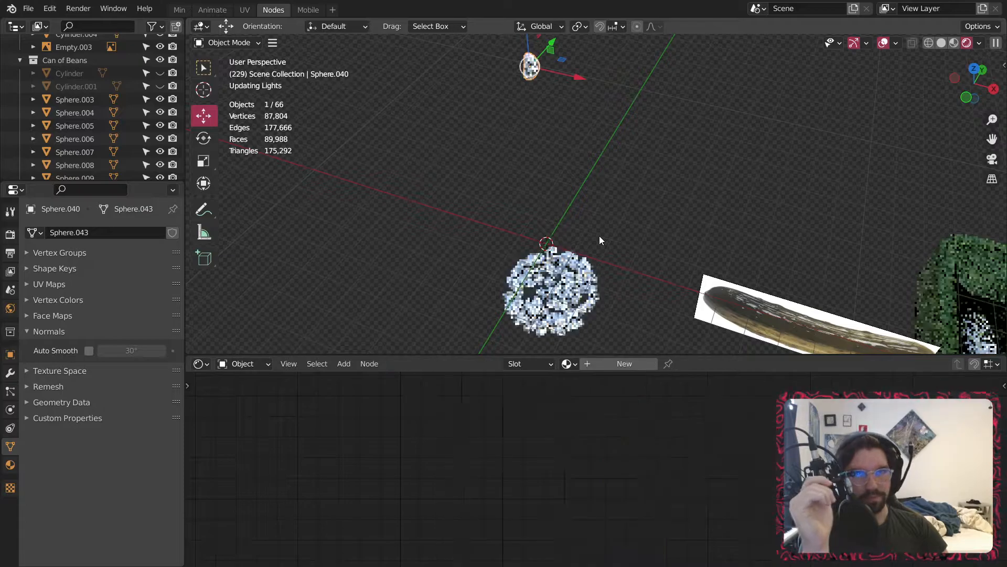
pyautogui.hotkey('ctrl', 'z')
pyautogui.hotkey('ctrl', 'z')
pyautogui.hotkey('ctrl', 'z')
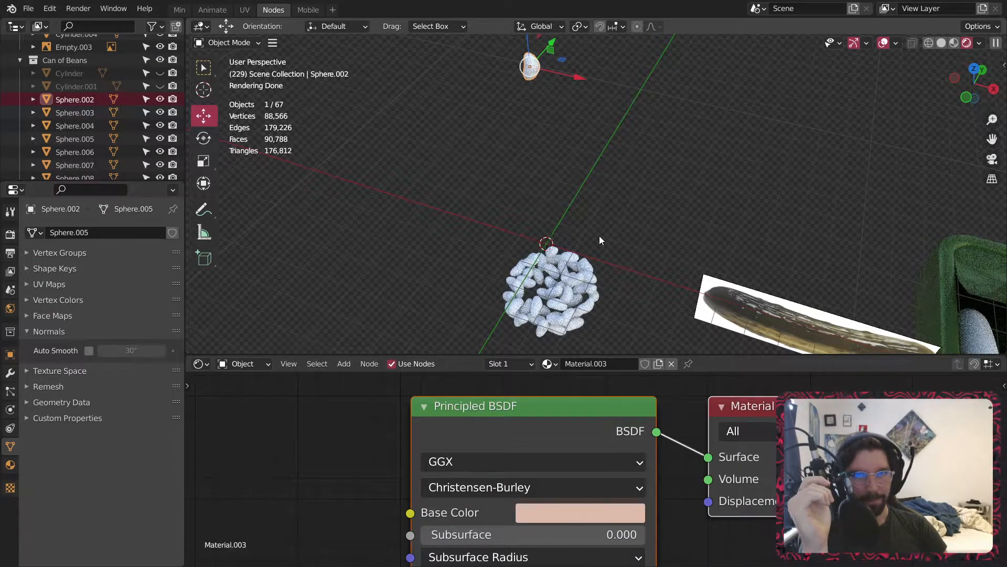
pyautogui.hotkey('ctrl', 'z')
pyautogui.hotkey('ctrl', 'z')
pyautogui.hotkey('ctrl', 'z')
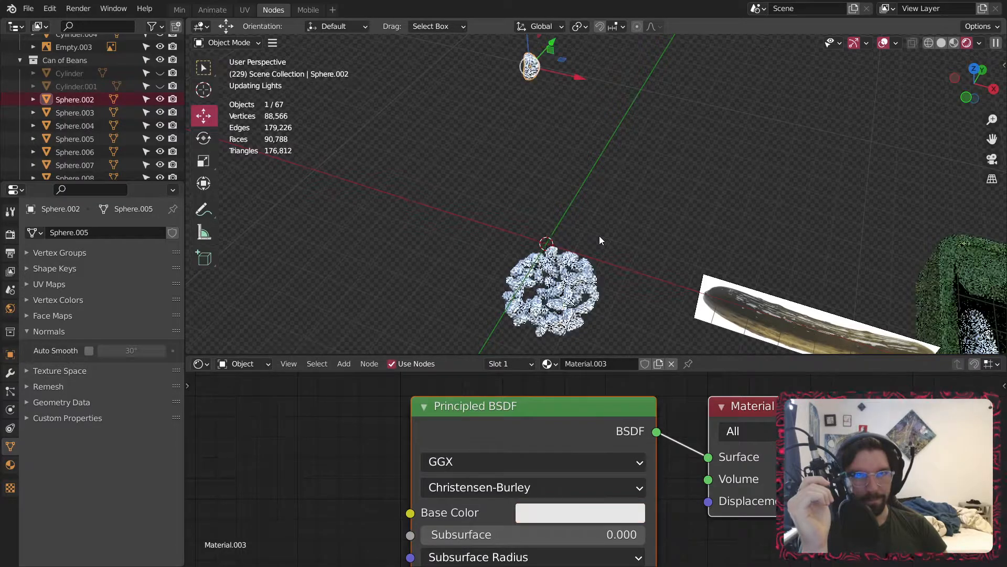
pyautogui.hotkey('ctrl', 'z')
pyautogui.hotkey('ctrl', 'z')
pyautogui.hotkey('ctrl', 'z')
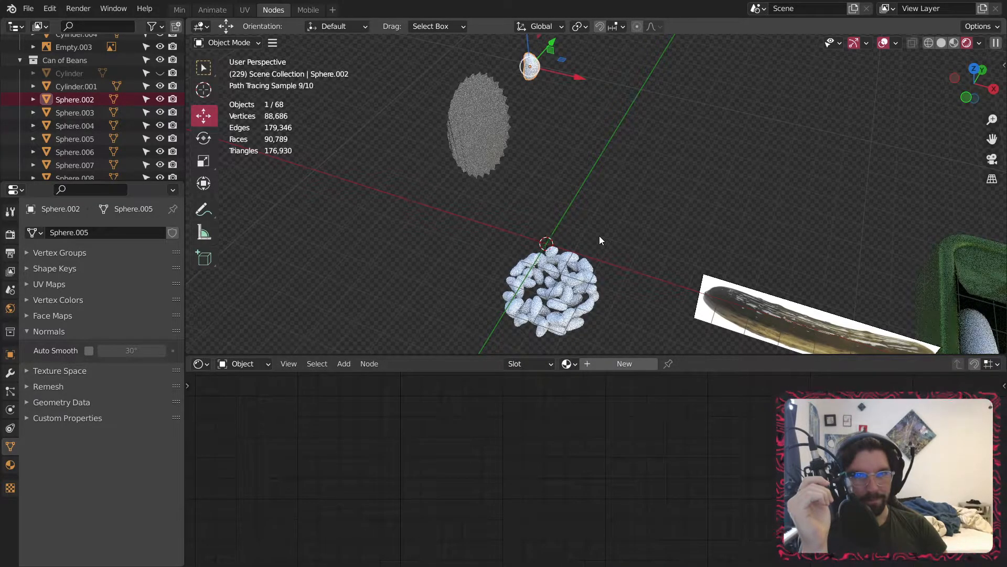
pyautogui.hotkey('ctrl', 'shift', 'z')
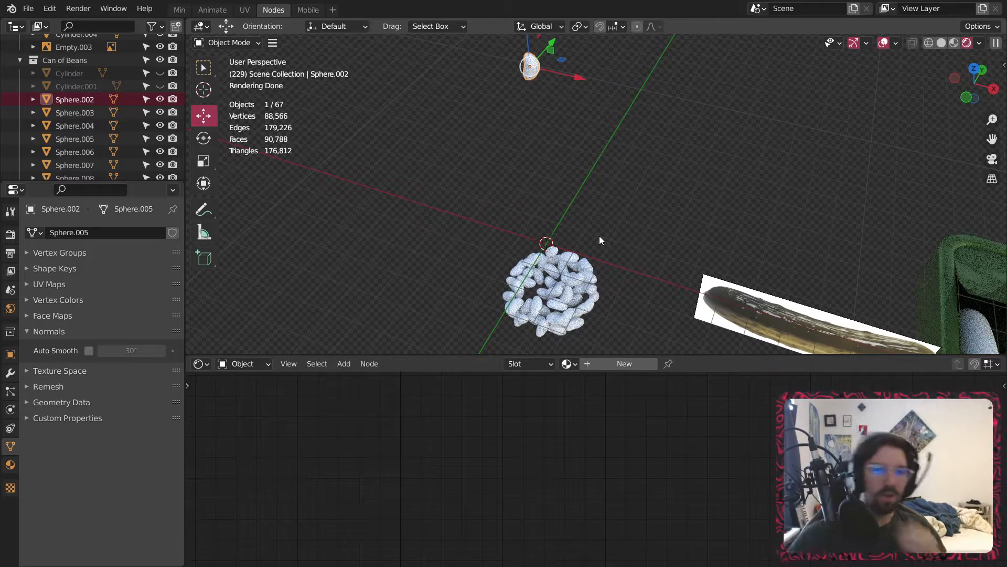
# - Try to box-select all the beans of the pile in the viewport
pyautogui.scroll(3, 645, 283)
pyautogui.scroll(-4, 653, 215)
pyautogui.click(573, 81)
pyautogui.scroll(3, 570, 73)
pyautogui.moveTo(639, 332); pyautogui.dragTo(486, 218, button='middle')
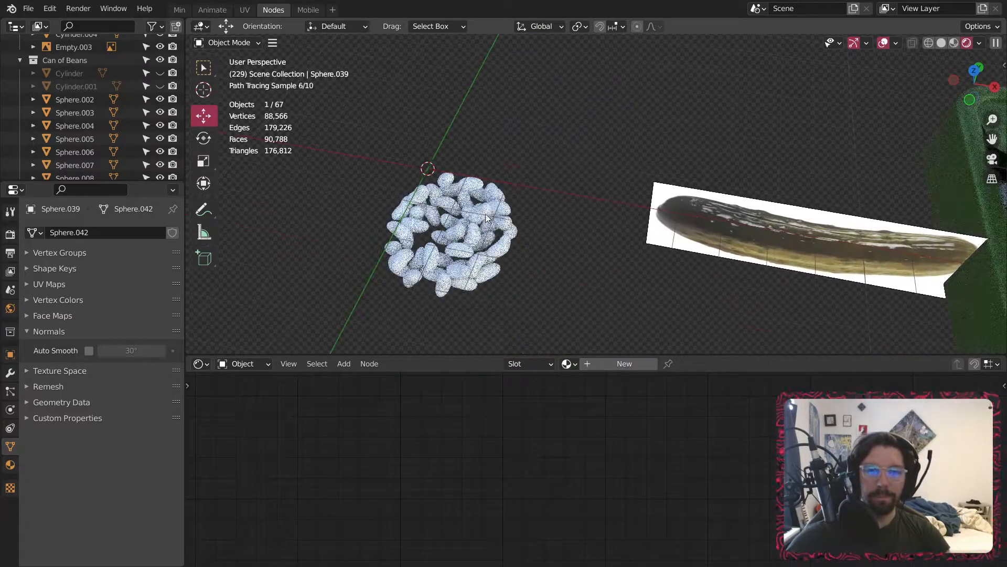
pyautogui.scroll(5, 485, 221)
pyautogui.scroll(-4, 587, 220)
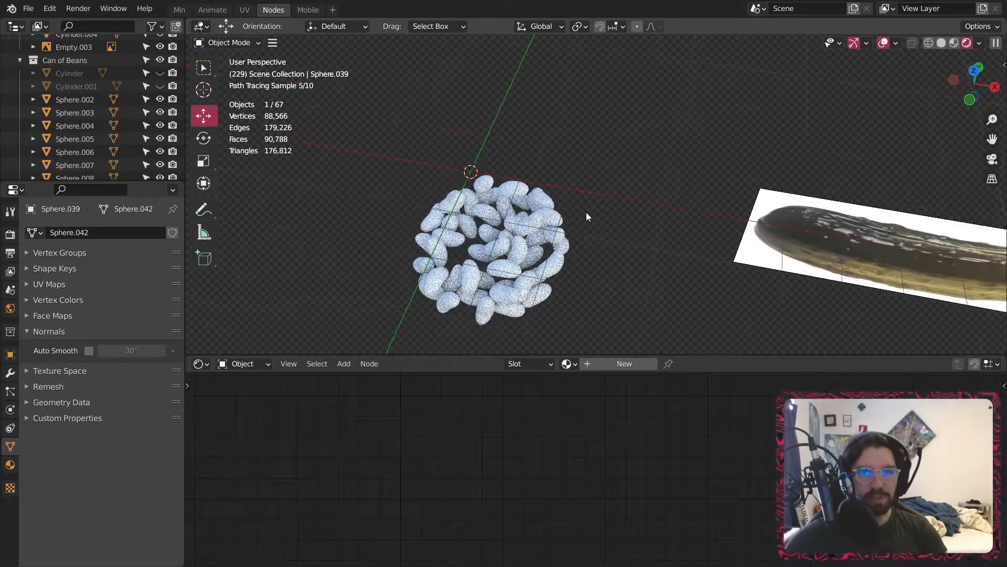
pyautogui.moveTo(587, 216); pyautogui.dragTo(659, 203, button='middle')
pyautogui.moveTo(717, 160); pyautogui.dragTo(416, 347)
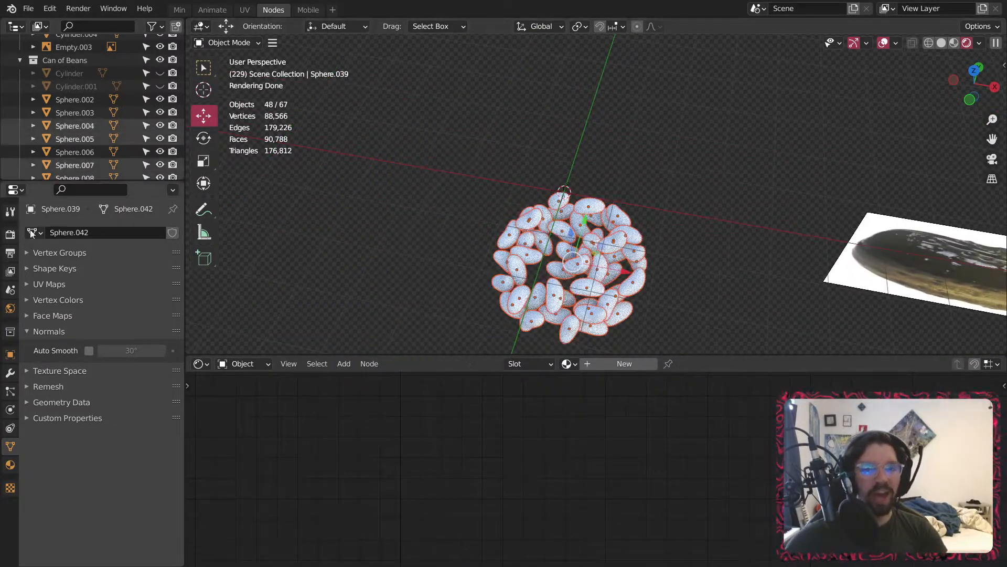
# - Select every bean from Sphere.002 to Sphere.061 in the Can of Beans collection and join them into one object
pyautogui.click(83, 104)
pyautogui.scroll(-15, 97, 121)
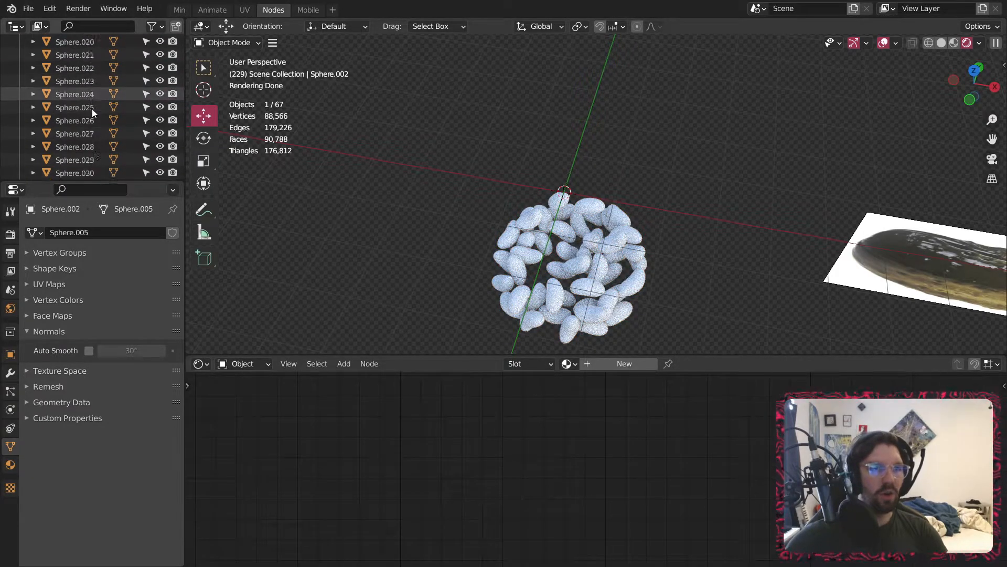
pyautogui.scroll(-5, 102, 118)
pyautogui.keyDown('shift'); pyautogui.click(91, 111); pyautogui.keyUp('shift')
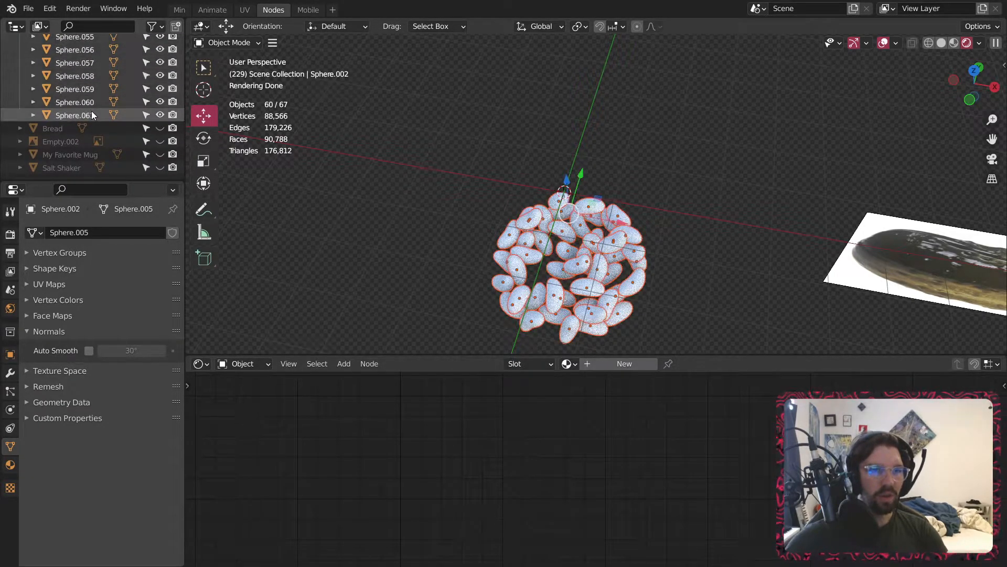
pyautogui.rightClick(90, 112)
pyautogui.rightClick(524, 195)
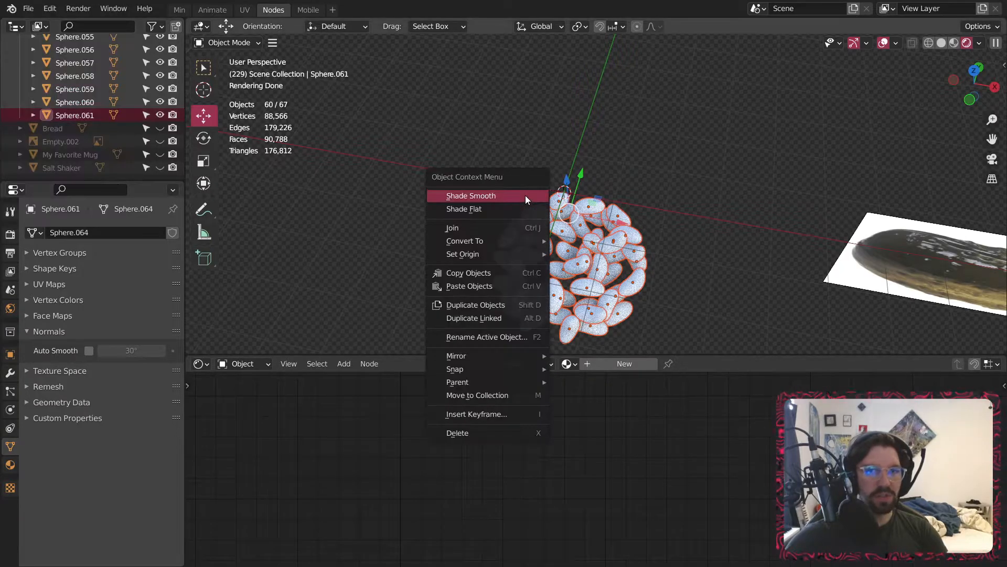
pyautogui.click(509, 231)
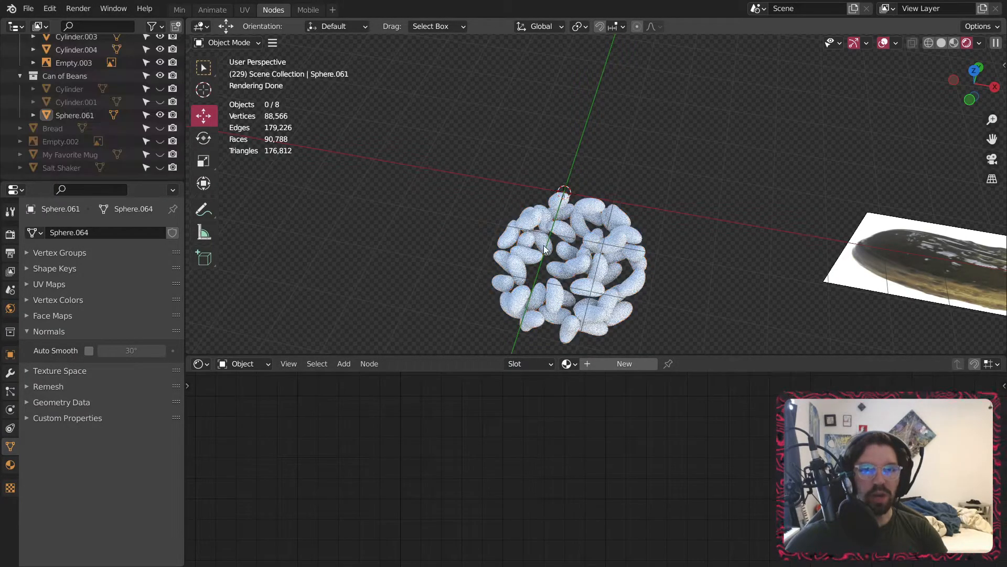
# - Open the joined bean mesh in Edit Mode with wireframe shading and the Select Box tool active
pyautogui.scroll(-3, 620, 183)
pyautogui.keyDown('shift'); pyautogui.moveTo(620, 181); pyautogui.dragTo(615, 197, button='middle'); pyautogui.keyUp('shift')
pyautogui.scroll(7, 561, 169)
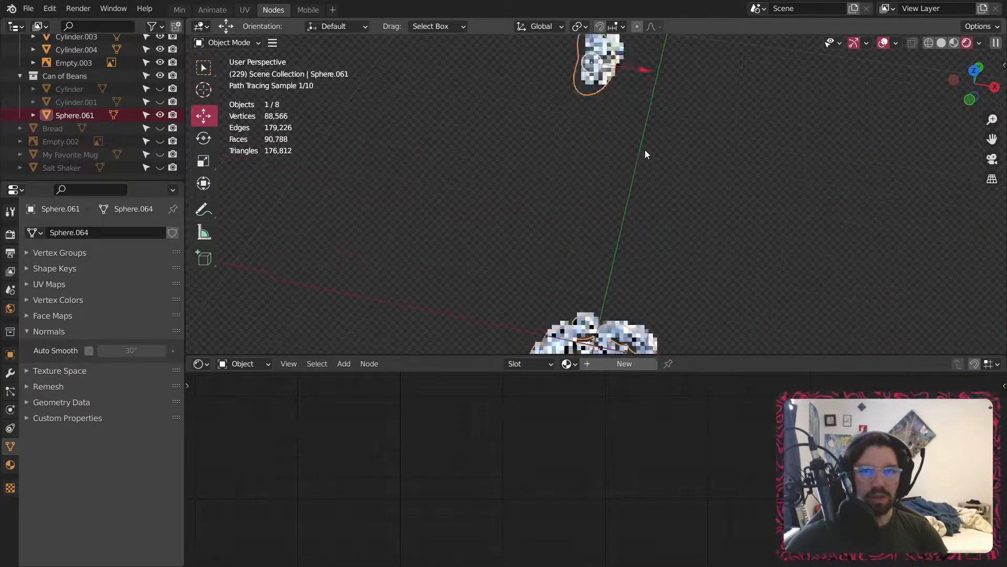
pyautogui.keyDown('shift'); pyautogui.moveTo(653, 140); pyautogui.dragTo(535, 315, button='middle'); pyautogui.keyUp('shift')
pyautogui.click(234, 45)
pyautogui.click(228, 72)
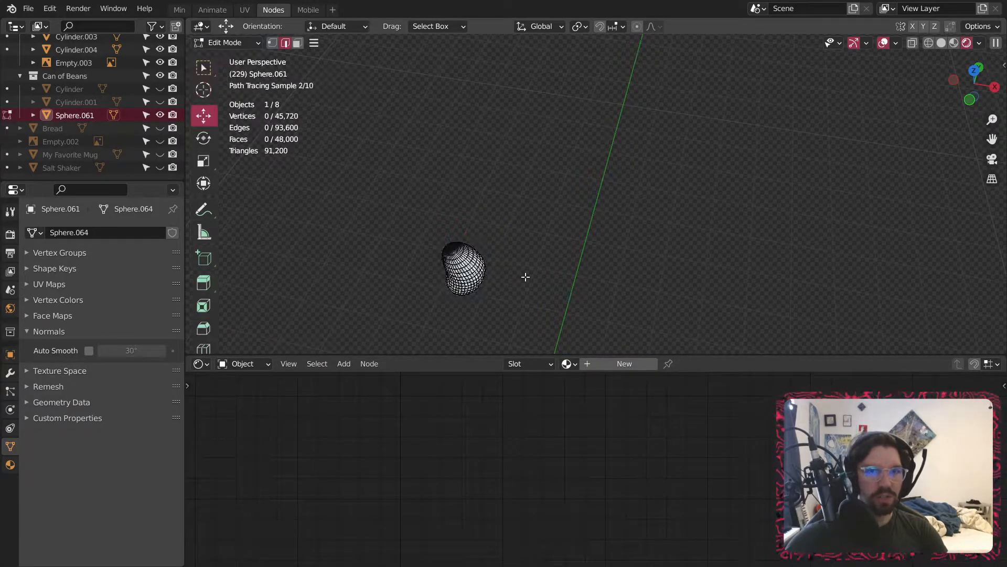
pyautogui.keyDown('shift'); pyautogui.moveTo(526, 276); pyautogui.dragTo(582, 225, button='middle'); pyautogui.keyUp('shift')
pyautogui.scroll(2, 582, 226)
pyautogui.click(929, 44)
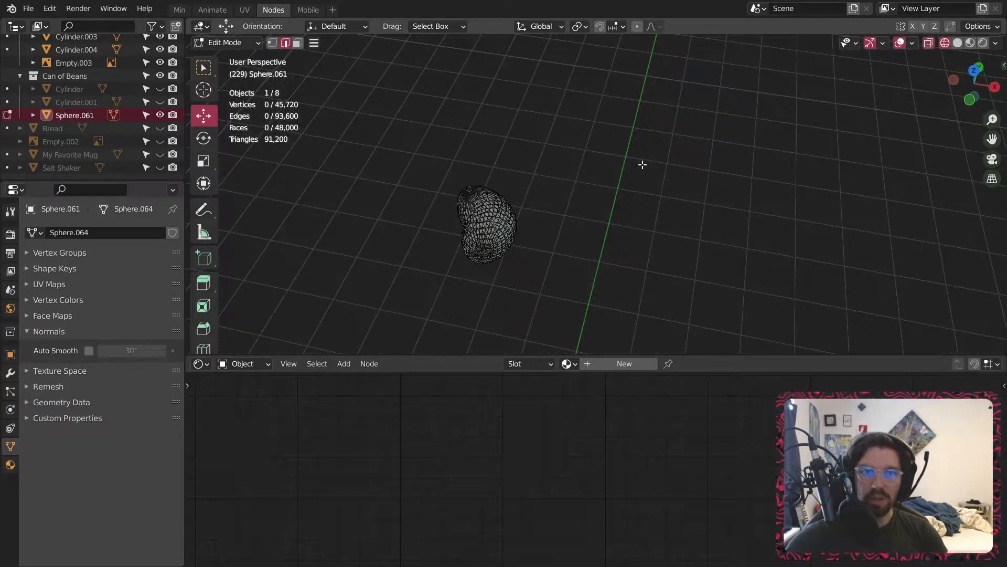
pyautogui.click(203, 65)
# - Delete the overlapping stray bean geometry floating above the pile, using repeated box selections
pyautogui.moveTo(570, 117); pyautogui.dragTo(373, 336)
pyautogui.press('x')
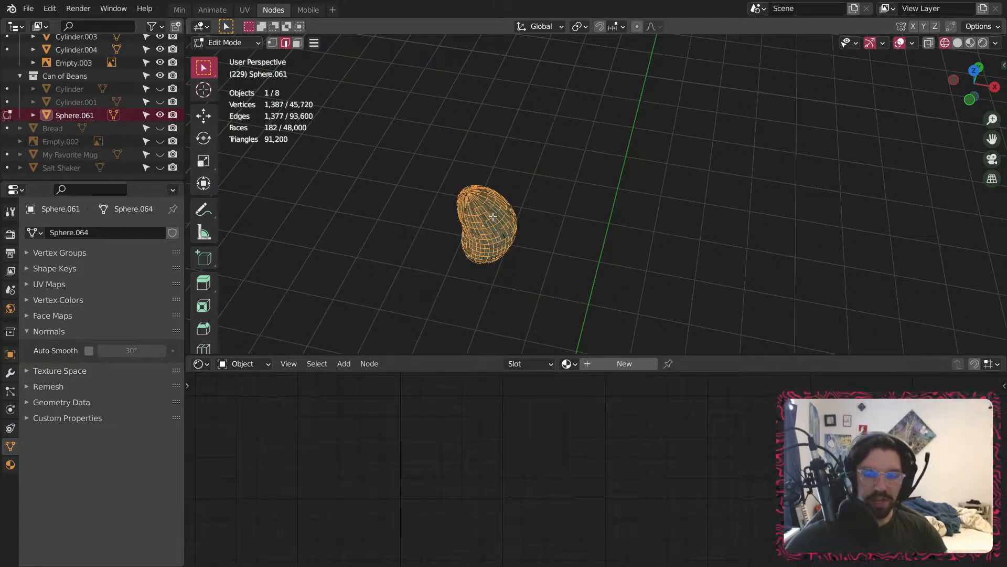
pyautogui.press('x')
pyautogui.click(491, 182)
pyautogui.moveTo(582, 117); pyautogui.dragTo(408, 311)
pyautogui.press('x')
pyautogui.click(438, 280)
pyautogui.moveTo(584, 156); pyautogui.dragTo(428, 281)
pyautogui.press('x')
pyautogui.click(429, 280)
pyautogui.moveTo(573, 136); pyautogui.dragTo(423, 286)
pyautogui.press('x')
pyautogui.click(424, 286)
# - Delete the remaining stray bean mesh above the pile and return to Object Mode
pyautogui.moveTo(424, 286); pyautogui.dragTo(523, 157, button='middle')
pyautogui.scroll(6, 523, 165)
pyautogui.scroll(-3, 522, 173)
pyautogui.keyDown('shift'); pyautogui.moveTo(509, 47); pyautogui.dragTo(732, 127, button='middle'); pyautogui.keyUp('shift')
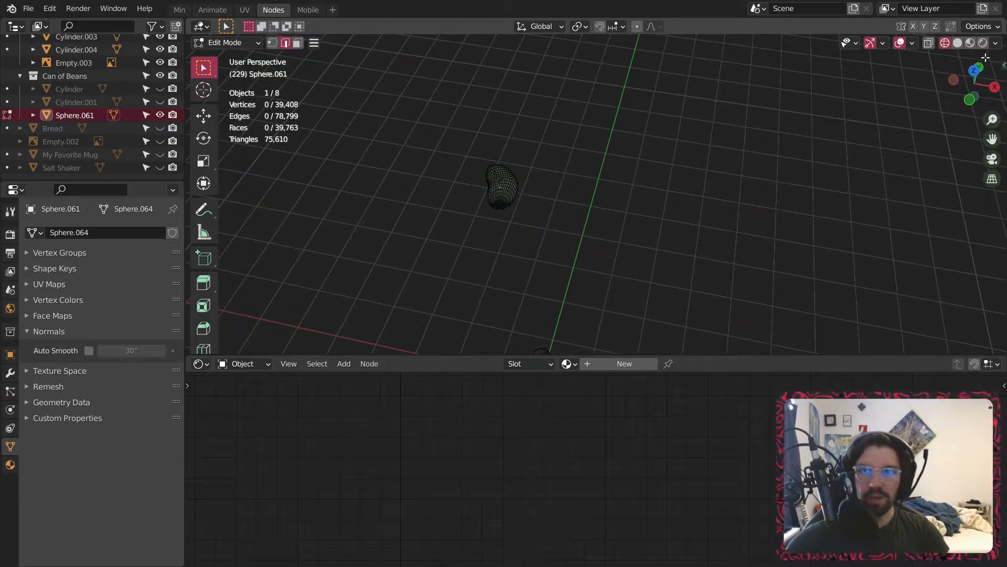
pyautogui.moveTo(569, 104); pyautogui.dragTo(451, 238)
pyautogui.press('x')
pyautogui.click(453, 236)
pyautogui.scroll(-5, 502, 247)
pyautogui.scroll(6, 550, 330)
pyautogui.keyDown('shift'); pyautogui.moveTo(545, 310); pyautogui.dragTo(550, 231, button='middle'); pyautogui.keyUp('shift')
pyautogui.scroll(2, 549, 231)
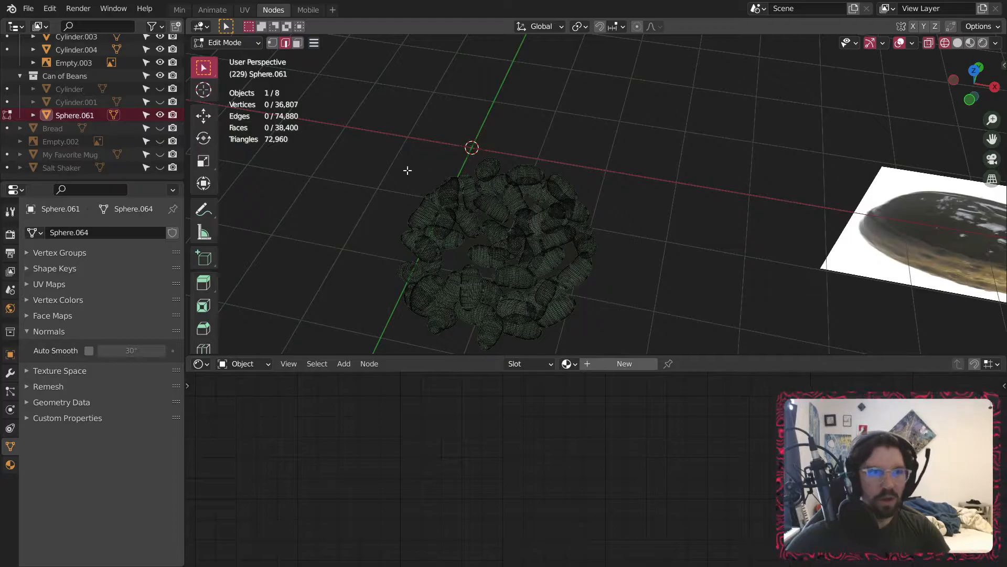
pyautogui.click(223, 43)
pyautogui.click(246, 58)
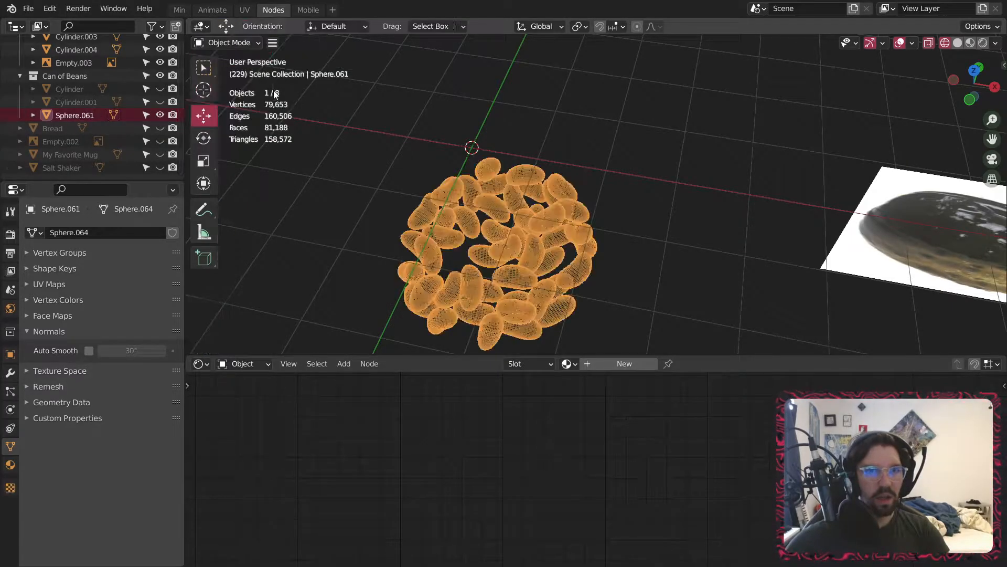
# - Show the scene in rendered shading and rename the joined bean object Sphere.061 as Beans
pyautogui.click(958, 44)
pyautogui.hotkey('alt', 'a')
pyautogui.click(983, 43)
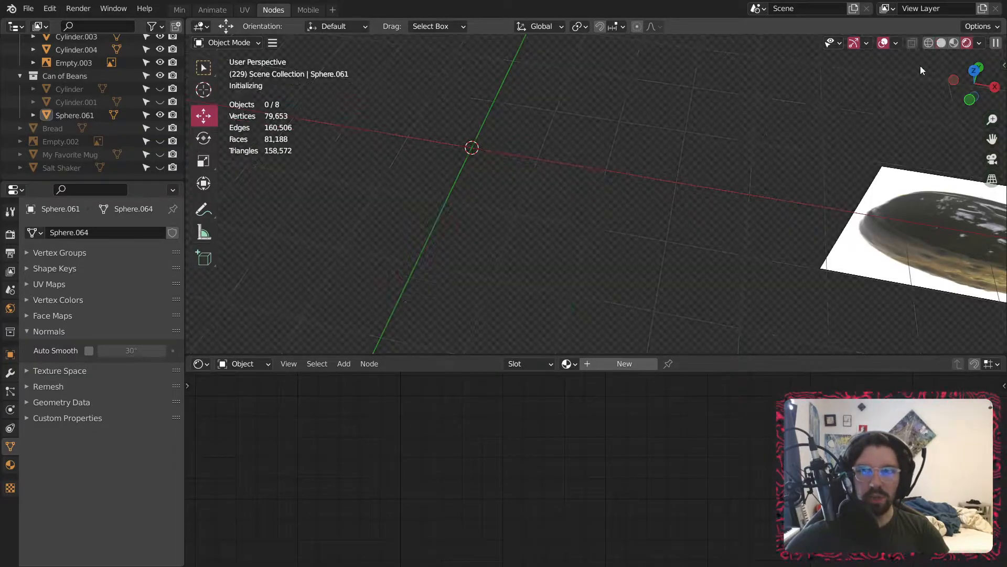
pyautogui.doubleClick(119, 114)
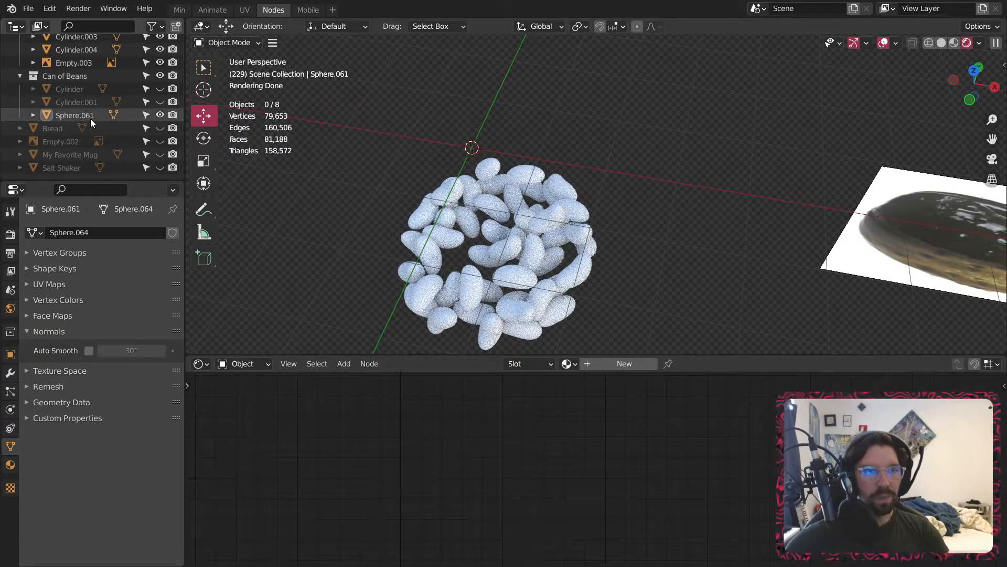
pyautogui.write('Beans')
pyautogui.press('Return')
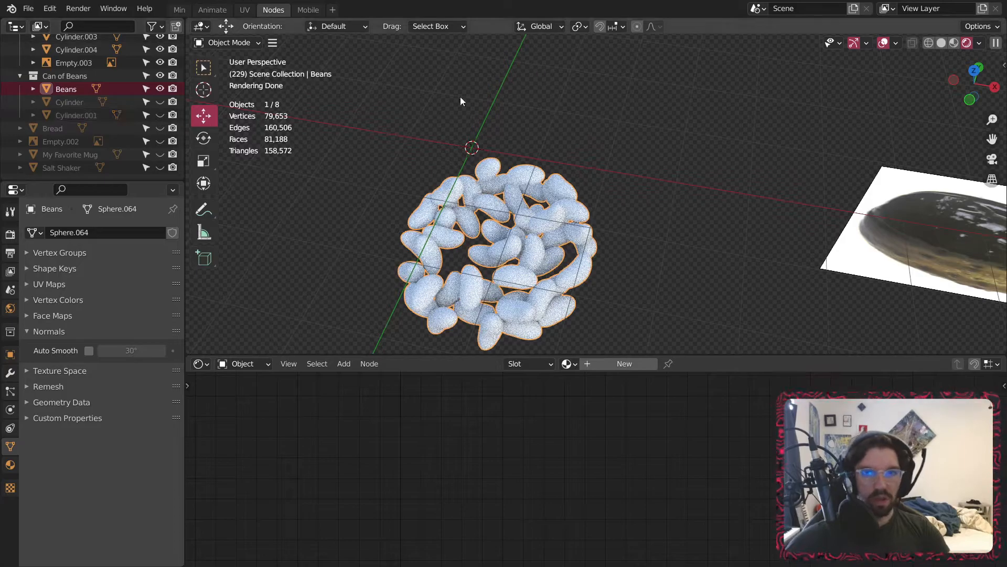
# - Give the Beans object a new material and remove its rigid body physics
pyautogui.click(599, 364)
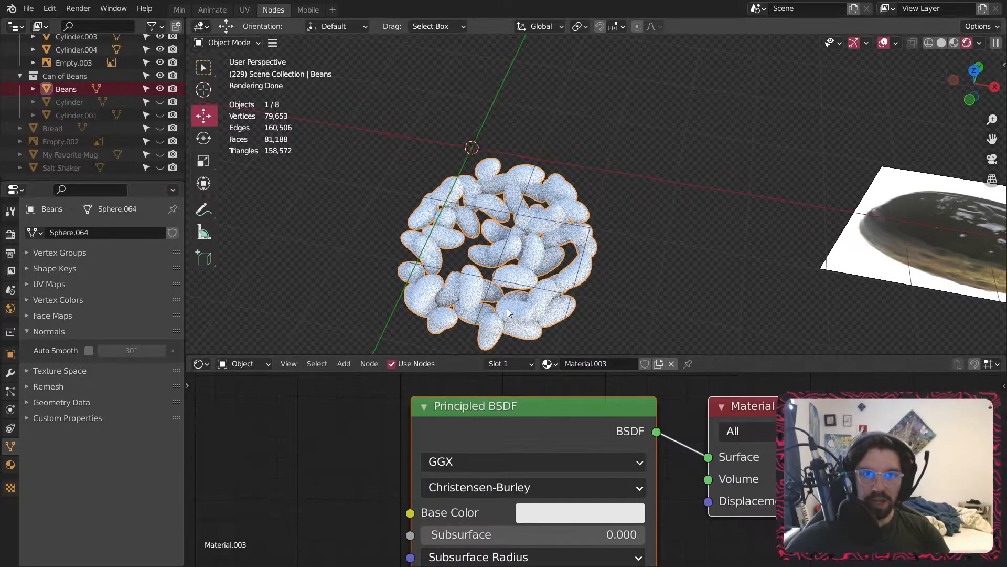
pyautogui.click(6, 390)
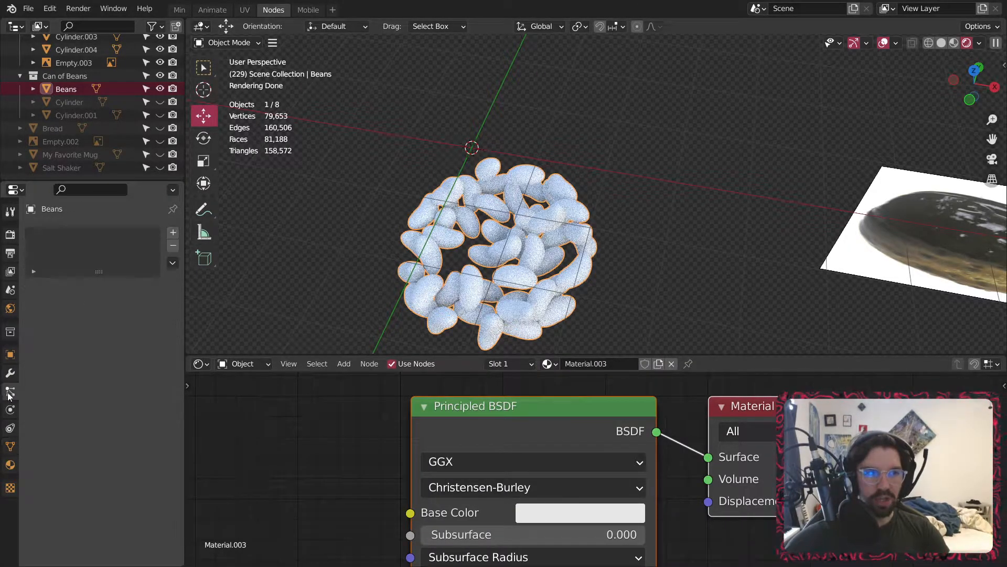
pyautogui.click(7, 410)
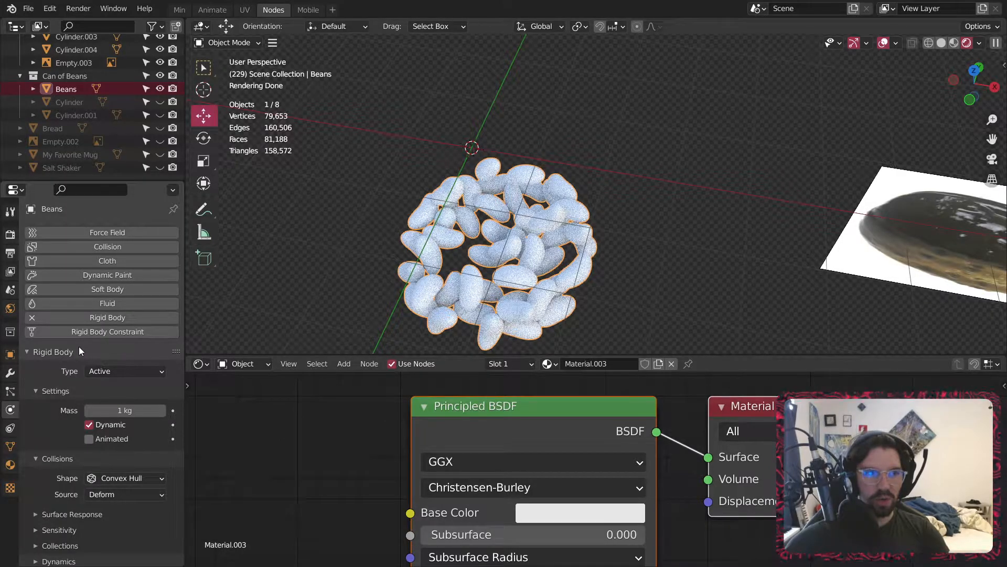
pyautogui.click(79, 318)
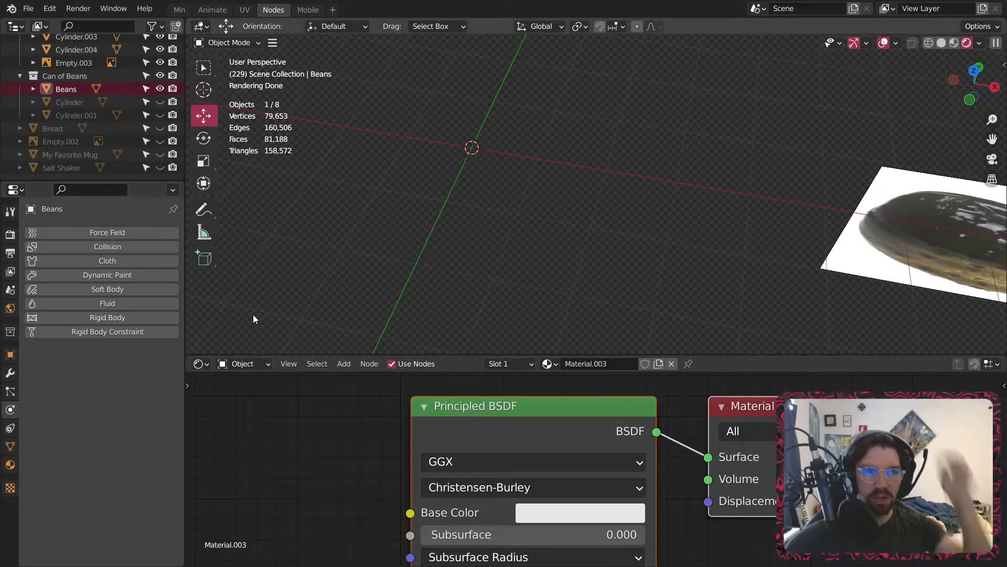
# - Set the origin of the Beans object to its geometry
pyautogui.scroll(-15, 379, 95)
pyautogui.keyDown('shift'); pyautogui.moveTo(454, 95); pyautogui.dragTo(502, 237, button='middle'); pyautogui.keyUp('shift')
pyautogui.scroll(7, 477, 234)
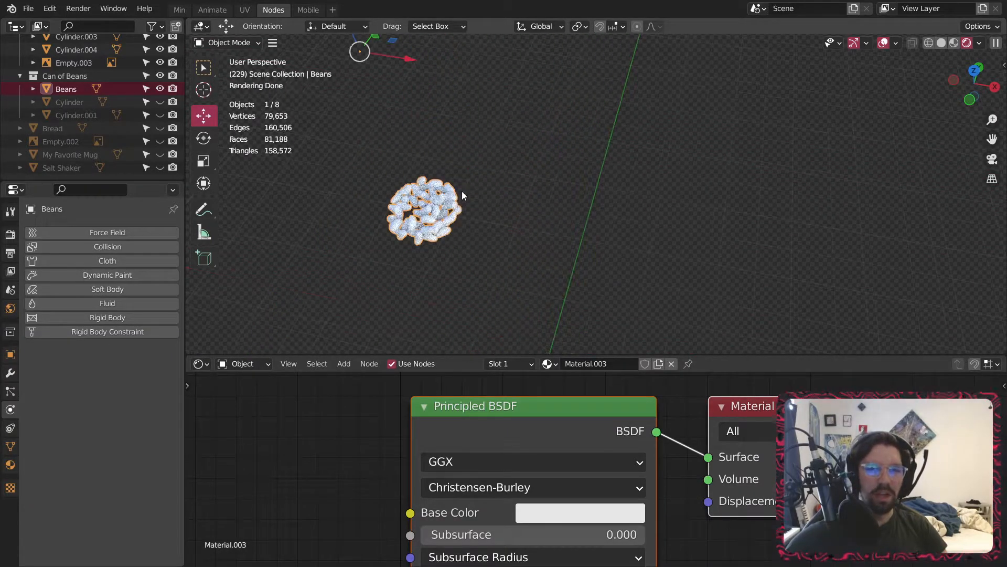
pyautogui.scroll(2, 431, 217)
pyautogui.click(433, 213)
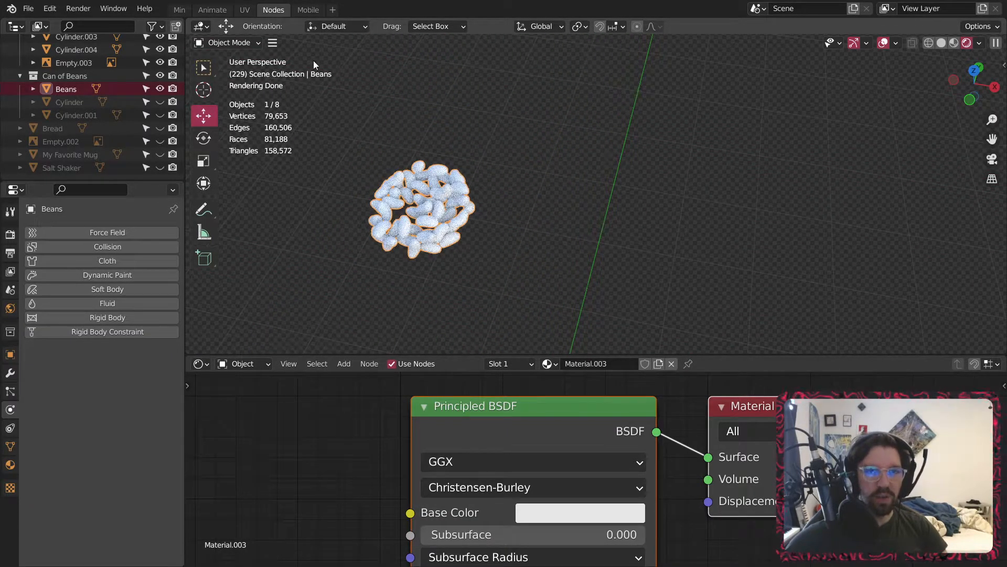
pyautogui.click(272, 43)
pyautogui.moveTo(336, 97)
pyautogui.moveTo(424, 110)
pyautogui.click(586, 124)
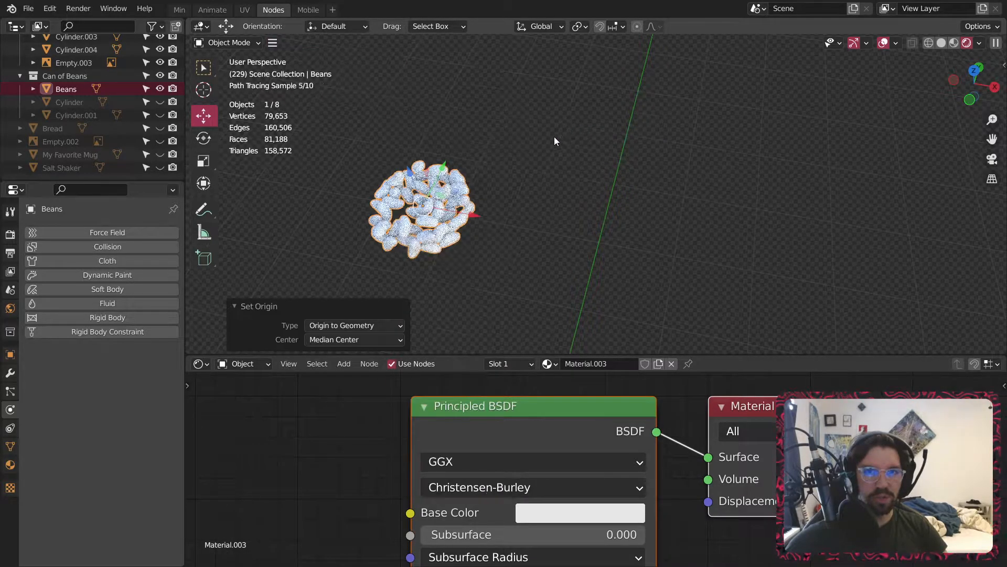
# - Lower the beans along the Z axis to the world origin in three moves, the first about 18.97 m and the last about 2.44 m
pyautogui.scroll(-3, 559, 135)
pyautogui.moveTo(491, 87); pyautogui.dragTo(501, 252)
pyautogui.keyDown('shift'); pyautogui.moveTo(551, 262); pyautogui.dragTo(528, 79, button='middle'); pyautogui.keyUp('shift')
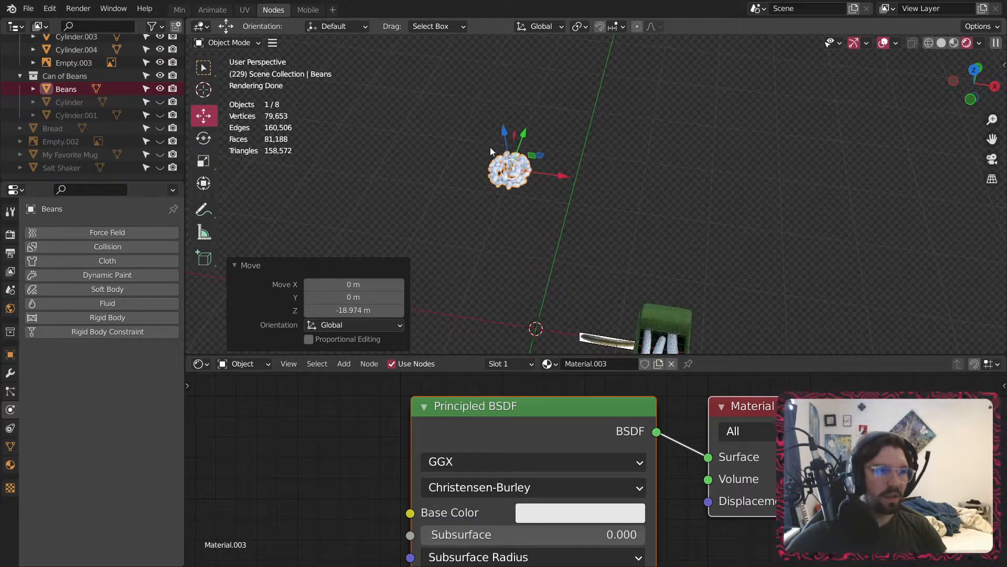
pyautogui.keyDown('shift'); pyautogui.moveTo(487, 140); pyautogui.dragTo(499, 86, button='middle'); pyautogui.keyUp('shift')
pyautogui.moveTo(511, 87); pyautogui.dragTo(534, 246)
pyautogui.scroll(4, 536, 296)
pyautogui.keyDown('shift'); pyautogui.moveTo(536, 296); pyautogui.dragTo(545, 135, button='middle'); pyautogui.keyUp('shift')
pyautogui.scroll(2, 544, 135)
pyautogui.moveTo(544, 53); pyautogui.dragTo(546, 100)
pyautogui.scroll(7, 548, 115)
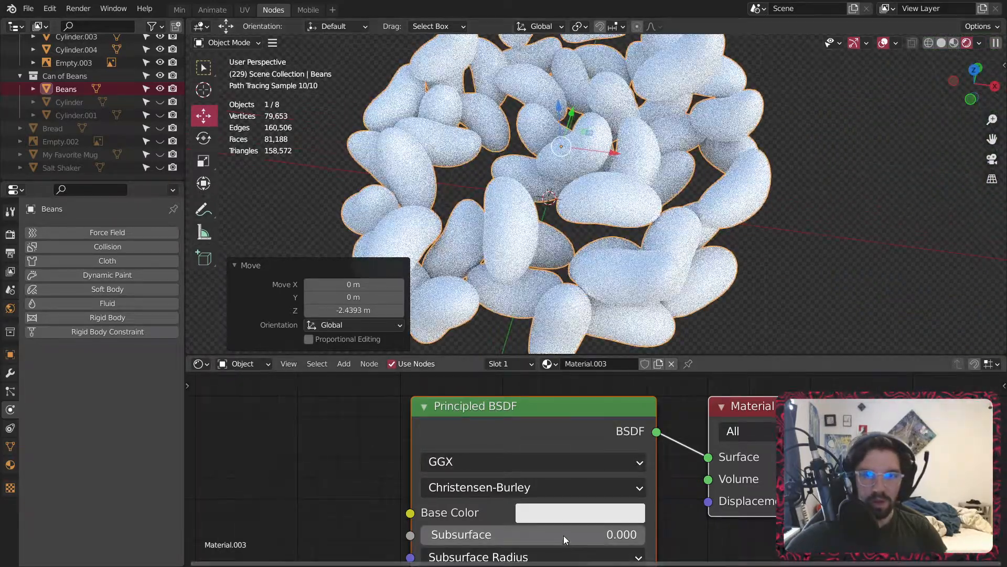
# - Set the bean material's Base Color to reddish brown with hue 0.032, saturation 0.570 and lightness 0.209
pyautogui.click(572, 513)
pyautogui.moveTo(608, 300); pyautogui.dragTo(597, 315)
pyautogui.moveTo(693, 301); pyautogui.dragTo(692, 298)
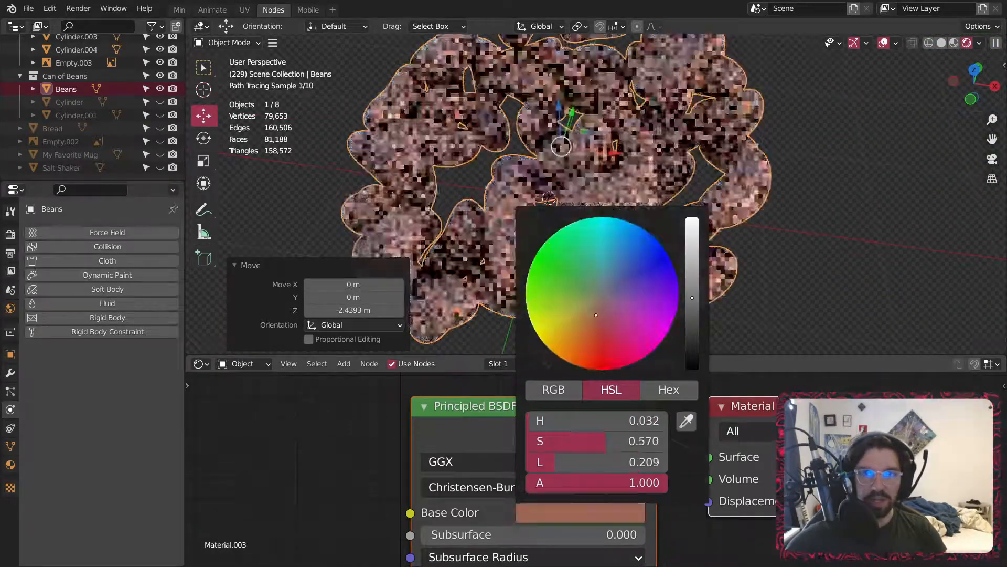
# - Set the bean material's Clearcoat to 1.000, Sheen to 0.931 and Roughness to 0.230
pyautogui.moveTo(693, 470); pyautogui.dragTo(695, 388, button='middle')
pyautogui.moveTo(683, 521); pyautogui.dragTo(684, 407, button='middle')
pyautogui.moveTo(458, 540); pyautogui.dragTo(461, 443, button='middle')
pyautogui.moveTo(458, 480); pyautogui.dragTo(648, 484)
pyautogui.moveTo(482, 462); pyautogui.dragTo(490, 482, button='middle')
pyautogui.moveTo(491, 461); pyautogui.dragTo(643, 462)
pyautogui.moveTo(545, 394); pyautogui.dragTo(551, 475, button='middle')
pyautogui.click(551, 474)
pyautogui.press('Return')
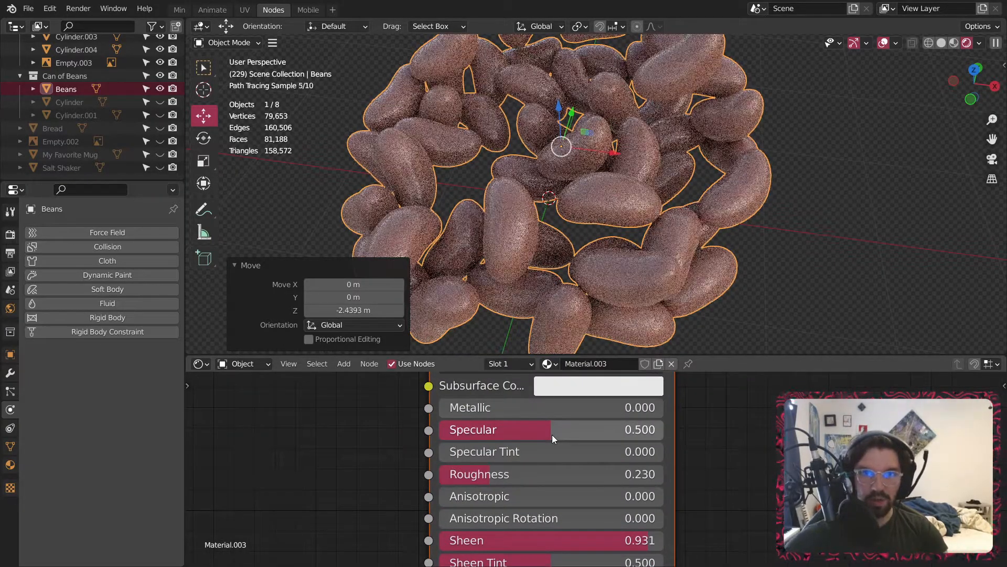
# - Raise the bean material's Specular and Specular Tint to 1.000
pyautogui.moveTo(551, 430); pyautogui.dragTo(666, 430)
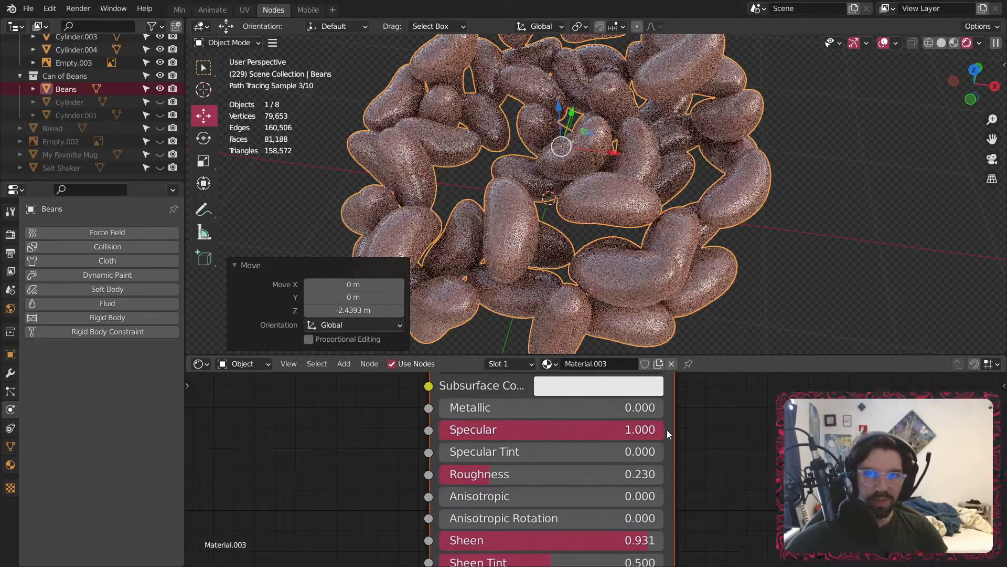
pyautogui.moveTo(443, 452); pyautogui.dragTo(663, 452)
pyautogui.moveTo(725, 494)
pyautogui.mouseDown(button='middle')
pyautogui.moveTo(724, 420)
pyautogui.moveTo(710, 490)
pyautogui.mouseUp(button='middle')
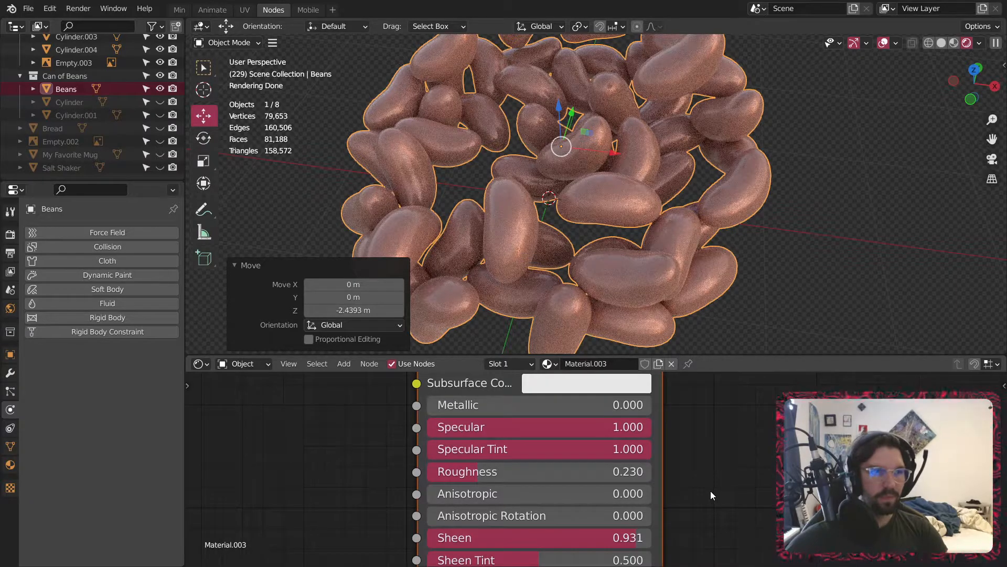
# - Set the bean material's Clearcoat Roughness to 0.000 and Transmission to 0.2
pyautogui.scroll(-2, 649, 493)
pyautogui.moveTo(648, 493); pyautogui.dragTo(669, 416, button='middle')
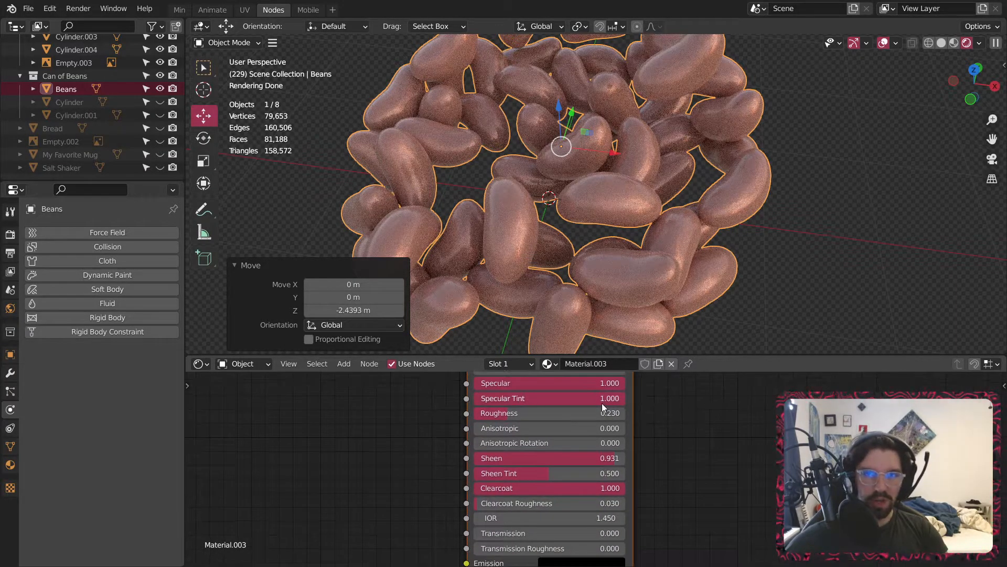
pyautogui.scroll(2, 603, 407)
pyautogui.moveTo(667, 461); pyautogui.dragTo(693, 446, button='middle')
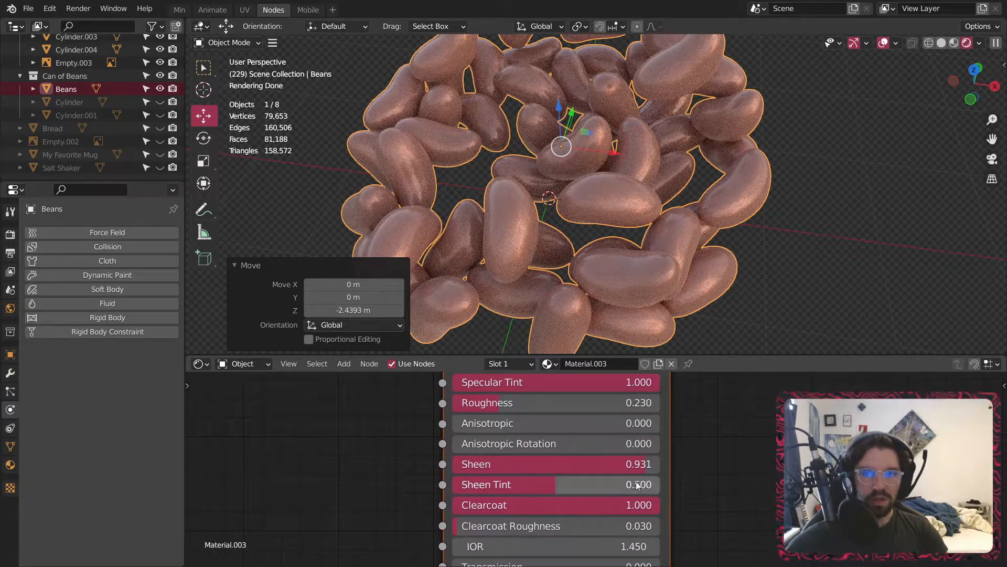
pyautogui.scroll(1, 603, 499)
pyautogui.moveTo(573, 504); pyautogui.dragTo(590, 389, button='middle')
pyautogui.moveTo(510, 406); pyautogui.dragTo(405, 410)
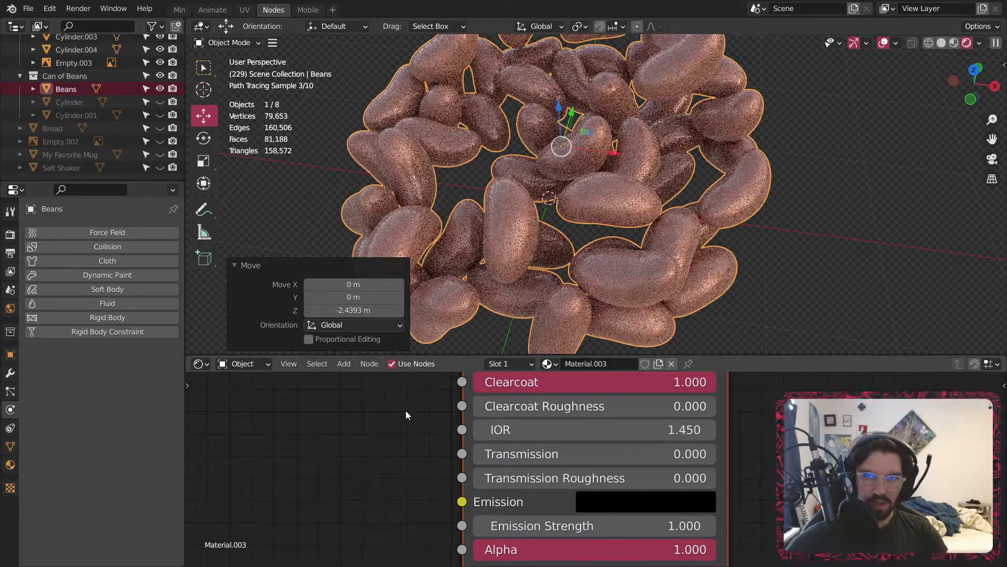
pyautogui.click(535, 453)
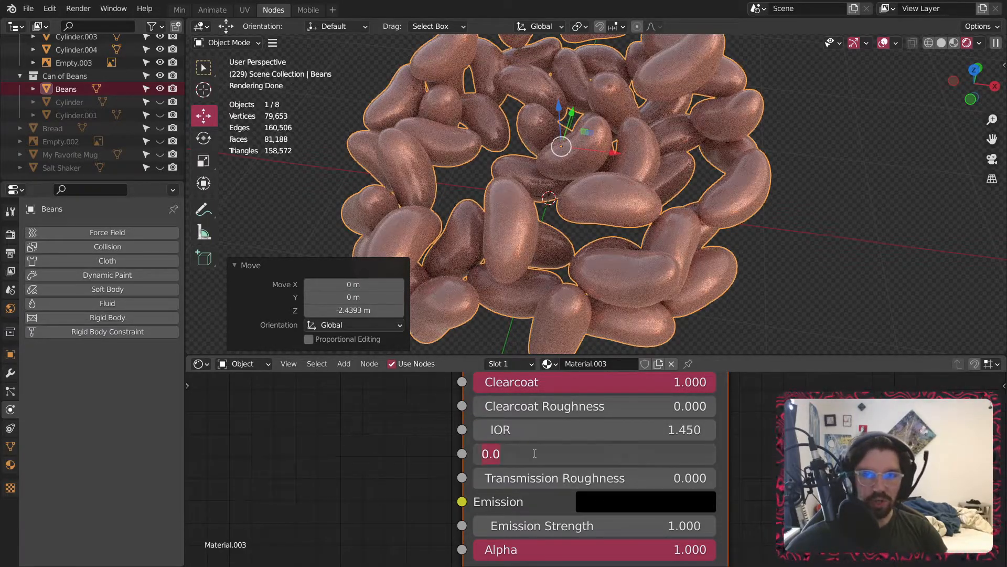
pyautogui.write('0.2')
pyautogui.press('Return')
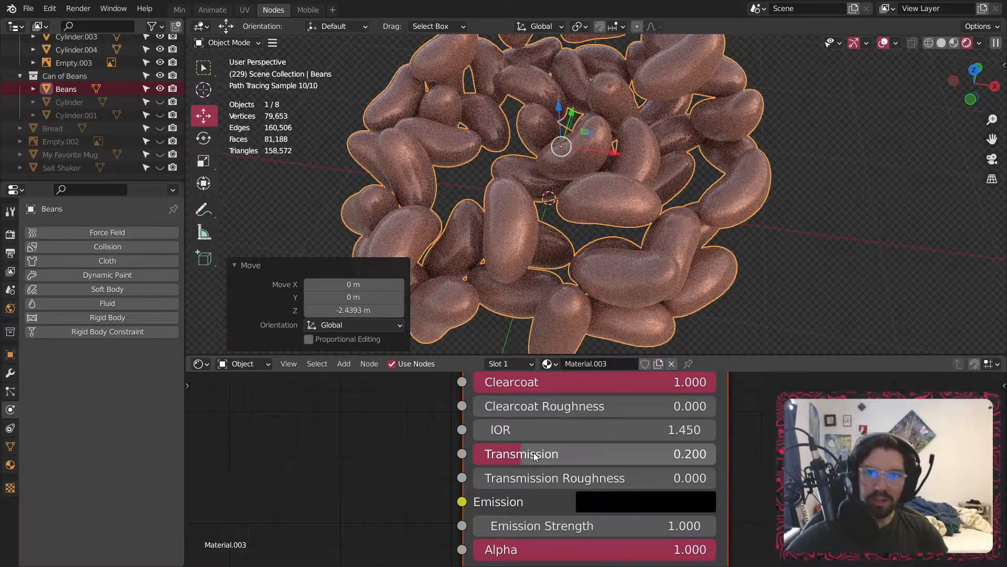
pyautogui.scroll(-6, 448, 414)
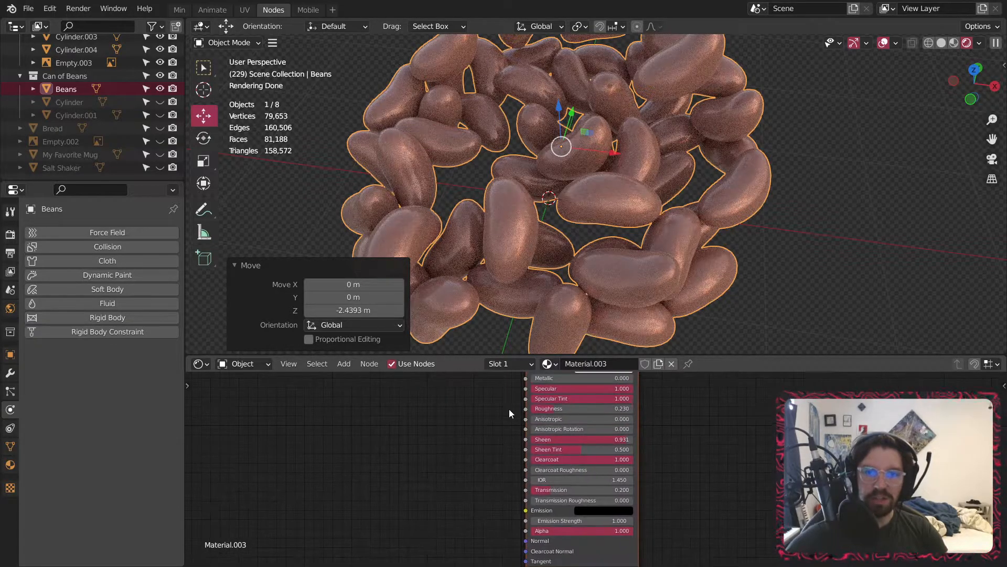
pyautogui.moveTo(409, 509); pyautogui.dragTo(512, 487, button='middle')
pyautogui.click(512, 486)
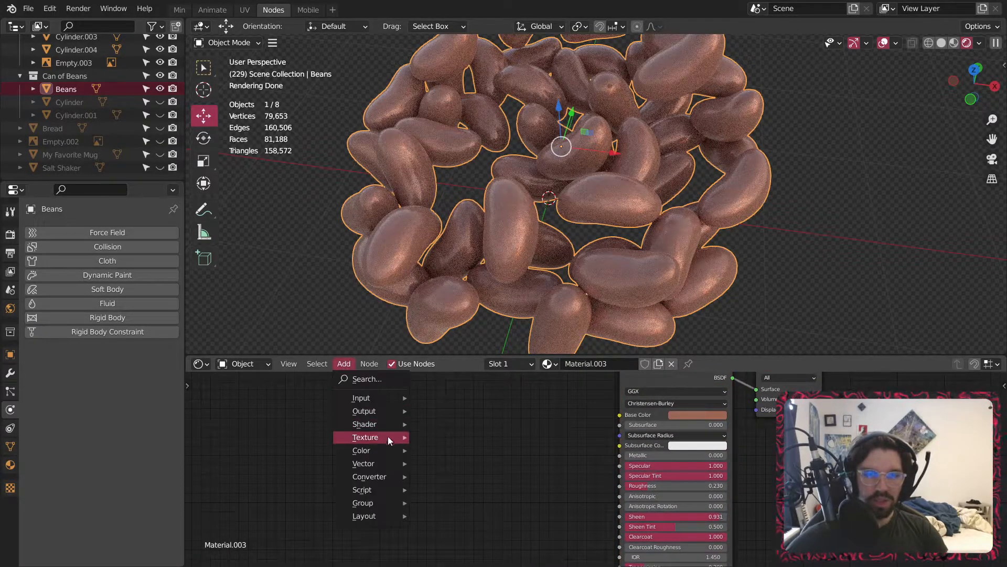
pyautogui.moveTo(376, 474)
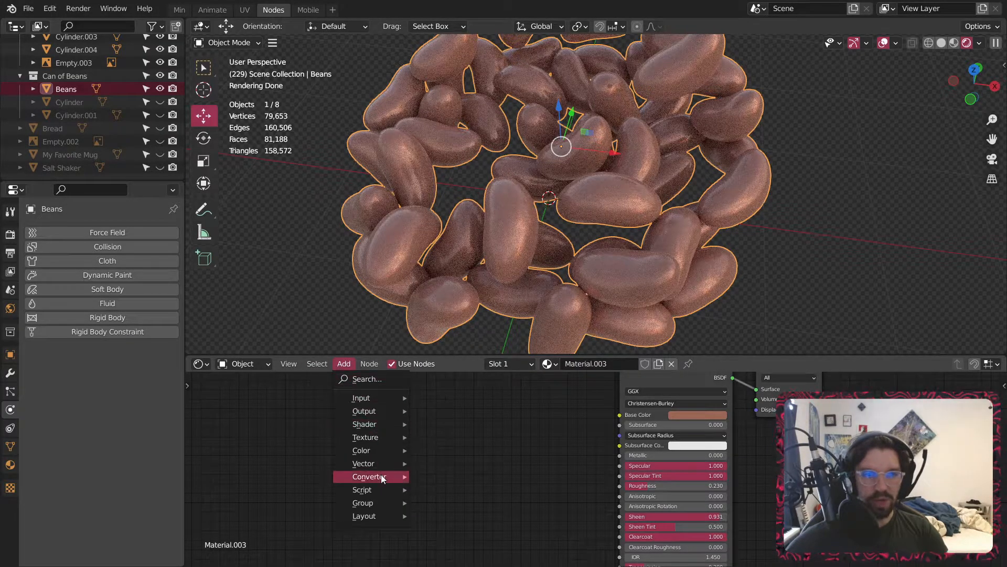
pyautogui.click(453, 311)
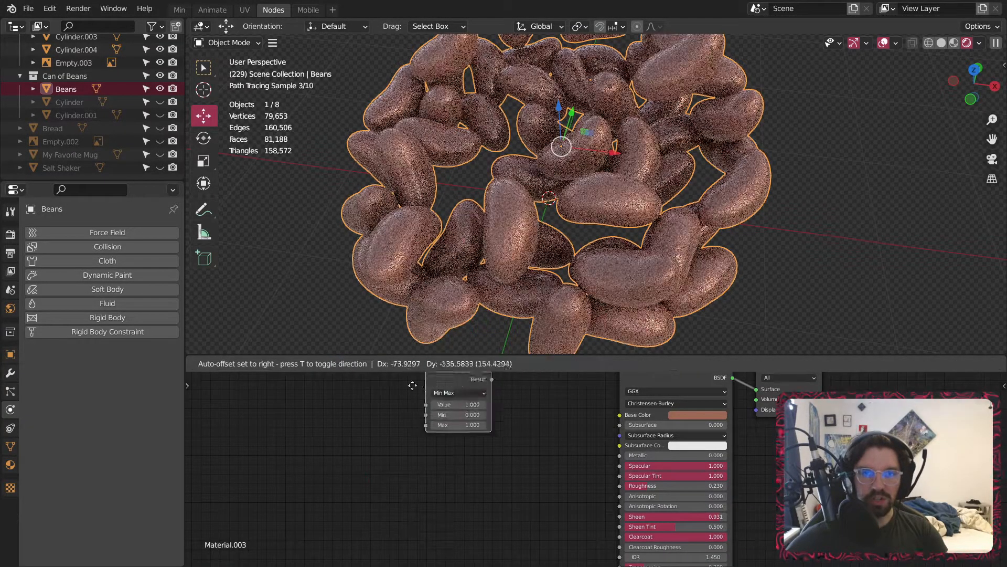
pyautogui.press('Escape')
# - Add a ColorRamp node in front of the Principled BSDF of the bean material
pyautogui.click(344, 364)
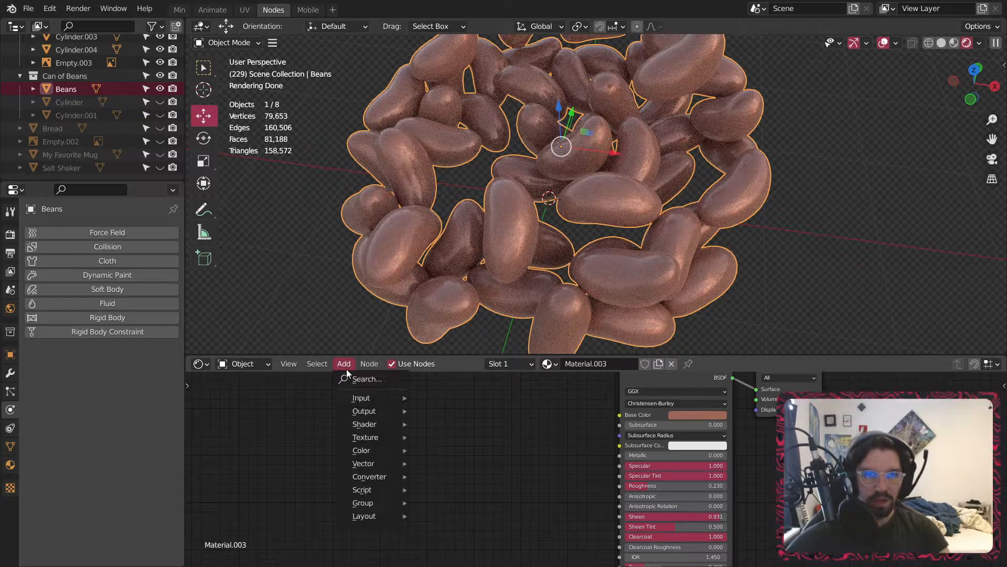
pyautogui.moveTo(381, 437)
pyautogui.moveTo(382, 478)
pyautogui.click(469, 328)
pyautogui.click(549, 479)
# - Sample the brown Base Color onto the ColorRamp's end stop and connect the ramp's Color output to Base Color
pyautogui.scroll(1, 549, 480)
pyautogui.press('e')
pyautogui.click(722, 406)
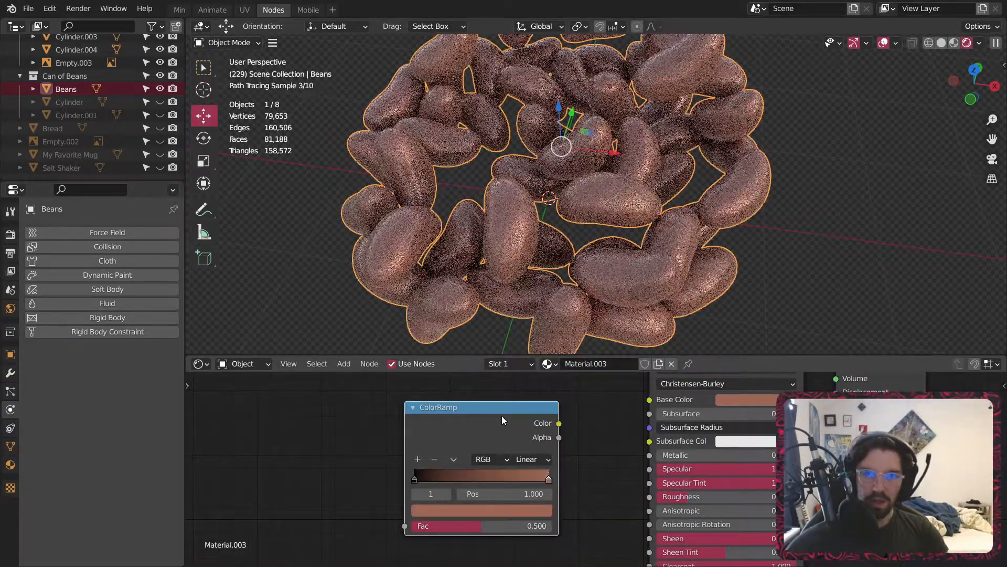
pyautogui.moveTo(517, 406); pyautogui.dragTo(538, 401)
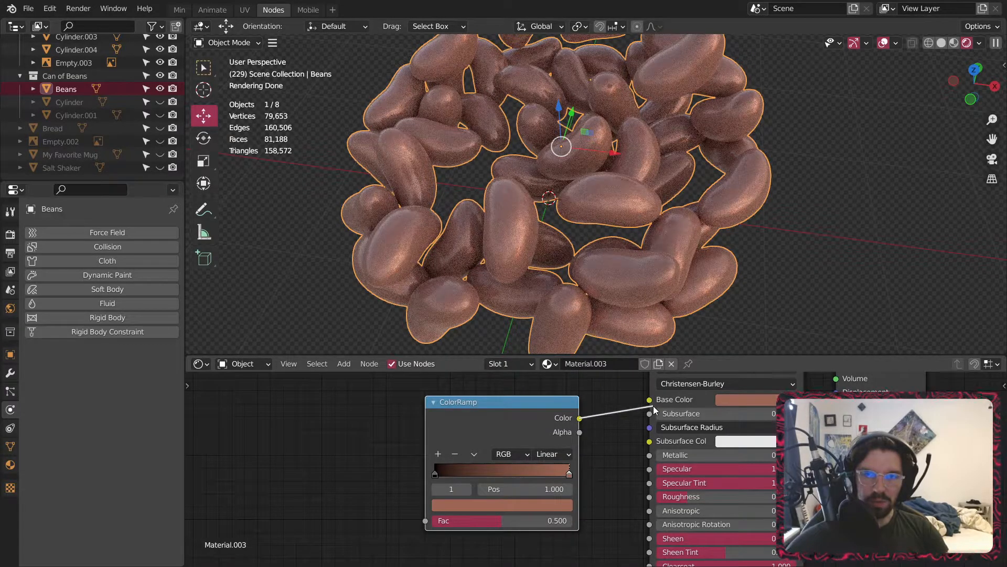
pyautogui.moveTo(651, 406); pyautogui.dragTo(650, 401)
pyautogui.moveTo(294, 407); pyautogui.dragTo(387, 399, button='middle')
pyautogui.click(386, 398)
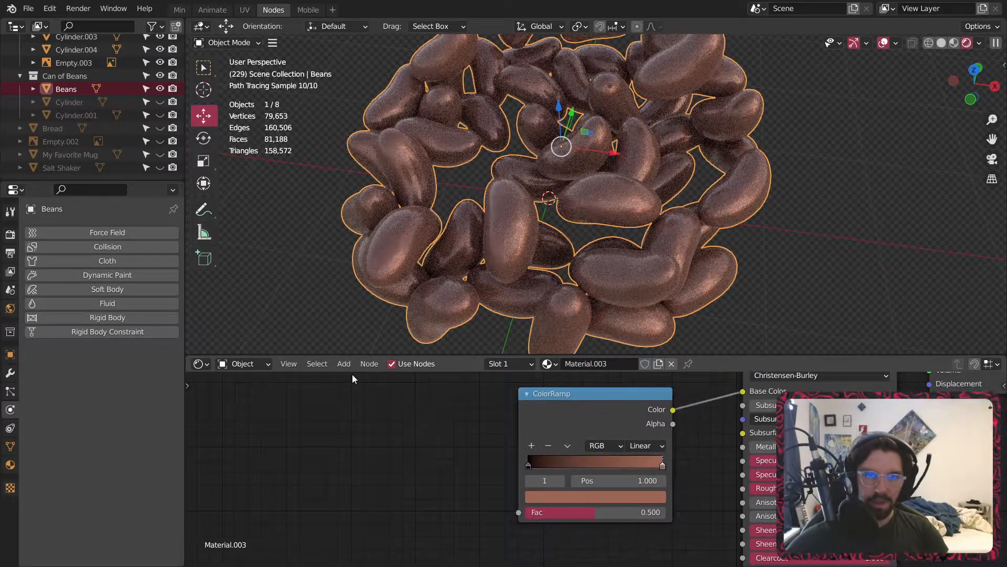
pyautogui.click(352, 368)
pyautogui.moveTo(379, 400)
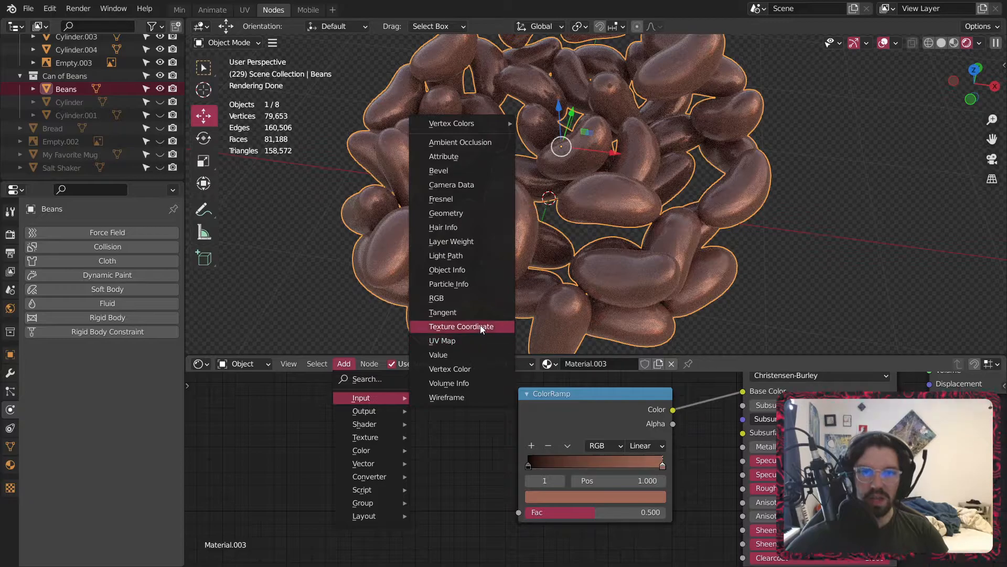
pyautogui.moveTo(375, 440)
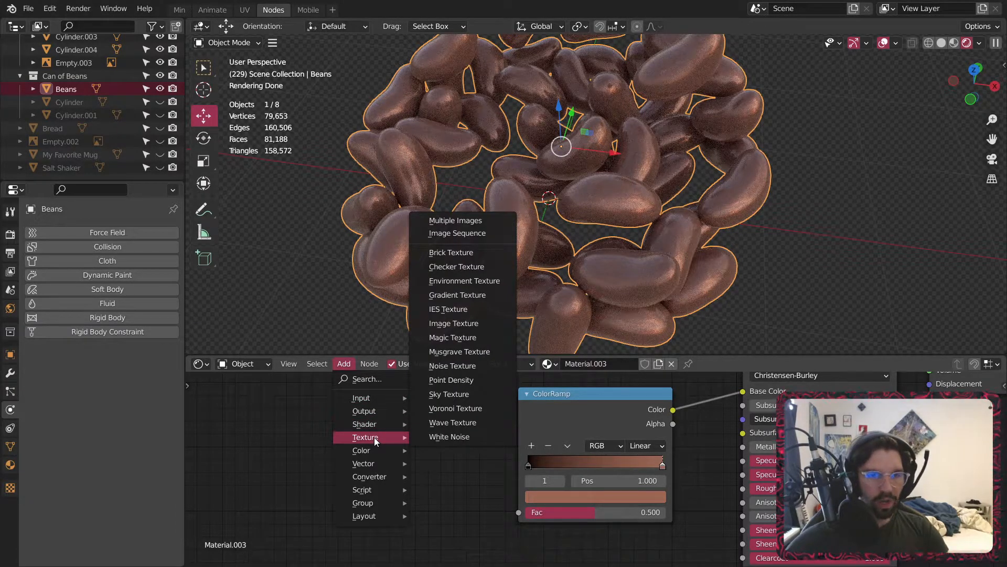
# - Change the ColorRamp's first stop, at position 0.000, from black to a saturated red using the eyedropper and colour wheel
pyautogui.click(531, 465)
pyautogui.press('e')
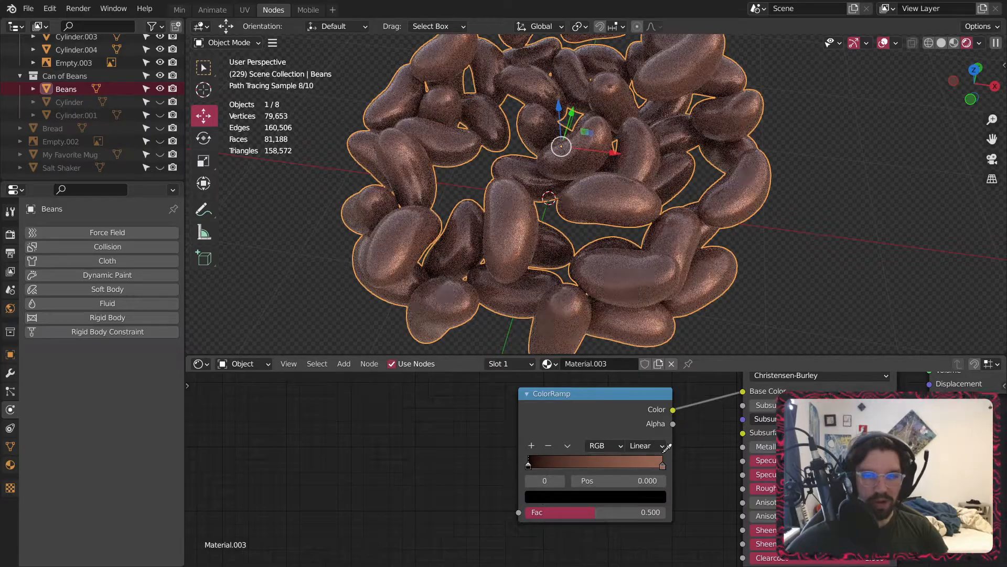
pyautogui.click(662, 465)
pyautogui.scroll(5, 614, 500)
pyautogui.click(604, 496)
pyautogui.press('e')
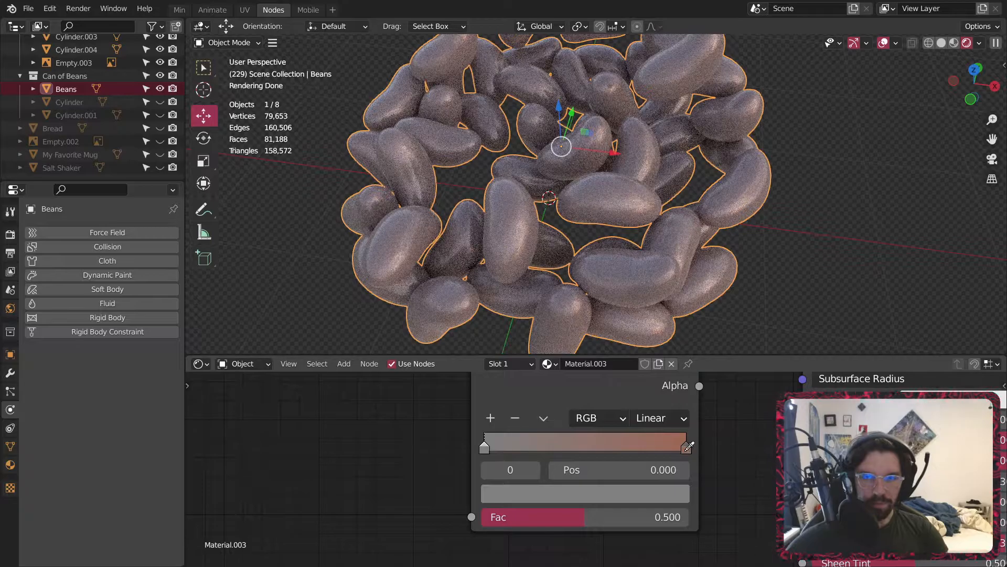
pyautogui.click(686, 449)
pyautogui.click(643, 497)
pyautogui.moveTo(561, 317); pyautogui.dragTo(559, 326)
# - Add a Texture Coordinate node to the bean material, before the ColorRamp
pyautogui.moveTo(414, 449); pyautogui.dragTo(505, 447, button='middle')
pyautogui.click(345, 364)
pyautogui.moveTo(376, 454)
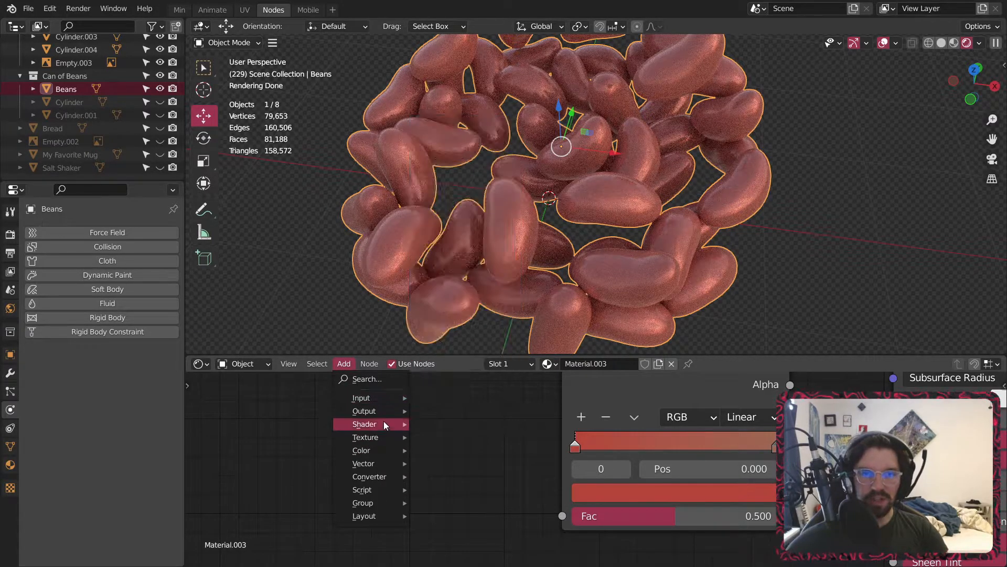
pyautogui.moveTo(384, 435)
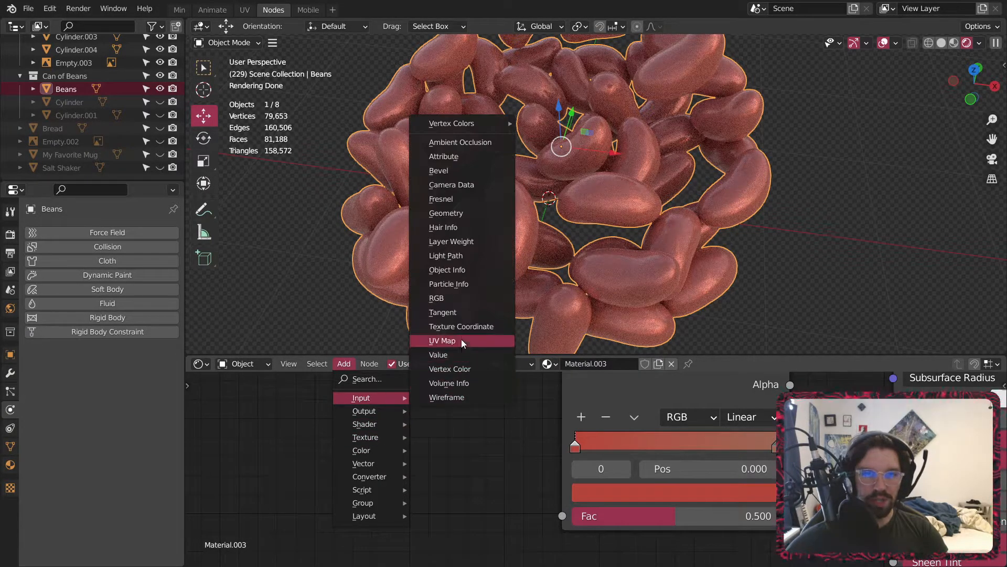
pyautogui.click(461, 340)
pyautogui.click(291, 402)
# - Add a Layer Weight node, linking its Facing output to the ColorRamp's Fac and the Texture Coordinate's Object output to its Normal
pyautogui.click(344, 363)
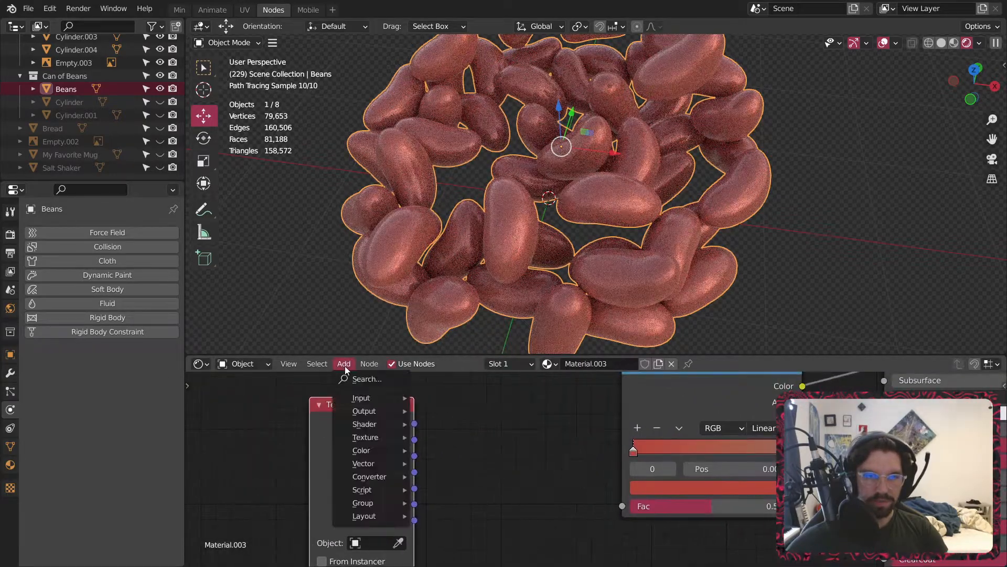
pyautogui.moveTo(367, 398)
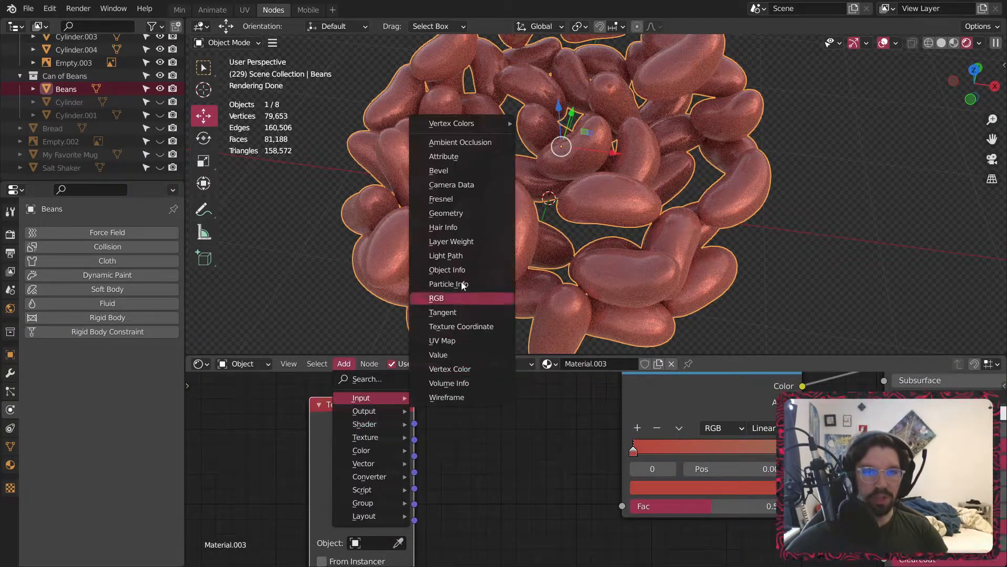
pyautogui.click(462, 287)
pyautogui.click(461, 451)
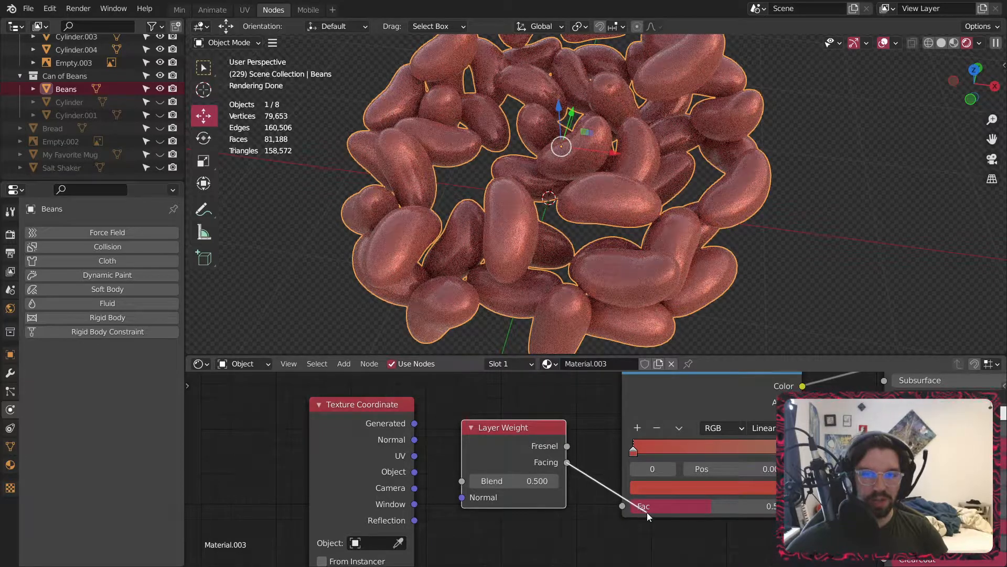
pyautogui.moveTo(648, 512); pyautogui.dragTo(646, 509)
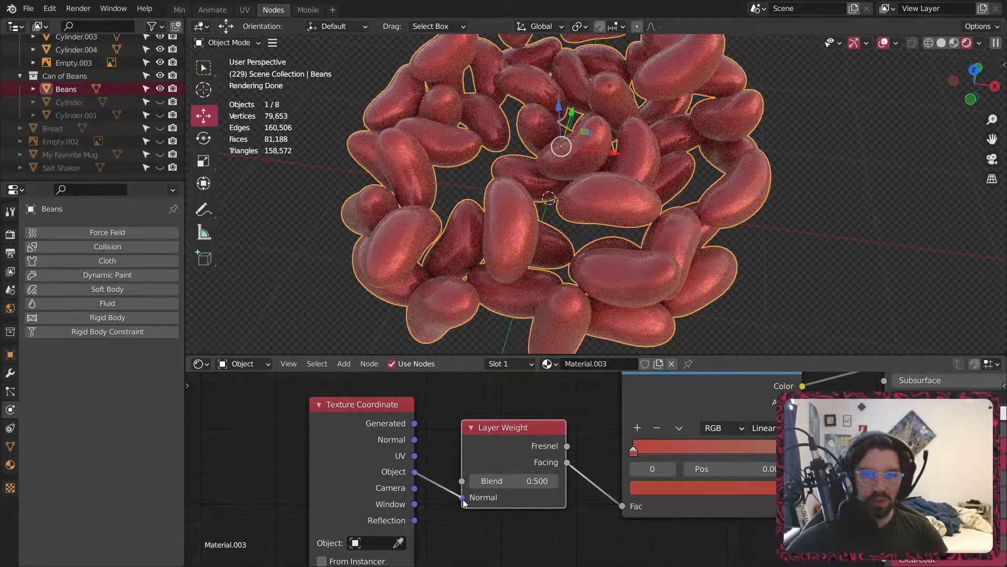
pyautogui.moveTo(462, 501); pyautogui.dragTo(463, 501)
# - Reverse the ColorRamp colours, placing the brown stop at position 0.645 and the red stop at the ramp's far end
pyautogui.moveTo(849, 434); pyautogui.dragTo(719, 442, button='middle')
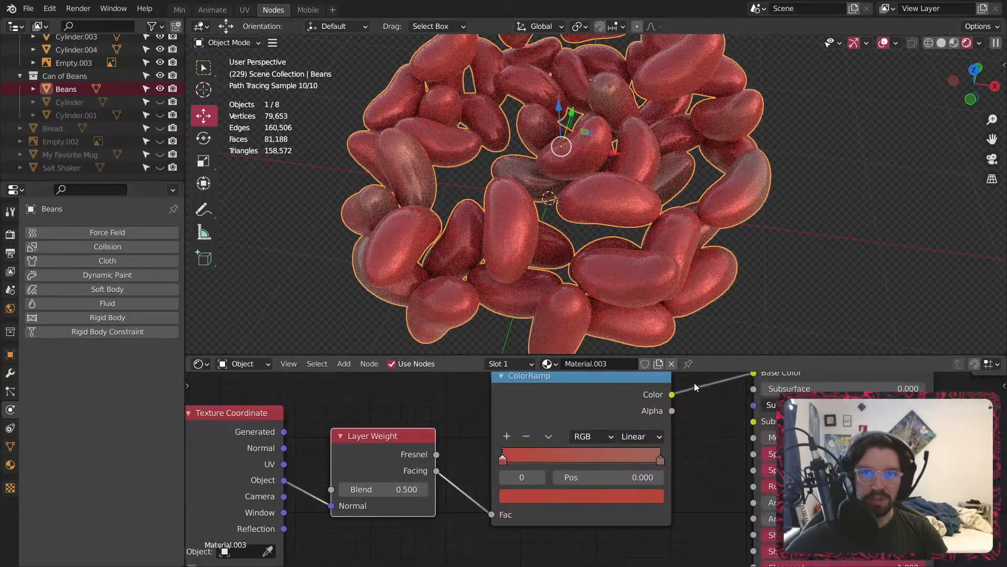
pyautogui.moveTo(502, 461); pyautogui.dragTo(548, 457)
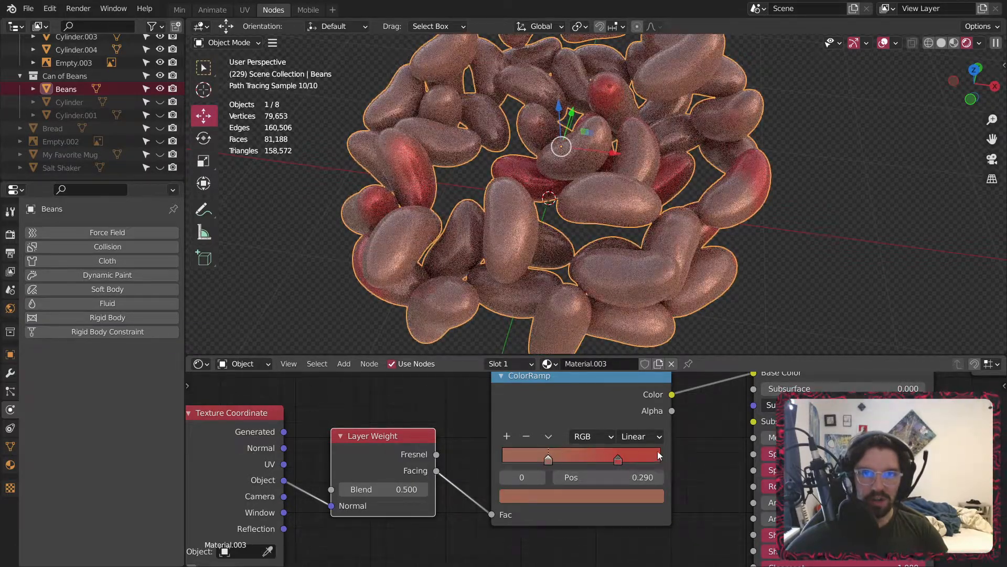
pyautogui.moveTo(619, 461); pyautogui.dragTo(677, 457)
pyautogui.moveTo(555, 461); pyautogui.dragTo(605, 461)
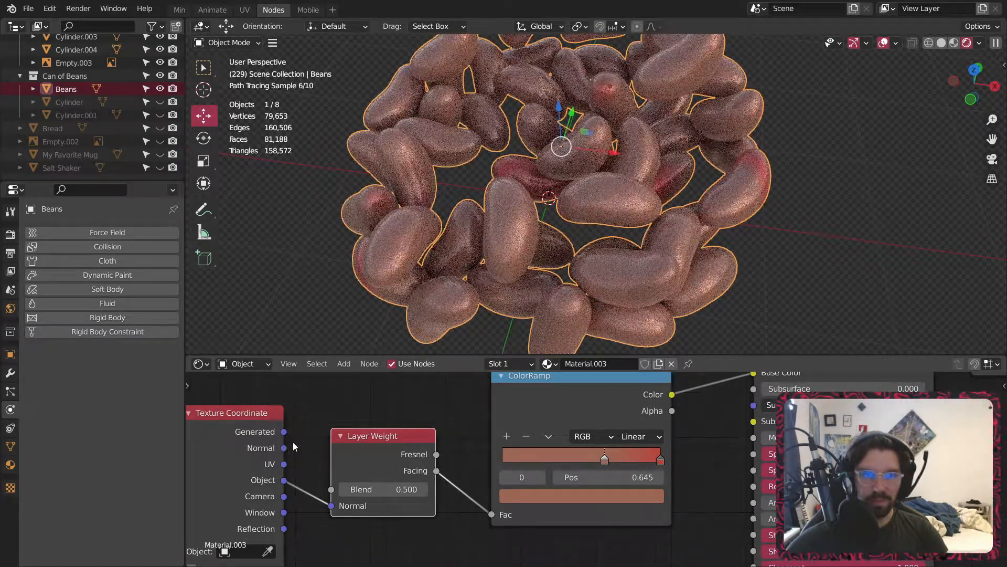
# - Connect the Texture Coordinate's Generated output to the Layer Weight's Normal input in place of Object
pyautogui.moveTo(334, 514); pyautogui.dragTo(332, 506)
pyautogui.moveTo(568, 217); pyautogui.dragTo(515, 125, button='middle')
pyautogui.scroll(-3, 535, 162)
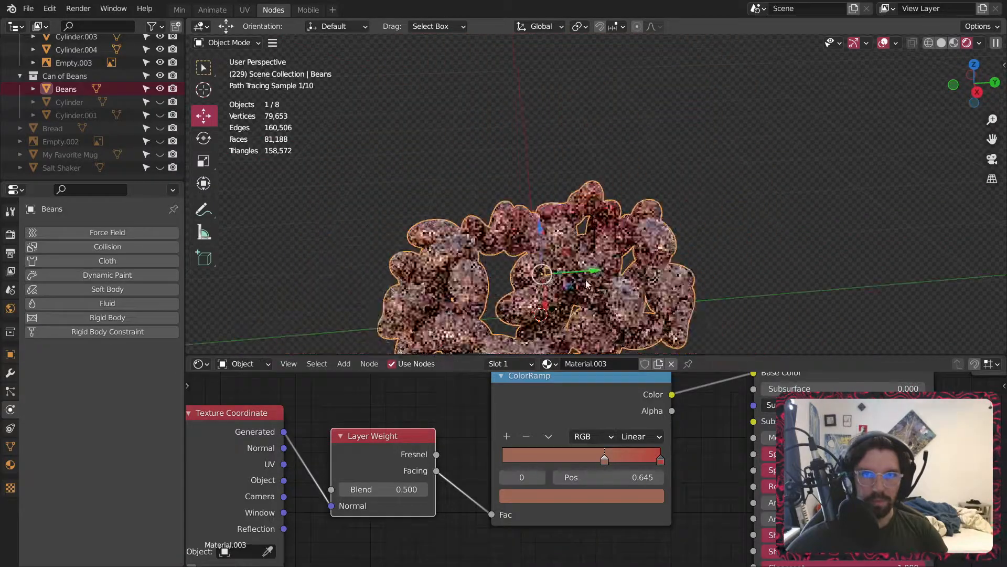
pyautogui.scroll(5, 614, 468)
pyautogui.keyDown('shift'); pyautogui.moveTo(582, 325); pyautogui.dragTo(583, 285, button='middle'); pyautogui.keyUp('shift')
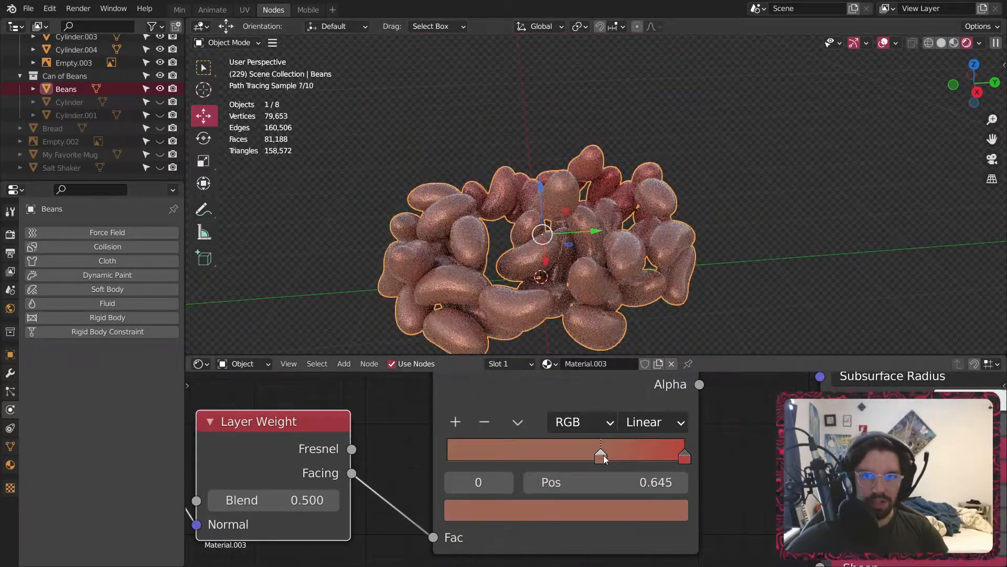
# - Darken the ColorRamp's brown stop to a lightness of 0.079
pyautogui.click(601, 512)
pyautogui.moveTo(634, 279); pyautogui.dragTo(635, 306)
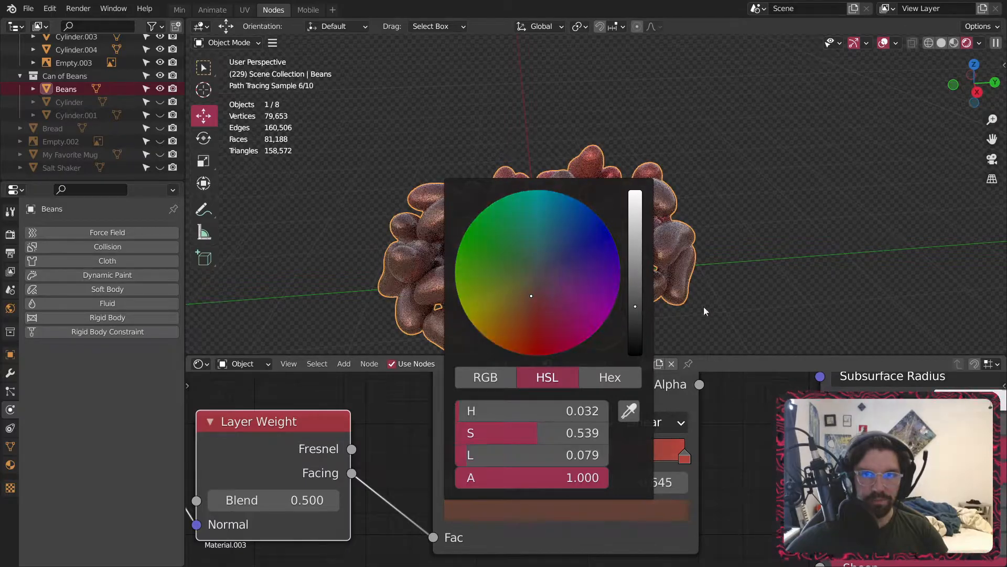
pyautogui.click(764, 260)
# - Try driving the ColorRamp's Fac with the Layer Weight's Fresnel output
pyautogui.moveTo(764, 259)
pyautogui.mouseDown(button='middle')
pyautogui.moveTo(637, 242)
pyautogui.moveTo(565, 266)
pyautogui.moveTo(630, 297)
pyautogui.moveTo(587, 320)
pyautogui.mouseUp(button='middle')
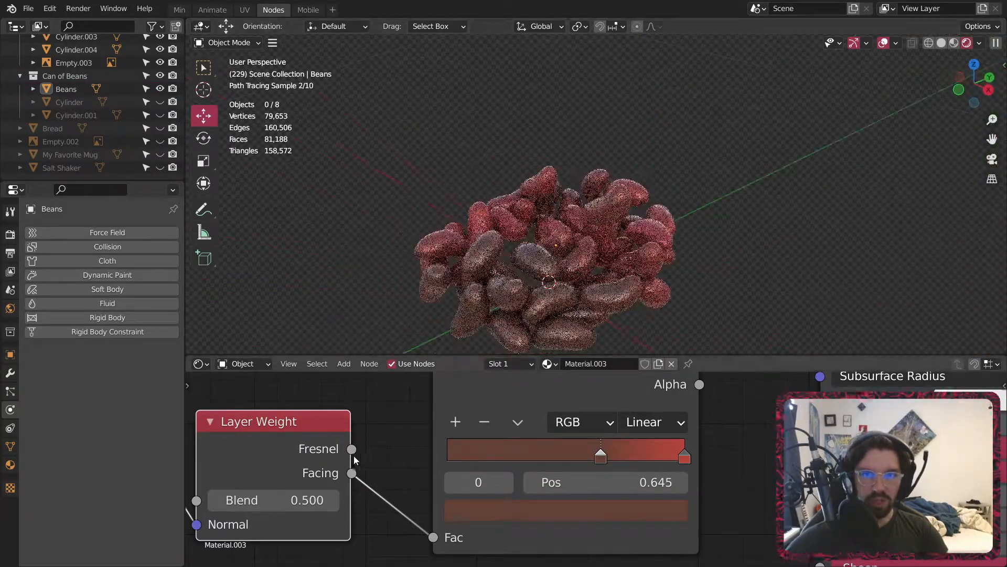
pyautogui.moveTo(442, 551); pyautogui.dragTo(436, 539)
pyautogui.moveTo(521, 255)
pyautogui.mouseDown(button='middle')
pyautogui.moveTo(600, 273)
pyautogui.moveTo(509, 282)
pyautogui.moveTo(517, 256)
pyautogui.moveTo(529, 257)
pyautogui.mouseUp(button='middle')
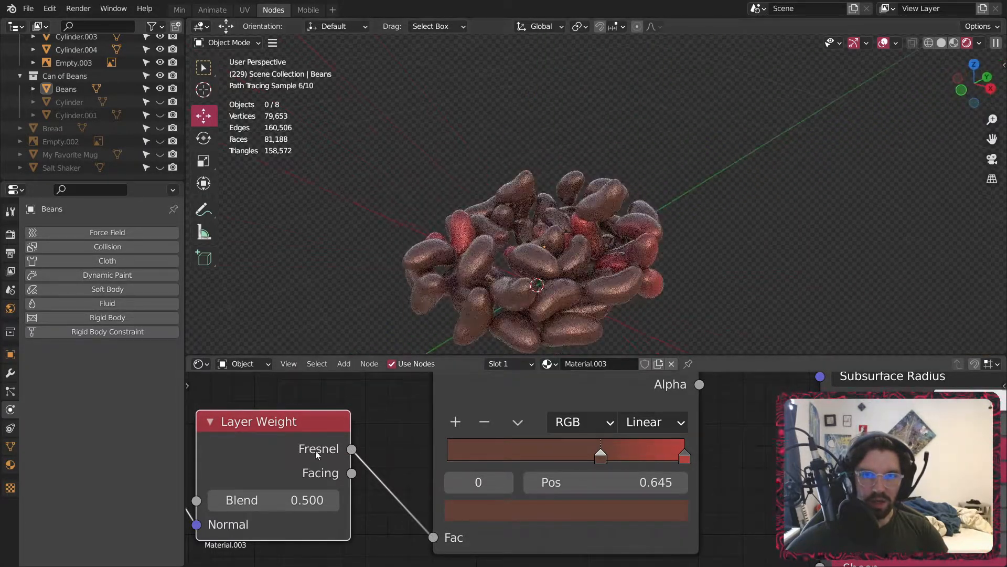
# - Restore Facing as the input to the ColorRamp's Fac and set the Layer Weight's Blend to 1.000
pyautogui.doubleClick(272, 500)
pyautogui.write('1')
pyautogui.press('Return')
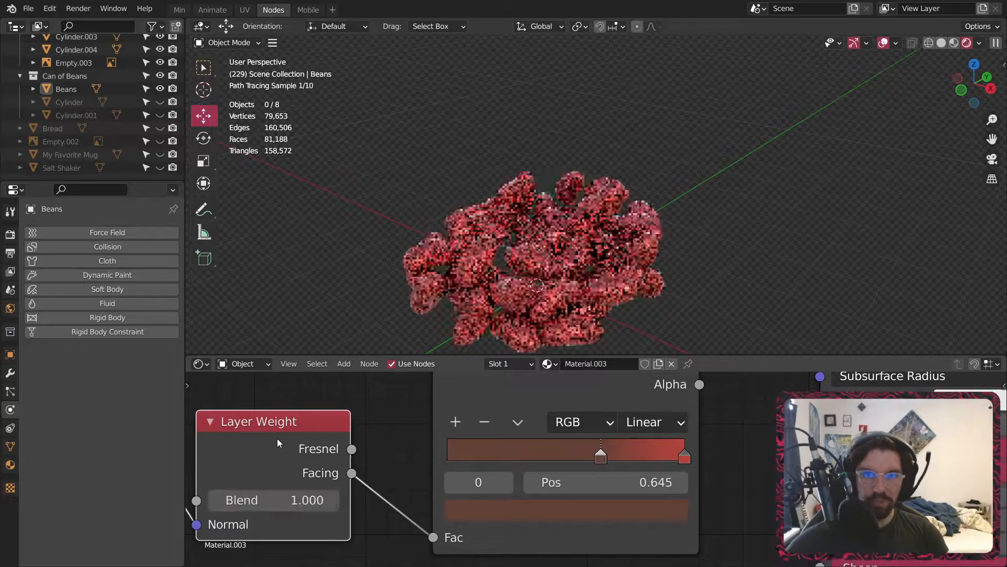
# - Rearrange the ColorRamp with red first and the brown stop at position 1.000, and set the Layer Weight's Blend to 0.900
pyautogui.moveTo(610, 452); pyautogui.dragTo(685, 457)
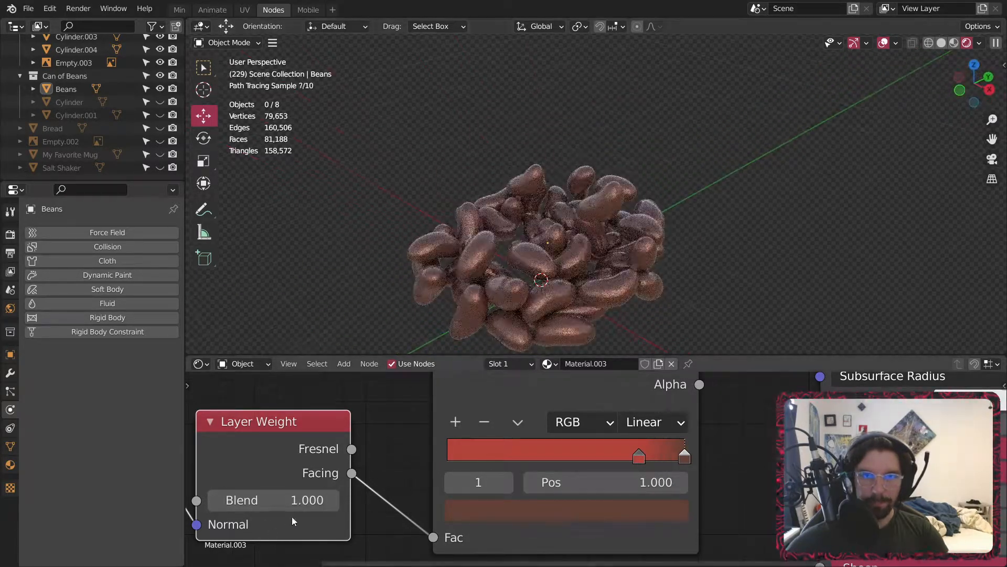
pyautogui.click(212, 501)
pyautogui.click(213, 501)
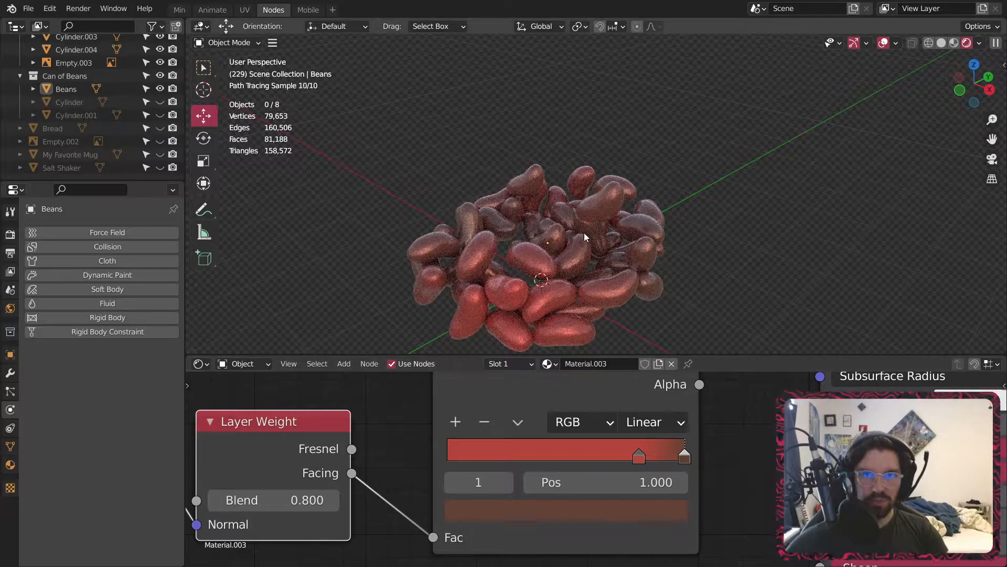
pyautogui.click(330, 500)
# - Unhide Cylinder and Cylinder.001 in the Can of Beans collection
pyautogui.moveTo(535, 276); pyautogui.dragTo(619, 190, button='middle')
pyautogui.scroll(-8, 561, 267)
pyautogui.moveTo(558, 267); pyautogui.dragTo(586, 270, button='middle')
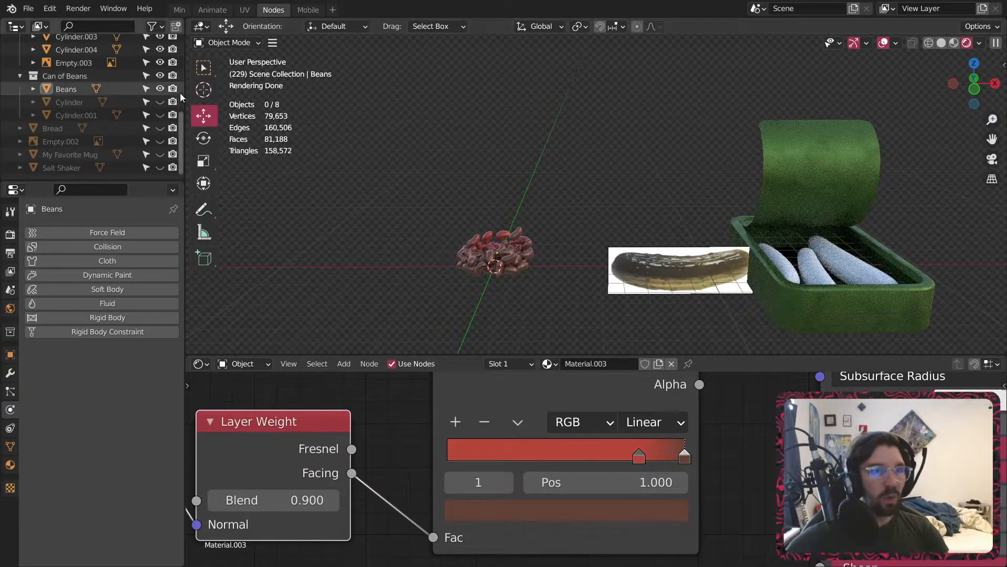
pyautogui.click(160, 102)
pyautogui.click(160, 115)
# - Scale the Beans object to 0.947 and move it about 0.58 m down along Z inside the can
pyautogui.moveTo(460, 234); pyautogui.dragTo(525, 152, button='middle')
pyautogui.click(493, 247)
pyautogui.keyDown('shift'); pyautogui.moveTo(529, 315); pyautogui.dragTo(568, 396, button='middle'); pyautogui.keyUp('shift')
pyautogui.keyDown('shift'); pyautogui.moveTo(521, 295); pyautogui.dragTo(546, 69, button='middle'); pyautogui.keyUp('shift')
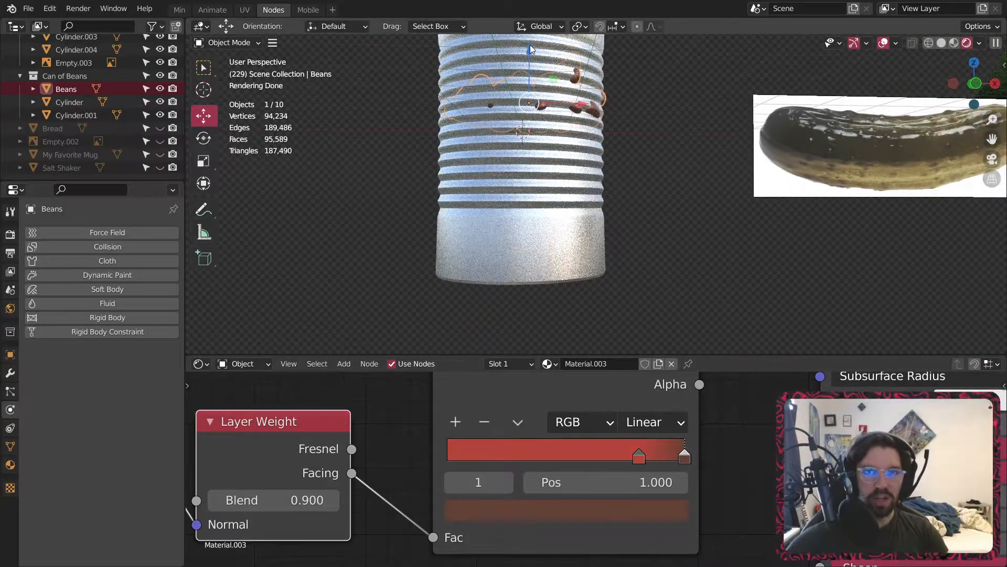
pyautogui.press('s')
pyautogui.click(531, 52)
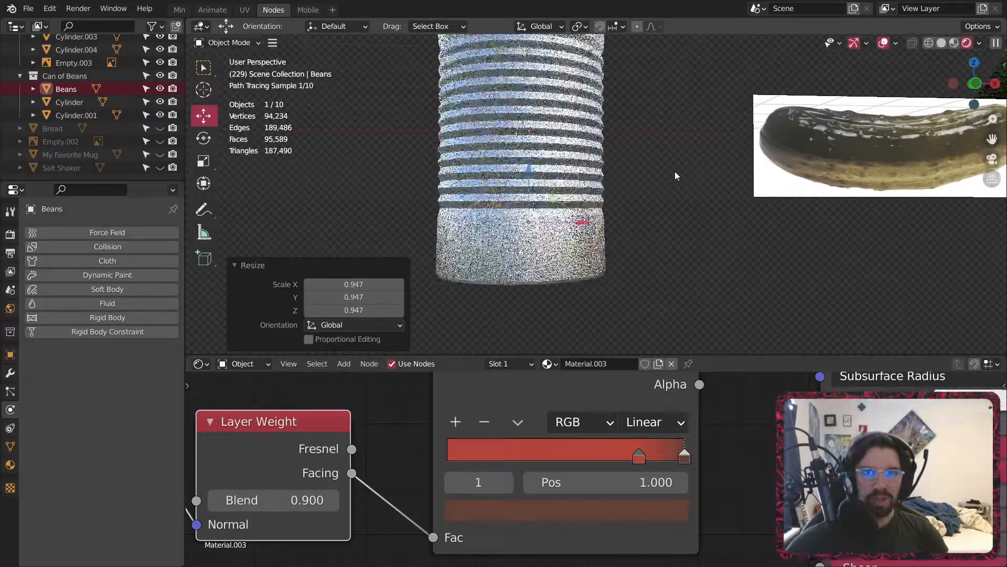
pyautogui.press('g')
pyautogui.press('z')
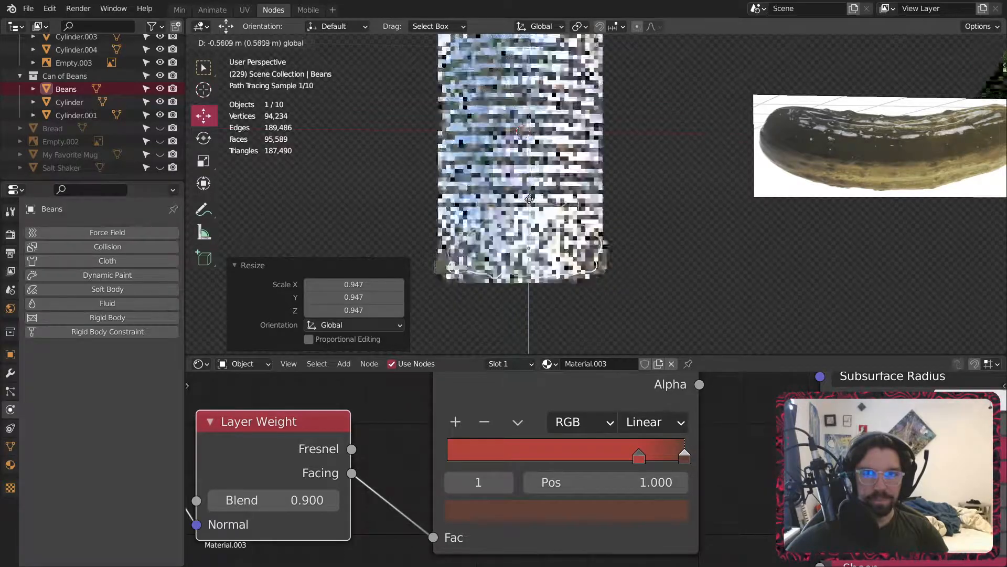
pyautogui.click(529, 199)
# - Create a new material for the leftmost pickle, Cylinder.002, in the green tin
pyautogui.click(767, 183)
pyautogui.press('KP_Decimal')
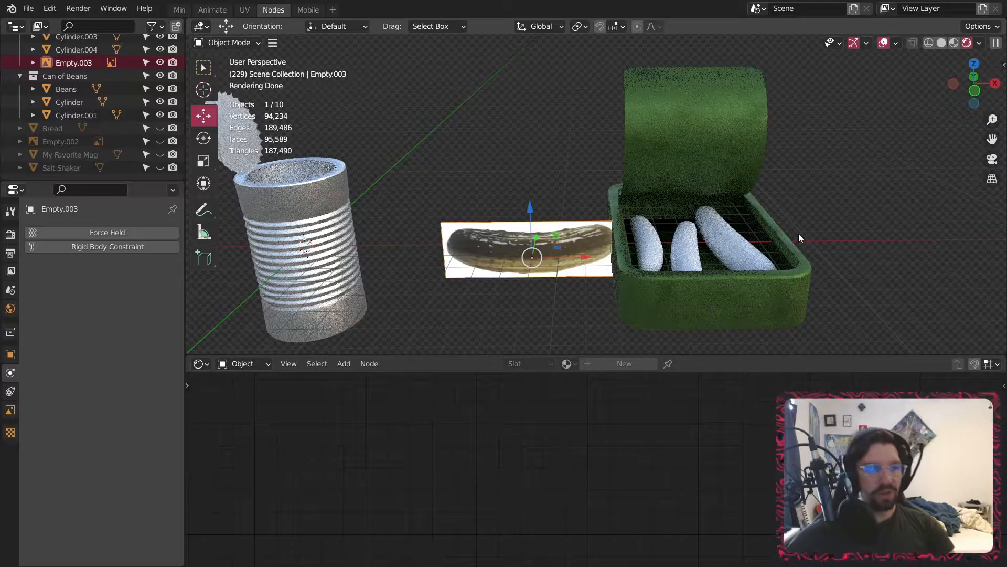
pyautogui.moveTo(550, 162)
pyautogui.mouseDown(button='middle')
pyautogui.moveTo(540, 192)
pyautogui.moveTo(547, 260)
pyautogui.moveTo(478, 286)
pyautogui.moveTo(566, 244)
pyautogui.moveTo(592, 197)
pyautogui.moveTo(644, 244)
pyautogui.mouseUp(button='middle')
pyautogui.click(643, 245)
pyautogui.moveTo(770, 306); pyautogui.dragTo(540, 371, button='middle')
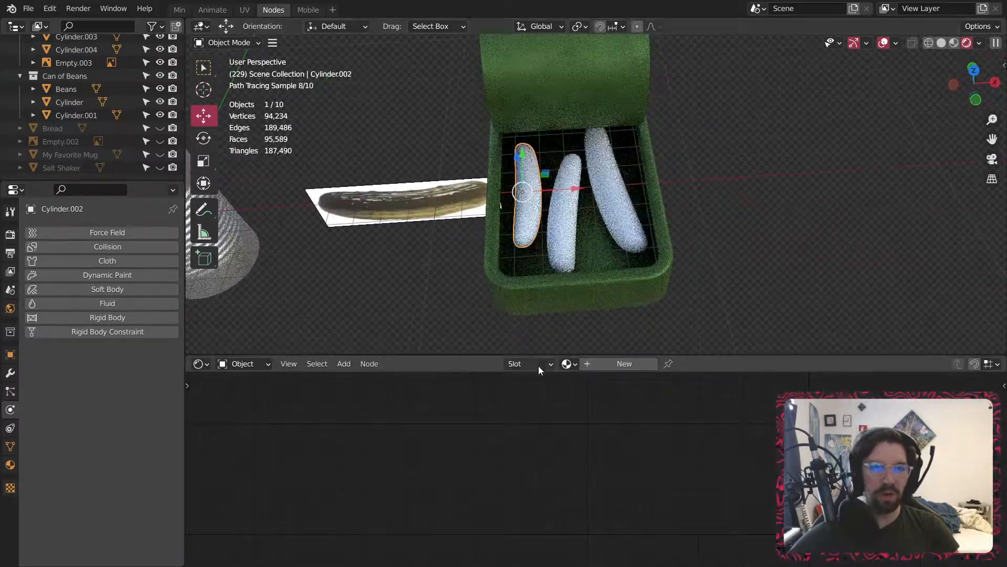
pyautogui.click(604, 367)
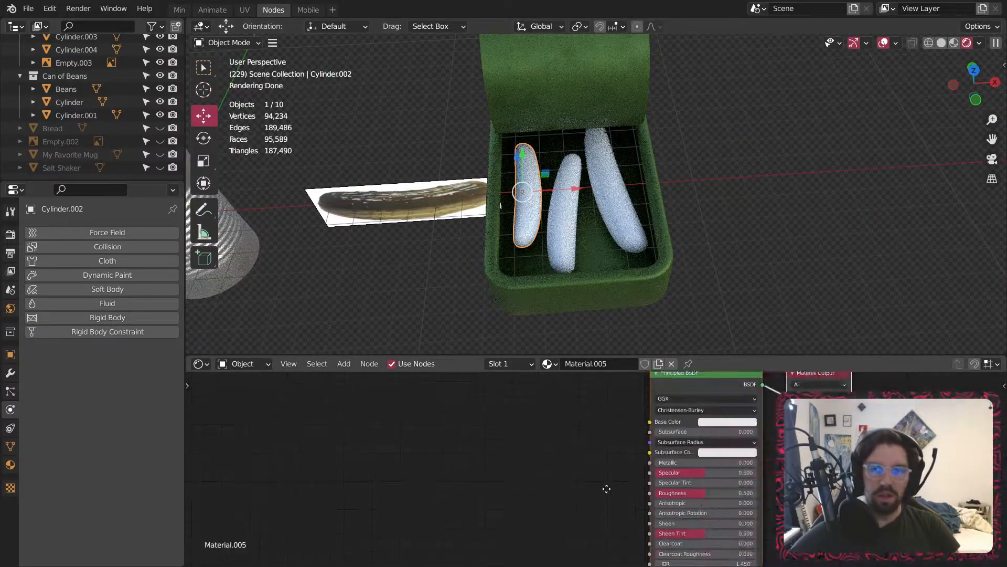
# - Set the pickle material's Base Color to a dark olive green resembling the pickle reference image
pyautogui.scroll(6, 687, 452)
pyautogui.moveTo(405, 211); pyautogui.dragTo(494, 272, button='middle')
pyautogui.scroll(4, 415, 182)
pyautogui.moveTo(488, 397); pyautogui.dragTo(474, 455, button='middle')
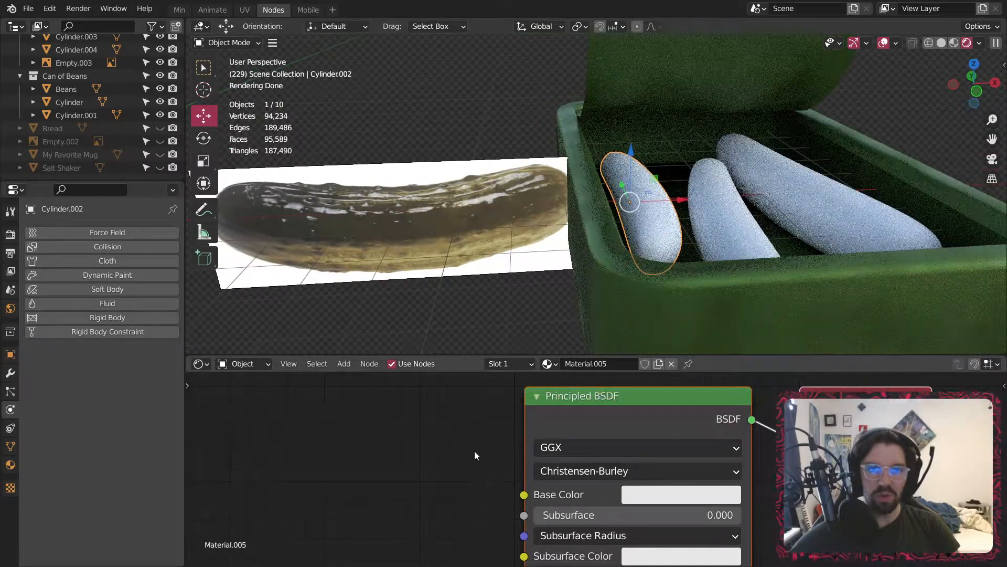
pyautogui.click(672, 499)
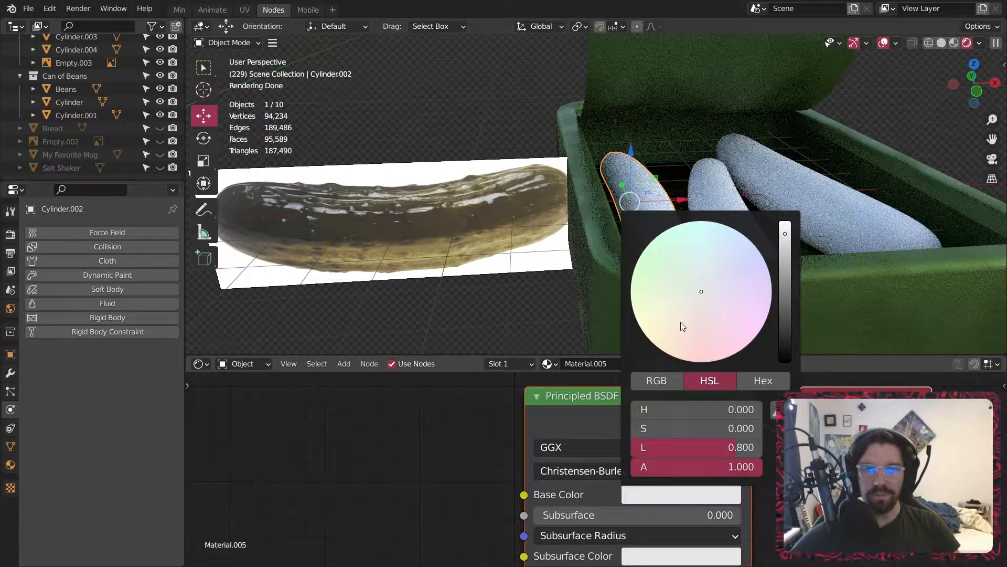
pyautogui.moveTo(783, 264); pyautogui.dragTo(785, 305)
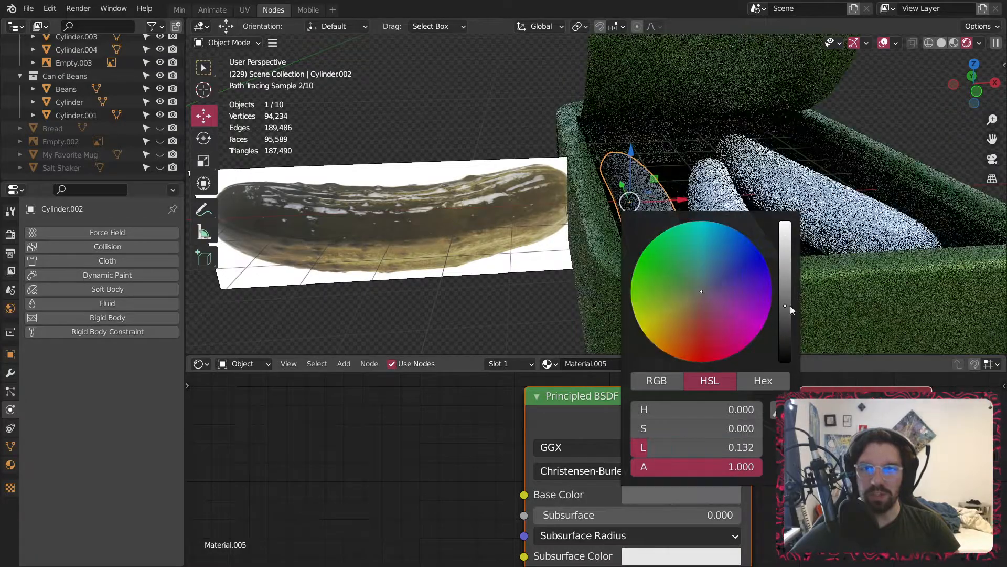
pyautogui.moveTo(691, 288); pyautogui.dragTo(652, 297)
pyautogui.moveTo(785, 305); pyautogui.dragTo(785, 334)
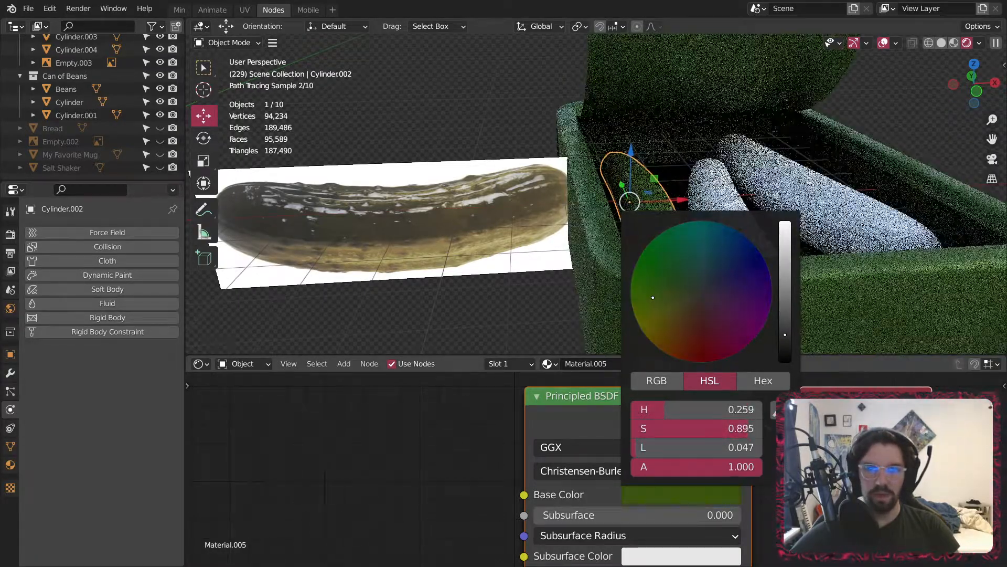
pyautogui.moveTo(655, 306); pyautogui.dragTo(667, 303)
# - Set the pickle material's Specular to 1.000, Sheen to 1.000 and Roughness to 0.2
pyautogui.moveTo(724, 190); pyautogui.dragTo(503, 305, button='middle')
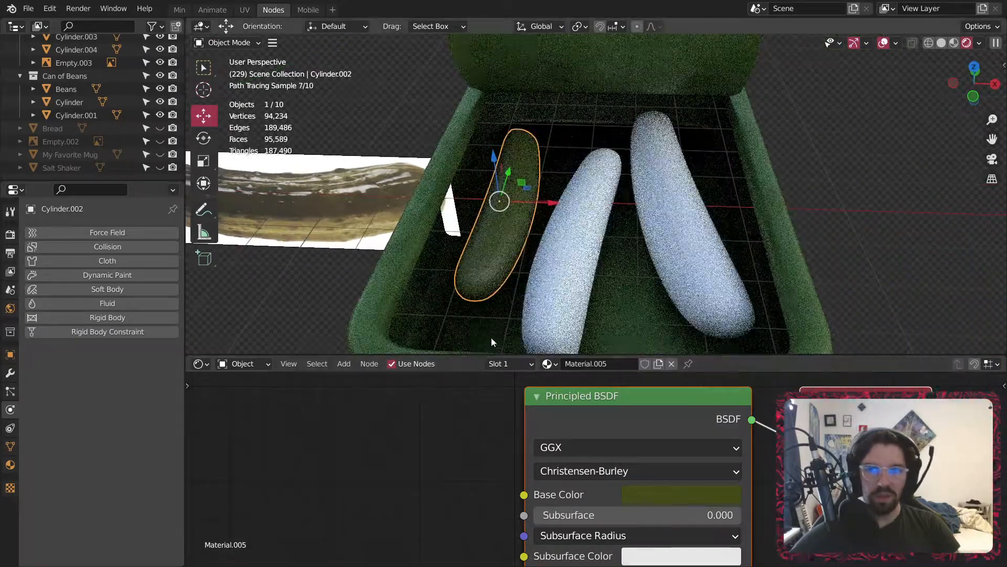
pyautogui.moveTo(439, 517); pyautogui.dragTo(501, 452, button='middle')
pyautogui.moveTo(729, 517); pyautogui.dragTo(596, 461, button='middle')
pyautogui.moveTo(594, 476); pyautogui.dragTo(698, 476)
pyautogui.moveTo(561, 517); pyautogui.dragTo(580, 441, button='middle')
pyautogui.moveTo(512, 502); pyautogui.dragTo(703, 502)
pyautogui.click(544, 443)
pyautogui.write('.2')
pyautogui.press('Return')
# - Set the pickle material's Specular Tint to 0.927 and Clearcoat Roughness to 0.000
pyautogui.moveTo(603, 105); pyautogui.dragTo(552, 230, button='middle')
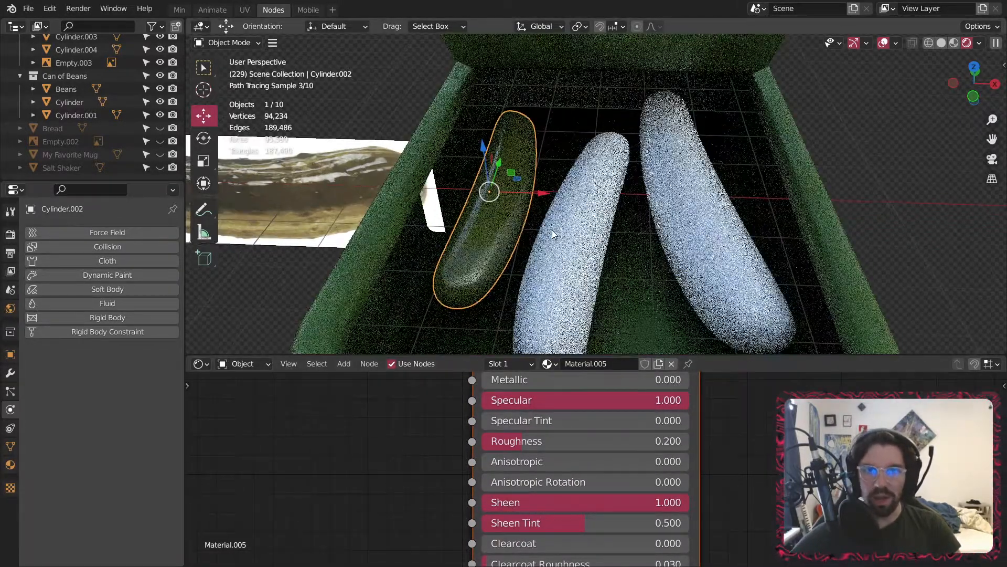
pyautogui.moveTo(421, 447); pyautogui.dragTo(488, 466, button='middle')
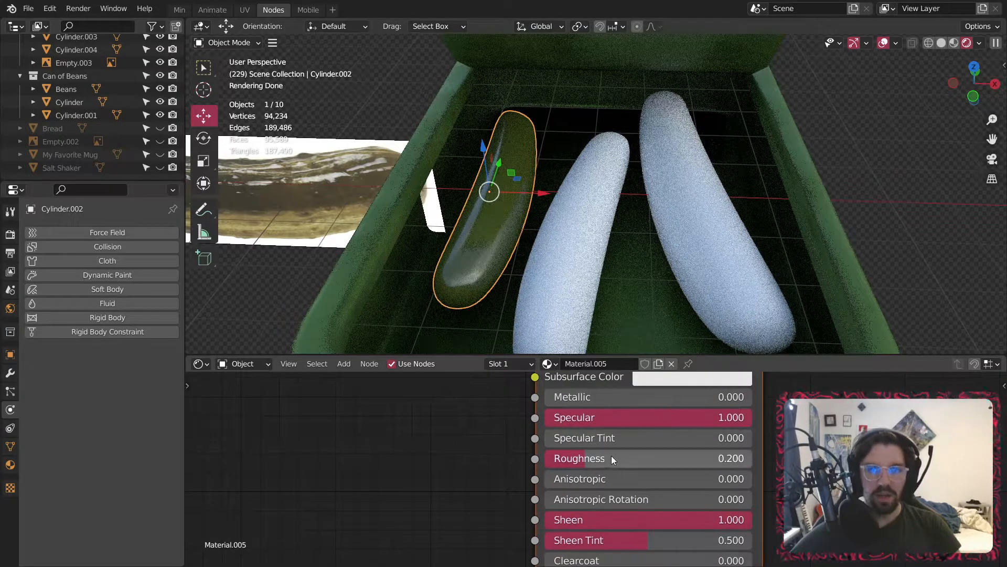
pyautogui.moveTo(585, 433); pyautogui.dragTo(737, 438)
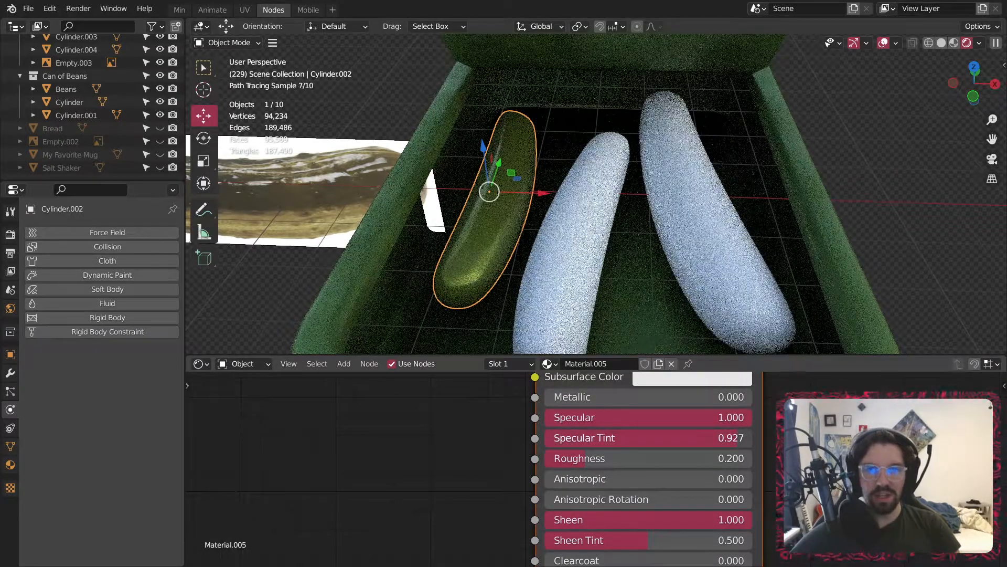
pyautogui.moveTo(518, 519); pyautogui.dragTo(511, 441, button='middle')
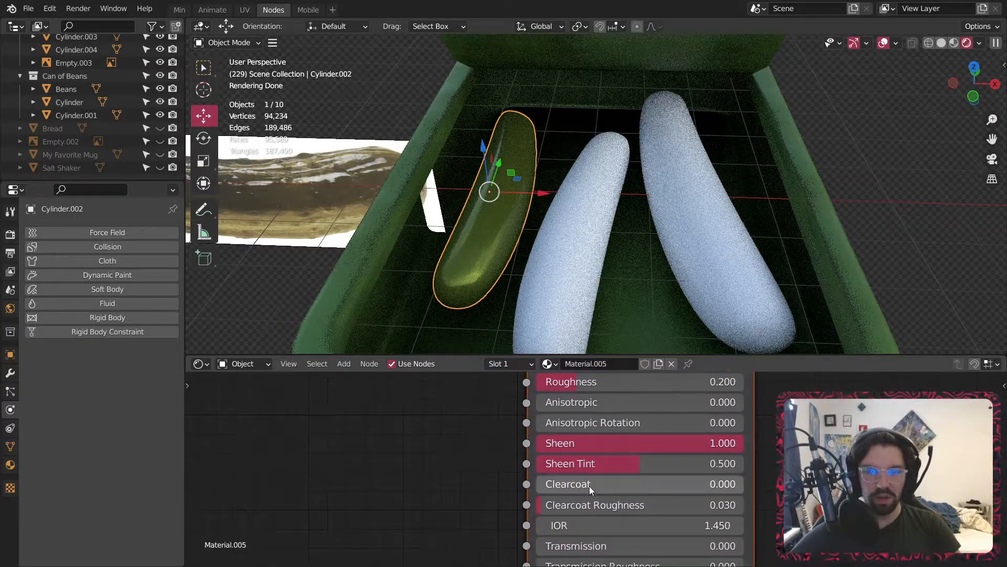
pyautogui.moveTo(572, 483); pyautogui.dragTo(539, 510)
pyautogui.scroll(-2, 464, 472)
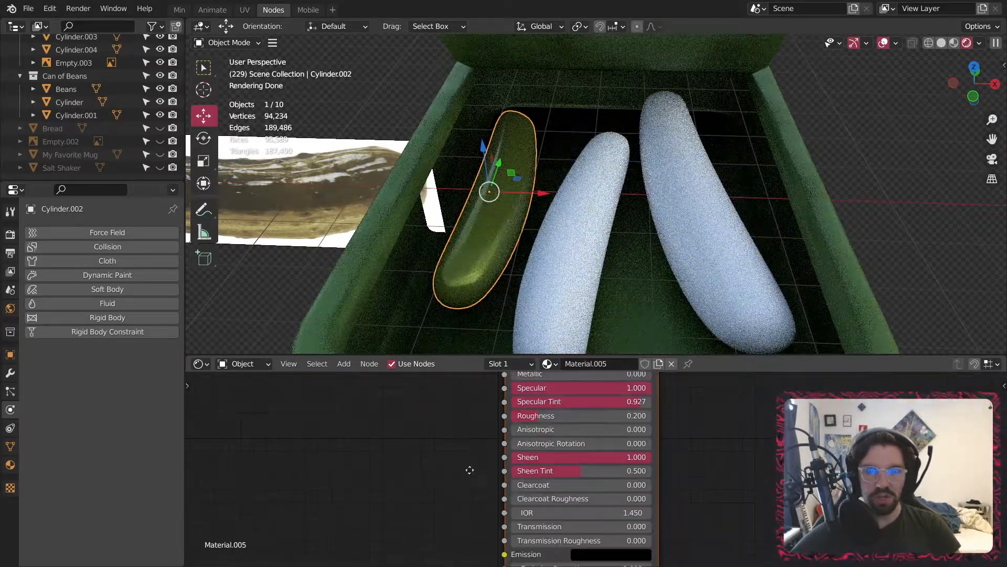
pyautogui.scroll(-3, 554, 446)
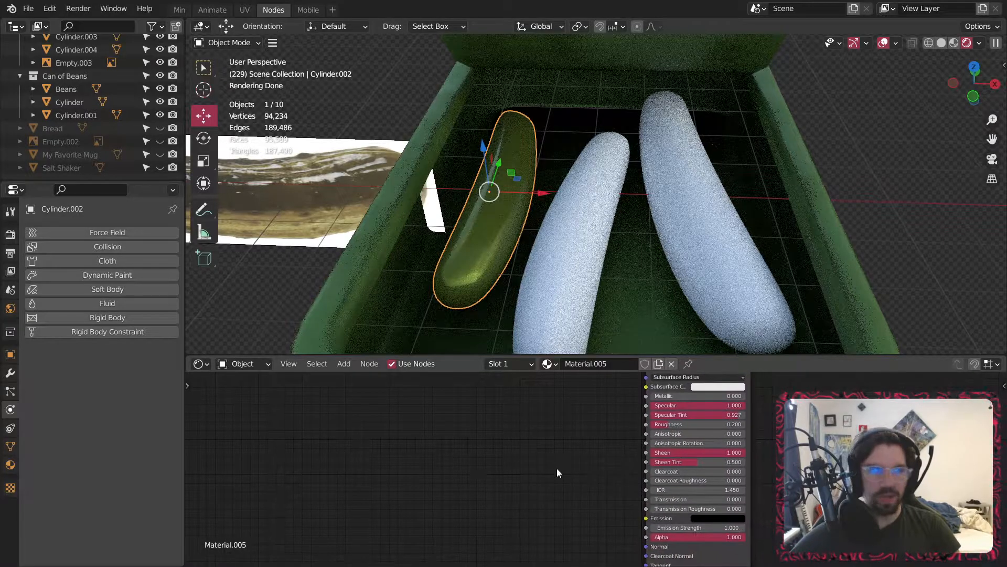
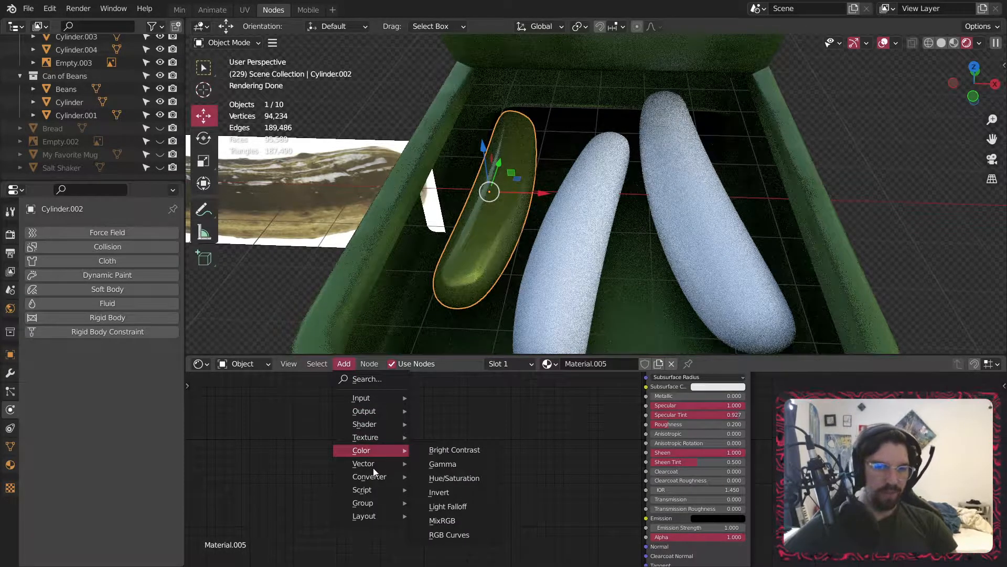
# - Add a Bump node to the pickle material and link its Normal output to the Principled BSDF's Normal input
pyautogui.moveTo(363, 464)
pyautogui.click(461, 351)
pyautogui.click(606, 540)
pyautogui.moveTo(611, 543); pyautogui.dragTo(543, 483, button='middle')
pyautogui.scroll(1, 510, 437)
pyautogui.moveTo(509, 434); pyautogui.dragTo(584, 489)
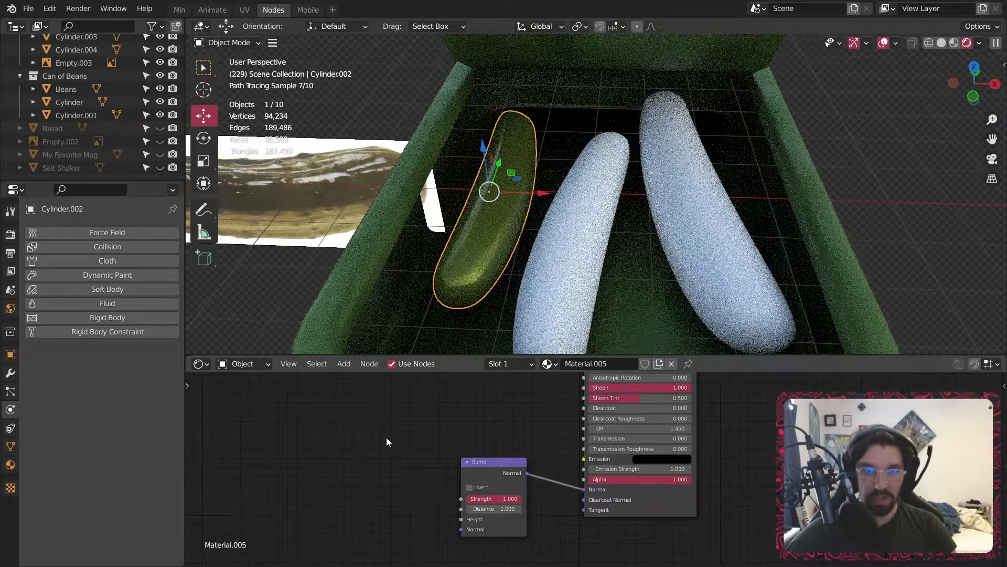
# - Try a new Voronoi Texture as the Bump node's Height source, first with its Position output and finally with its Distance output
pyautogui.moveTo(406, 430); pyautogui.dragTo(651, 453, button='middle')
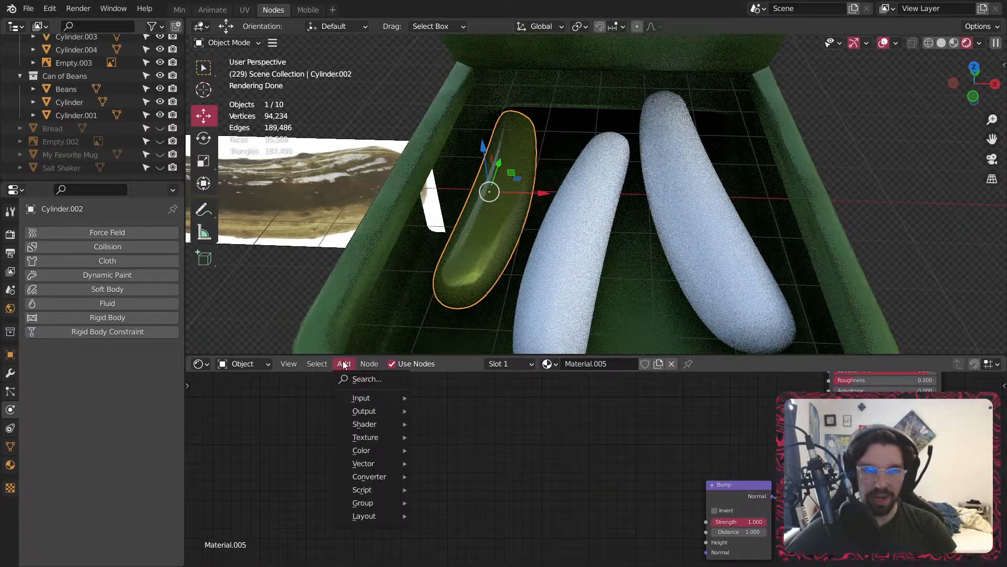
pyautogui.moveTo(382, 437)
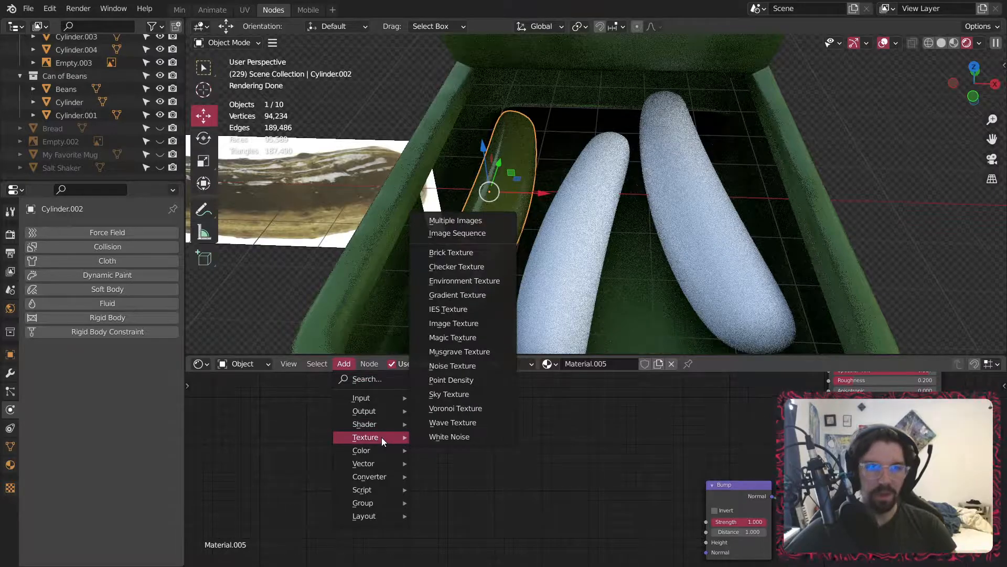
pyautogui.click(464, 408)
pyautogui.moveTo(643, 495); pyautogui.dragTo(531, 472, button='middle')
pyautogui.scroll(3, 508, 458)
pyautogui.moveTo(487, 445); pyautogui.dragTo(619, 537)
pyautogui.scroll(5, 490, 213)
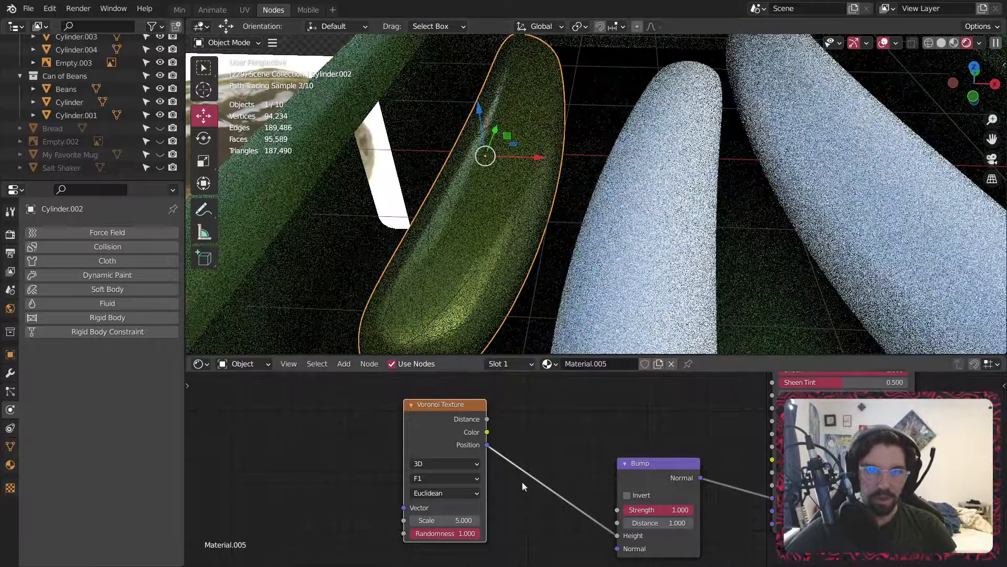
pyautogui.moveTo(629, 541); pyautogui.dragTo(573, 519)
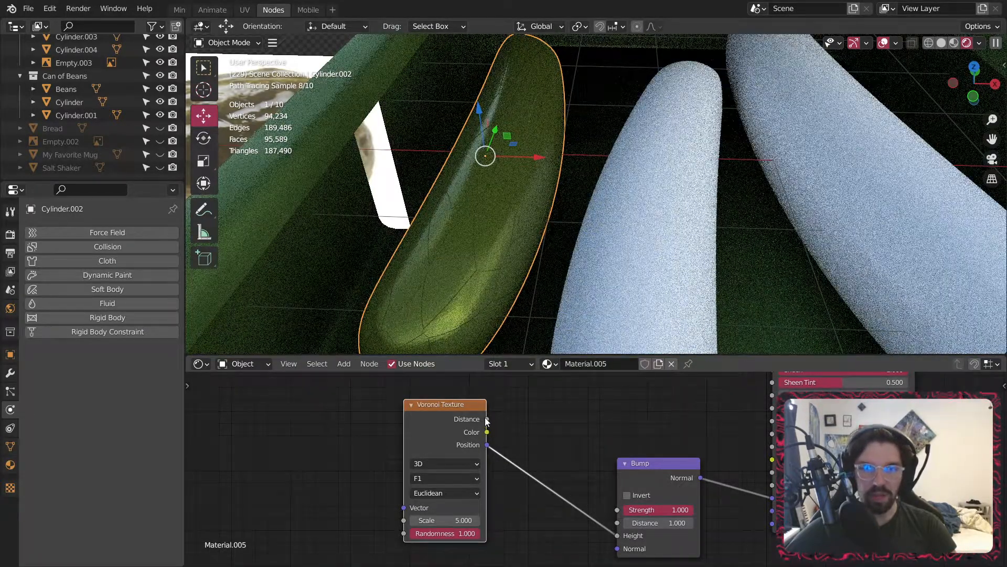
pyautogui.moveTo(620, 543); pyautogui.dragTo(499, 441)
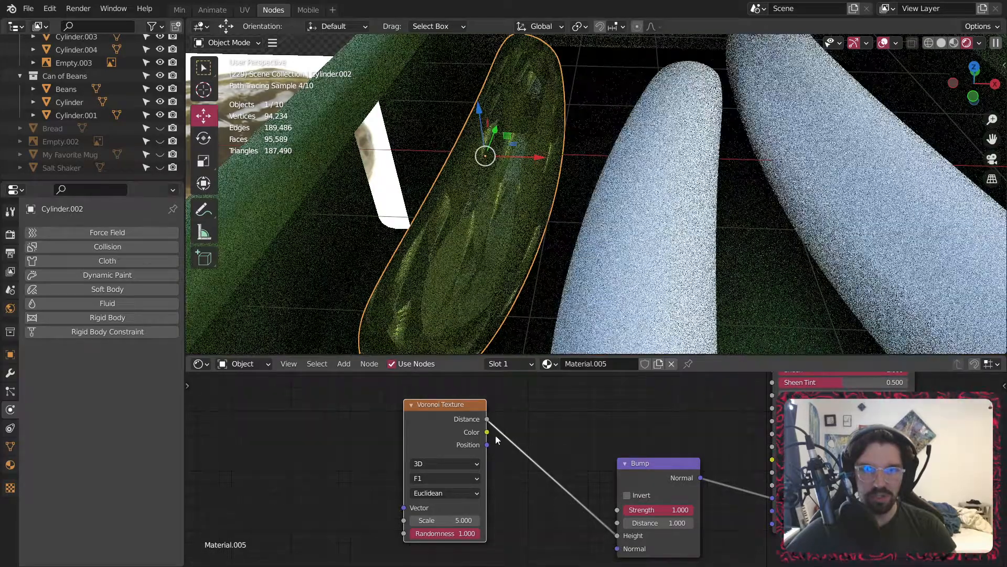
pyautogui.moveTo(462, 409); pyautogui.dragTo(502, 434)
# - Apply the pickle's scale and link a new Texture Coordinate node's Object output to the Voronoi Texture's Vector input
pyautogui.hotkey('ctrl', 'a')
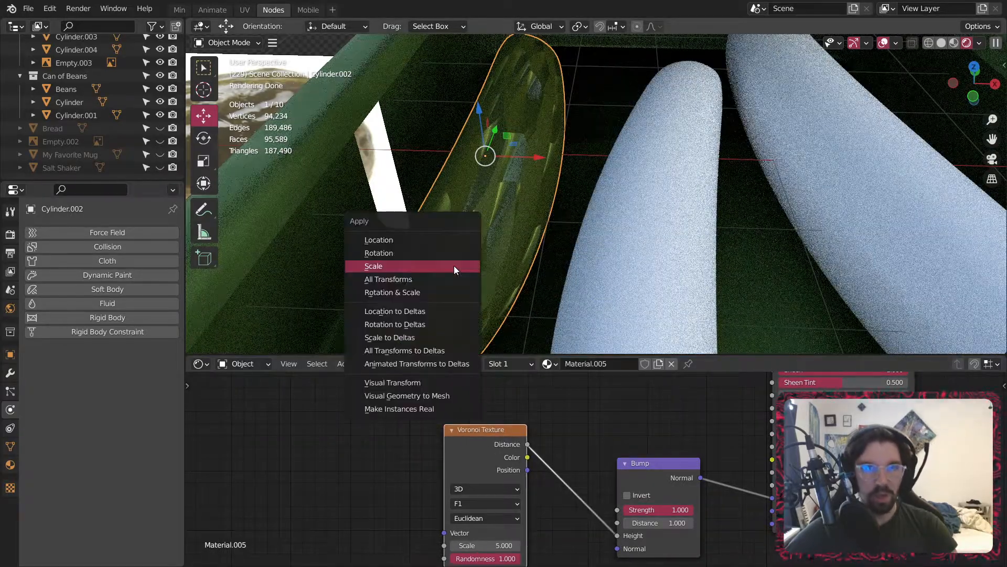
pyautogui.click(454, 265)
pyautogui.moveTo(426, 439); pyautogui.dragTo(537, 427, button='middle')
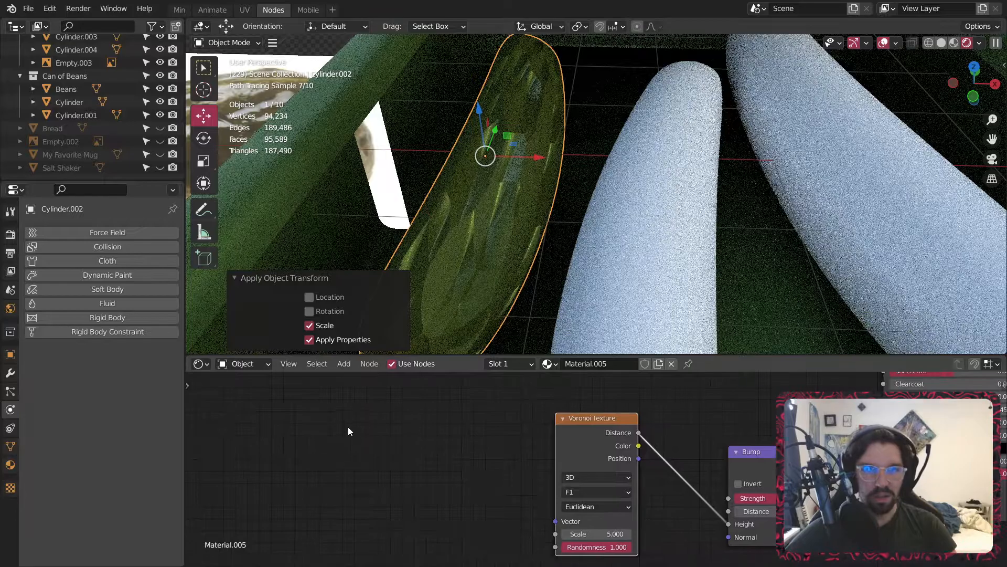
pyautogui.click(347, 363)
pyautogui.click(332, 368)
pyautogui.moveTo(361, 402)
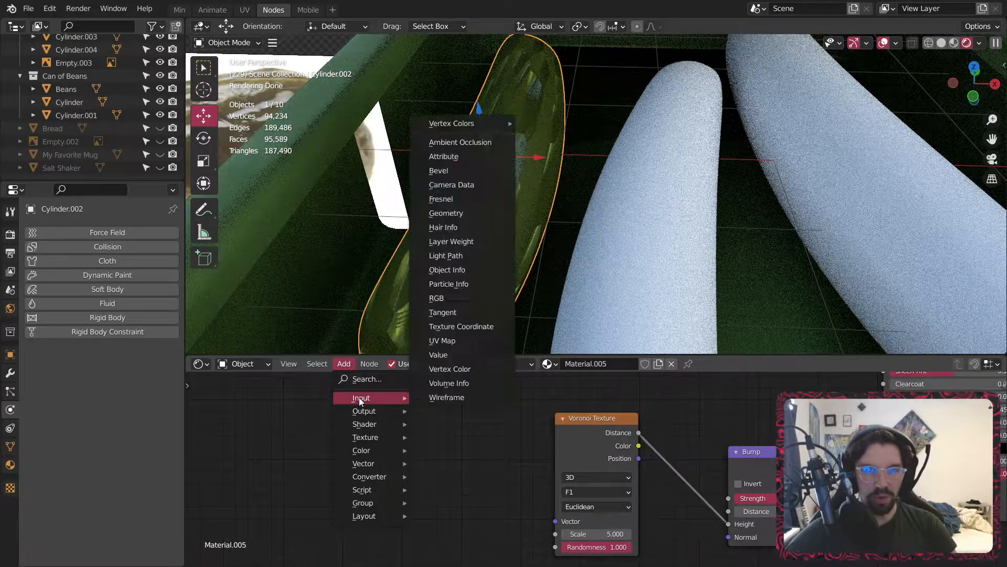
pyautogui.click(479, 328)
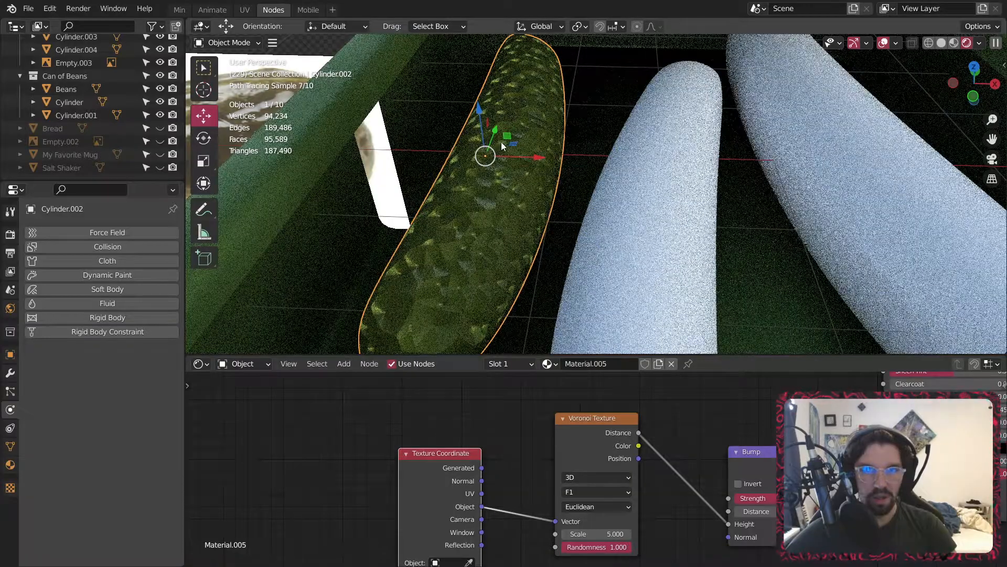
# - Inspect the bump pattern on the pickle's surface up close and enable Invert on the Bump node
pyautogui.scroll(2, 502, 146)
pyautogui.scroll(-2, 501, 146)
pyautogui.scroll(3, 489, 225)
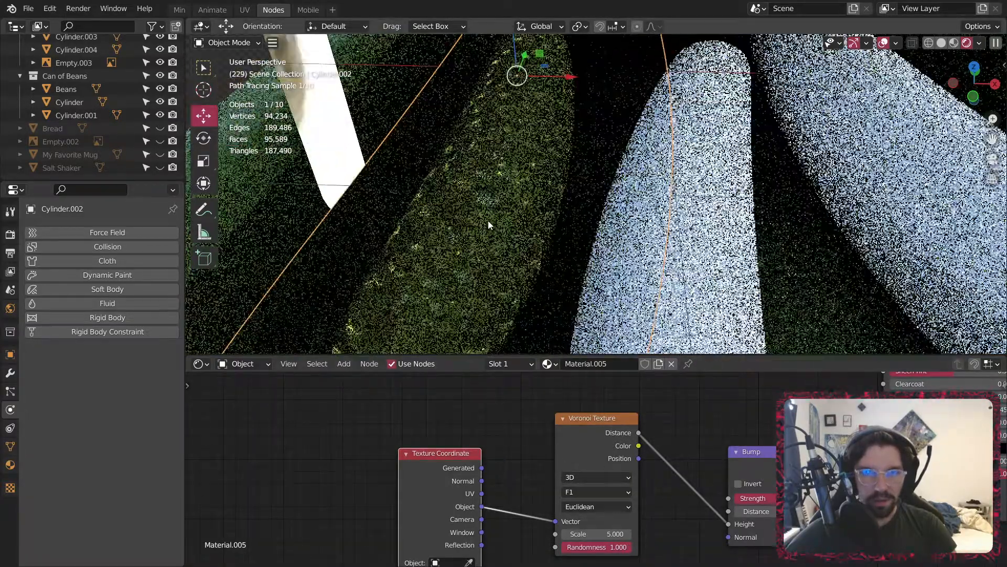
pyautogui.scroll(2, 489, 225)
pyautogui.click(738, 484)
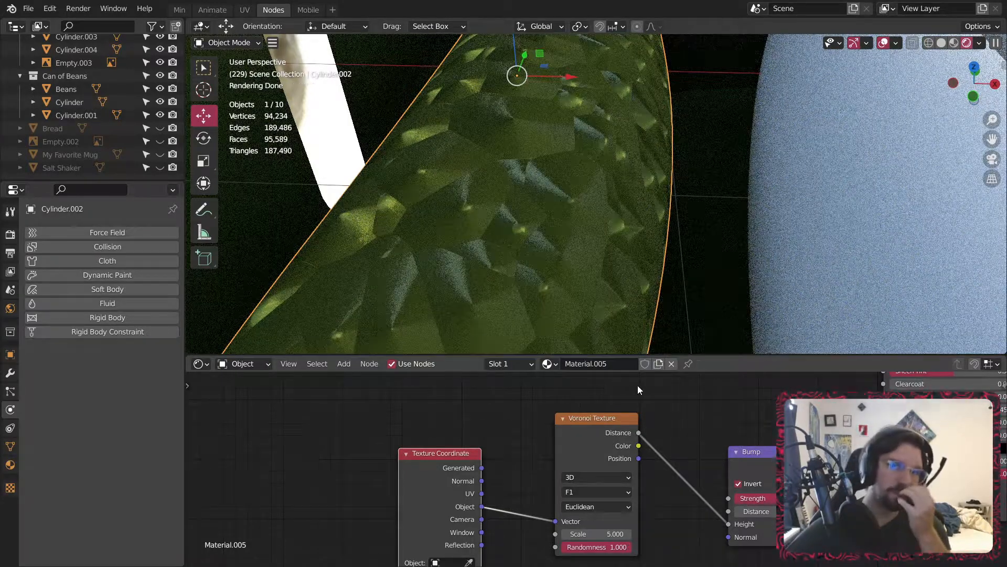
# - Replace the Voronoi Texture with a Musgrave Texture fed by Object coordinates, linking its Height output to the Bump node's Height
pyautogui.moveTo(633, 421); pyautogui.dragTo(538, 423, button='middle')
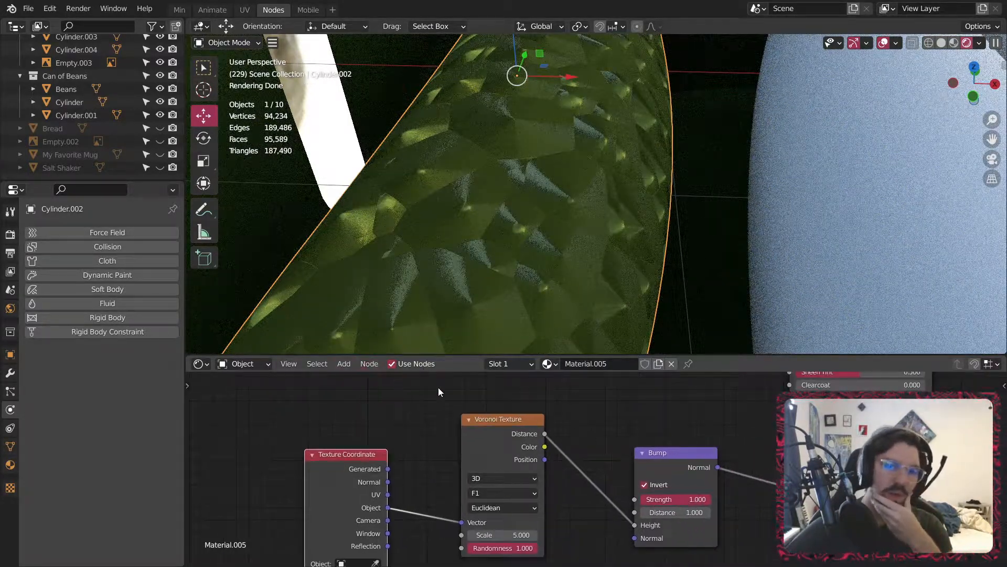
pyautogui.click(489, 426)
pyautogui.press('x')
pyautogui.click(353, 364)
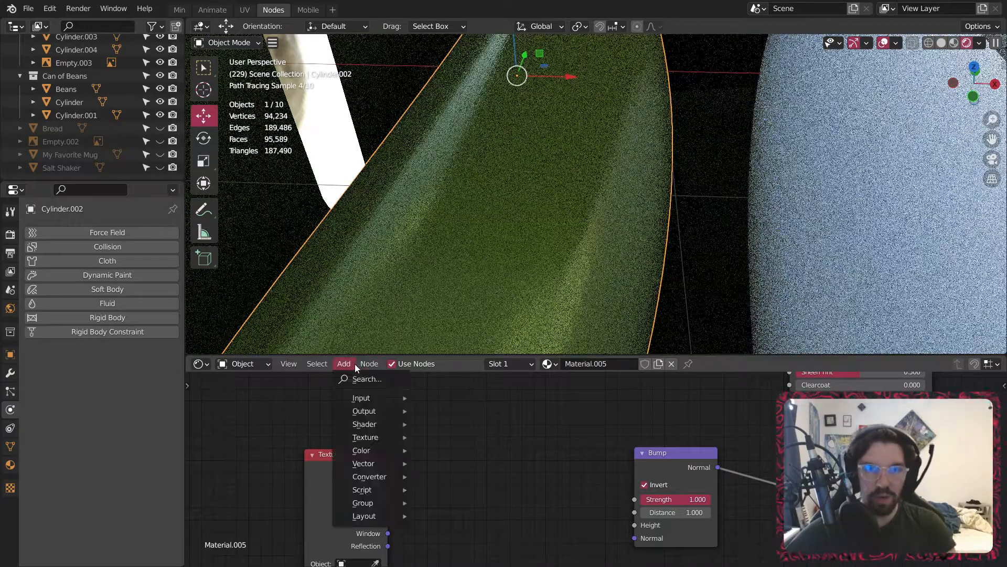
pyautogui.moveTo(386, 441)
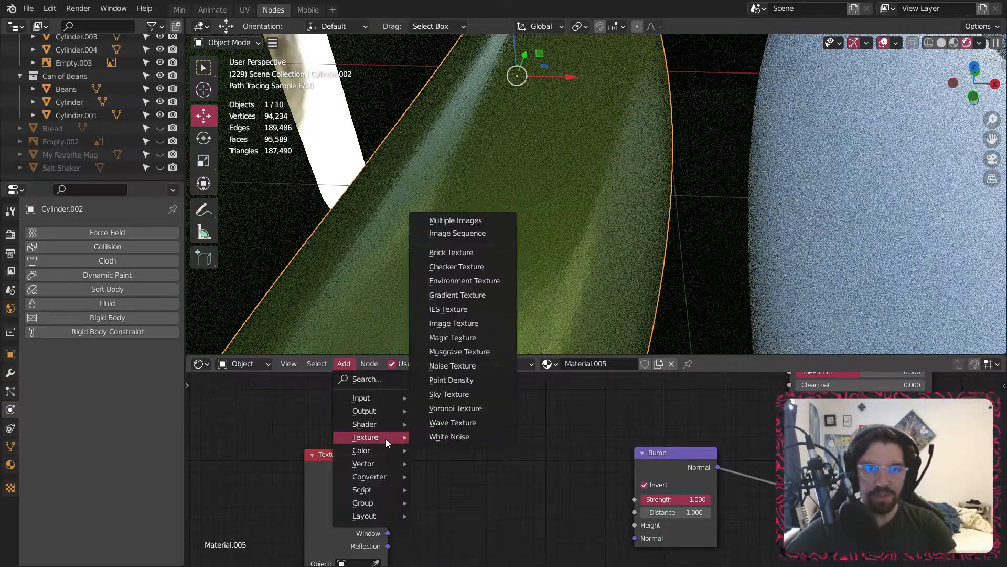
pyautogui.click(479, 352)
pyautogui.click(457, 461)
pyautogui.scroll(2, 379, 457)
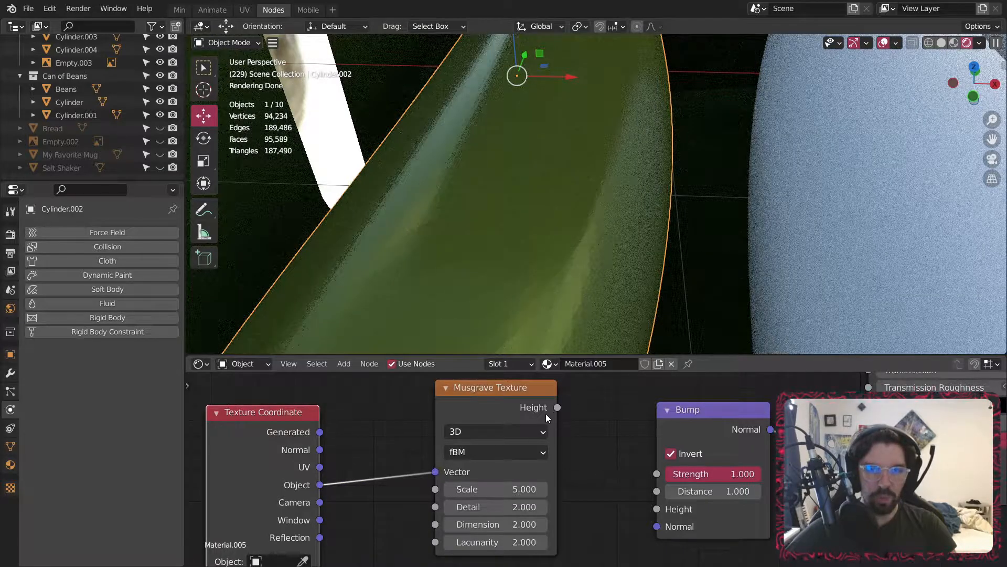
pyautogui.moveTo(624, 488); pyautogui.dragTo(657, 509)
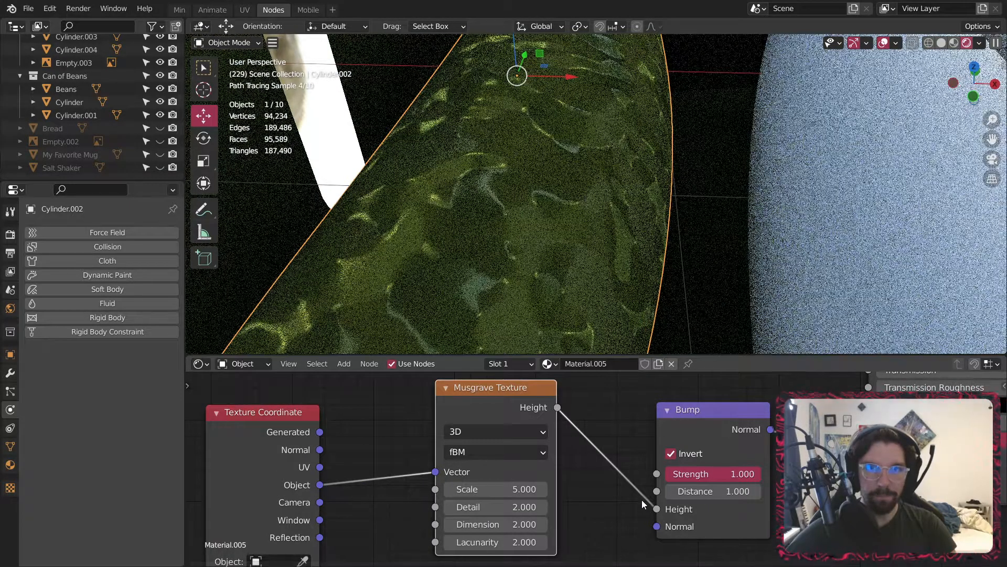
# - Set the Musgrave Texture's Lacunarity and Detail both to 10
pyautogui.moveTo(565, 544); pyautogui.dragTo(565, 528, button='middle')
pyautogui.scroll(2, 564, 528)
pyautogui.click(454, 502)
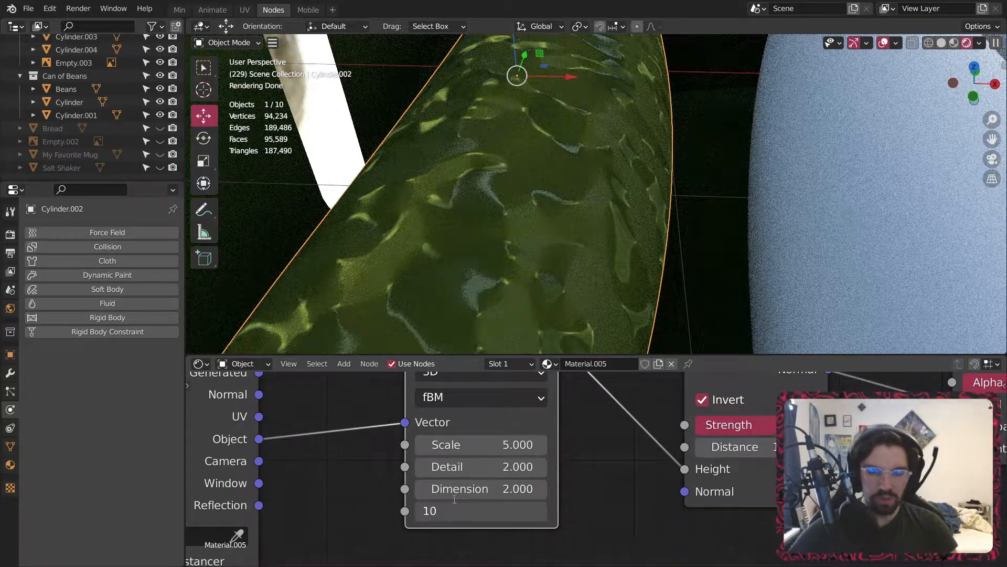
pyautogui.press('Return')
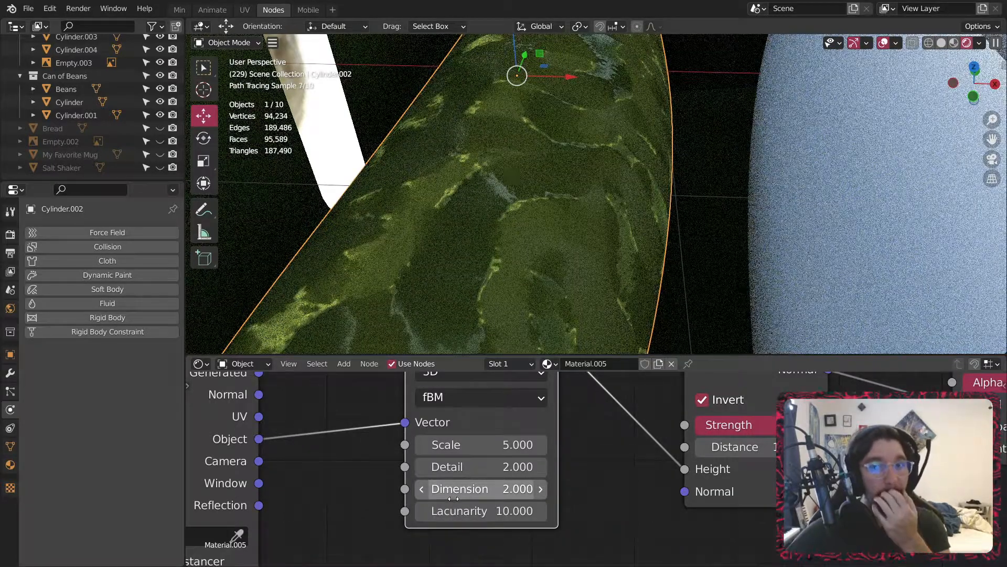
pyautogui.click(472, 464)
pyautogui.write('10')
pyautogui.press('Return')
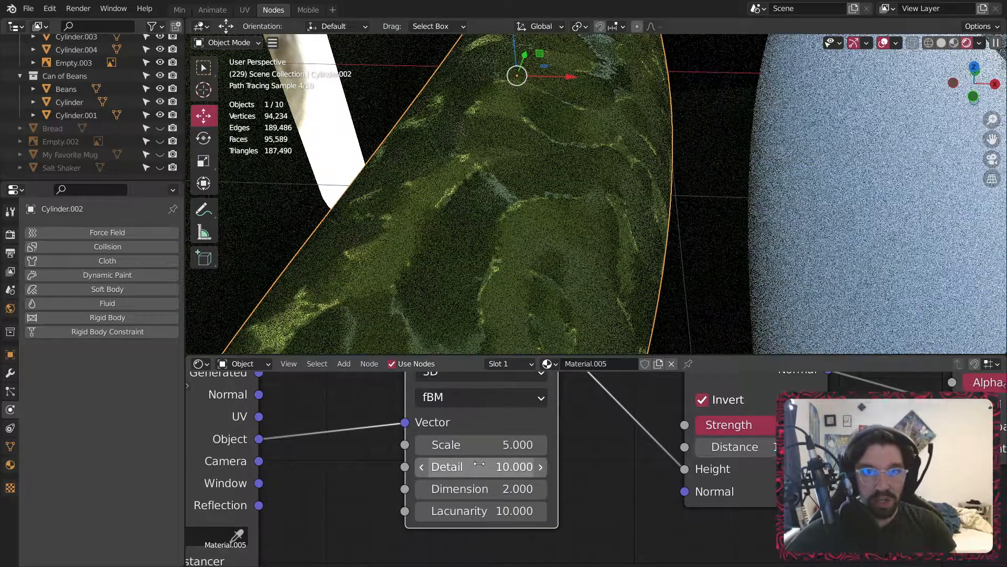
# - Set the Musgrave Texture's Dimension to 0.5 and try Scale values of 1 and 0.1 on the pickle
pyautogui.click(485, 483)
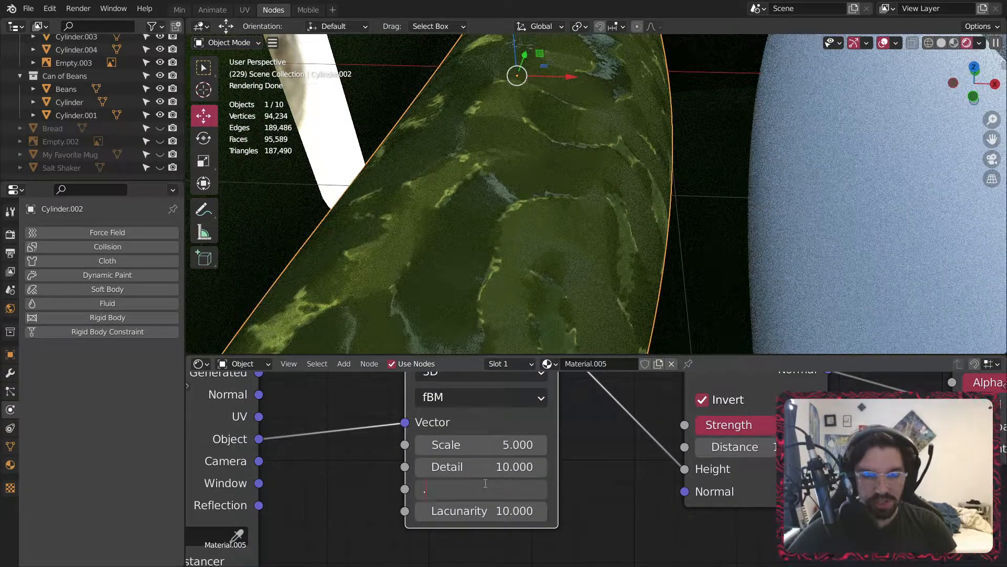
pyautogui.press('Return')
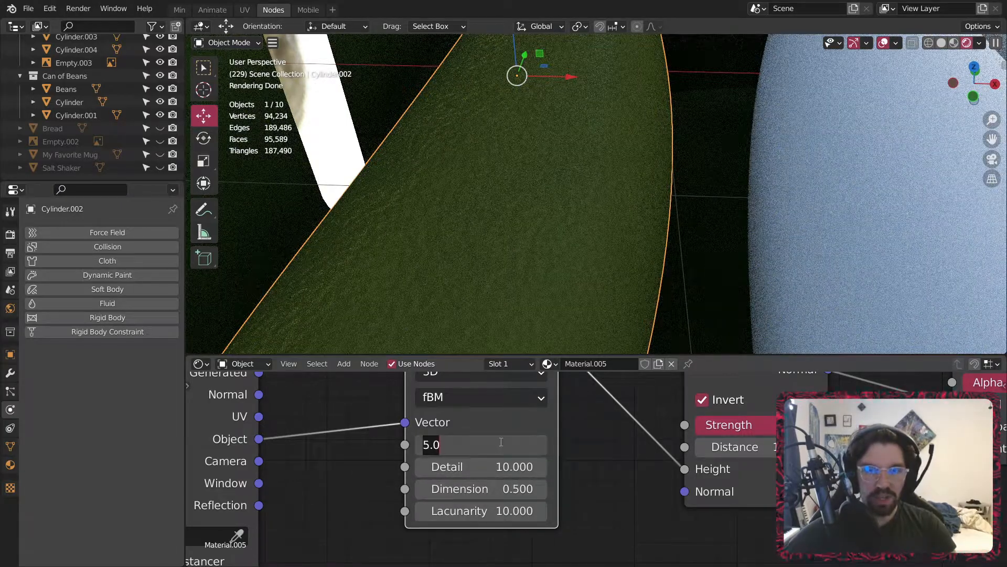
pyautogui.write('1')
pyautogui.press('Return')
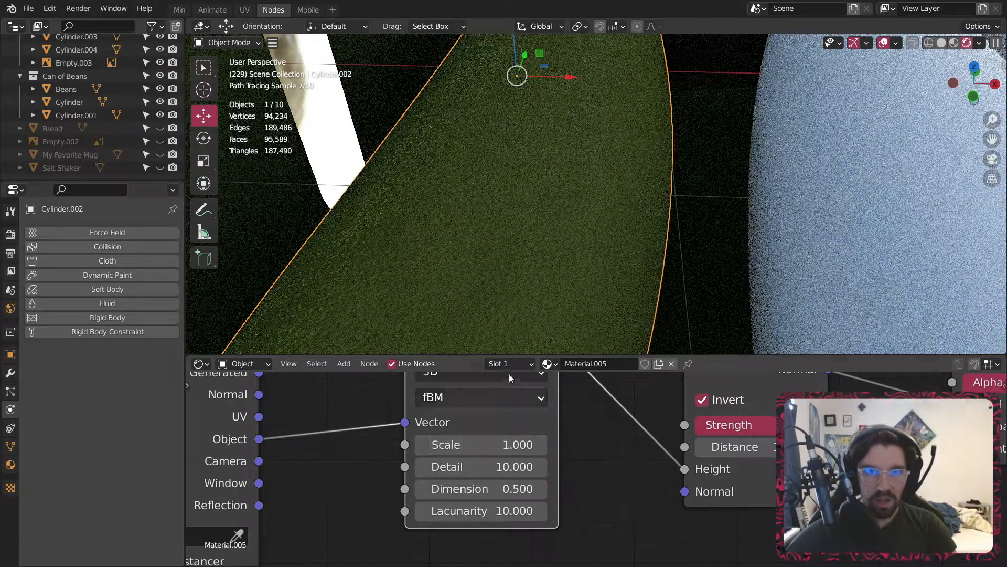
pyautogui.scroll(-3, 532, 160)
pyautogui.scroll(5, 509, 209)
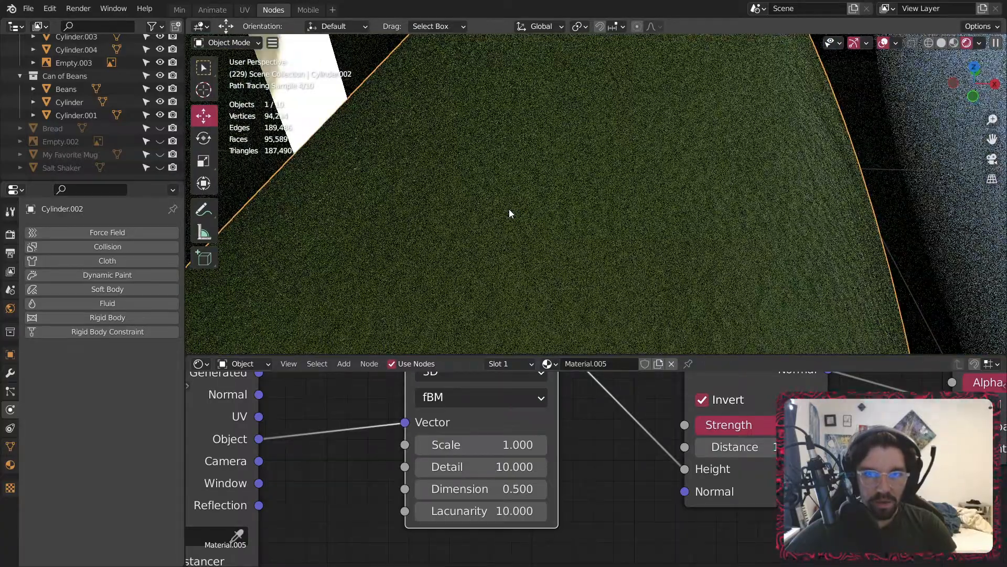
pyautogui.click(475, 445)
pyautogui.press('Return')
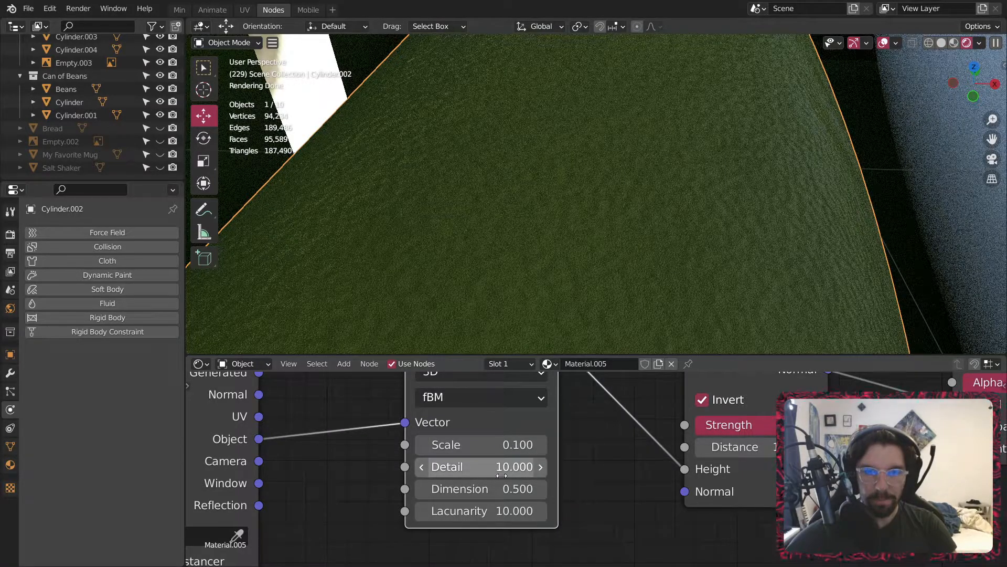
# - Set the Musgrave Texture's Detail to 5, Dimension to 0.75 and Lacunarity to 5
pyautogui.write('5')
pyautogui.press('Return')
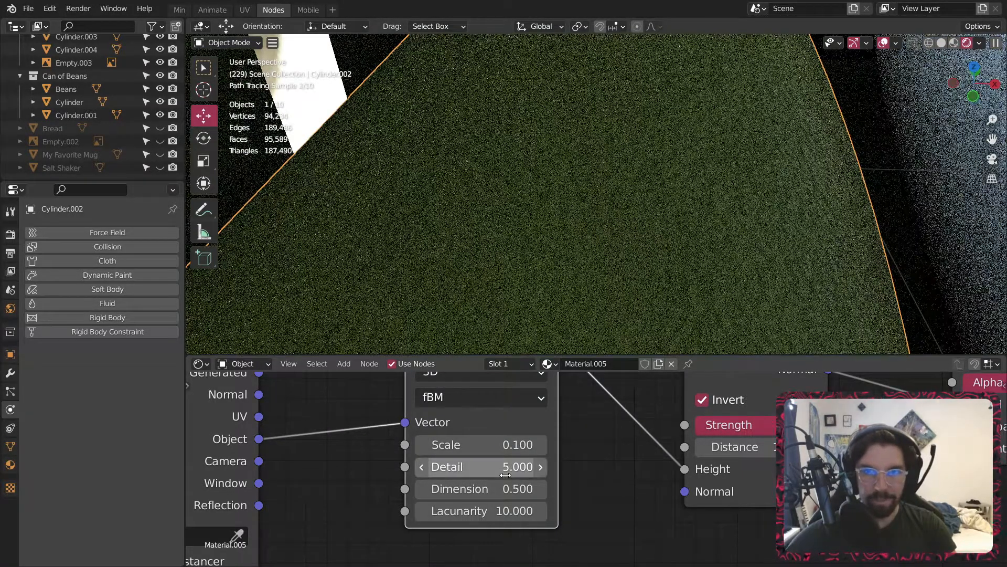
pyautogui.click(475, 488)
pyautogui.write('.')
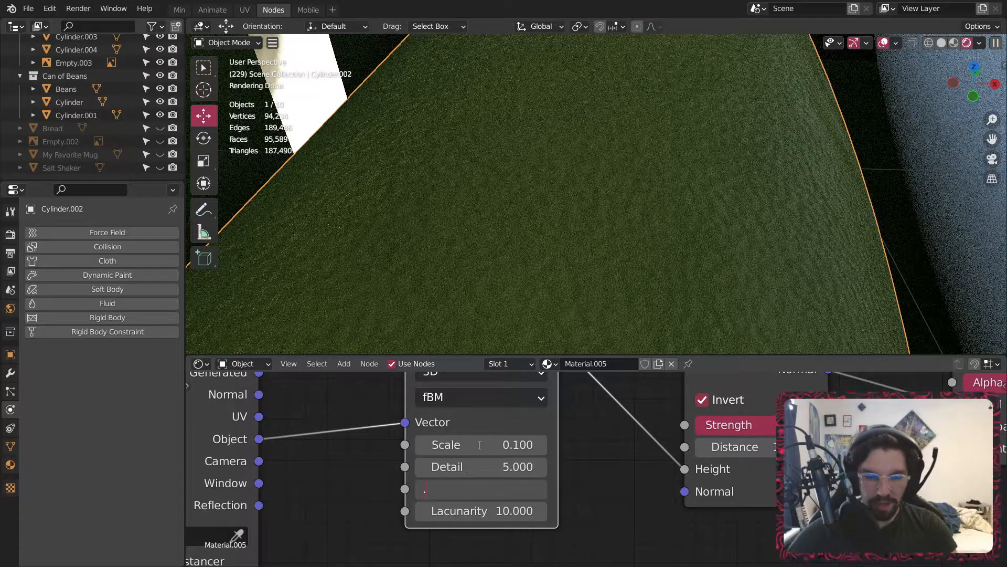
pyautogui.write('75')
pyautogui.press('Return')
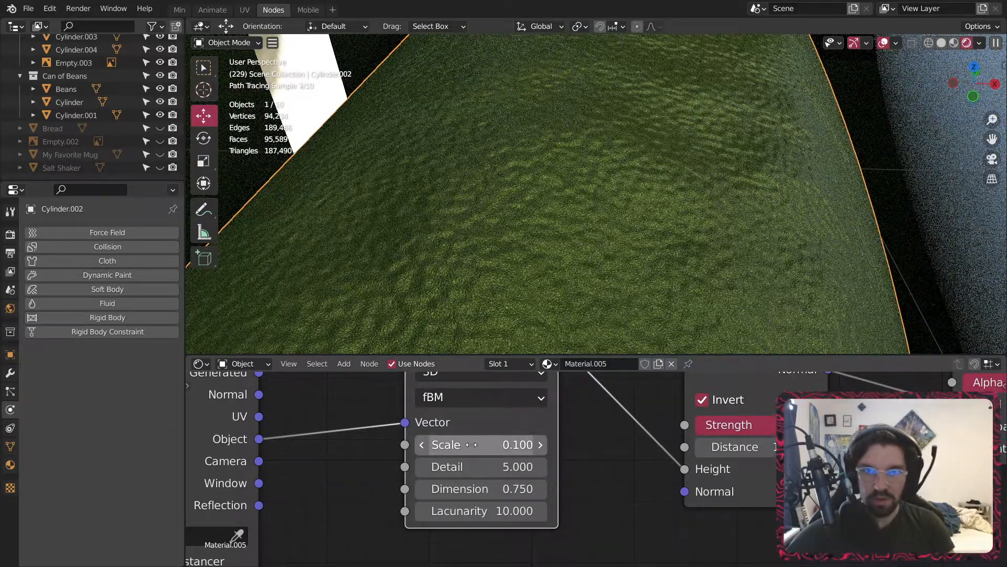
pyautogui.click(498, 510)
pyautogui.write('5')
pyautogui.press('Return')
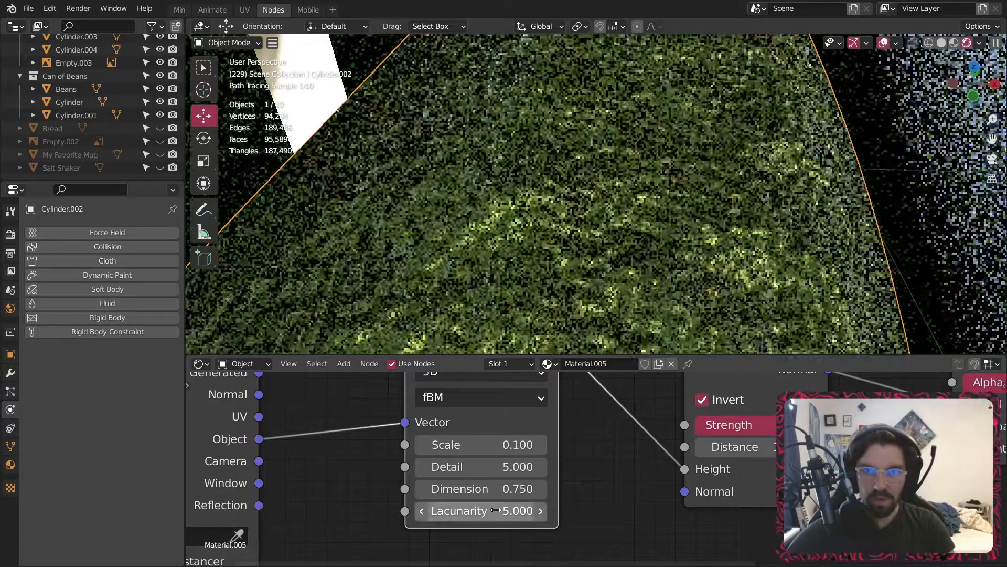
# - Try a Scale of 0.01 on the Musgrave Texture
pyautogui.scroll(-3, 574, 121)
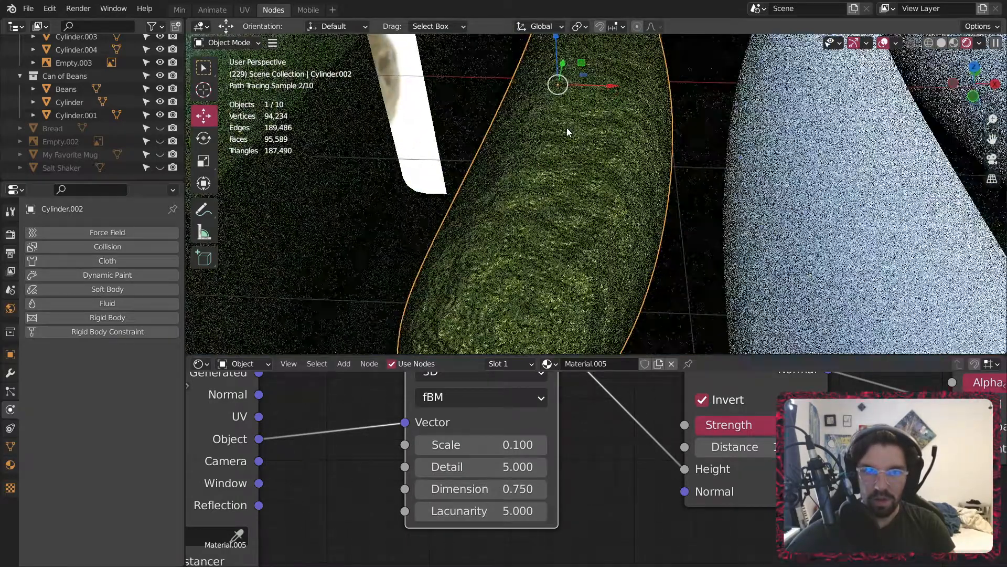
pyautogui.click(516, 451)
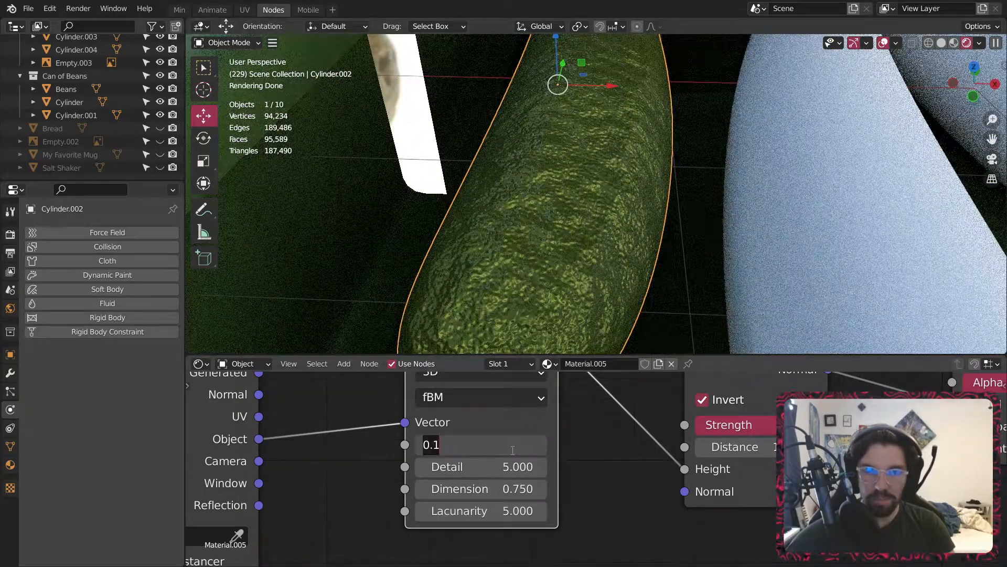
pyautogui.write('.01')
pyautogui.press('Return')
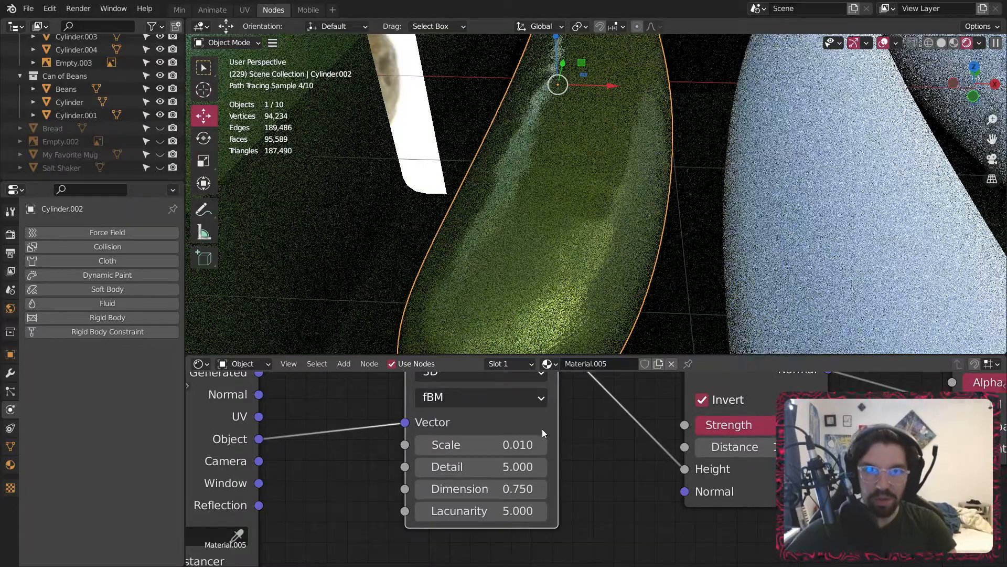
# - Set the Musgrave Texture's Scale to 0.05 and check the whole pickle beside the reference image
pyautogui.click(520, 442)
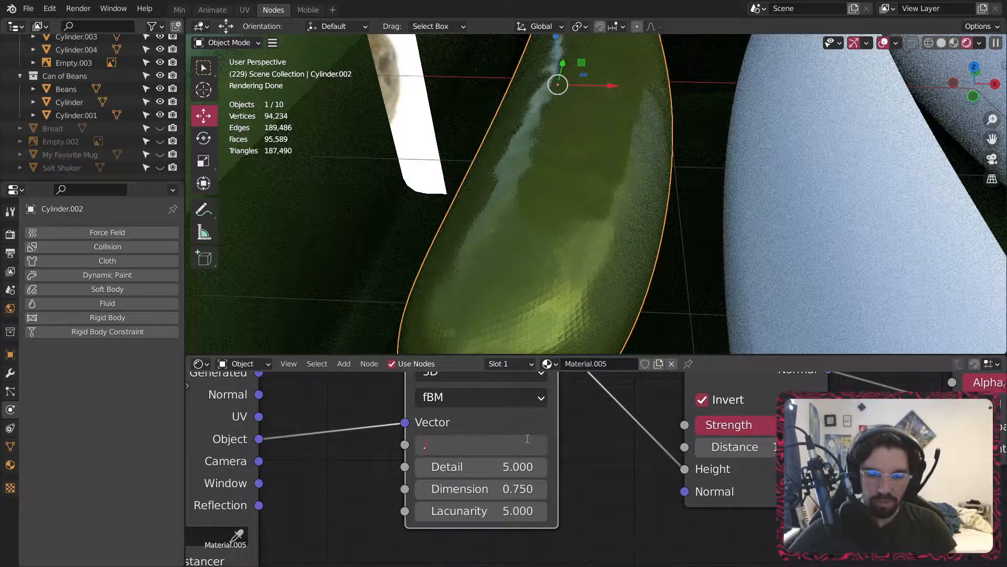
pyautogui.write('.05')
pyautogui.press('Return')
pyautogui.scroll(-4, 611, 179)
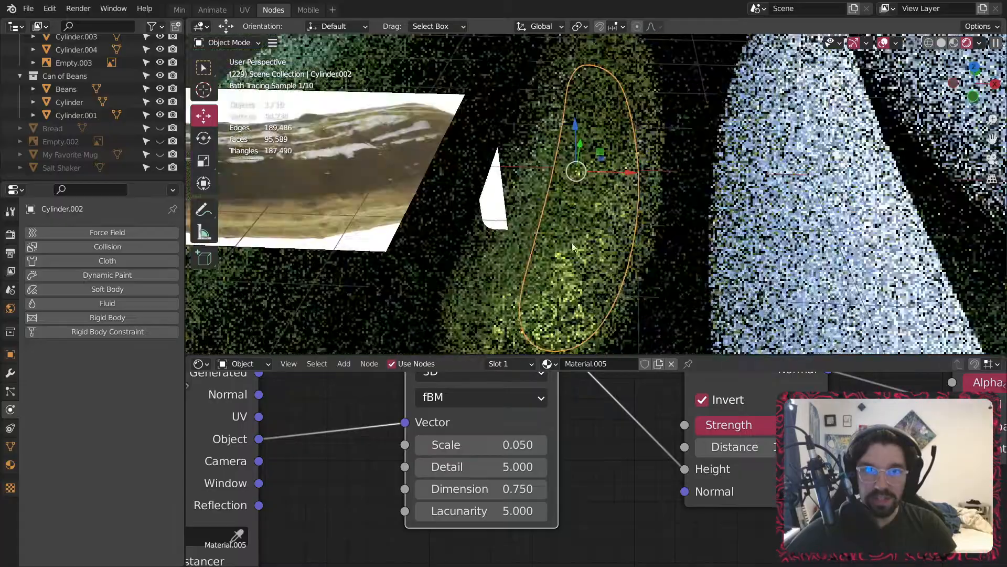
# - Rename the finished pickle's material as Pickle and assign it to the middle pickle in the tin
pyautogui.scroll(2, 622, 199)
pyautogui.scroll(4, 580, 234)
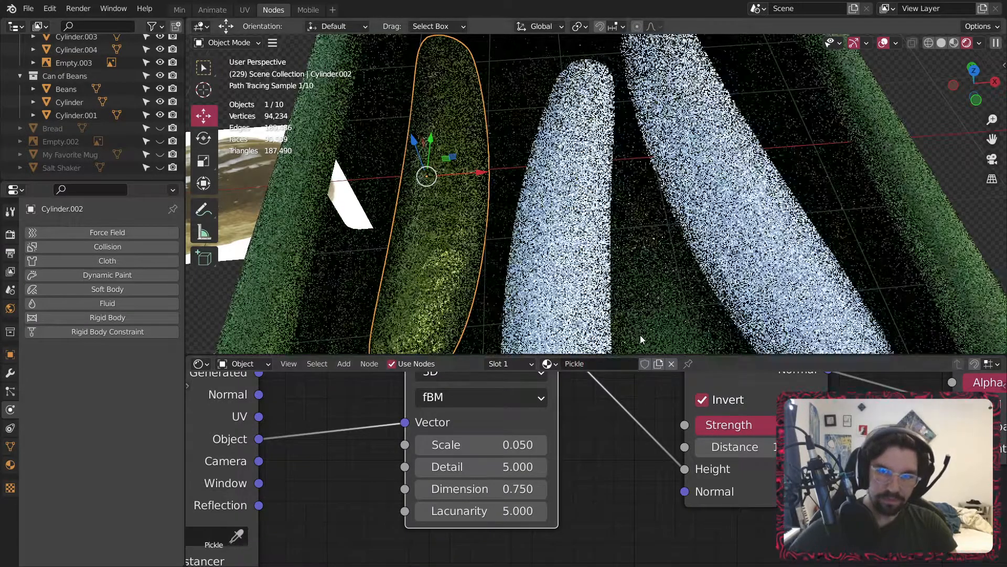
pyautogui.click(593, 338)
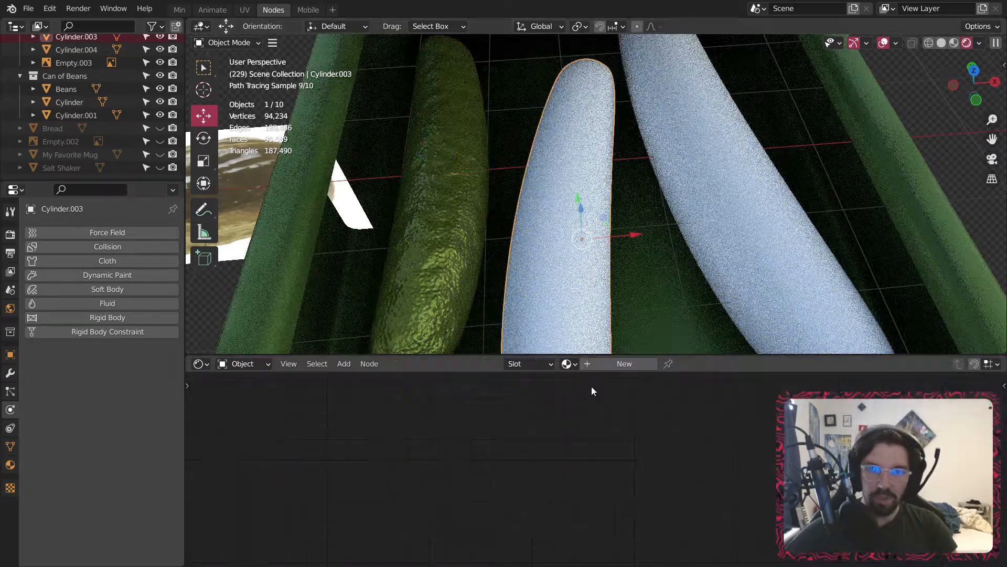
pyautogui.click(576, 363)
pyautogui.scroll(-10, 626, 475)
pyautogui.scroll(-6, 626, 478)
pyautogui.scroll(-10, 640, 443)
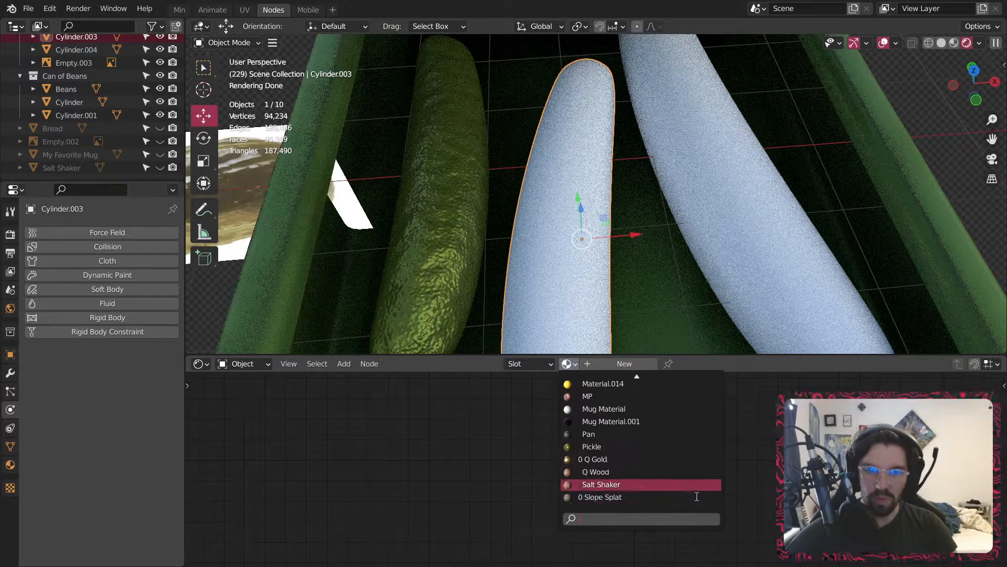
pyautogui.click(630, 457)
# - Apply the scale of the middle pickle so its skin texture is no longer stretched
pyautogui.click(731, 218)
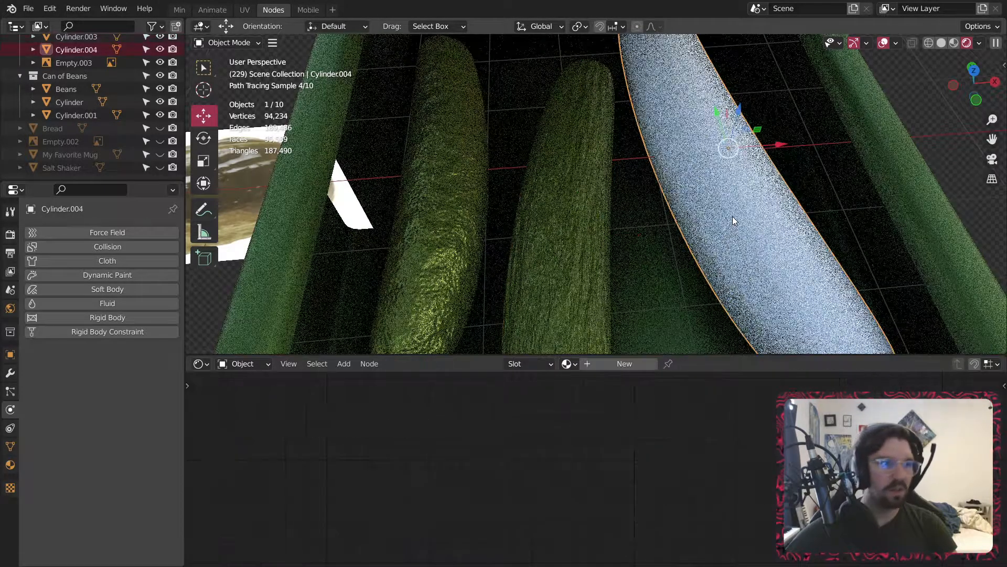
pyautogui.click(566, 364)
pyautogui.scroll(-10, 630, 488)
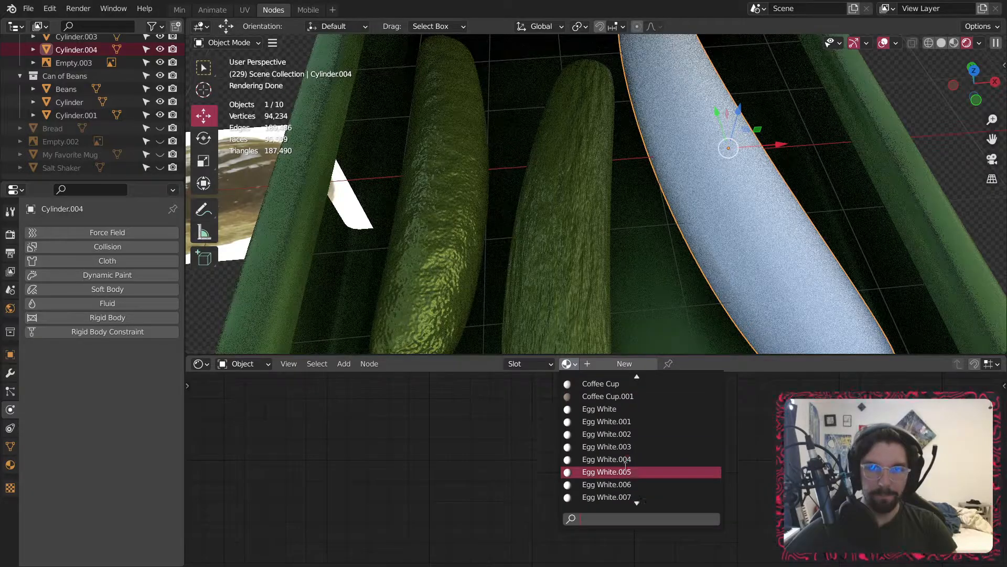
pyautogui.click(590, 263)
pyautogui.hotkey('ctrl', 'a')
pyautogui.click(590, 262)
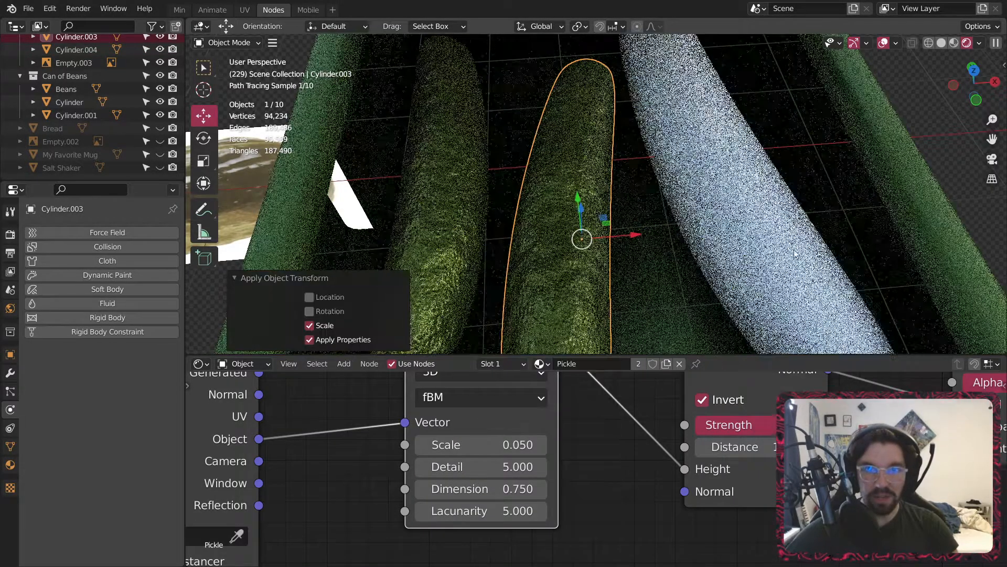
# - Assign the Pickle material to the remaining uncoloured pickle and apply its scale
pyautogui.click(767, 252)
pyautogui.click(566, 364)
pyautogui.scroll(-12, 622, 547)
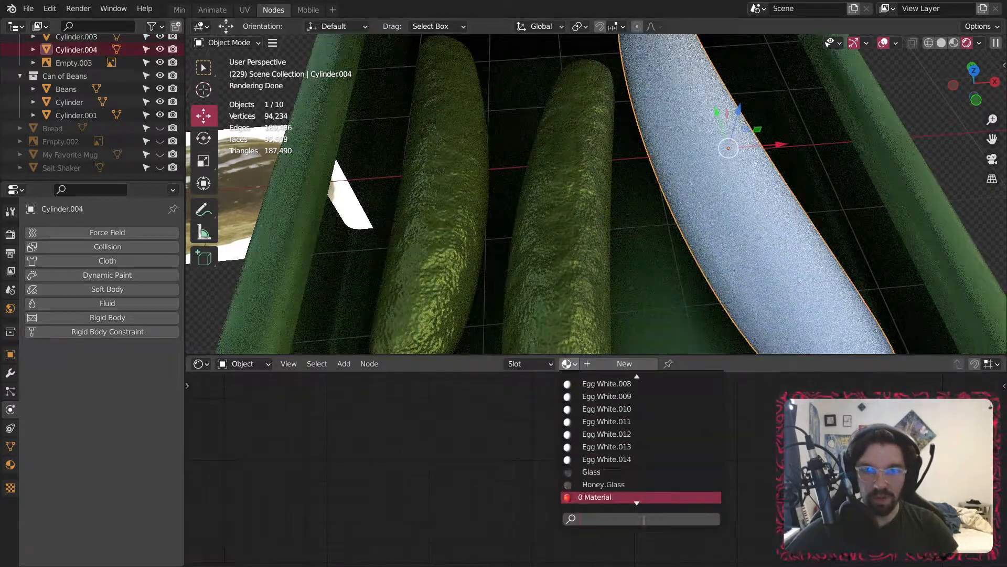
pyautogui.click(592, 459)
pyautogui.hotkey('ctrl', 'a')
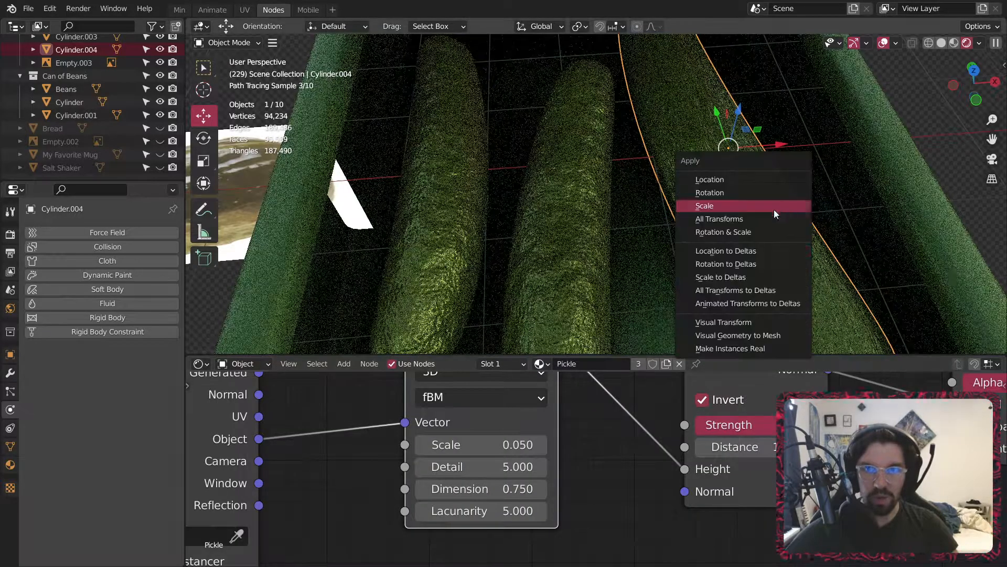
pyautogui.click(732, 207)
# - Reduce the base color saturation of the tin's Army Metal material to about 0.31
pyautogui.scroll(-5, 770, 210)
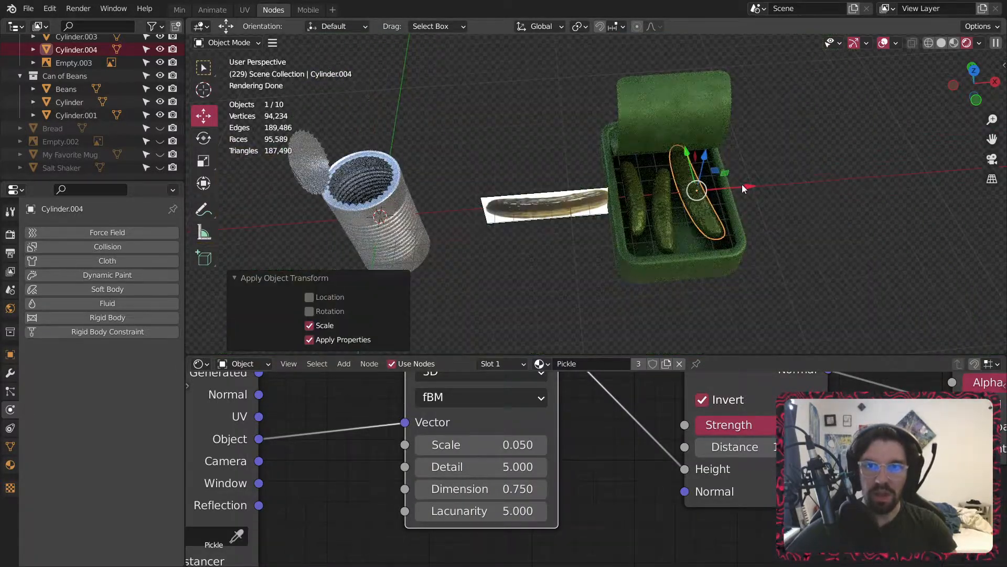
pyautogui.click(739, 225)
pyautogui.scroll(-8, 682, 413)
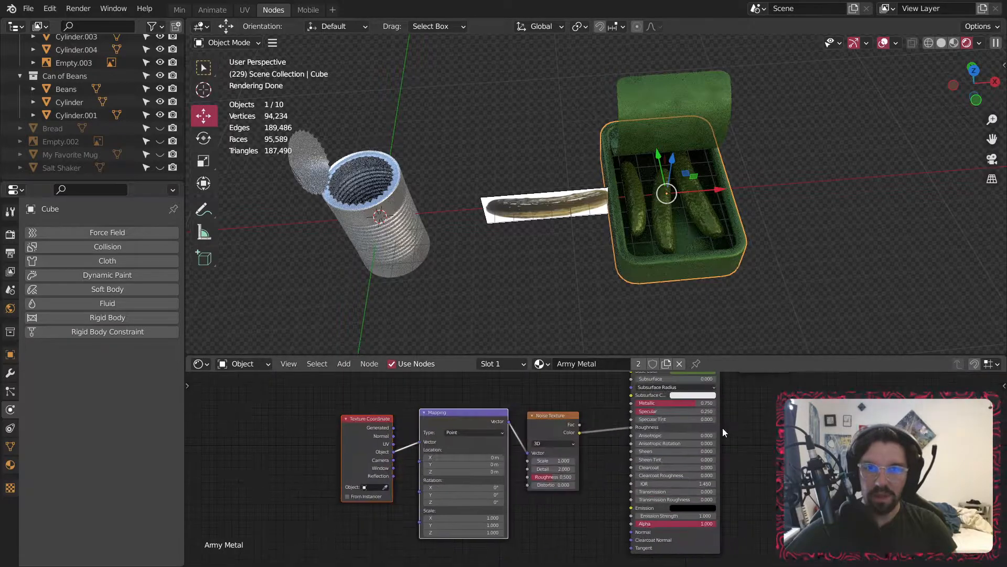
pyautogui.scroll(8, 638, 403)
pyautogui.click(610, 424)
pyautogui.moveTo(635, 369); pyautogui.dragTo(609, 385)
pyautogui.moveTo(636, 425); pyautogui.dragTo(603, 380, button='middle')
pyautogui.click(592, 378)
pyautogui.moveTo(605, 329); pyautogui.dragTo(569, 329)
pyautogui.moveTo(726, 458); pyautogui.dragTo(738, 431, button='middle')
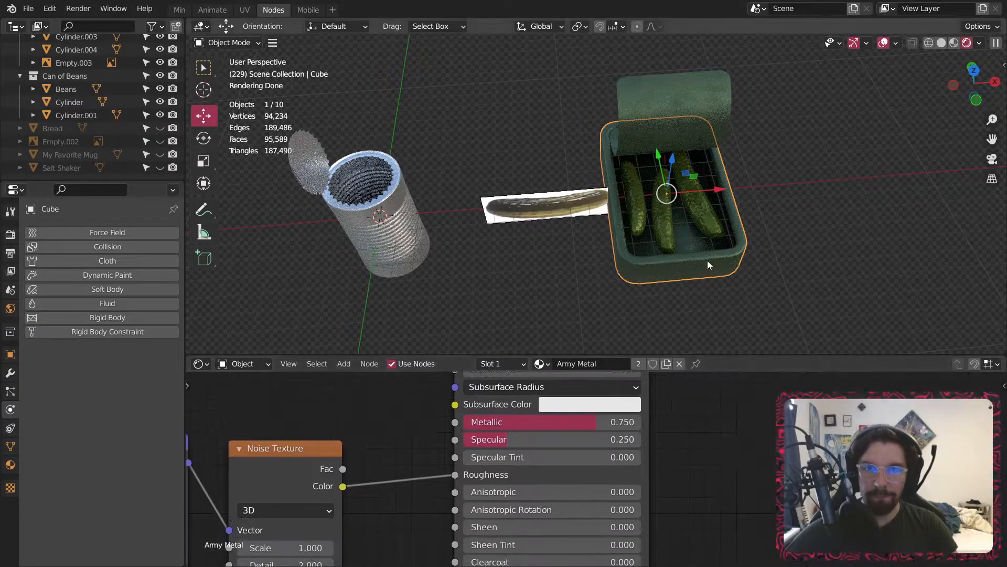
# - Shift the hue of the Army Metal base color slightly from green toward olive
pyautogui.scroll(4, 675, 272)
pyautogui.moveTo(586, 399); pyautogui.dragTo(595, 439, button='middle')
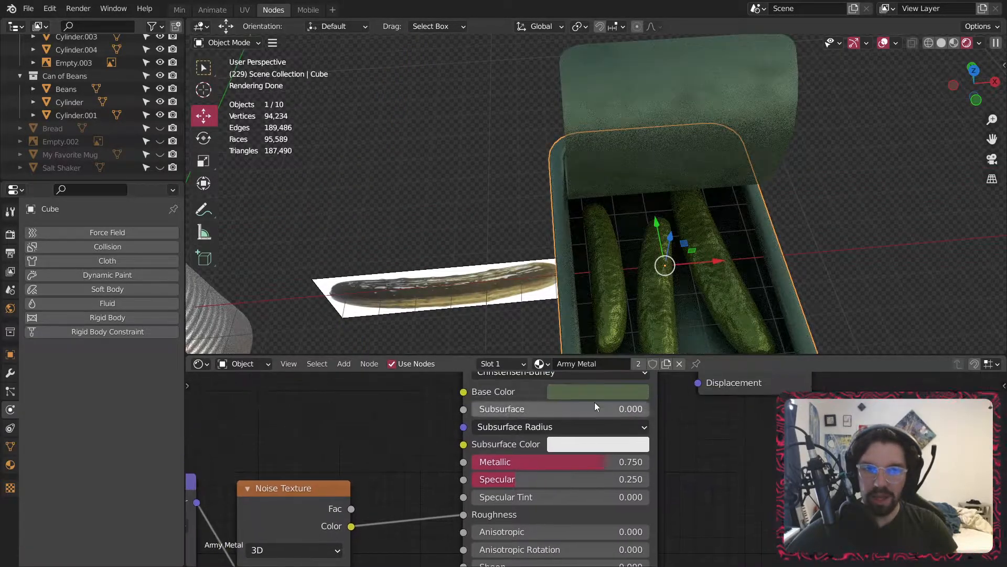
pyautogui.click(596, 391)
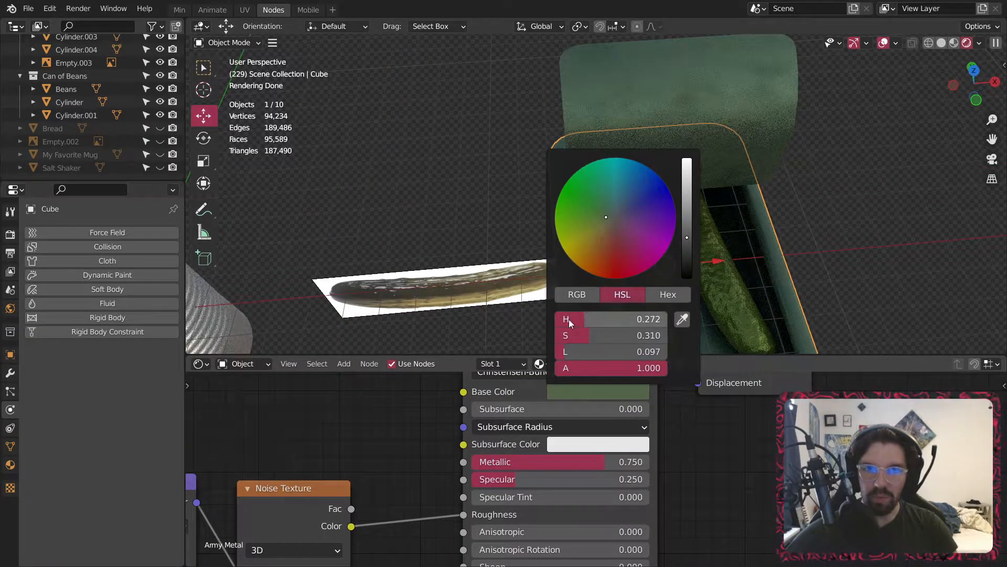
pyautogui.moveTo(611, 319); pyautogui.dragTo(604, 319)
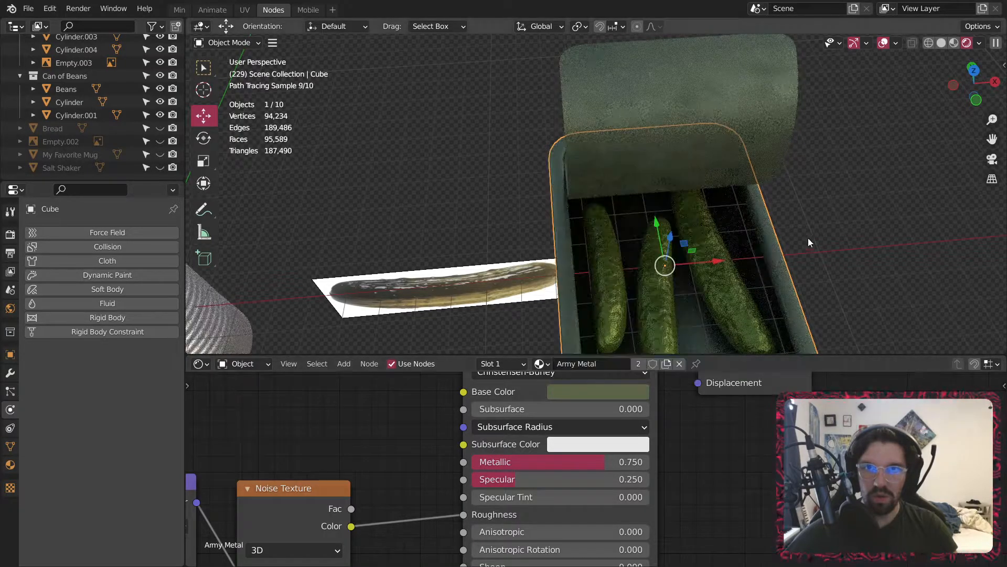
pyautogui.click(836, 227)
# - Set the tin's Army Metal material to Metallic 0.78 and Specular 0.054, trying a Metallic of 0.5 first
pyautogui.scroll(-1, 836, 227)
pyautogui.scroll(-1, 836, 225)
pyautogui.keyDown('shift'); pyautogui.moveTo(835, 226); pyautogui.dragTo(744, 150, button='middle'); pyautogui.keyUp('shift')
pyautogui.click(678, 279)
pyautogui.scroll(-2, 712, 442)
pyautogui.scroll(2, 712, 443)
pyautogui.moveTo(652, 456); pyautogui.dragTo(676, 426, button='middle')
pyautogui.scroll(1, 632, 386)
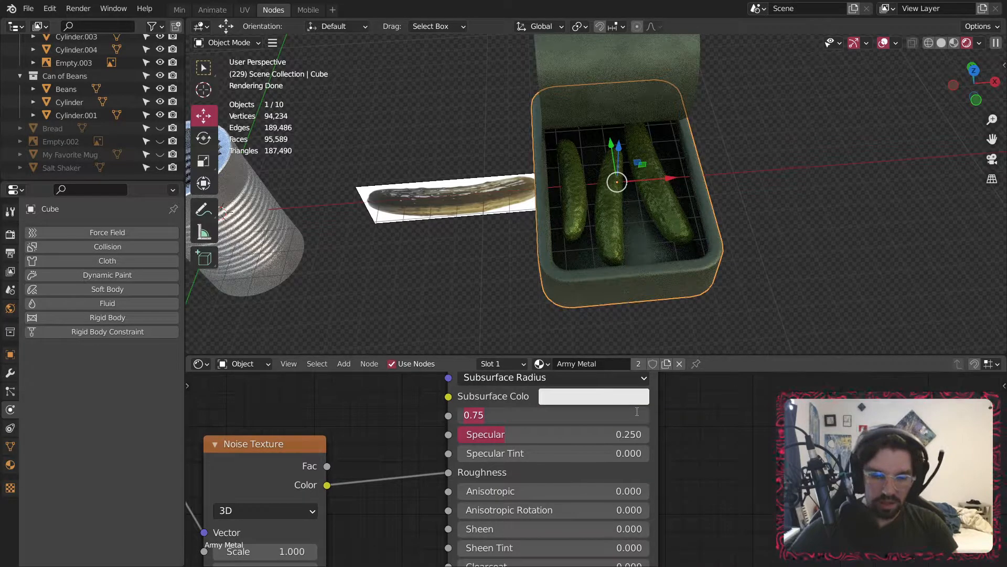
pyautogui.write('0.5')
pyautogui.press('Return')
pyautogui.moveTo(586, 413); pyautogui.dragTo(641, 413)
pyautogui.moveTo(516, 436); pyautogui.dragTo(477, 436)
# - Delete the pickle reference image beside the tin
pyautogui.moveTo(567, 201); pyautogui.dragTo(609, 122, button='middle')
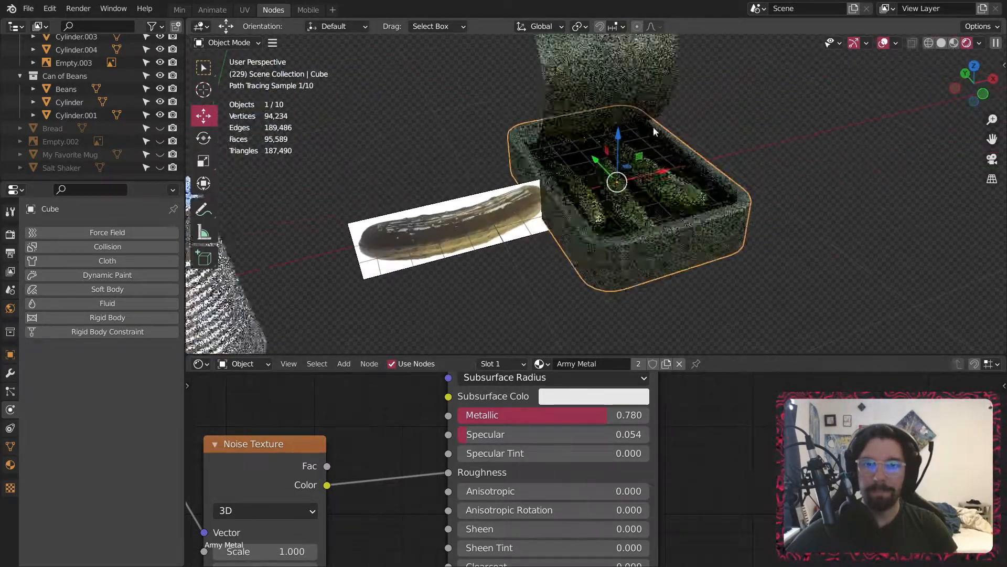
pyautogui.click(455, 238)
pyautogui.press('Delete')
# - Select the three pickles, the tin and both lid parts and move them beside the bean can, finishing with about -0.58 m along X
pyautogui.moveTo(823, 372); pyautogui.dragTo(627, 224, button='middle')
pyautogui.click(606, 203)
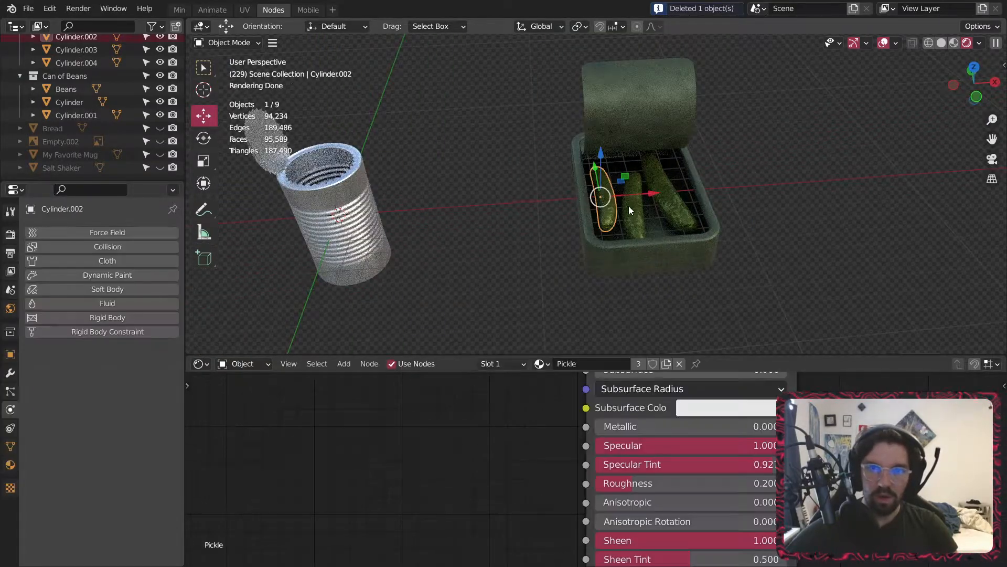
pyautogui.keyDown('shift'); pyautogui.click(630, 207); pyautogui.keyUp('shift')
pyautogui.keyDown('shift'); pyautogui.click(667, 209); pyautogui.keyUp('shift')
pyautogui.keyDown('shift'); pyautogui.click(666, 209); pyautogui.keyUp('shift')
pyautogui.keyDown('shift'); pyautogui.click(633, 115); pyautogui.keyUp('shift')
pyautogui.moveTo(490, 126); pyautogui.dragTo(640, 111, button='middle')
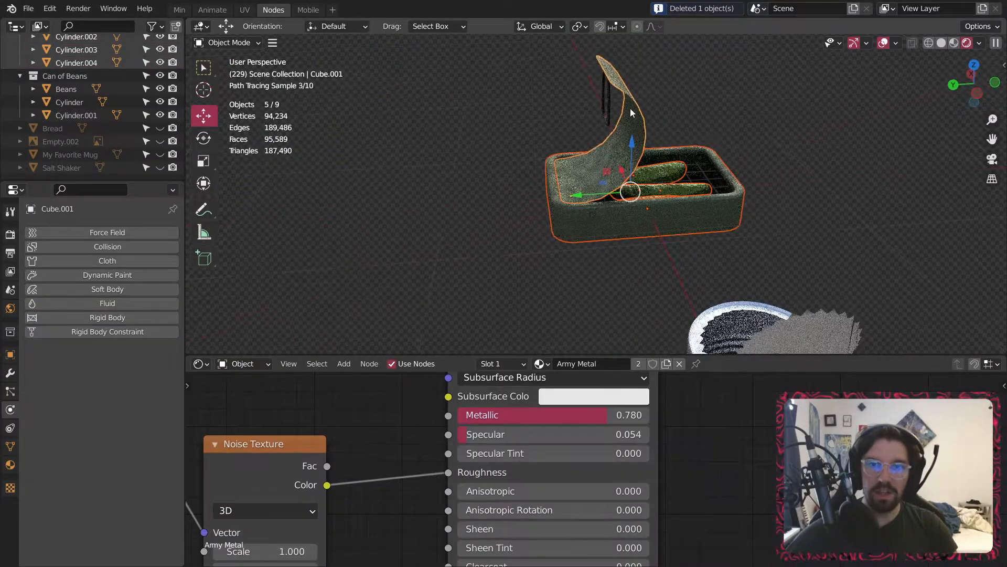
pyautogui.keyDown('shift'); pyautogui.click(609, 109); pyautogui.keyUp('shift')
pyautogui.moveTo(743, 151); pyautogui.dragTo(597, 166, button='middle')
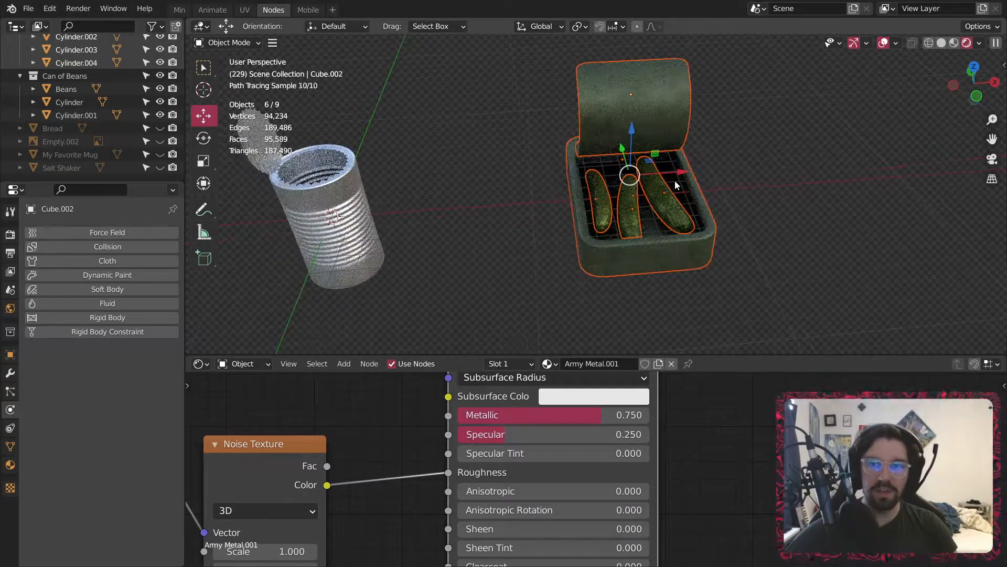
pyautogui.press('g')
pyautogui.press('x')
pyautogui.press('z')
pyautogui.click(551, 214)
pyautogui.moveTo(551, 214)
pyautogui.mouseDown(button='middle')
pyautogui.moveTo(572, 215)
pyautogui.moveTo(561, 225)
pyautogui.moveTo(566, 241)
pyautogui.moveTo(619, 245)
pyautogui.moveTo(631, 233)
pyautogui.moveTo(567, 237)
pyautogui.mouseUp(button='middle')
pyautogui.press('g')
pyautogui.press('x')
pyautogui.click(584, 254)
# - Rotate the pickle tin assembly about the vertical axis, slide it close to the bean can and deselect it
pyautogui.click(204, 142)
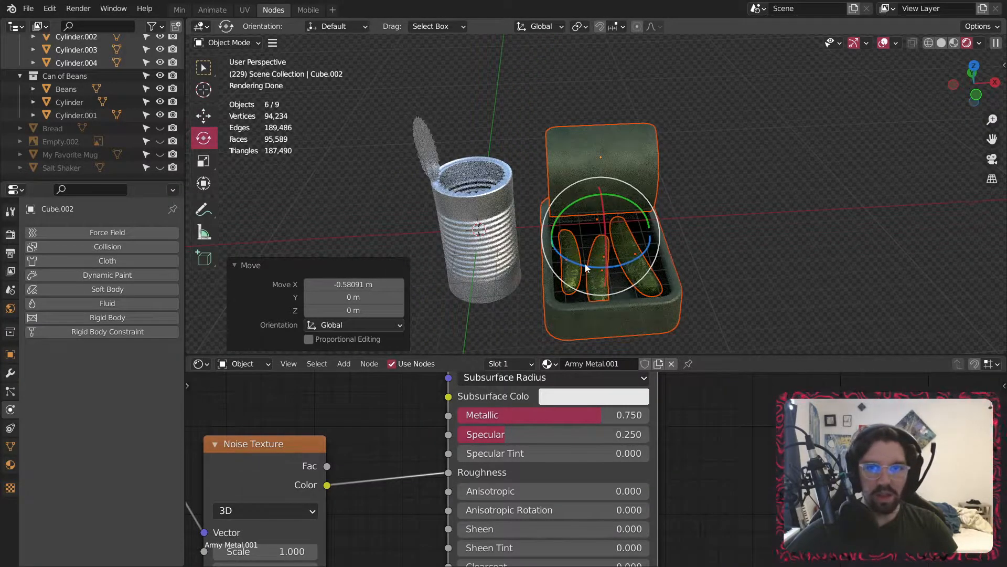
pyautogui.moveTo(591, 268)
pyautogui.mouseDown()
pyautogui.moveTo(616, 265)
pyautogui.moveTo(608, 267)
pyautogui.mouseUp()
pyautogui.click(204, 117)
pyautogui.moveTo(704, 238); pyautogui.dragTo(647, 288, button='middle')
pyautogui.moveTo(637, 187); pyautogui.dragTo(658, 163)
pyautogui.moveTo(630, 235); pyautogui.dragTo(678, 237, button='middle')
pyautogui.moveTo(675, 208); pyautogui.dragTo(650, 205)
pyautogui.click(710, 161)
# - Add a Spot light to the scene with the bean can and pickle tin
pyautogui.moveTo(680, 226); pyautogui.dragTo(692, 172, button='middle')
pyautogui.moveTo(612, 137)
pyautogui.mouseDown(button='middle')
pyautogui.moveTo(546, 221)
pyautogui.moveTo(549, 279)
pyautogui.moveTo(574, 259)
pyautogui.moveTo(574, 280)
pyautogui.moveTo(581, 197)
pyautogui.moveTo(600, 227)
pyautogui.moveTo(569, 239)
pyautogui.moveTo(574, 251)
pyautogui.mouseUp(button='middle')
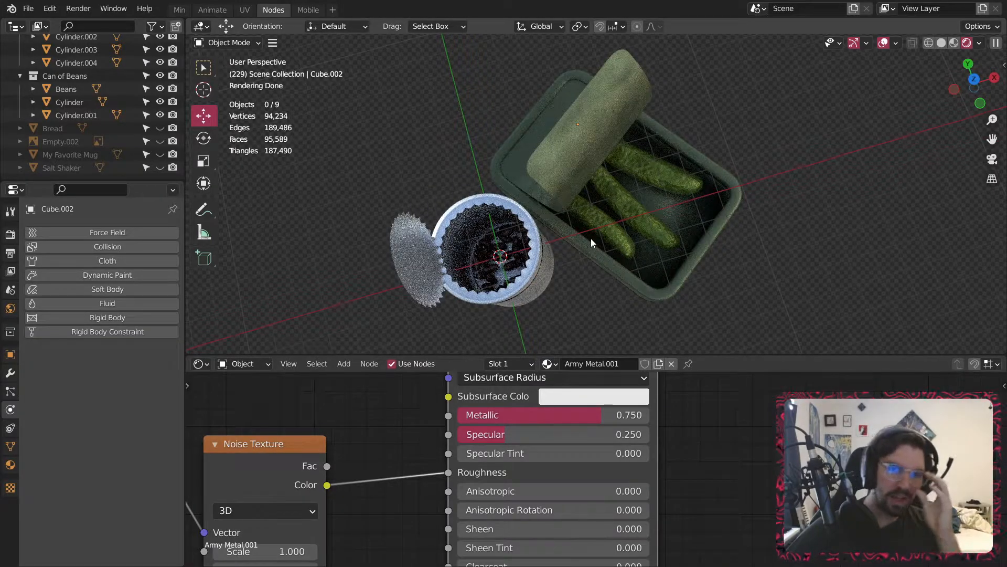
pyautogui.scroll(3, 591, 239)
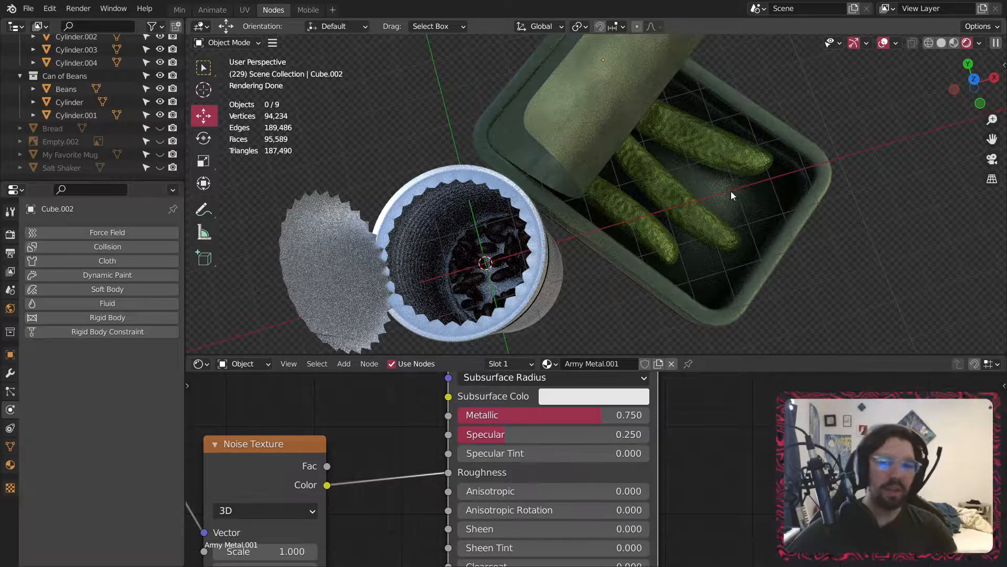
pyautogui.scroll(-5, 700, 223)
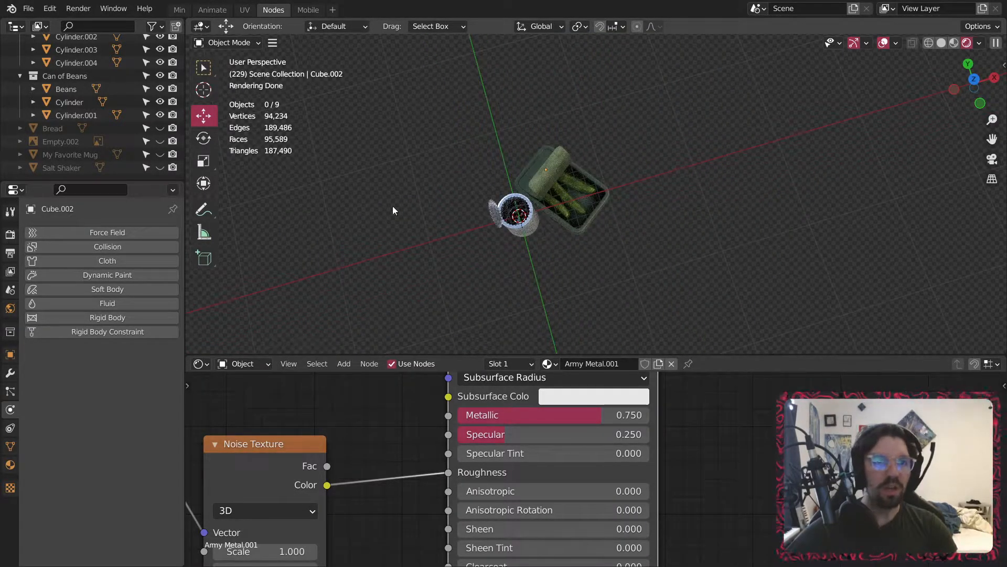
pyautogui.click(272, 43)
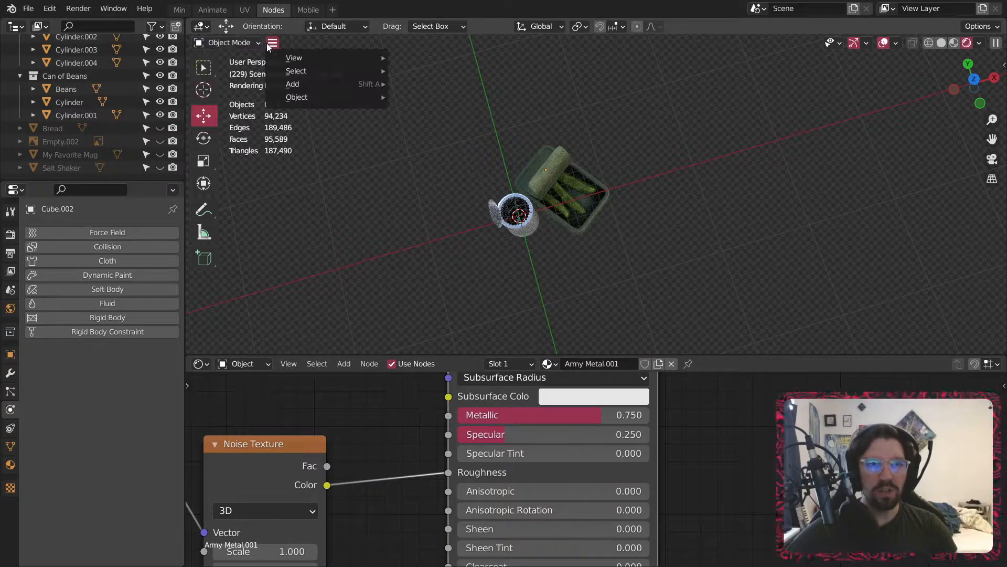
pyautogui.moveTo(305, 83)
pyautogui.moveTo(471, 246)
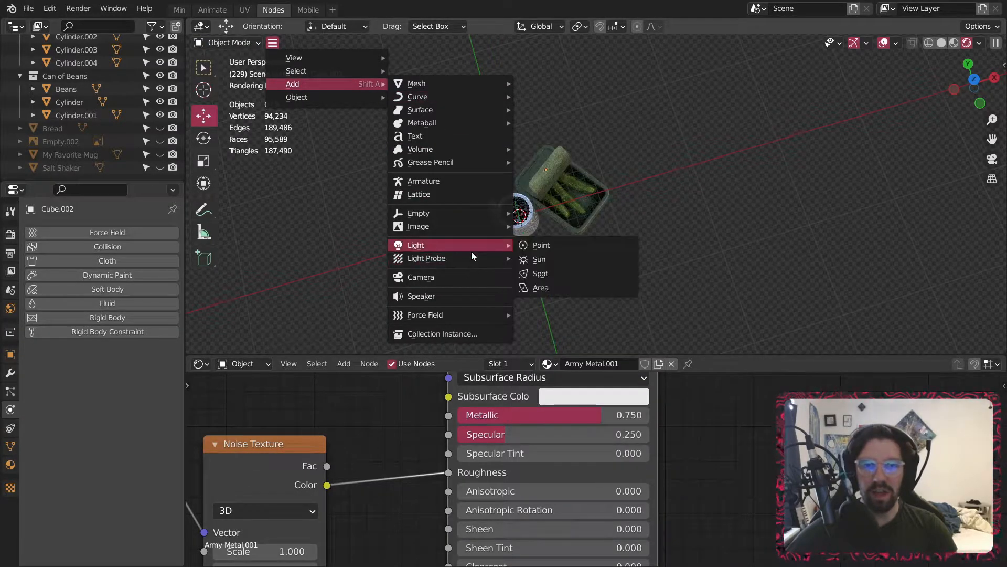
pyautogui.click(552, 276)
# - Raise the spot light above the two tins, shift it along X, and lower it by about 3.15 m
pyautogui.moveTo(553, 236); pyautogui.dragTo(533, 129, button='middle')
pyautogui.moveTo(518, 159); pyautogui.dragTo(521, 81)
pyautogui.moveTo(522, 81); pyautogui.dragTo(565, 178, button='middle')
pyautogui.moveTo(586, 124); pyautogui.dragTo(620, 129)
pyautogui.moveTo(571, 80); pyautogui.dragTo(571, 107)
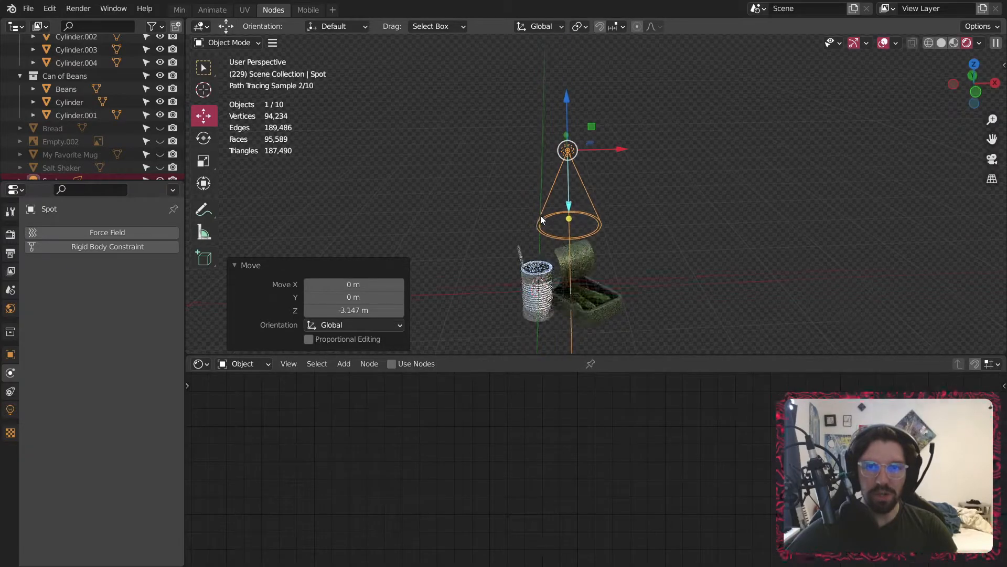
pyautogui.scroll(2, 572, 212)
pyautogui.moveTo(572, 173); pyautogui.dragTo(569, 473)
pyautogui.hotkey('ctrl', 'z')
# - Set the spot light's Radius to 1 m and its Power to 50 W
pyautogui.moveTo(625, 288); pyautogui.dragTo(304, 276, button='middle')
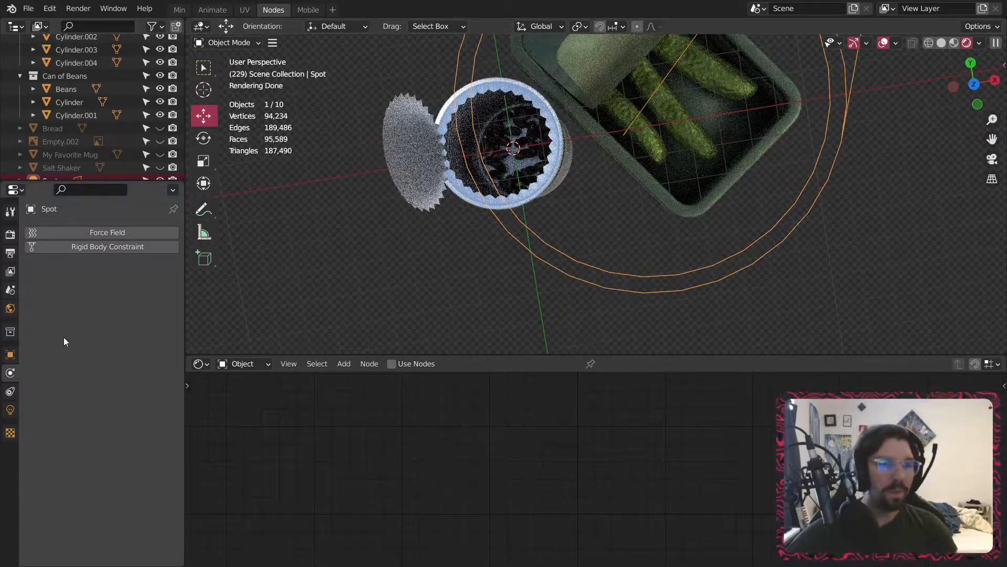
pyautogui.click(10, 410)
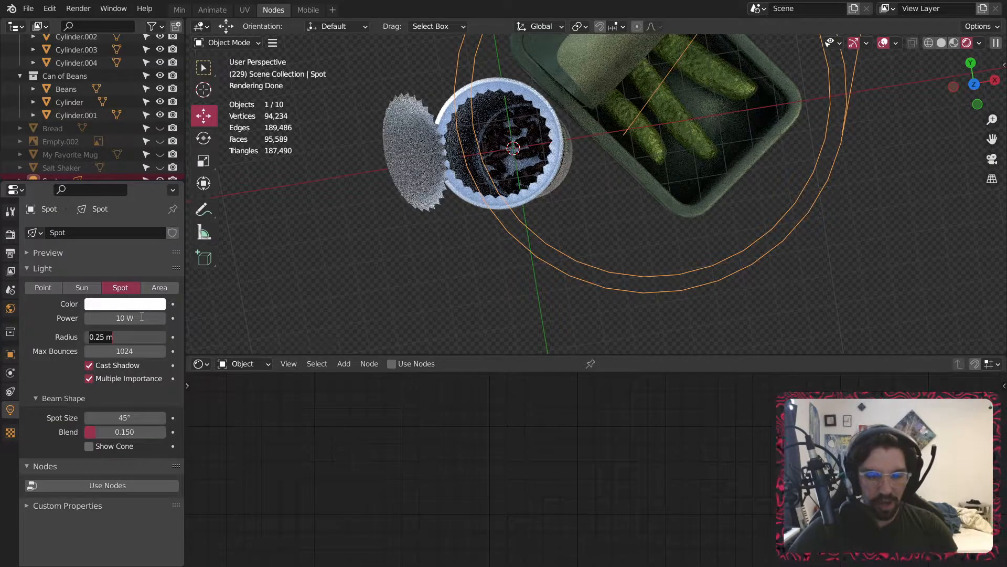
pyautogui.write('5')
pyautogui.press('Return')
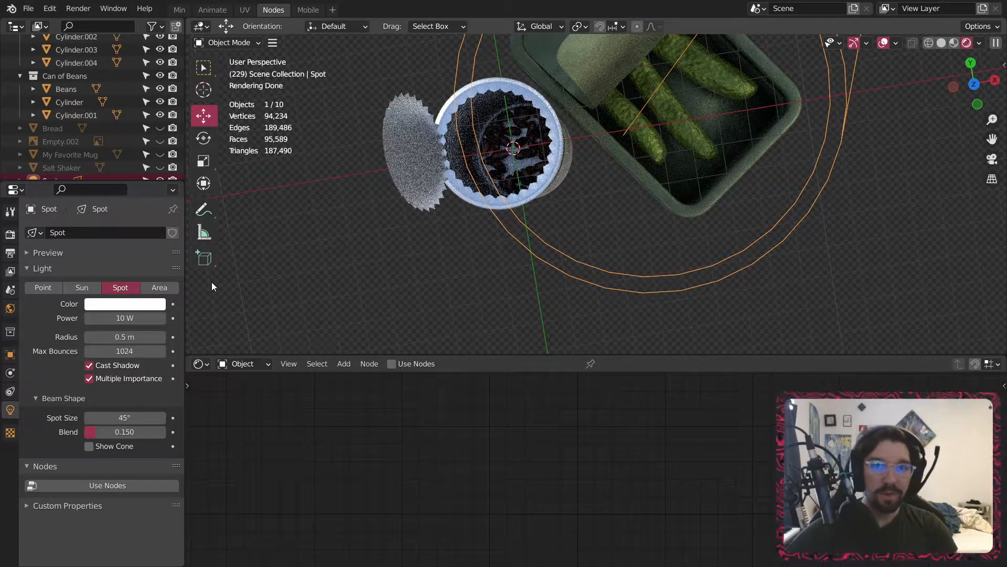
pyautogui.press('Return')
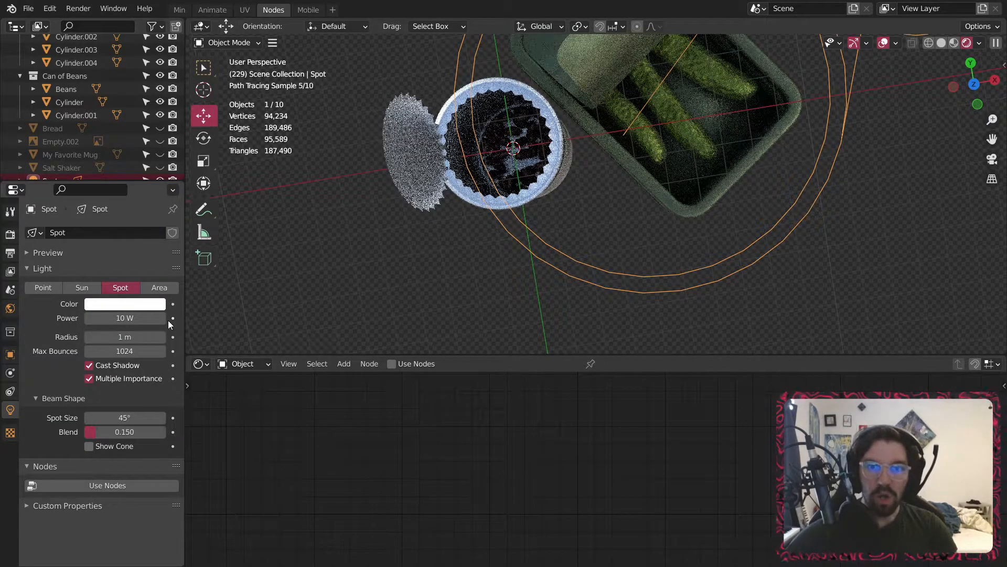
pyautogui.click(136, 318)
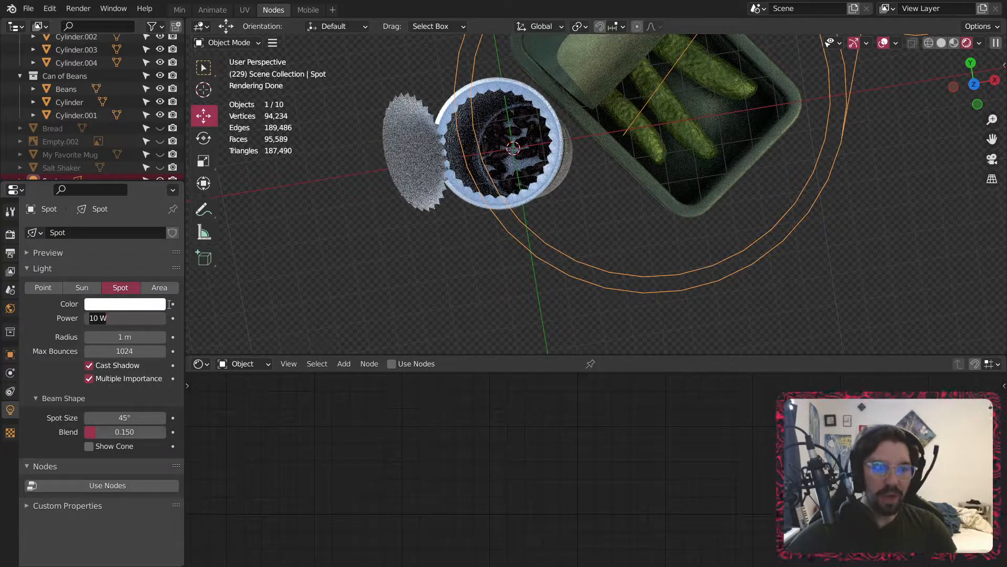
pyautogui.write('50')
pyautogui.press('Return')
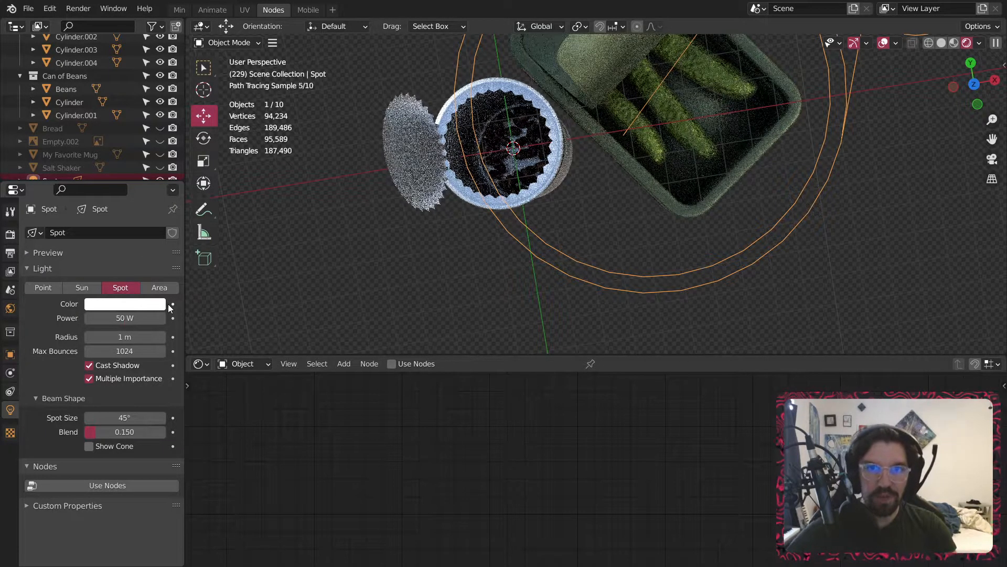
# - Move the spot light about -3.8 m along the global X axis so it sits on the bean can's side
pyautogui.moveTo(754, 123); pyautogui.dragTo(729, 152, button='middle')
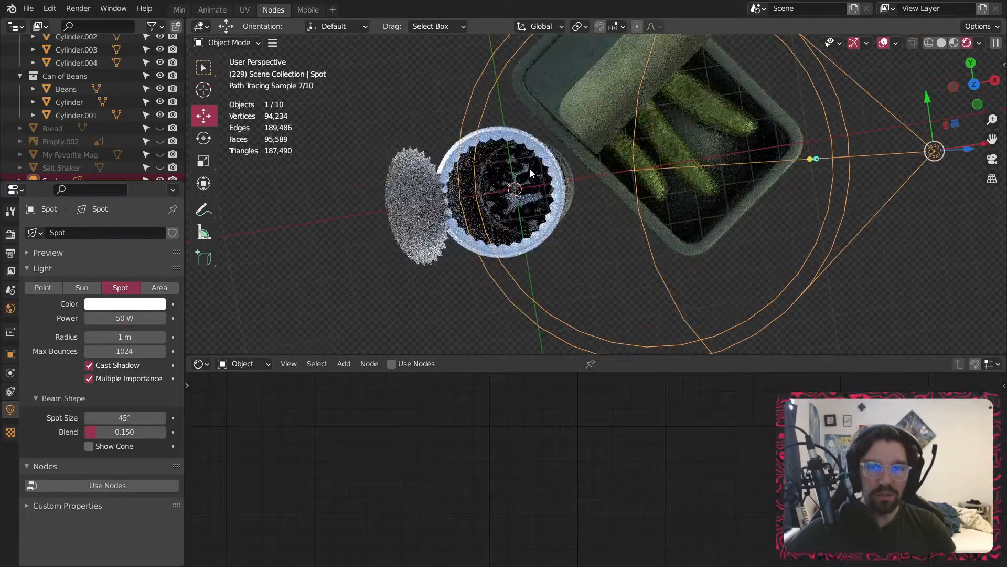
pyautogui.moveTo(920, 150); pyautogui.dragTo(895, 171, button='middle')
pyautogui.moveTo(827, 187); pyautogui.dragTo(606, 257, button='middle')
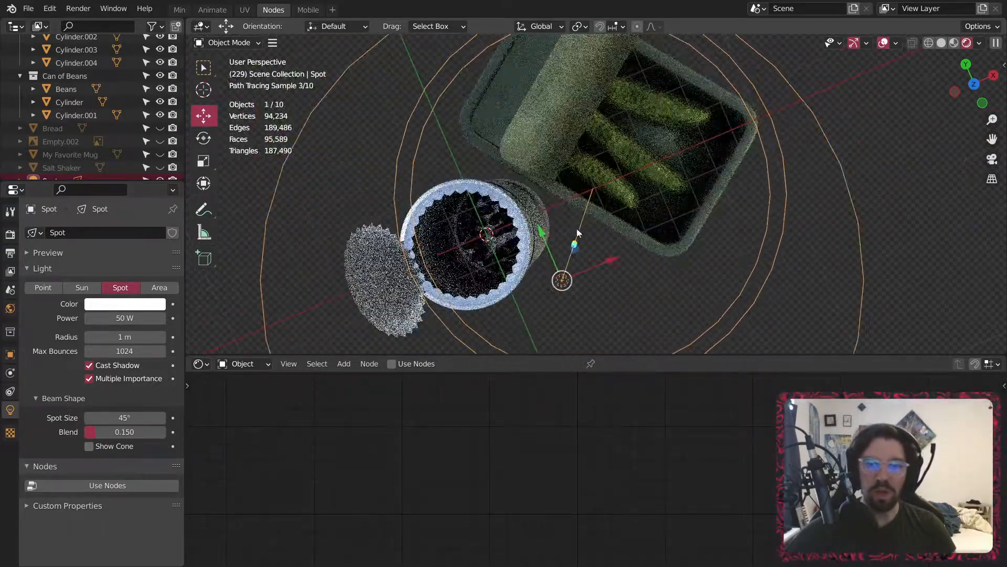
pyautogui.press('g')
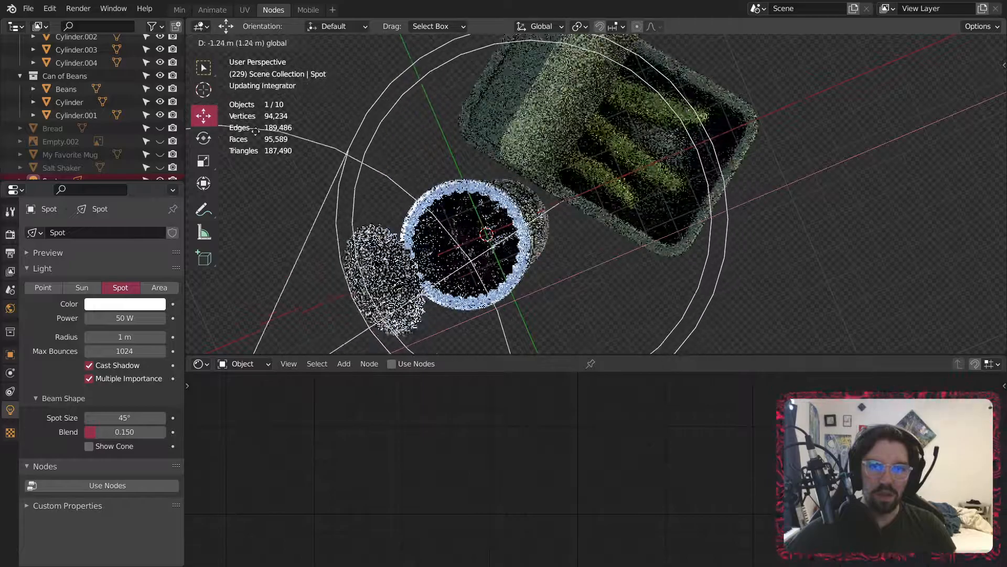
pyautogui.click(555, 135)
pyautogui.moveTo(555, 137); pyautogui.dragTo(697, 141, button='middle')
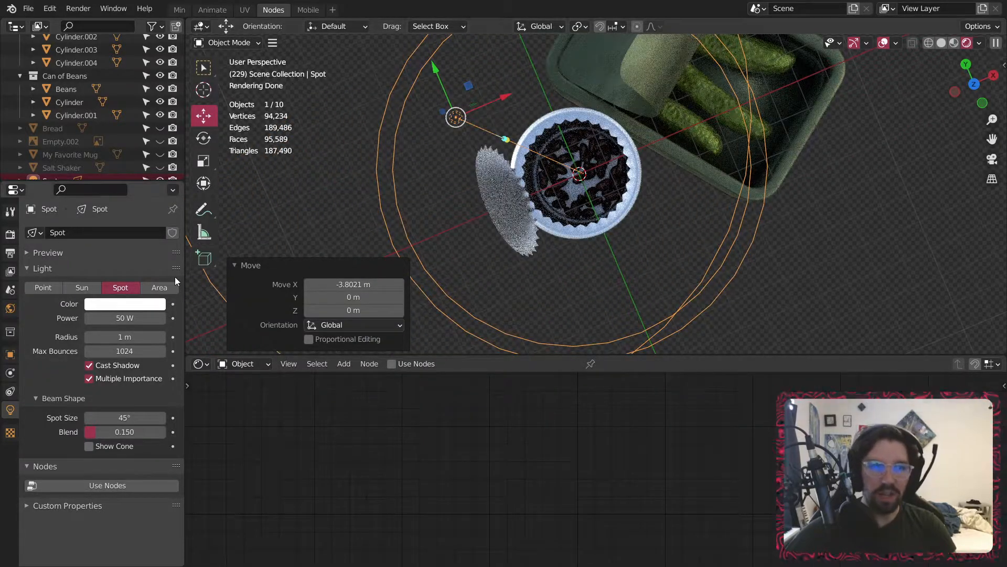
# - Set the spot light's Spot Size to 60°, check the lighting on the beans and both tins, and save the file
pyautogui.click(136, 414)
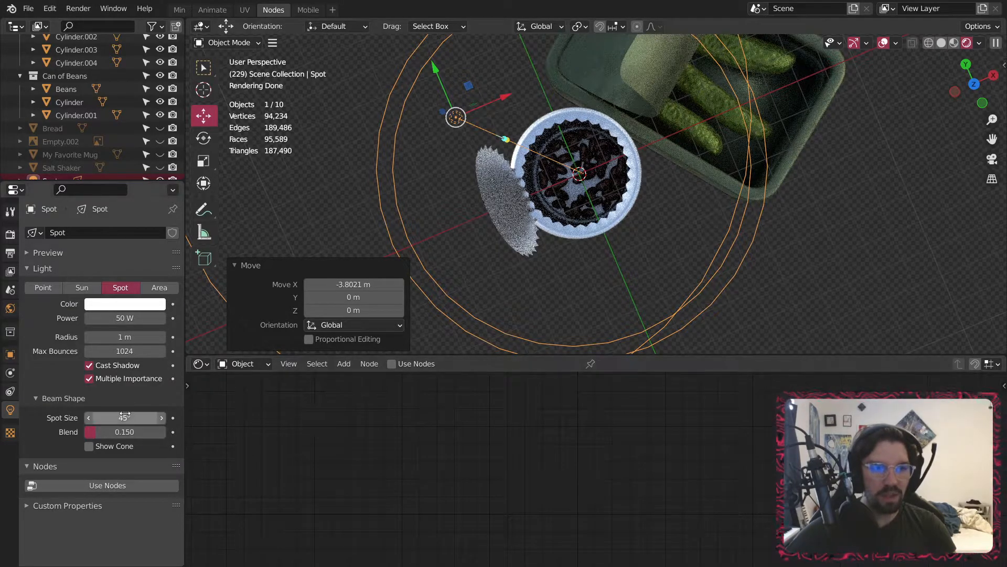
pyautogui.press('Return')
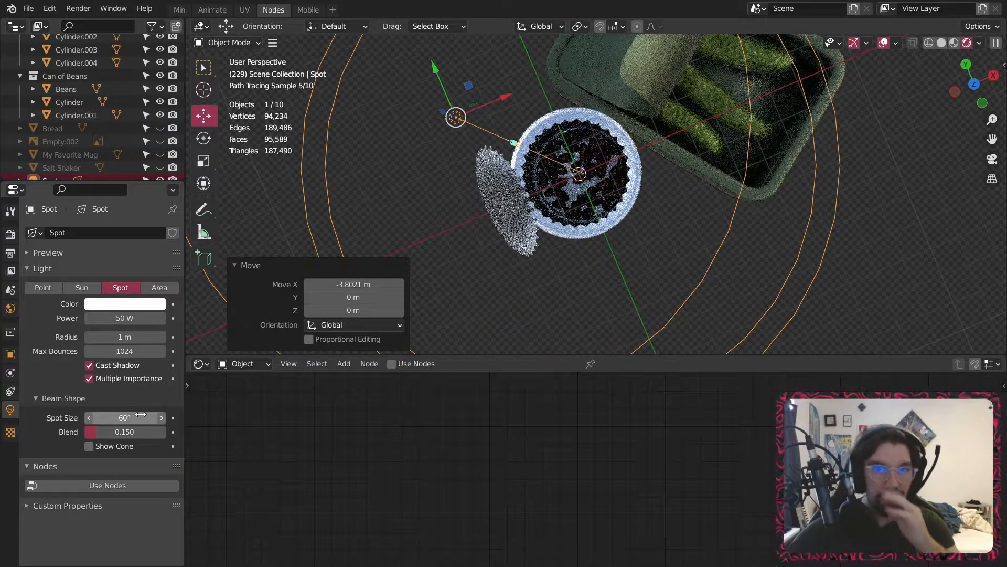
pyautogui.scroll(10, 593, 167)
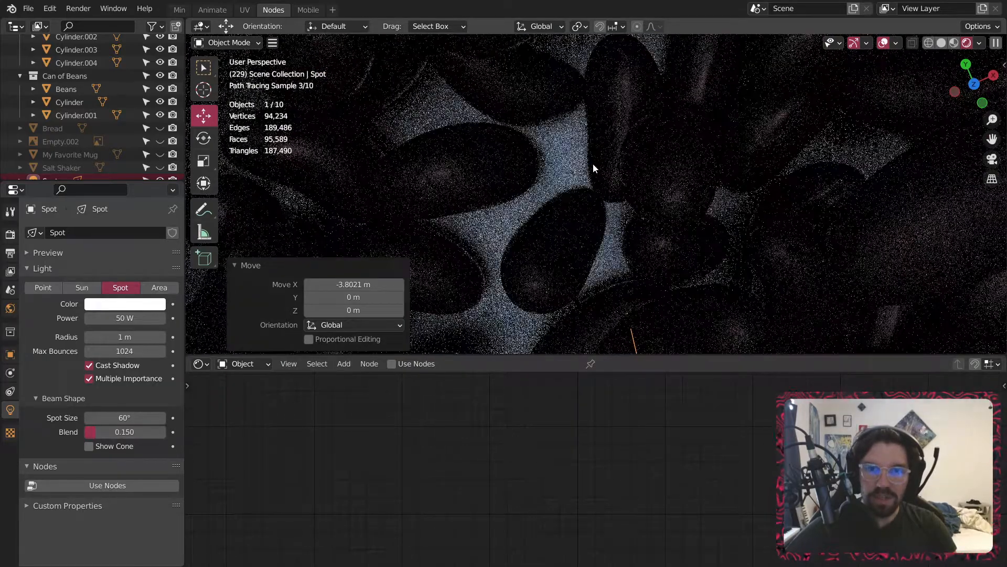
pyautogui.scroll(-5, 593, 163)
pyautogui.scroll(-8, 605, 153)
pyautogui.keyDown('shift'); pyautogui.moveTo(644, 170); pyautogui.dragTo(592, 184, button='middle'); pyautogui.keyUp('shift')
pyautogui.moveTo(576, 232); pyautogui.dragTo(593, 252, button='middle')
pyautogui.scroll(3, 567, 205)
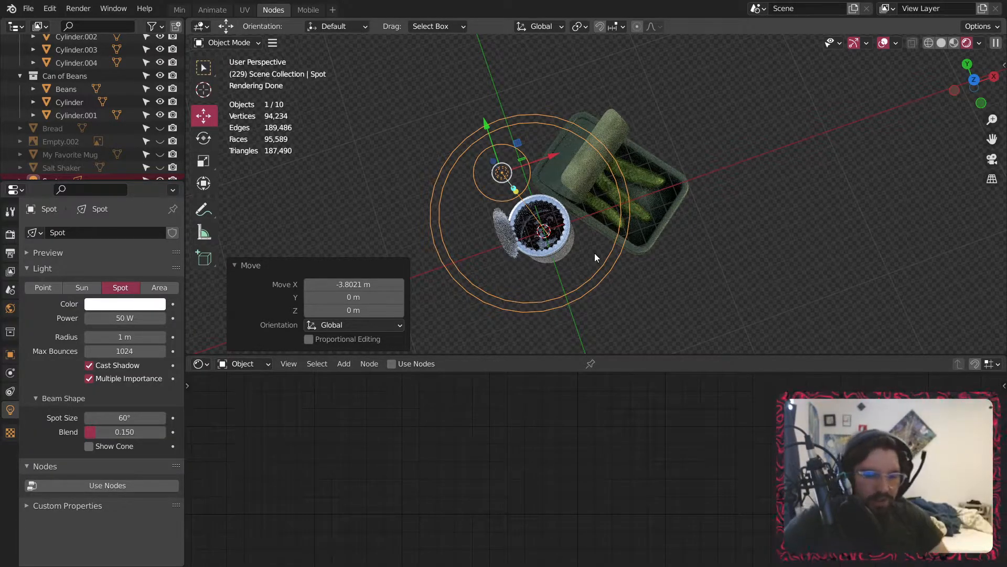
pyautogui.hotkey('ctrl', 's')
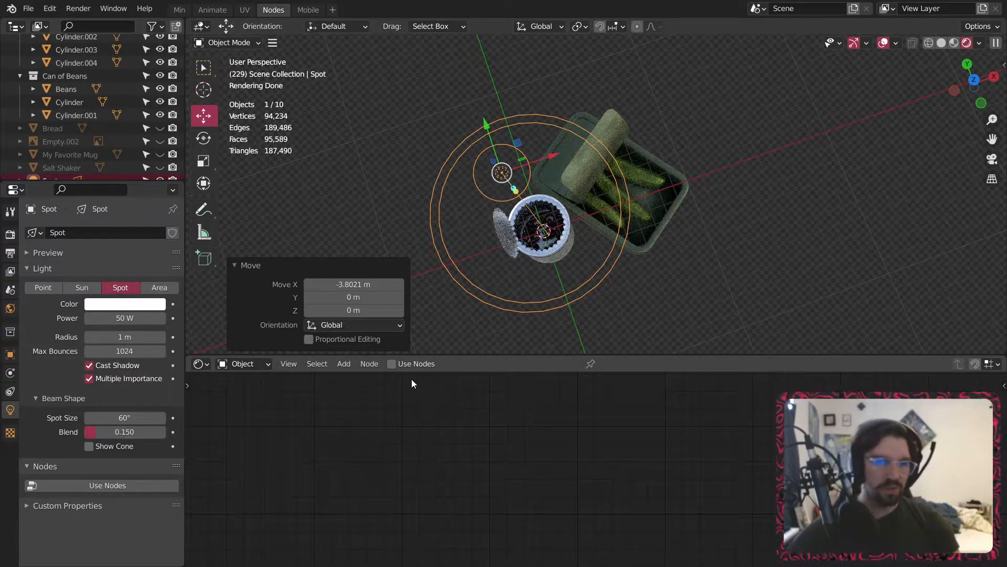
# - Switch to the Min workspace, inspect the bean can and pickle tin in solid shading, and save Cookware.blend
pyautogui.click(181, 10)
pyautogui.moveTo(846, 344); pyautogui.dragTo(846, 325, button='middle')
pyautogui.scroll(-3, 846, 325)
pyautogui.scroll(-3, 846, 326)
pyautogui.scroll(5, 700, 313)
pyautogui.moveTo(700, 313); pyautogui.dragTo(653, 381, button='middle')
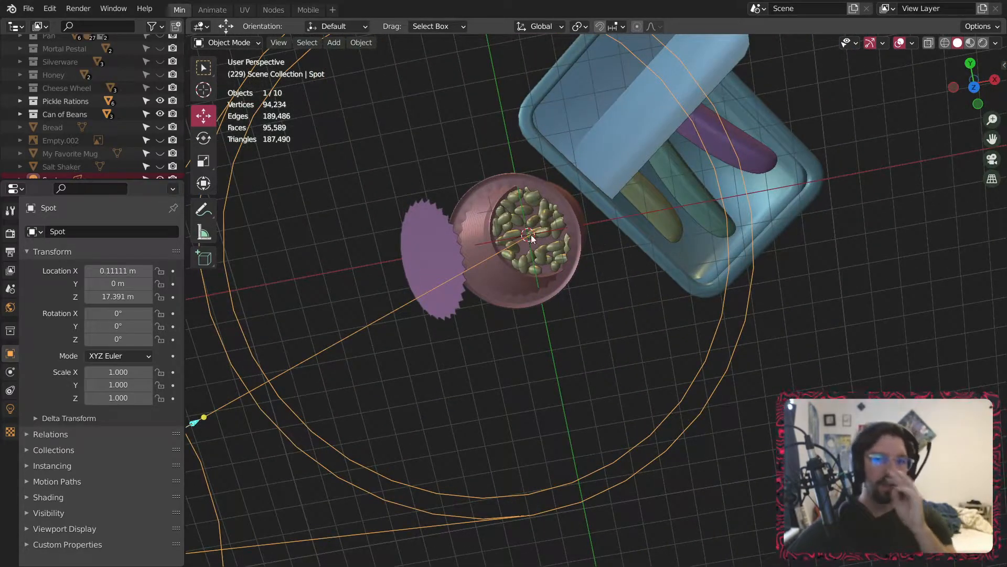
pyautogui.moveTo(677, 141); pyautogui.dragTo(678, 109, button='middle')
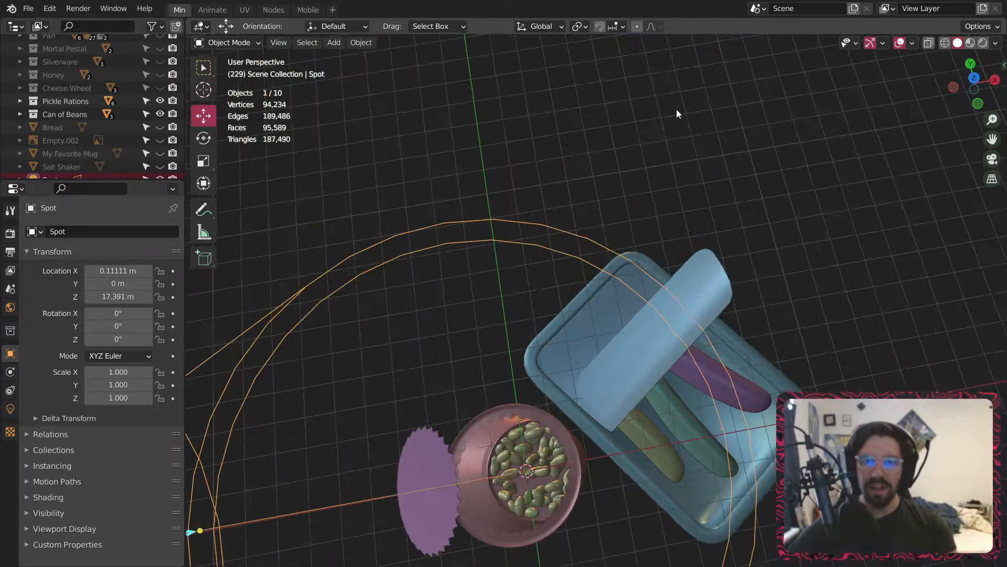
pyautogui.scroll(4, 682, 443)
pyautogui.moveTo(682, 443); pyautogui.dragTo(647, 327, button='middle')
pyautogui.scroll(-5, 647, 327)
pyautogui.keyDown('shift'); pyautogui.moveTo(666, 453); pyautogui.dragTo(592, 360, button='middle'); pyautogui.keyUp('shift')
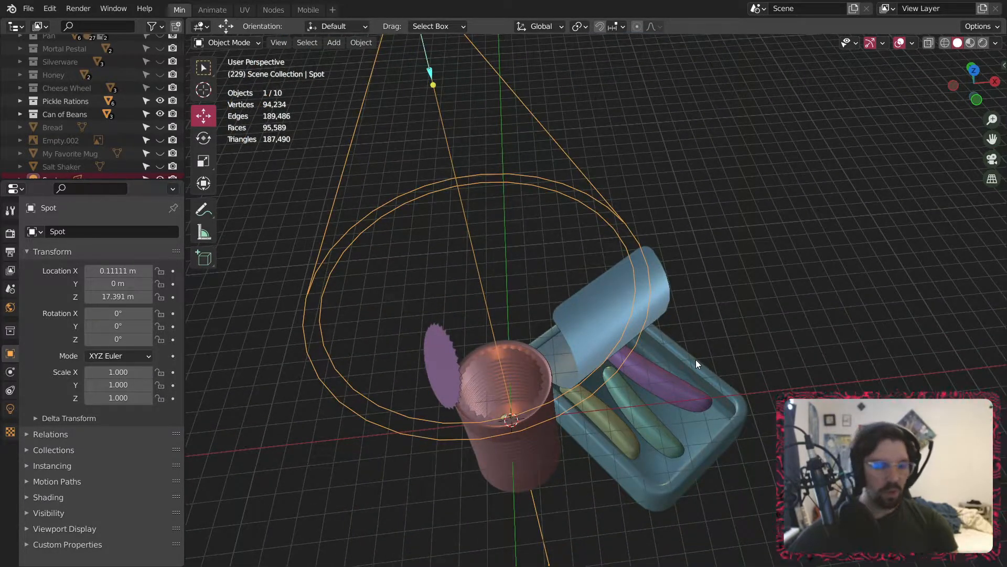
pyautogui.hotkey('ctrl', 's')
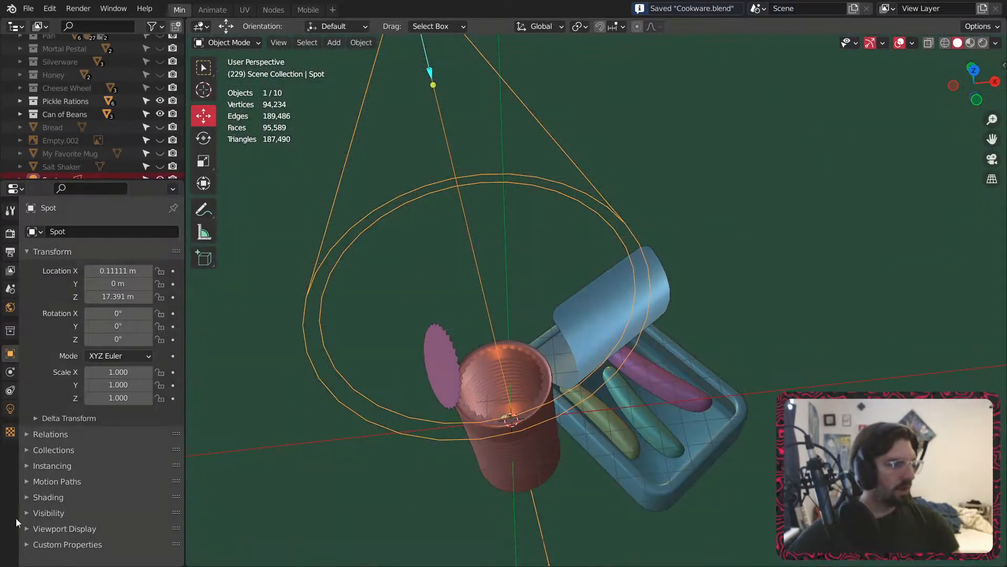
# - Deselect the spot light, switch to Firefox and search Google for "stardew valley marriage"
pyautogui.press('super')
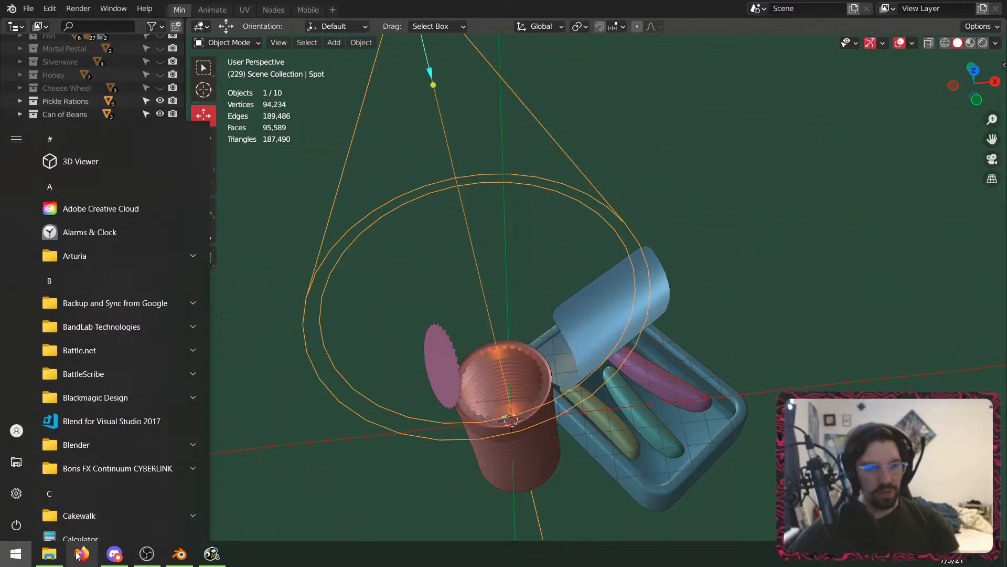
pyautogui.click(279, 400)
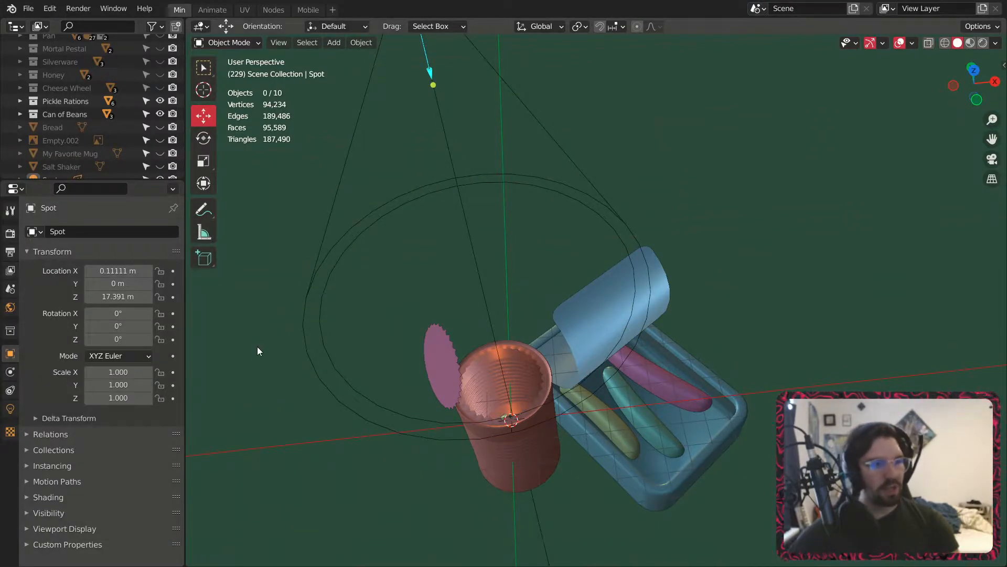
pyautogui.press('super')
pyautogui.press('super')
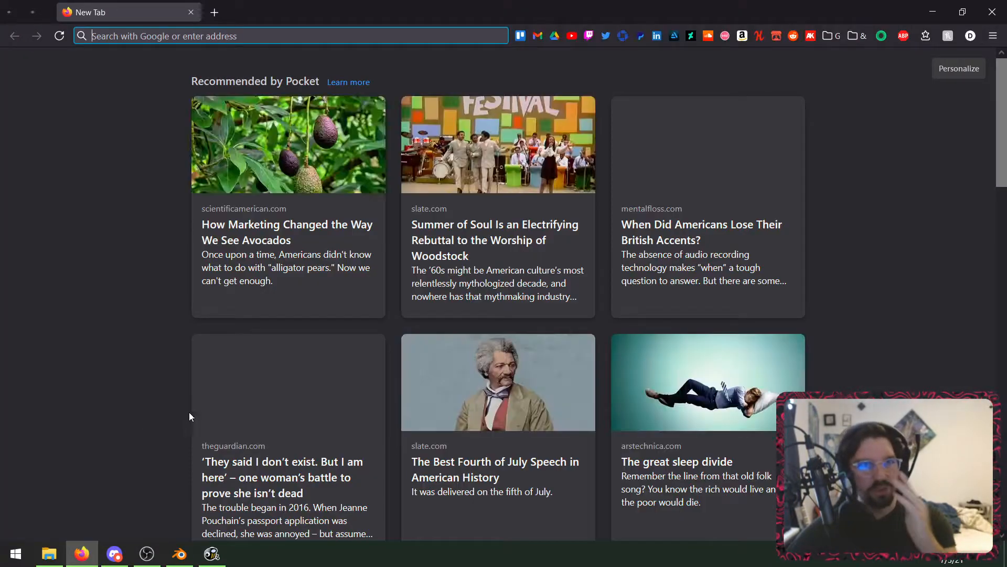
pyautogui.click(349, 37)
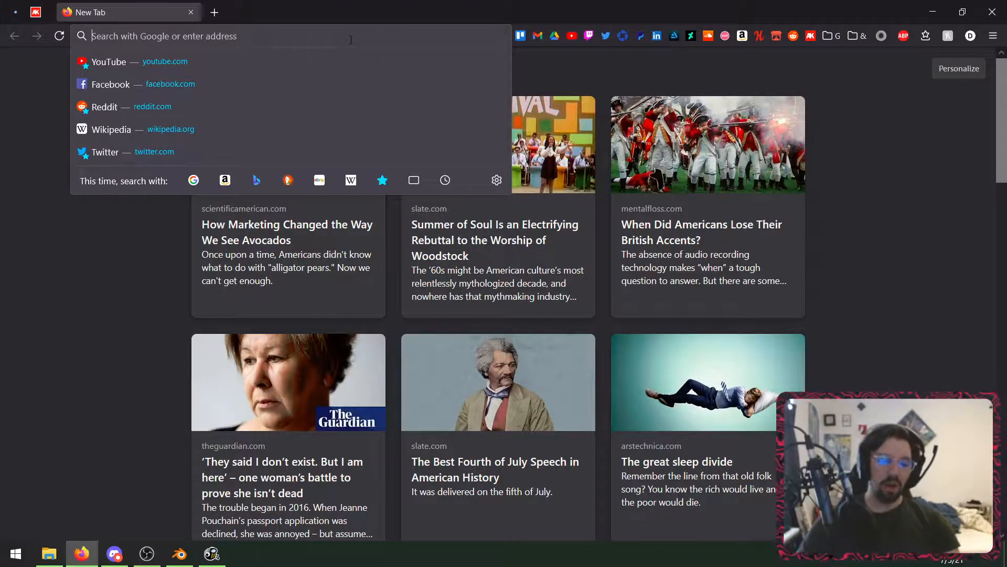
pyautogui.write('stard')
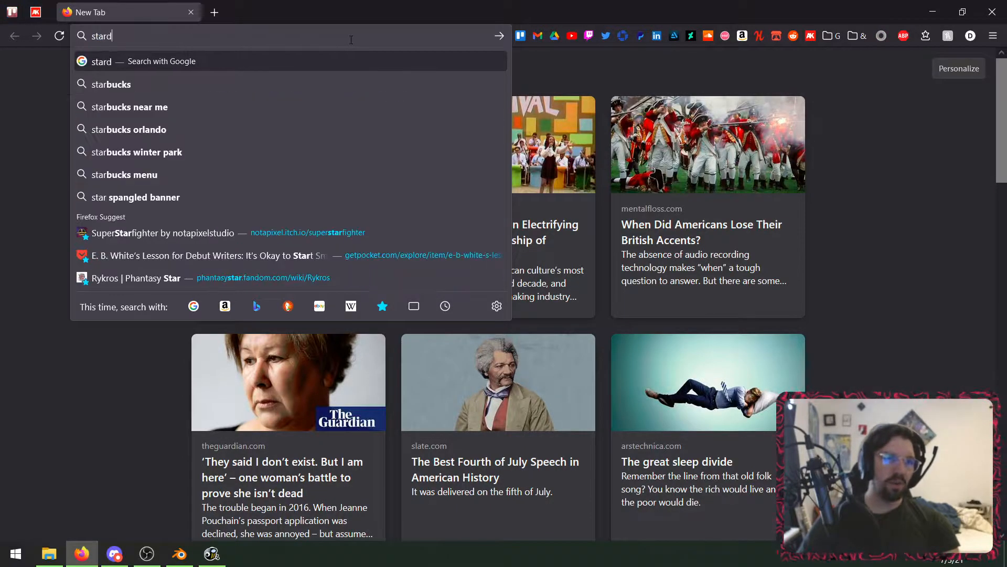
pyautogui.write('ew valley marriage')
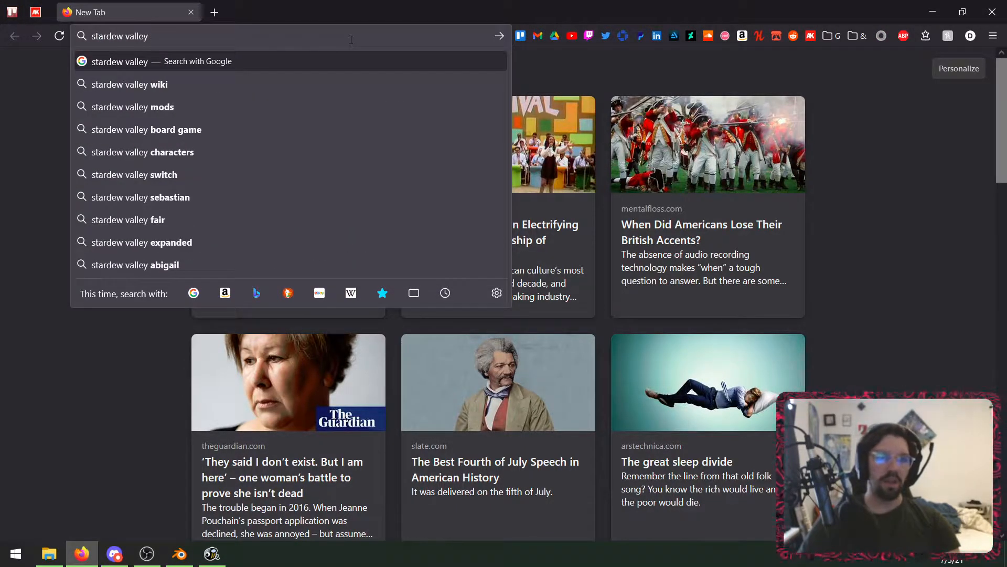
pyautogui.press('Return')
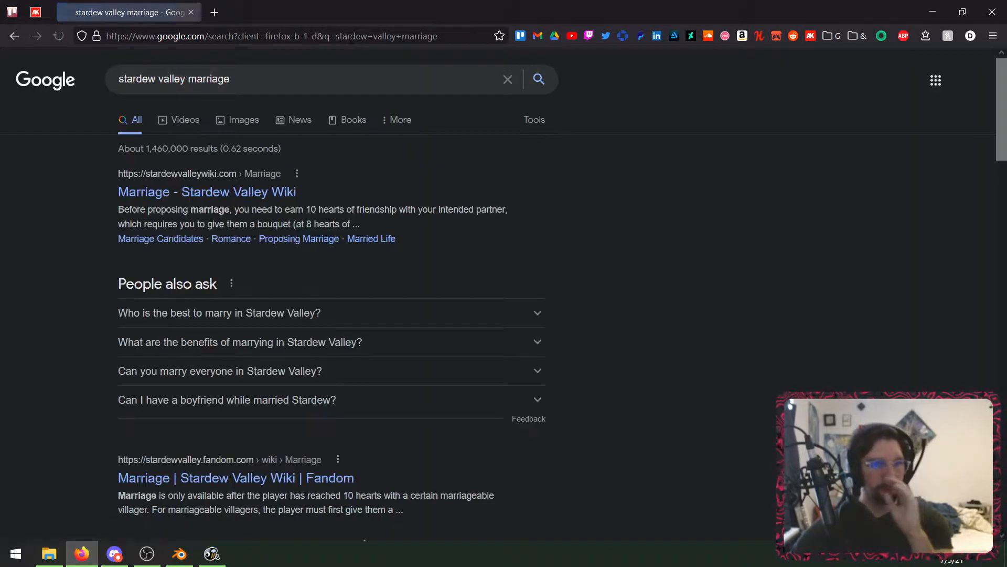
# - Open the Stardew Valley Wiki's Marriage page, open the Elliott and Sebastian candidate pages in new tabs, and show Elliott's
pyautogui.click(206, 194)
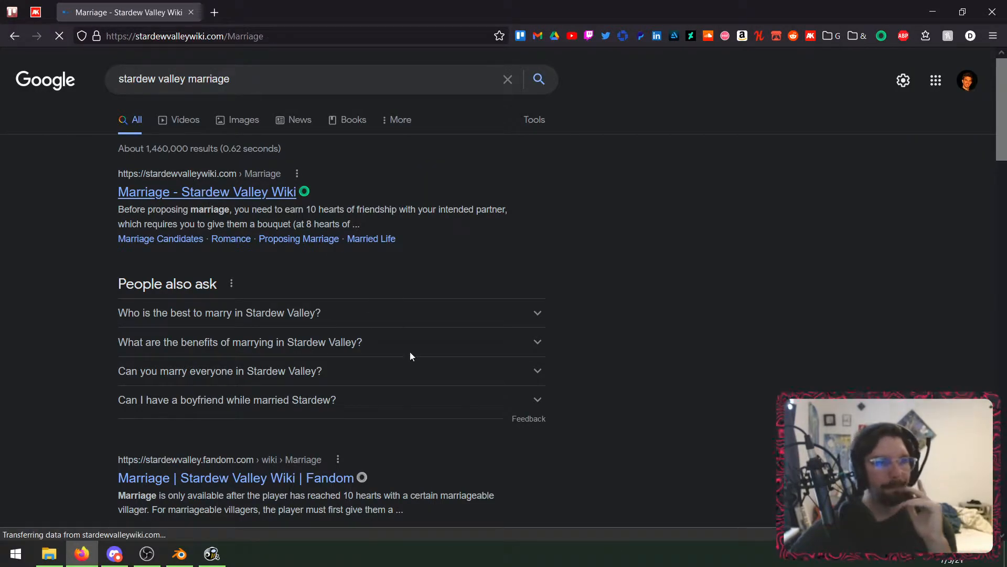
pyautogui.scroll(-10, 519, 269)
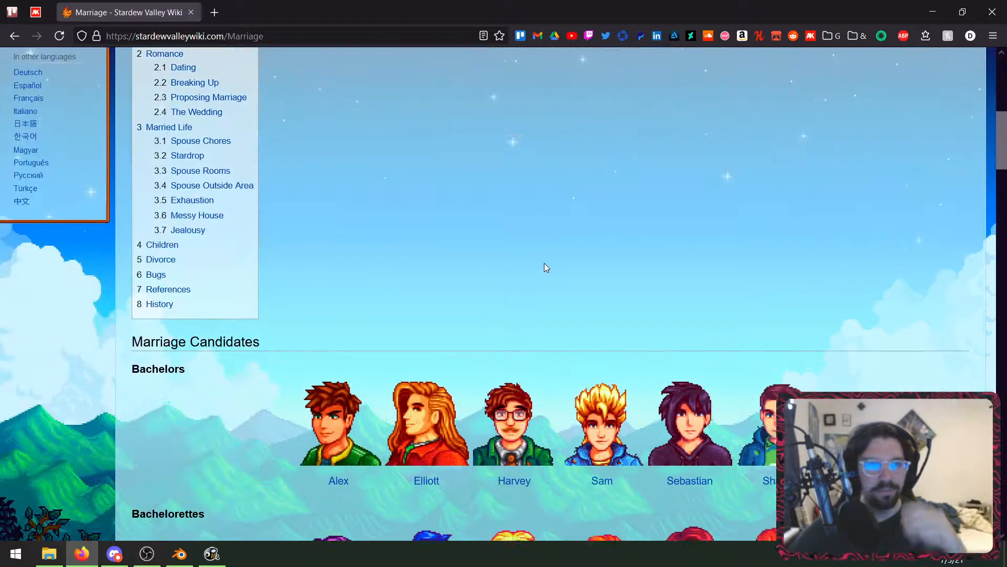
pyautogui.scroll(-1, 540, 266)
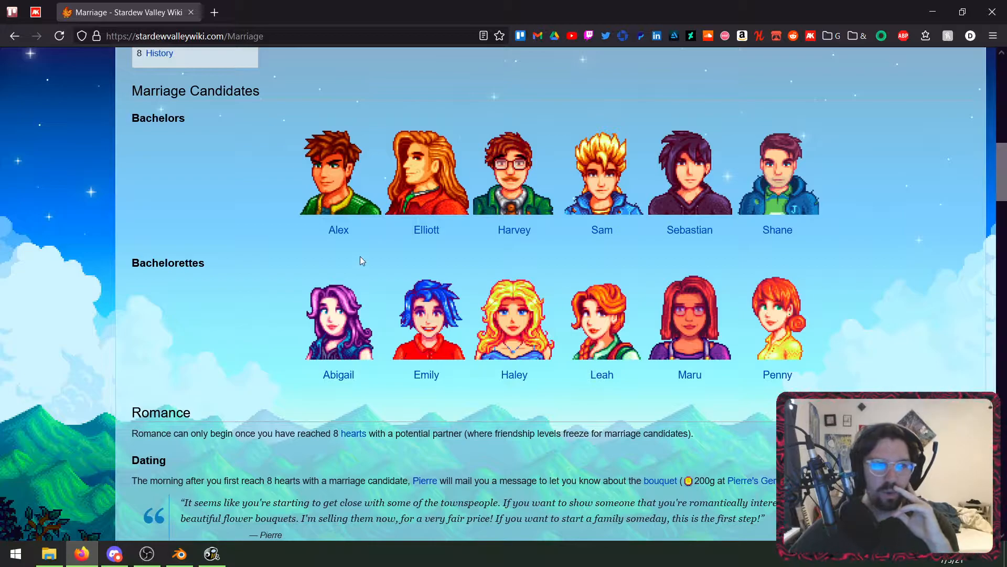
pyautogui.middleClick(427, 231)
pyautogui.middleClick(705, 237)
pyautogui.click(254, 7)
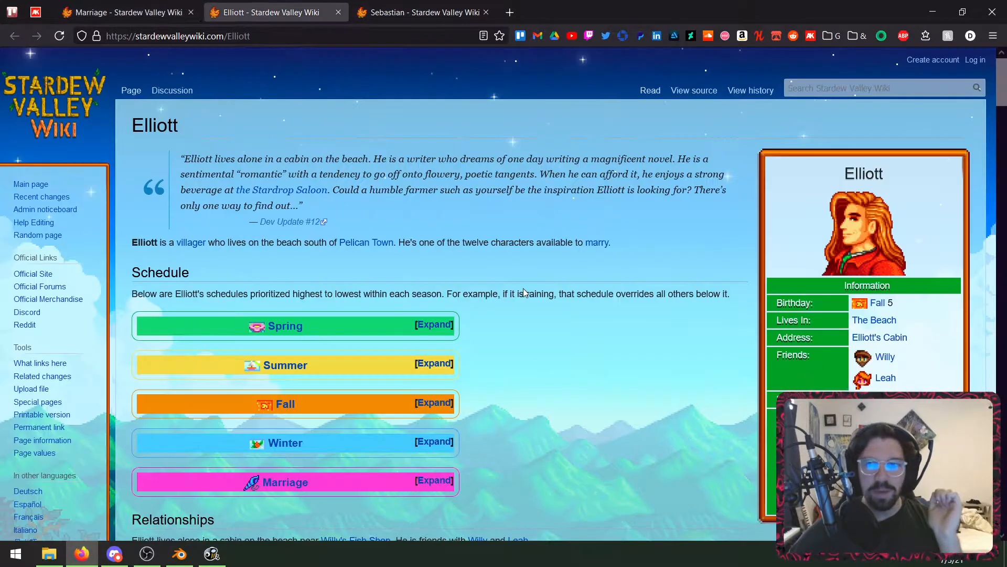
# - Look through Elliott's wiki page down to the Portraits, Timeline and Trivia sections and return to its beginning
pyautogui.scroll(-20, 525, 292)
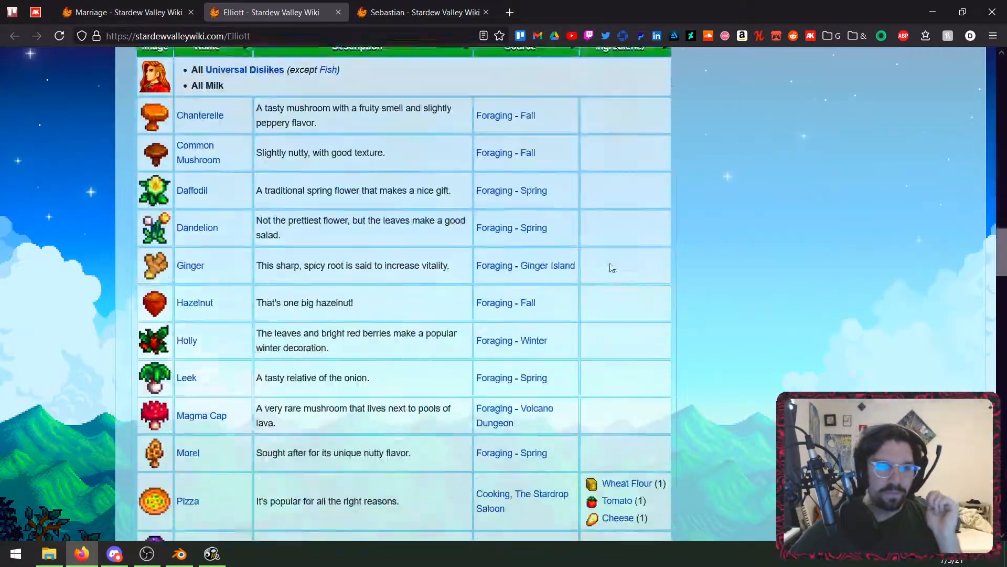
pyautogui.scroll(-3, 612, 267)
pyautogui.moveTo(1005, 287); pyautogui.dragTo(1004, 472)
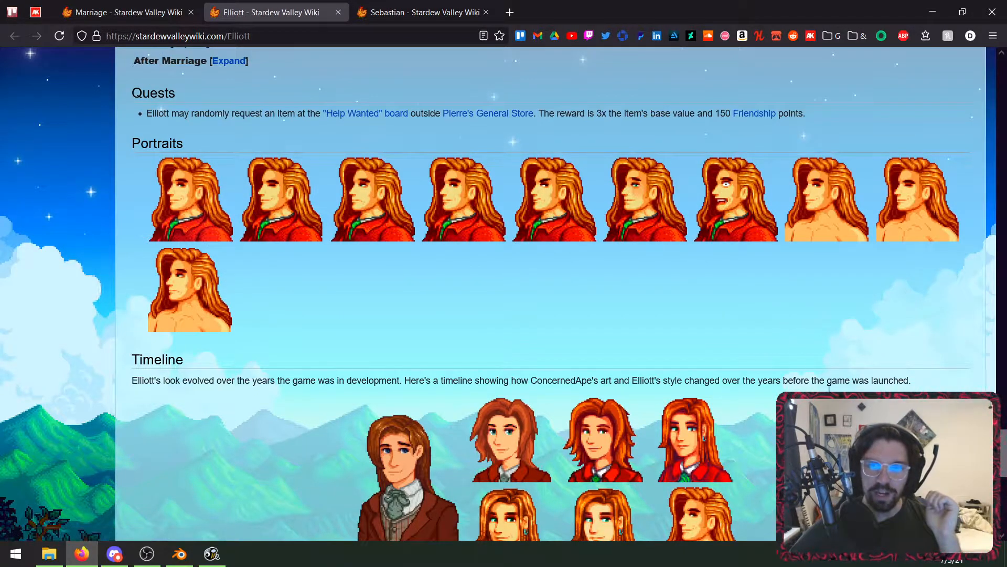
pyautogui.scroll(-3, 1004, 459)
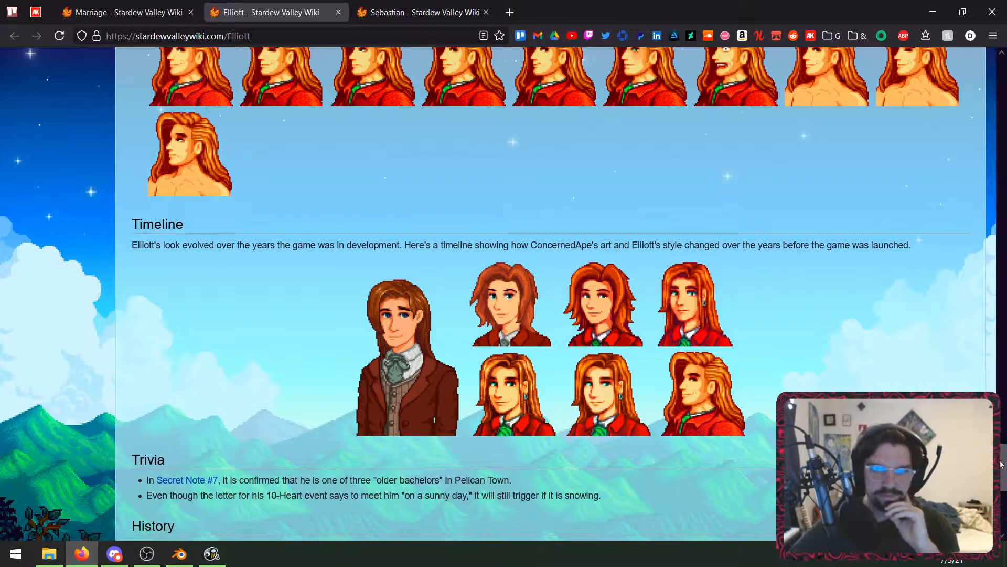
pyautogui.scroll(-3, 617, 363)
pyautogui.scroll(20, 551, 294)
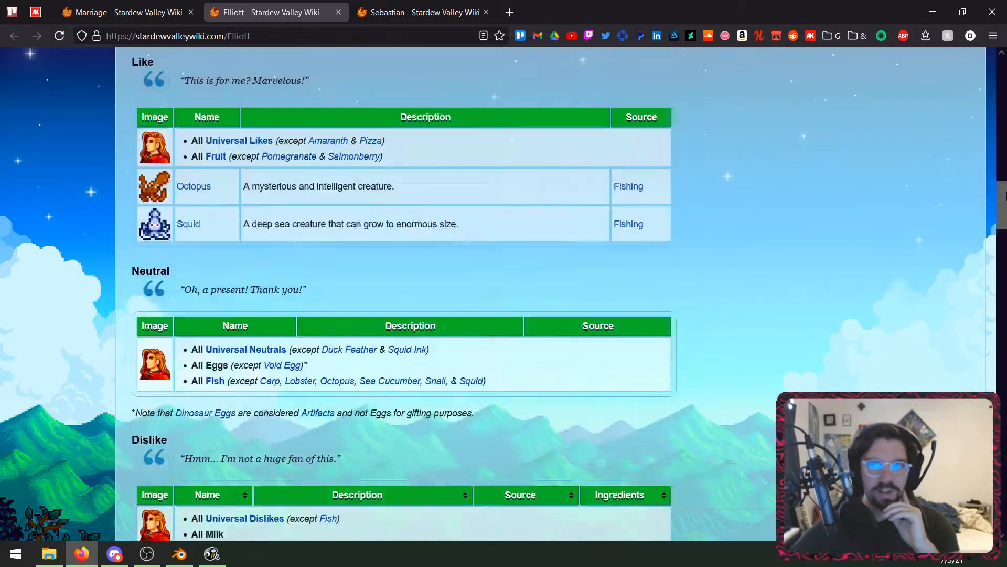
pyautogui.scroll(3, 504, 293)
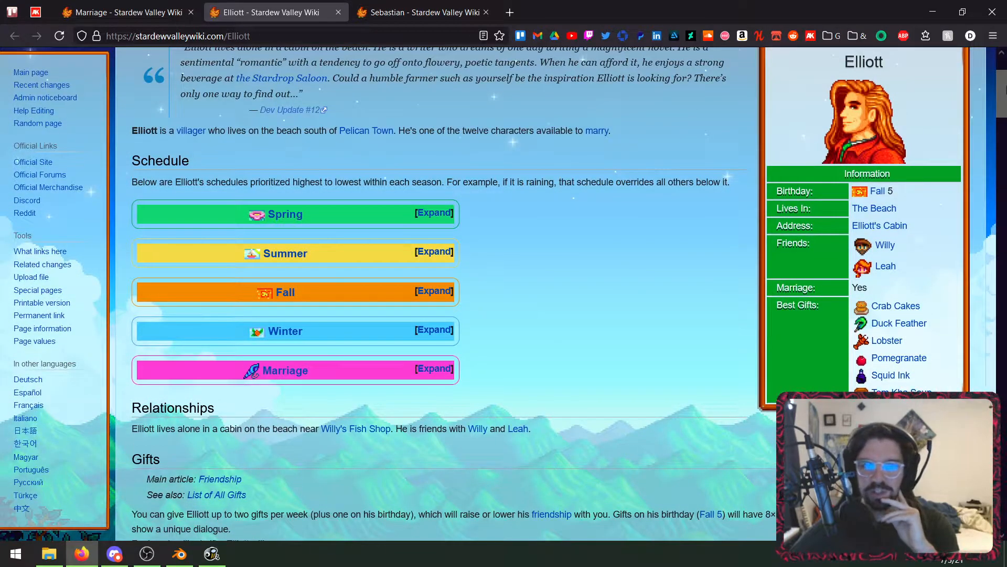
pyautogui.scroll(2, 420, 239)
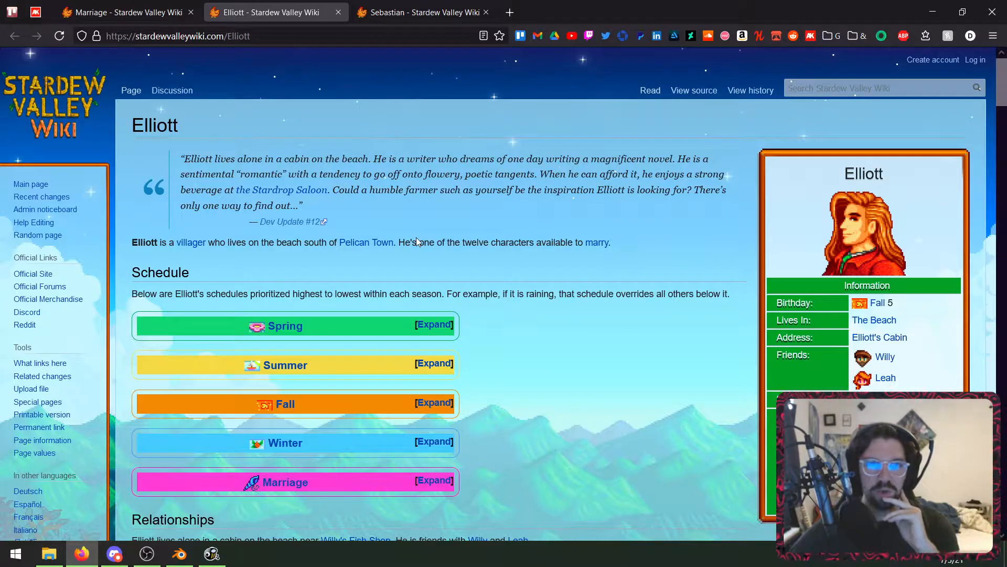
# - Examine the Gifts section and loved items on Elliott's page, along with his profile information
pyautogui.scroll(-7, 416, 237)
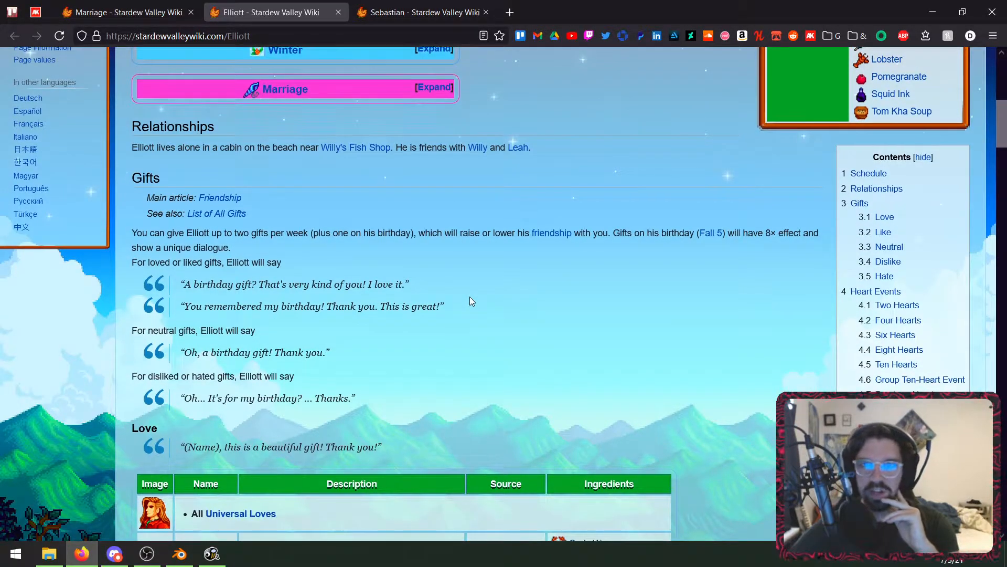
pyautogui.scroll(-2, 472, 289)
pyautogui.scroll(1, 561, 262)
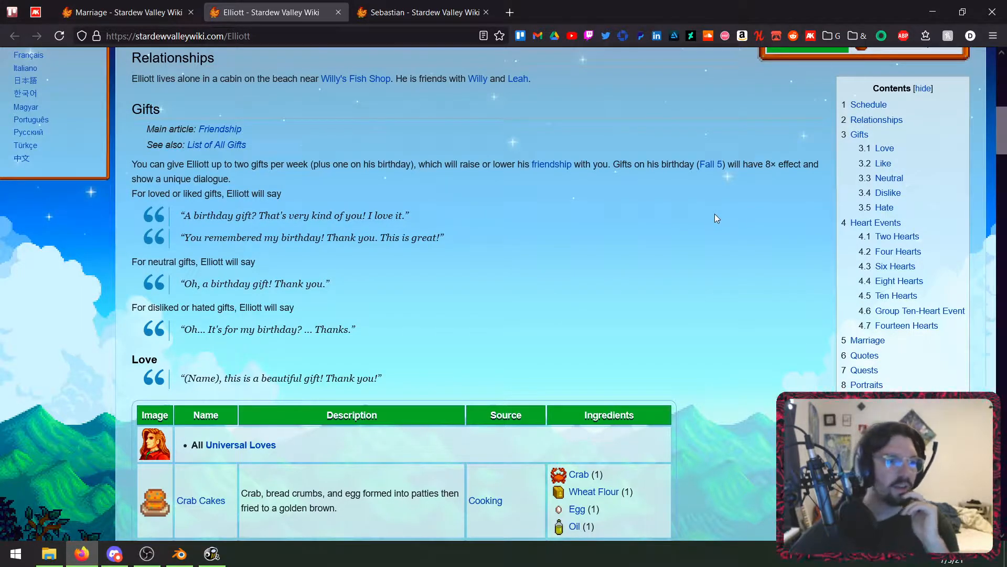
pyautogui.scroll(-3, 716, 216)
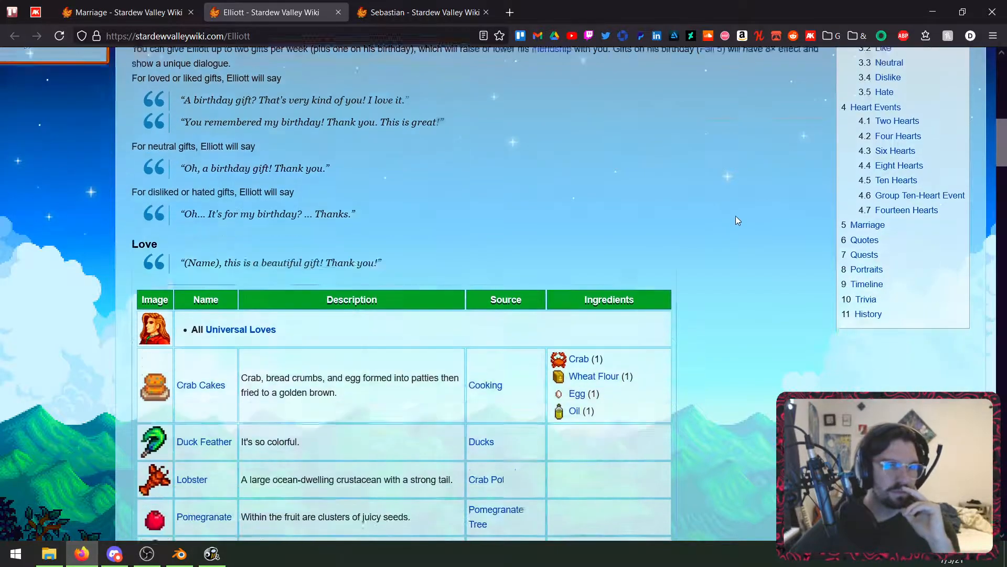
pyautogui.scroll(2, 729, 235)
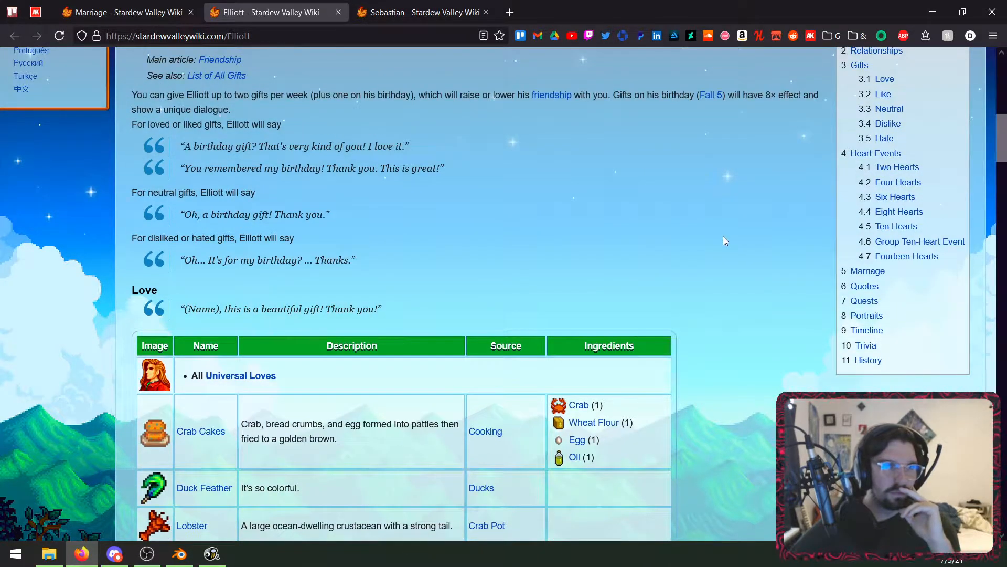
pyautogui.scroll(8, 670, 280)
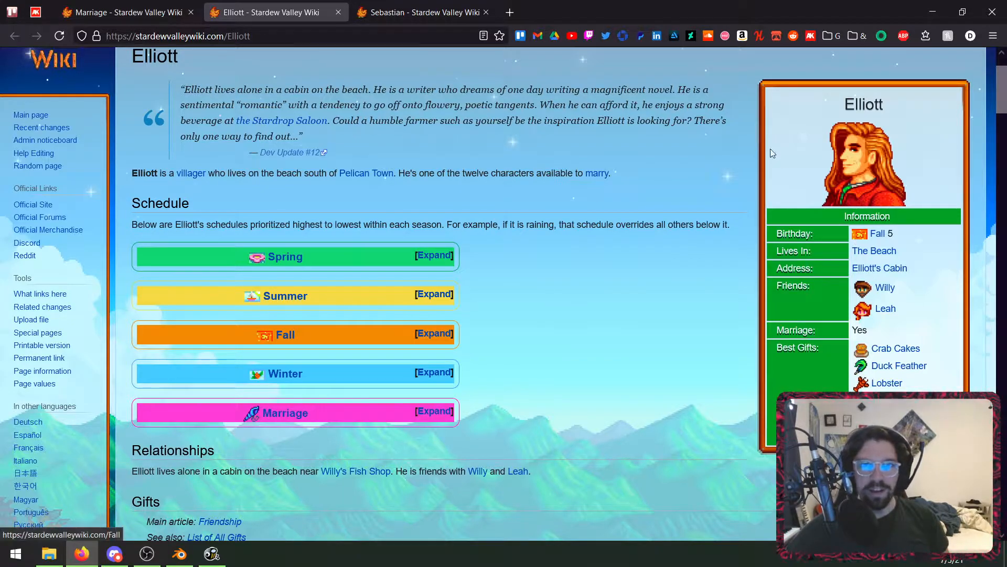
# - Look through Sebastian's wiki page down to the Marriage section and view the image of his spouse room
pyautogui.click(420, 12)
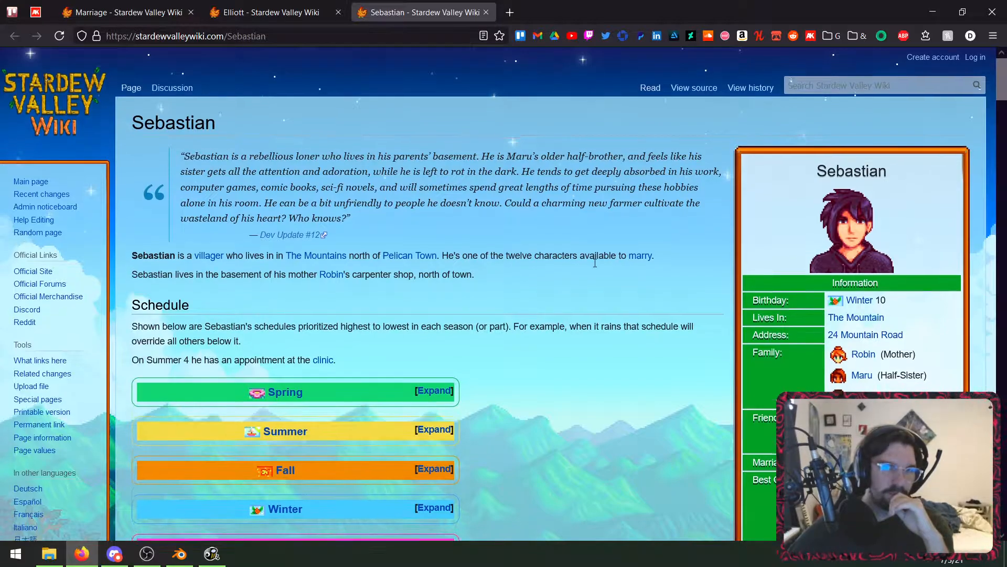
pyautogui.scroll(-2, 600, 247)
pyautogui.scroll(-6, 606, 268)
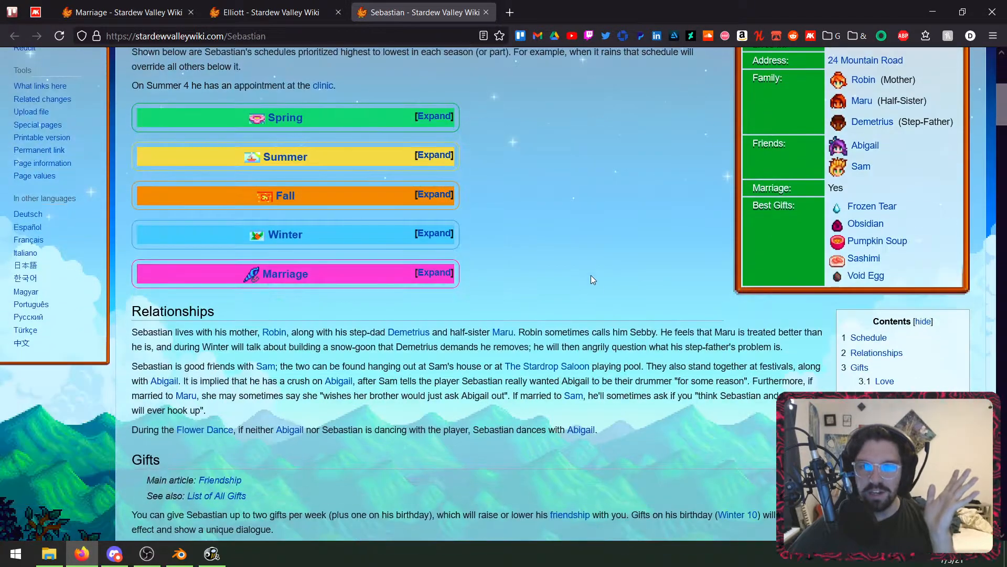
pyautogui.scroll(-1, 599, 276)
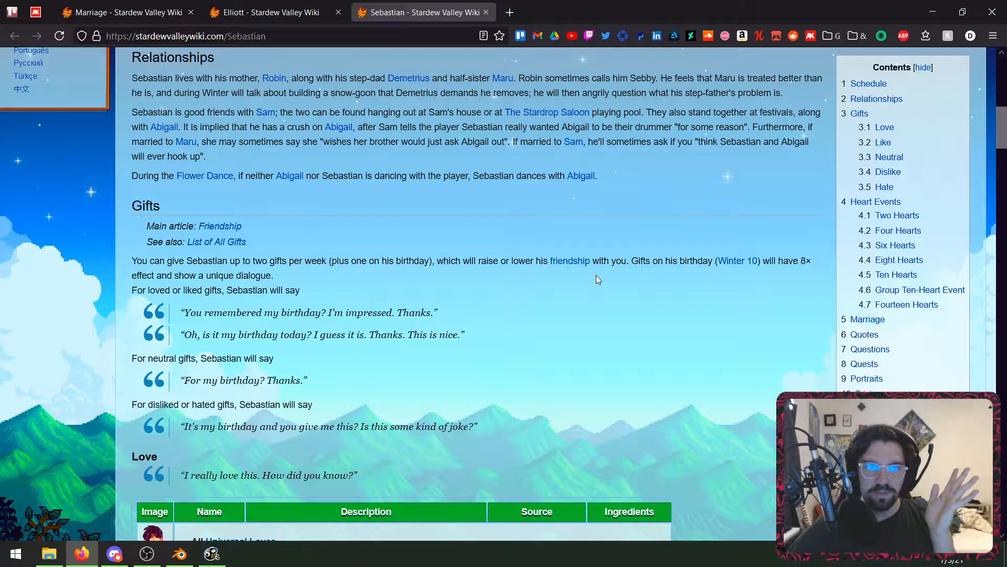
pyautogui.scroll(-19, 596, 275)
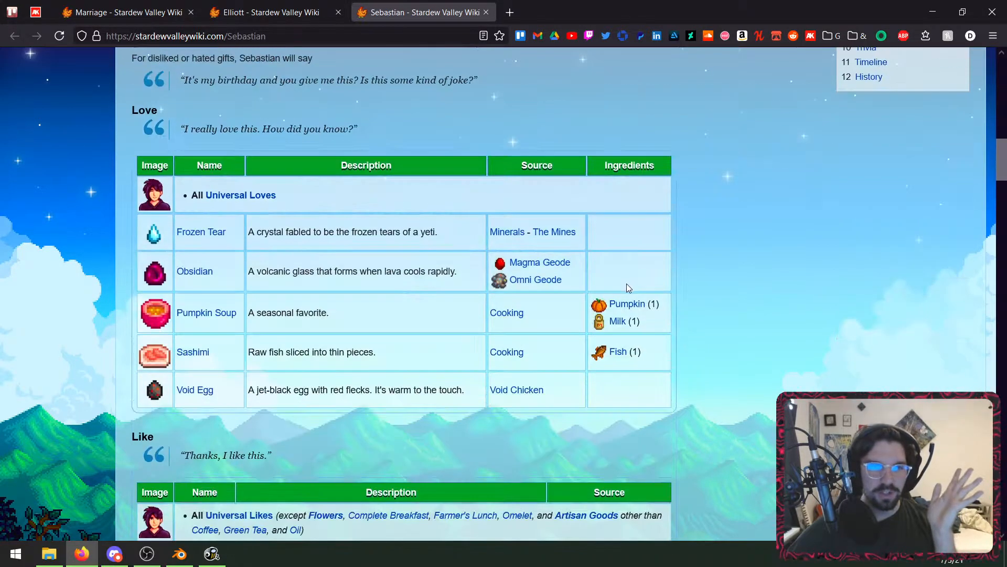
pyautogui.scroll(-19, 717, 350)
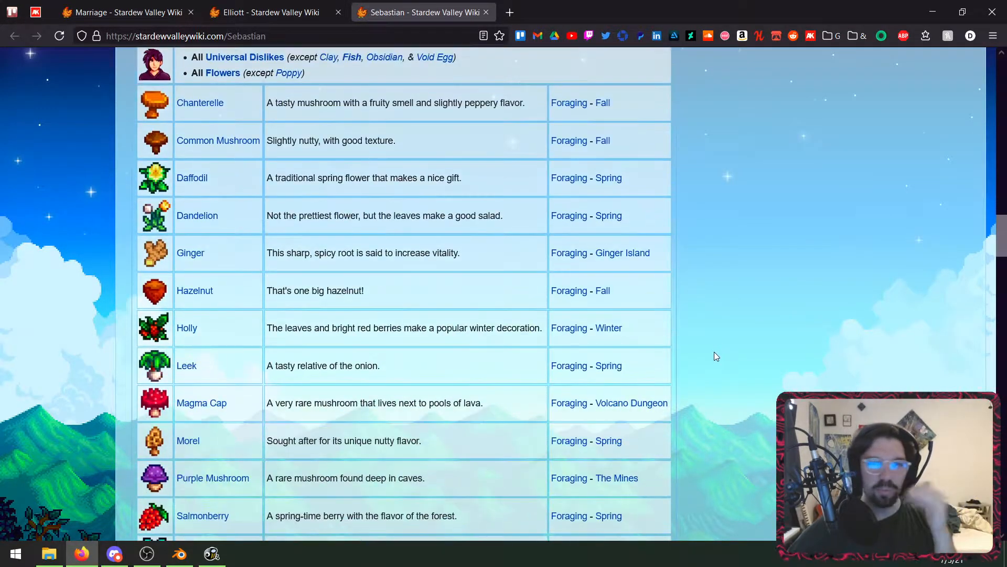
pyautogui.scroll(-5, 729, 361)
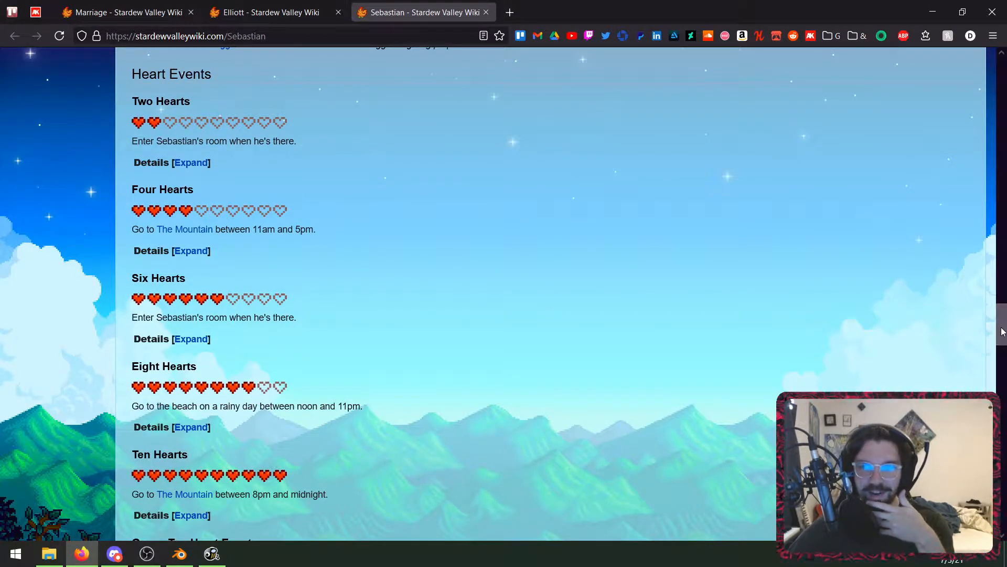
pyautogui.scroll(-12, 786, 371)
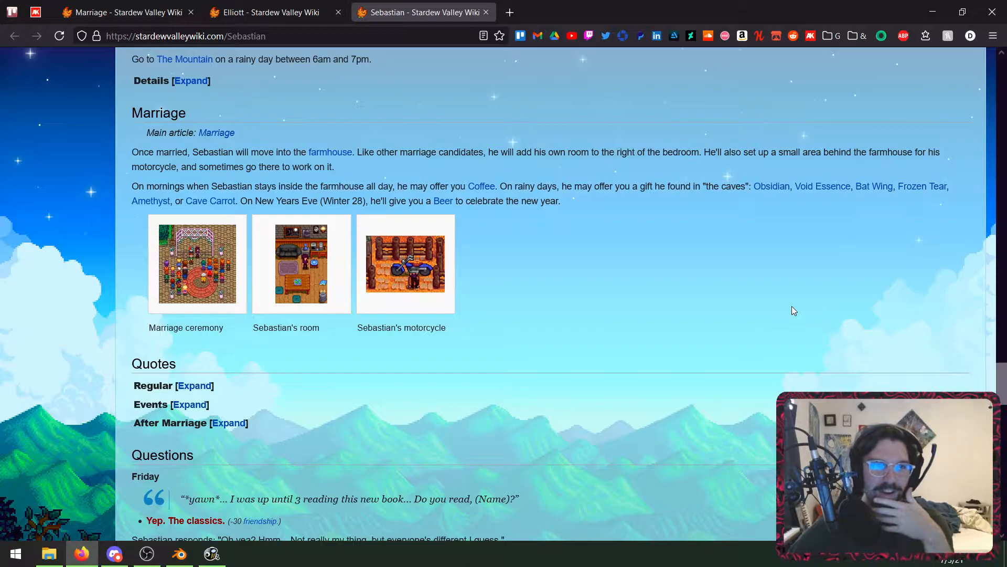
pyautogui.click(307, 246)
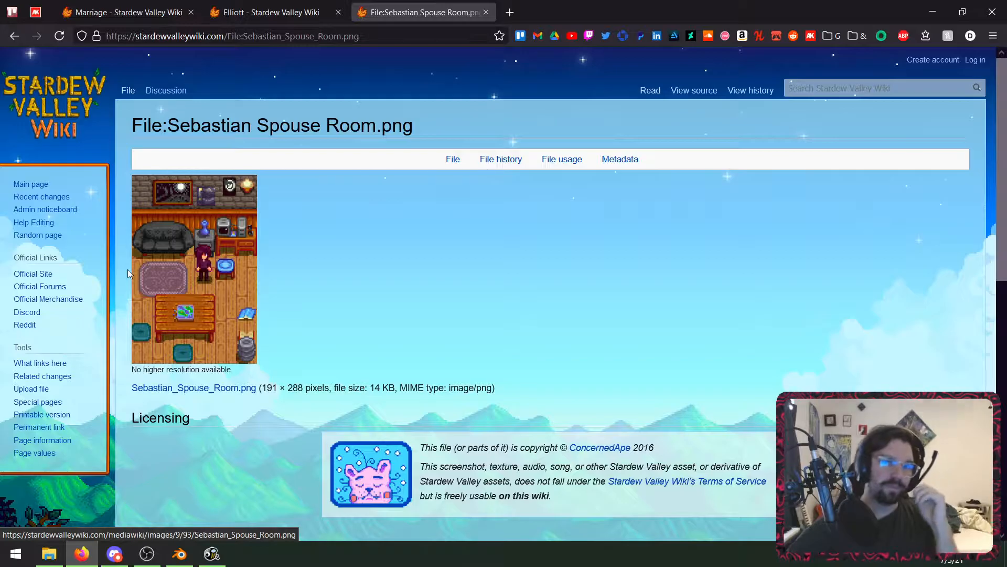
# - View the spouse room image from the Marriage section of Elliott's page and return to the beginning of his page
pyautogui.hotkey('ctrl', 'shift', 'Tab')
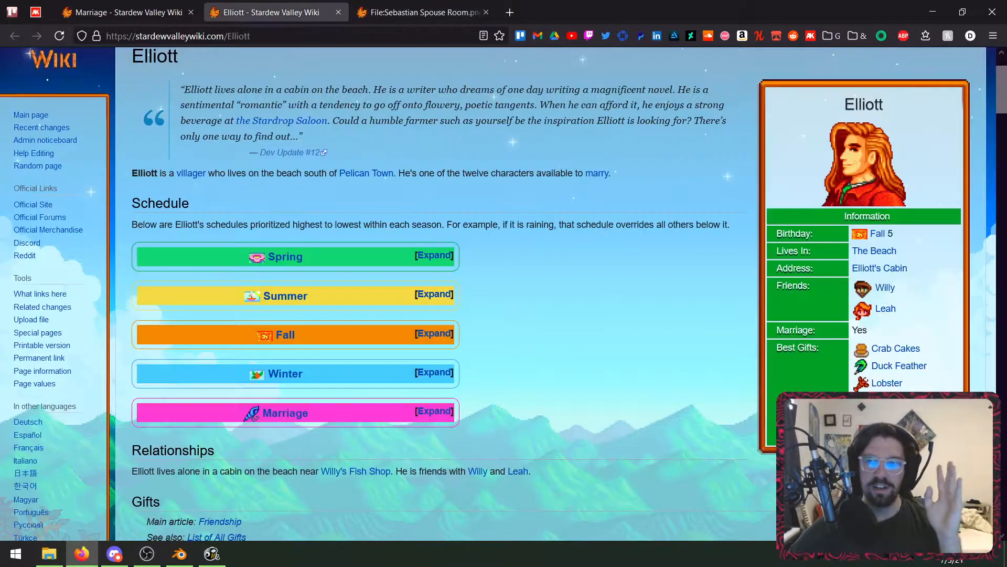
pyautogui.scroll(-20, 979, 292)
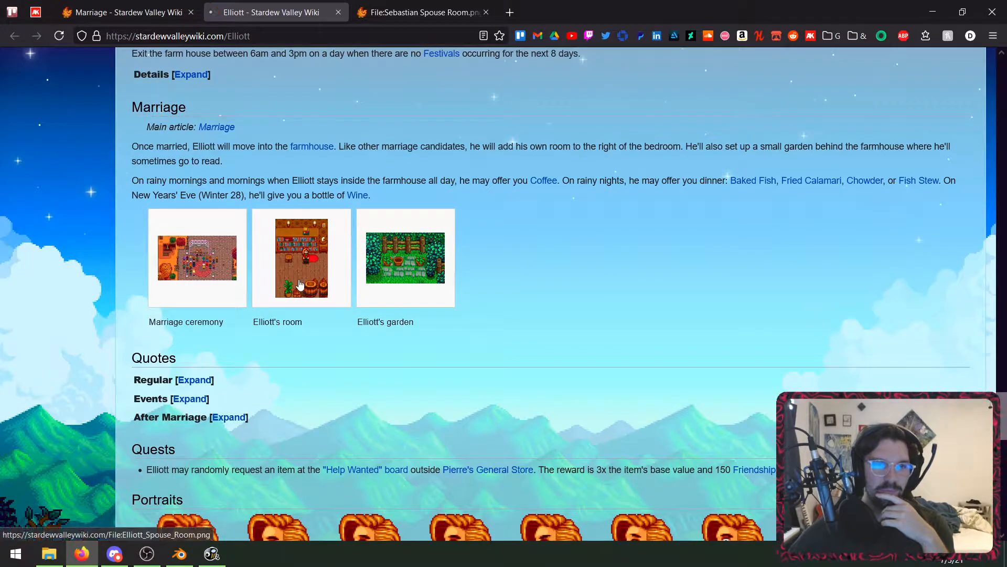
pyautogui.click(313, 271)
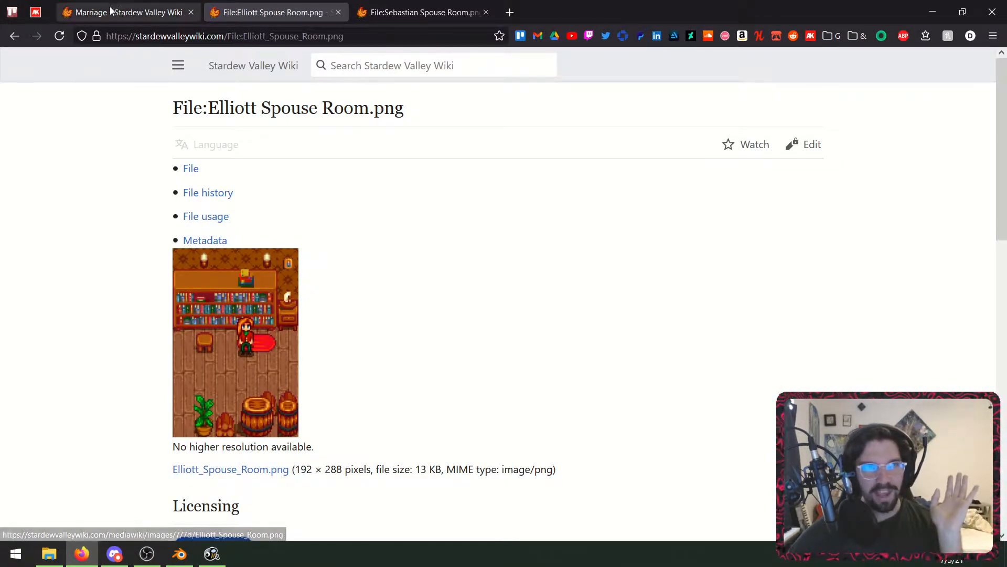
pyautogui.click(14, 35)
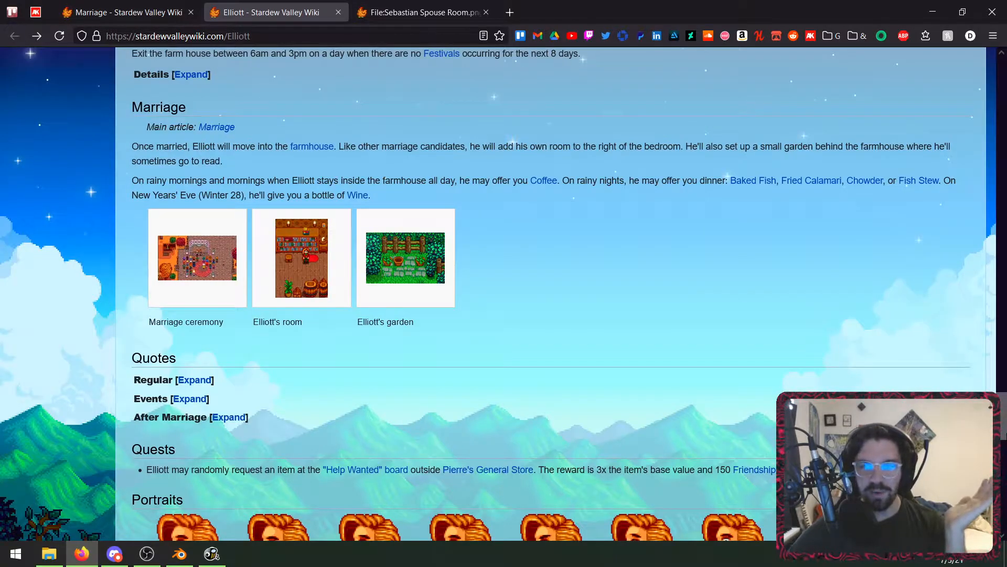
pyautogui.press('Home')
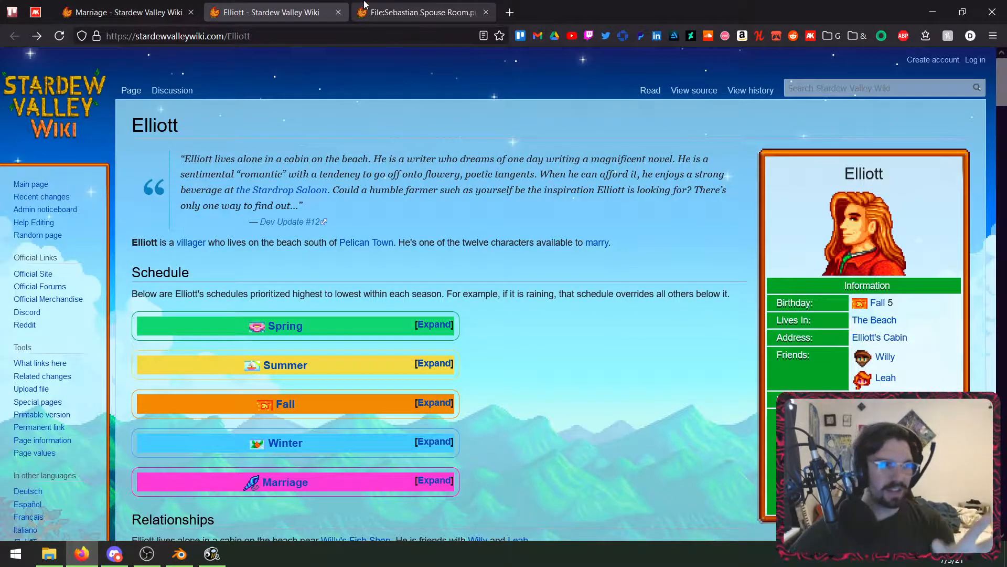
# - Close Sebastian's page and open the Abigail, Emily, Leah, Maru and Penny pages in new tabs from the Marriage page
pyautogui.click(486, 12)
pyautogui.click(131, 12)
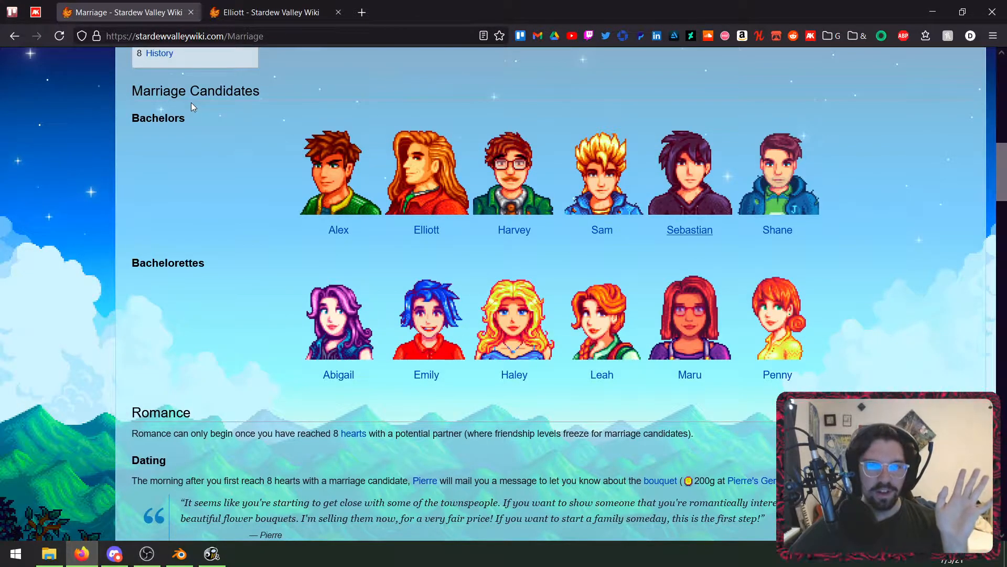
pyautogui.middleClick(340, 378)
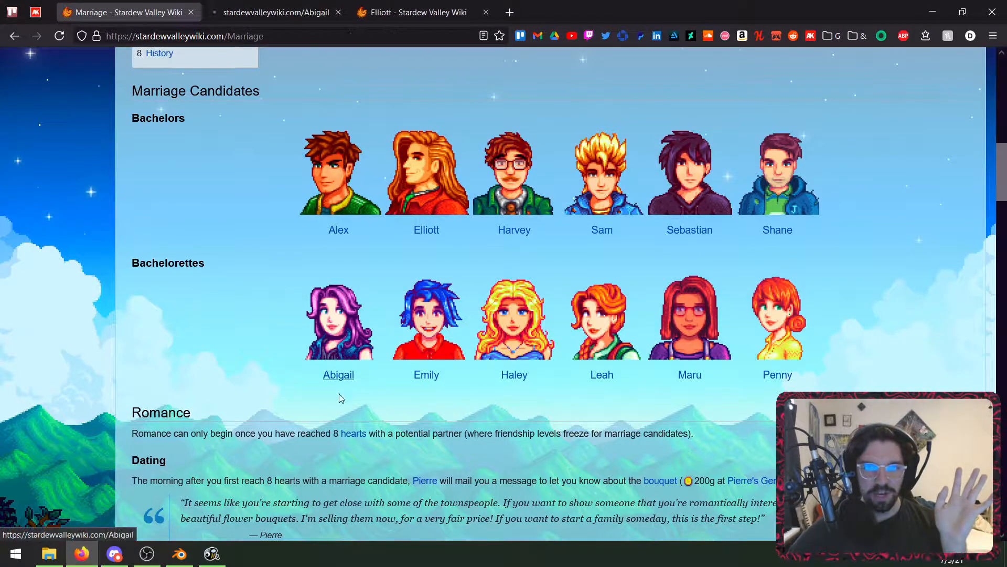
pyautogui.middleClick(425, 376)
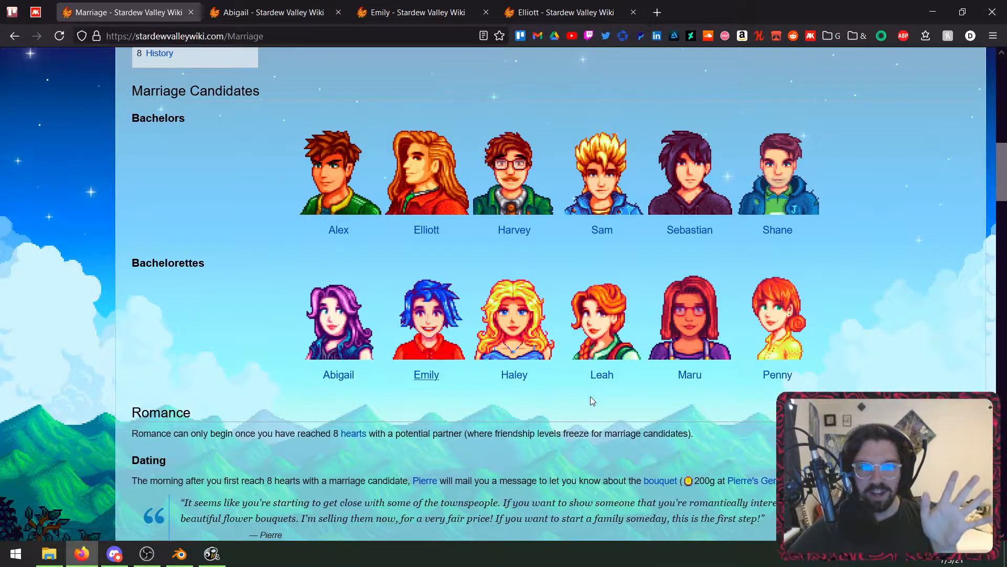
pyautogui.middleClick(599, 384)
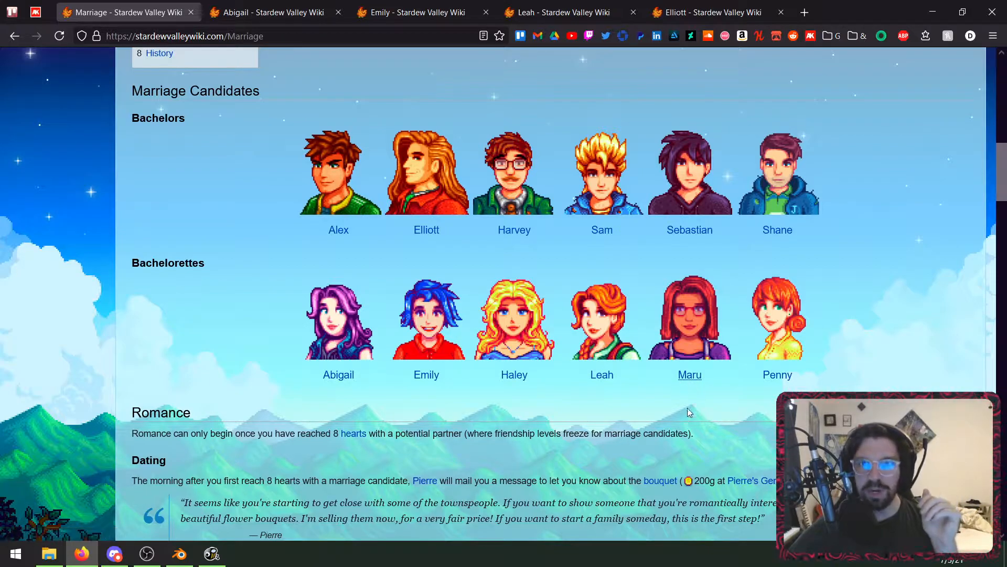
pyautogui.middleClick(695, 379)
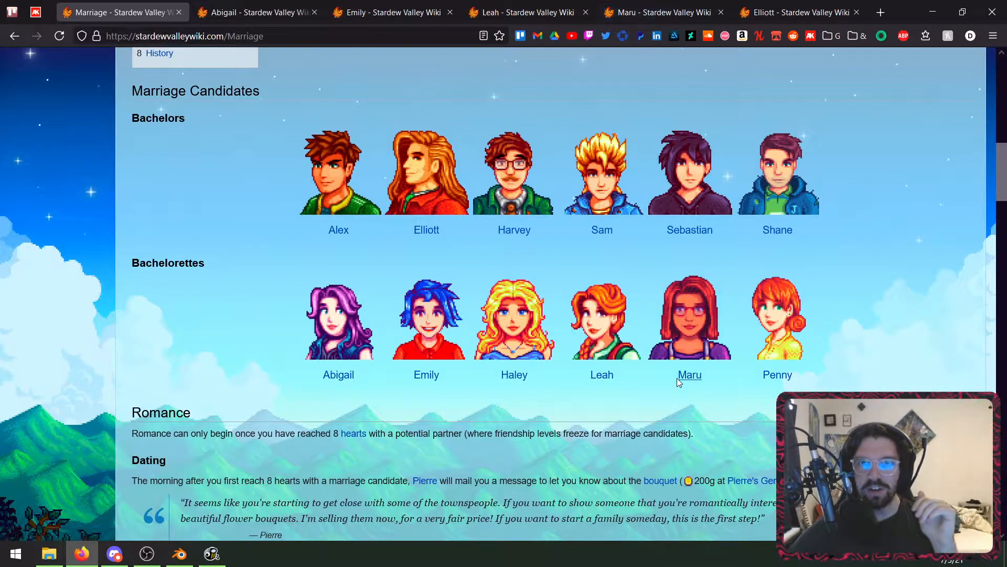
pyautogui.middleClick(777, 374)
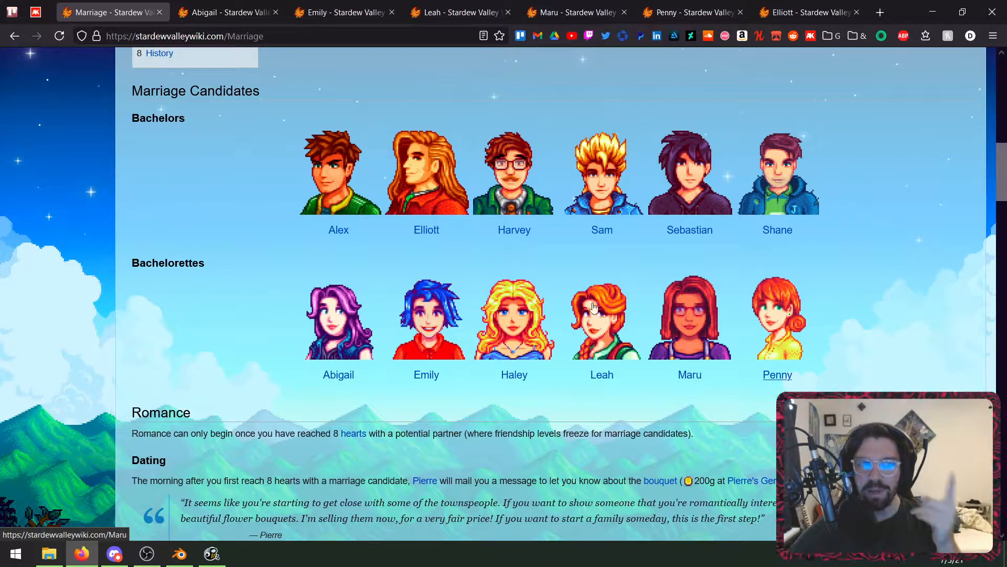
# - Examine Abigail's page, including her spouse room image, Portraits and Timeline, and return to the page's beginning
pyautogui.hotkey('ctrl', 'Tab')
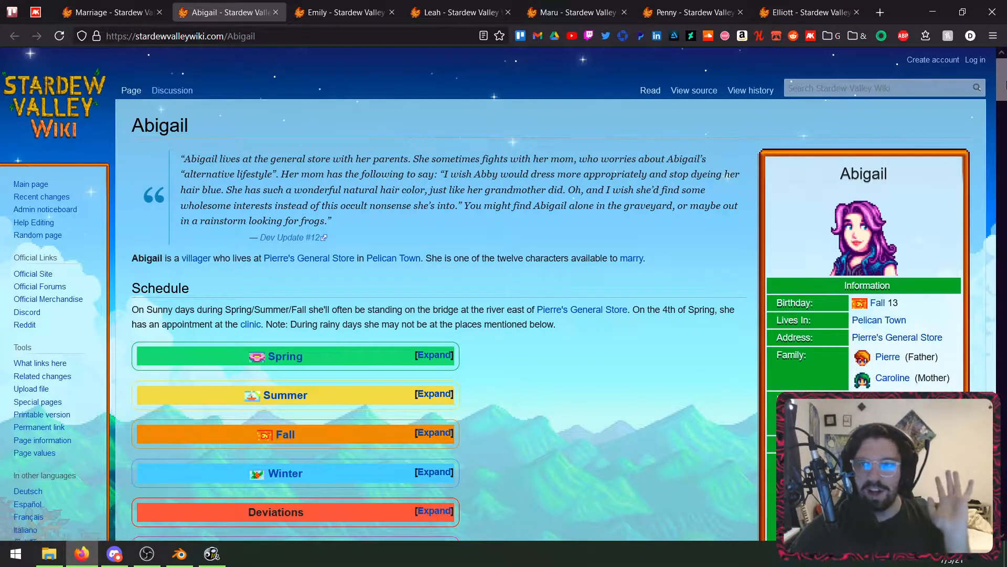
pyautogui.moveTo(1002, 92); pyautogui.dragTo(1003, 417)
pyautogui.click(284, 180)
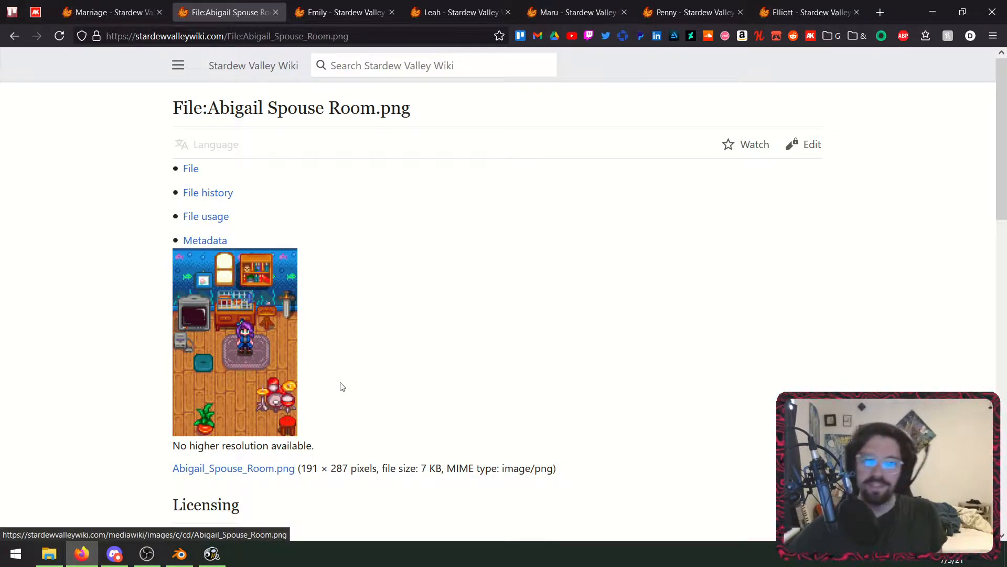
pyautogui.click(15, 36)
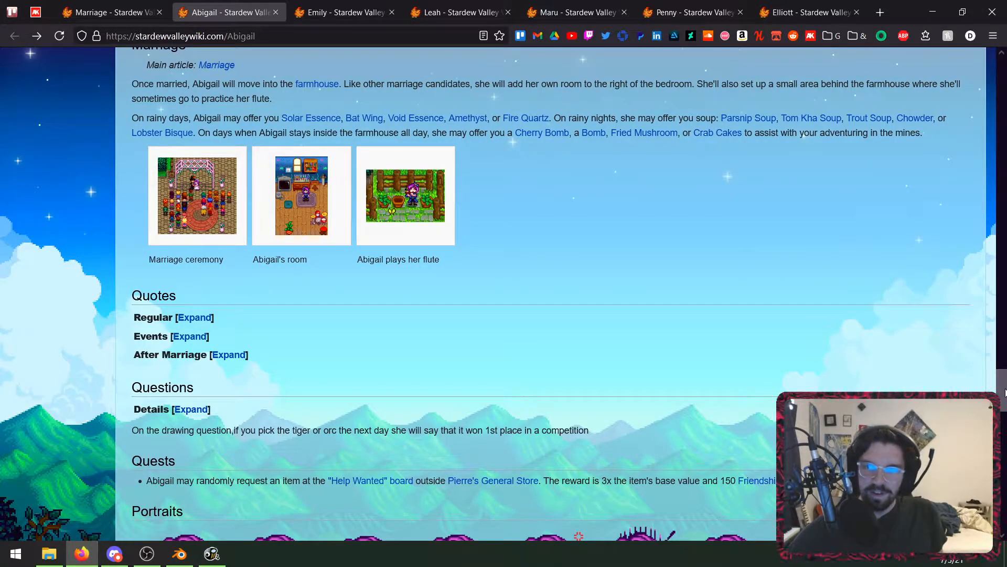
pyautogui.scroll(-5, 1005, 392)
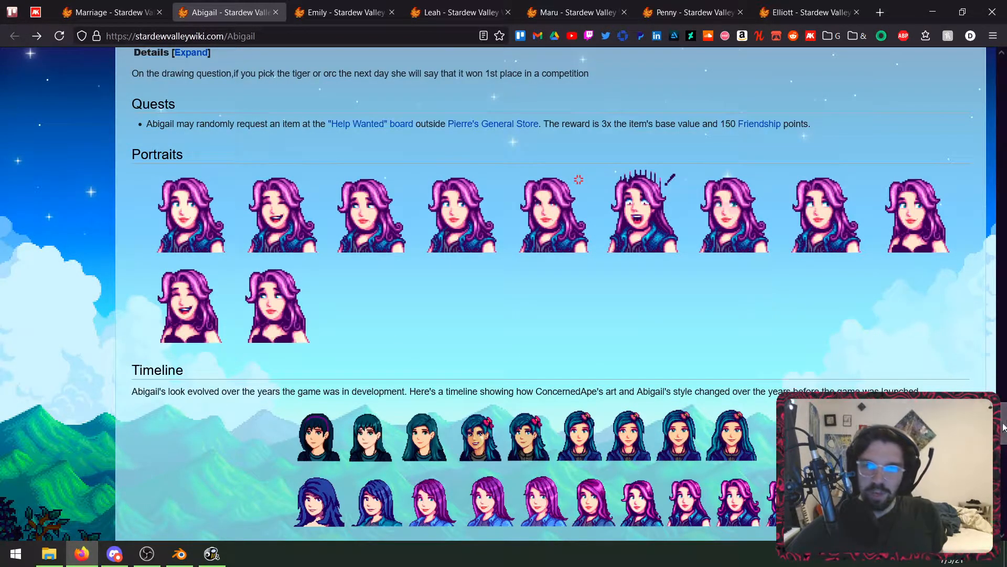
pyautogui.moveTo(1006, 427); pyautogui.dragTo(1000, 11)
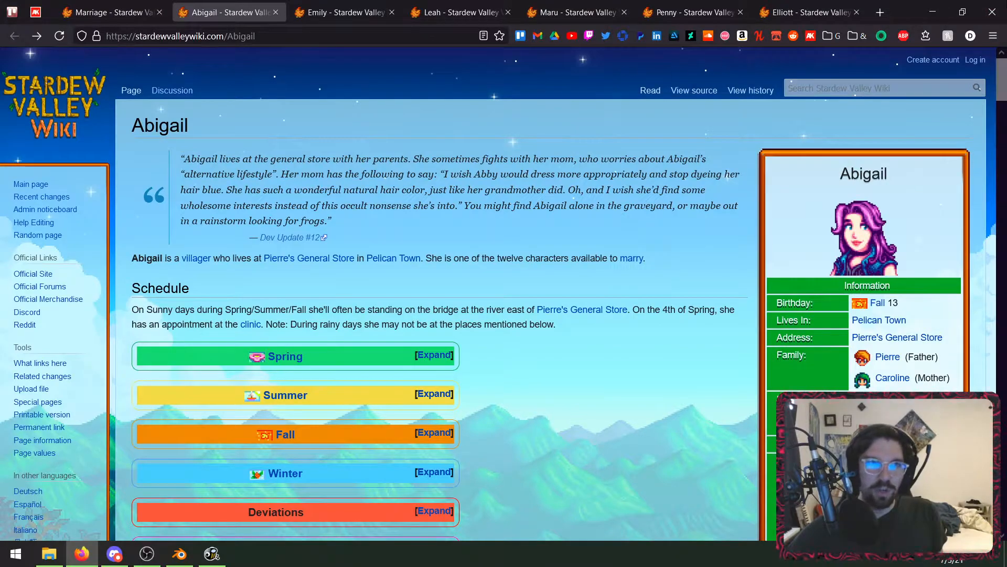
# - Close Abigail's page and look through Emily's page past the gifts and heart events to the Marriage section
pyautogui.click(275, 13)
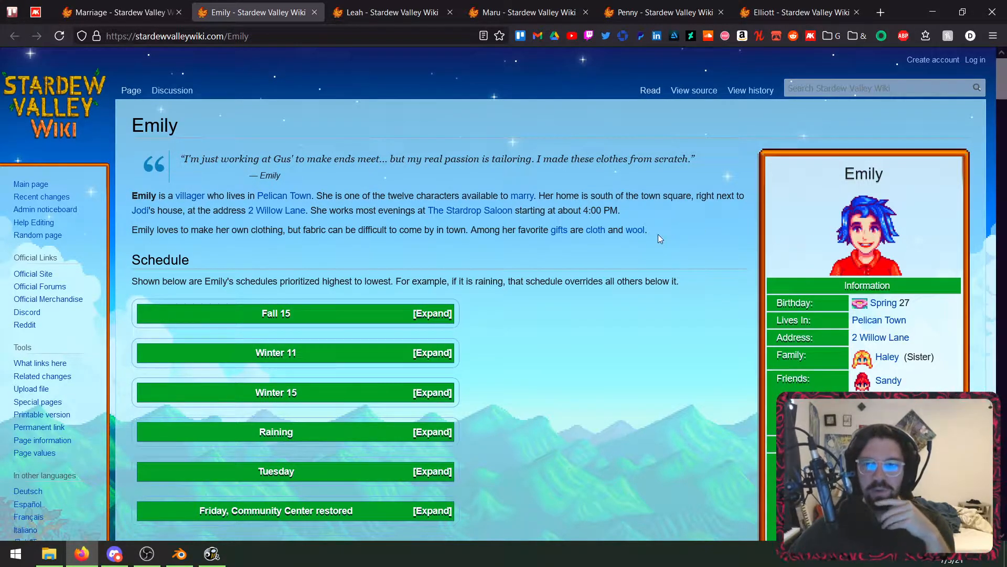
pyautogui.scroll(-3, 641, 194)
pyautogui.scroll(2, 661, 199)
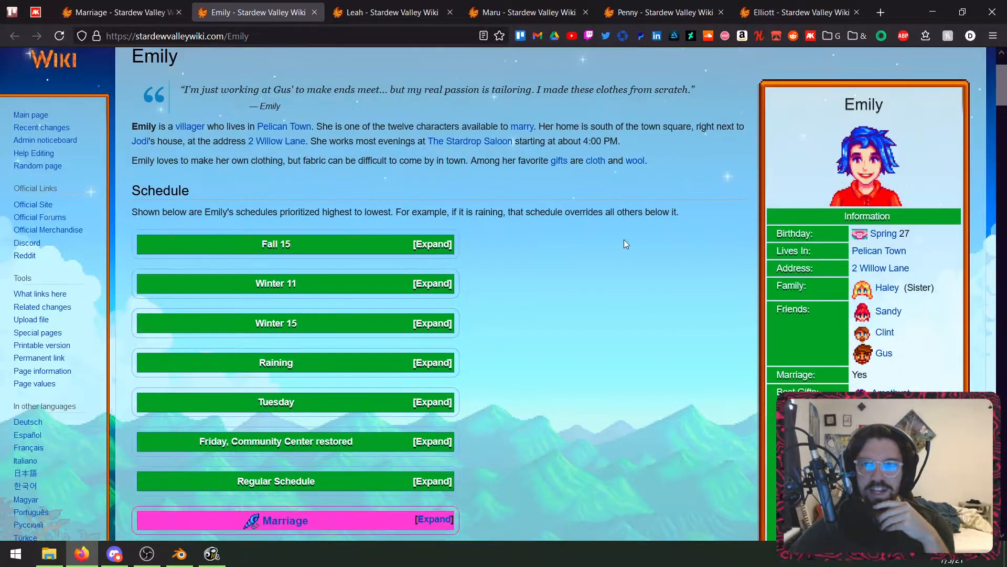
pyautogui.scroll(-12, 672, 231)
pyautogui.scroll(-20, 607, 212)
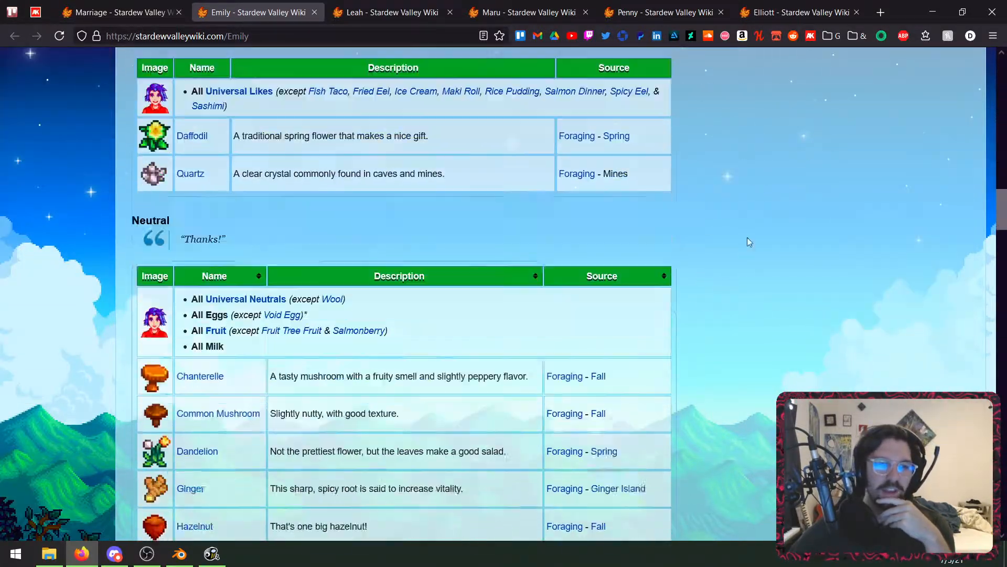
pyautogui.scroll(-20, 802, 319)
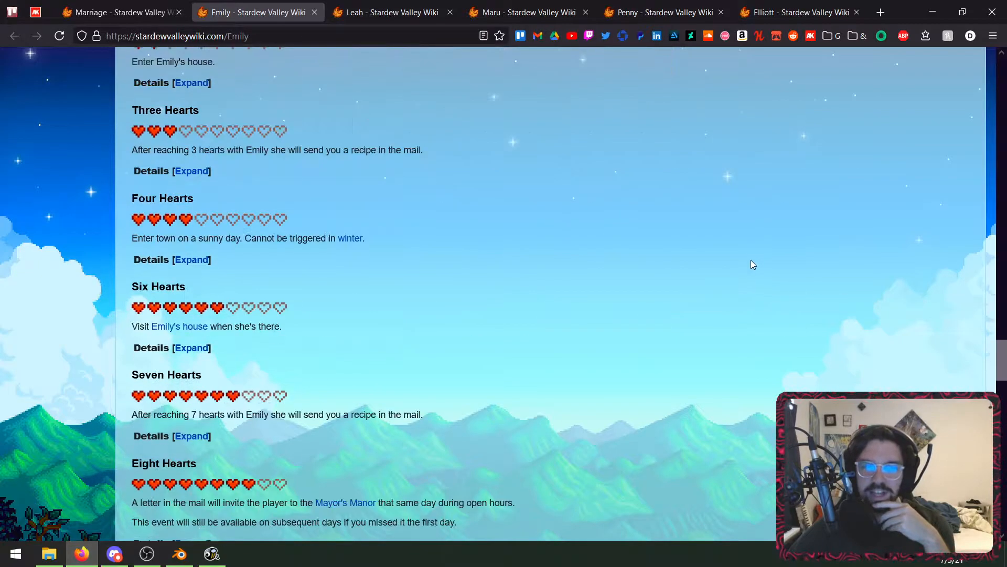
pyautogui.scroll(-3, 756, 269)
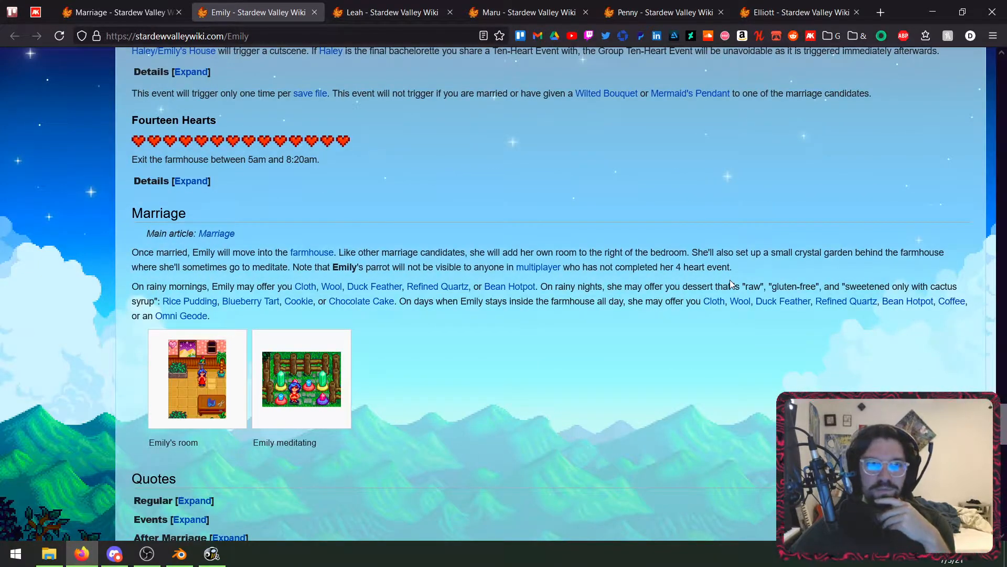
# - View the images of Emily's spouse room and crystal garden, and return to the beginning of her page
pyautogui.click(199, 352)
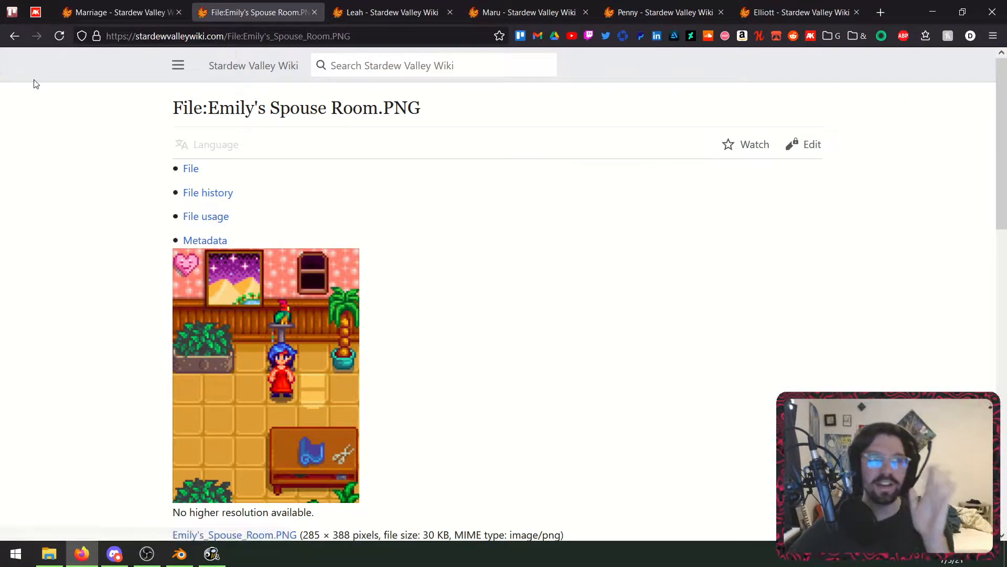
pyautogui.click(13, 35)
pyautogui.scroll(-2, 280, 294)
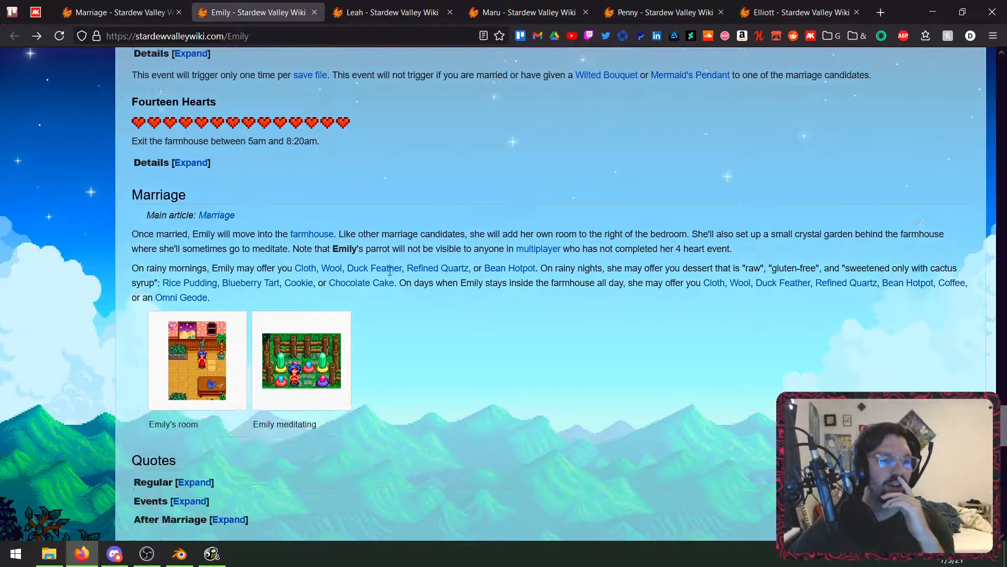
pyautogui.click(279, 293)
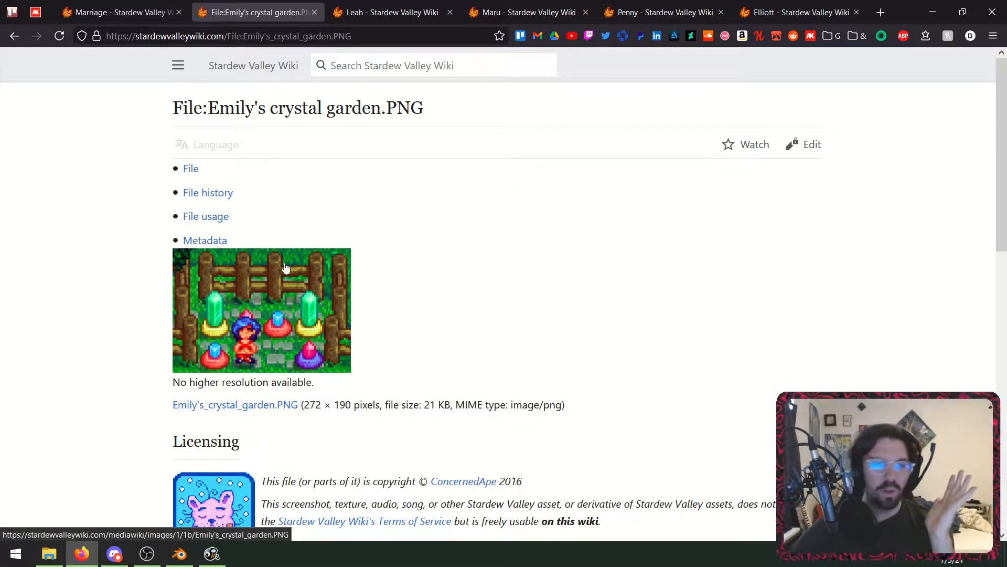
pyautogui.click(15, 35)
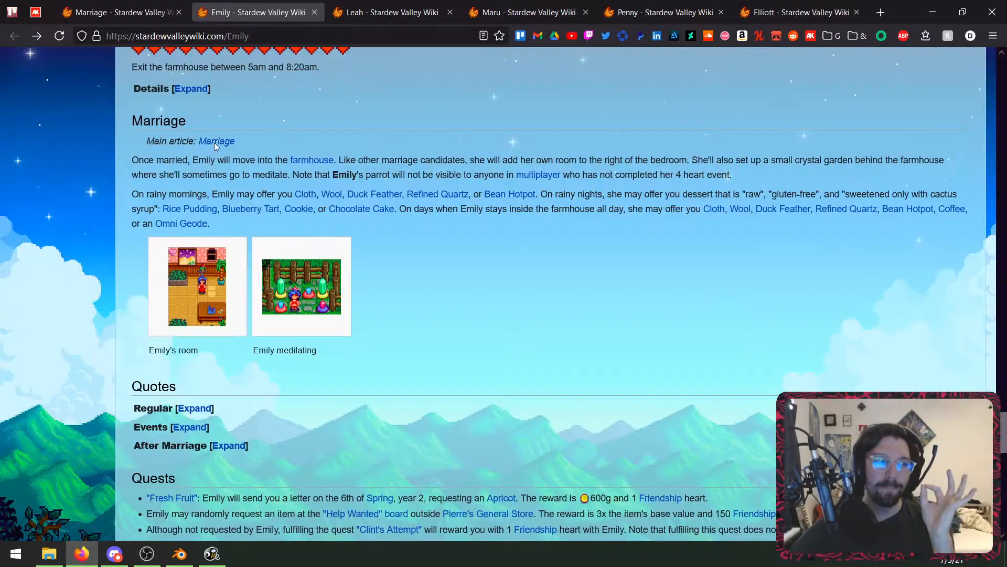
pyautogui.moveTo(1001, 431); pyautogui.dragTo(989, 55)
# - Open Leah's page and look through her gifts and heart events down to the Marriage section
pyautogui.click(403, 6)
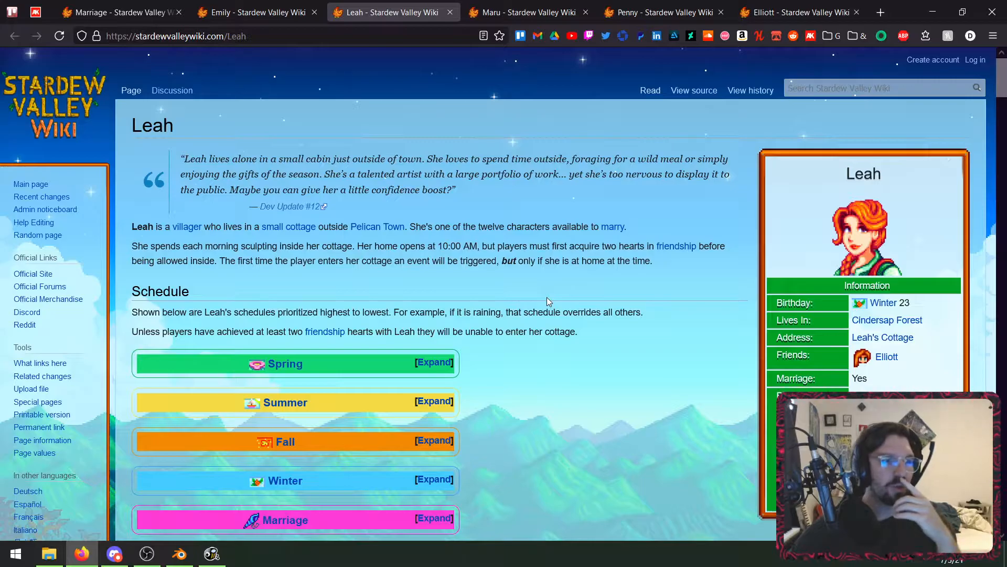
pyautogui.scroll(-10, 545, 300)
pyautogui.scroll(-20, 517, 300)
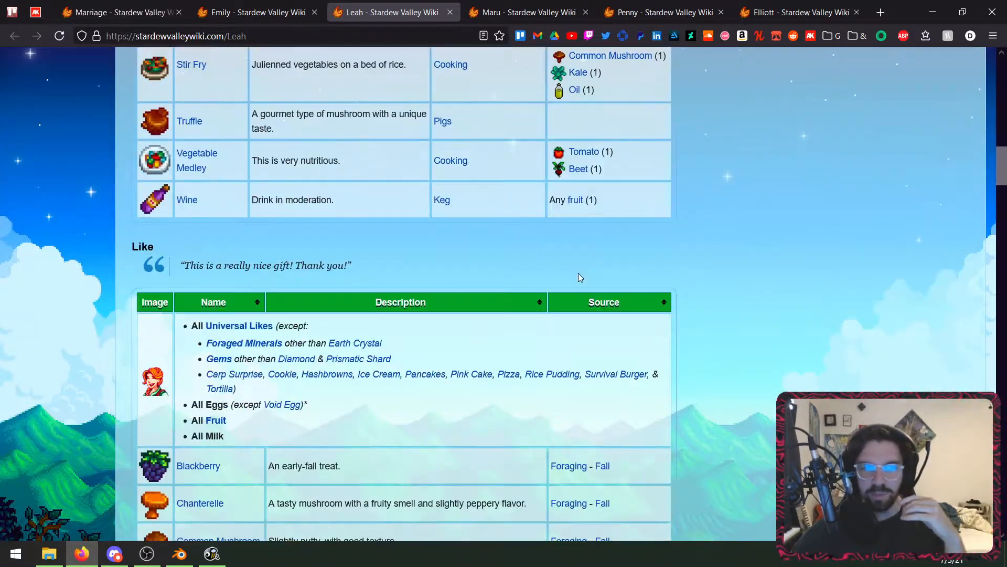
pyautogui.scroll(-20, 641, 243)
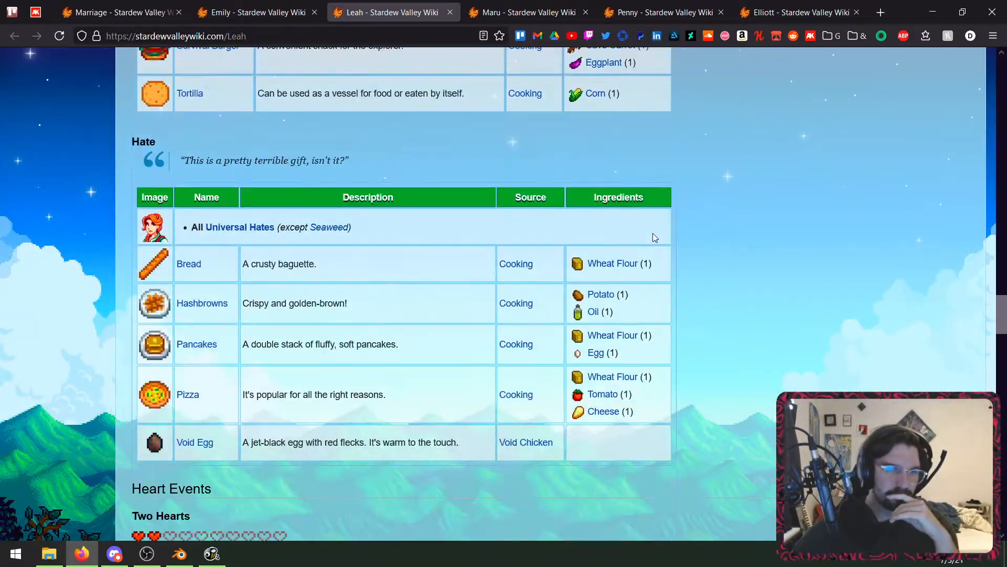
pyautogui.scroll(-2, 525, 273)
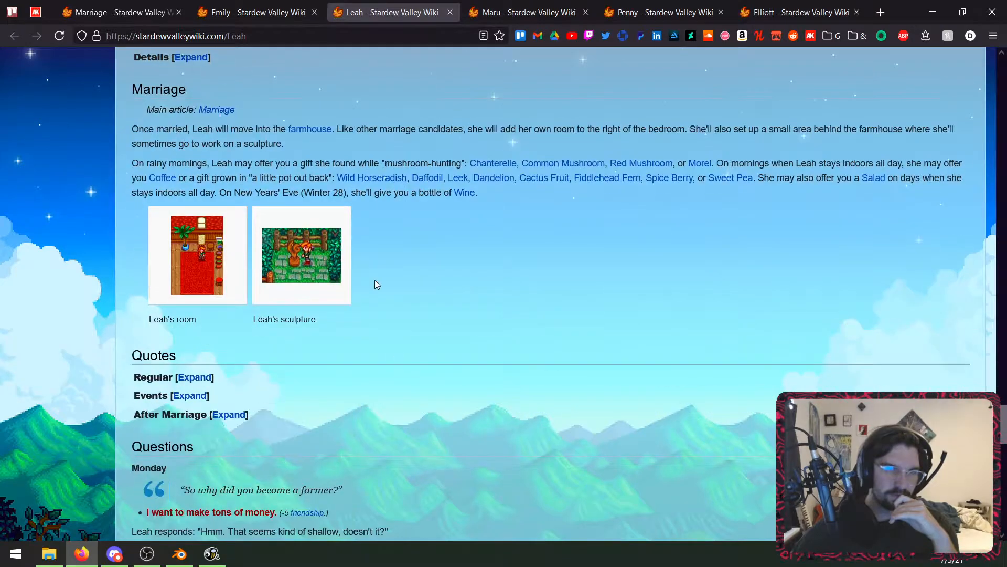
# - View the images of Leah's spouse room and sculpture, and close her page
pyautogui.click(205, 267)
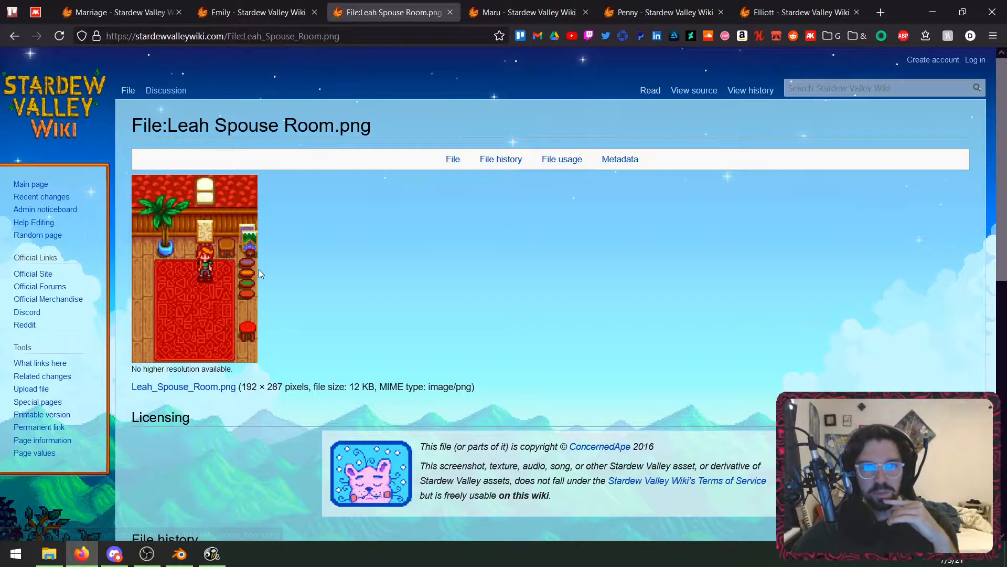
pyautogui.click(15, 36)
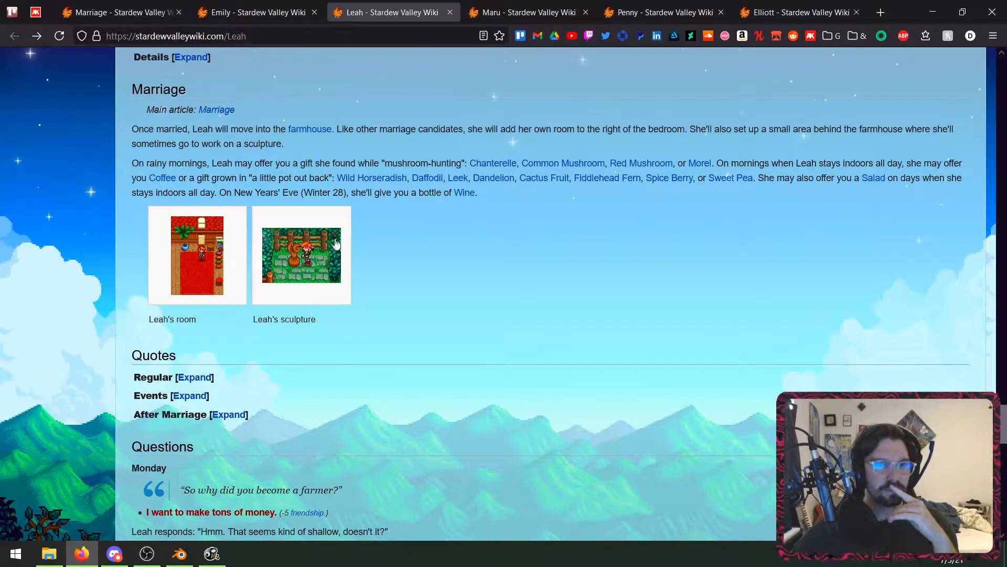
pyautogui.click(304, 254)
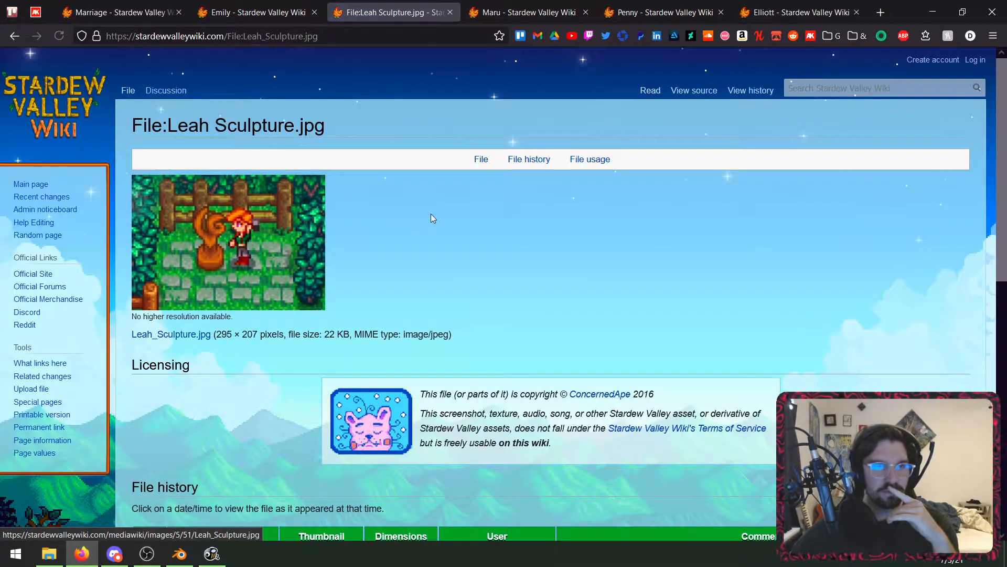
pyautogui.click(14, 36)
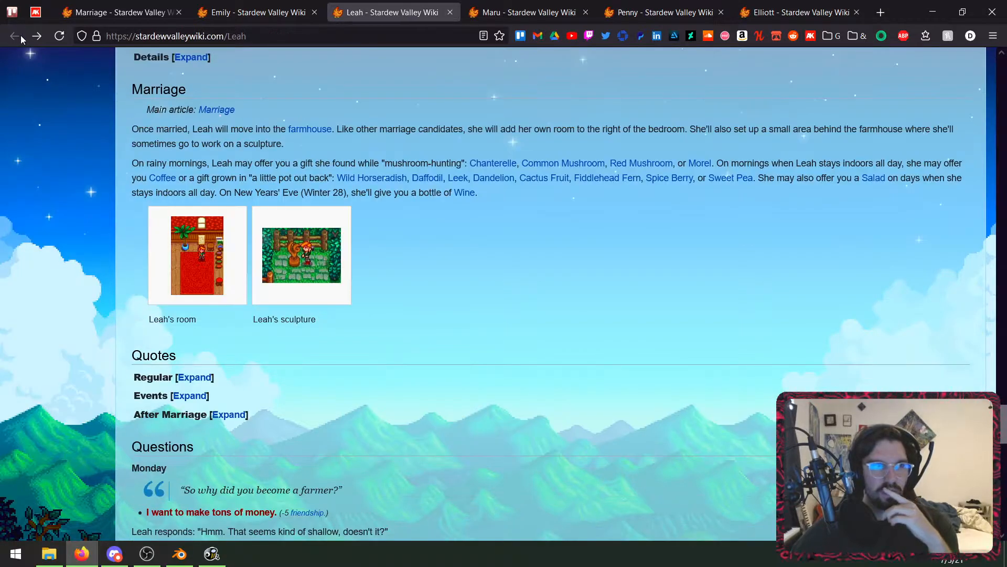
pyautogui.click(450, 17)
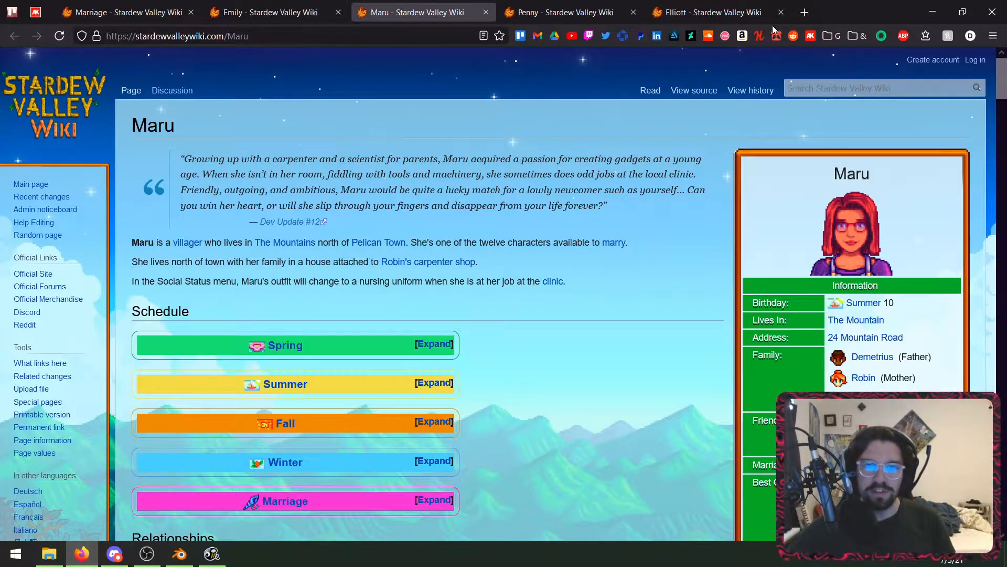
# - Read the introduction of Maru's page and look further down to her Marriage section
pyautogui.moveTo(486, 193); pyautogui.dragTo(608, 194)
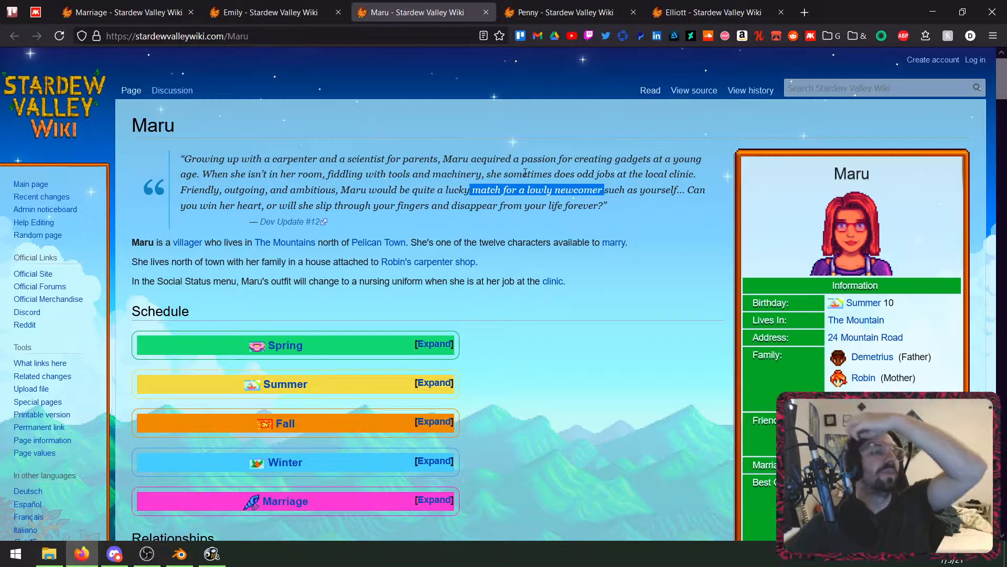
pyautogui.click(583, 373)
pyautogui.scroll(-1, 531, 372)
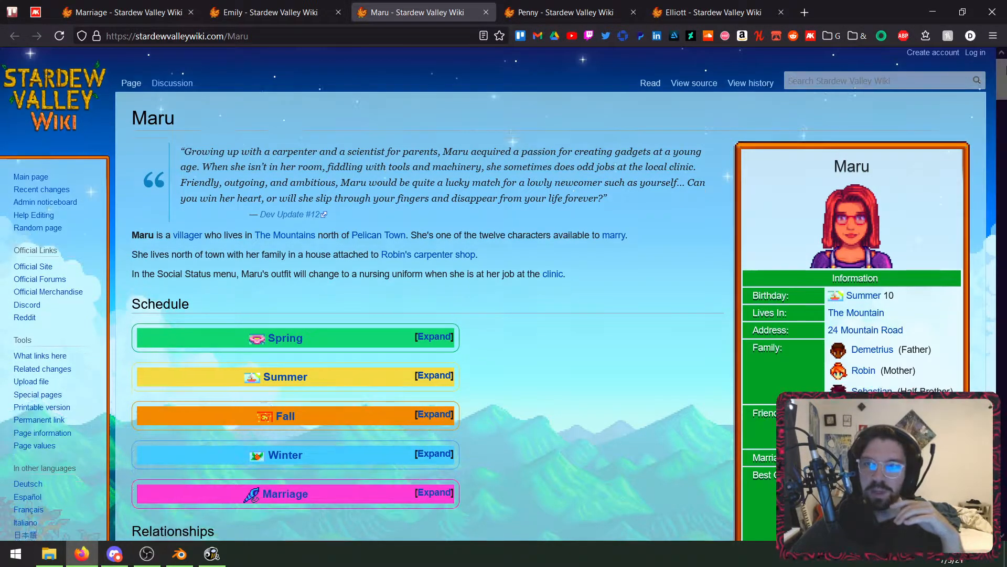
pyautogui.scroll(-20, 804, 351)
pyautogui.scroll(-20, 849, 350)
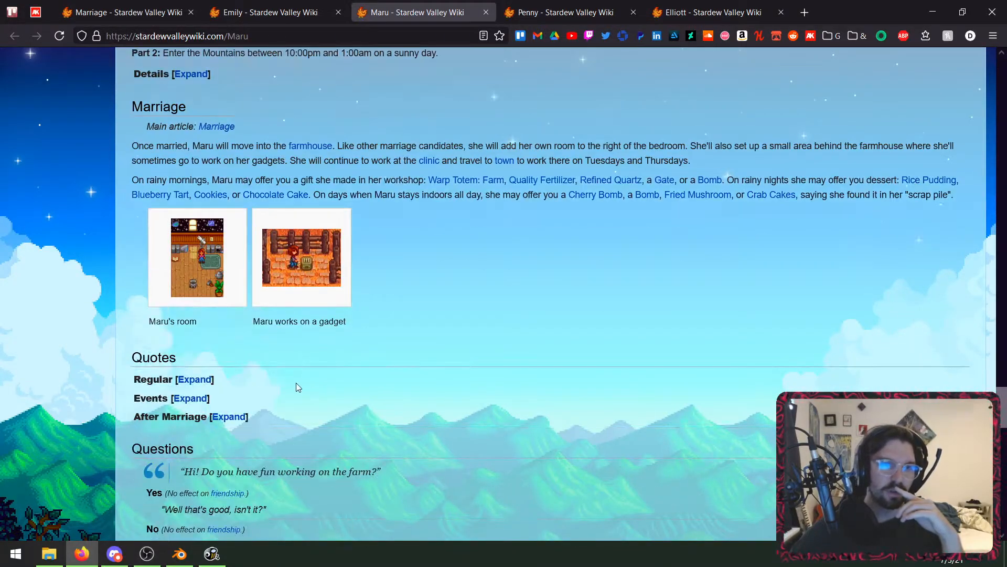
# - View the images of Maru's spouse room and of her working on a gadget, and return to her page
pyautogui.click(193, 272)
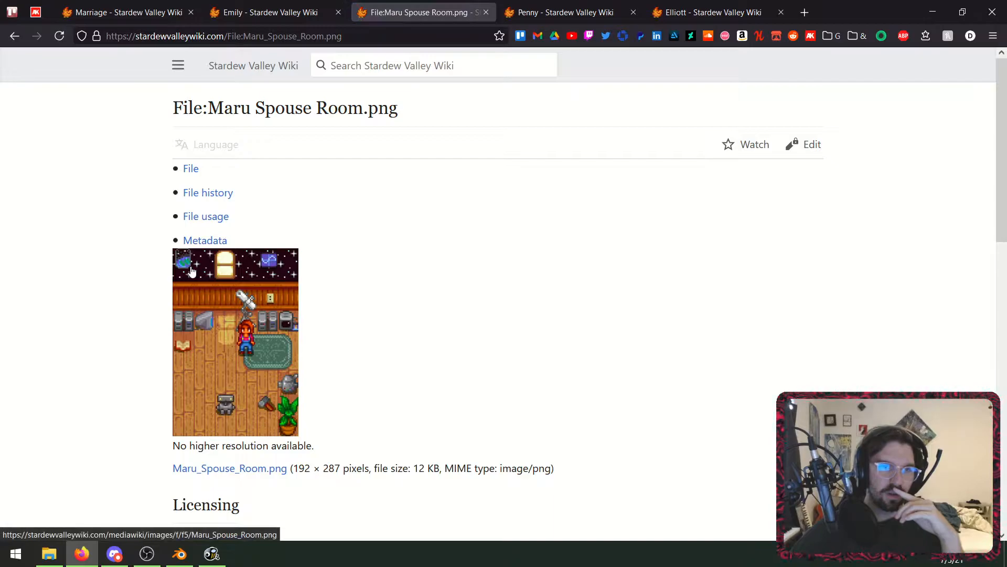
pyautogui.click(20, 40)
pyautogui.click(313, 254)
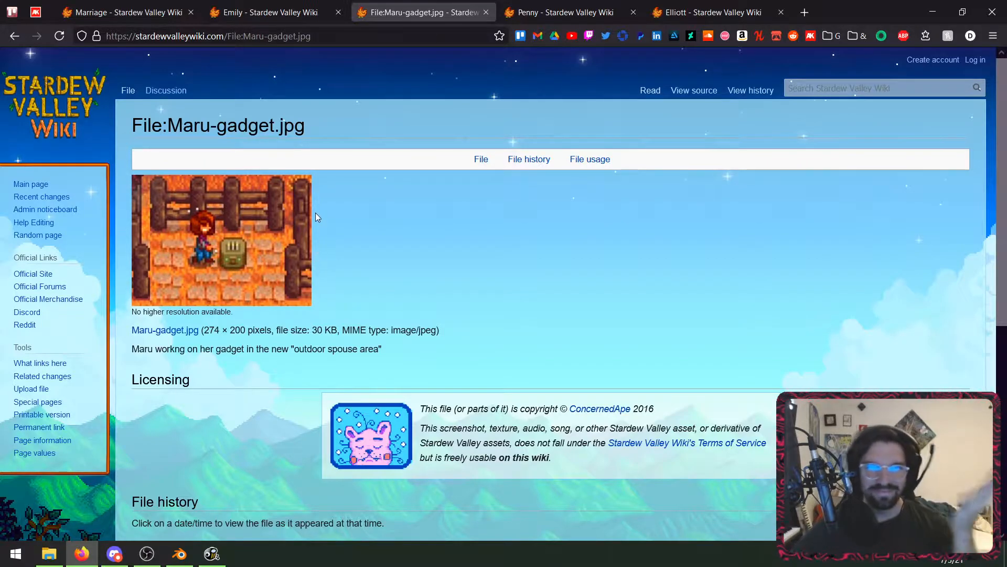
pyautogui.click(21, 39)
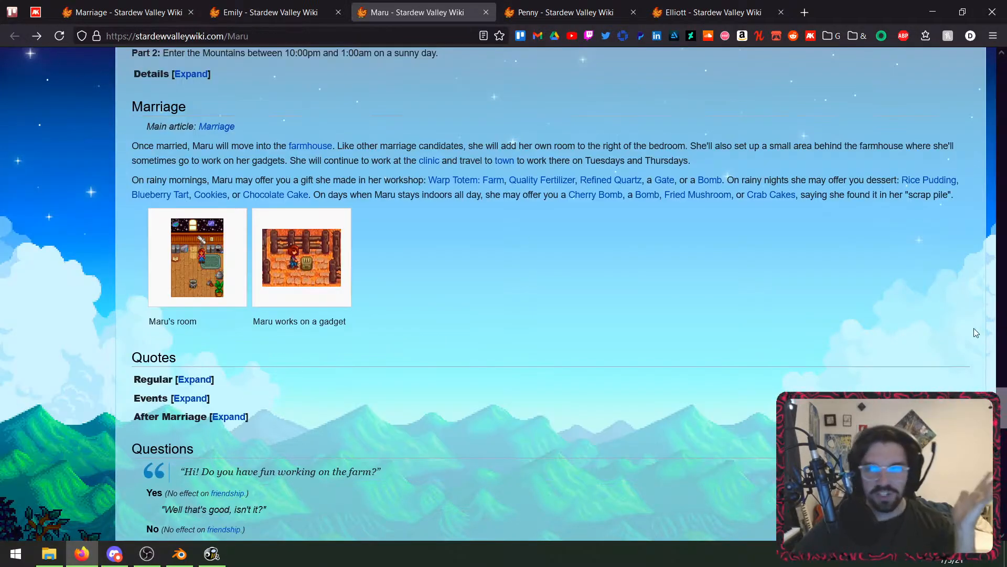
# - Examine Maru's portraits and Timeline, and return to the beginning of her page
pyautogui.moveTo(1004, 390); pyautogui.dragTo(1003, 481)
pyautogui.scroll(3, 454, 335)
pyautogui.scroll(-3, 454, 335)
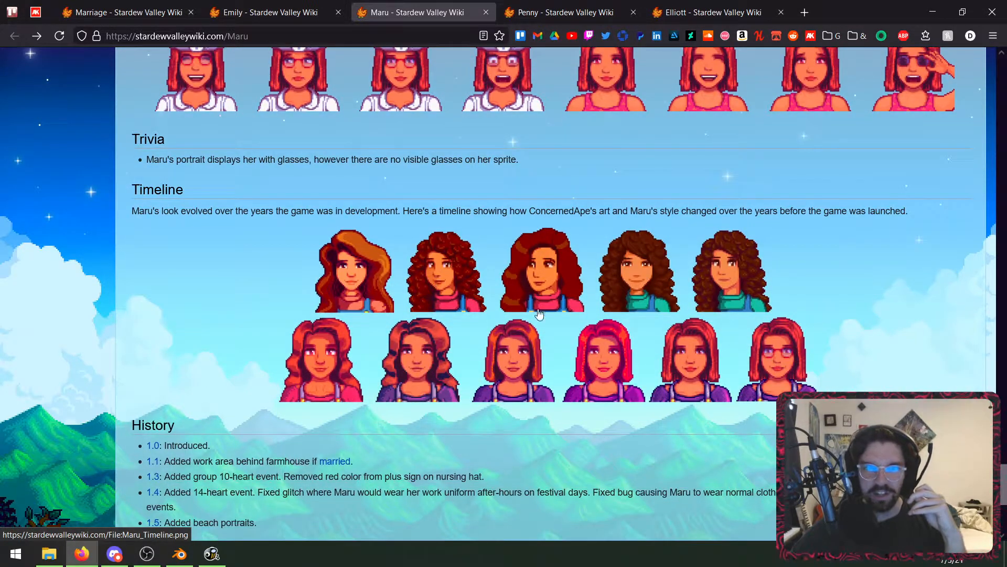
pyautogui.moveTo(1005, 484); pyautogui.dragTo(1006, 78)
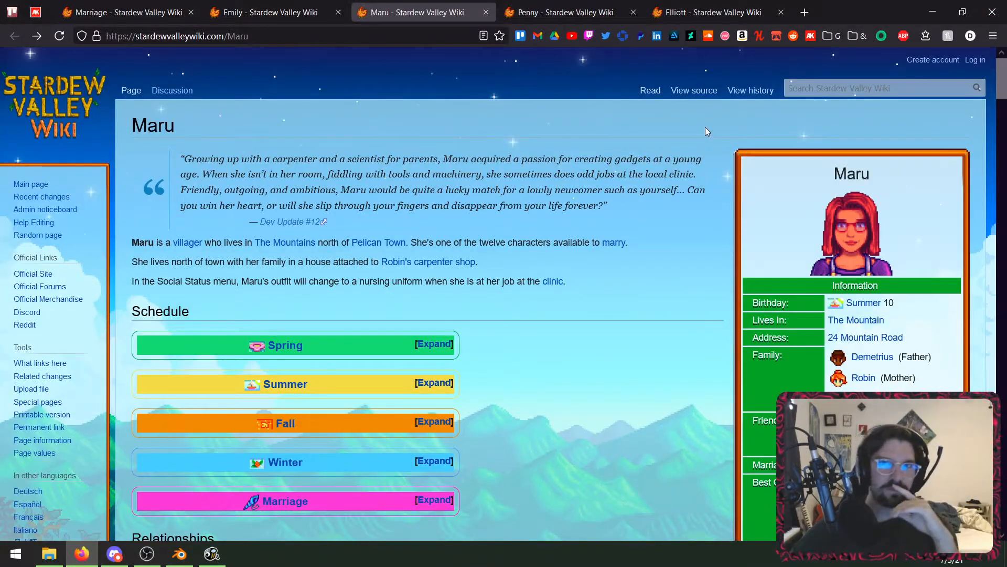
# - Open Penny's page and look through her relationships and gifts down to the Marriage section
pyautogui.click(565, 12)
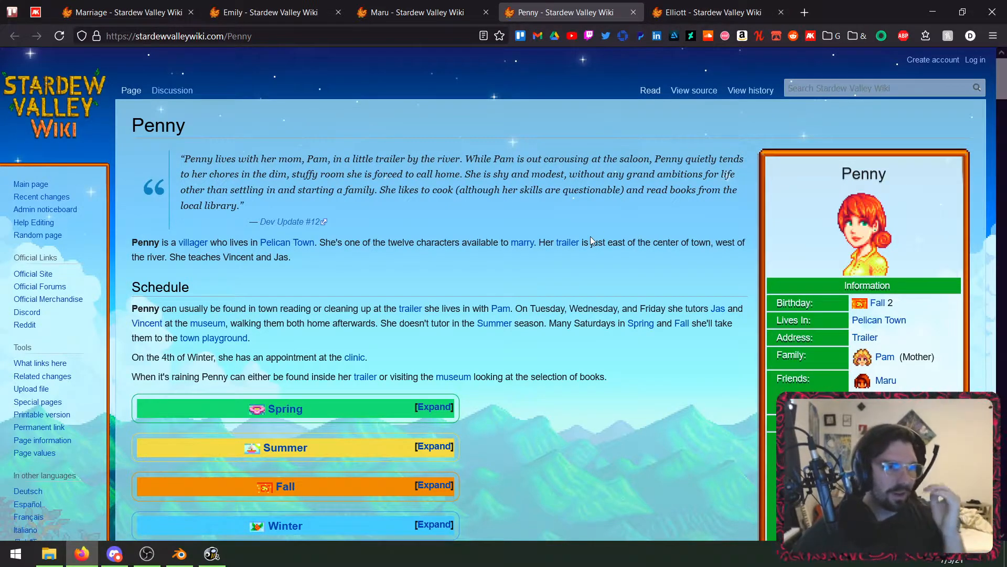
pyautogui.scroll(-8, 590, 236)
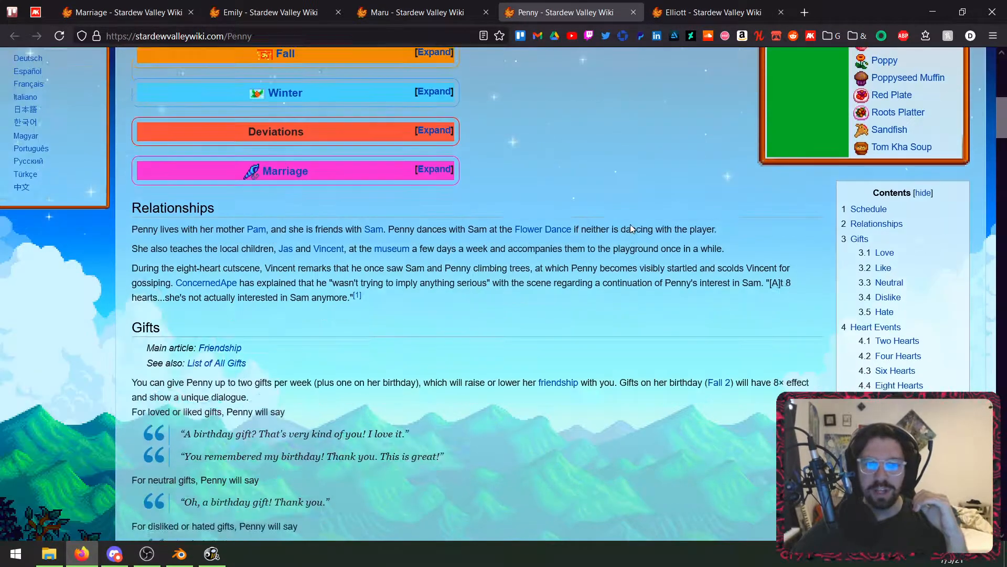
pyautogui.scroll(-20, 616, 225)
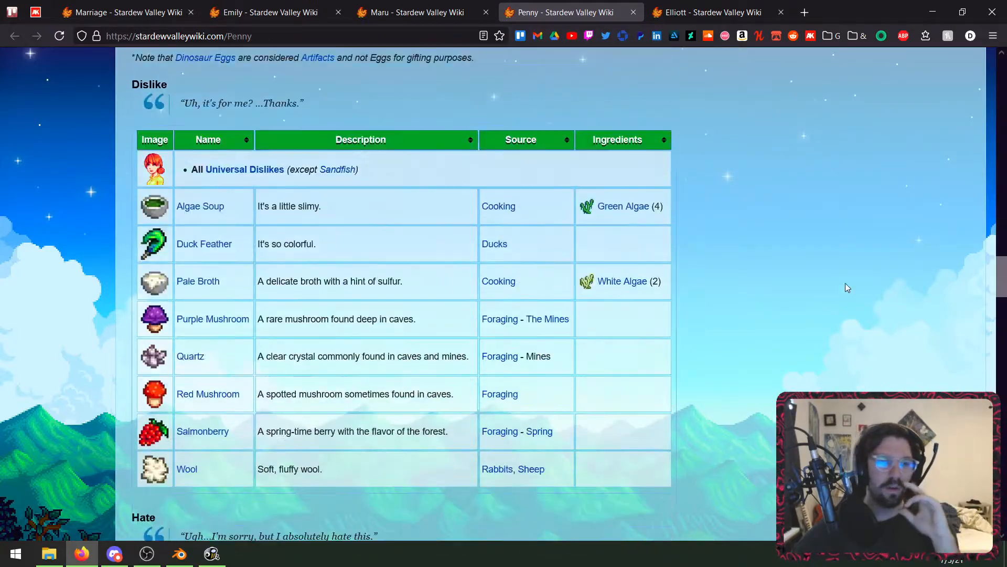
pyautogui.scroll(-20, 845, 288)
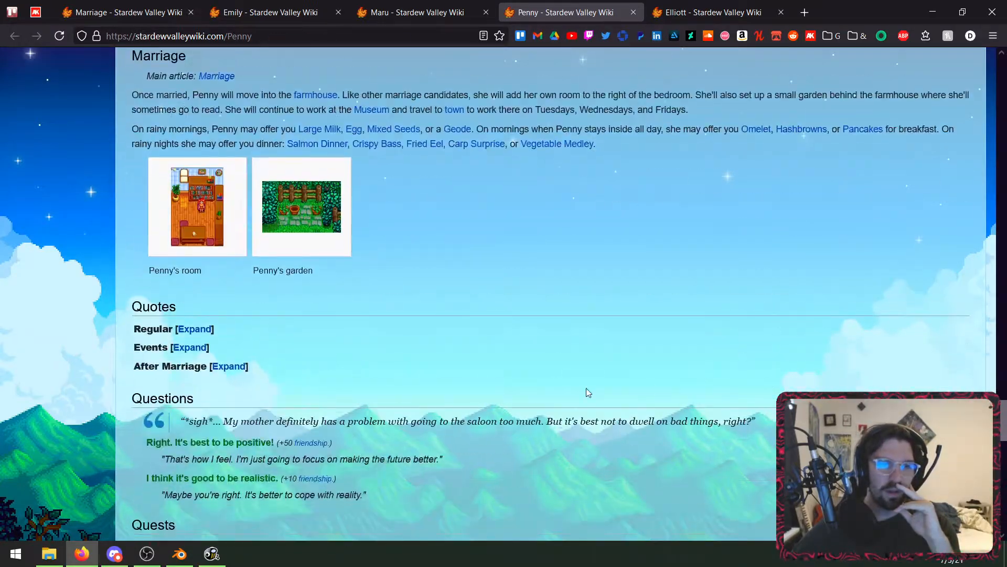
# - View the images of Penny's spouse room and garden, and return to the beginning of her page
pyautogui.click(204, 175)
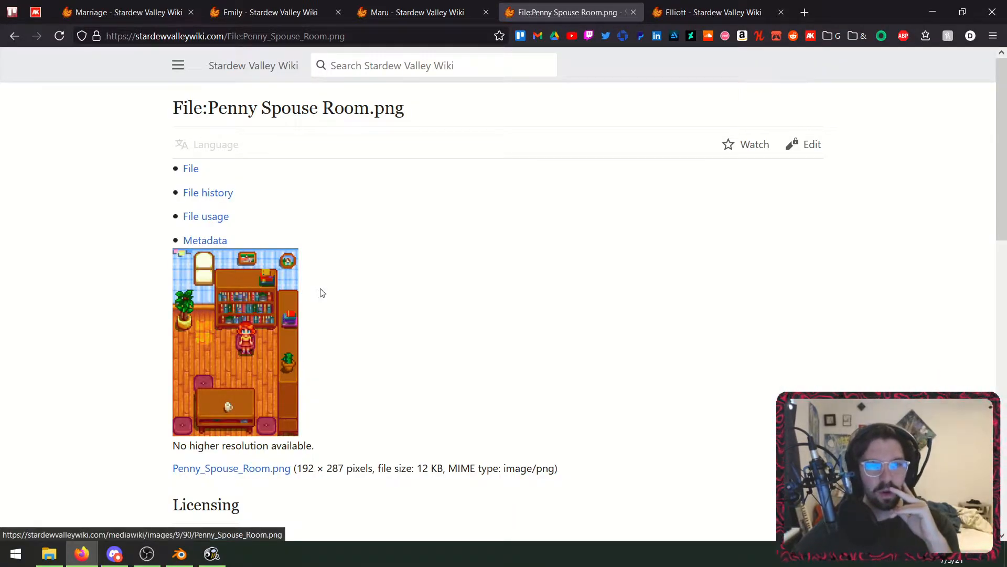
pyautogui.click(14, 37)
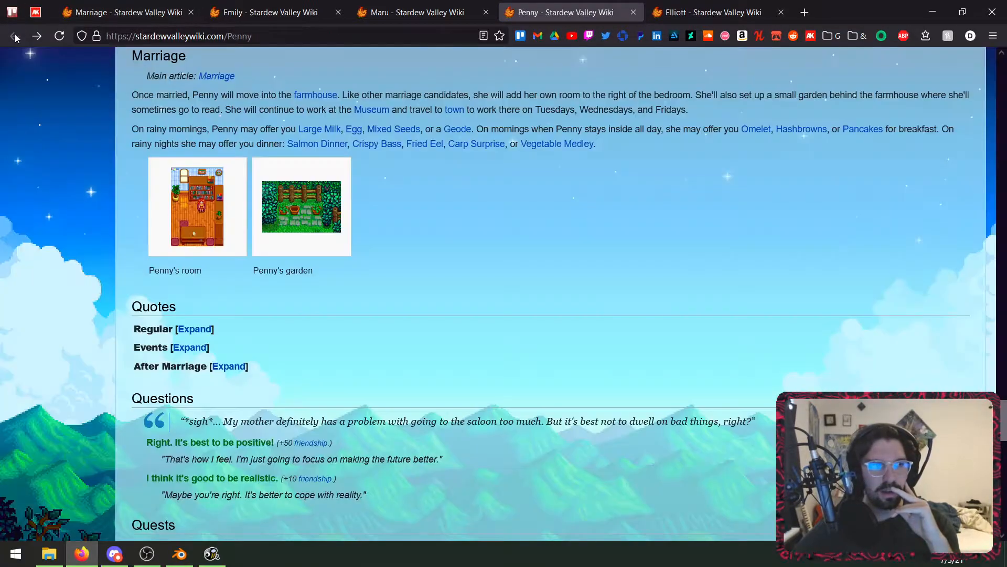
pyautogui.click(316, 242)
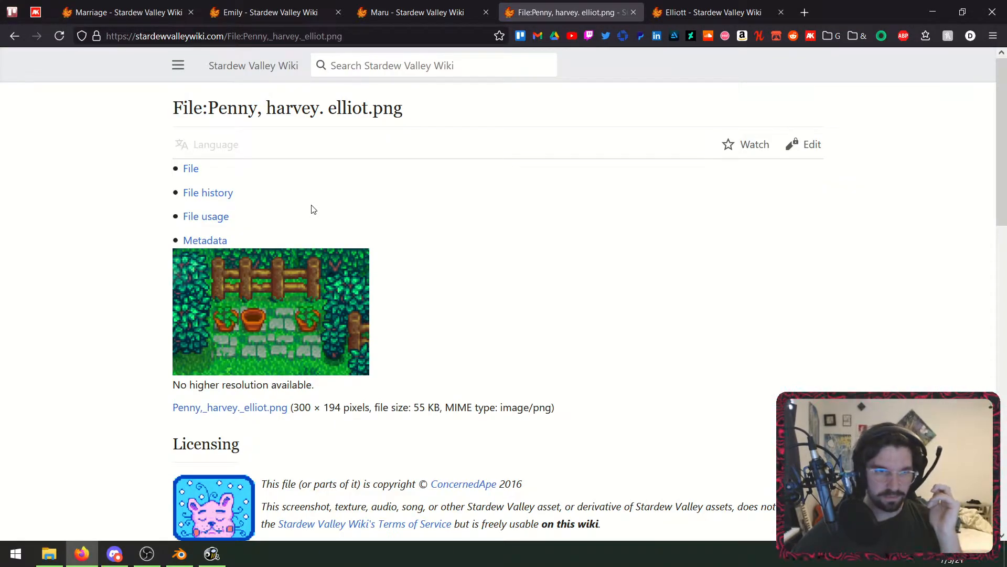
pyautogui.click(15, 36)
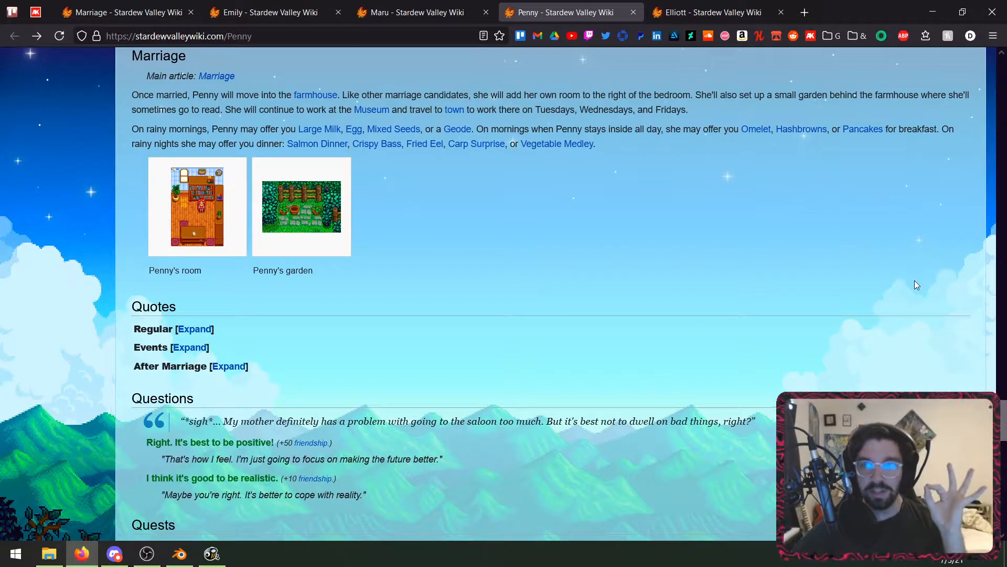
pyautogui.scroll(20, 917, 284)
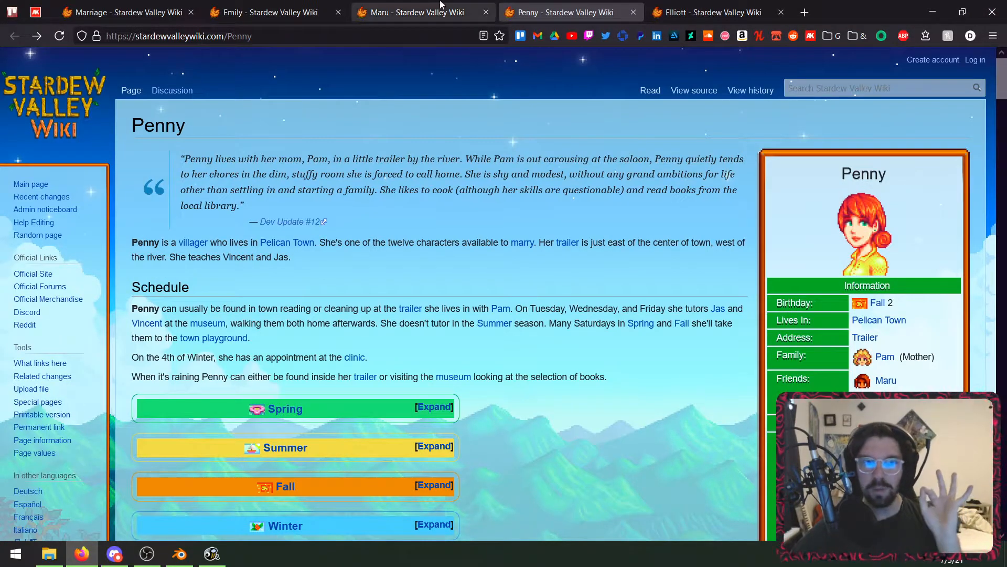
# - Close Maru's page and bring Emily's page back up
pyautogui.click(439, 6)
pyautogui.click(486, 12)
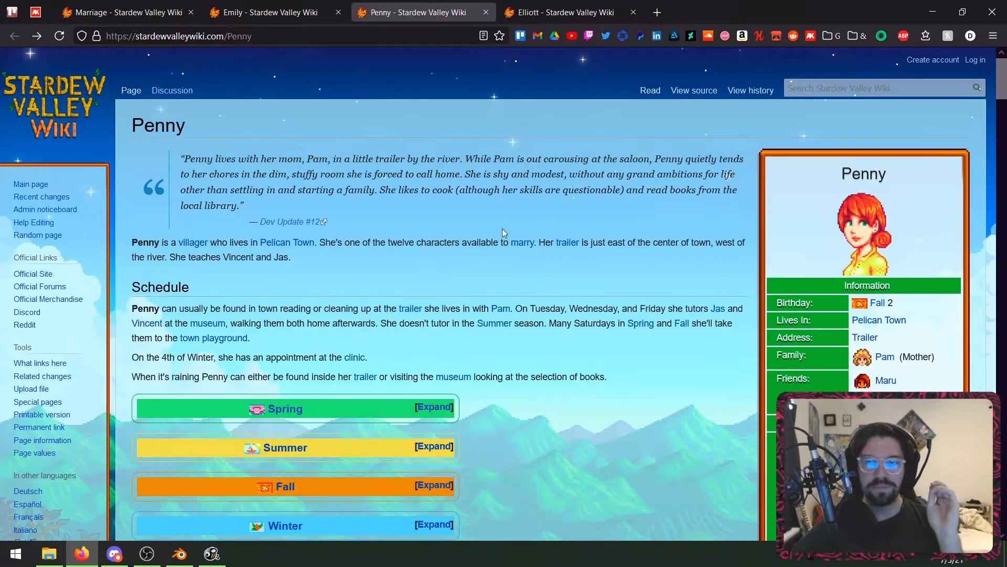
pyautogui.click(556, 14)
pyautogui.click(327, 19)
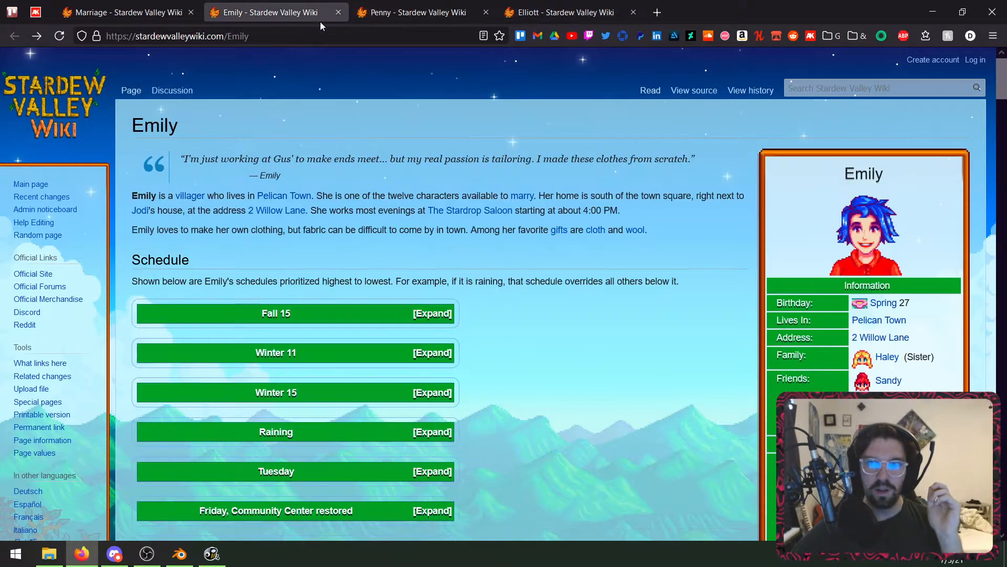
# - Re-examine the Marriage section of Emily's page and return to the page's beginning
pyautogui.moveTo(1005, 99); pyautogui.dragTo(995, 424)
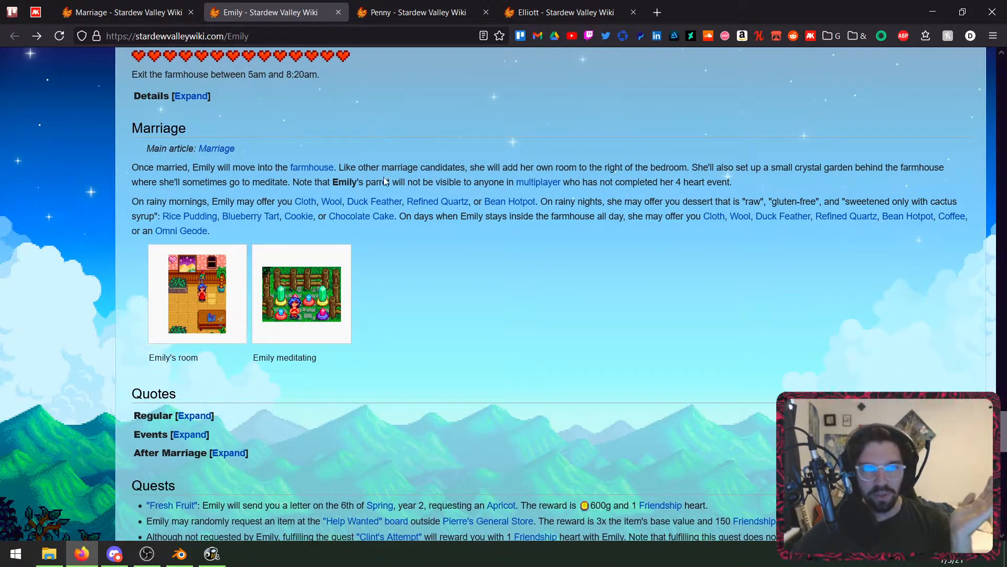
pyautogui.click(388, 9)
pyautogui.click(279, 5)
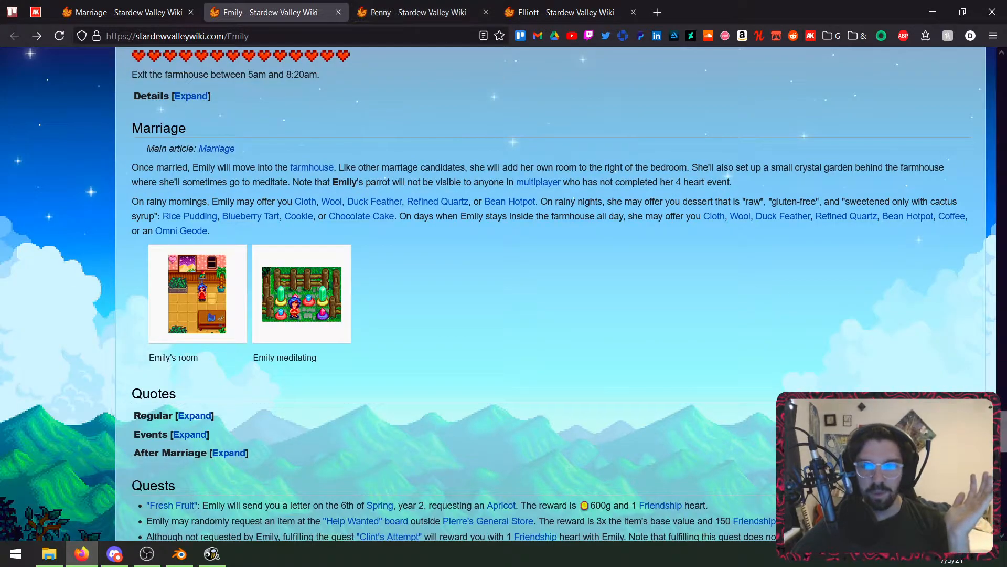
pyautogui.moveTo(1001, 432); pyautogui.dragTo(1000, 58)
# - Compare the pages of the remaining candidates Penny, Elliott and Emily
pyautogui.click(423, 8)
pyautogui.click(553, 5)
pyautogui.click(409, 9)
pyautogui.click(278, 9)
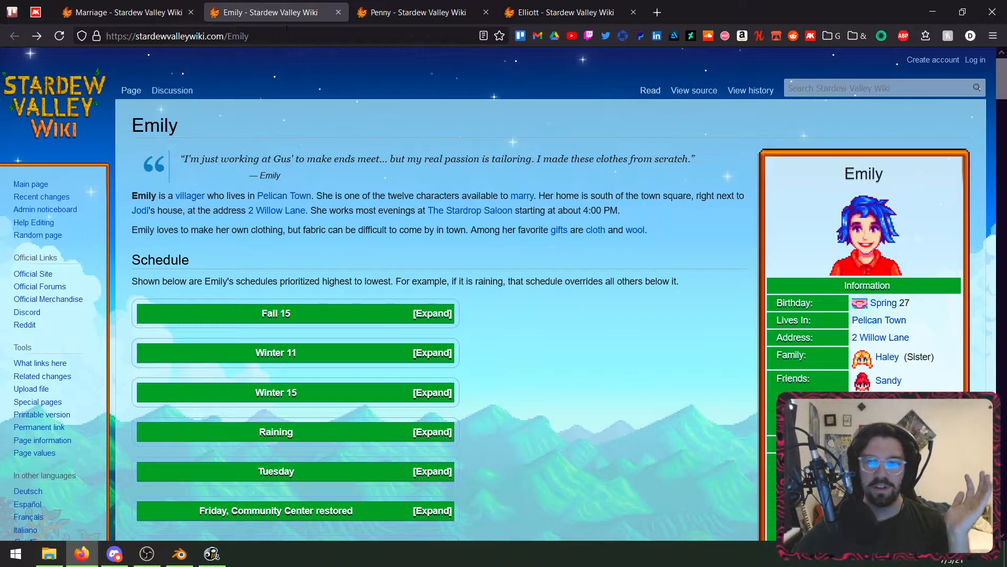
pyautogui.click(562, 11)
pyautogui.click(270, 12)
# - Compare the candidates and their Spouse Rooms on the Marriage page, and return to its beginning
pyautogui.click(129, 12)
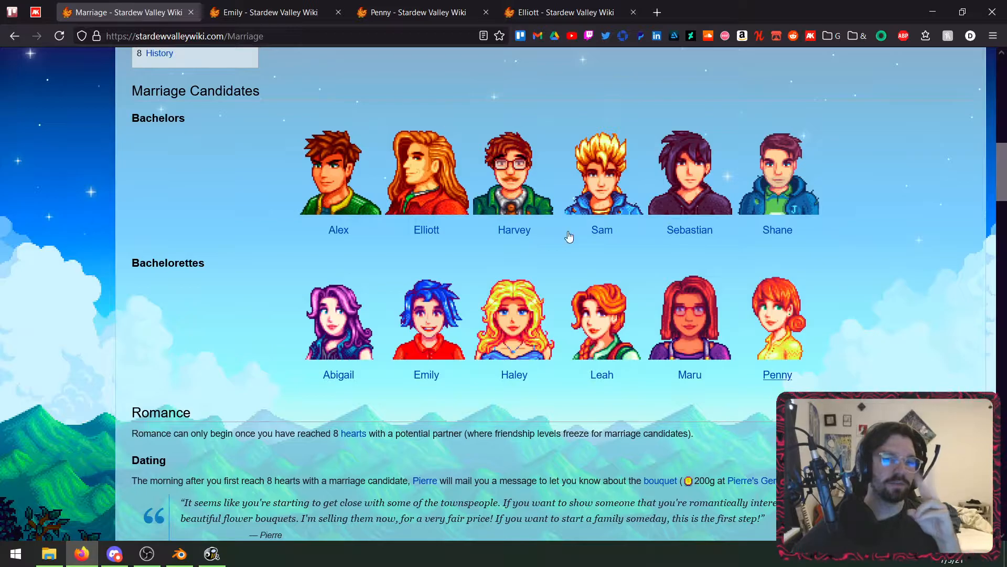
pyautogui.scroll(-15, 644, 261)
pyautogui.scroll(-7, 644, 261)
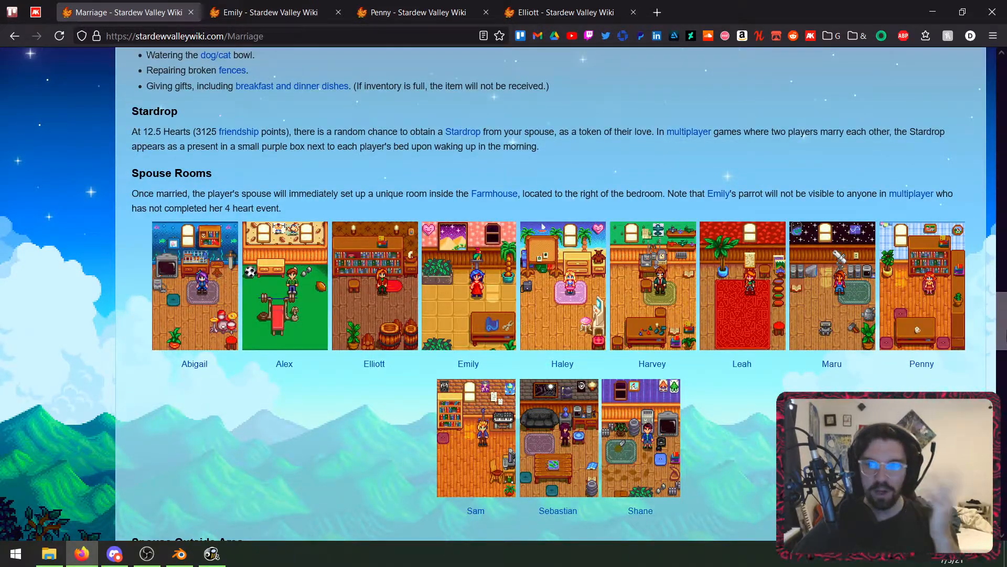
pyautogui.moveTo(1001, 339); pyautogui.dragTo(1001, 105)
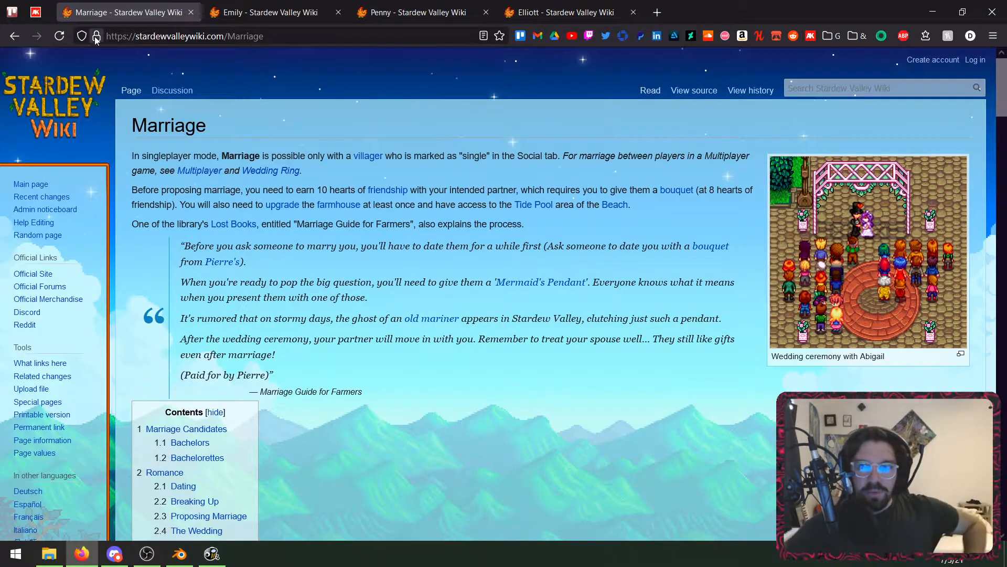
# - Review the Penny, Elliott and Emily pages against each other once more, finishing on Emily's page
pyautogui.click(452, 12)
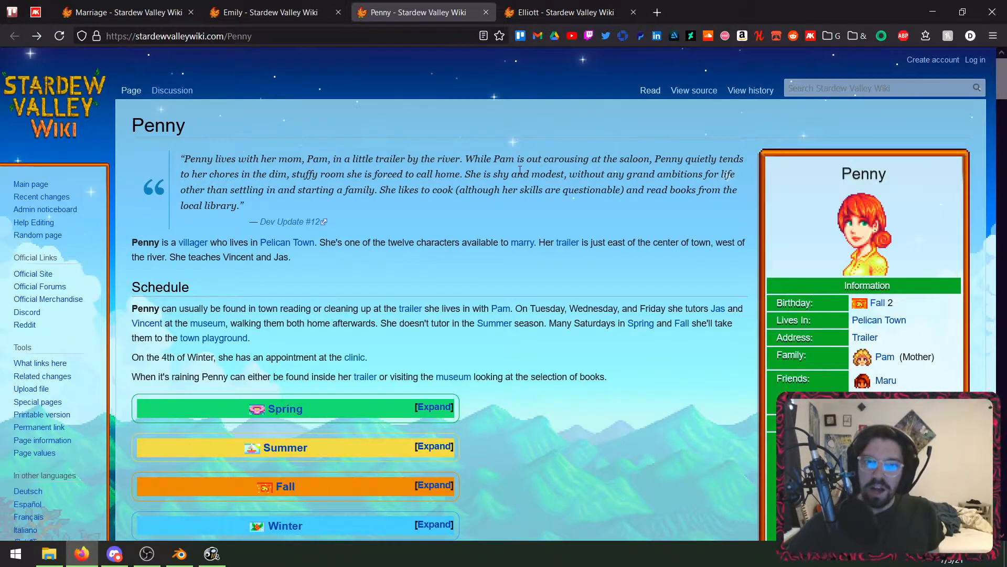
pyautogui.click(549, 8)
pyautogui.click(443, 8)
pyautogui.click(281, 7)
pyautogui.click(459, 5)
pyautogui.click(547, 11)
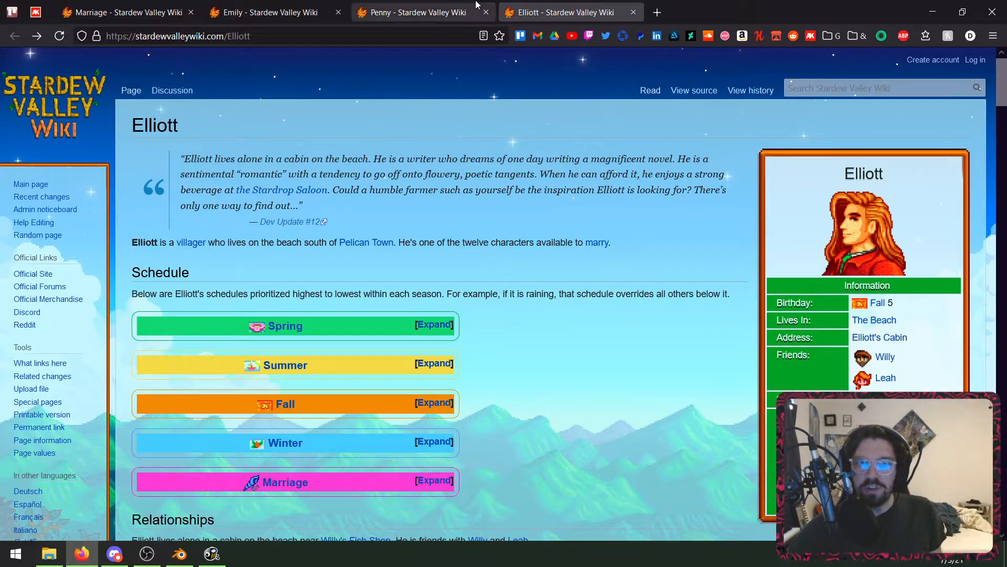
pyautogui.click(272, 8)
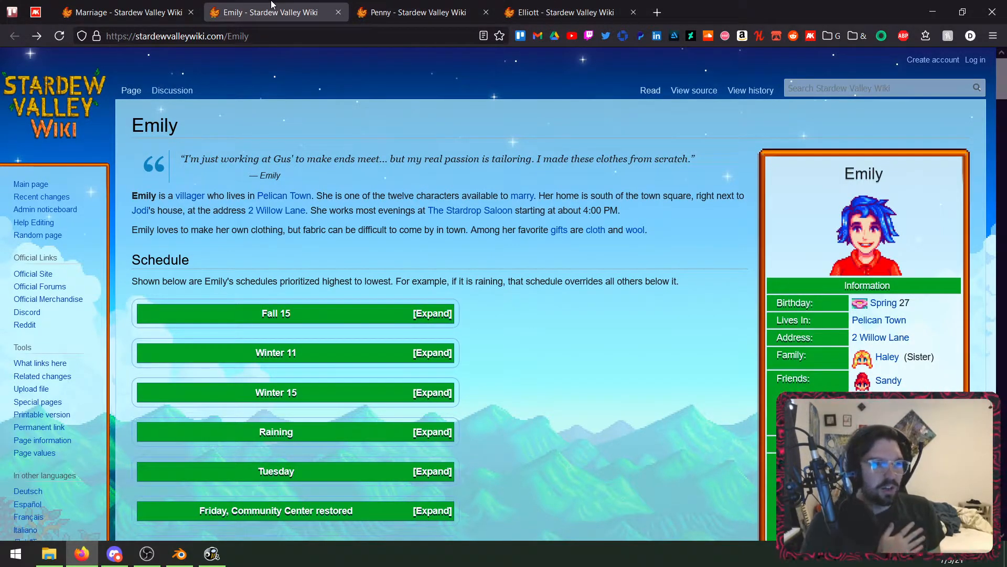